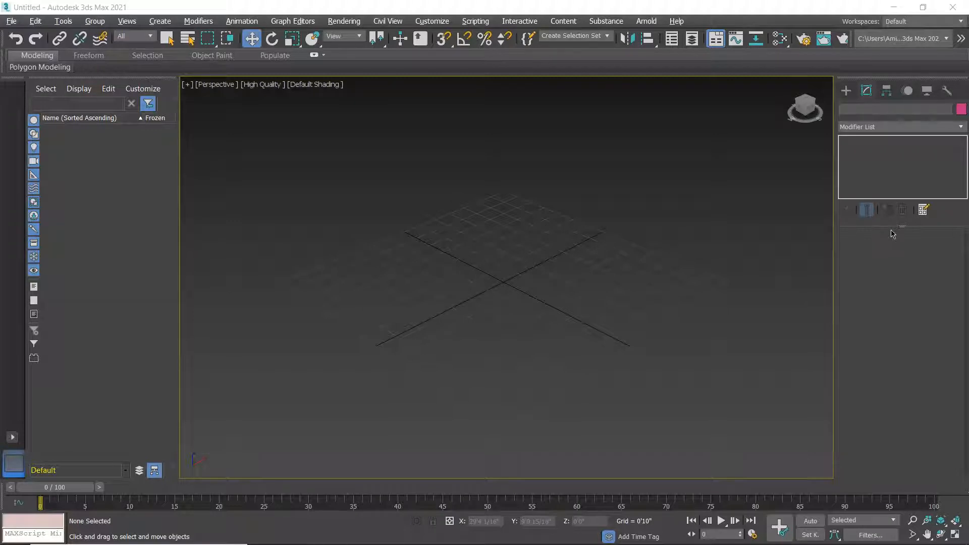
Quit the empty untitled scene without saving and load dsds.max from the Desktop.
left_click(475, 266)
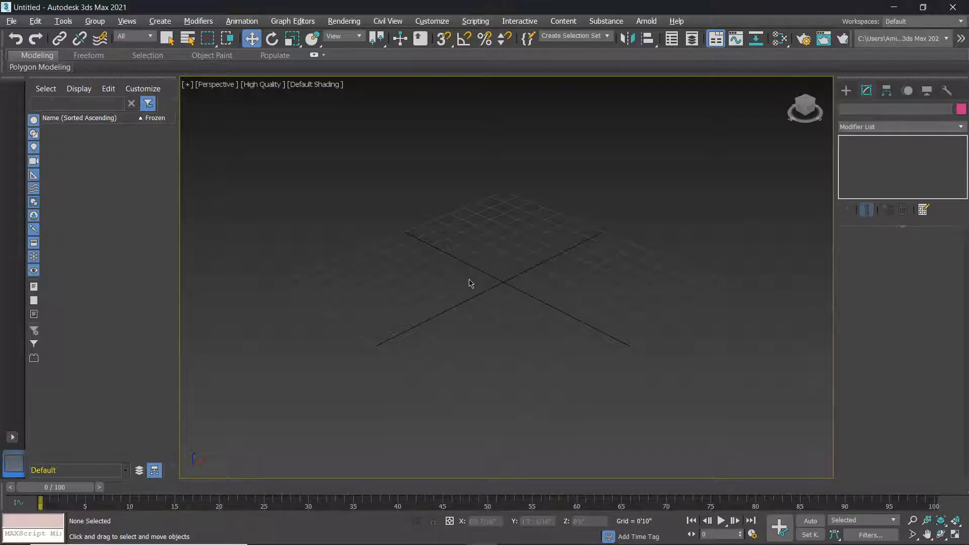
middle_click_drag(449, 267, 533, 317, "alt")
left_click(14, 23)
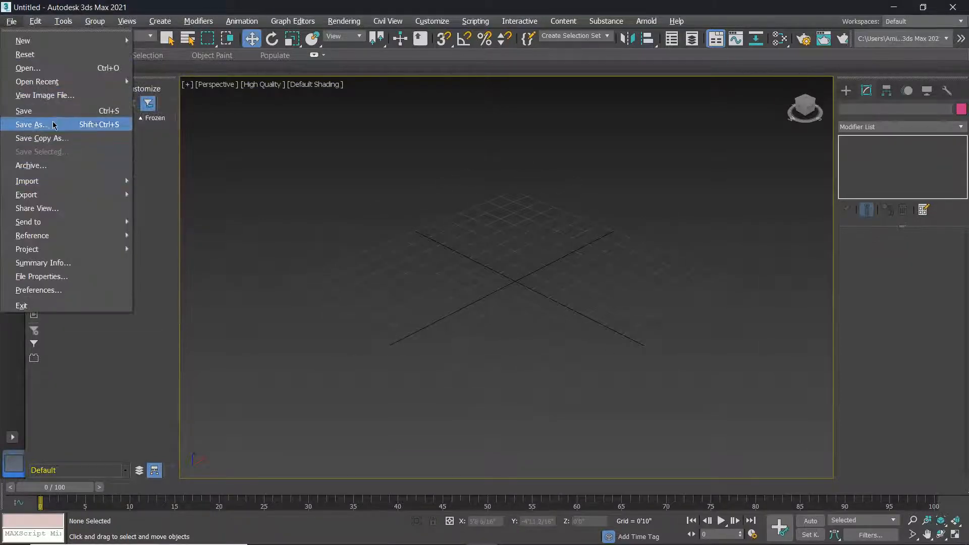
left_click(25, 55)
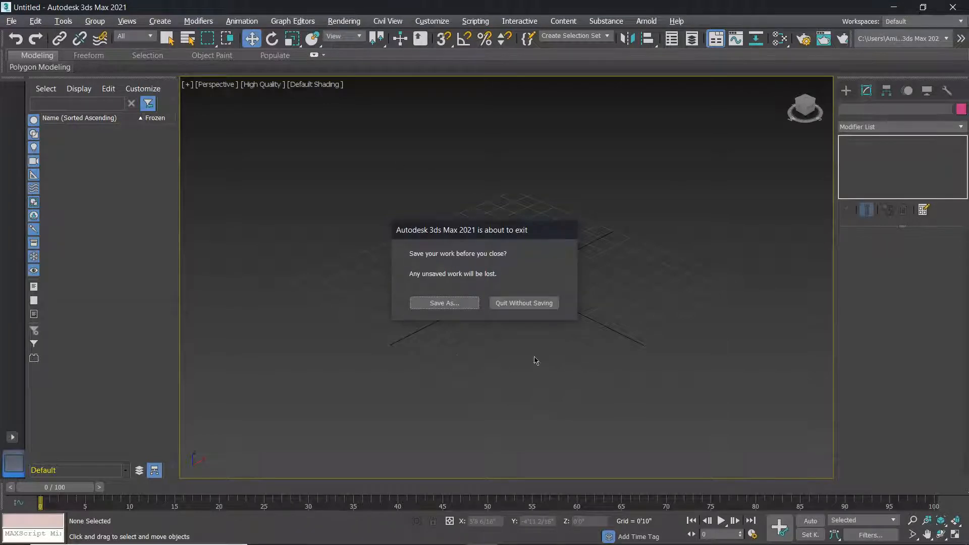
left_click(499, 306)
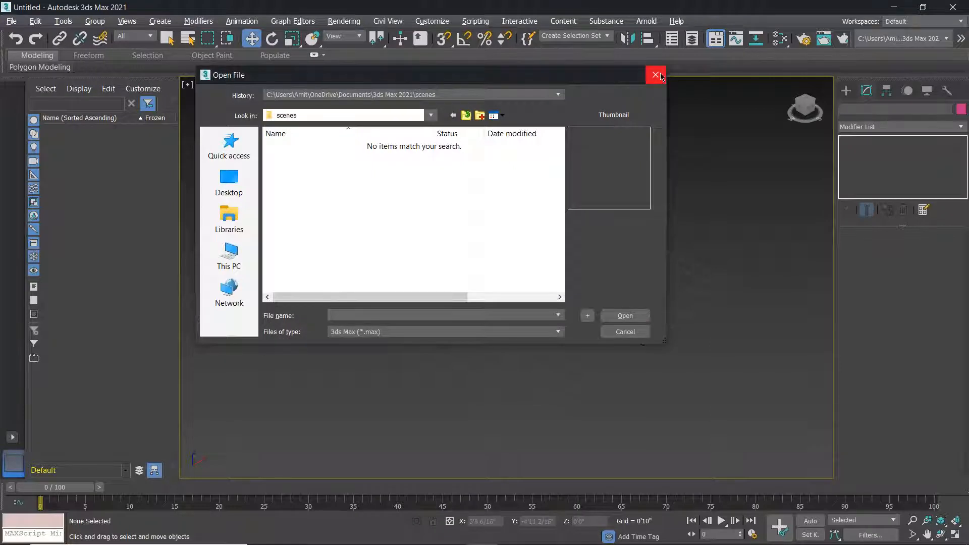
left_click(219, 185)
left_click(447, 212)
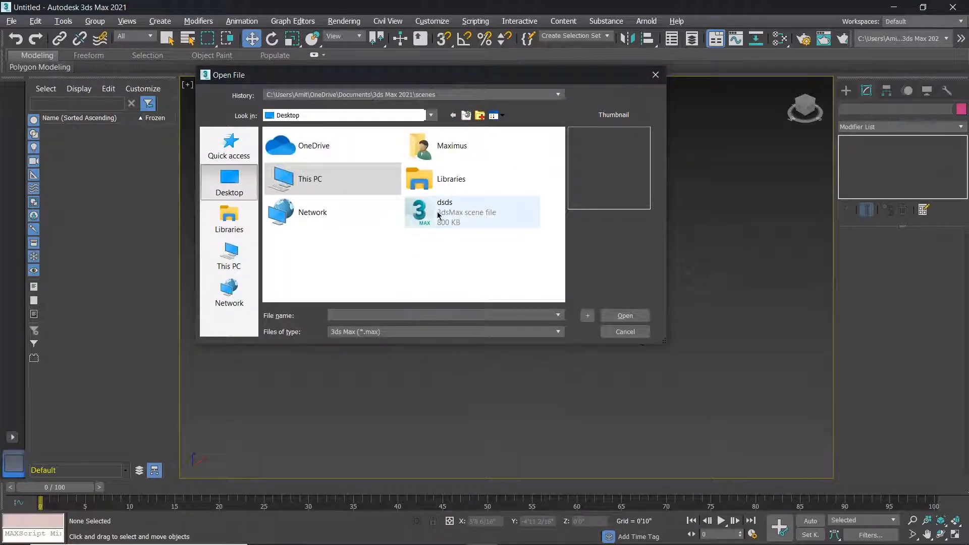
left_click(625, 315)
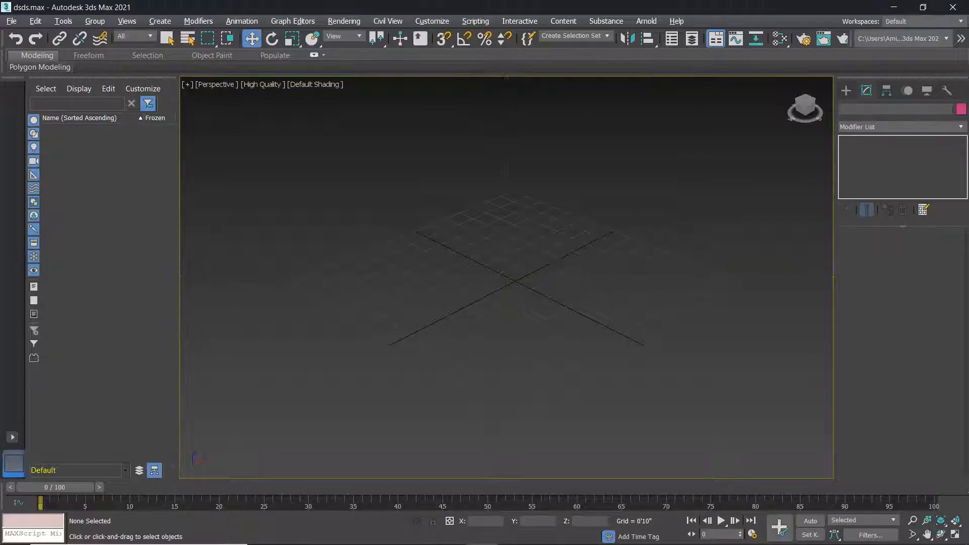
Orbit and zoom around the house to inspect its walls from several sides.
scroll(541, 219, "up", 5)
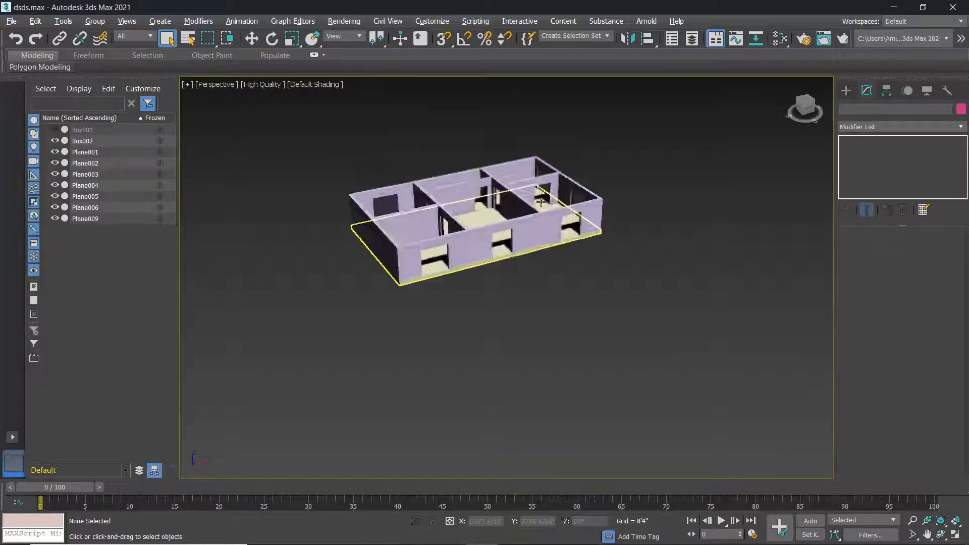
scroll(541, 219, "down", 5)
scroll(481, 210, "up", 5)
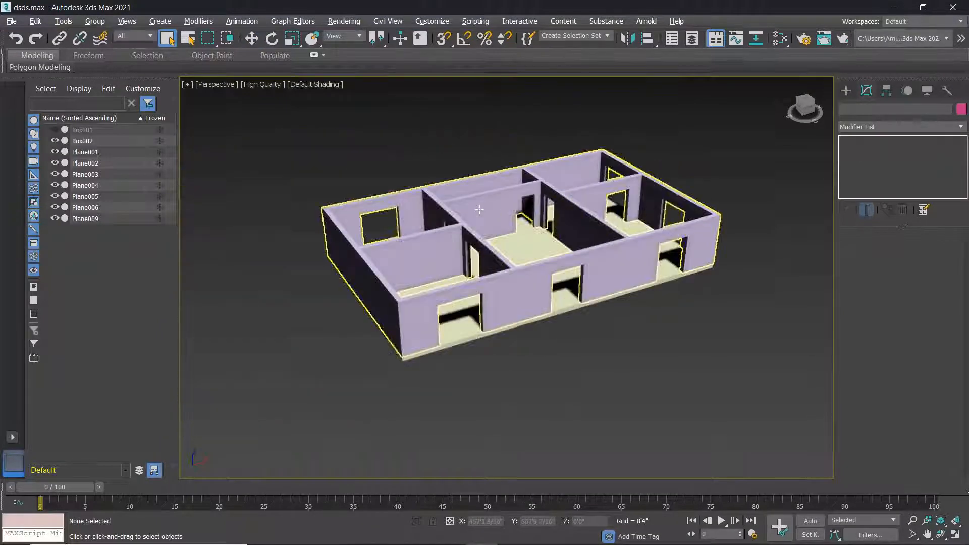
middle_click_drag(526, 225, 545, 288, "alt")
scroll(545, 288, "up", 4)
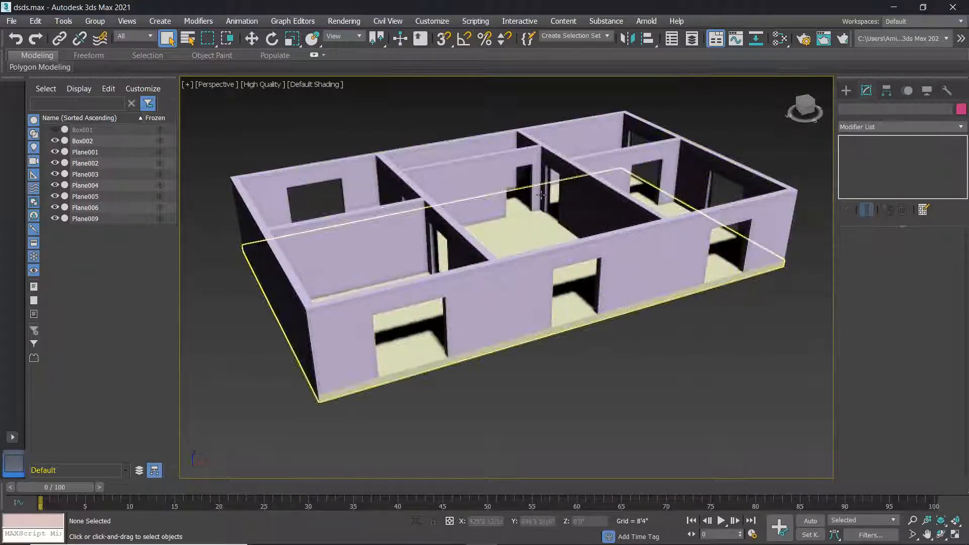
scroll(500, 259, "down", 1)
middle_click_drag(500, 258, 574, 240, "alt")
scroll(569, 229, "down", 3)
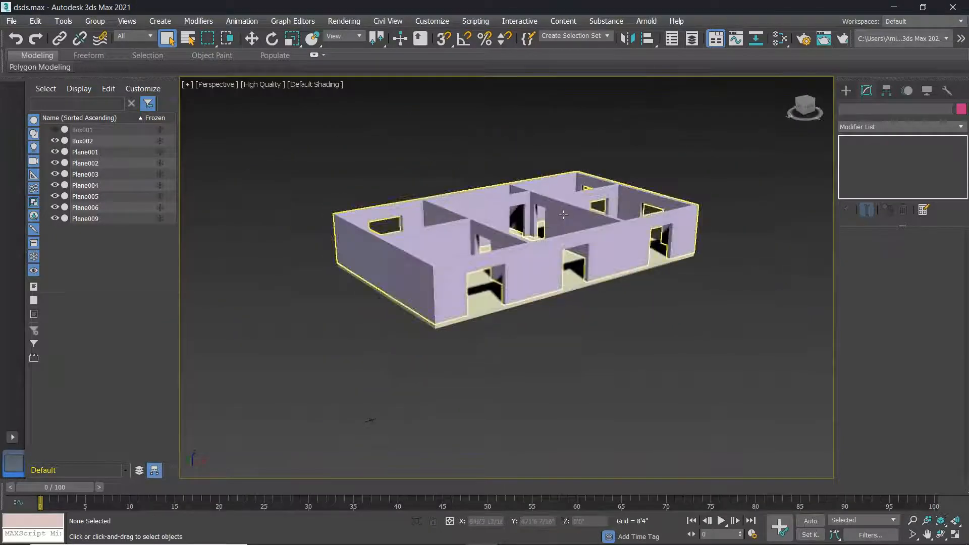
scroll(574, 240, "up", 2)
scroll(575, 241, "up", 3)
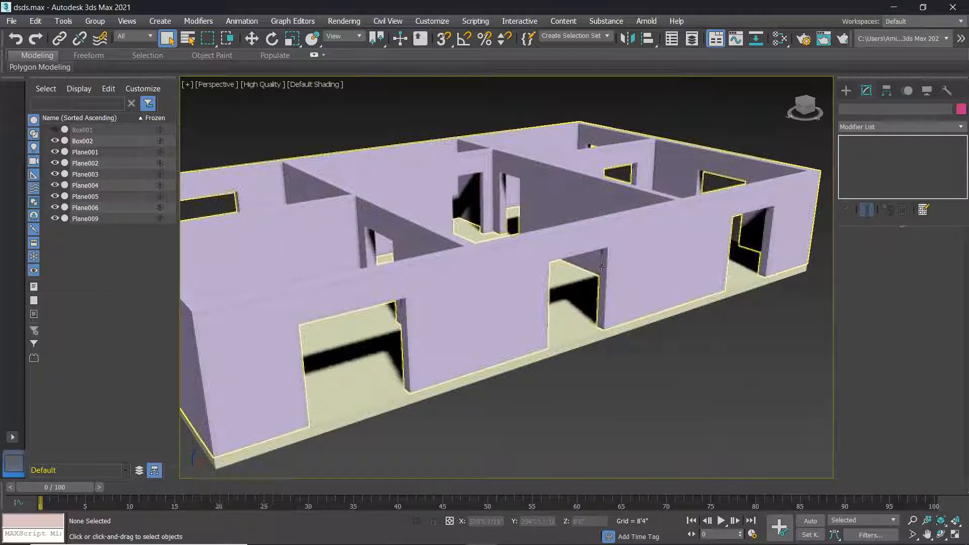
mouse_move(605, 275)
middle_mouse_down("alt")
mouse_move(598, 270)
mouse_move(602, 287)
middle_mouse_up("alt")
Orbit to a higher angle and zoom in on one of the doorways.
scroll(602, 286, "down", 3)
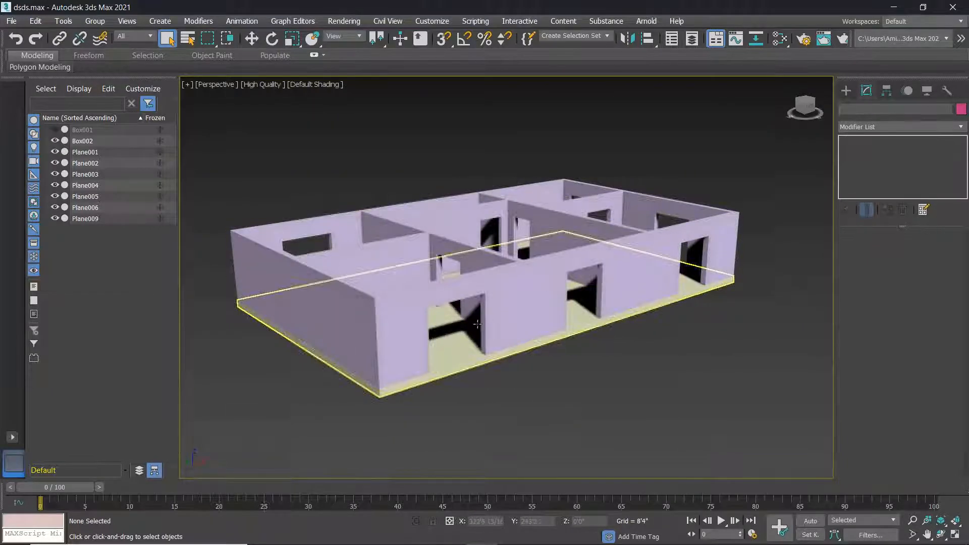
scroll(456, 334, "up", 2)
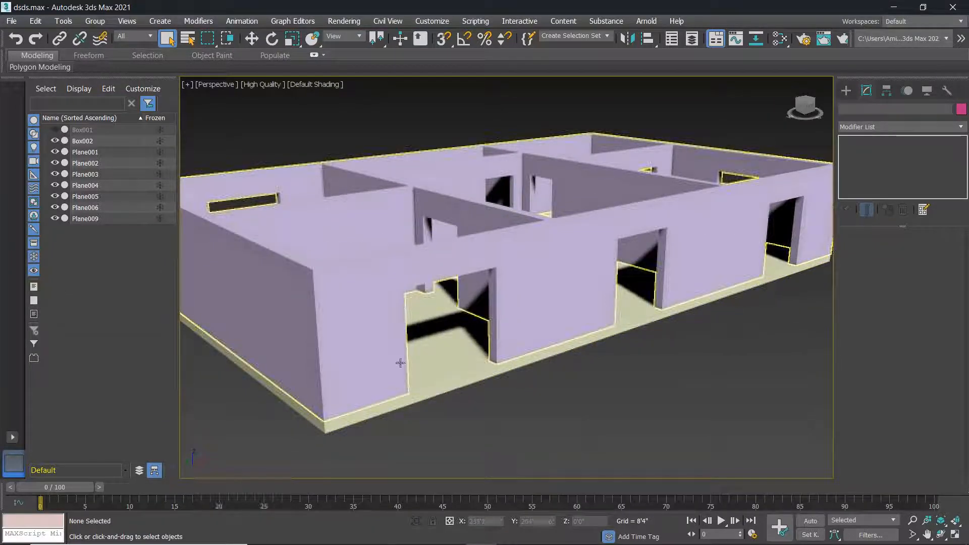
scroll(402, 250, "up", 5)
middle_click_drag(482, 256, 559, 387, "alt")
scroll(560, 394, "up", 3)
scroll(559, 394, "down", 3)
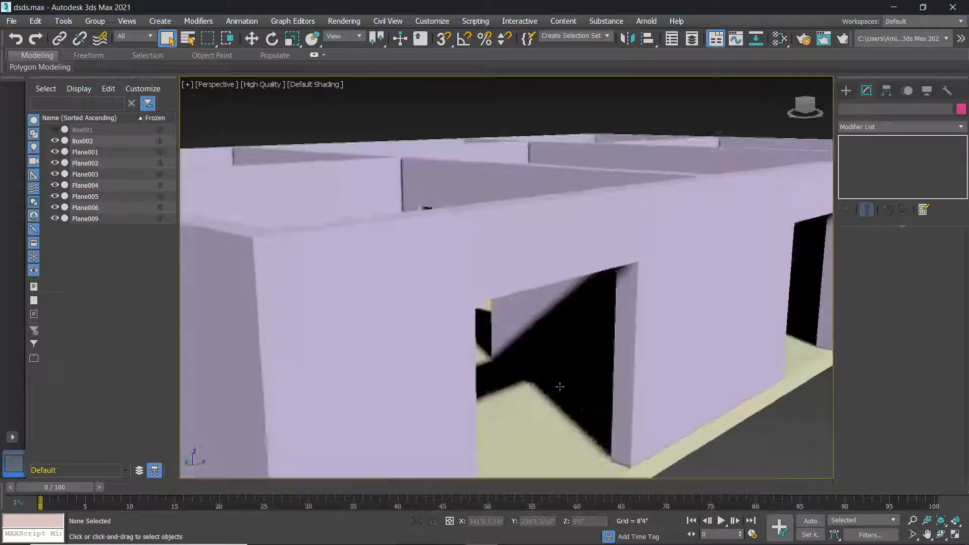
scroll(591, 415, "up", 4)
scroll(567, 362, "down", 2)
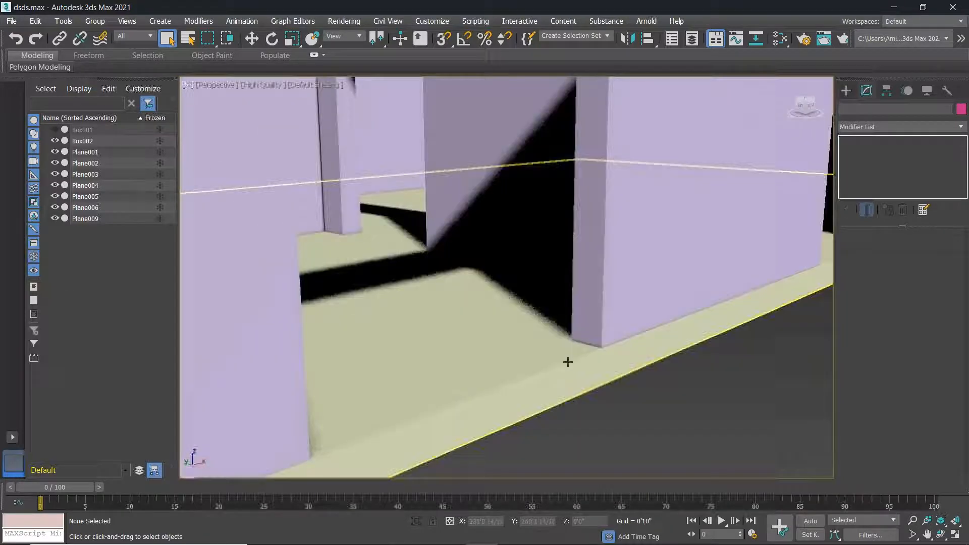
scroll(562, 288, "down", 4)
Select the Plane006 walls and stack an Edit Poly modifier on its Boolean.
right_click(576, 294)
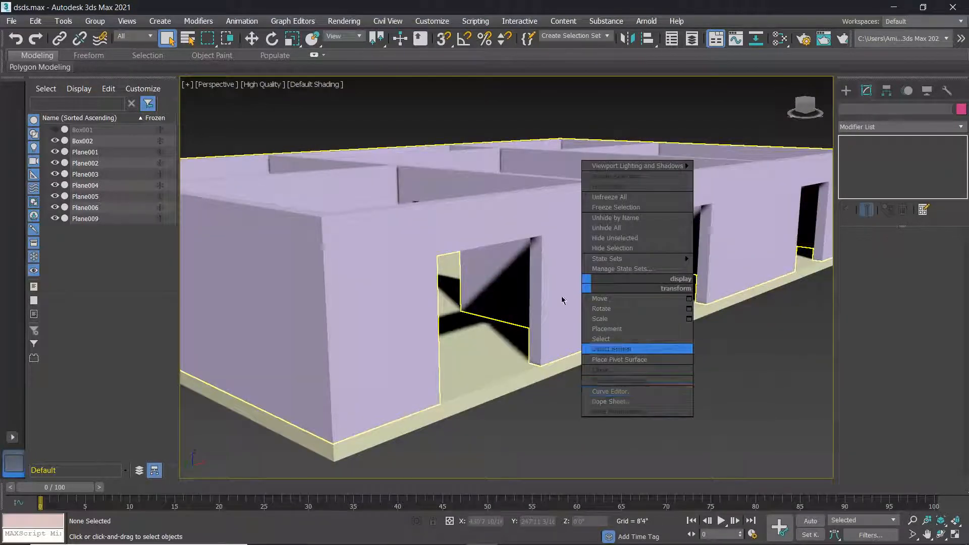
left_click(561, 296)
left_click(533, 230)
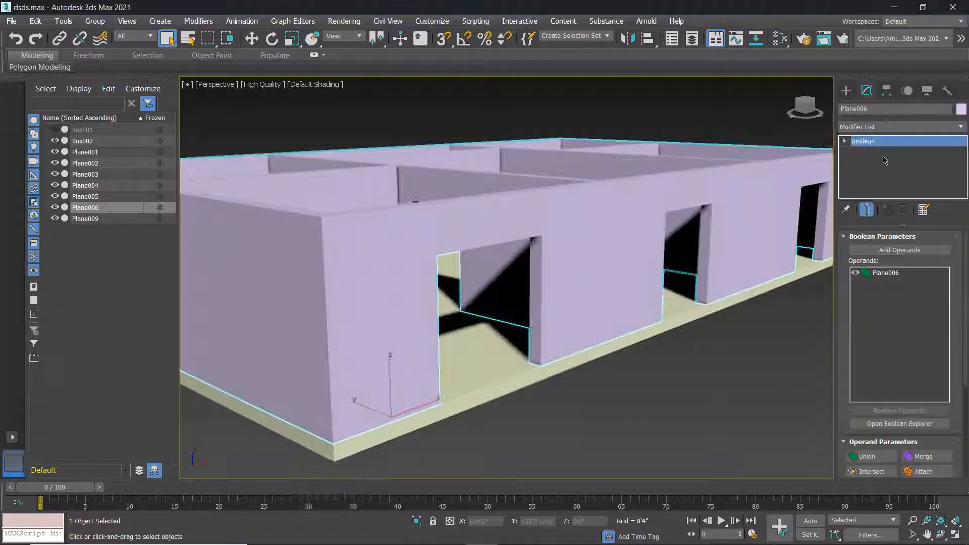
left_click(864, 129)
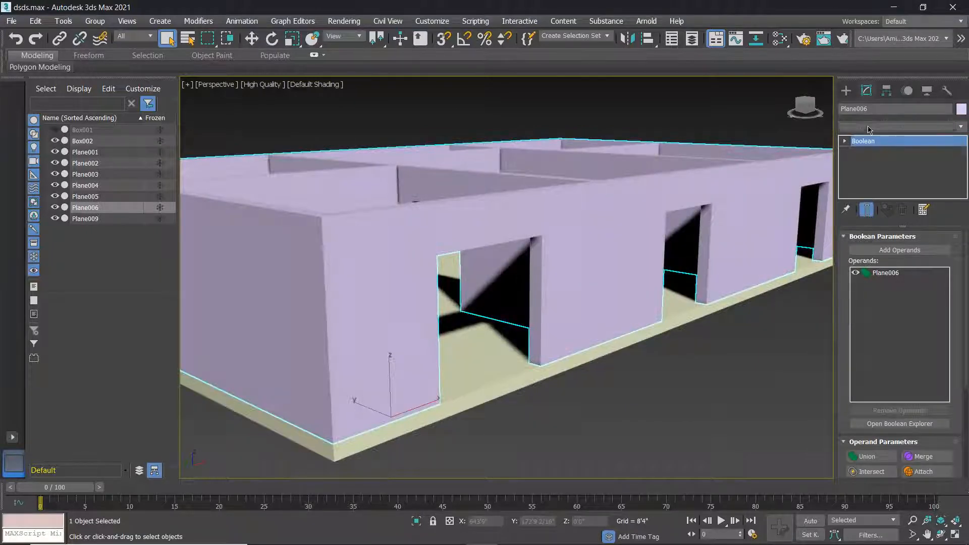
scroll(877, 478, "down", 7)
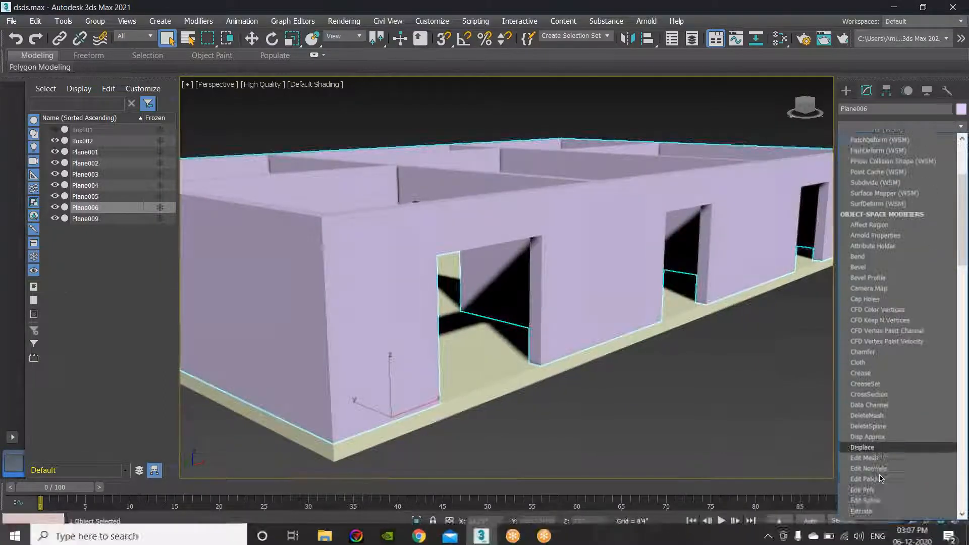
left_click(869, 394)
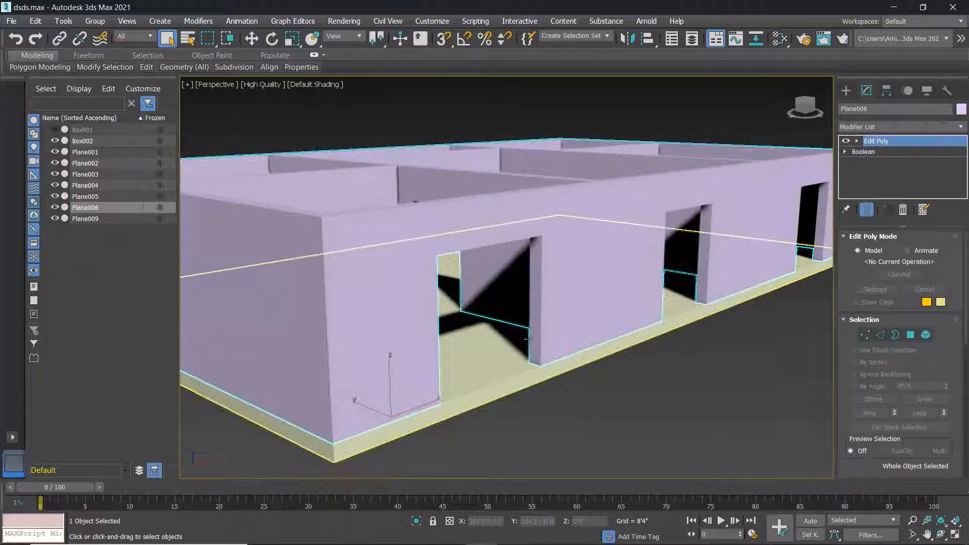
scroll(529, 359, "up", 3)
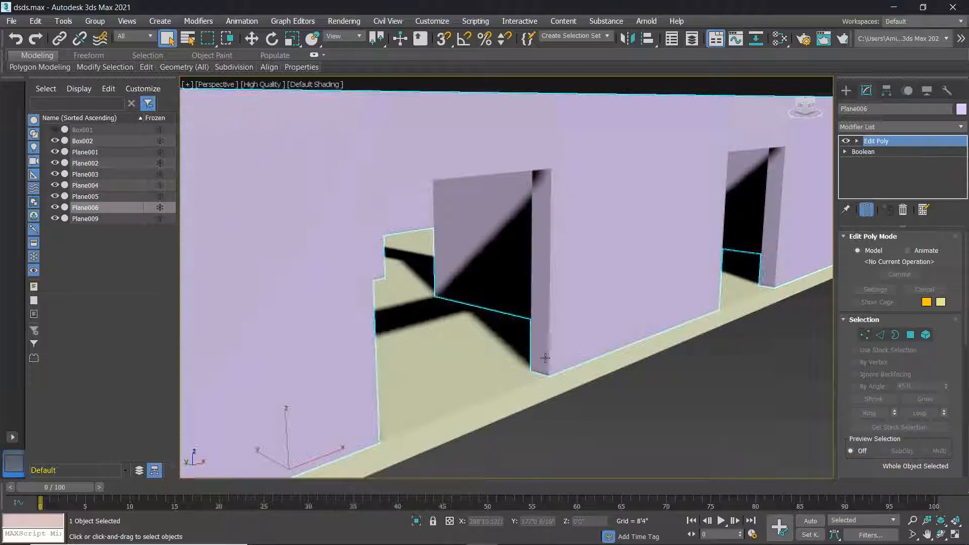
In Edge sub-object mode, select both vertical jamb edges of the door opening.
left_click(881, 337)
left_click(549, 336)
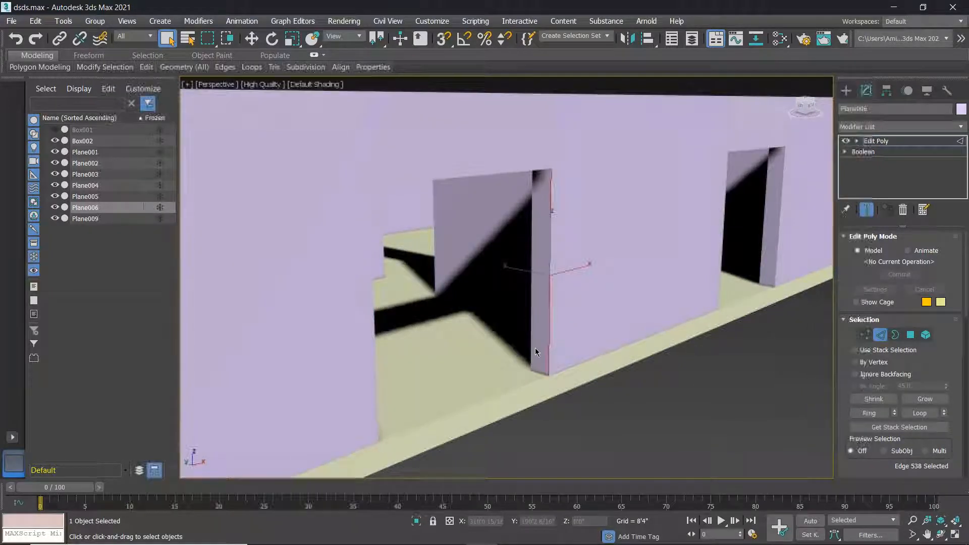
left_click(531, 336, "ctrl")
scroll(959, 372, "down", 1)
scroll(959, 372, "down", 3)
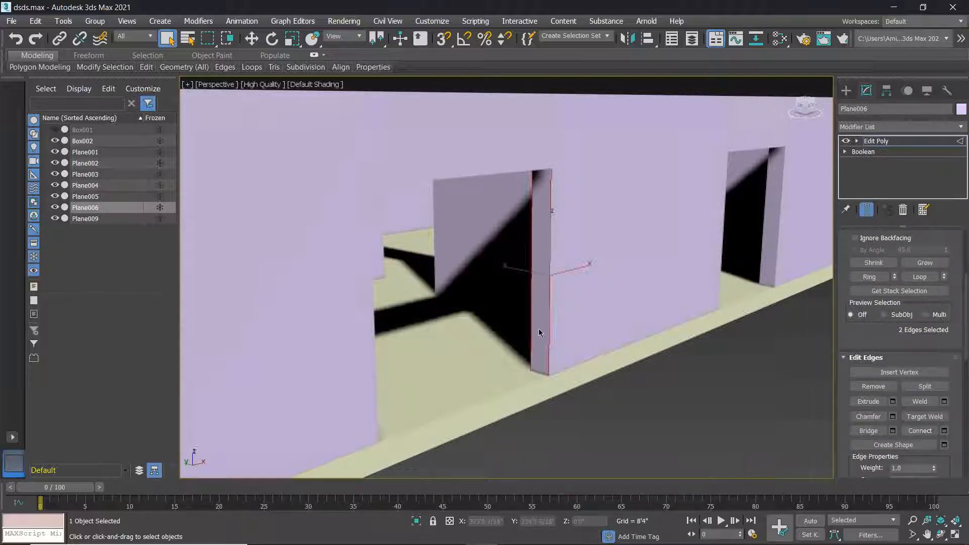
left_click(875, 435)
Connect the two jamb edges with 2 segments and slide them to -100.
left_click(945, 431)
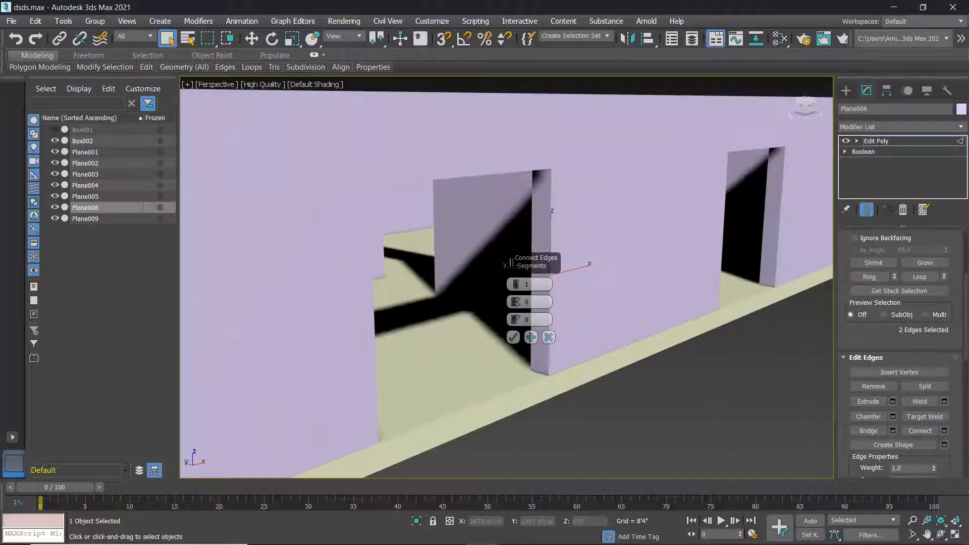
scroll(606, 285, "up", 3)
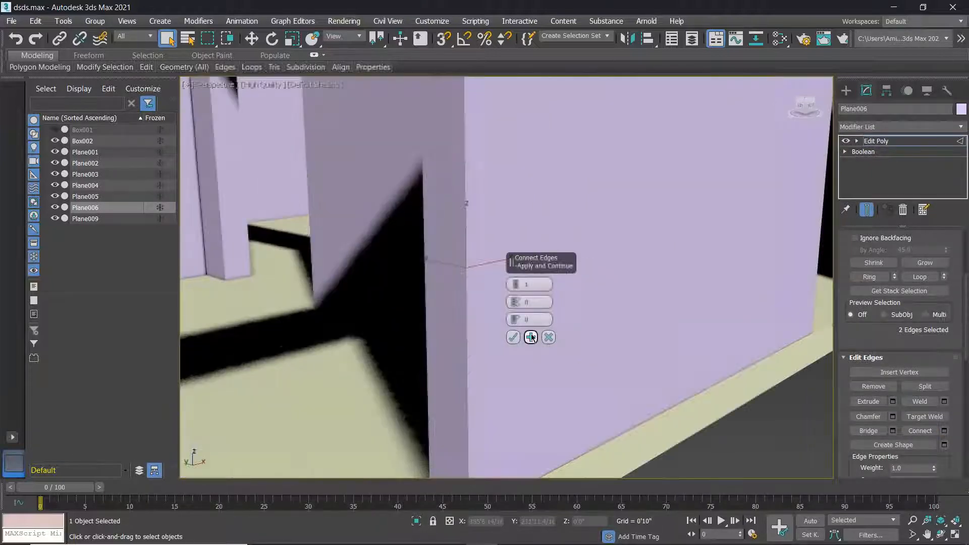
left_click_drag(516, 281, 519, 270)
scroll(431, 313, "down", 5)
scroll(459, 238, "up", 5)
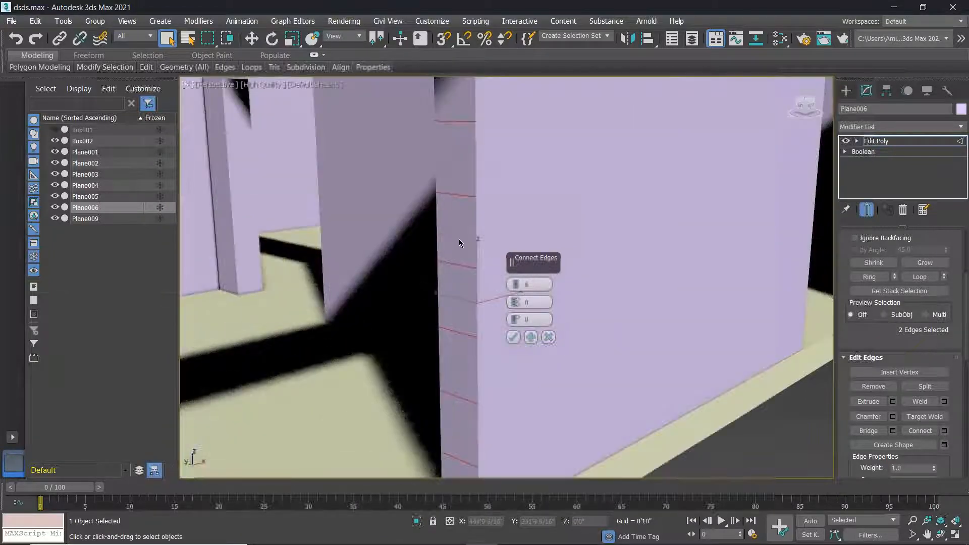
scroll(468, 247, "down", 4)
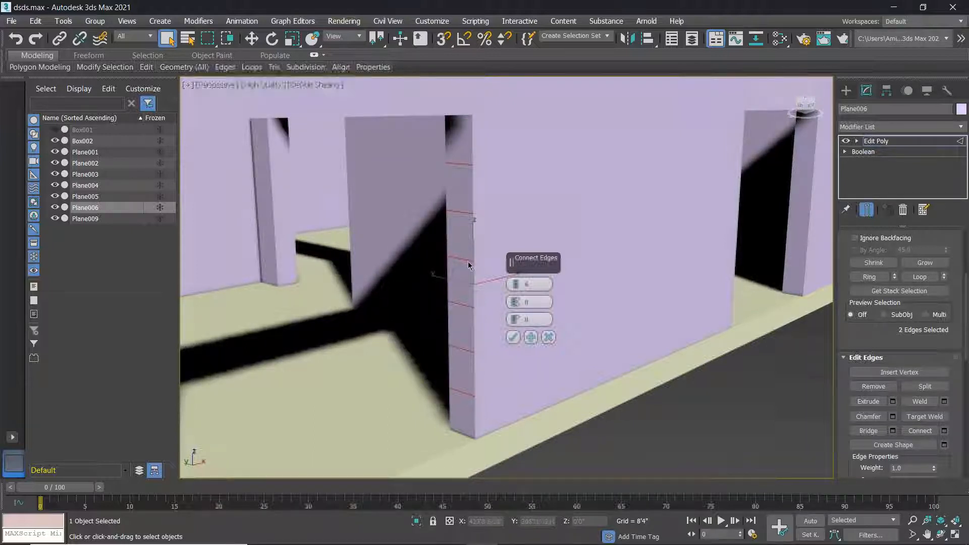
left_click_drag(517, 287, 517, 291)
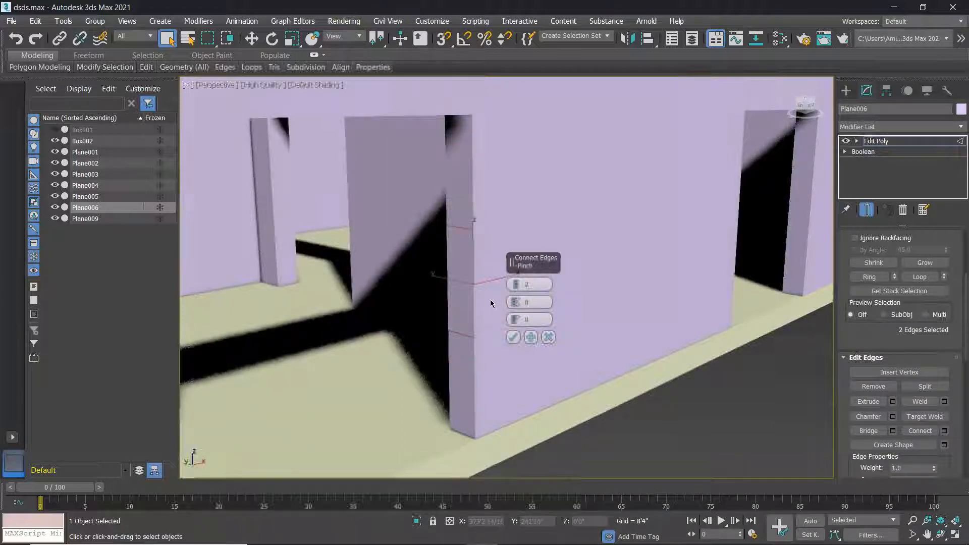
scroll(470, 279, "down", 5)
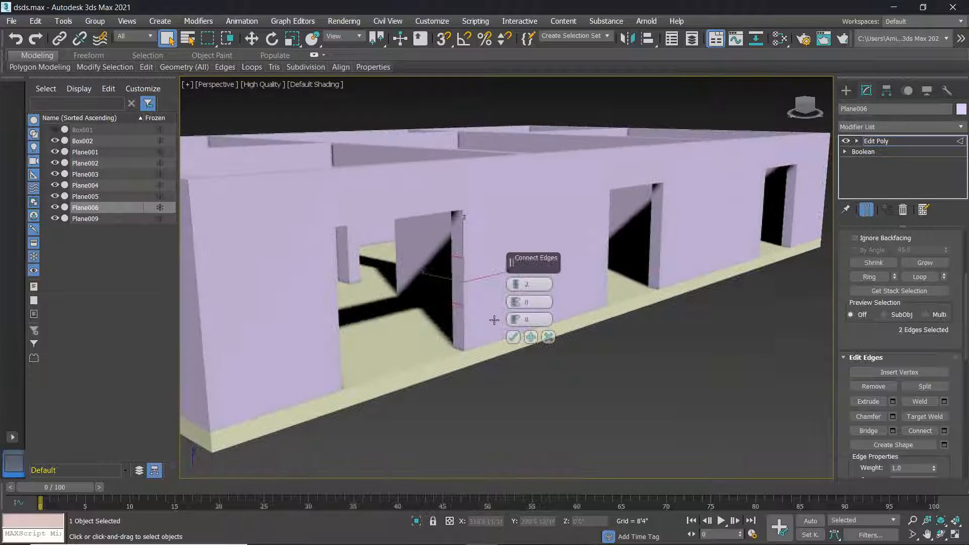
left_click_drag(516, 319, 516, 339)
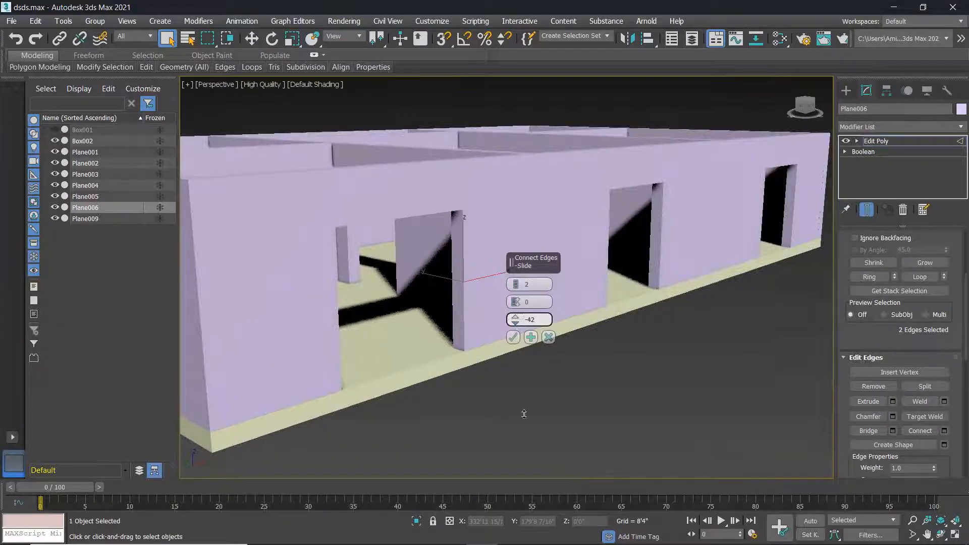
left_click_drag(527, 454, 528, 467)
middle_click_drag(441, 320, 453, 324, "alt")
scroll(436, 355, "up", 5)
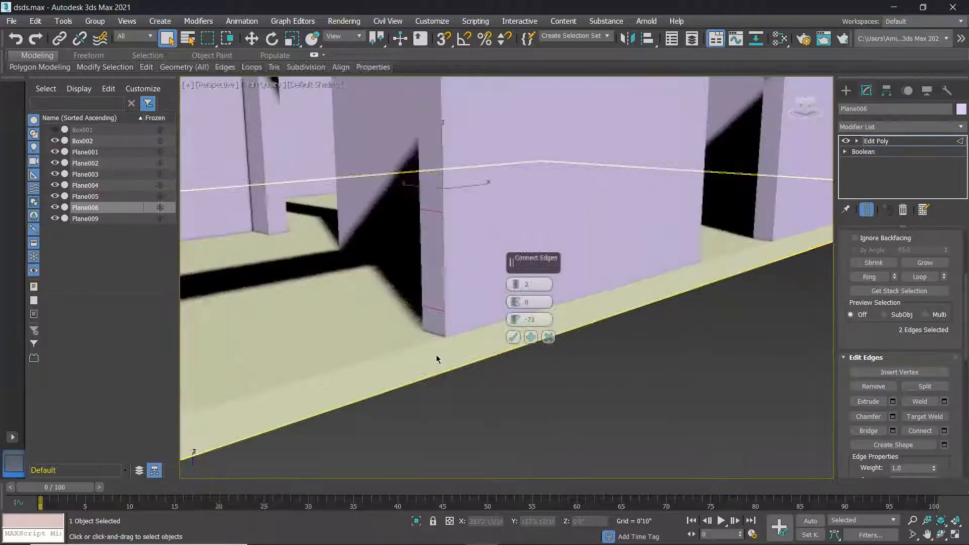
left_click_drag(516, 319, 525, 373)
left_click(513, 338)
Tweak the connection's pinch around 20, then commit the new edges.
scroll(440, 281, "down", 5)
middle_click_drag(431, 286, 458, 298)
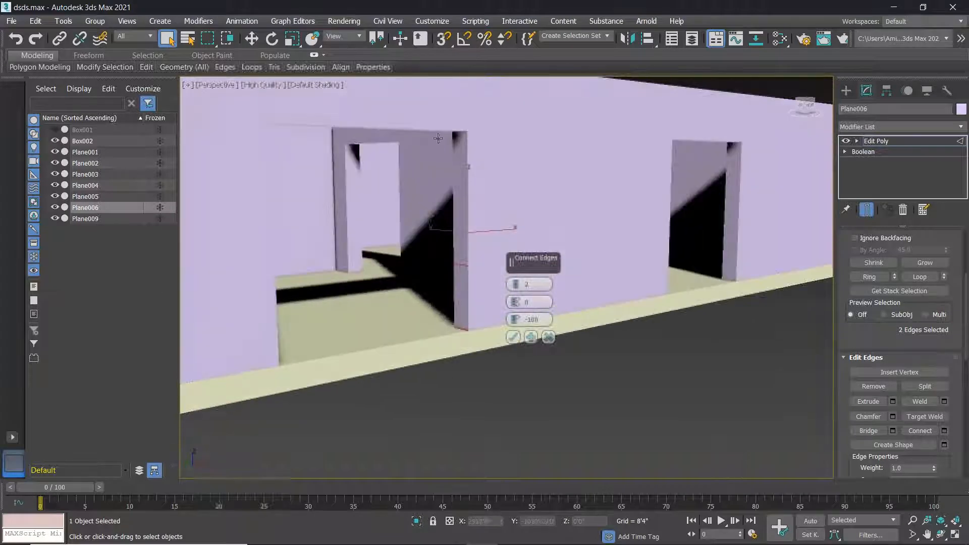
left_click_drag(515, 300, 523, 295)
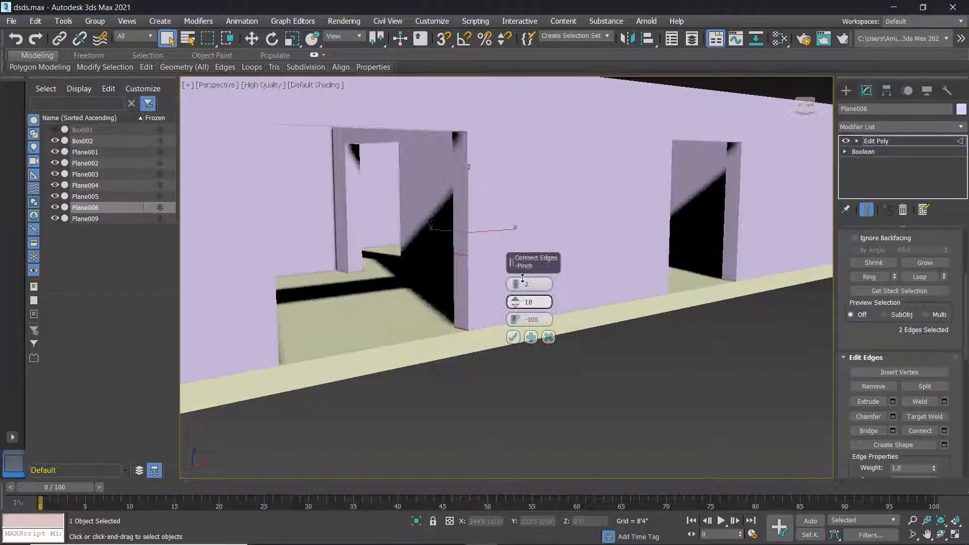
scroll(460, 262, "up", 5)
left_click_drag(515, 302, 517, 298)
scroll(459, 301, "down", 5)
middle_click_drag(459, 303, 408, 293)
left_click(515, 300)
mouse_move(516, 305)
left_mouse_down()
mouse_move(521, 325)
mouse_move(523, 316)
left_mouse_up()
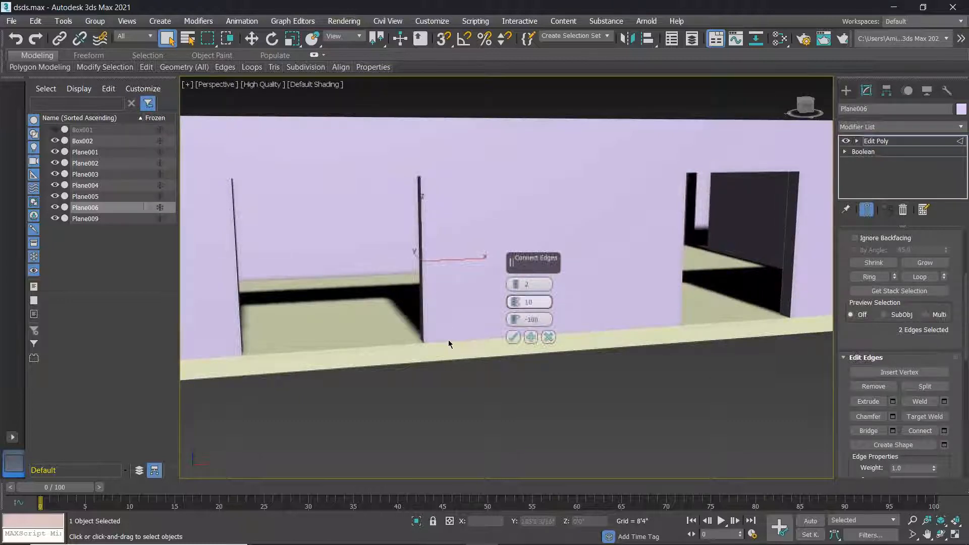
middle_click_drag(446, 362, 492, 352)
left_click(513, 337)
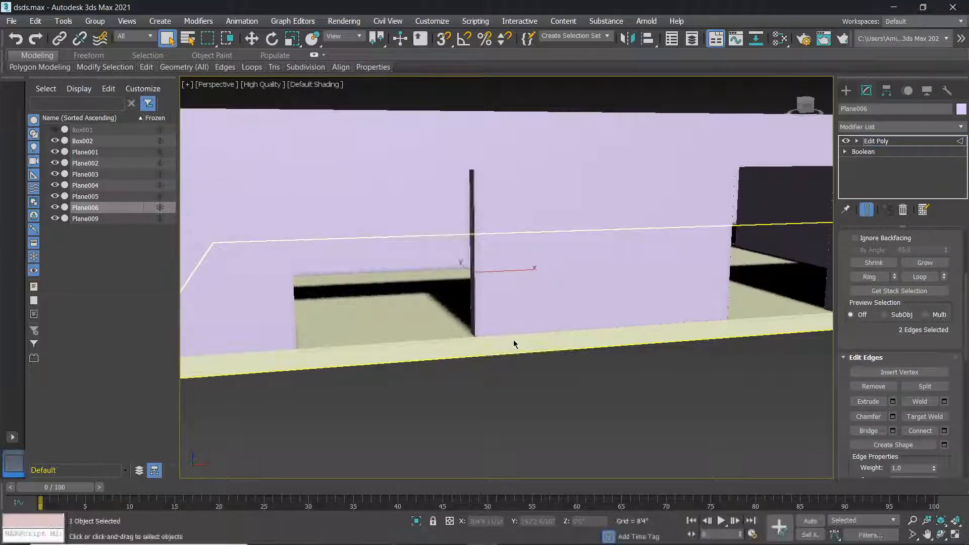
scroll(523, 338, "down", 6)
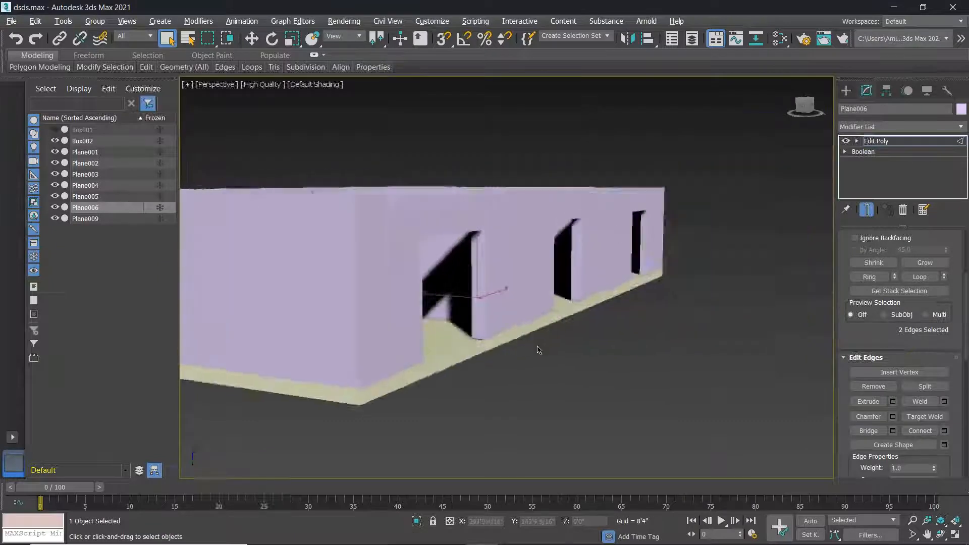
scroll(539, 350, "up", 5)
Clear the edge selection and switch the viewport to Edged Faces shading.
left_click(507, 340)
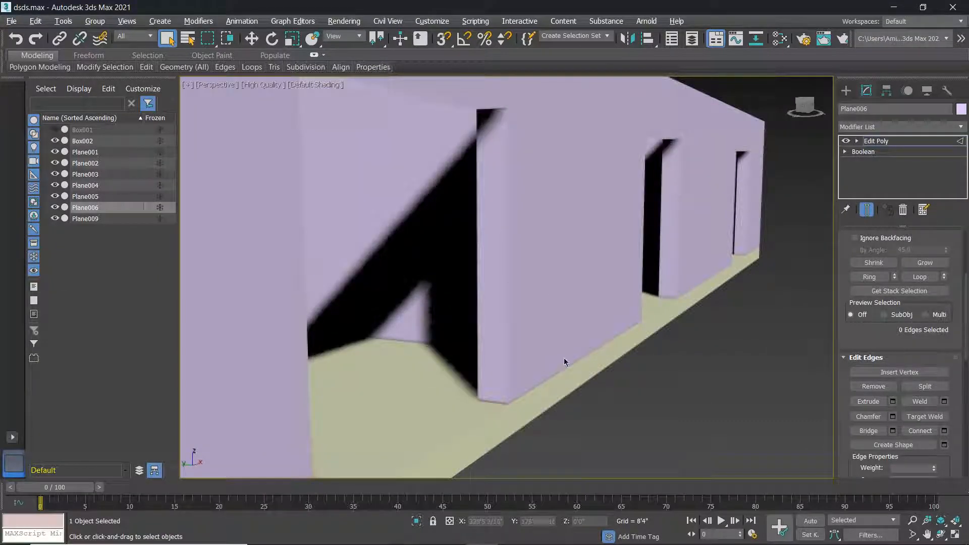
scroll(566, 361, "down", 3)
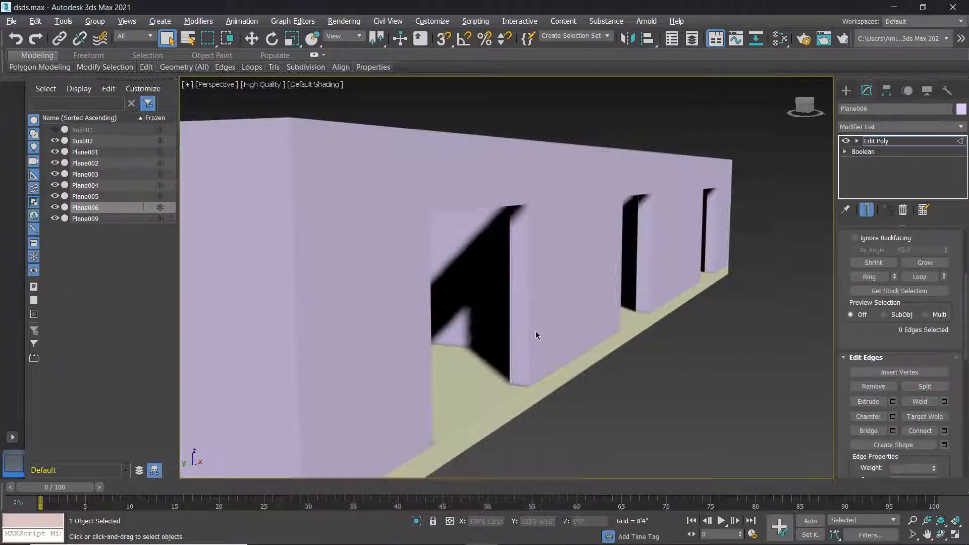
left_click(311, 86)
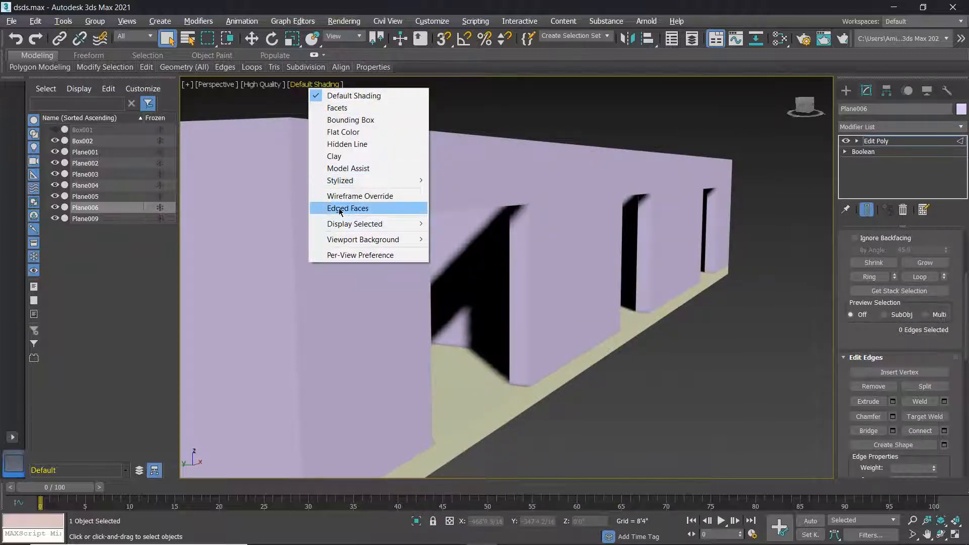
left_click(366, 214)
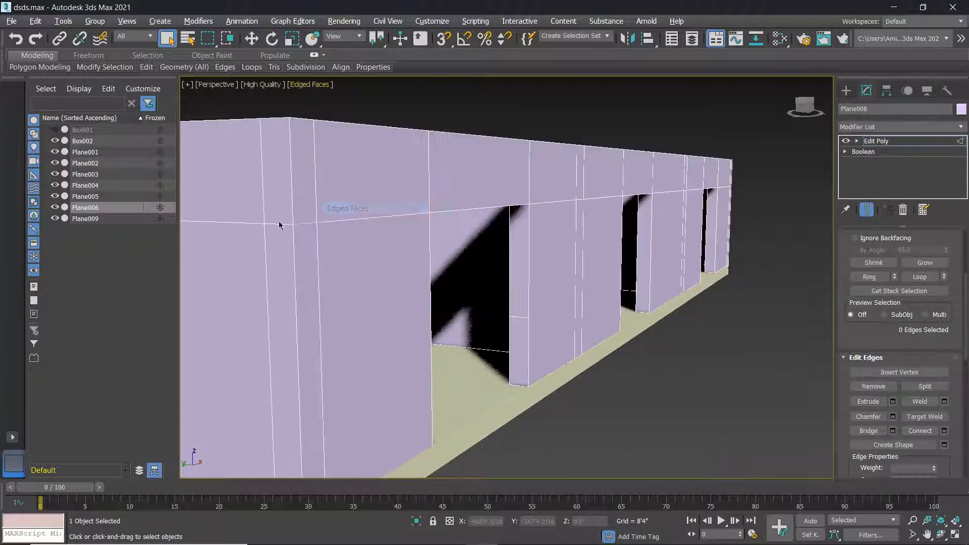
Select the two vertical edges of the left doorway column for Connect Edges.
scroll(508, 400, "up", 3)
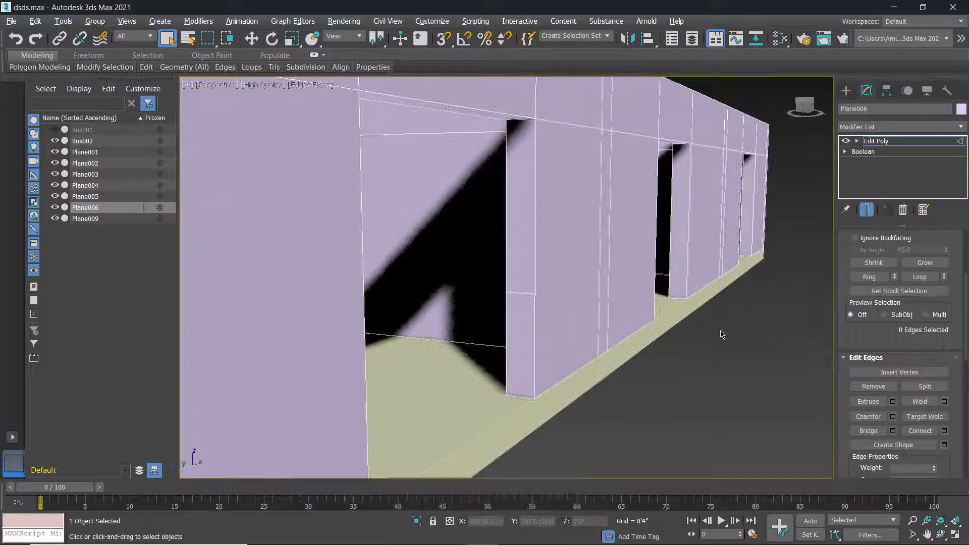
scroll(270, 206, "down", 4)
scroll(445, 302, "up", 3)
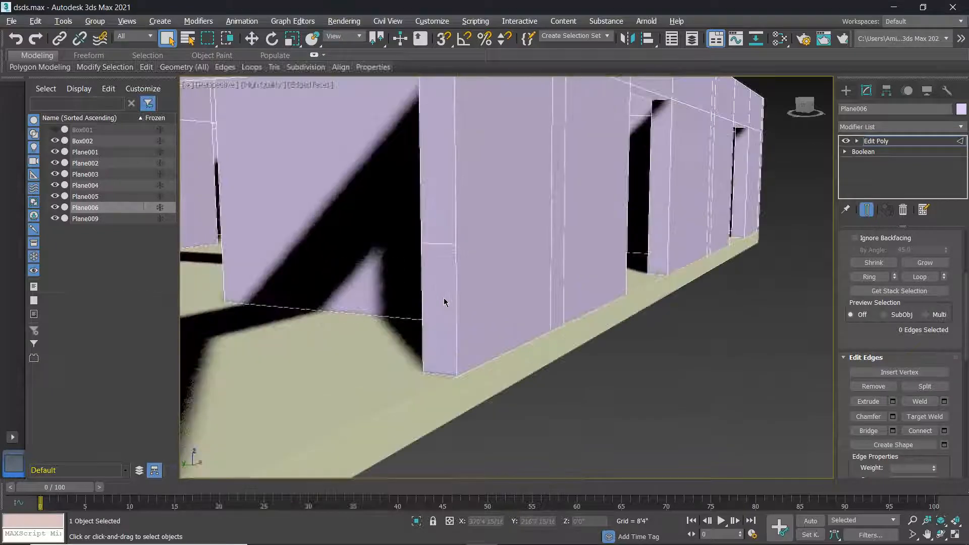
scroll(433, 316, "down", 10)
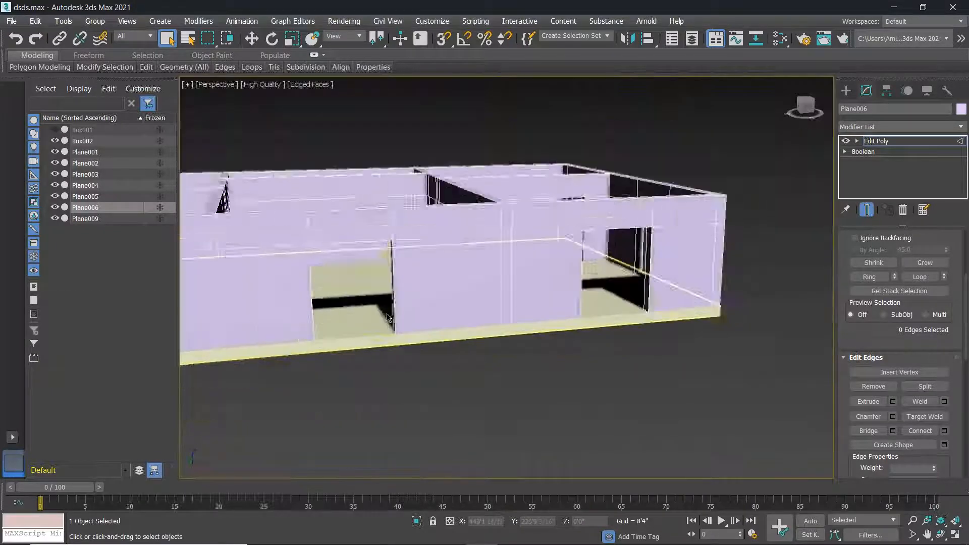
middle_click_drag(339, 366, 312, 366, "alt")
scroll(312, 366, "up", 5)
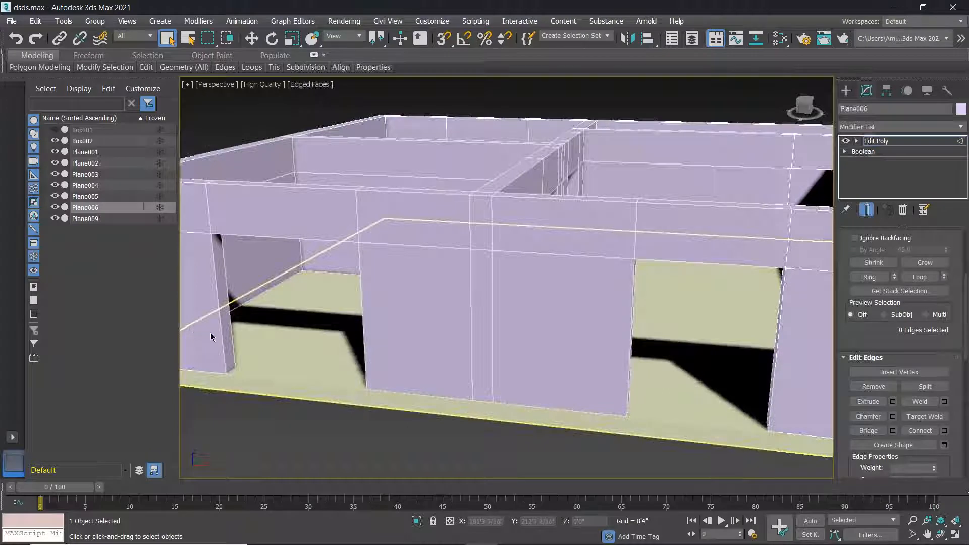
scroll(212, 333, "up", 3)
middle_click_drag(213, 332, 256, 337)
left_click(271, 325)
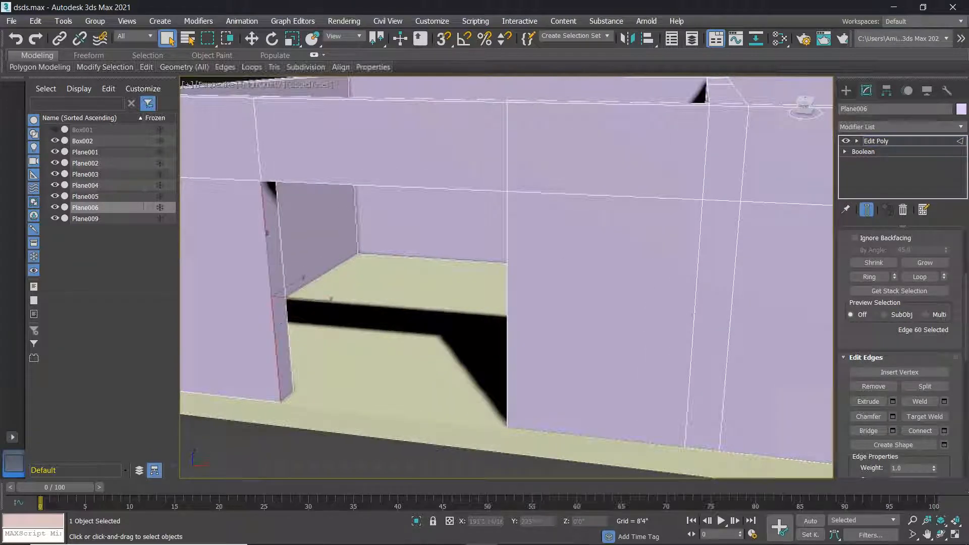
left_click(288, 313, "ctrl")
left_click(944, 431)
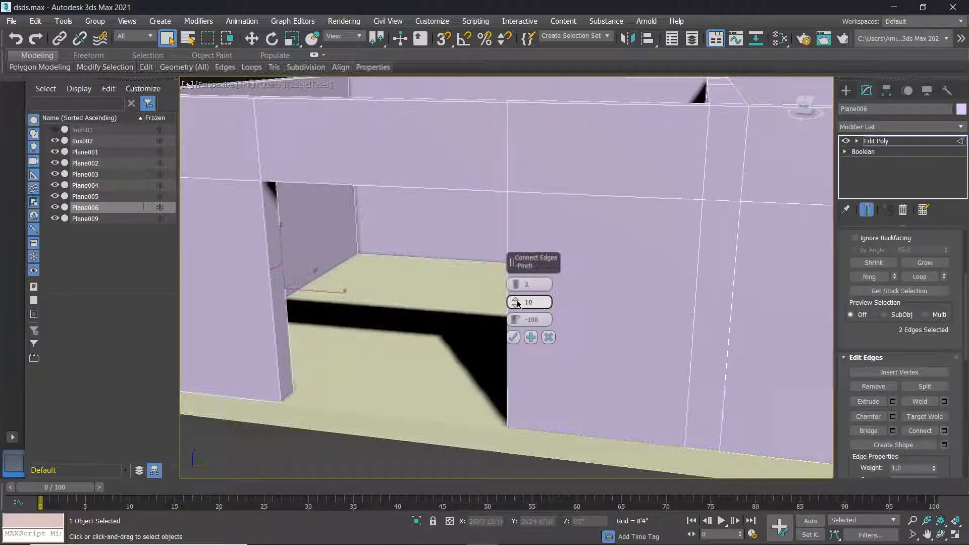
Raise the pinch toward 50, then cancel the pending connection with Esc.
left_click_drag(516, 301, 514, 295)
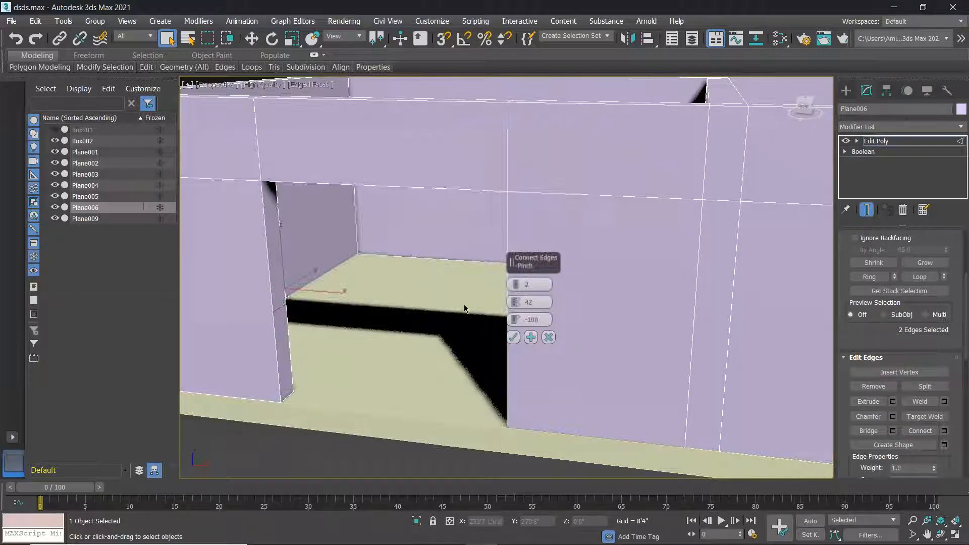
mouse_move(385, 394)
middle_mouse_down("alt")
mouse_move(444, 388)
mouse_move(383, 384)
mouse_move(430, 388)
mouse_move(382, 392)
middle_mouse_up("alt")
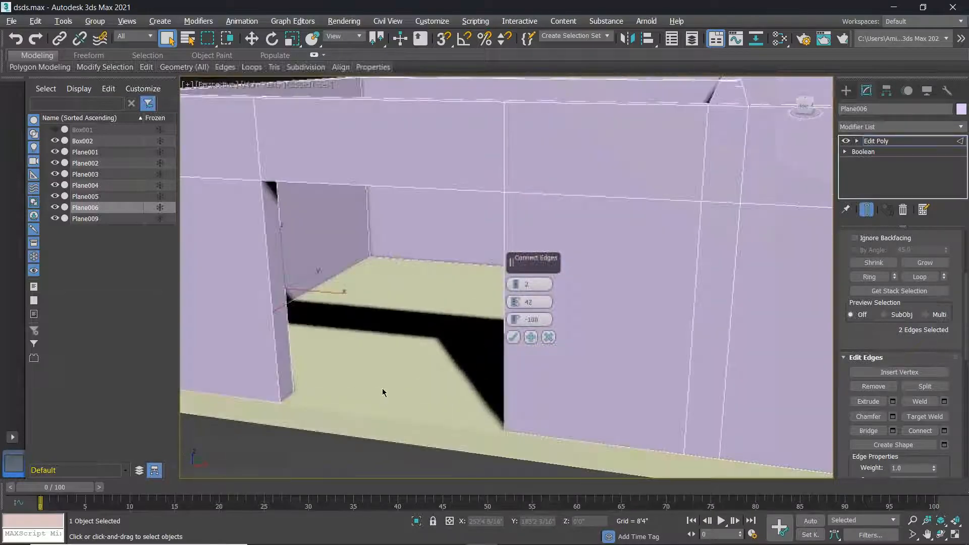
left_click_drag(515, 302, 517, 282)
key("Escape")
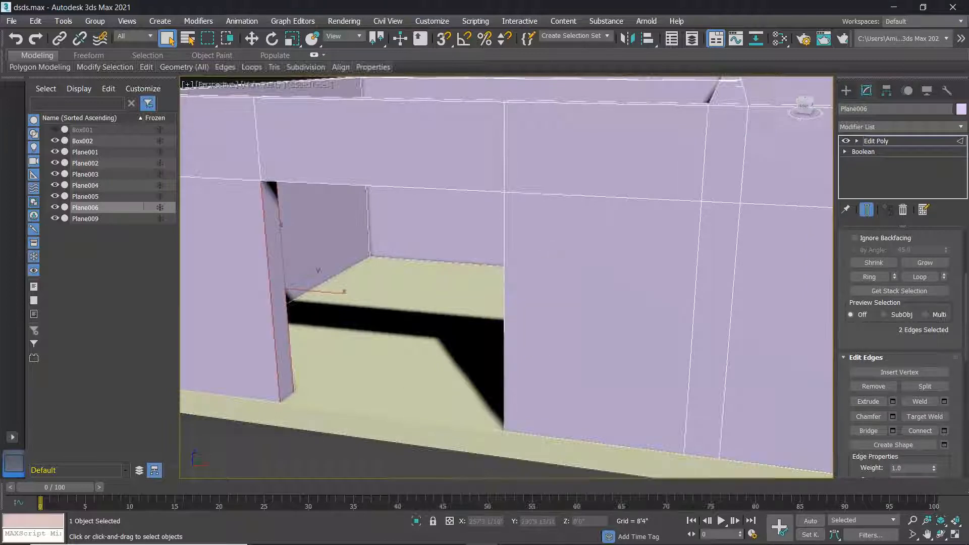
Restore the two column edge selection with Ctrl+Z after clearing it.
middle_click_drag(395, 382, 457, 384)
left_click(397, 442)
key("ctrl+z")
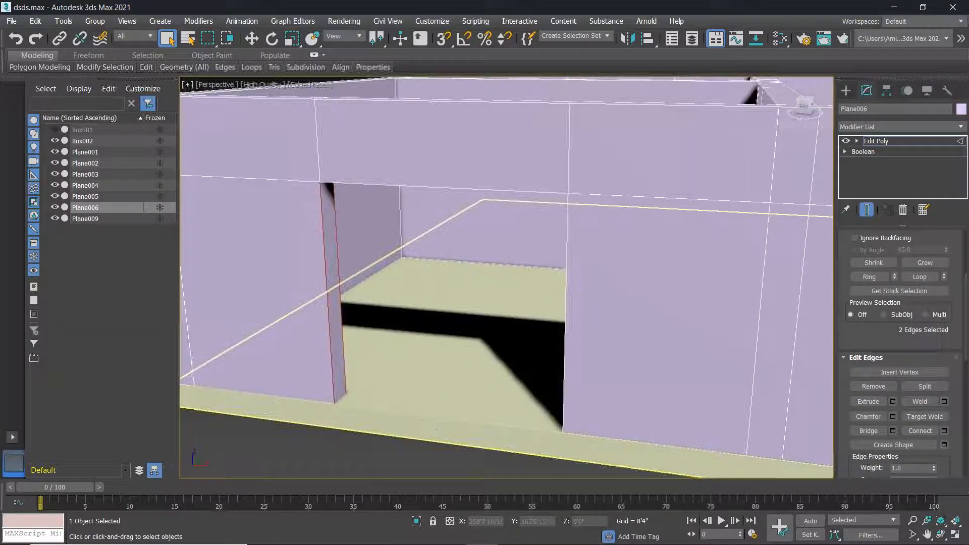
scroll(423, 420, "down", 12)
scroll(556, 431, "down", 2)
scroll(634, 433, "up", 10)
scroll(634, 434, "down", 10)
scroll(633, 433, "up", 3)
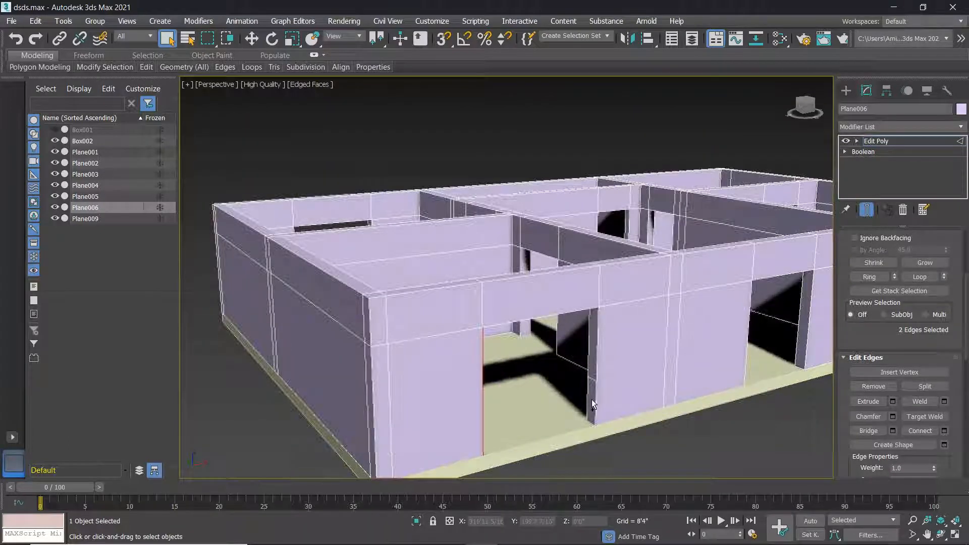
Clear the doorway edge selection, leave edge mode, and deselect the walls.
left_click(670, 438)
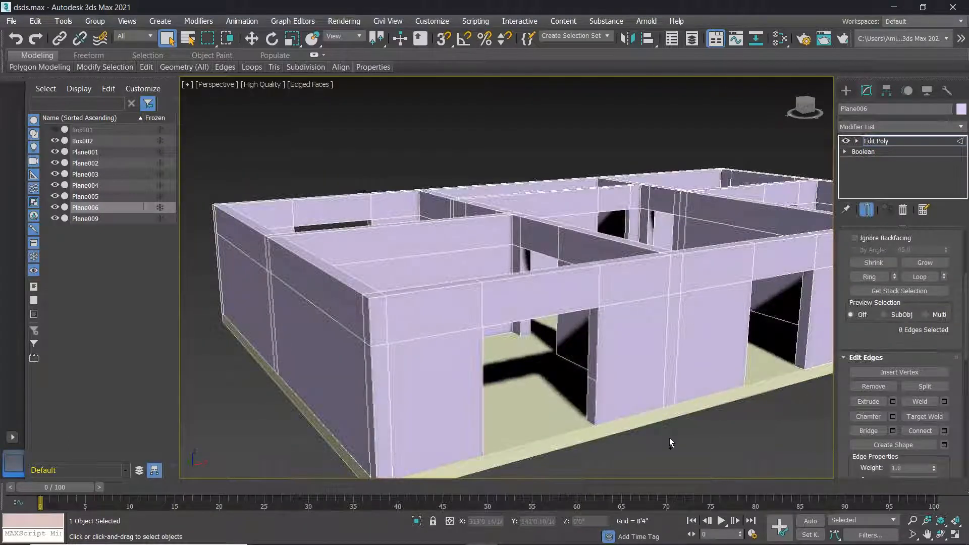
left_click(593, 395)
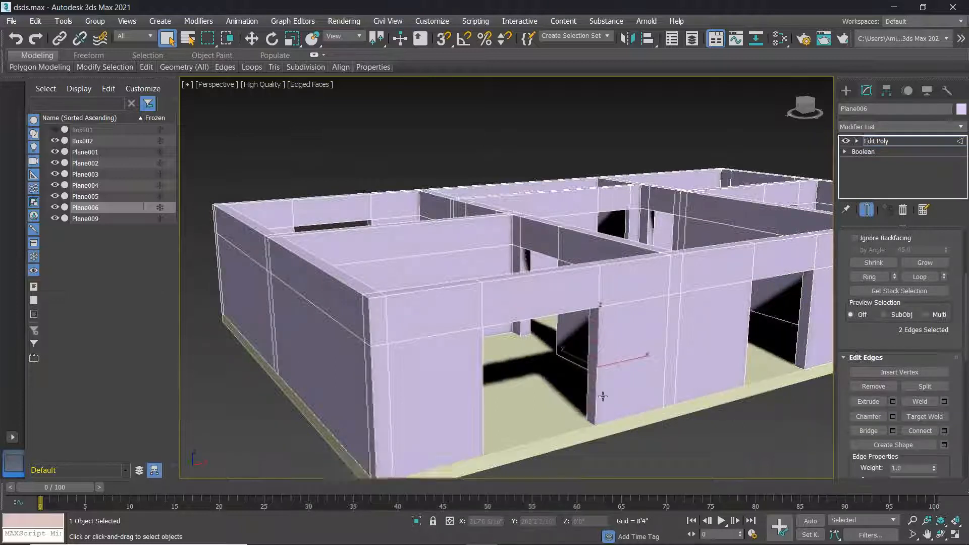
scroll(900, 248, "up", 2)
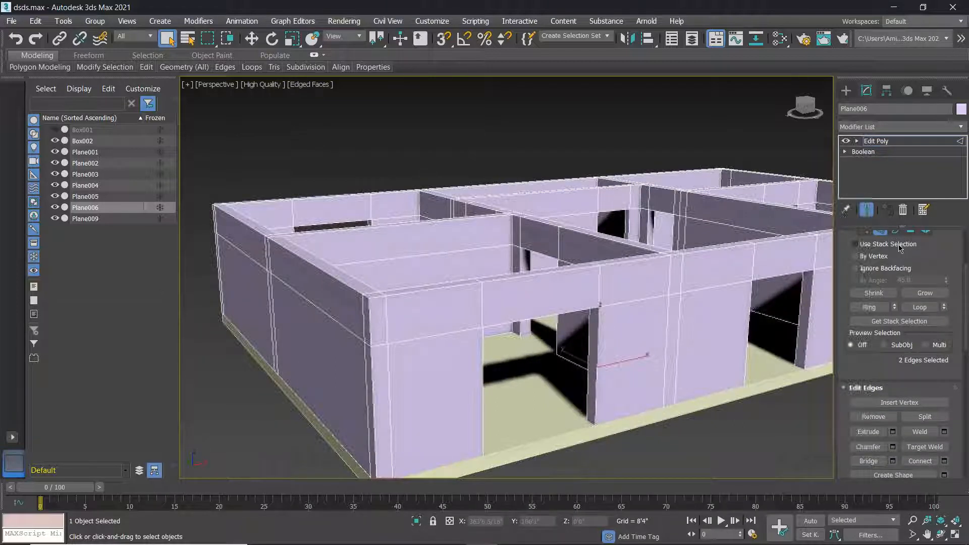
scroll(900, 248, "up", 2)
scroll(609, 388, "up", 5)
key("2")
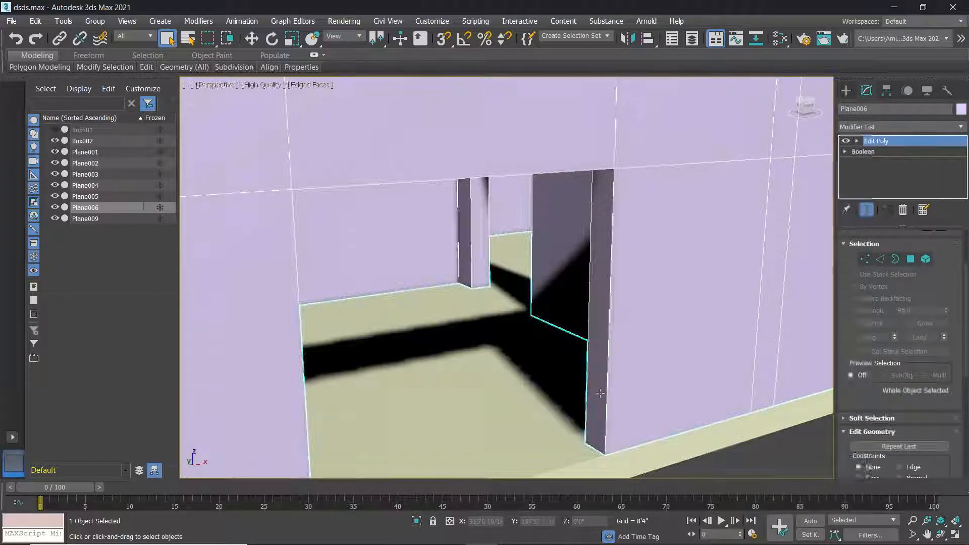
scroll(611, 394, "up", 4)
scroll(695, 368, "up", 2)
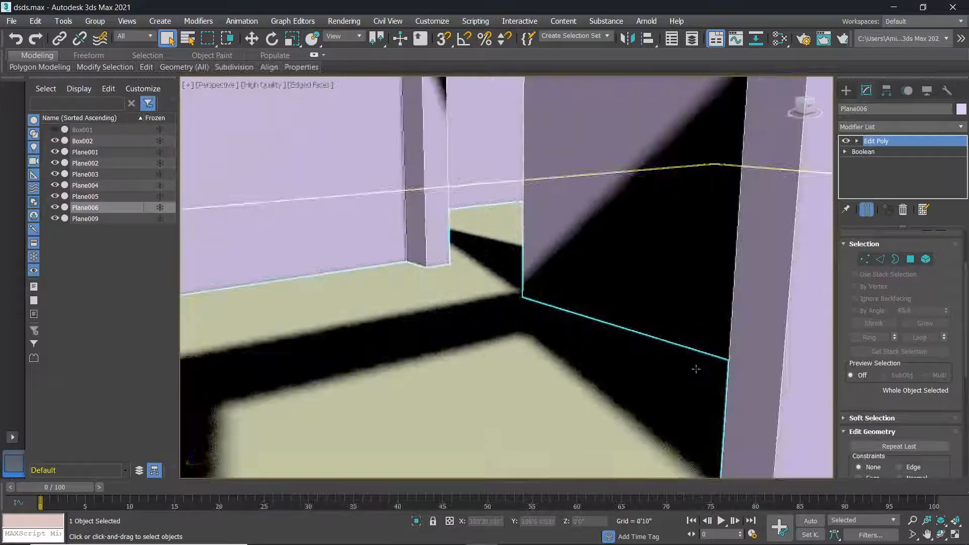
scroll(731, 325, "down", 6)
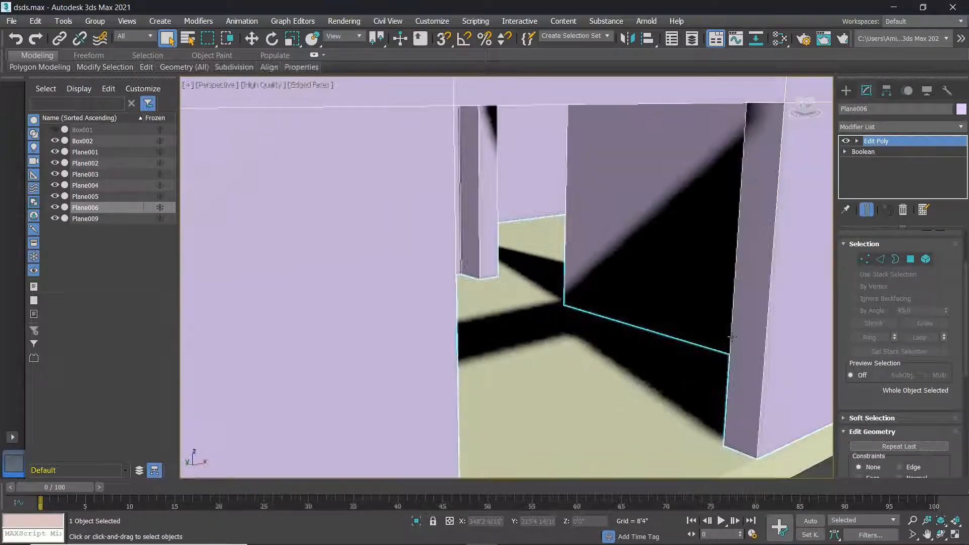
scroll(899, 364, "down", 2)
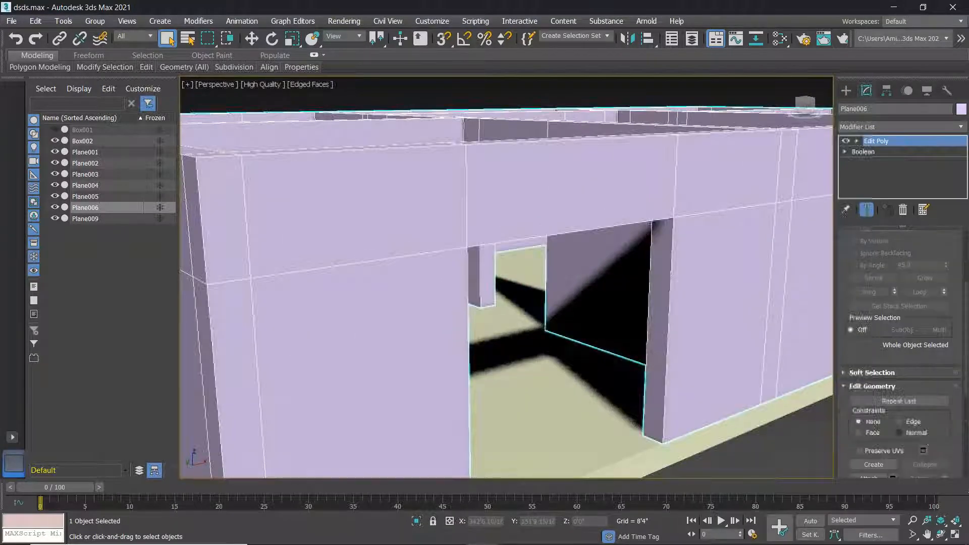
scroll(941, 450, "down", 4)
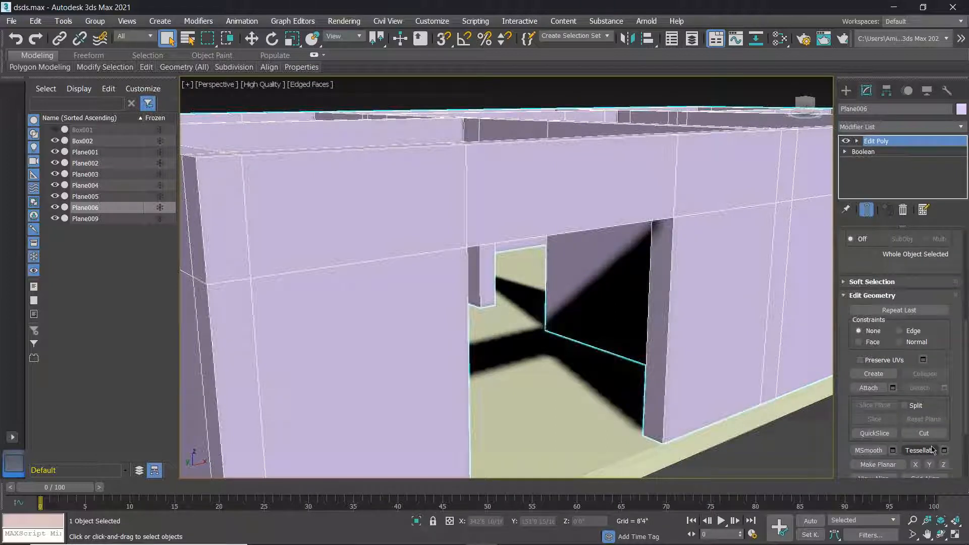
scroll(933, 450, "down", 4)
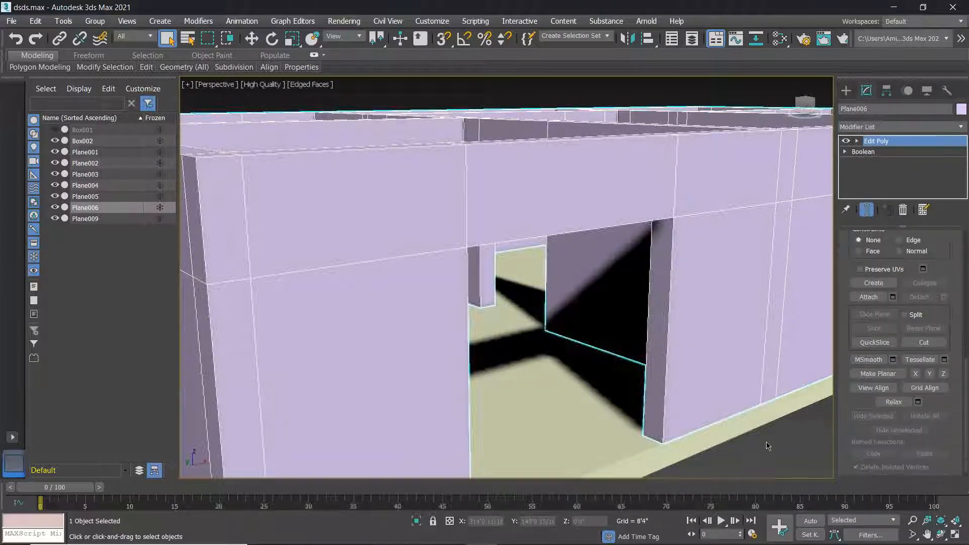
left_click(766, 446)
scroll(675, 362, "up", 2)
scroll(677, 362, "down", 6)
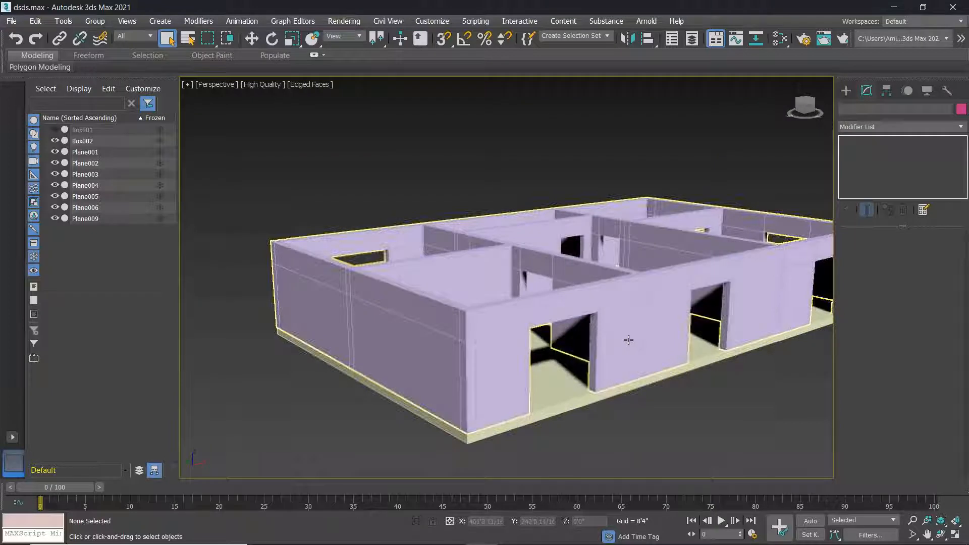
Reselect Plane006 and delete its Edit Poly modifier from the stack.
right_click(629, 339)
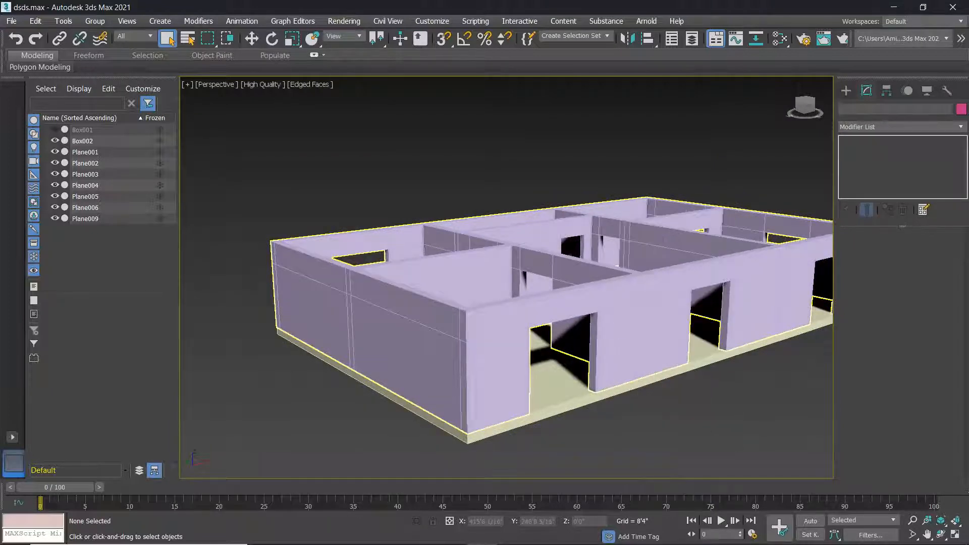
left_click(597, 336)
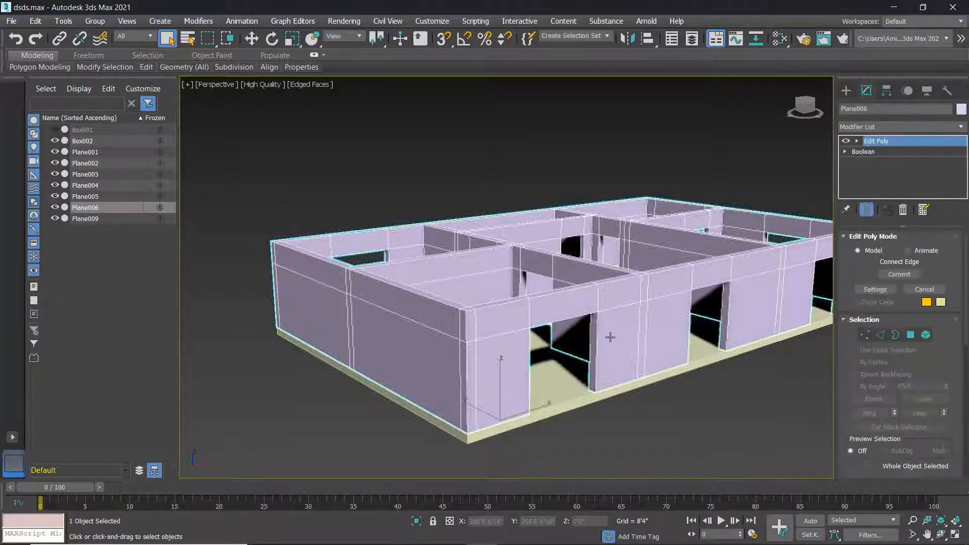
left_click(880, 334)
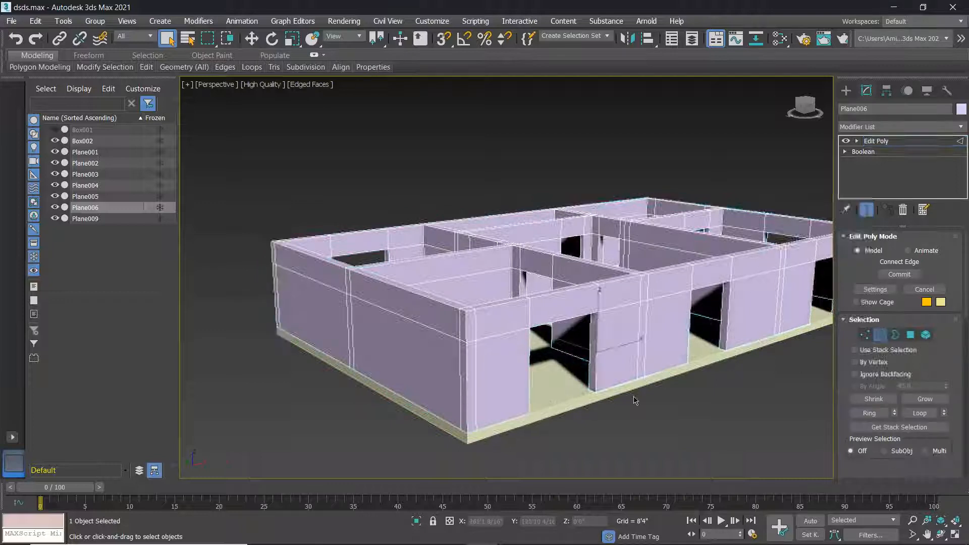
scroll(592, 370, "up", 5)
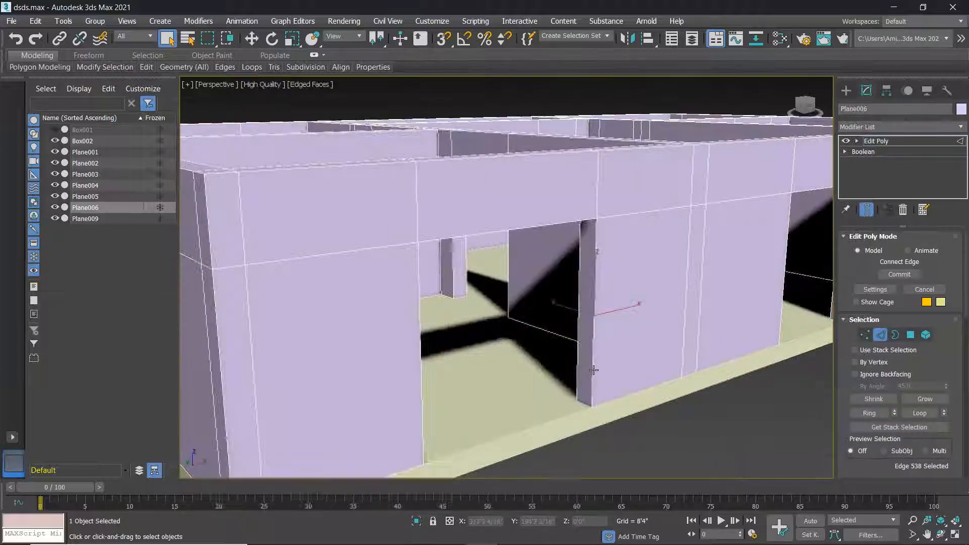
scroll(592, 392, "up", 3)
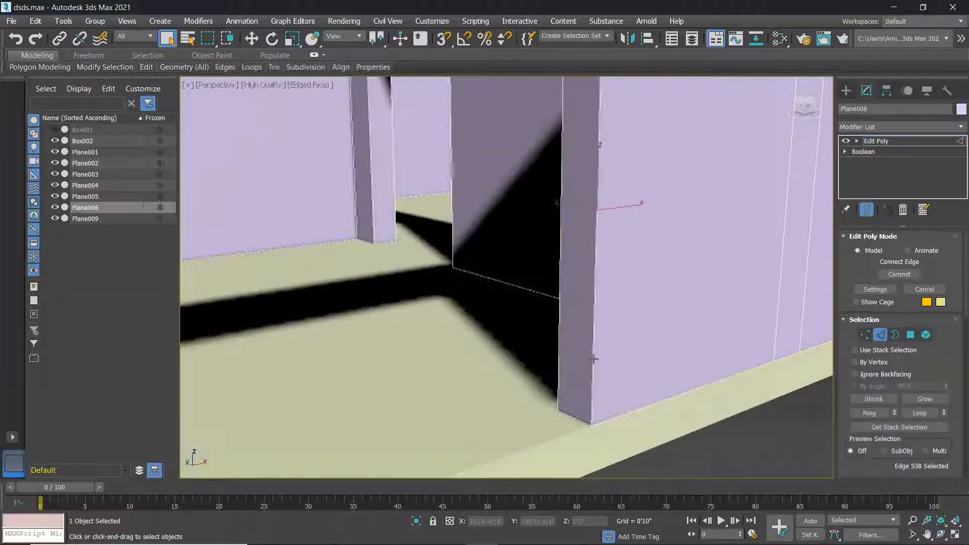
scroll(735, 384, "down", 3)
right_click(874, 141)
left_click(843, 156)
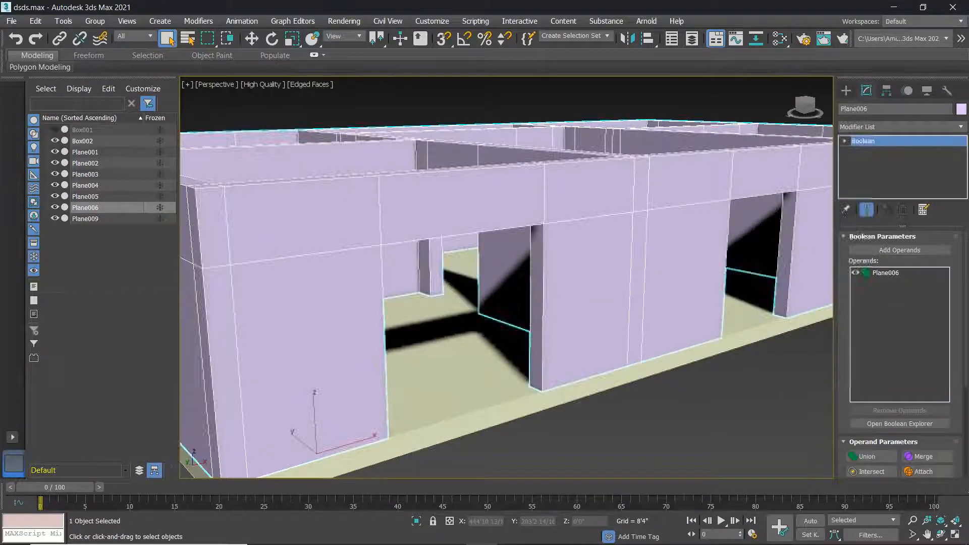
Add a new Edit Poly above the Boolean and select the pillar's two vertical edges.
left_click(869, 126)
scroll(870, 303, "down", 10)
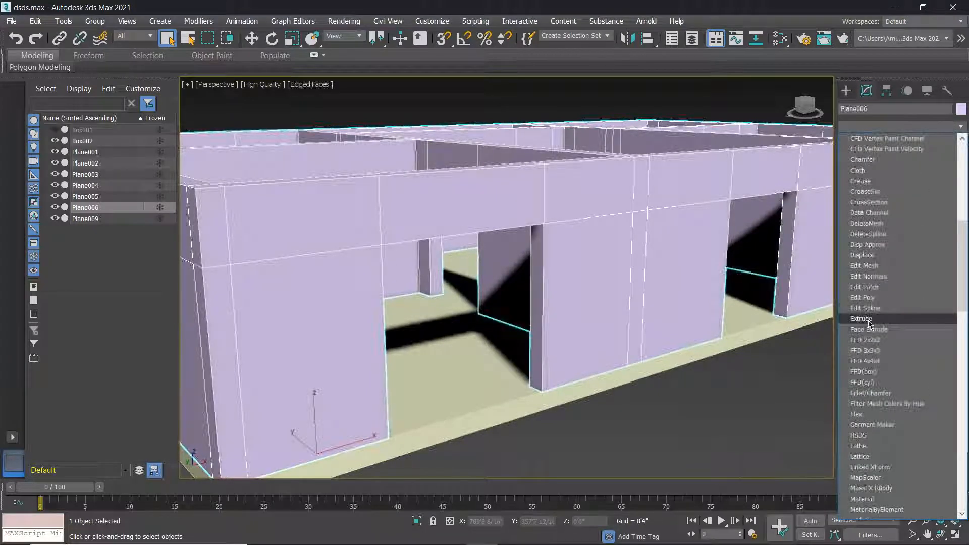
left_click(862, 298)
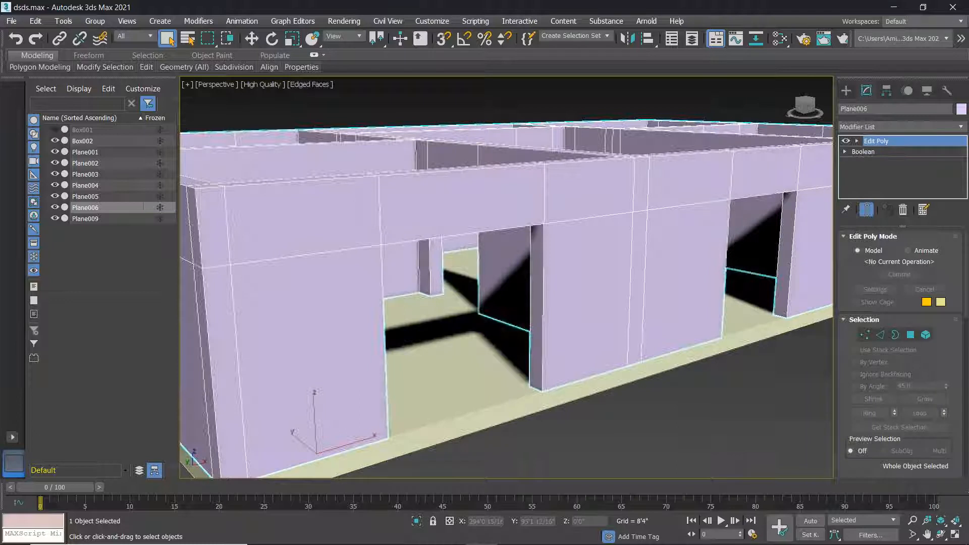
left_click(881, 334)
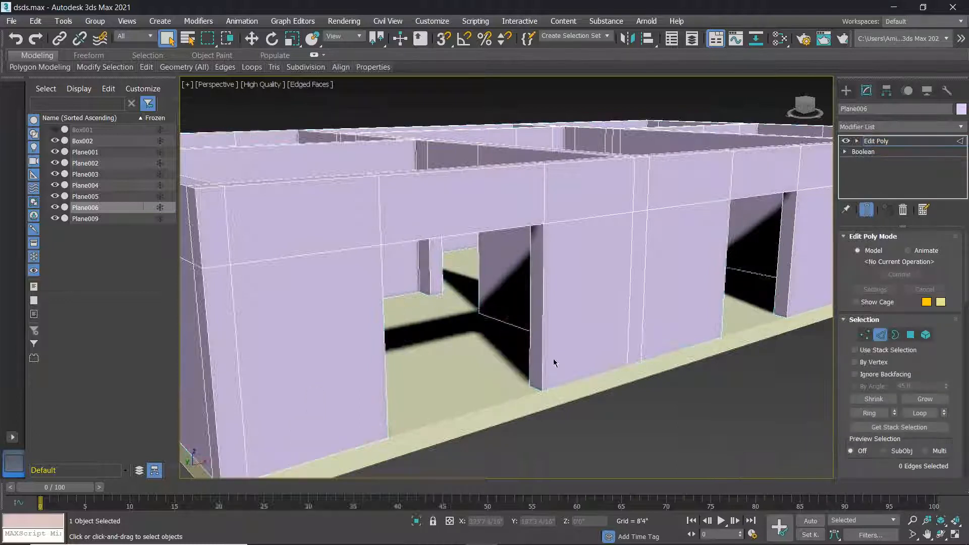
left_click(543, 349)
left_click(530, 346, "ctrl")
scroll(949, 419, "down", 5)
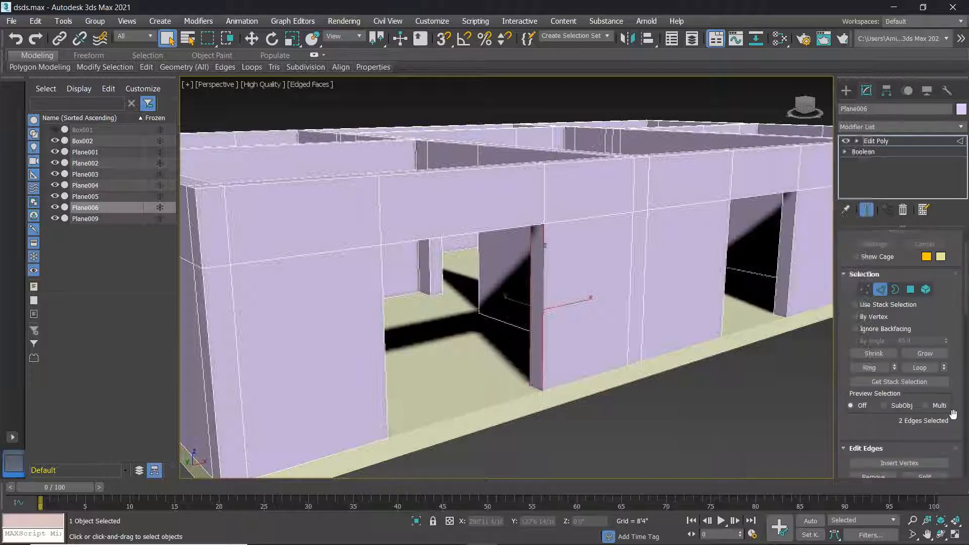
Connect the doorway pillar's two edges with 2 segments, sliding the new edges to -103.
left_click(944, 431)
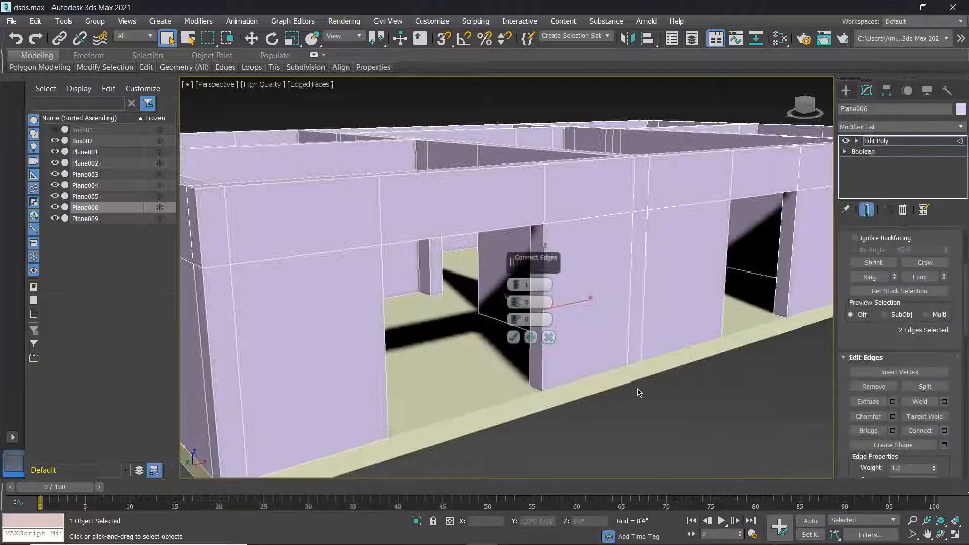
left_click(515, 282)
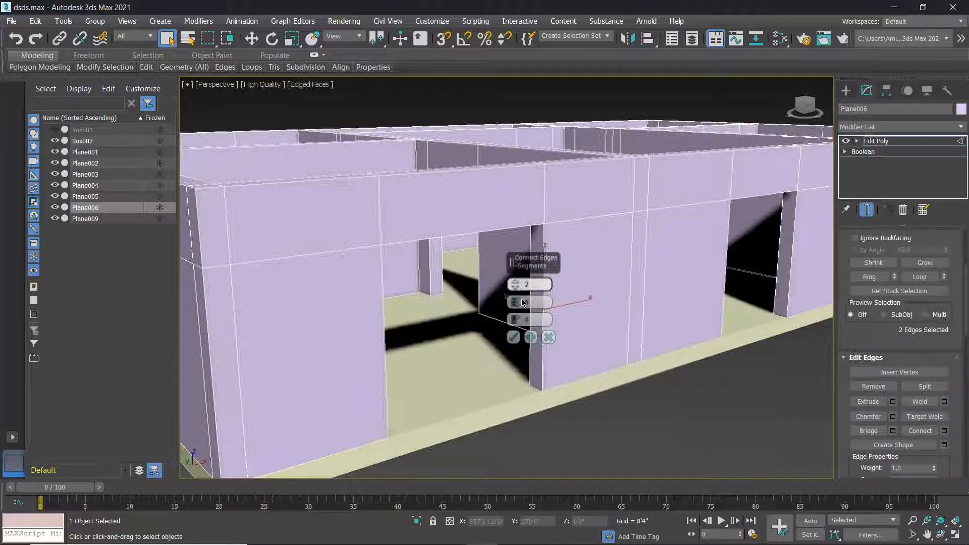
scroll(541, 313, "up", 4)
left_click_drag(515, 319, 521, 505)
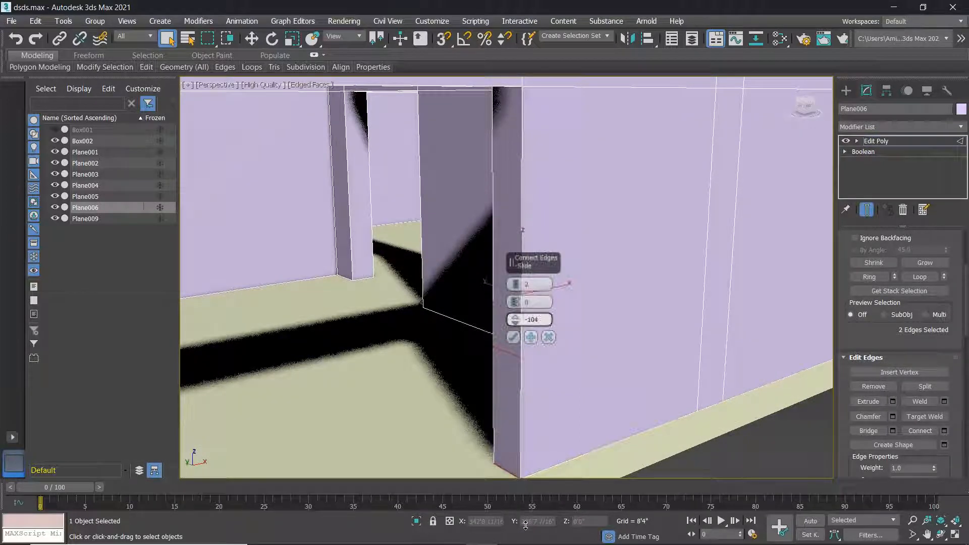
middle_click_drag(496, 471, 515, 395)
scroll(525, 402, "up", 4)
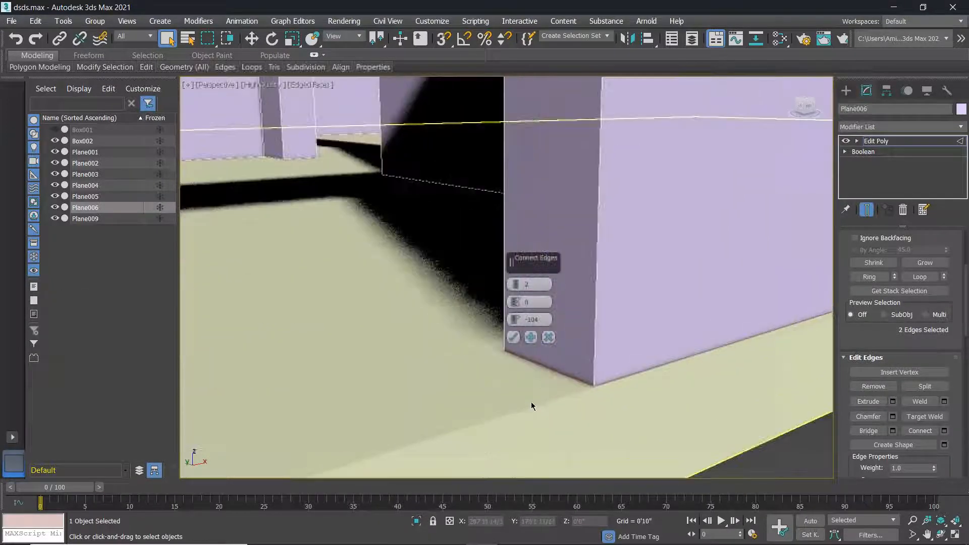
scroll(561, 384, "up", 4)
scroll(659, 419, "down", 2)
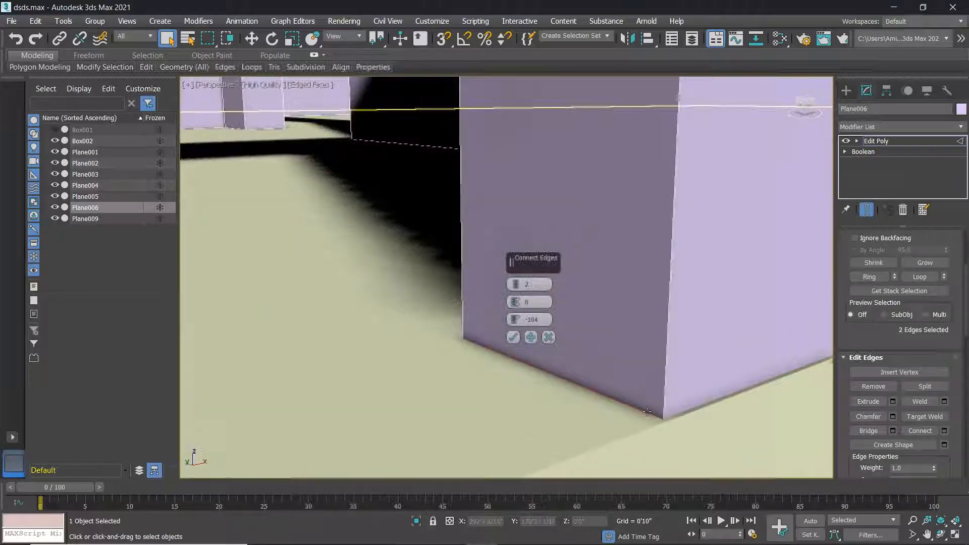
left_click_drag(516, 318, 523, 319)
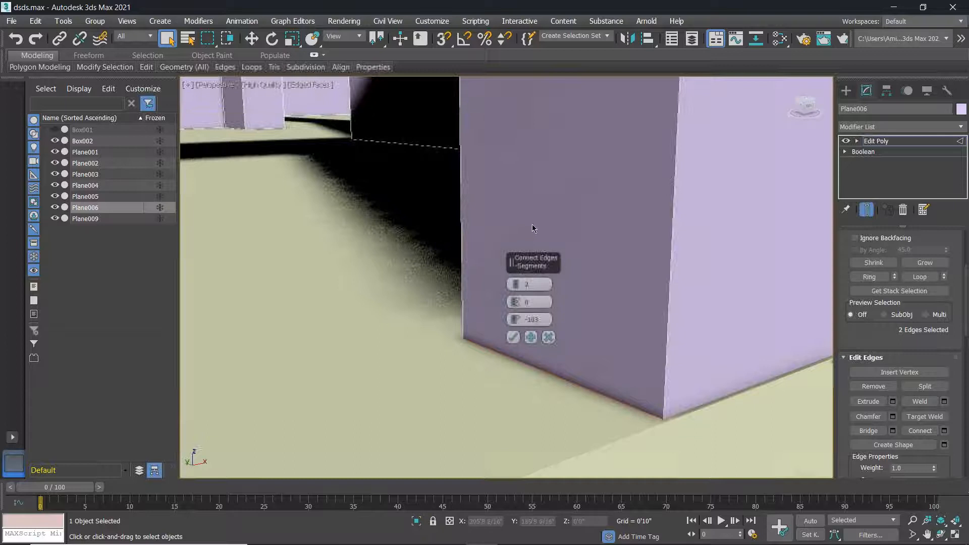
scroll(538, 214, "down", 3)
Pinch the two new connecting edges to 15 and apply the connection.
middle_click_drag(546, 185, 520, 216)
scroll(513, 217, "up", 1)
scroll(525, 192, "down", 4)
scroll(519, 216, "up", 2)
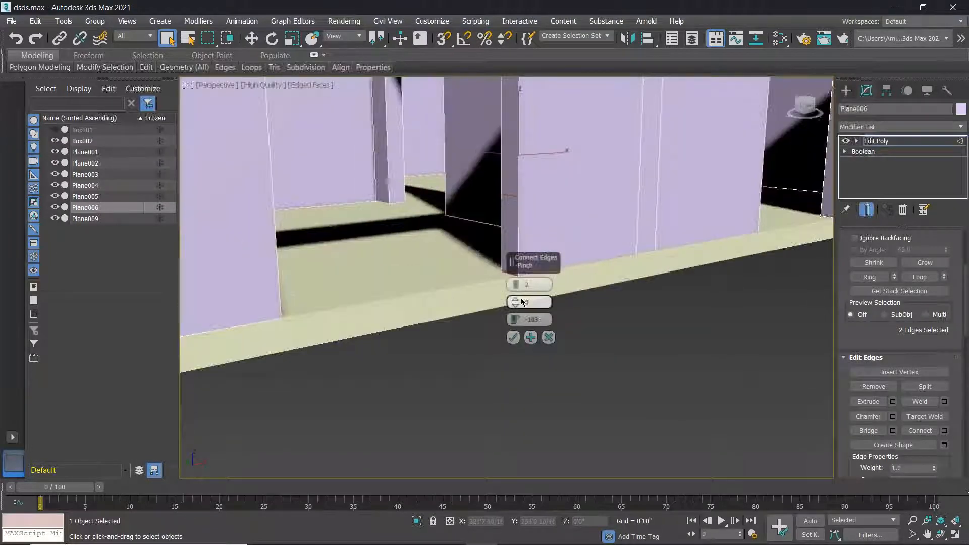
left_click_drag(515, 284, 515, 266)
key("z")
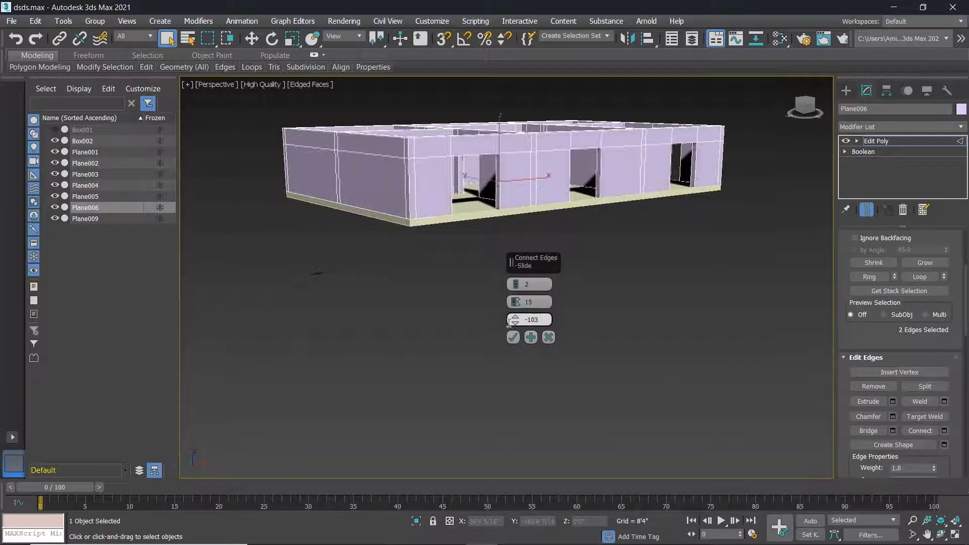
left_click(514, 338)
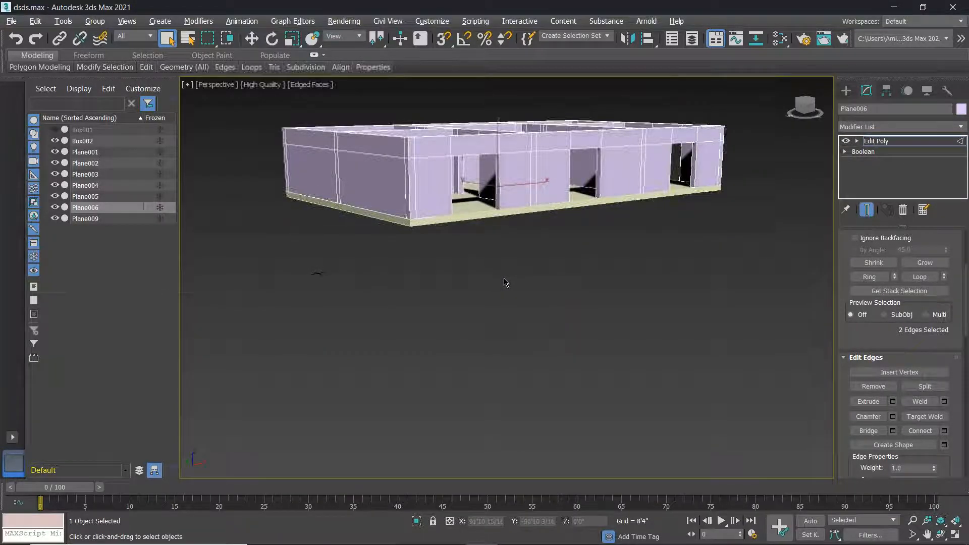
Select another pillar's two vertical edges and connect them with the same settings.
middle_click_drag(506, 281, 445, 287, "alt")
scroll(444, 289, "up", 10)
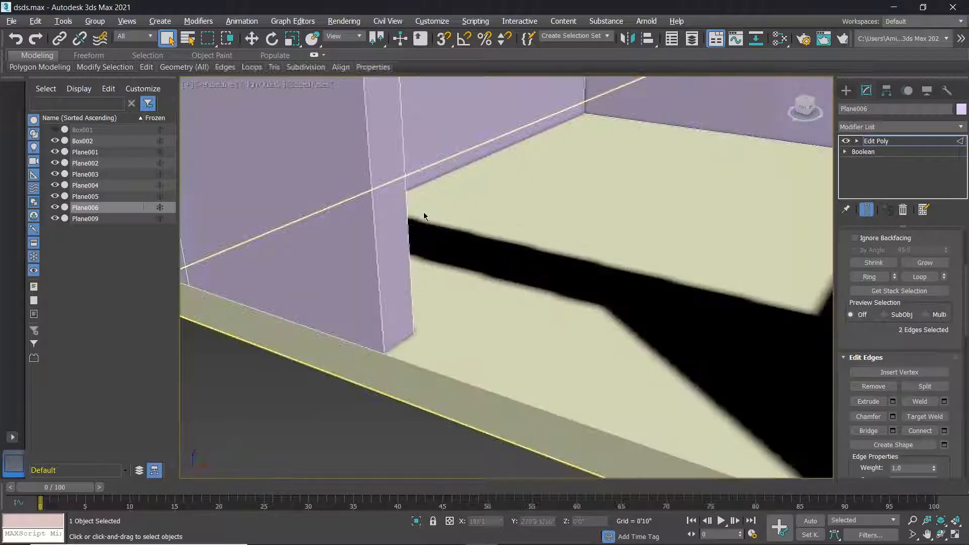
scroll(891, 260, "up", 2)
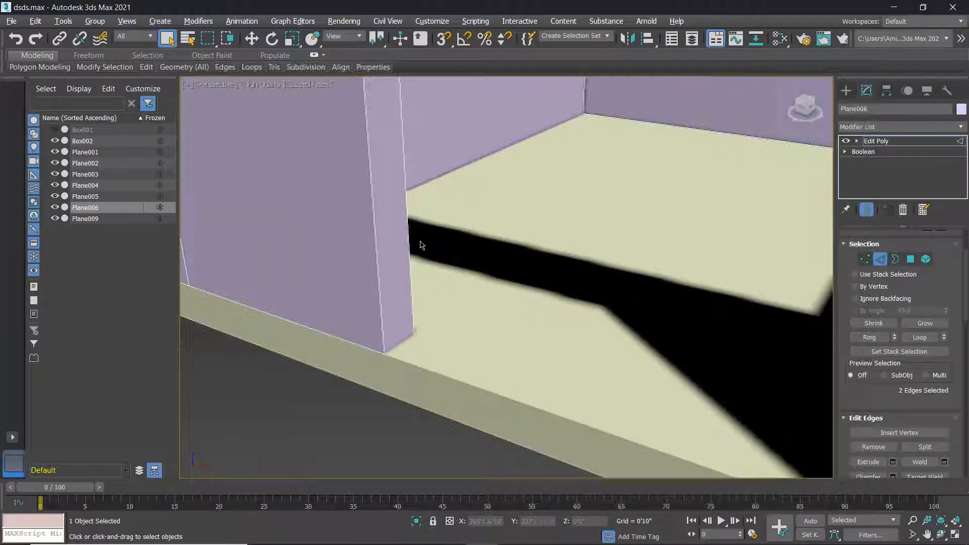
left_click(408, 229)
left_click(375, 232, "ctrl")
scroll(934, 451, "down", 1)
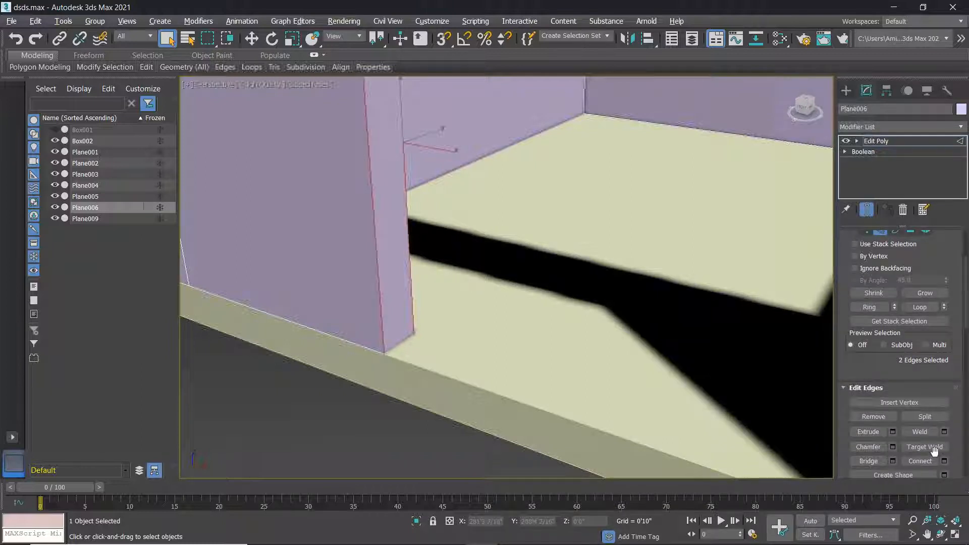
scroll(934, 451, "down", 1)
left_click(945, 431)
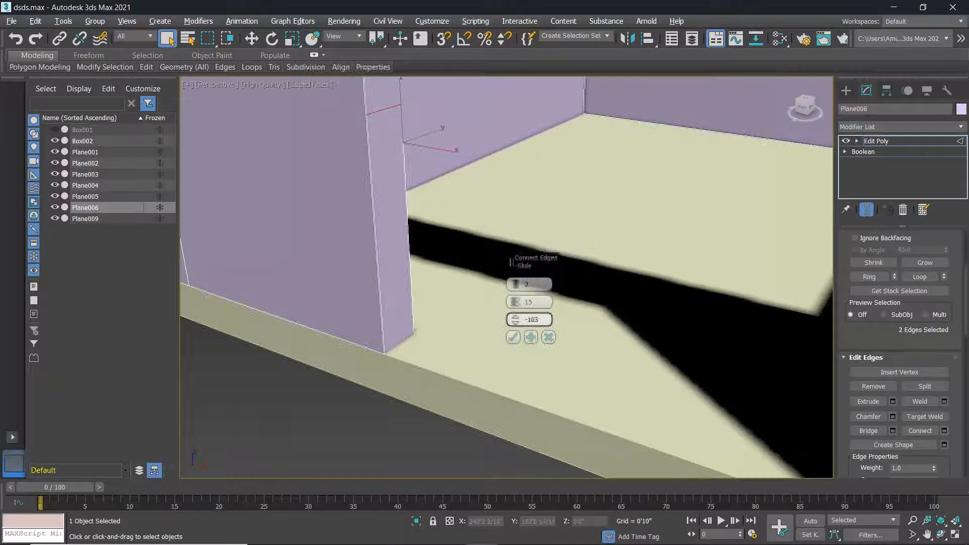
left_click(514, 337)
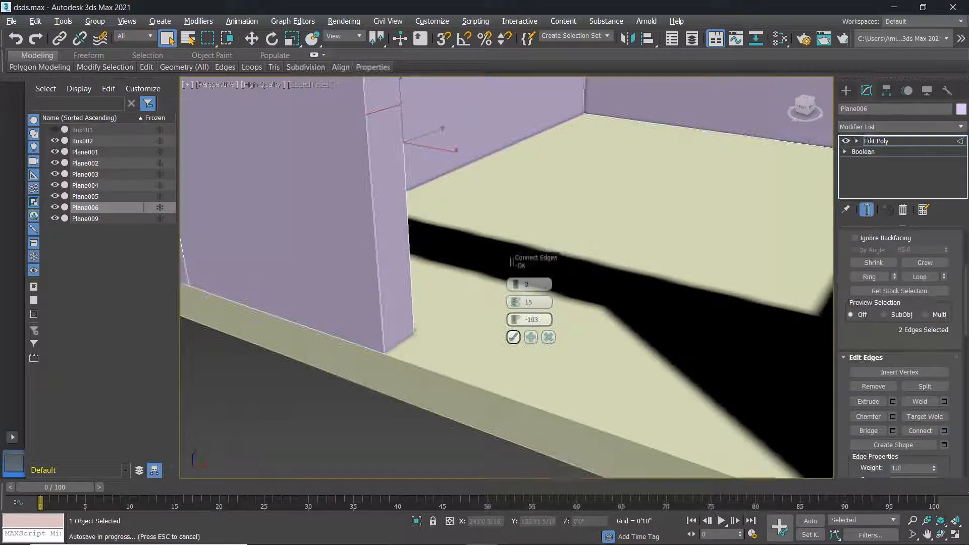
scroll(528, 303, "down", 5)
middle_click_drag(526, 304, 445, 309)
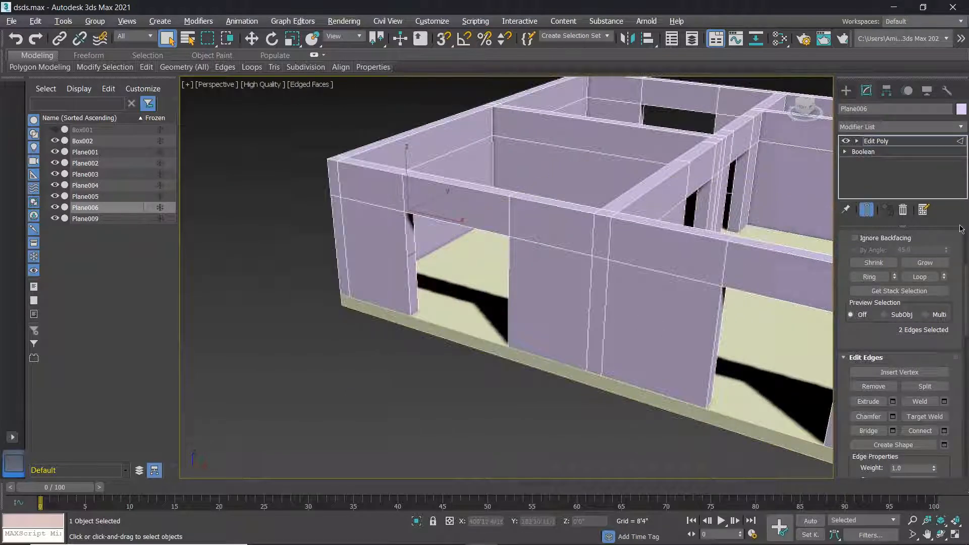
scroll(918, 243, "up", 3)
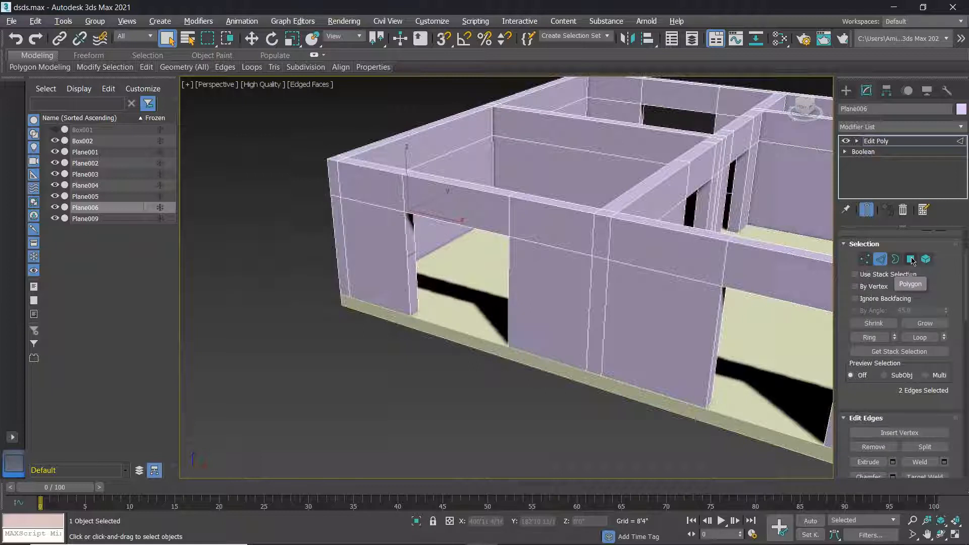
Select the narrow door-jamb polygon at polygon level.
left_click(912, 260)
left_click(413, 285)
middle_click_drag(434, 306, 649, 260, "alt")
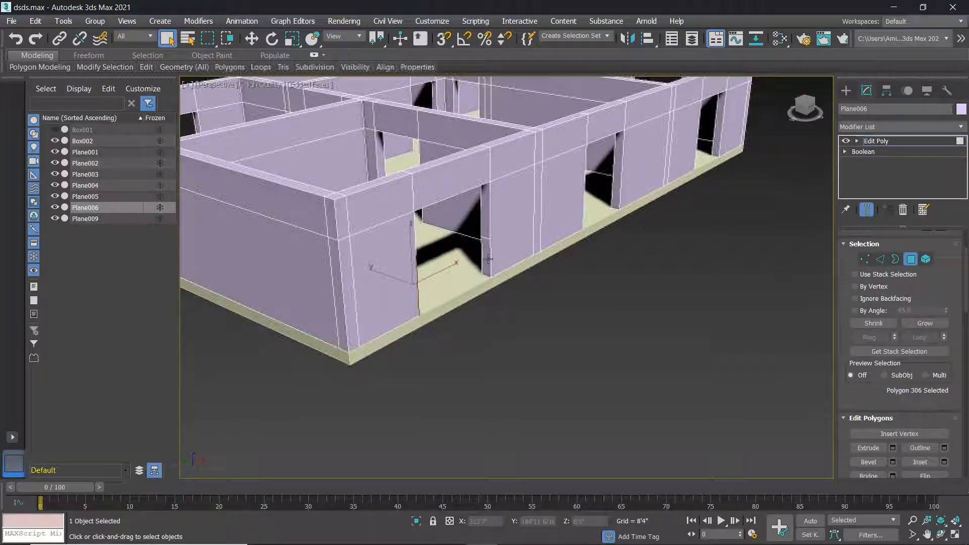
left_click(489, 259, "ctrl")
middle_click_drag(489, 263, 404, 237, "alt")
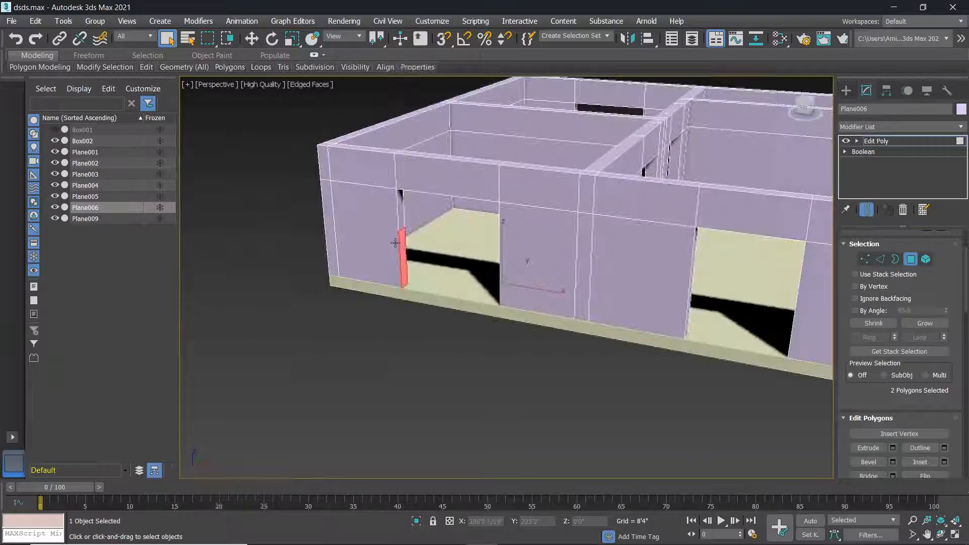
scroll(405, 236, "up", 5)
key("ctrl+z")
key("ctrl+z")
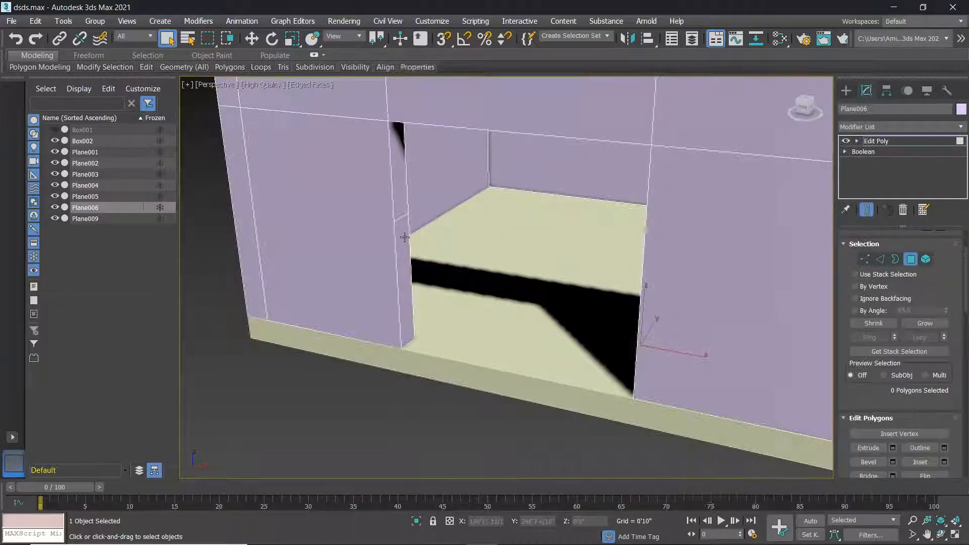
scroll(400, 221, "down", 5)
middle_click_drag(435, 252, 410, 230, "alt")
scroll(410, 231, "up", 5)
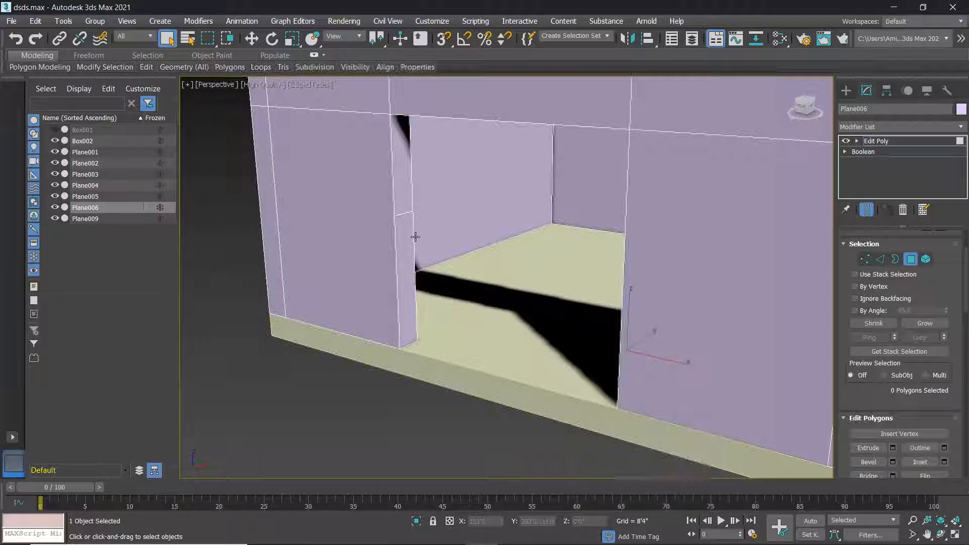
middle_click_drag(532, 274, 581, 277, "alt")
left_click(561, 268)
Extrude the jamb polygon about 62'6 13/16" across the doorway to wall in its lower part.
key("shift+e")
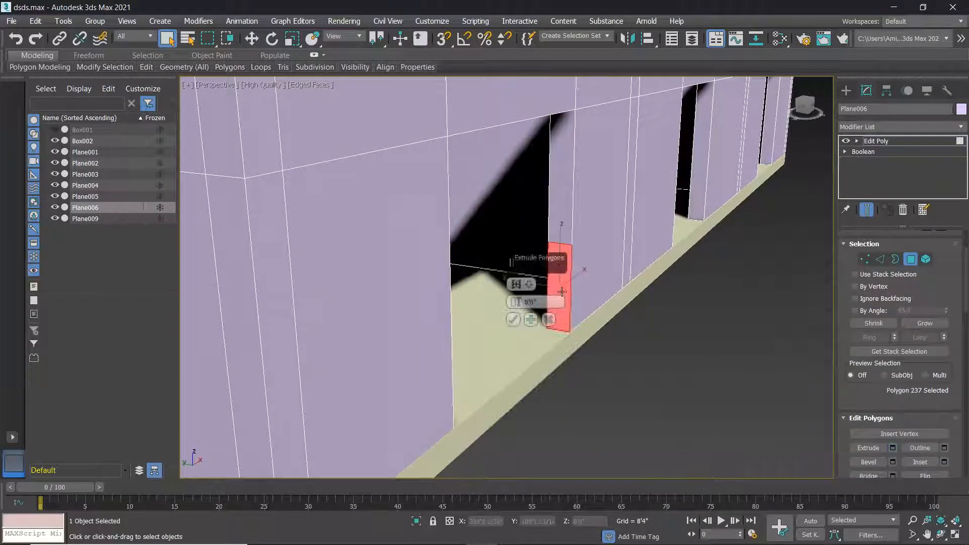
left_click_drag(516, 237, 516, 225)
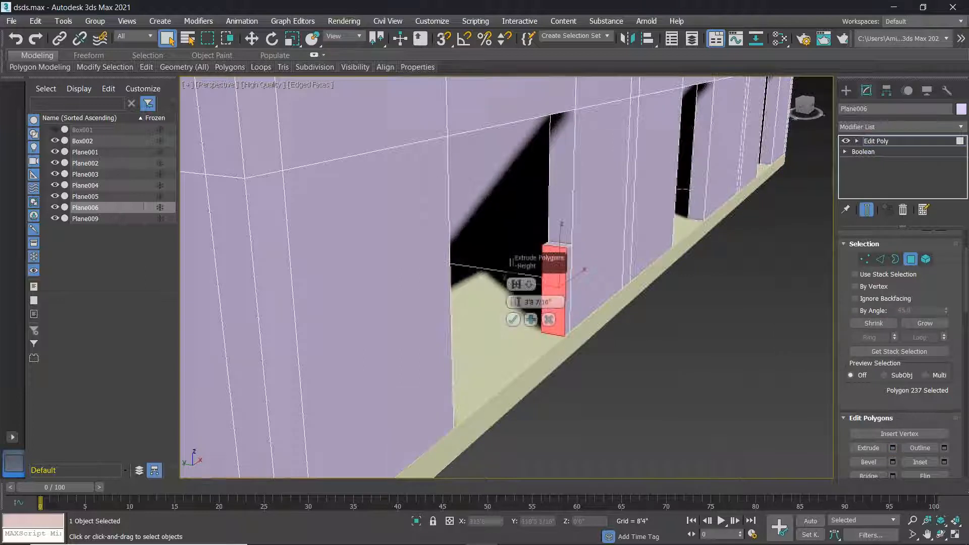
middle_click_drag(616, 438, 567, 379, "alt")
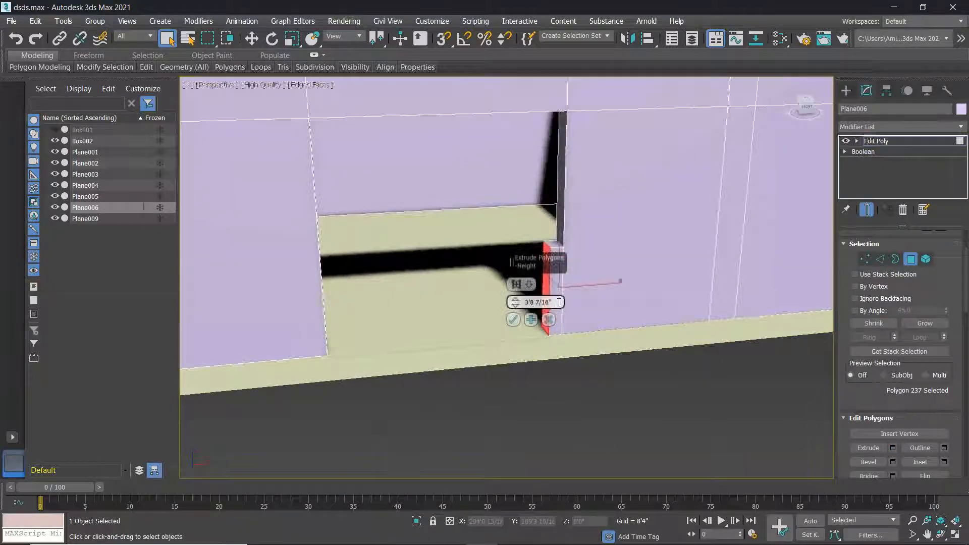
left_click_drag(516, 301, 523, 194)
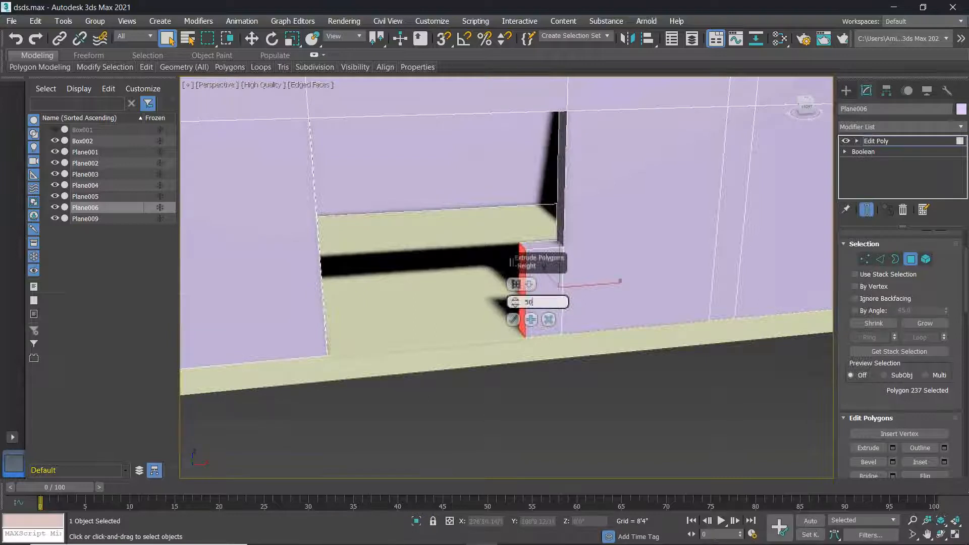
type("50")
key("Return")
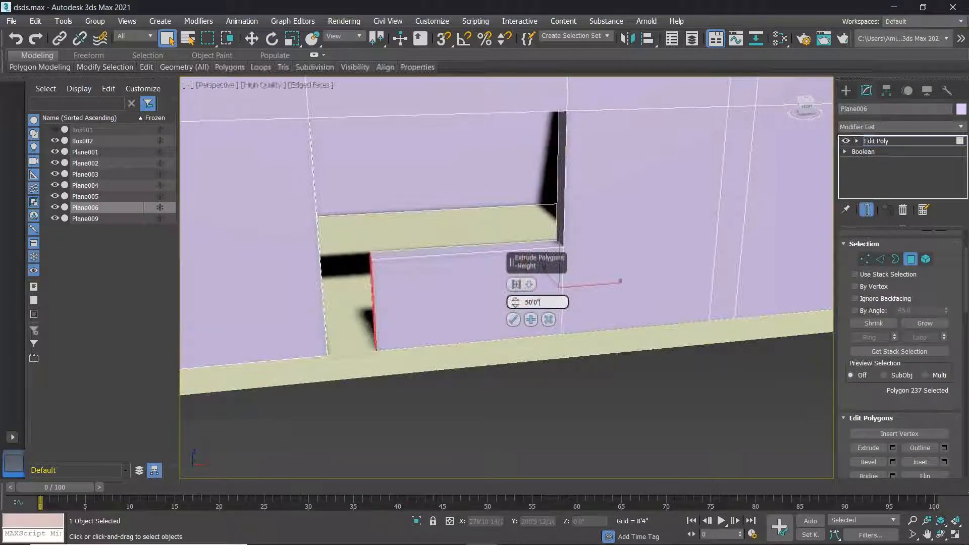
left_click_drag(515, 302, 551, 159)
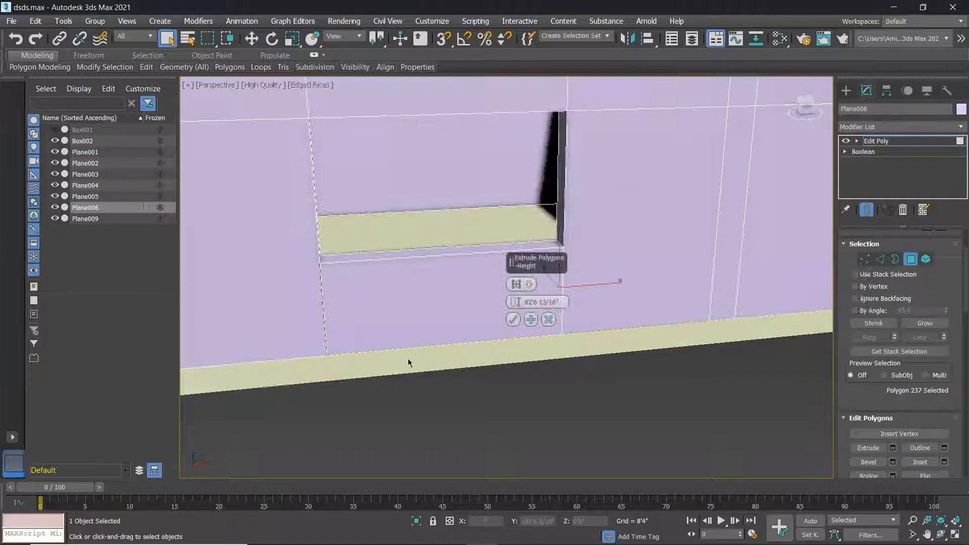
scroll(320, 308, "up", 2)
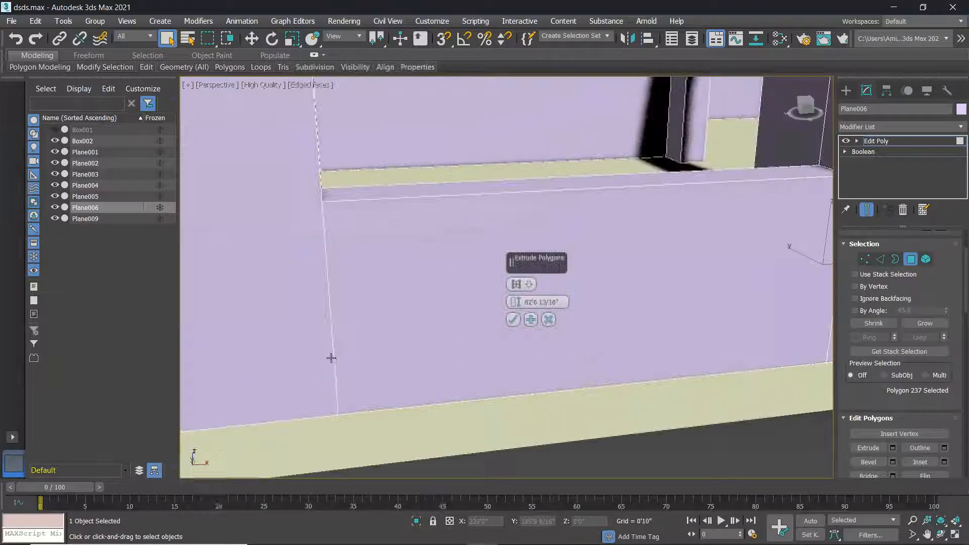
scroll(331, 358, "up", 2)
left_click(509, 321)
scroll(509, 322, "down", 5)
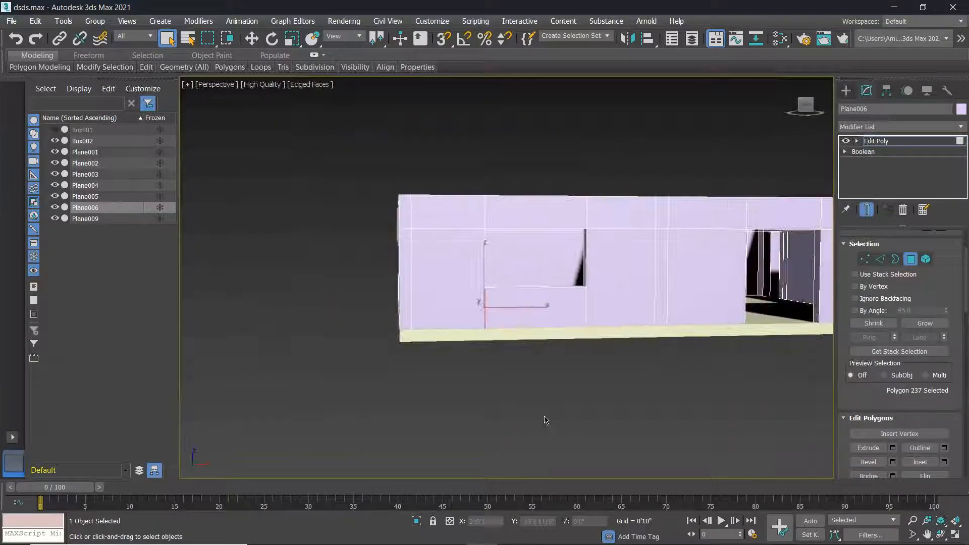
left_click(546, 420)
scroll(524, 325, "down", 1)
middle_click_drag(524, 324, 571, 352, "alt")
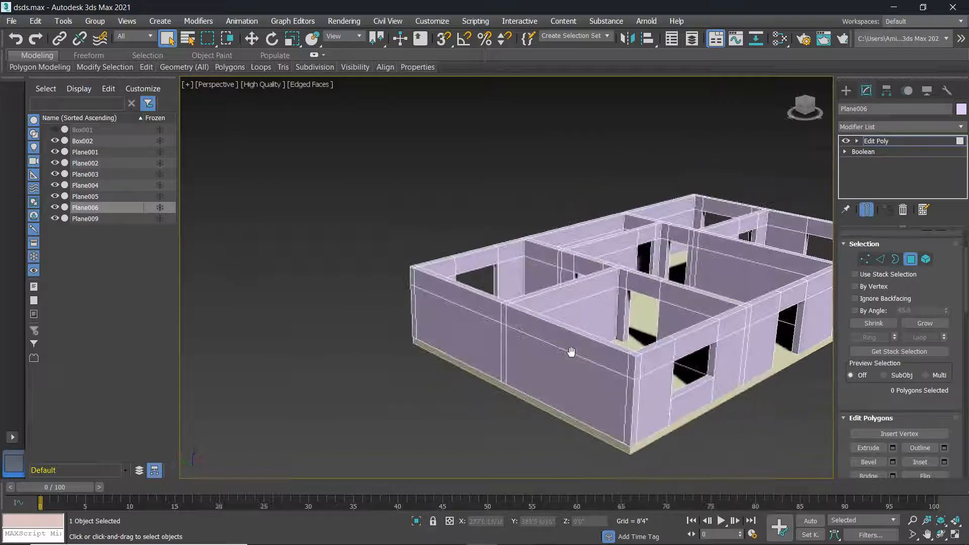
Connect two vertical edges on the second opening's side with a new edge.
scroll(722, 391, "up", 4)
scroll(615, 283, "up", 4)
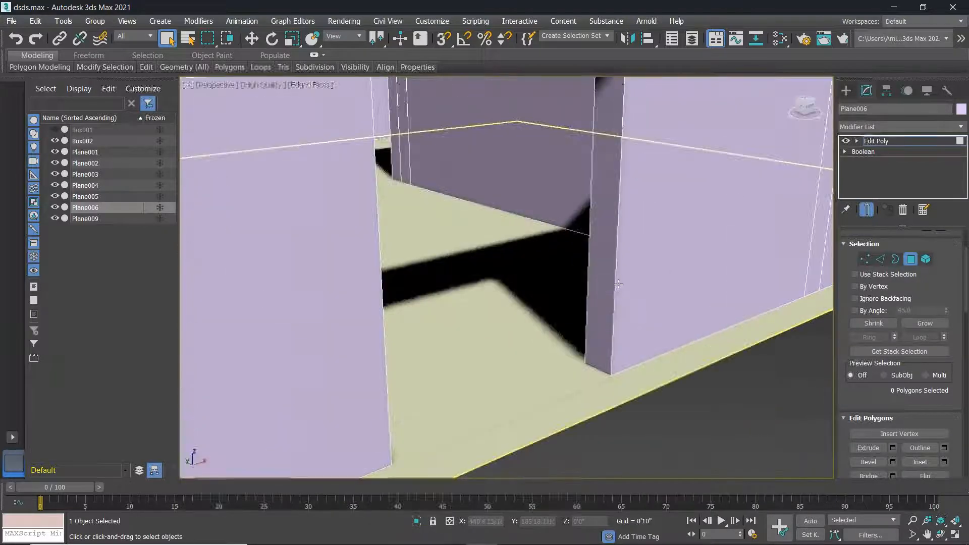
scroll(614, 286, "up", 1)
left_click(614, 286)
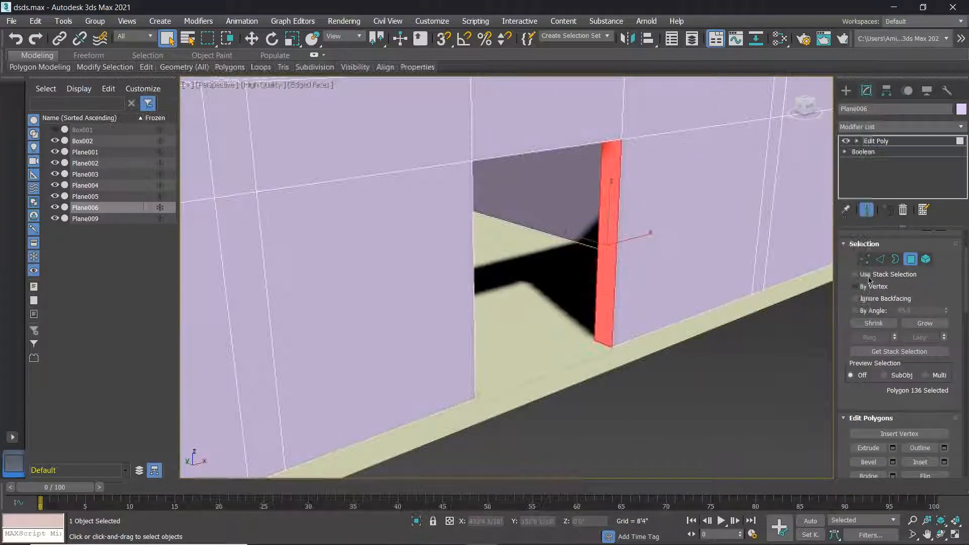
key("2")
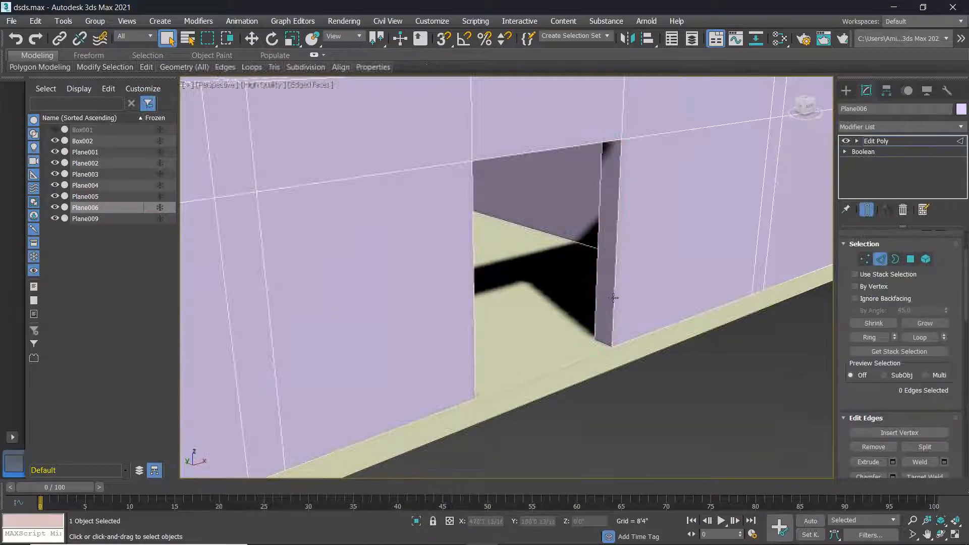
left_click(609, 299)
left_click(599, 280, "ctrl")
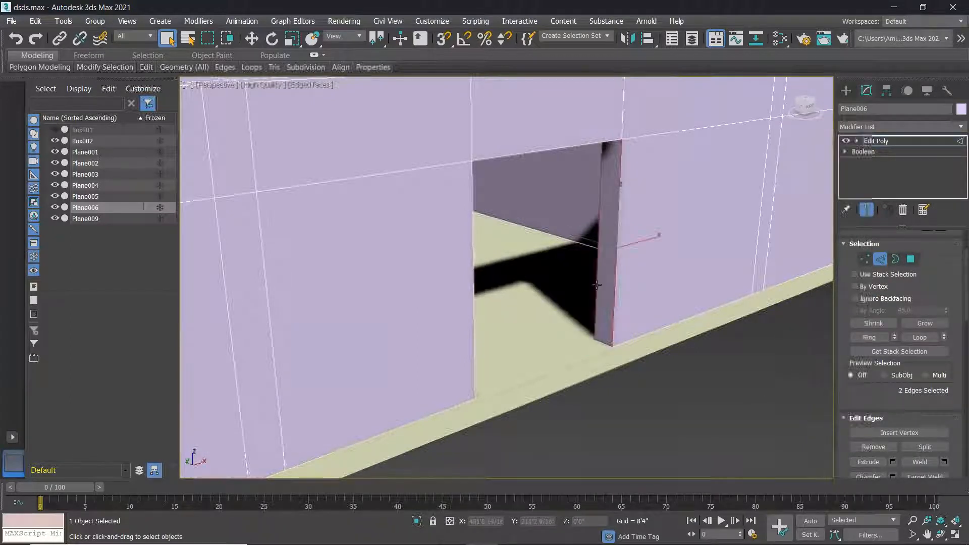
scroll(943, 464, "down", 2)
left_click(944, 461)
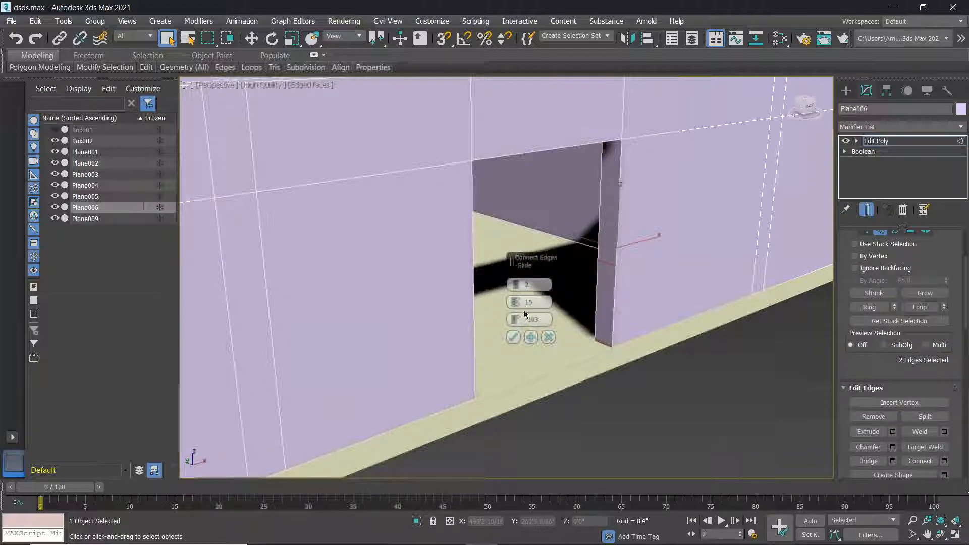
left_click(513, 337)
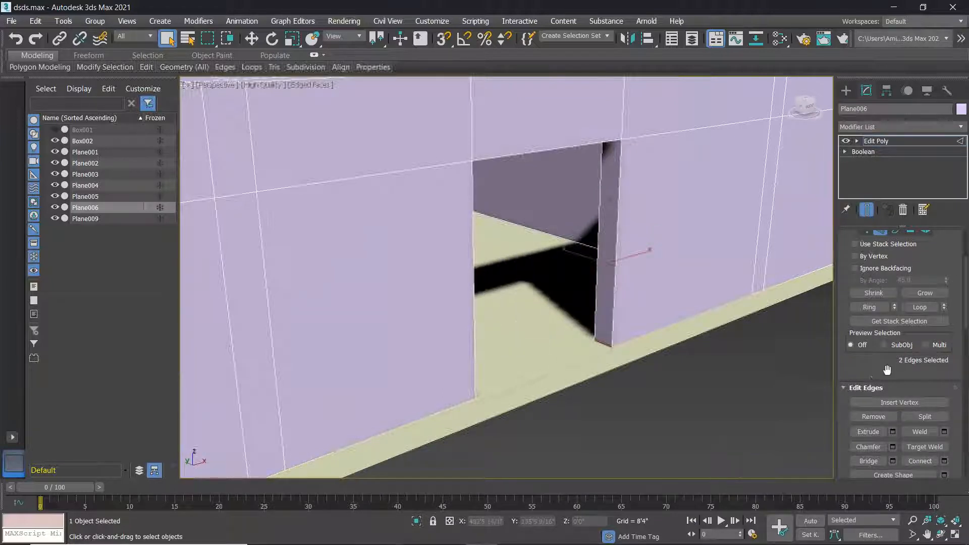
Extrude the lower side face across the opening, bringing the height down toward 50'.
left_click(893, 432)
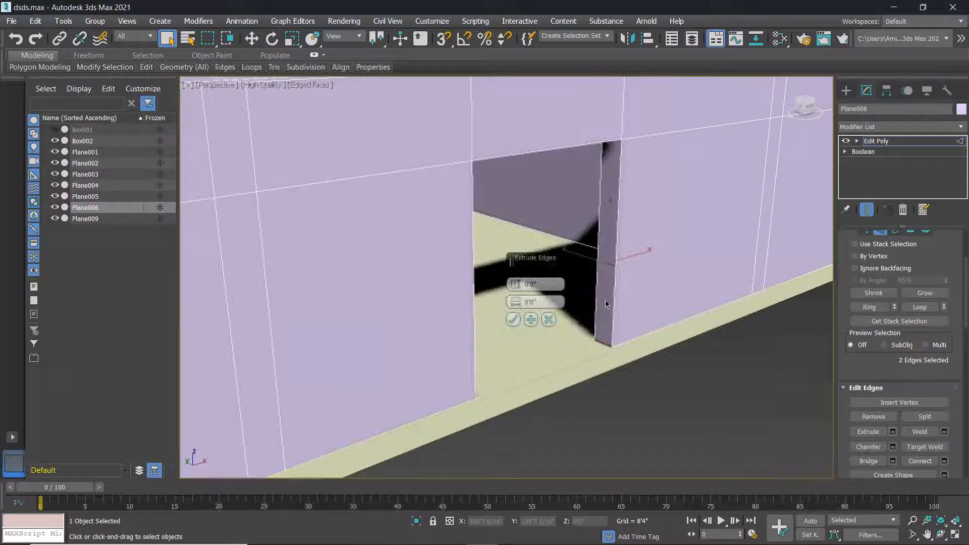
left_click(911, 231)
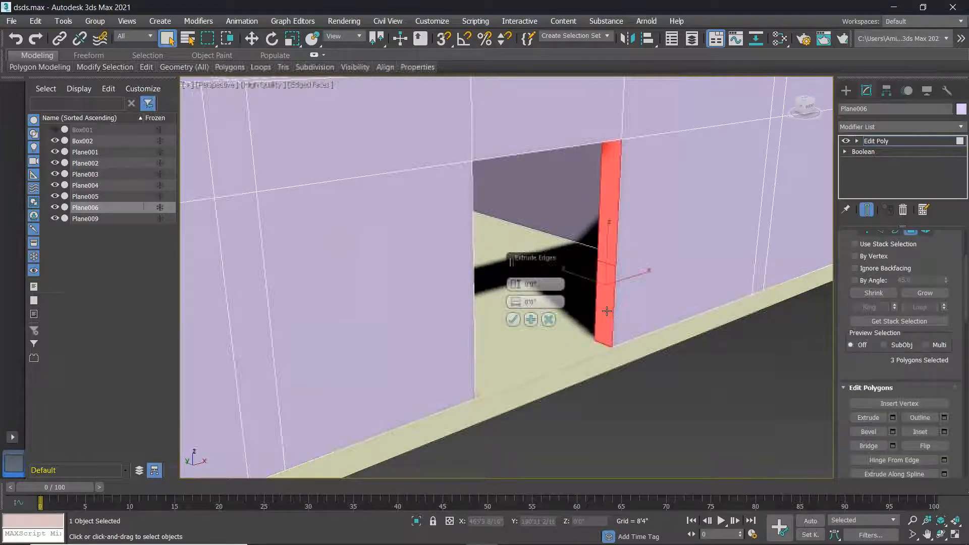
left_click(602, 323)
left_click(893, 419)
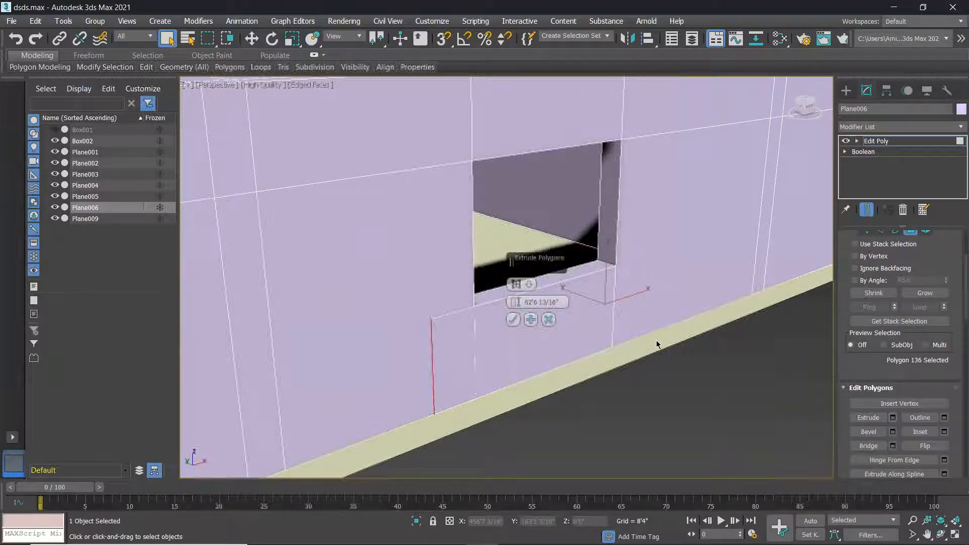
middle_click_drag(559, 350, 519, 328, "alt")
left_click_drag(515, 302, 540, 437)
mouse_move(544, 517)
left_mouse_down()
mouse_move(537, 492)
mouse_move(541, 523)
left_mouse_up()
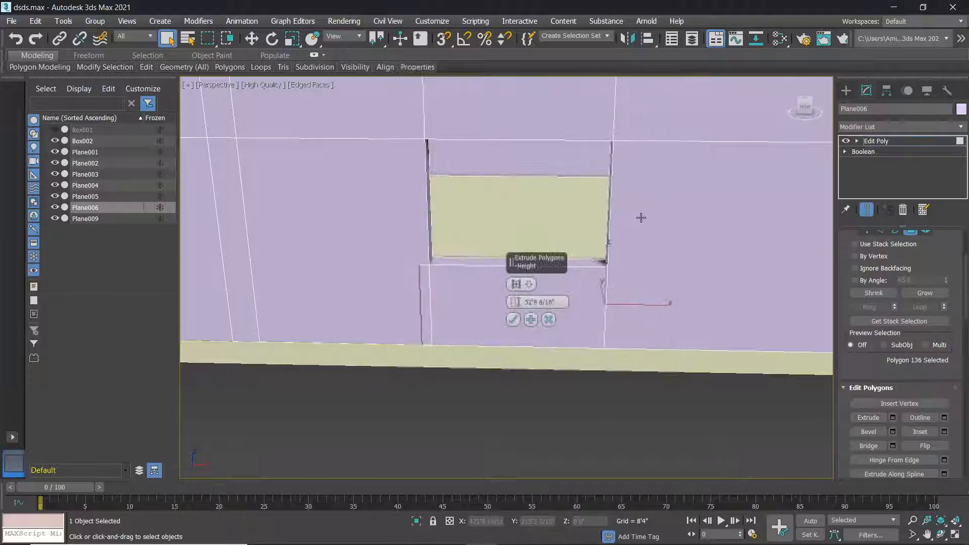
left_click(516, 304)
left_click_drag(515, 302, 529, 393)
left_click_drag(529, 428, 528, 433)
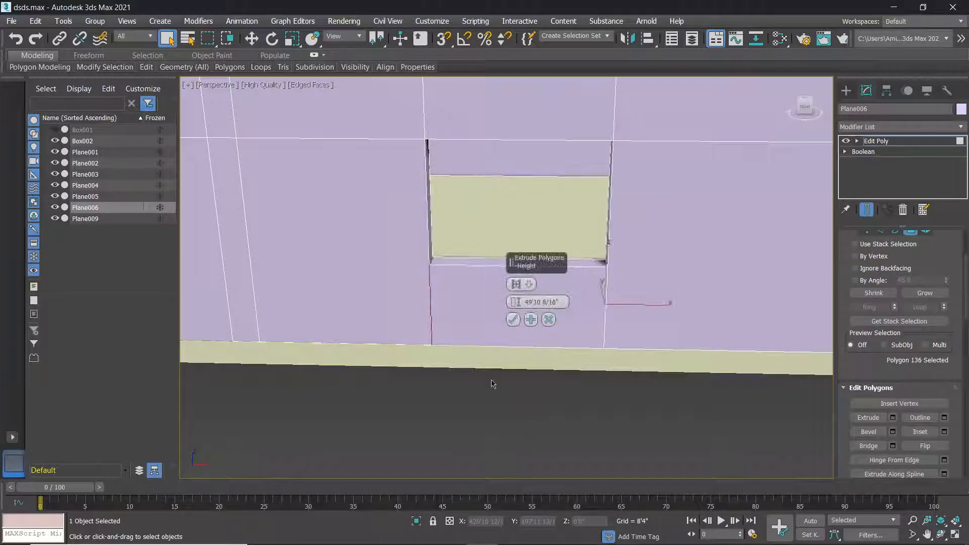
Fine-tune the extrusion to about 49'10" so it meets the far side, and apply it.
scroll(396, 271, "up", 3)
scroll(517, 368, "up", 3)
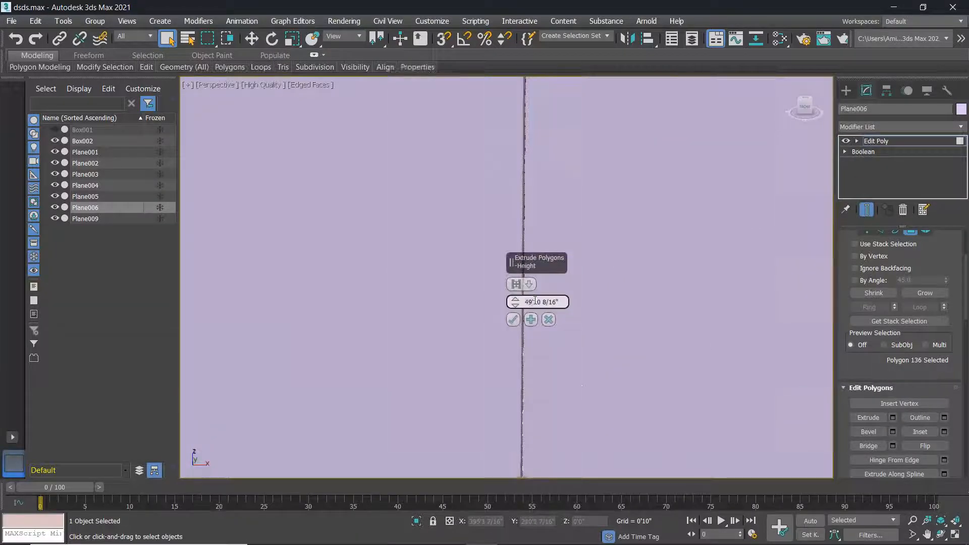
left_click_drag(515, 302, 515, 319)
left_click(514, 320)
scroll(541, 283, "down", 4)
scroll(543, 284, "down", 4)
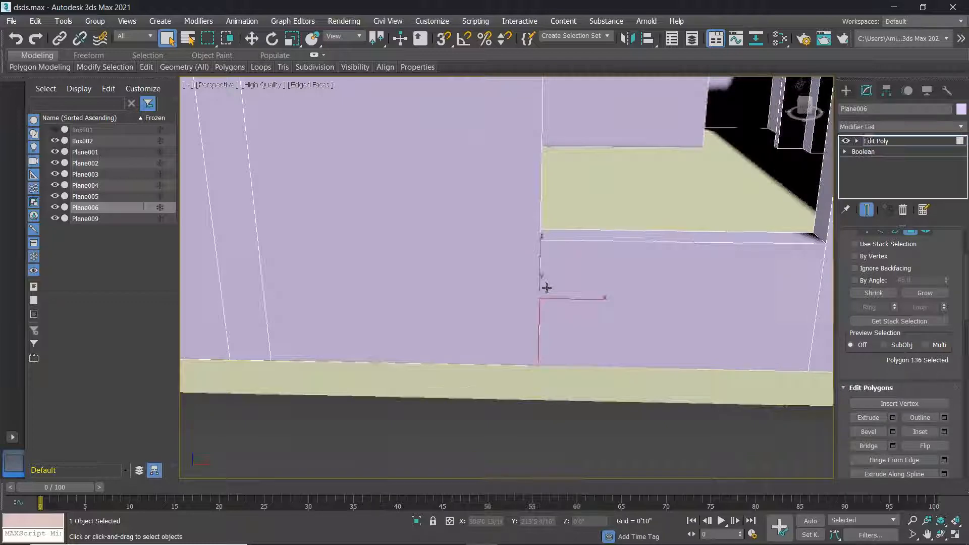
left_click(591, 331)
scroll(611, 345, "down", 4)
middle_click_drag(621, 353, 482, 340, "alt")
scroll(621, 347, "down", 3)
scroll(451, 330, "up", 5)
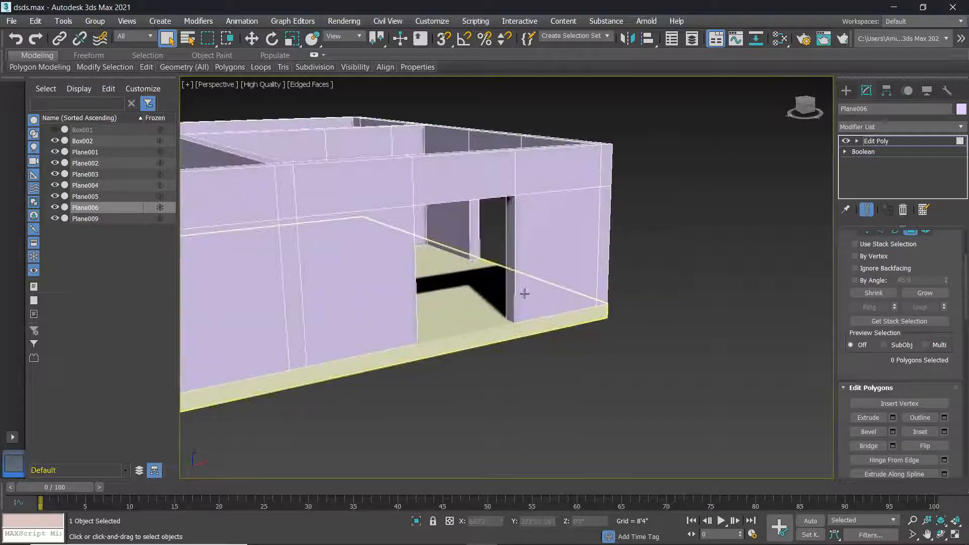
Connect the two doorway jamb edges near the corner with a new edge.
left_click(880, 230)
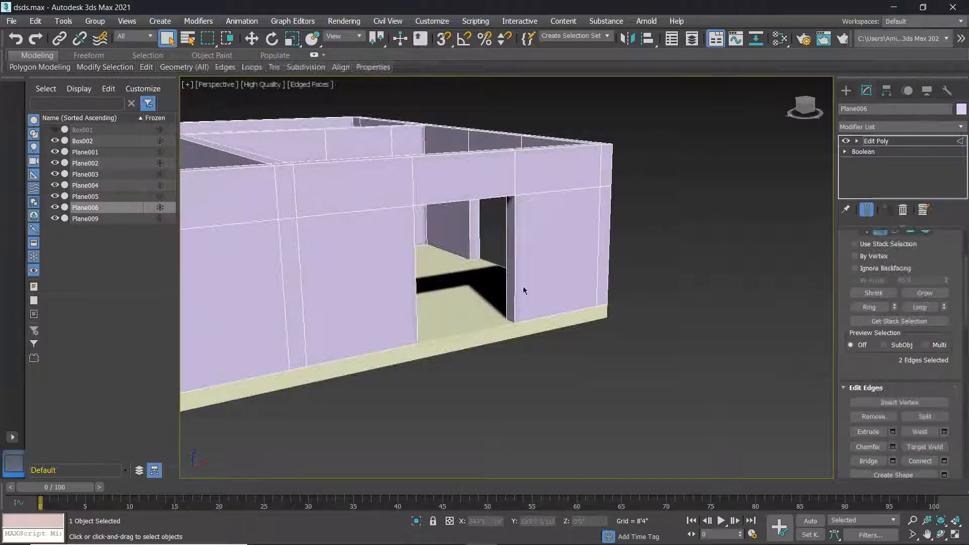
left_click(506, 268, "ctrl")
left_click(945, 461)
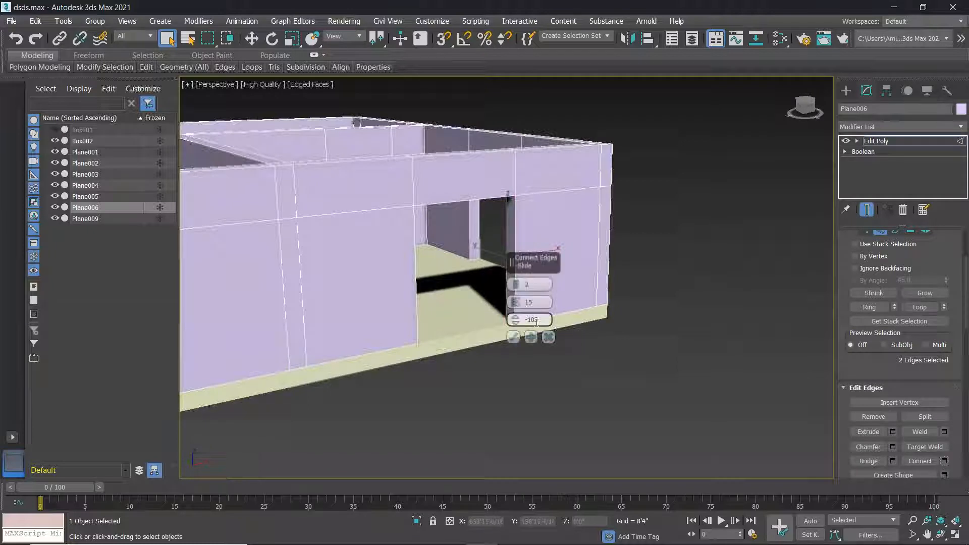
left_click(513, 336)
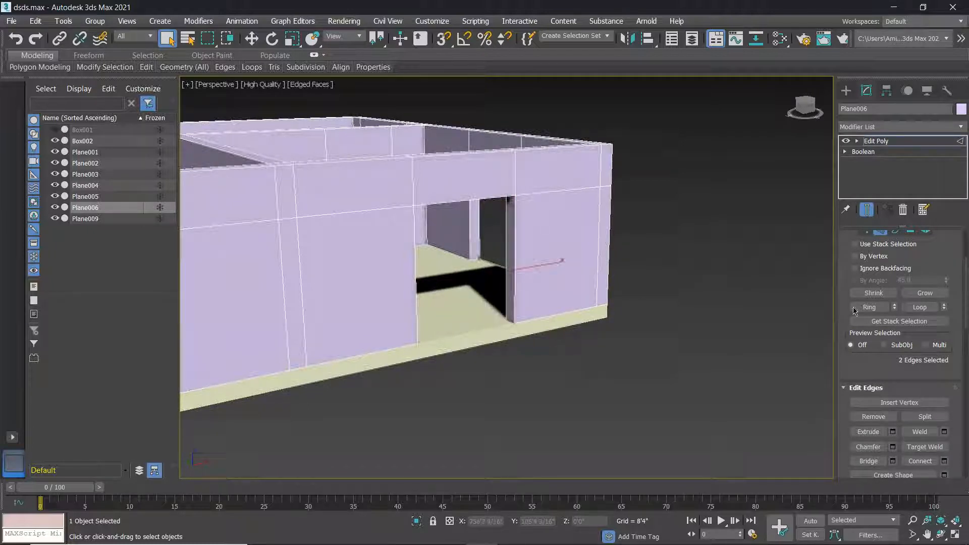
Extrude the lower jamb face about 50'0" across the doorway and apply it.
left_click(911, 231)
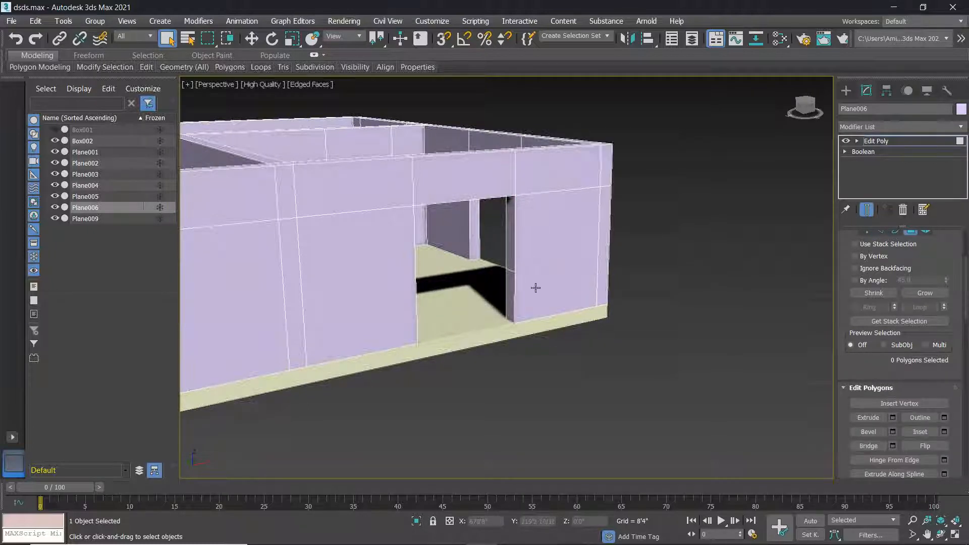
left_click(512, 285)
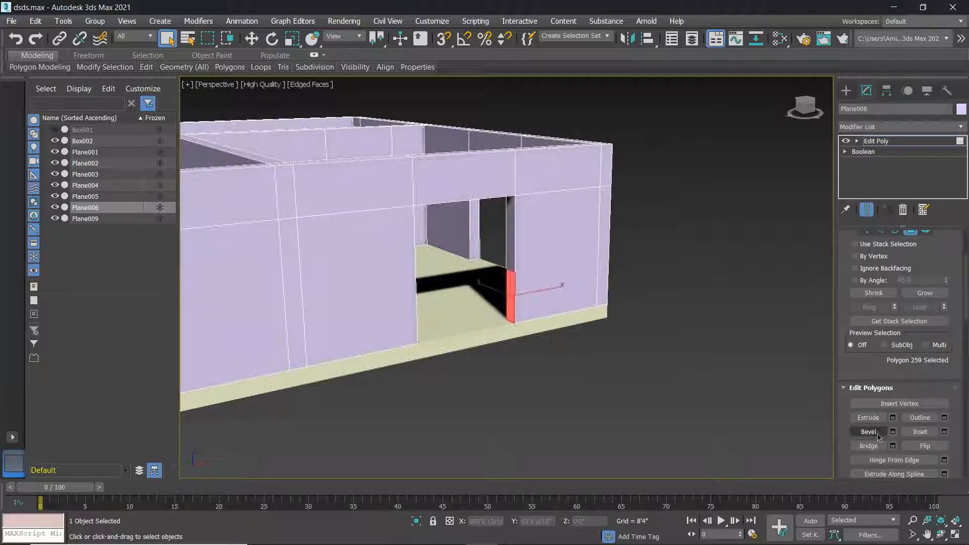
left_click(893, 417)
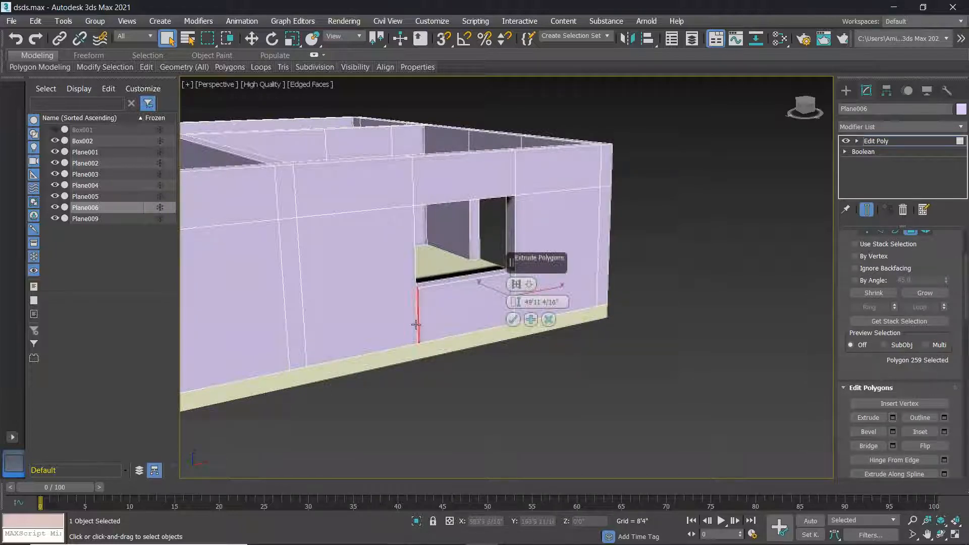
scroll(416, 324, "up", 5)
left_click_drag(515, 302, 517, 257)
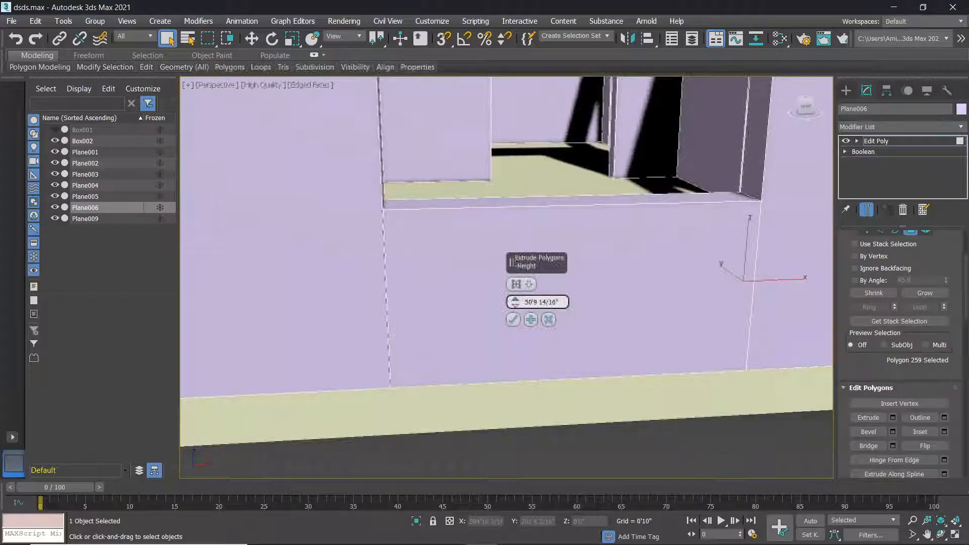
left_click(513, 319)
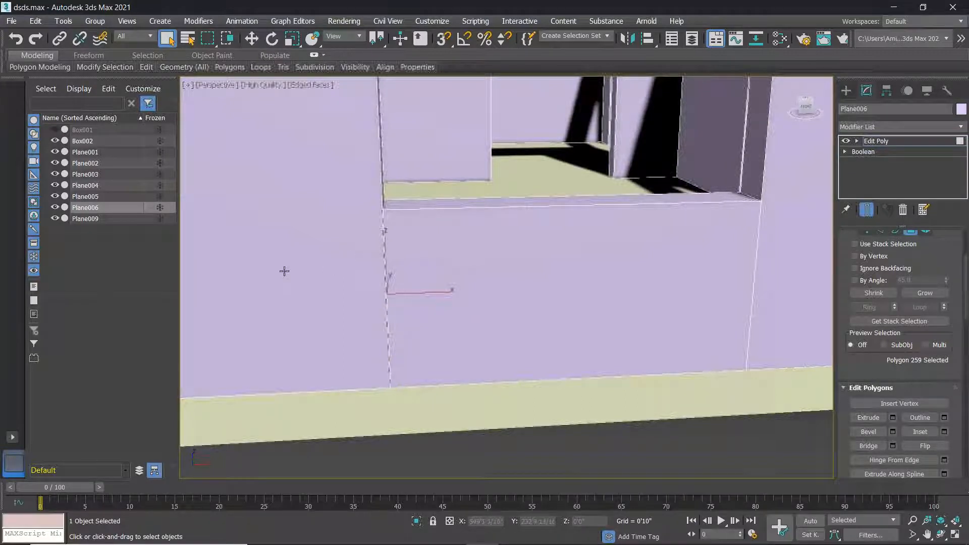
Orbit around to the building's corner and left side to reach the remaining doorway.
scroll(401, 277, "down", 5)
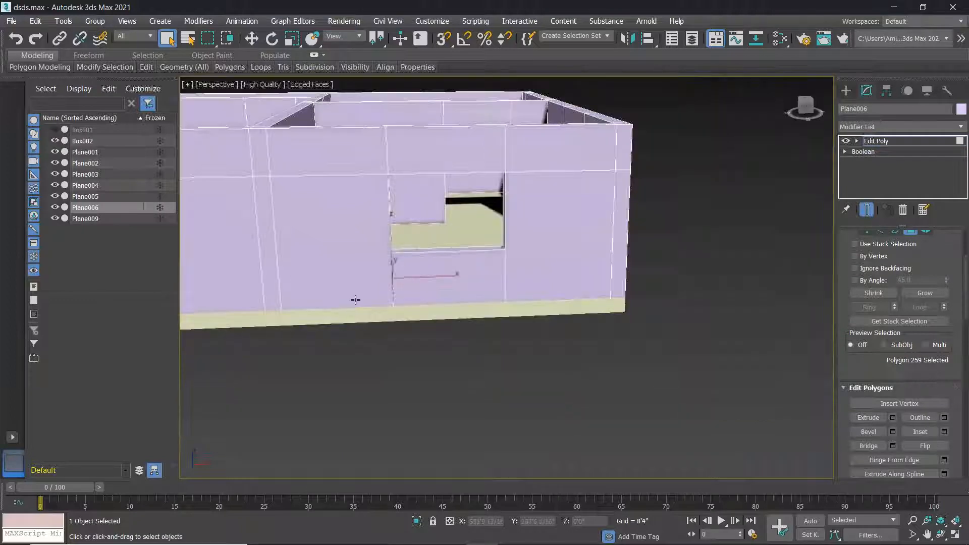
scroll(407, 267, "up", 5)
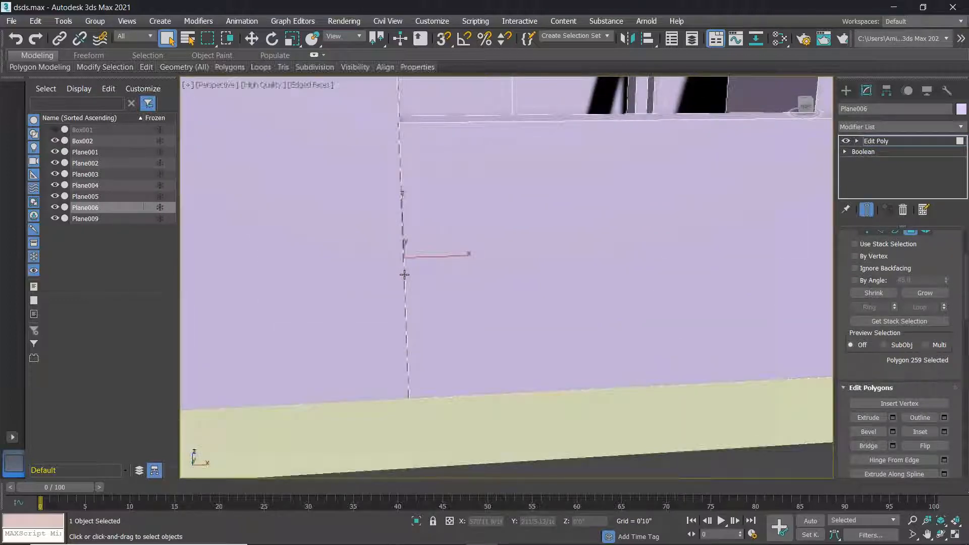
scroll(405, 275, "up", 3)
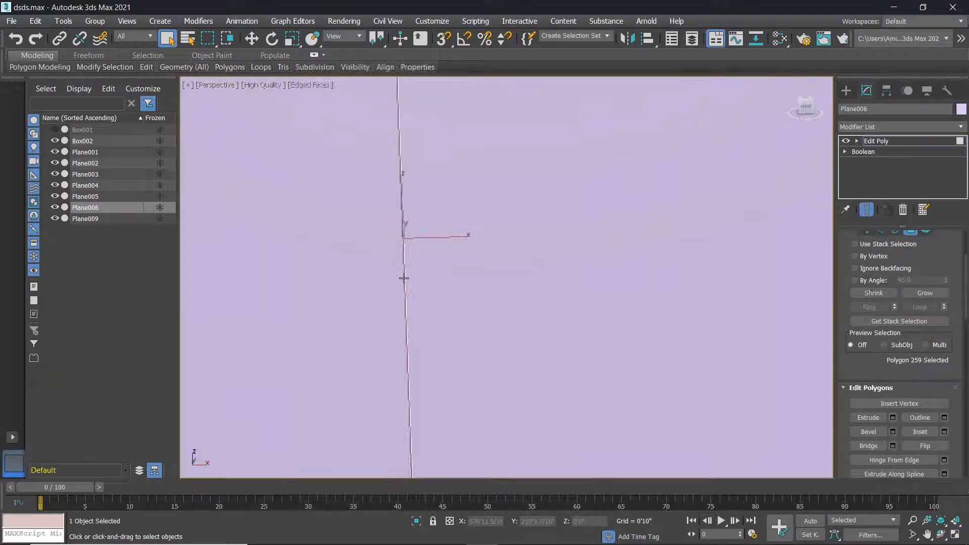
scroll(404, 291, "down", 3)
middle_click_drag(469, 317, 441, 322, "alt")
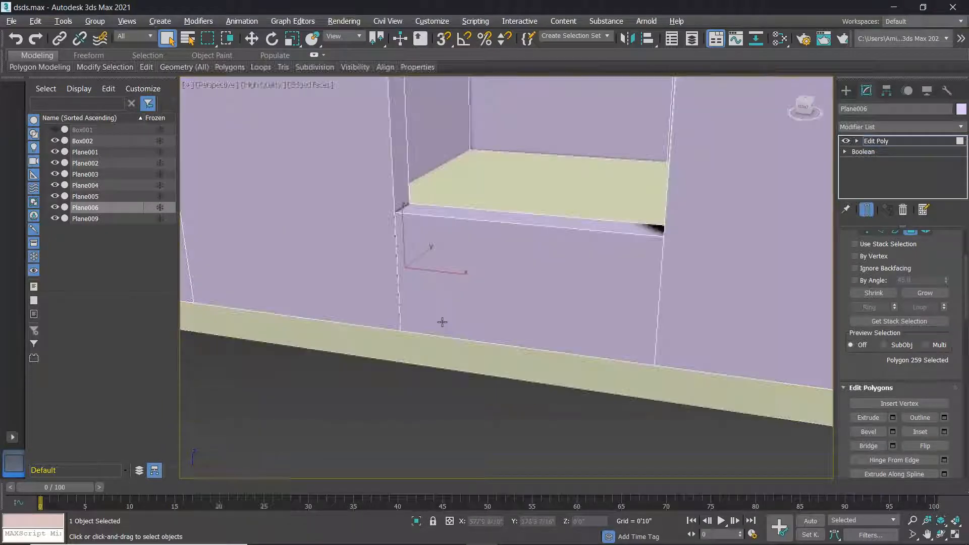
scroll(522, 318, "down", 6)
middle_click_drag(615, 321, 545, 312, "alt")
scroll(672, 336, "up", 5)
scroll(672, 337, "down", 5)
middle_click_drag(672, 336, 732, 307, "alt")
scroll(732, 304, "down", 3)
scroll(740, 294, "up", 5)
left_click(880, 232)
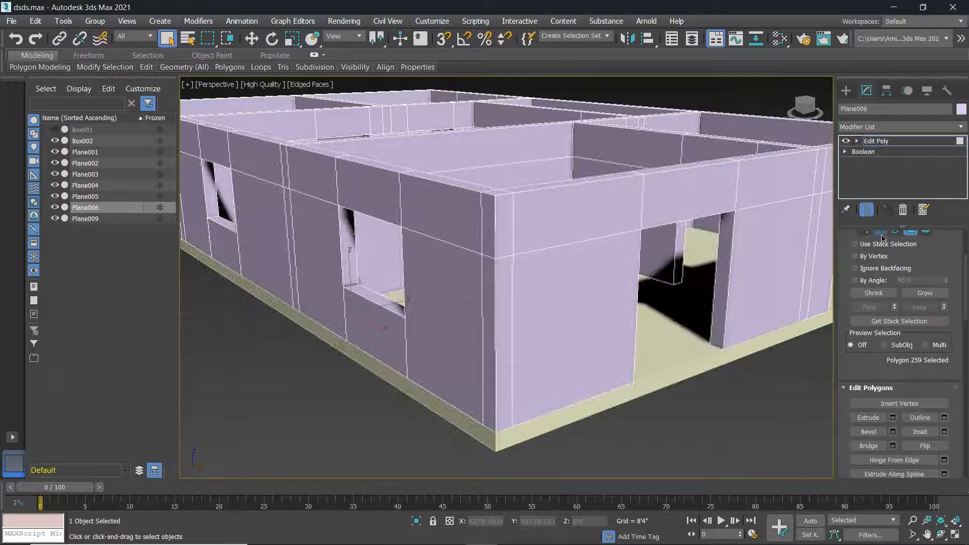
Connect the remaining doorway's two jamb edges with 2 segments.
left_click(714, 298, "ctrl")
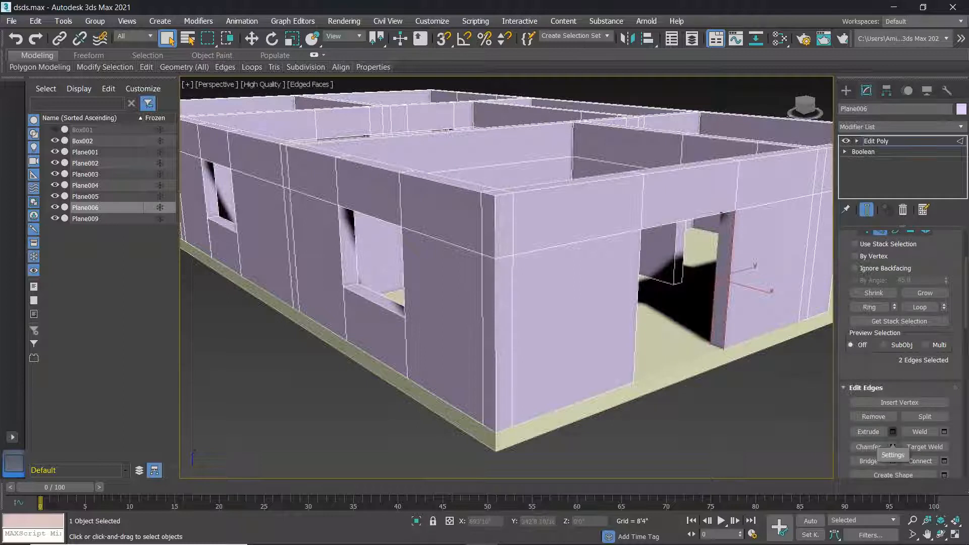
left_click(944, 461)
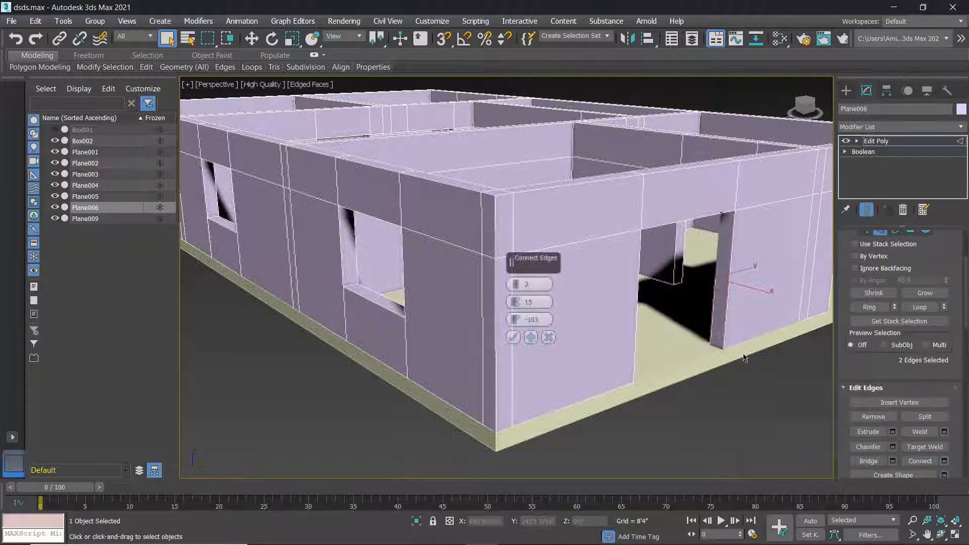
left_click(513, 337)
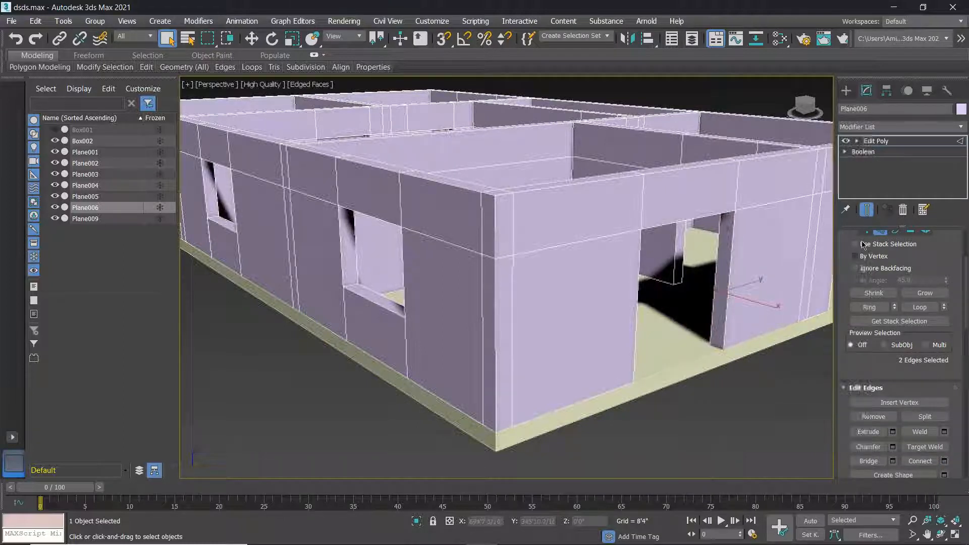
Extrude the lower jamb face across the doorway, previewing a 54'10 9/16" height.
scroll(915, 250, "up", 1)
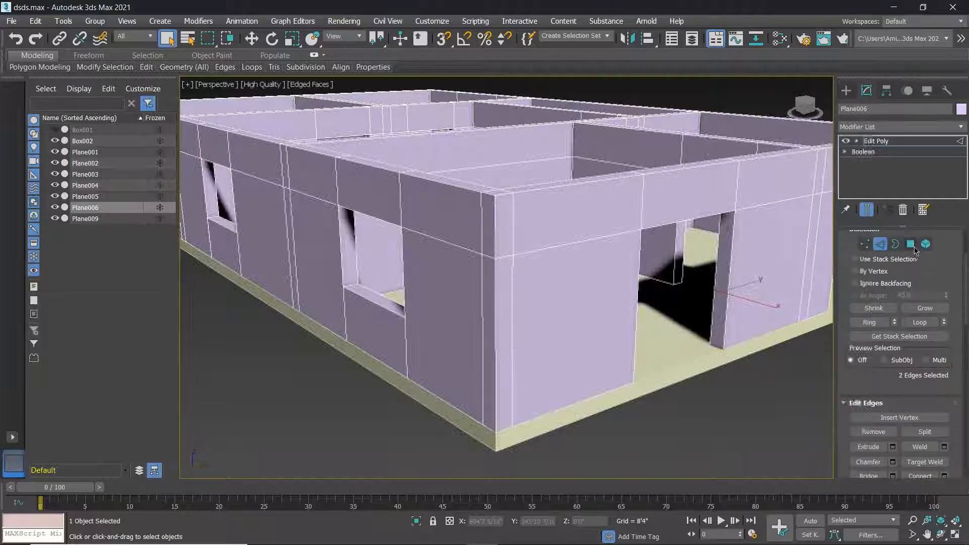
left_click(912, 244)
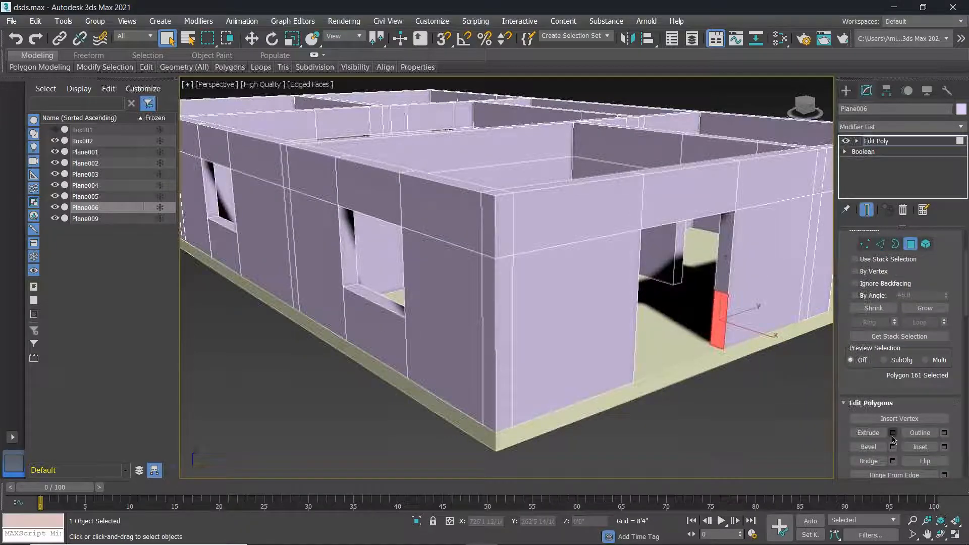
left_click(893, 433)
scroll(644, 378, "up", 5)
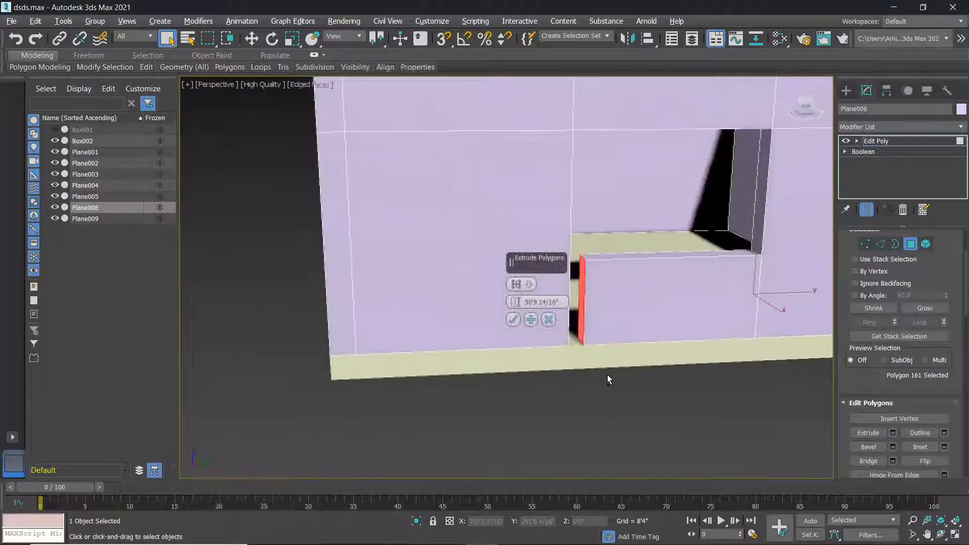
middle_click_drag(602, 374, 598, 373, "alt")
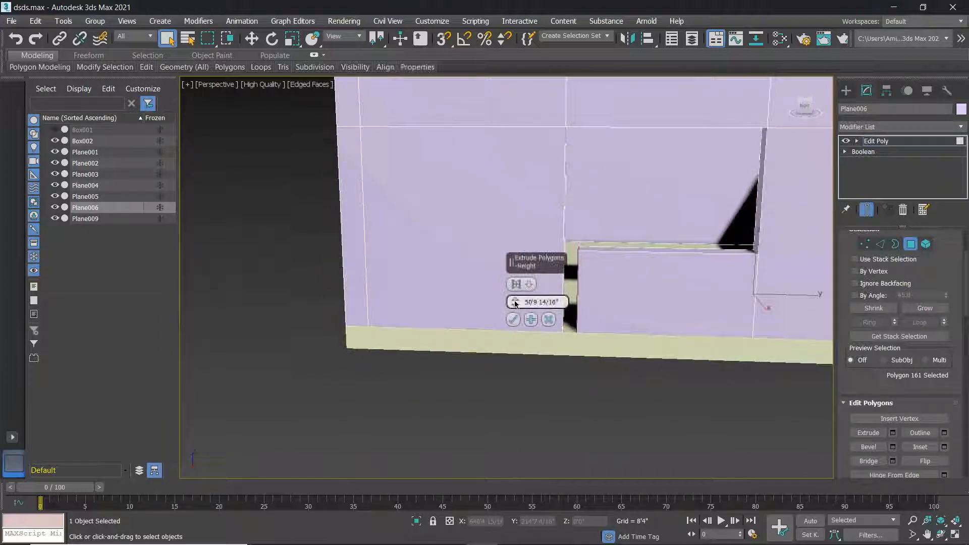
left_click_drag(516, 293, 526, 108)
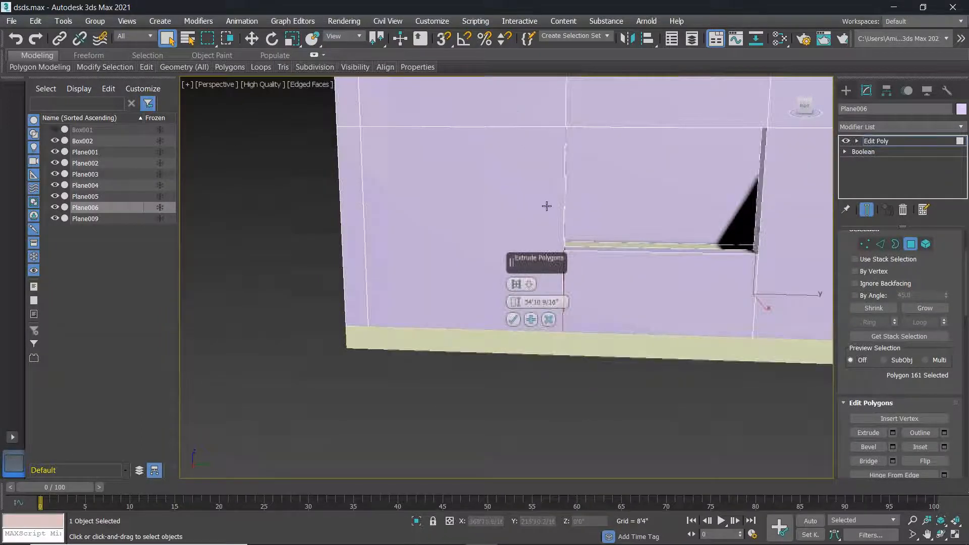
Isolate Plane006, adjust the first doorway's extrusion length and confirm the Extrude.
key("alt+q")
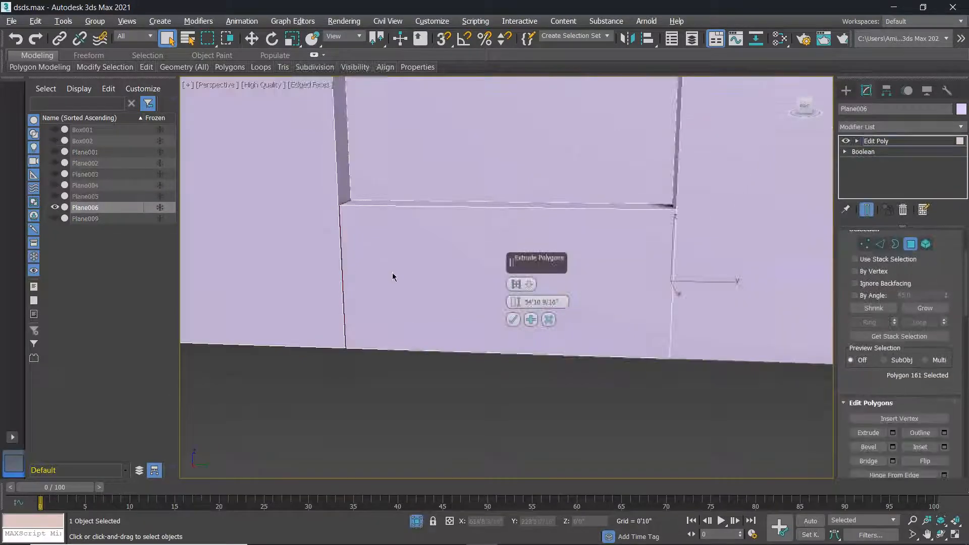
key("alt+w")
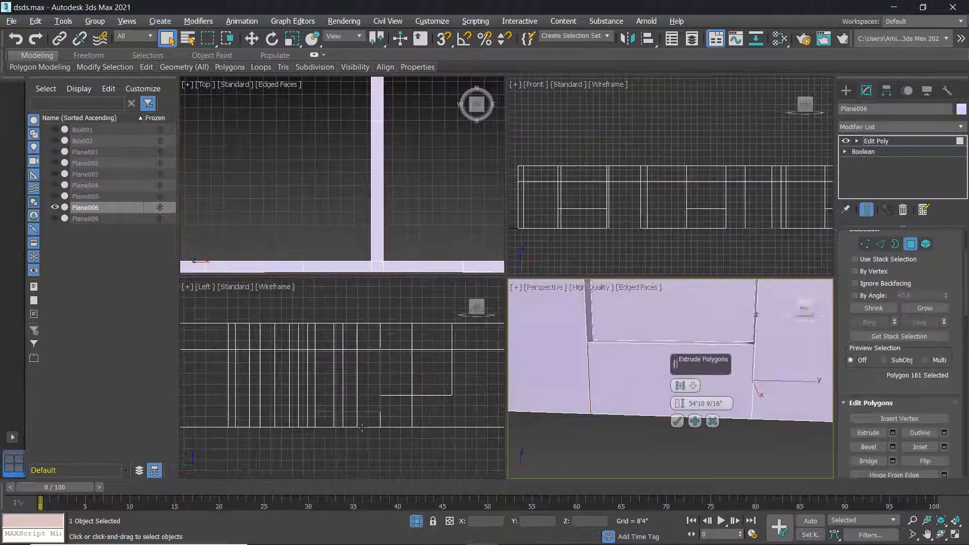
left_click_drag(679, 404, 680, 410)
middle_click_drag(382, 397, 281, 384)
scroll(386, 388, "up", 5)
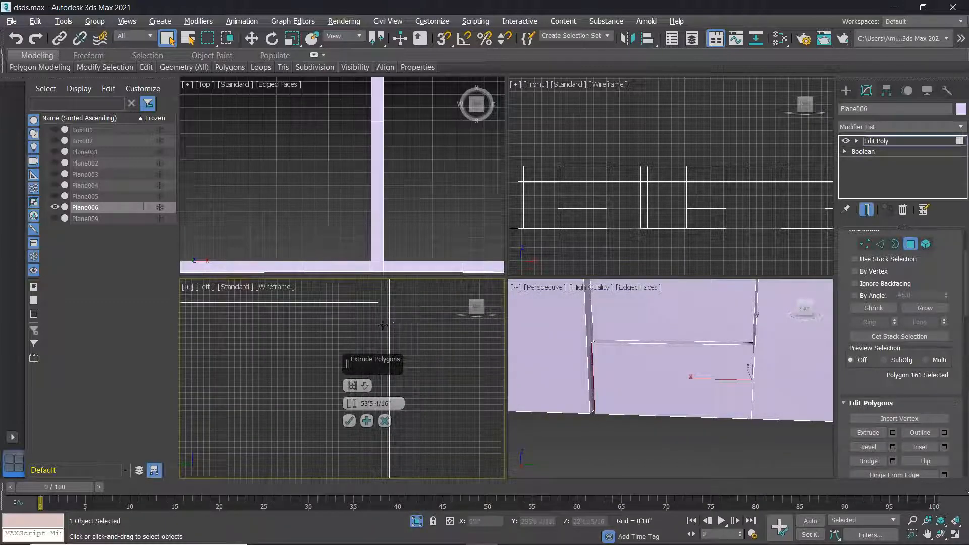
left_click_drag(352, 404, 352, 386)
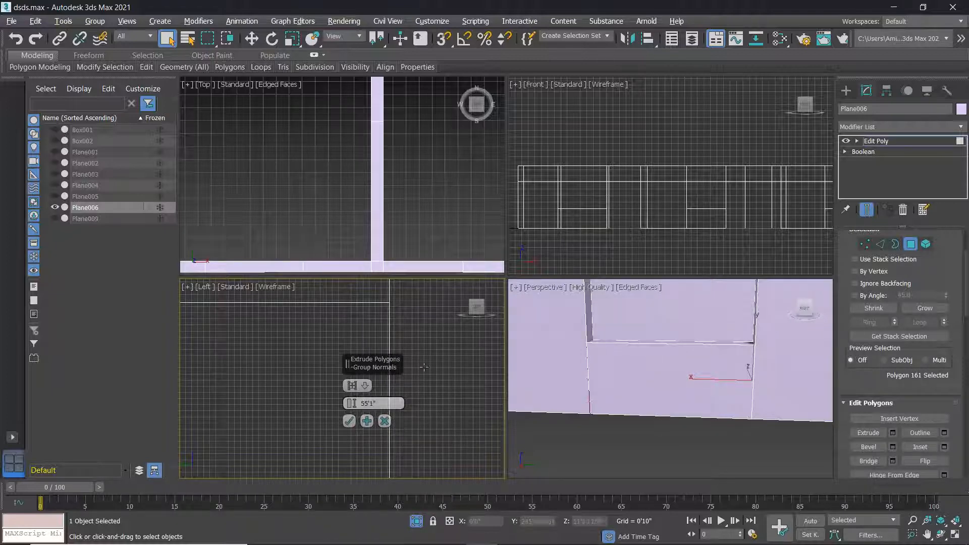
left_click(350, 421)
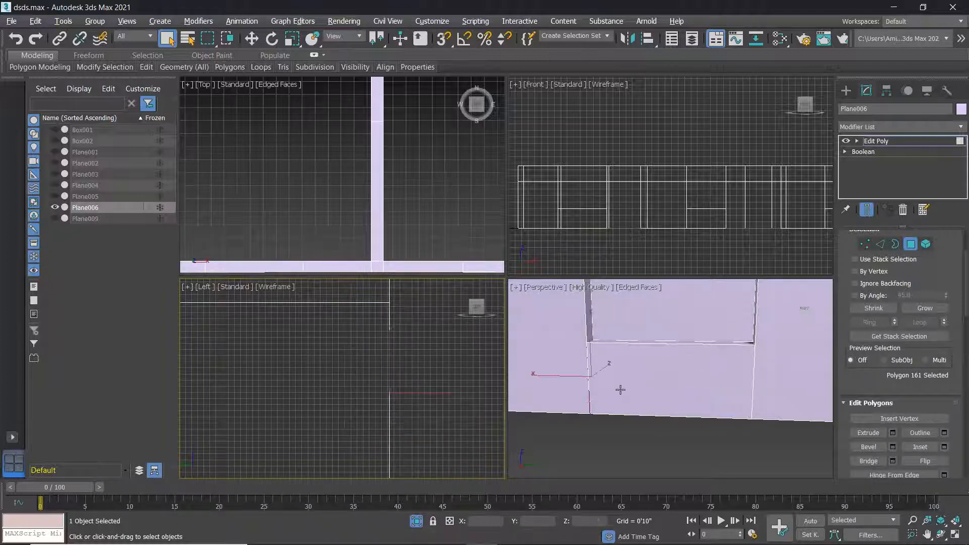
scroll(616, 389, "down", 5)
scroll(677, 416, "up", 5)
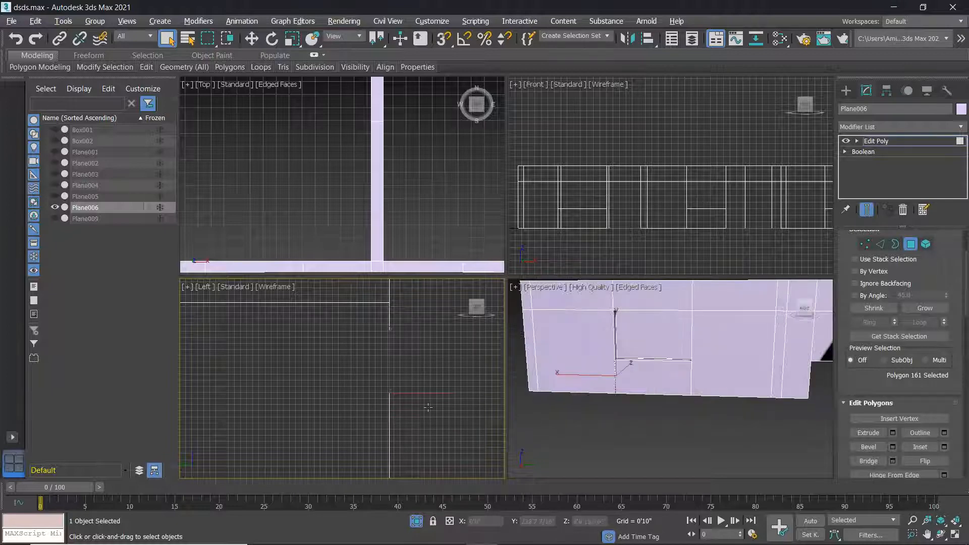
Connect the two vertical edges of the second doorway in the Perspective view.
middle_click(642, 415)
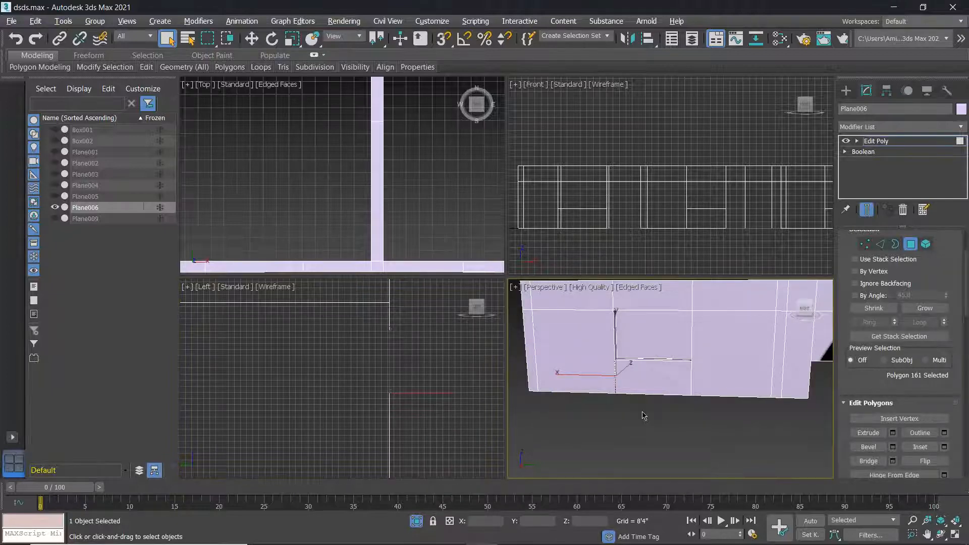
key("alt+w")
scroll(683, 331, "down", 6)
middle_click_drag(699, 331, 717, 295, "alt")
scroll(717, 294, "up", 4)
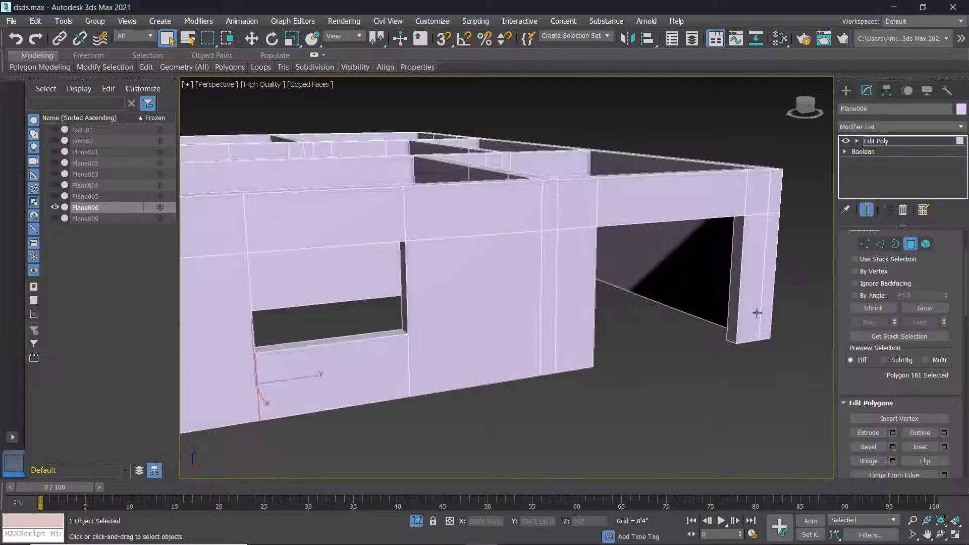
scroll(756, 309, "up", 4)
key("2")
left_click(727, 305)
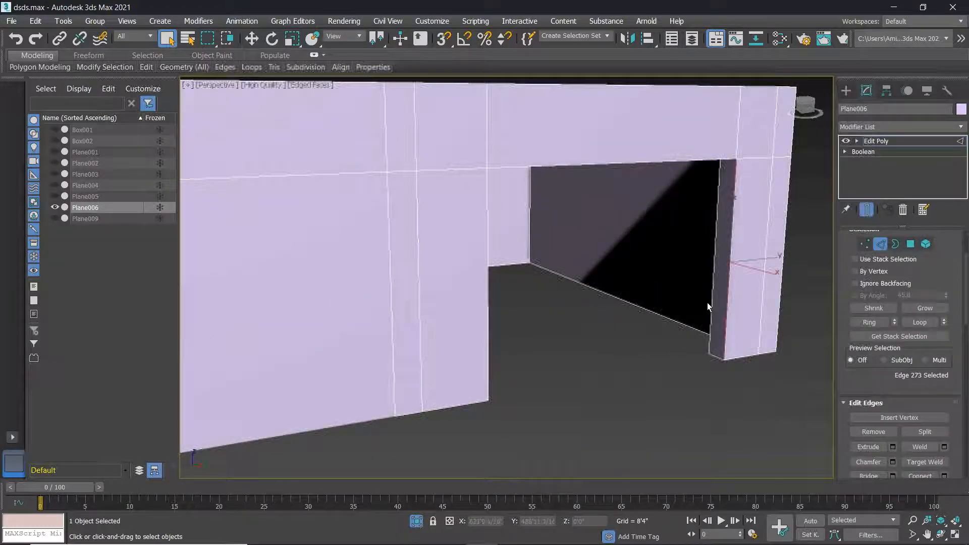
left_click(710, 295, "ctrl")
left_click(945, 476)
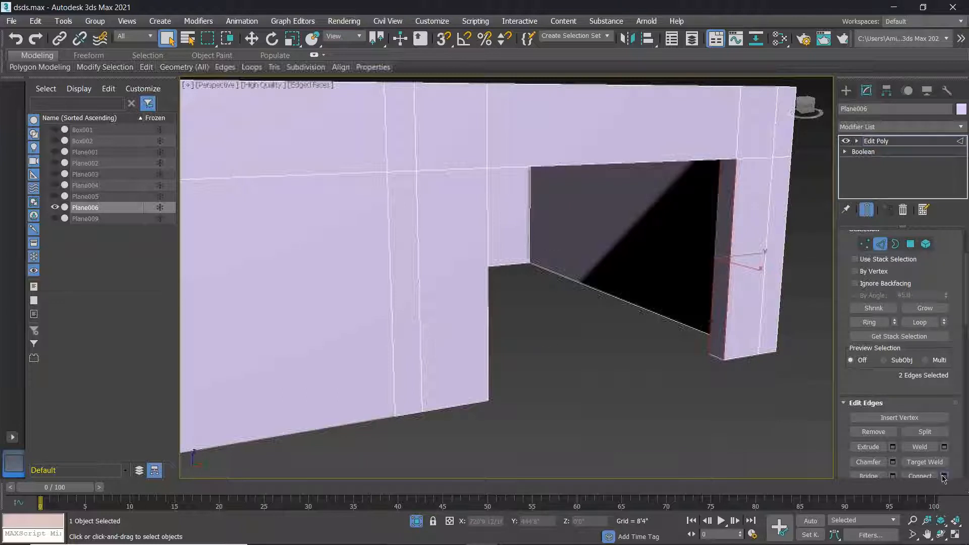
left_click(514, 338)
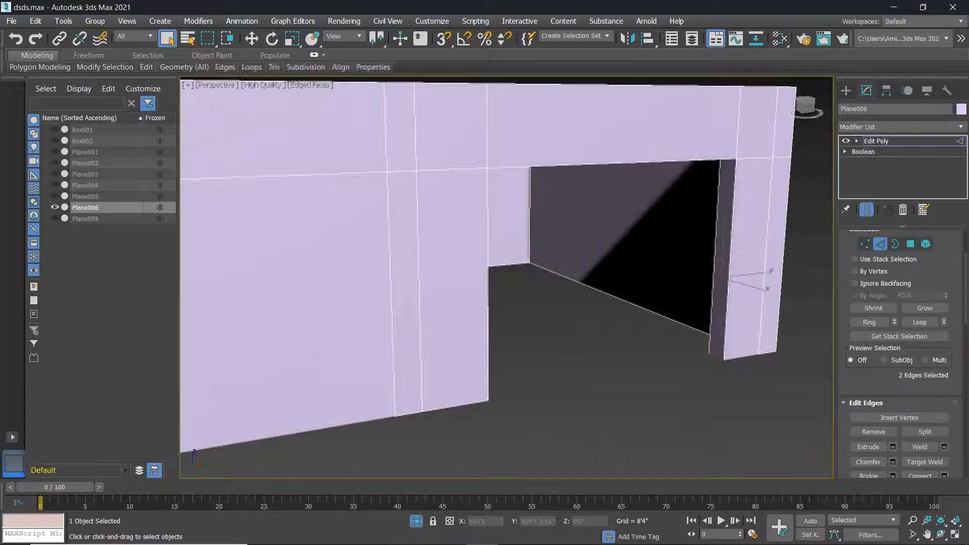
Extrude the doorway's lower polygon 108 to 77'1 11/16" to fill it.
key("4")
left_click(719, 328)
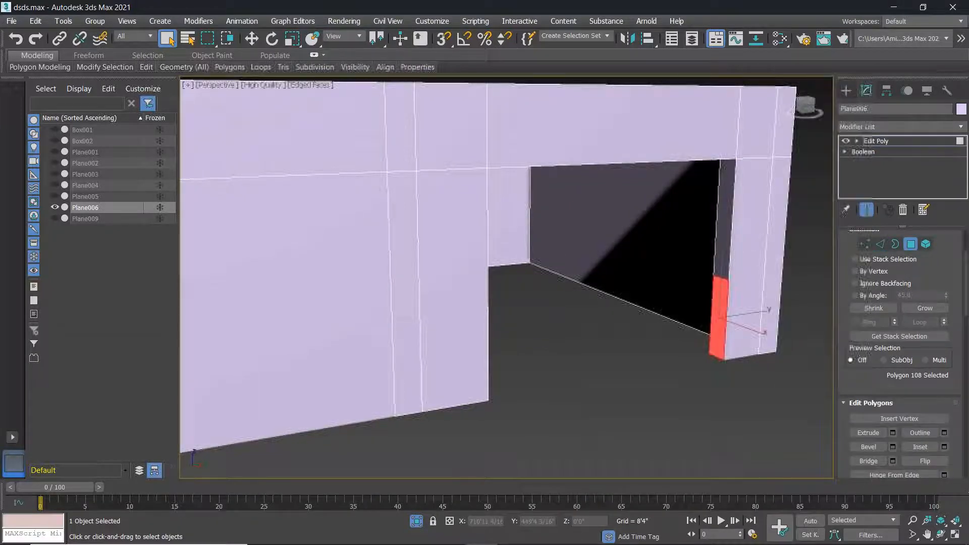
left_click(893, 432)
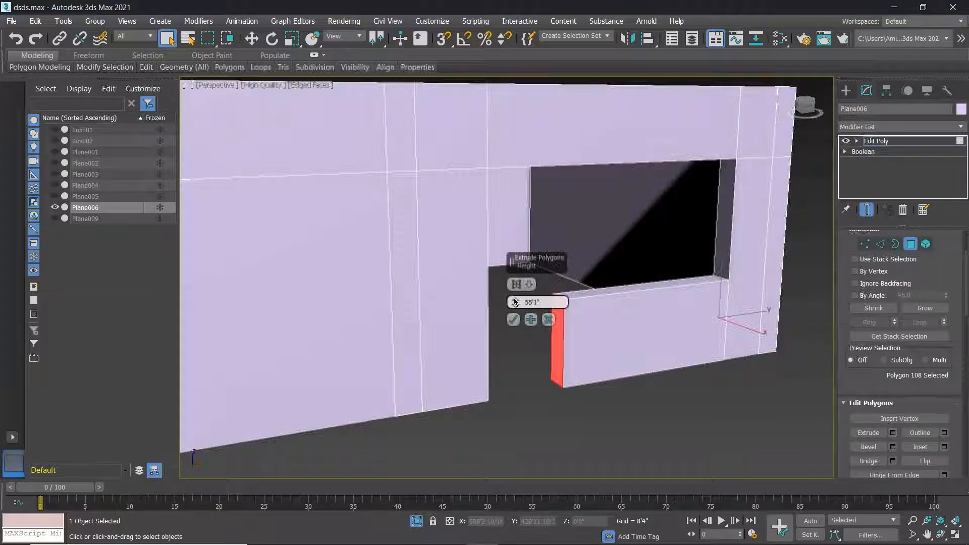
mouse_move(629, 468)
middle_mouse_down("alt")
mouse_move(654, 448)
mouse_move(628, 462)
middle_mouse_up("alt")
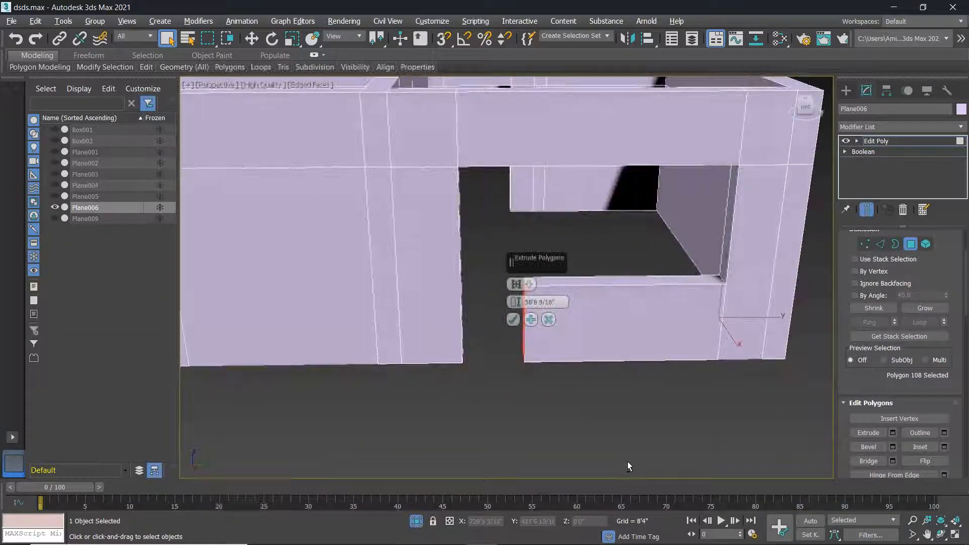
left_click_drag(516, 302, 562, 87)
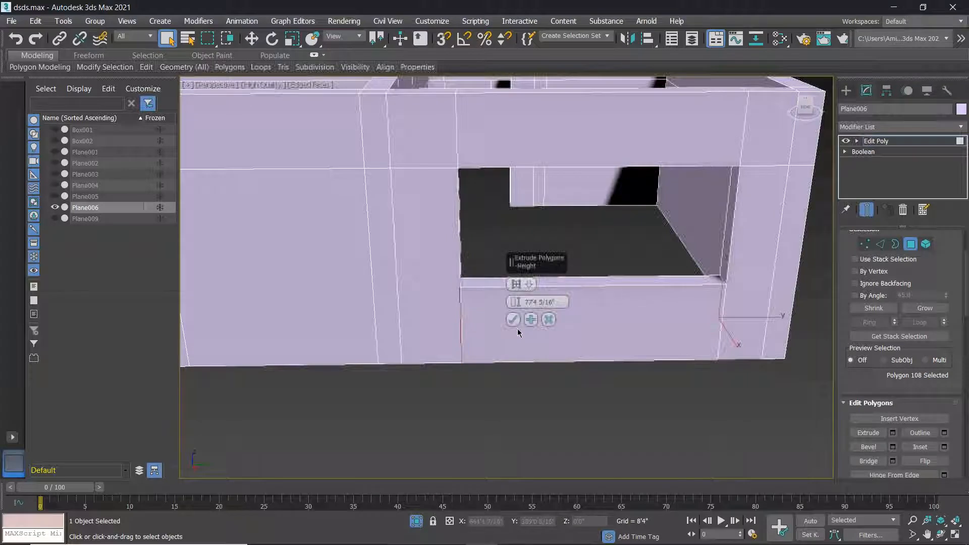
scroll(505, 338, "up", 1)
middle_click_drag(505, 338, 502, 321, "alt")
scroll(501, 326, "up", 5)
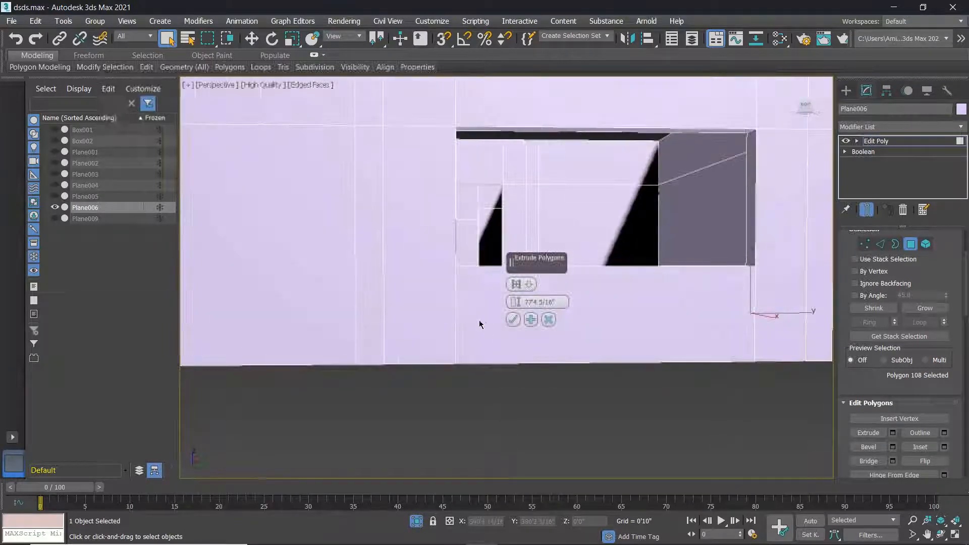
left_click_drag(517, 302, 517, 308)
mouse_move(496, 329)
middle_mouse_down("alt")
mouse_move(483, 335)
mouse_move(492, 311)
middle_mouse_up("alt")
left_click_drag(516, 302, 517, 308)
left_click(513, 320)
scroll(511, 323, "down", 10)
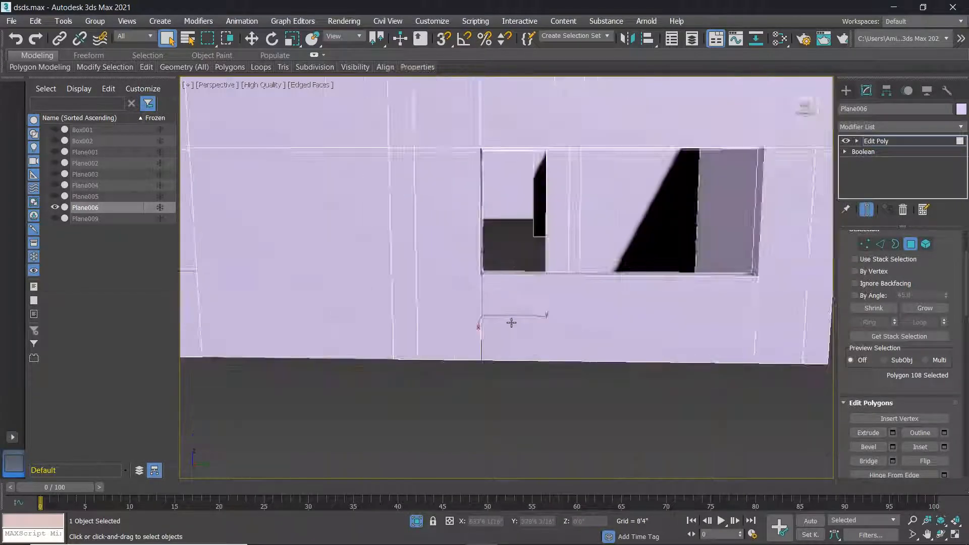
middle_click_drag(546, 367, 598, 343, "alt")
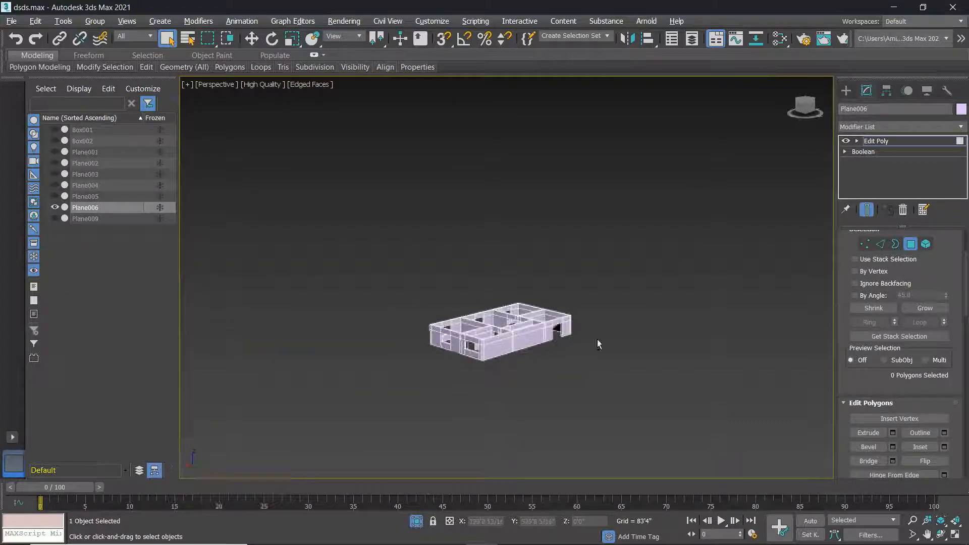
Uncheck Edged Faces in the Perspective viewport's shading menu and orbit around the house.
scroll(538, 352, "up", 10)
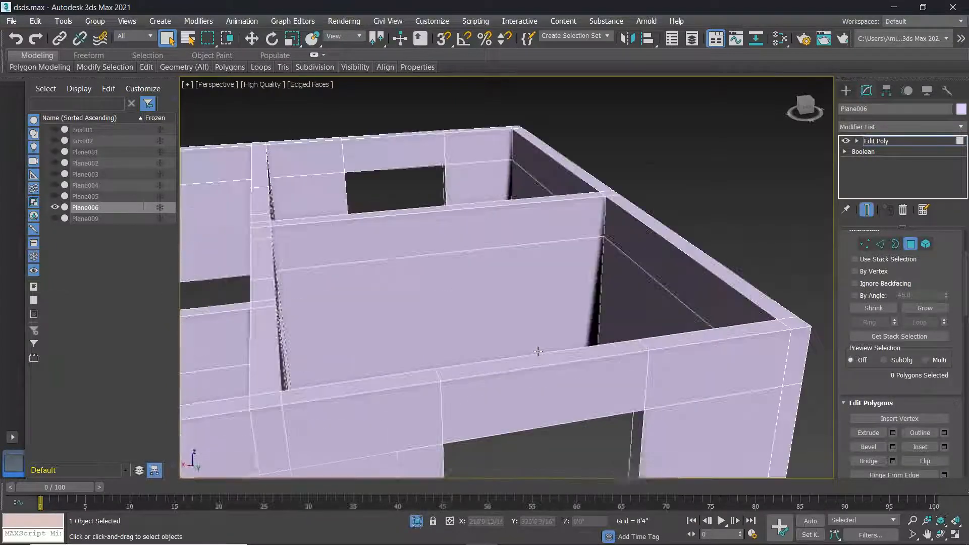
scroll(538, 351, "down", 10)
middle_click_drag(538, 351, 681, 382, "alt")
scroll(554, 374, "up", 5)
scroll(562, 348, "down", 5)
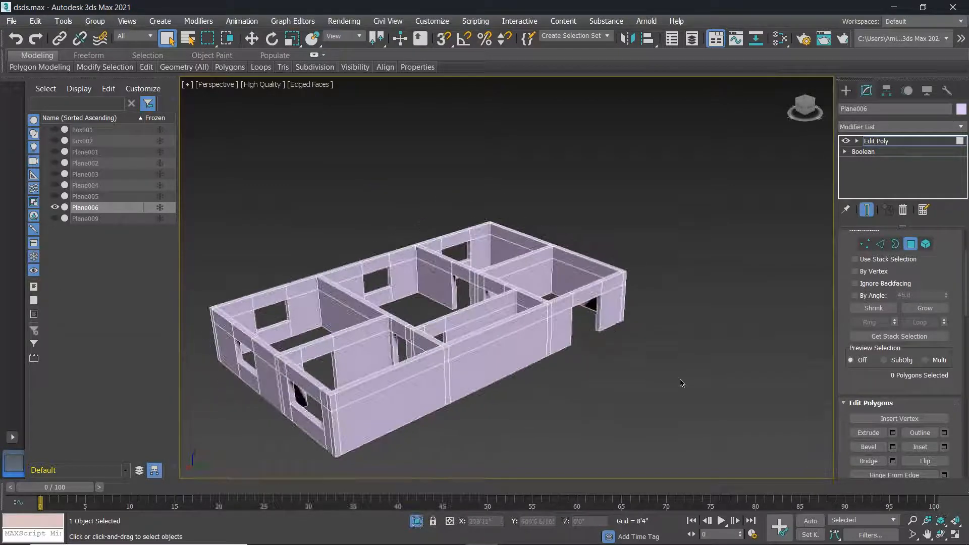
left_click(319, 84)
left_click(373, 210)
mouse_move(366, 340)
middle_mouse_down("alt")
mouse_move(553, 335)
mouse_move(378, 335)
mouse_move(445, 337)
mouse_move(364, 340)
mouse_move(365, 369)
middle_mouse_up("alt")
middle_click_drag(482, 283, 698, 284)
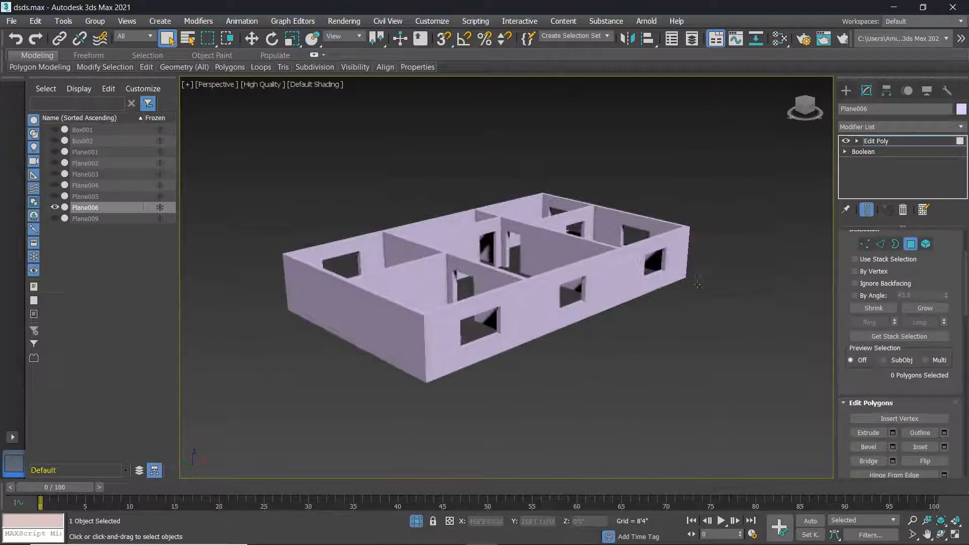
Choose the Windows category from the Create panel's Geometry dropdown and pan beside the house.
left_click(847, 90)
left_click(860, 108)
left_click(846, 108)
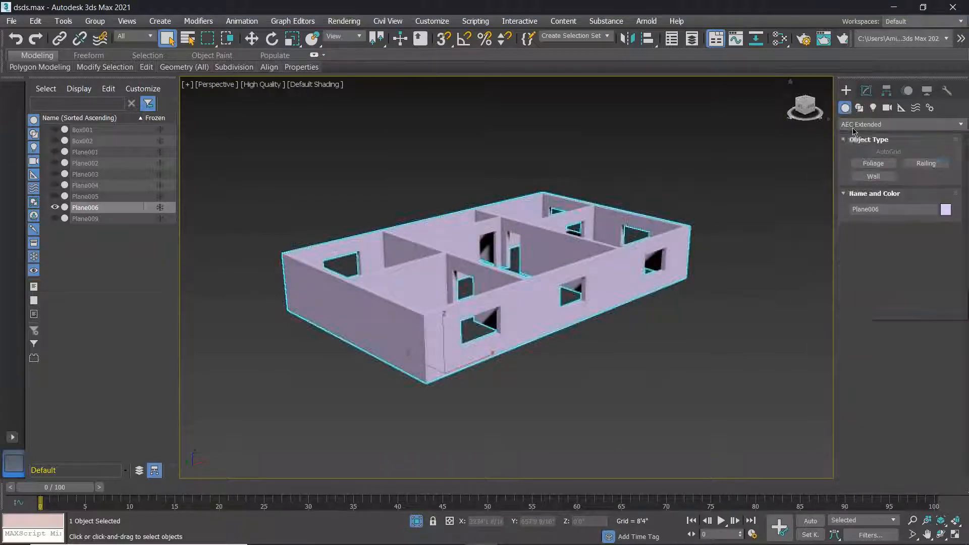
left_click(854, 125)
left_click(851, 93)
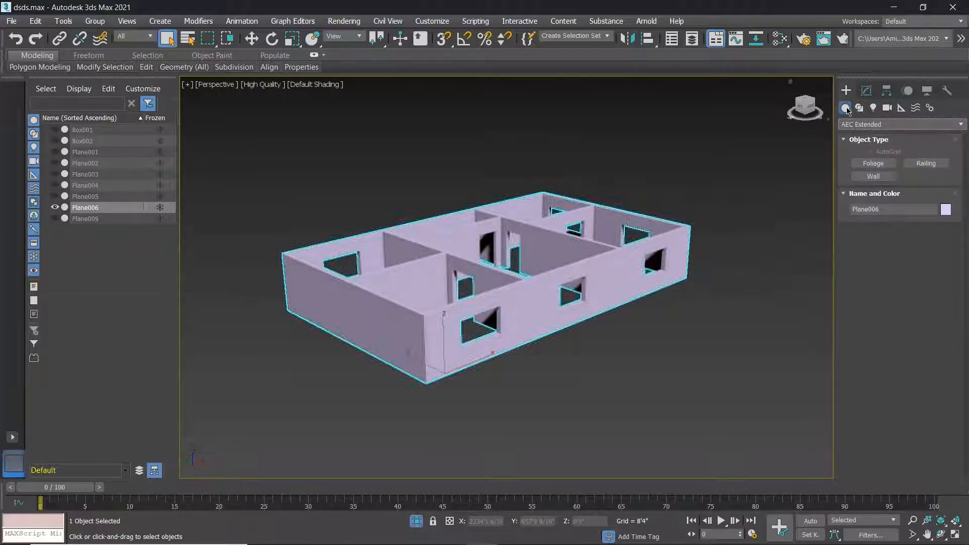
left_click(857, 126)
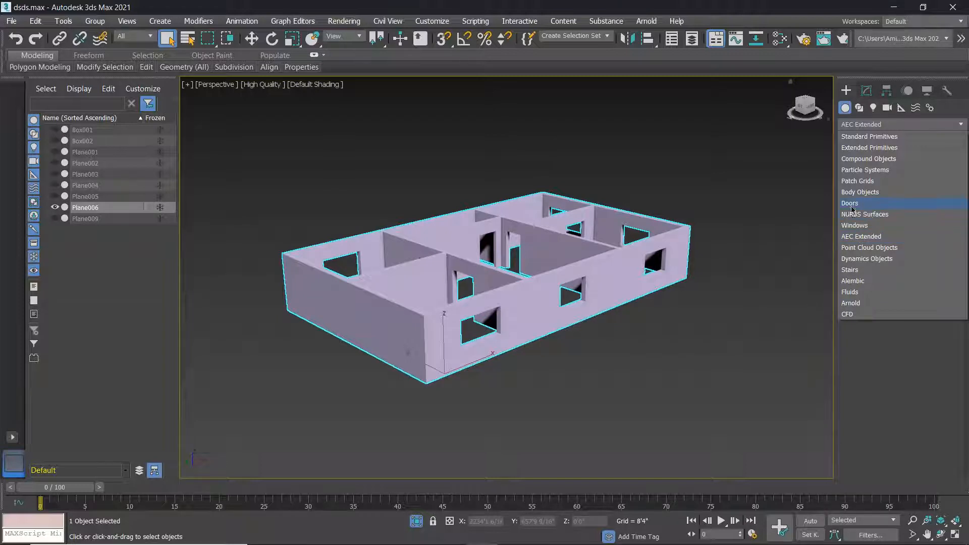
left_click(856, 231)
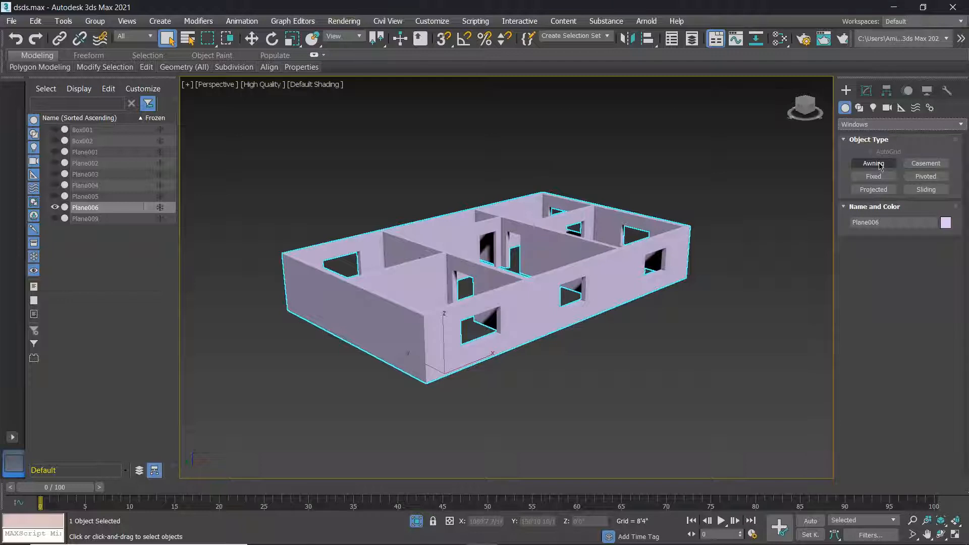
scroll(690, 273, "up", 3)
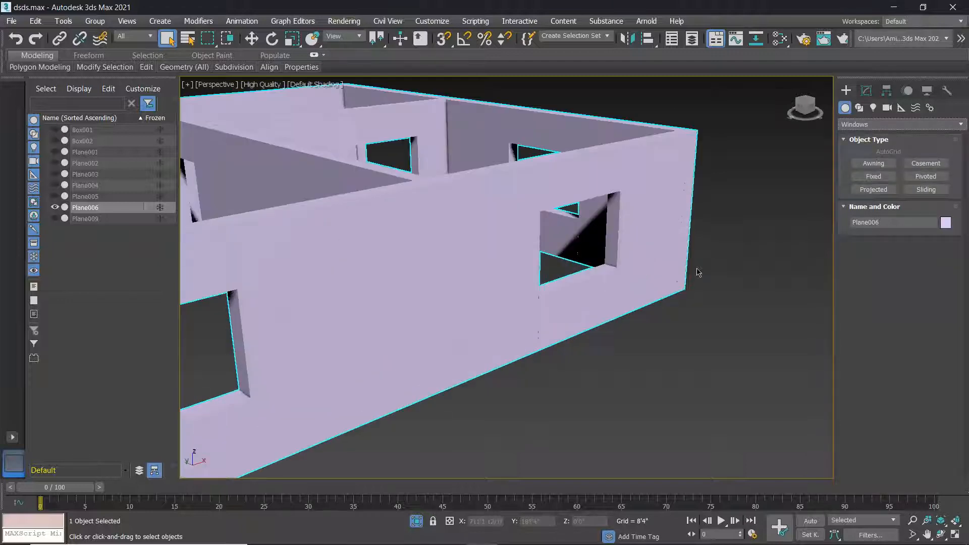
middle_click_drag(696, 270, 448, 303)
scroll(449, 303, "down", 4)
scroll(480, 296, "up", 1)
scroll(480, 297, "up", 2)
Draw an Awning window 138'10 8/16" wide, 116'10 8/16" high and 12'3 10/16" deep.
left_click(873, 163)
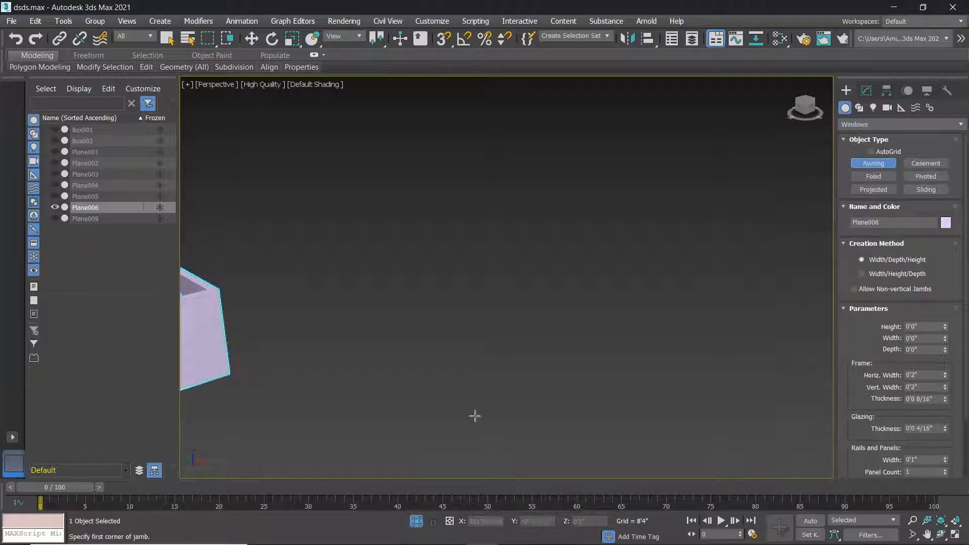
left_click_drag(422, 336, 510, 300)
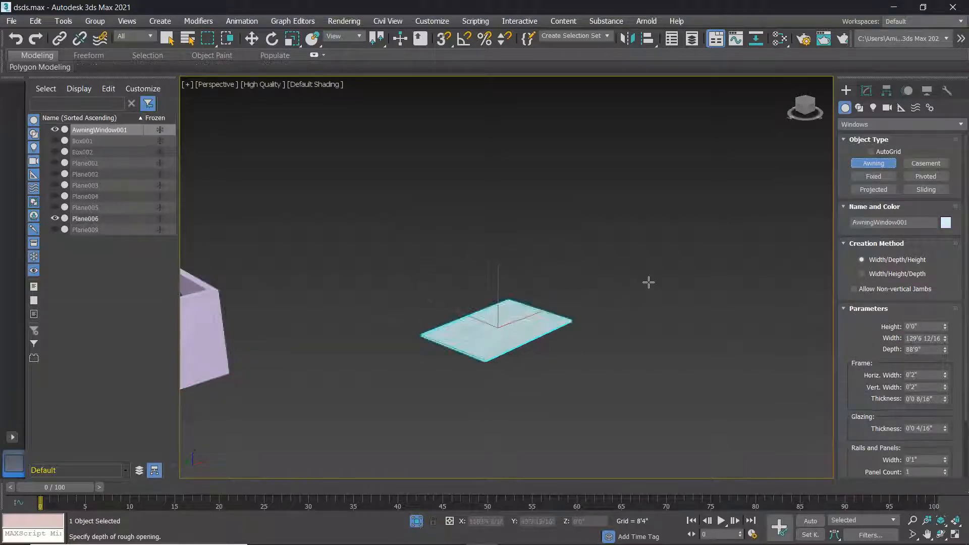
right_click(640, 270)
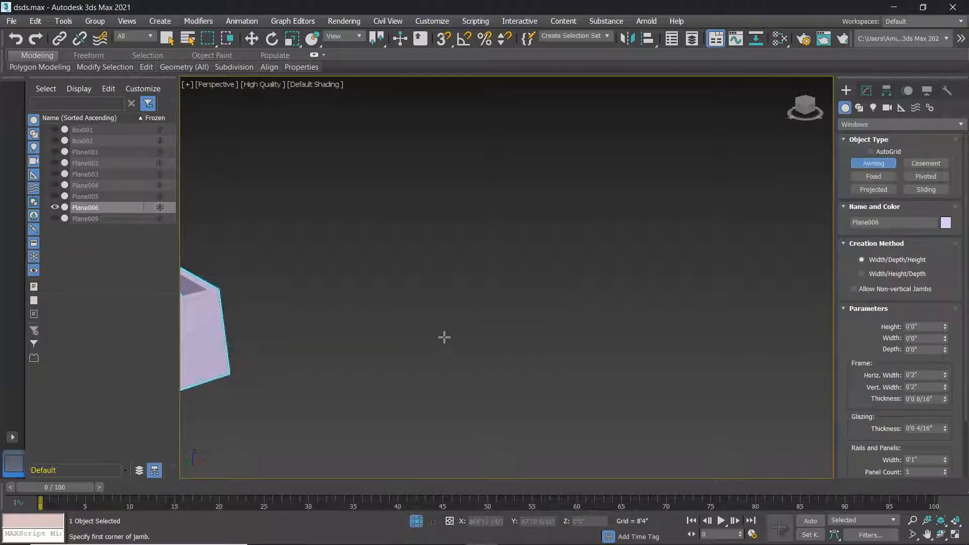
left_click_drag(444, 338, 548, 297)
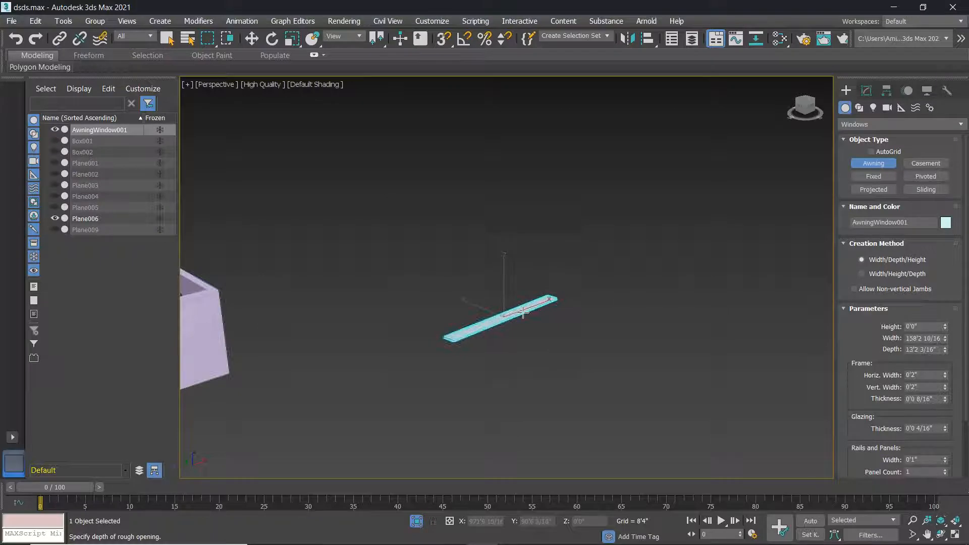
right_click(520, 315)
left_click_drag(441, 323, 539, 286)
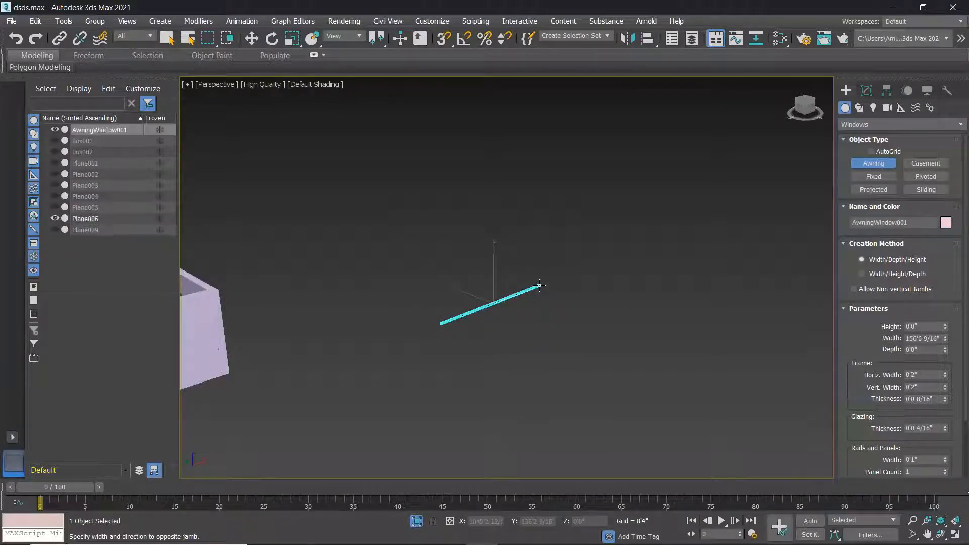
right_click(456, 315)
left_click_drag(450, 323, 534, 289)
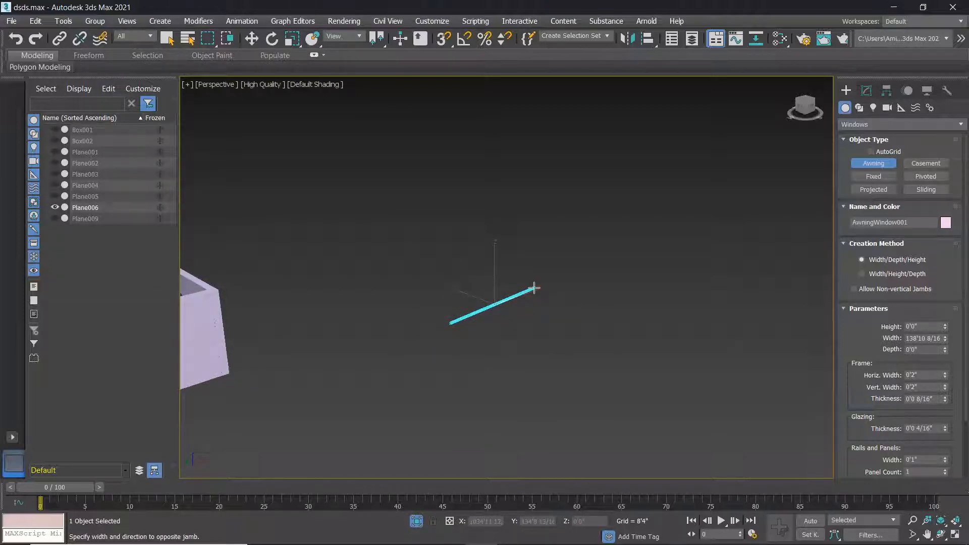
left_click_drag(534, 288, 536, 289)
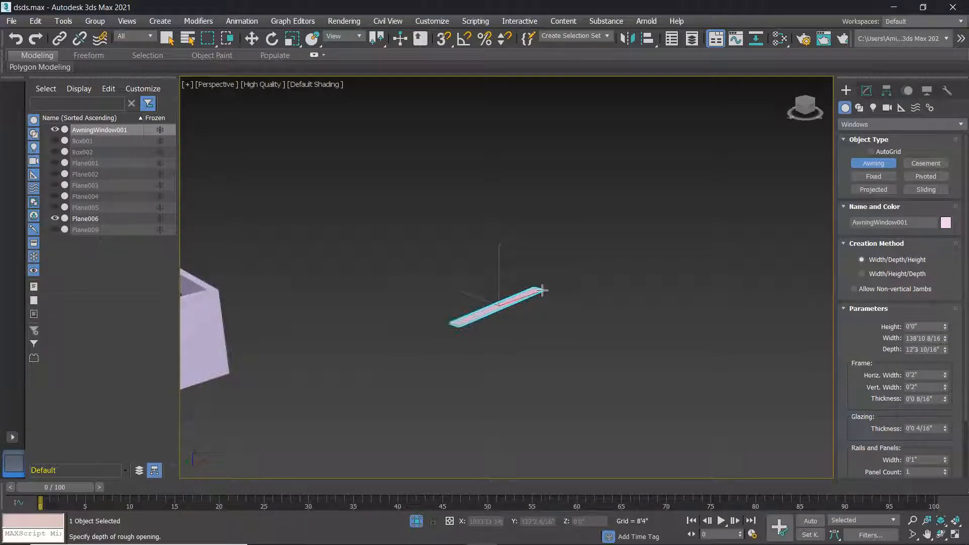
left_click(542, 290)
left_click(528, 191)
key("z")
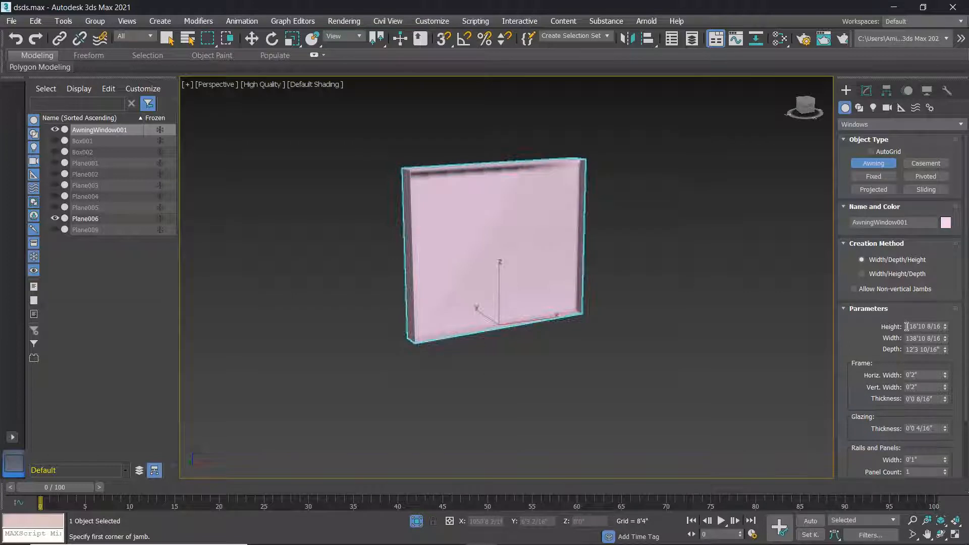
Set the awning window to 169'5 3/16" wide and 8'0 4/16" deep.
mouse_move(947, 328)
left_mouse_down()
mouse_move(947, 318)
mouse_move(949, 347)
mouse_move(959, 338)
left_mouse_up()
scroll(578, 248, "up", 6)
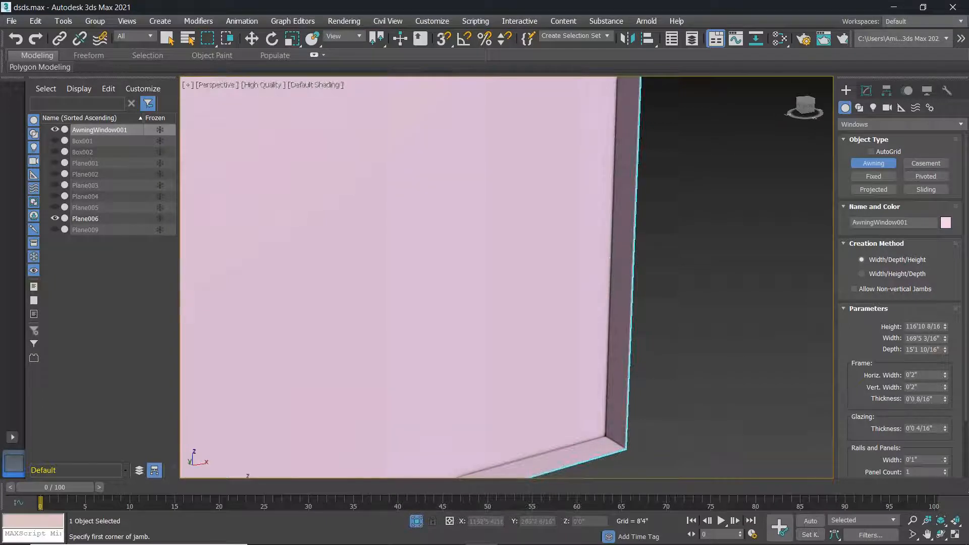
left_click_drag(947, 350, 952, 373)
scroll(659, 346, "down", 6)
middle_click_drag(584, 342, 612, 311)
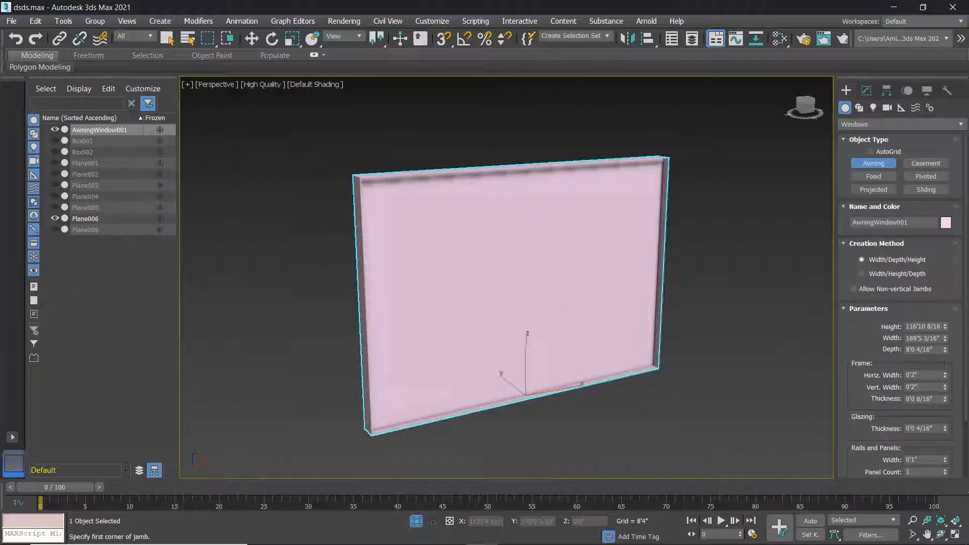
Set the frame's Horiz. Width to 0'8 12/16" and Vert. Width to 0'8 8/16".
left_click_drag(946, 374, 941, 292)
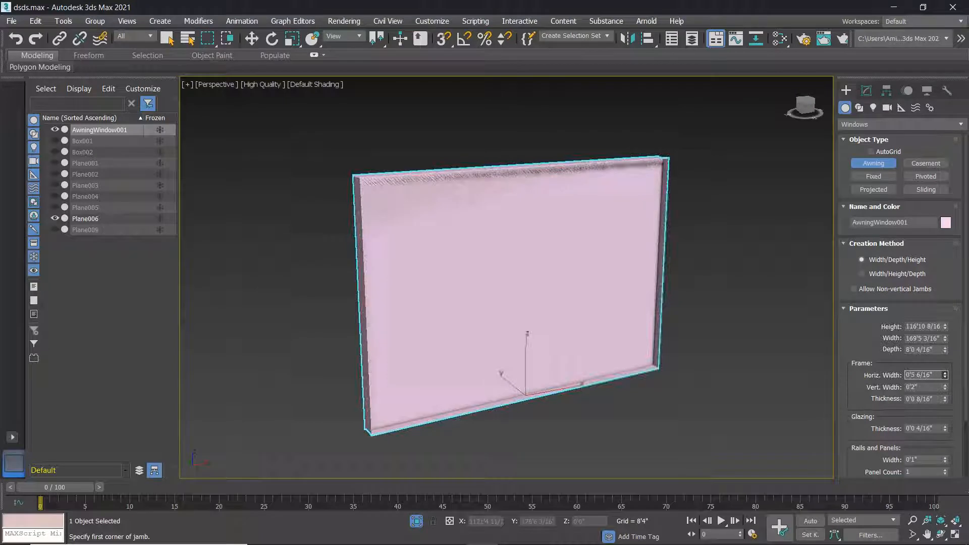
scroll(653, 372, "up", 5)
scroll(653, 372, "up", 4)
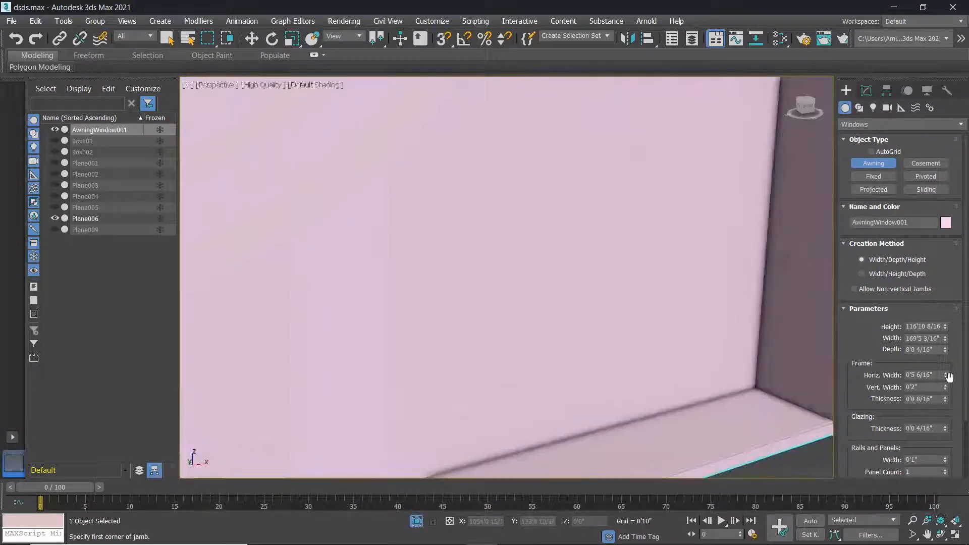
left_click_drag(950, 378, 947, 325)
scroll(542, 344, "down", 3)
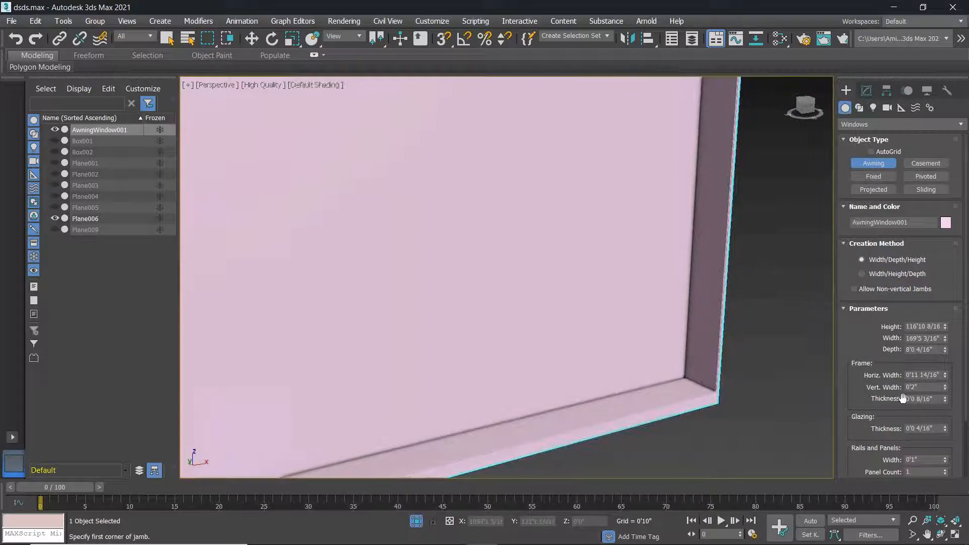
left_click_drag(946, 389, 945, 340)
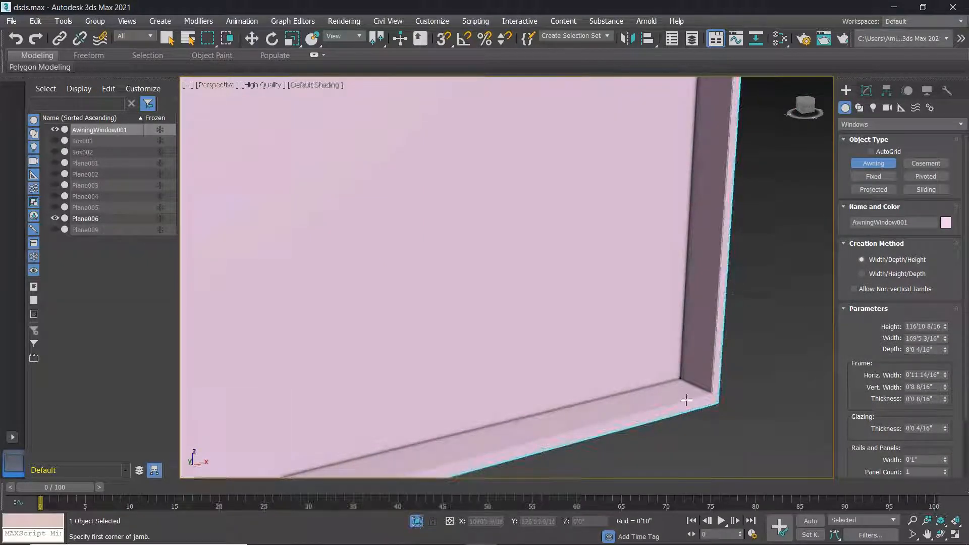
left_click_drag(947, 384, 947, 408)
scroll(639, 279, "down", 3)
scroll(639, 279, "down", 2)
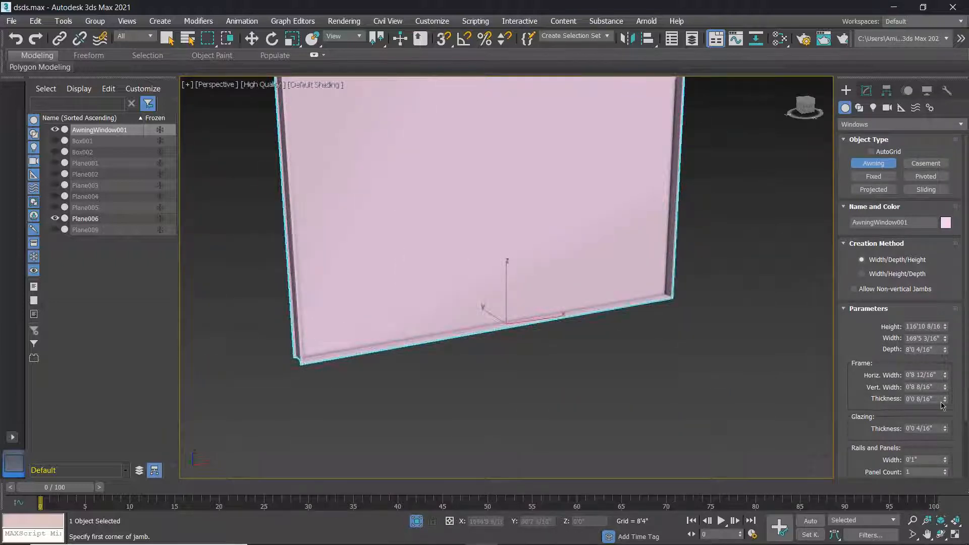
scroll(701, 312, "up", 4)
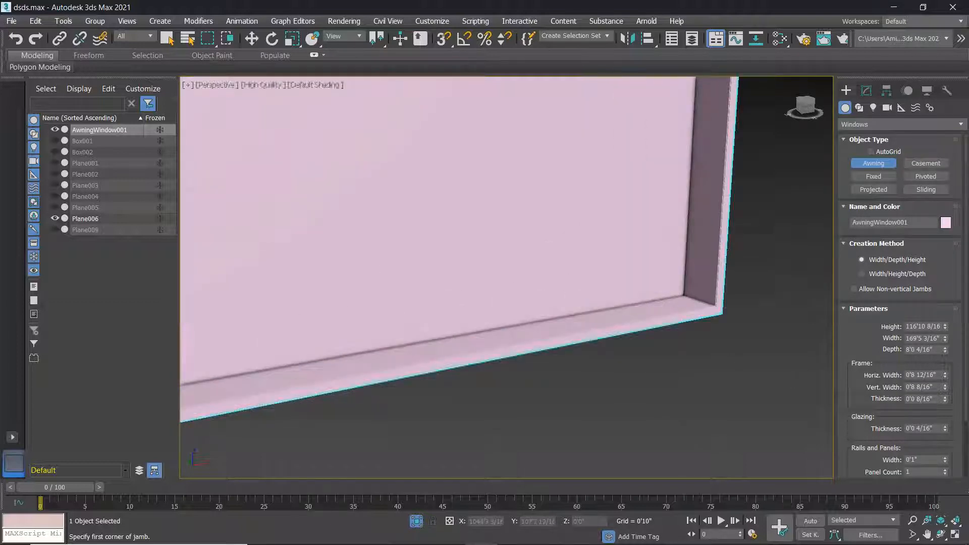
Increase the frame Thickness to 3'11 14/16".
left_click_drag(947, 402, 899, 470)
scroll(720, 324, "up", 5)
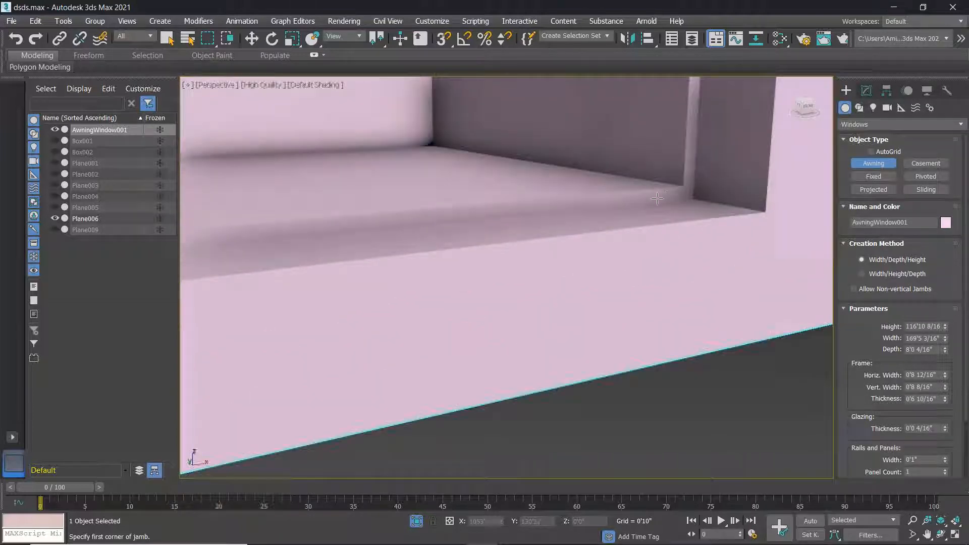
left_click_drag(944, 400, 914, 88)
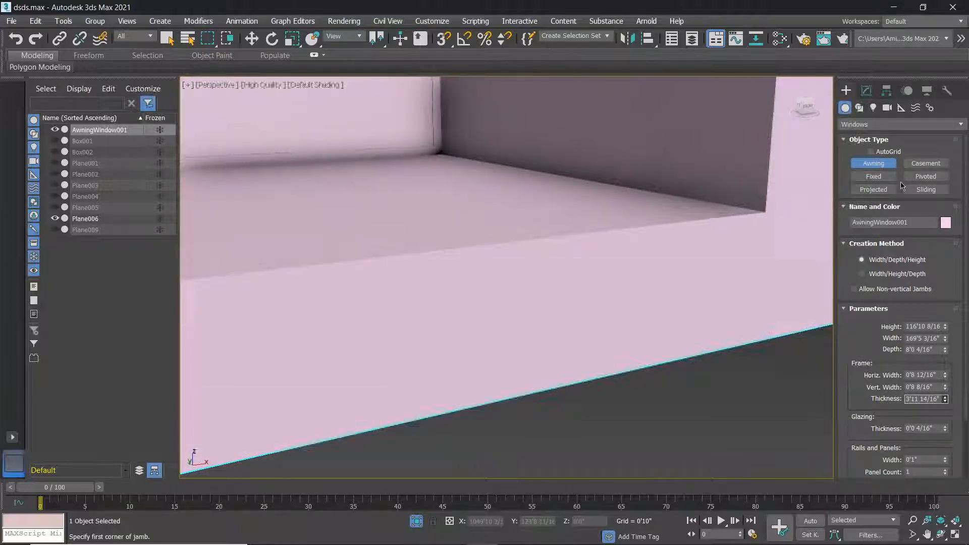
scroll(717, 380, "down", 5)
Drag the Glazing Thickness spinner up in stages until it reads 2'1 5/16".
scroll(744, 407, "down", 5)
middle_click_drag(746, 412, 766, 352)
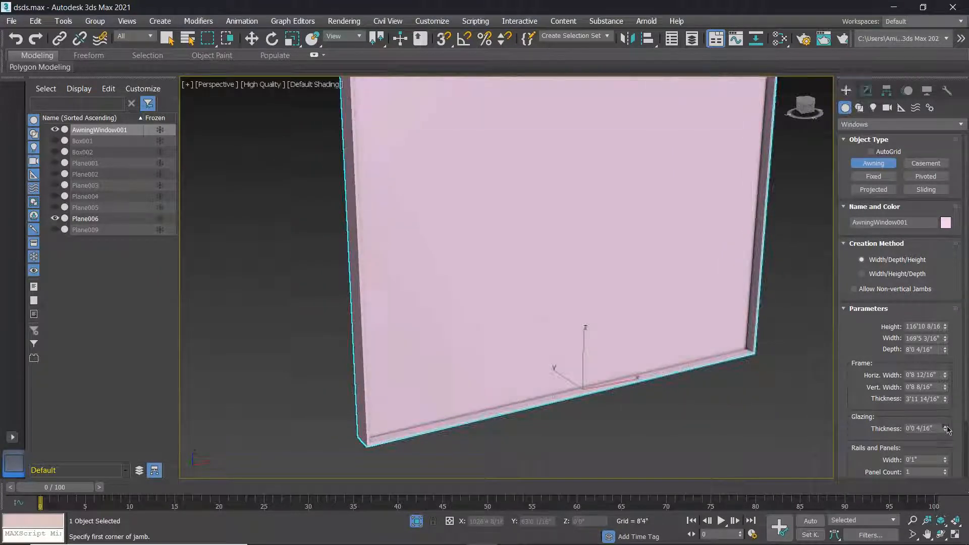
left_click_drag(930, 343, 911, 265)
scroll(757, 354, "up", 5)
middle_click_drag(740, 362, 827, 377)
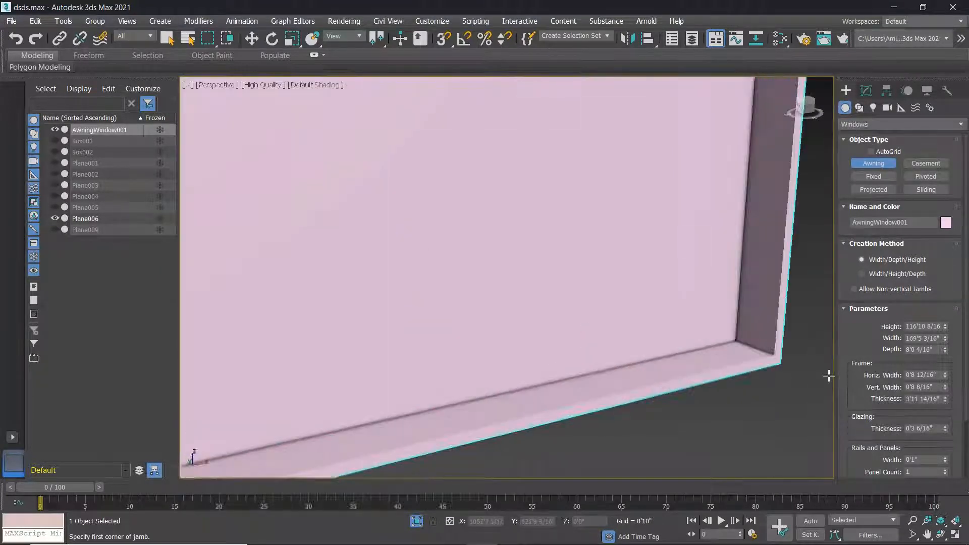
scroll(810, 376, "up", 4)
left_click_drag(946, 430, 881, 152)
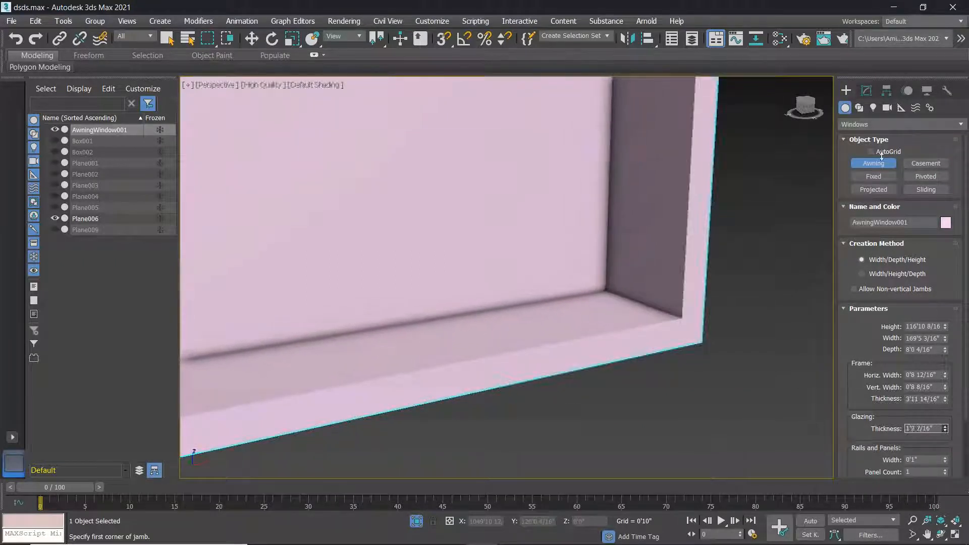
scroll(565, 285, "down", 10)
middle_click_drag(457, 264, 506, 295)
scroll(509, 294, "up", 6)
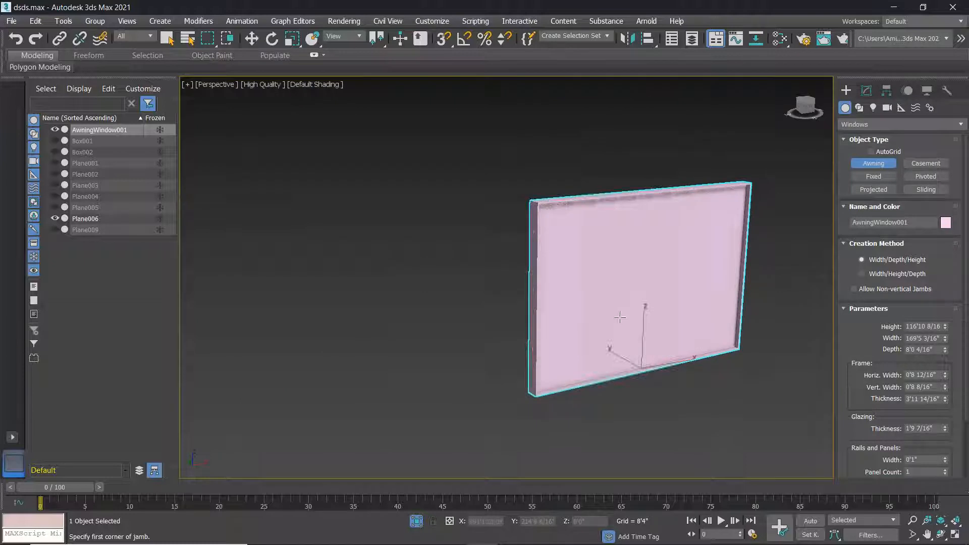
scroll(648, 346, "down", 2)
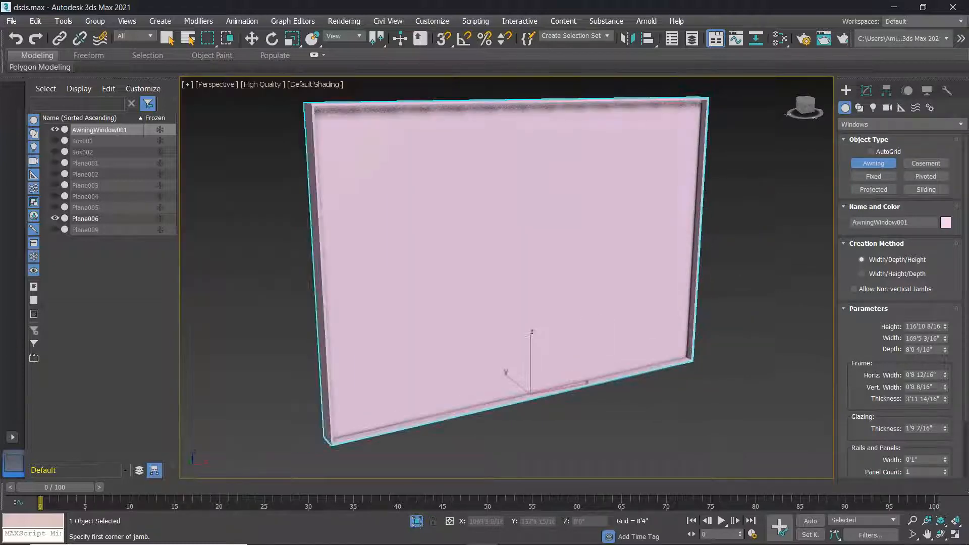
left_click_drag(947, 430, 931, 418)
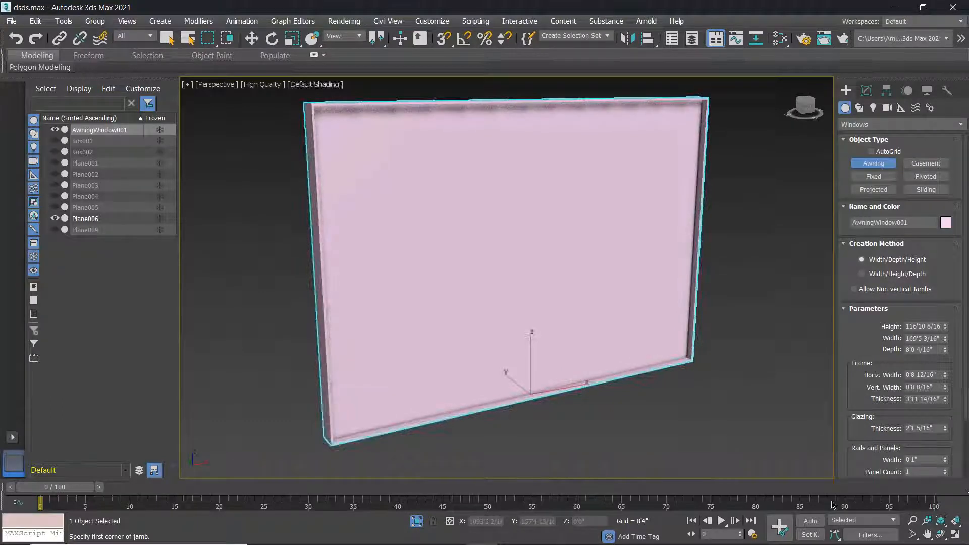
scroll(756, 432, "down", 4)
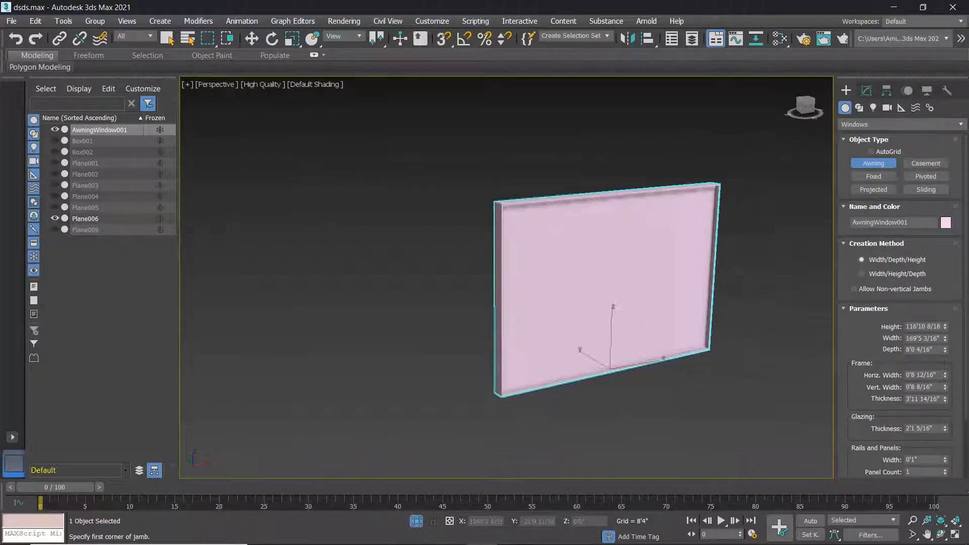
scroll(885, 430, "down", 3)
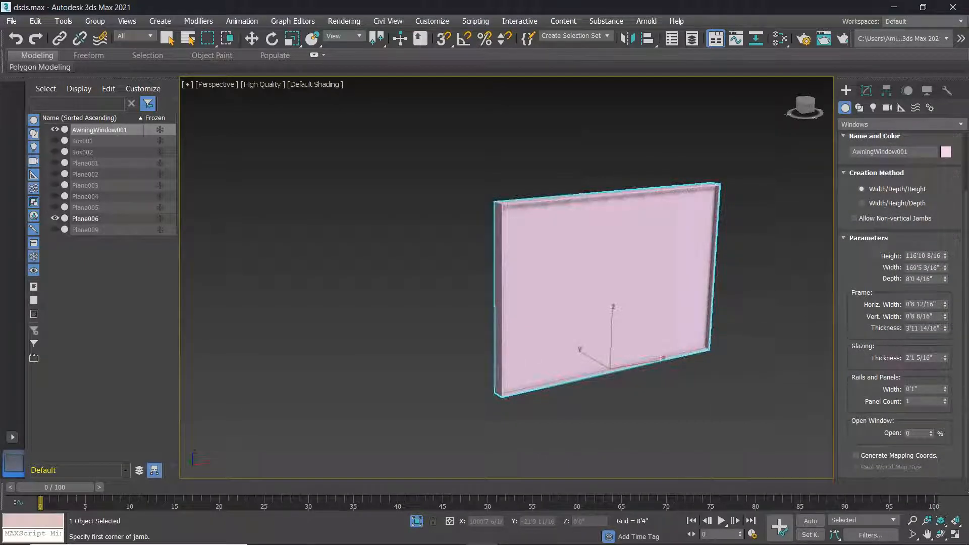
middle_click_drag(641, 232, 568, 279)
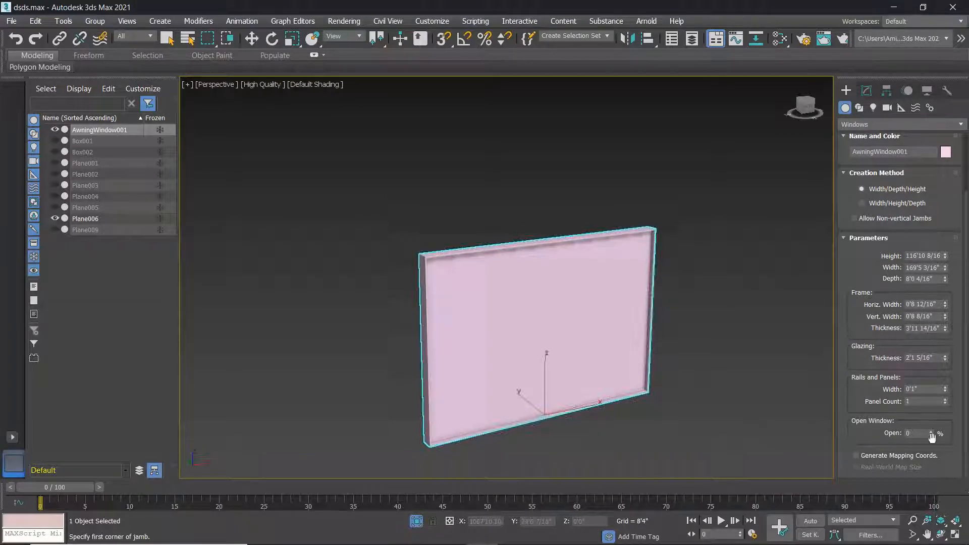
Open the awning window 63% and set its Panel Count to 6.
left_click_drag(934, 435, 938, 342)
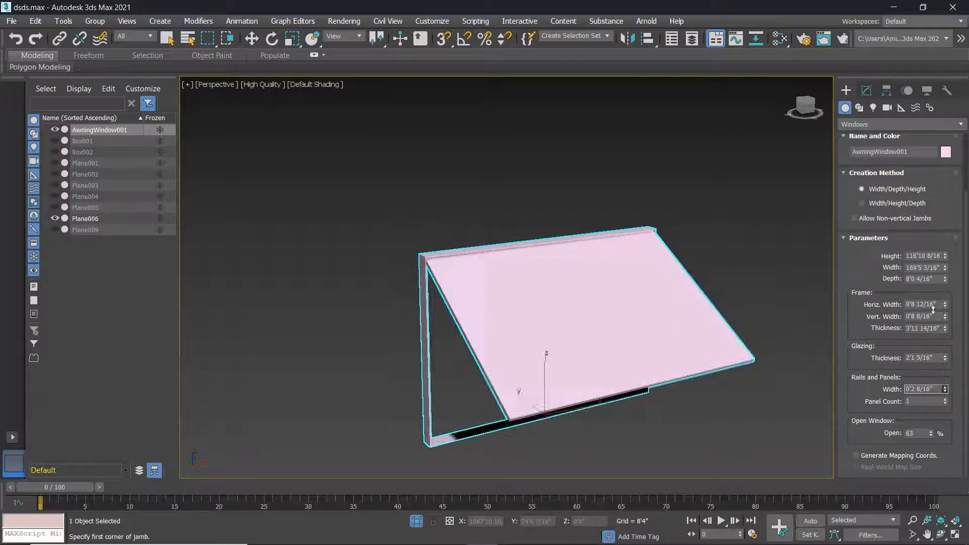
mouse_move(946, 403)
left_mouse_down()
mouse_move(947, 372)
mouse_move(951, 400)
left_mouse_up()
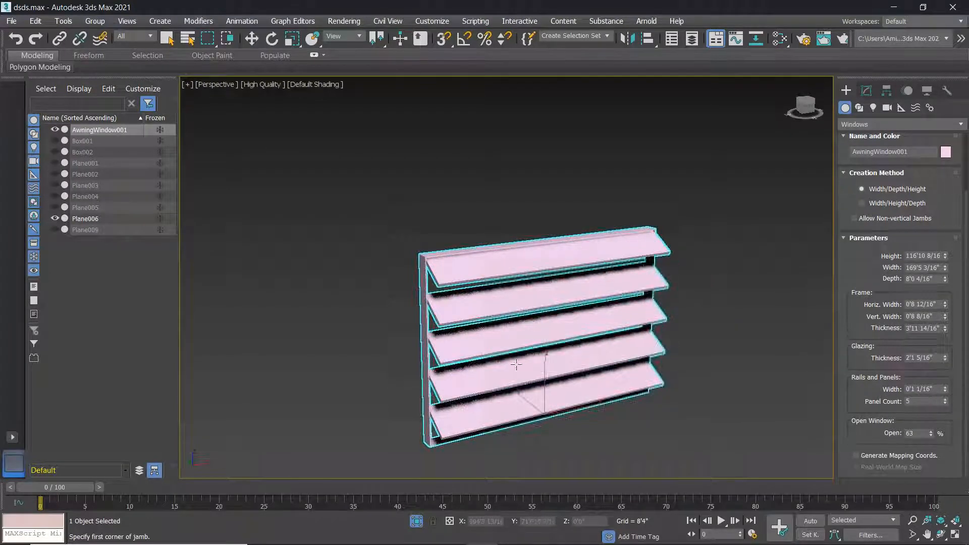
scroll(518, 363, "up", 3)
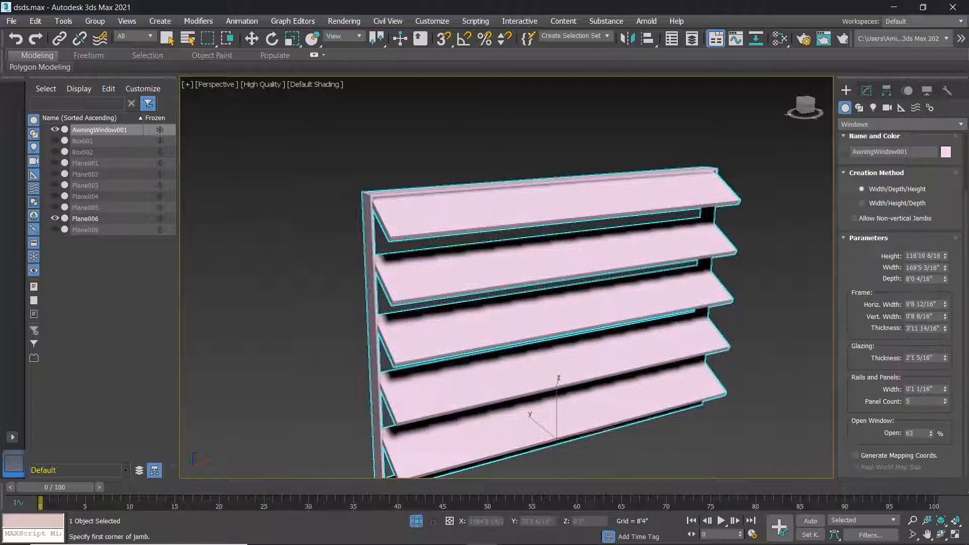
right_click(945, 402)
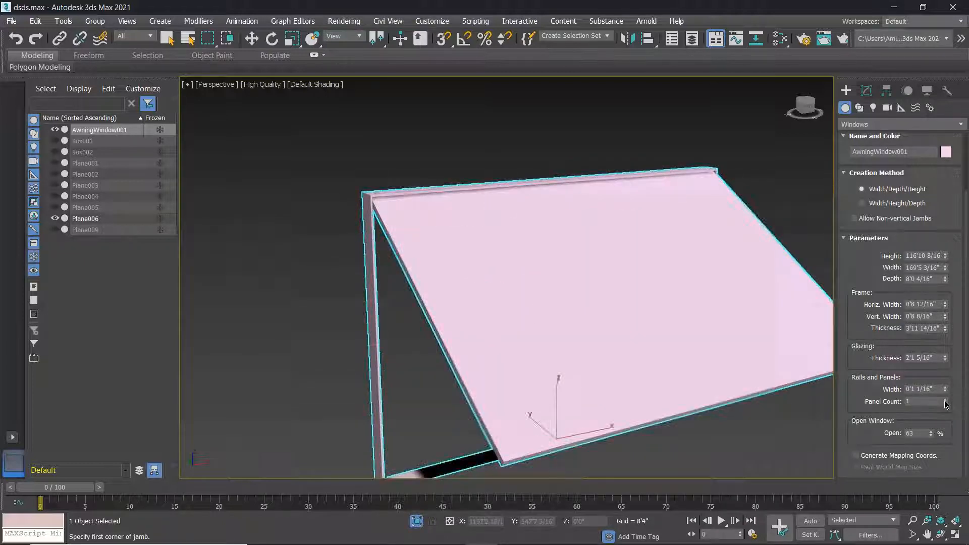
left_click(945, 401)
left_click(946, 401)
left_click(945, 401)
left_click(945, 401)
left_click(945, 401)
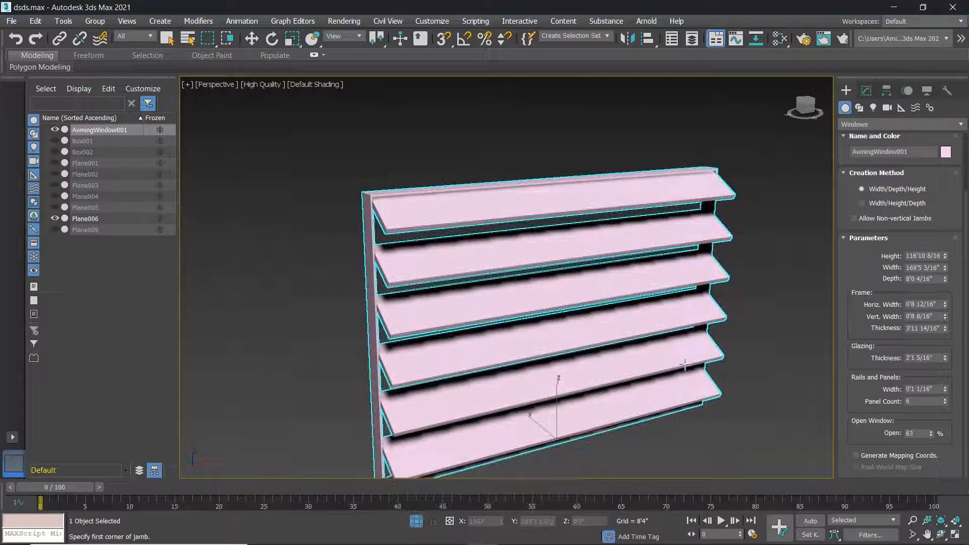
scroll(685, 365, "up", 5)
Raise the Rails and Panels Width to 0'11 1/16".
left_click_drag(945, 389, 927, 205)
left_click_drag(918, 321, 919, 313)
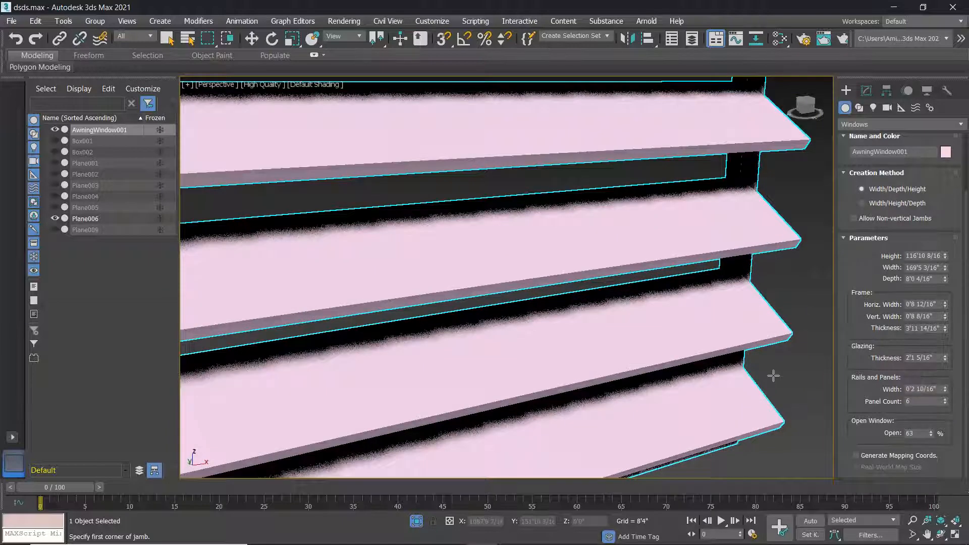
scroll(768, 359, "up", 6)
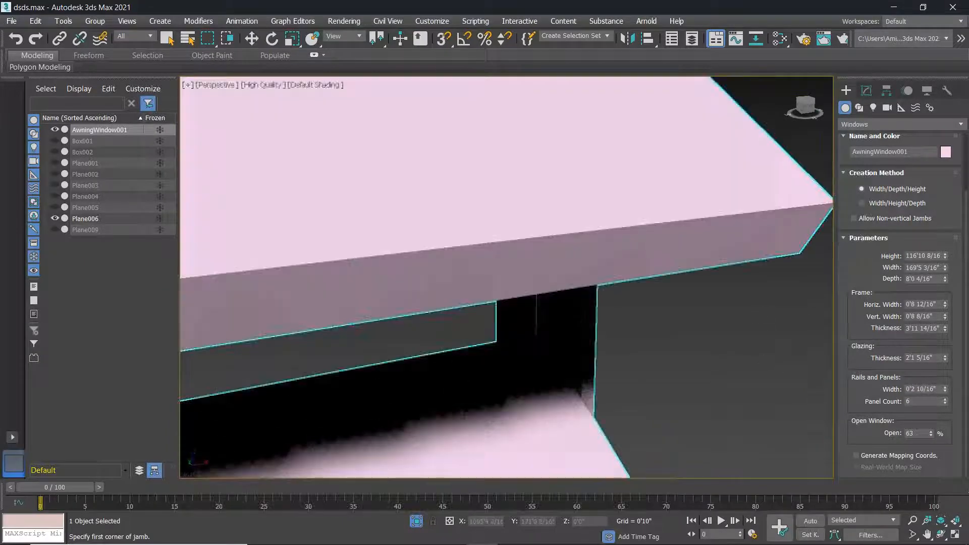
scroll(756, 313, "down", 1)
left_click_drag(945, 389, 6, 349)
left_click_drag(949, 460, 953, 353)
left_click_drag(935, 233, 935, 222)
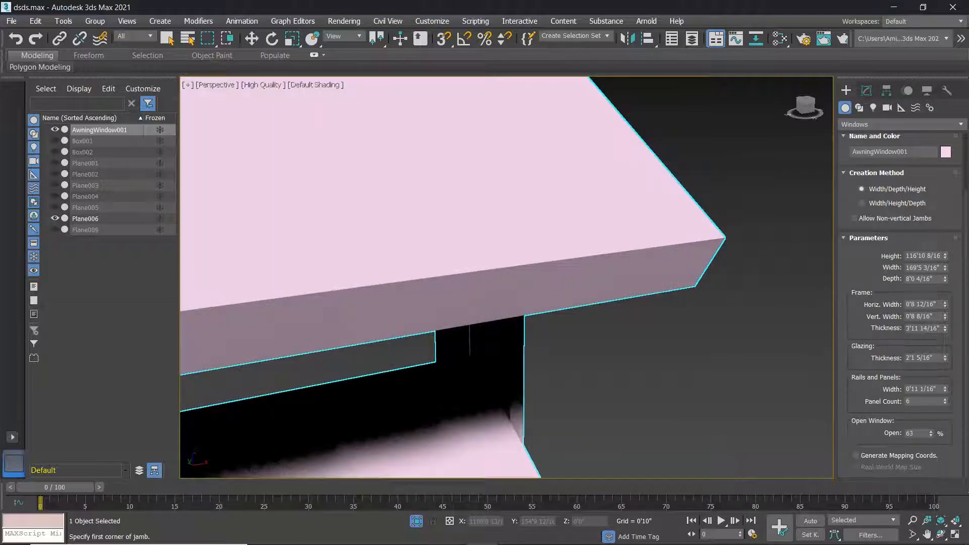
scroll(764, 340, "down", 6)
Orbit to inspect the awning window, then exit awning window creation.
middle_click_drag(674, 394, 695, 393, "alt")
scroll(729, 349, "down", 4)
scroll(728, 348, "up", 4)
middle_click_drag(729, 348, 653, 325, "alt")
scroll(679, 314, "down", 2)
scroll(653, 326, "down", 1)
left_click(715, 306)
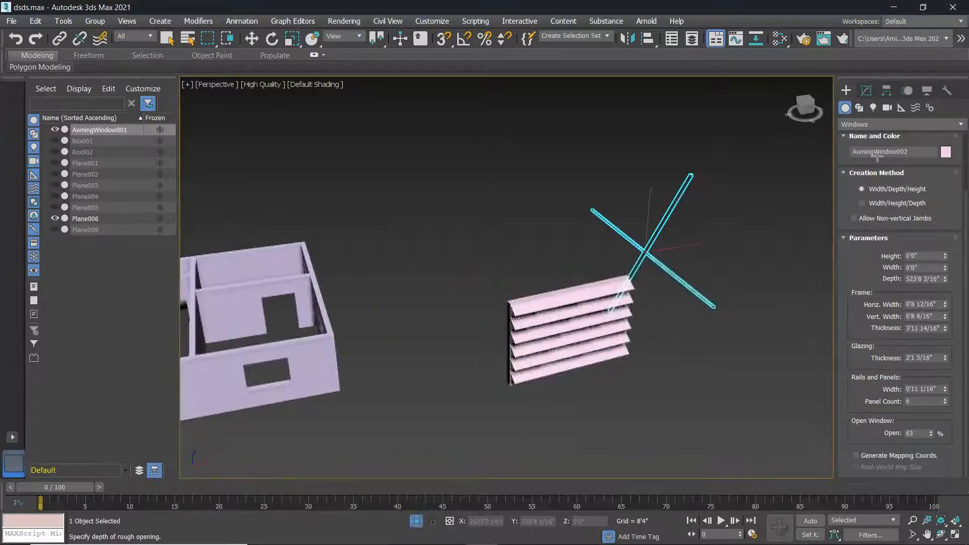
right_click(795, 260)
right_click(787, 265)
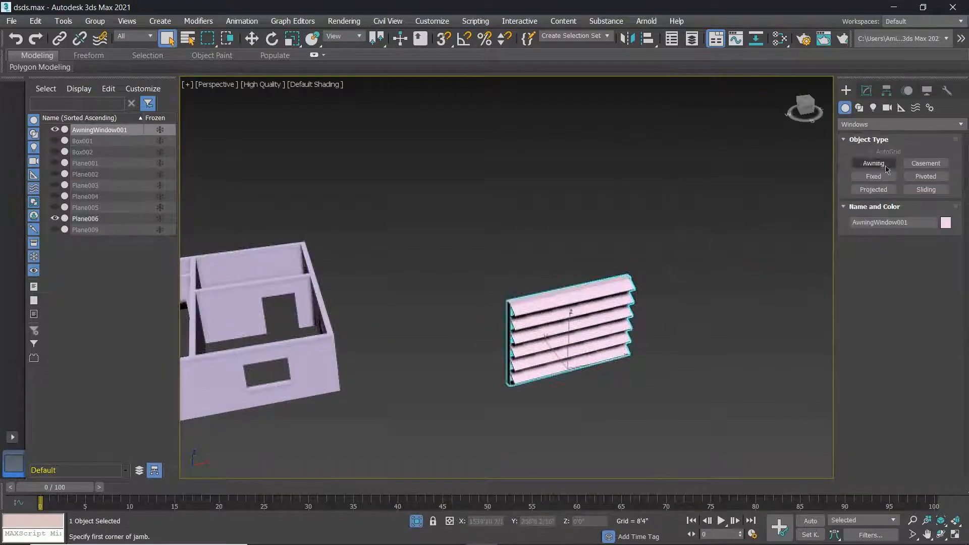
Draw a Casement window 149'2 2/16" wide beside the awning window.
left_click(932, 168)
middle_click_drag(680, 379, 579, 340)
left_click_drag(574, 332, 661, 307)
left_click_drag(656, 309, 658, 307)
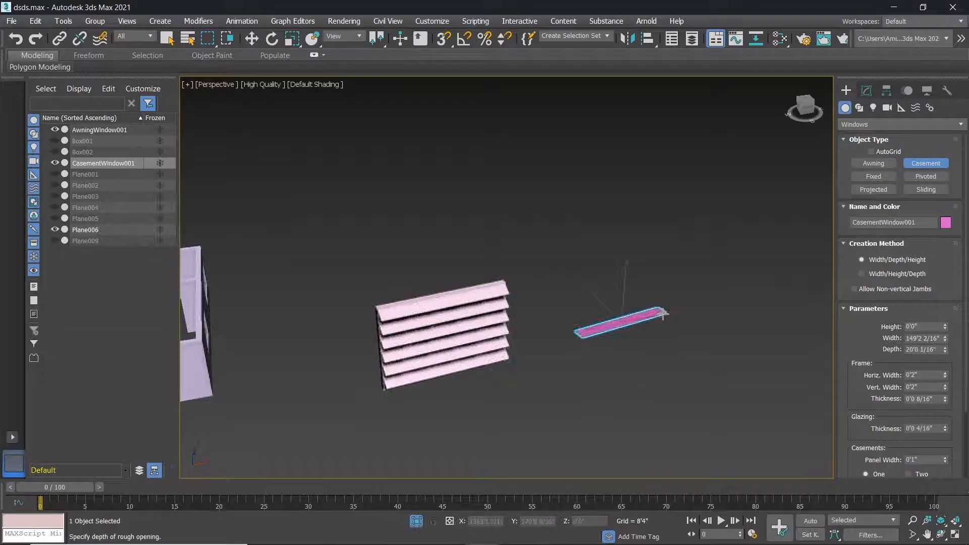
left_click(662, 298)
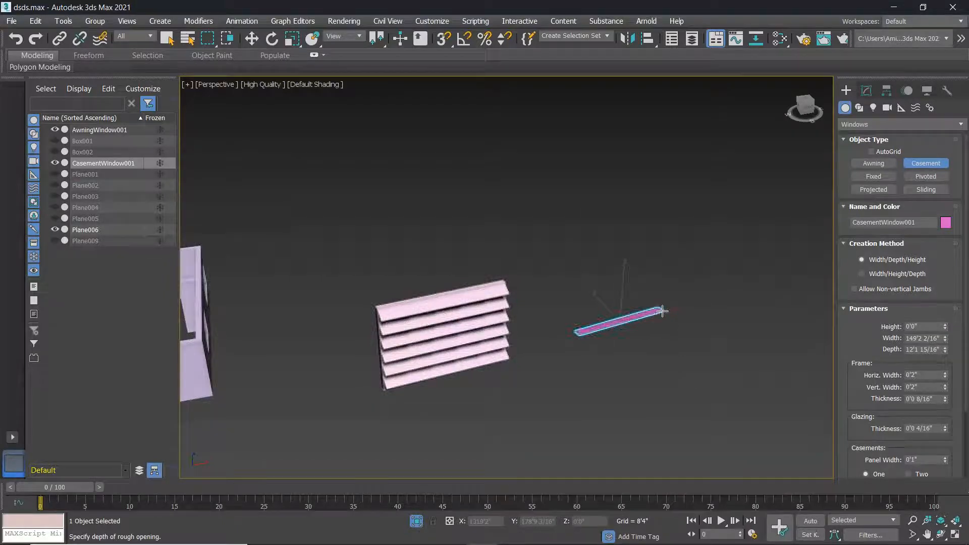
left_click(663, 218)
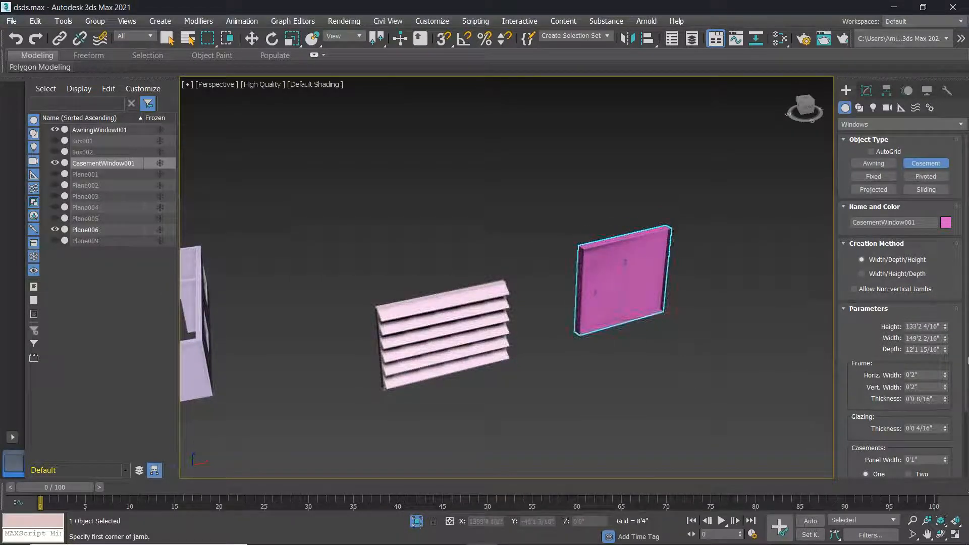
Set the casement's Open value to 47%.
scroll(870, 435, "down", 5)
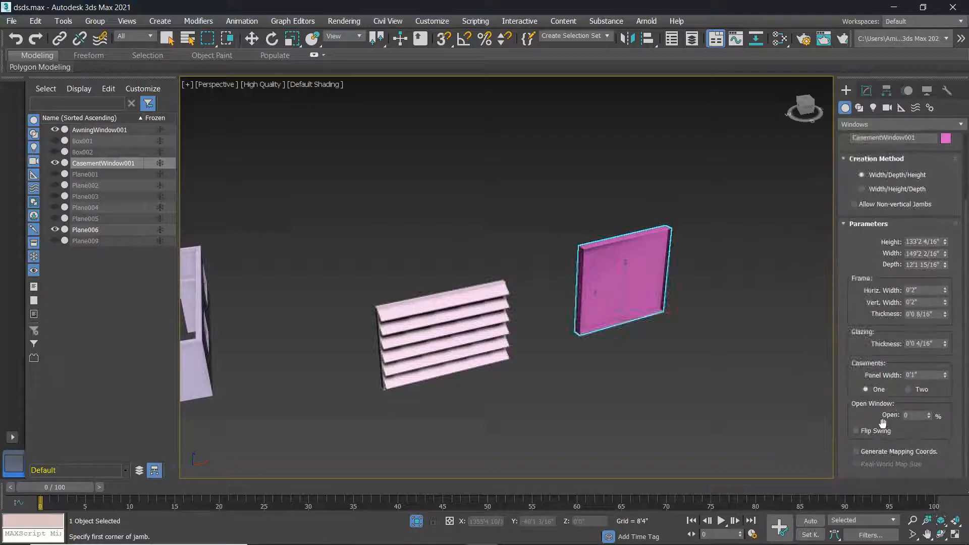
scroll(620, 285, "up", 2)
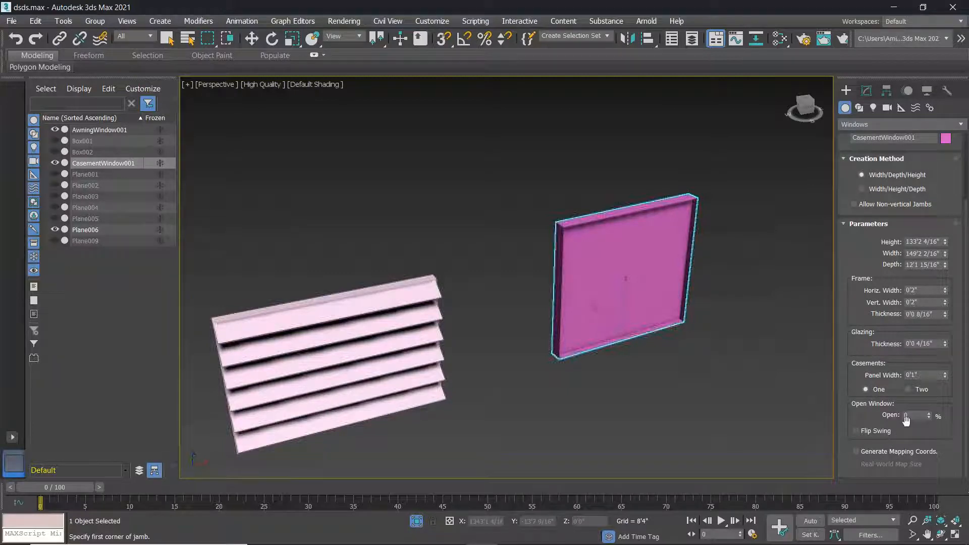
left_click_drag(931, 414, 927, 392)
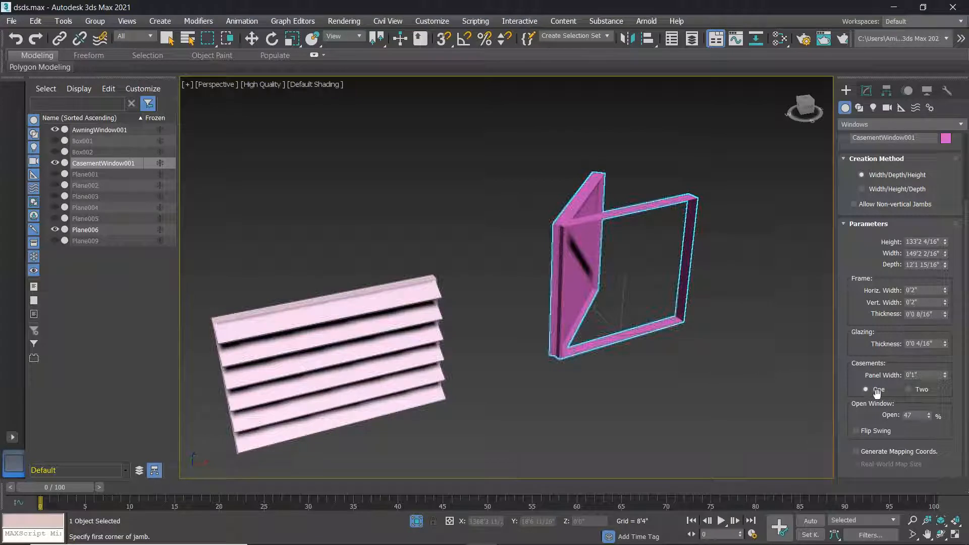
Give the casement window two casements opened to 58%.
left_click(909, 390)
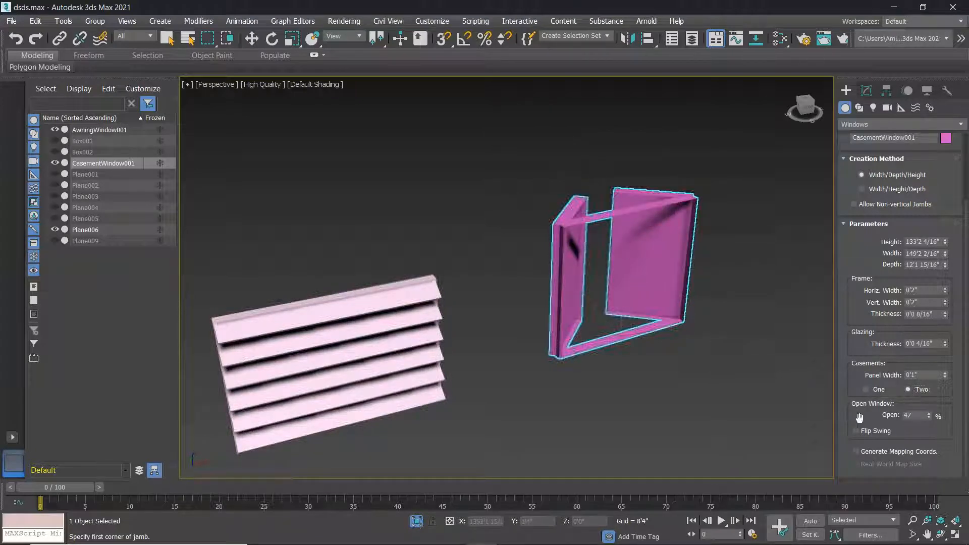
mouse_move(928, 420)
left_mouse_down()
mouse_move(933, 440)
mouse_move(929, 399)
mouse_move(932, 440)
mouse_move(928, 410)
left_mouse_up()
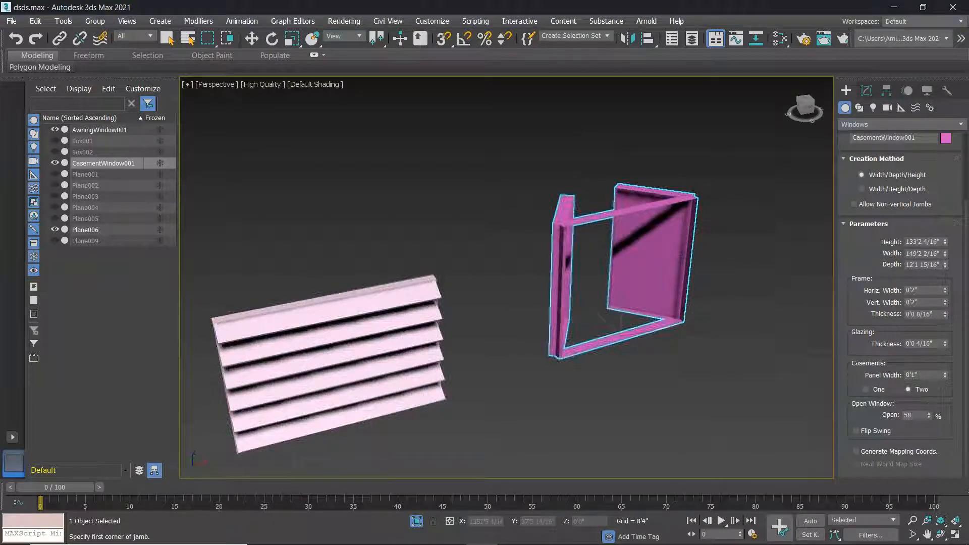
left_click(946, 341)
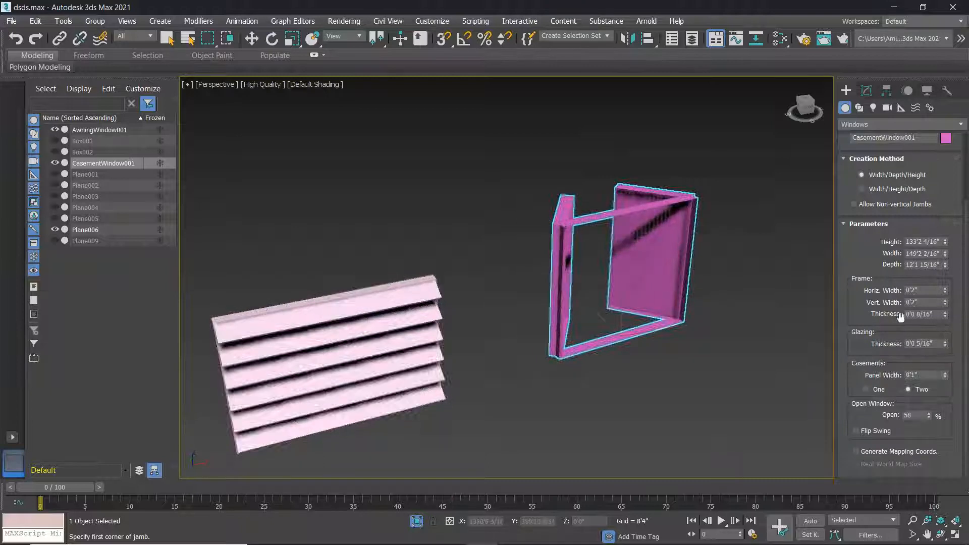
scroll(691, 319, "up", 3)
Lower the window's height, width and depth; set frame thickness 0'0 13/16" and glazing 0'0 1/16".
mouse_move(947, 241)
left_mouse_down()
mouse_move(947, 271)
mouse_move(946, 244)
left_mouse_up()
left_click(945, 267)
scroll(591, 340, "up", 8)
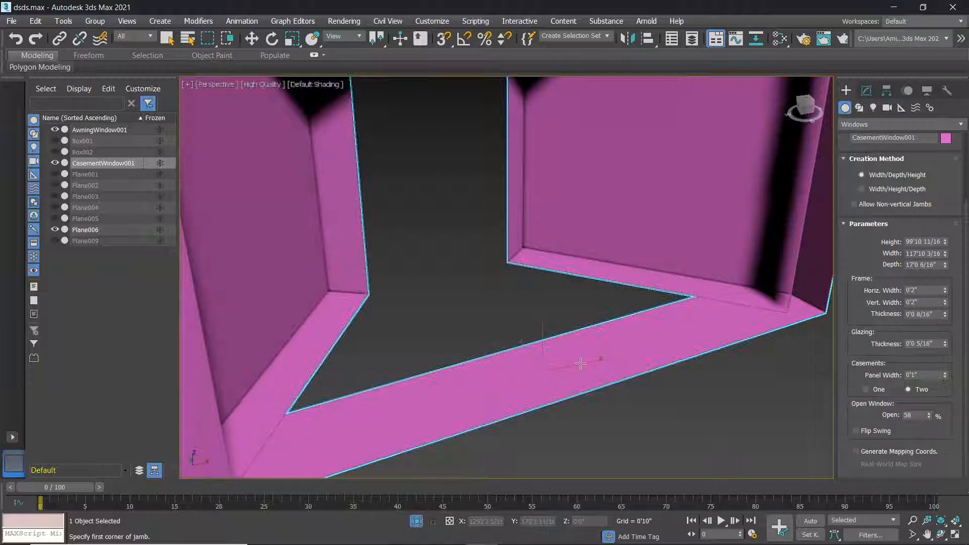
scroll(580, 363, "down", 8)
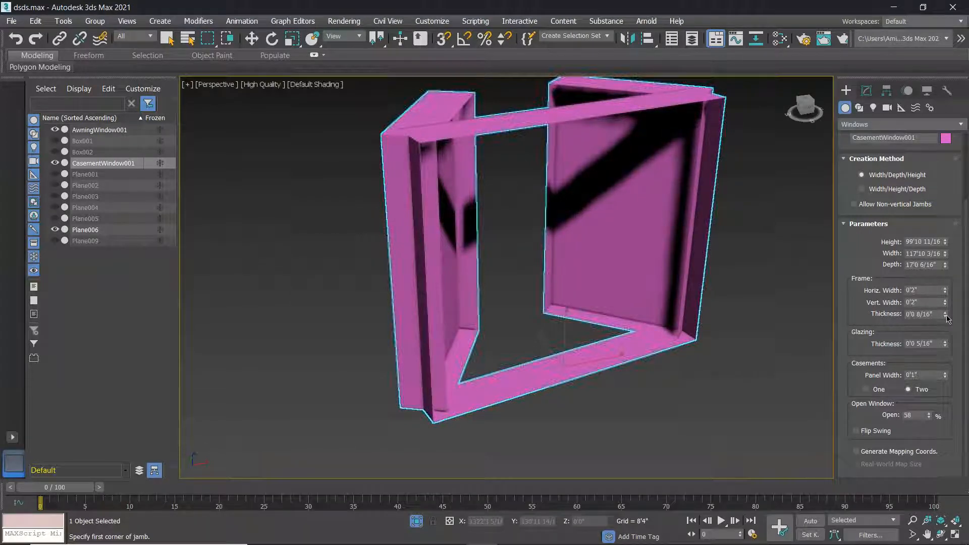
mouse_move(947, 315)
left_mouse_down()
mouse_move(946, 333)
mouse_move(945, 298)
mouse_move(946, 312)
left_mouse_up()
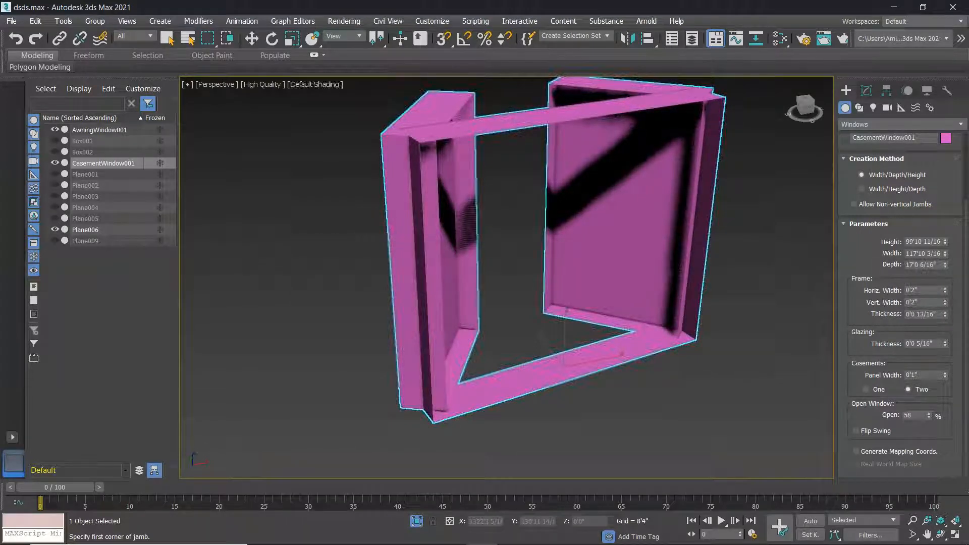
left_click_drag(946, 347, 946, 354)
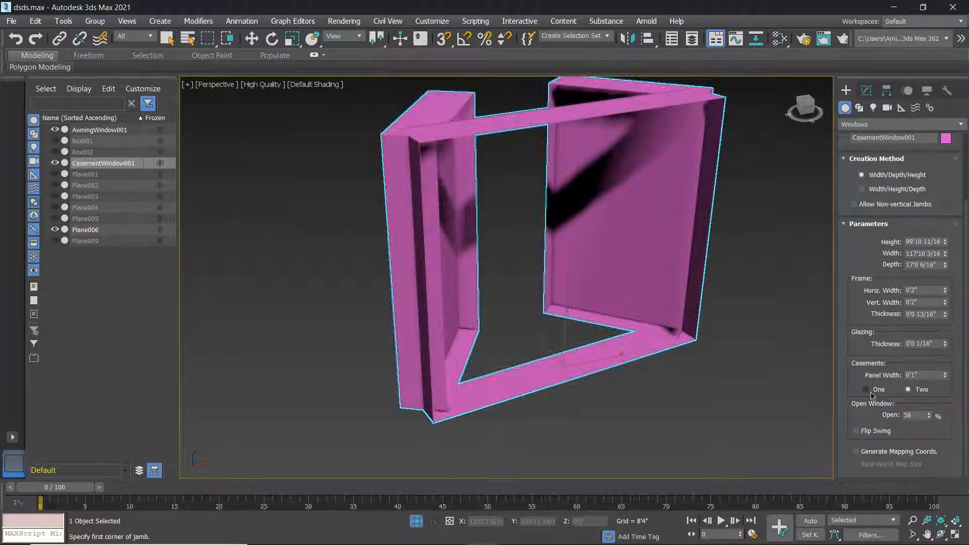
Set the casement Panel Width to 1'2 1/16".
left_click(925, 376)
left_click_drag(946, 379, 937, 429)
scroll(449, 339, "up", 4)
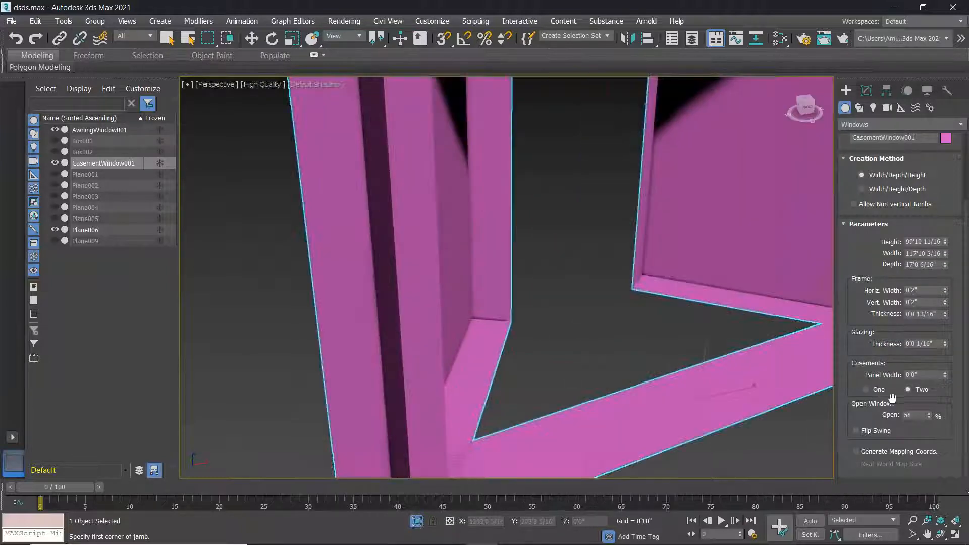
left_click_drag(946, 378, 4, 325)
scroll(656, 292, "up", 5)
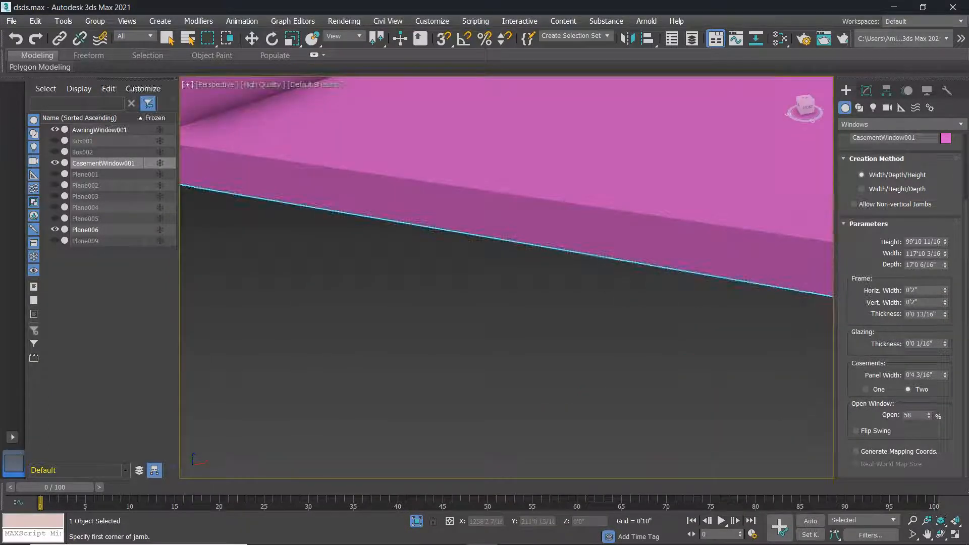
scroll(805, 341, "down", 3)
scroll(725, 310, "up", 3)
middle_click_drag(674, 315, 470, 318)
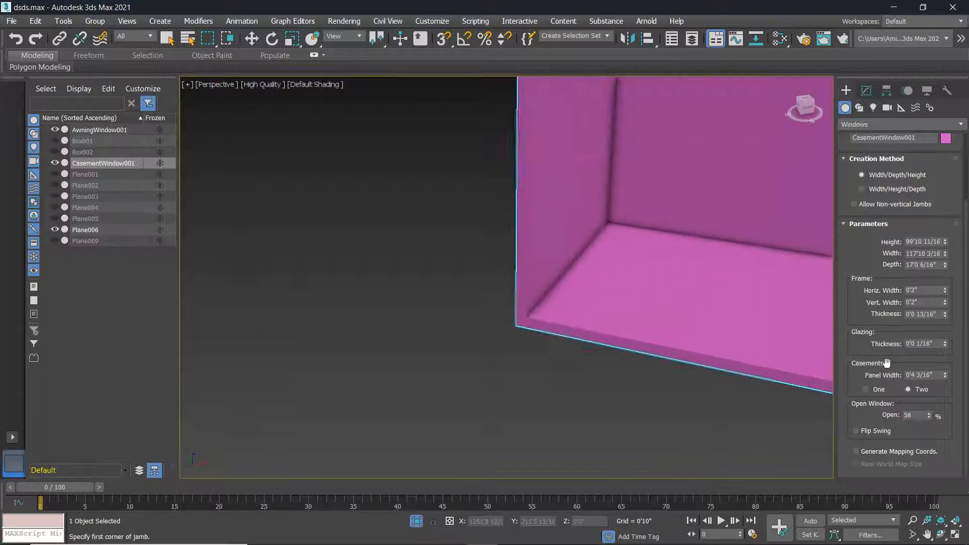
left_click_drag(945, 376, 931, 253)
scroll(507, 273, "down", 4)
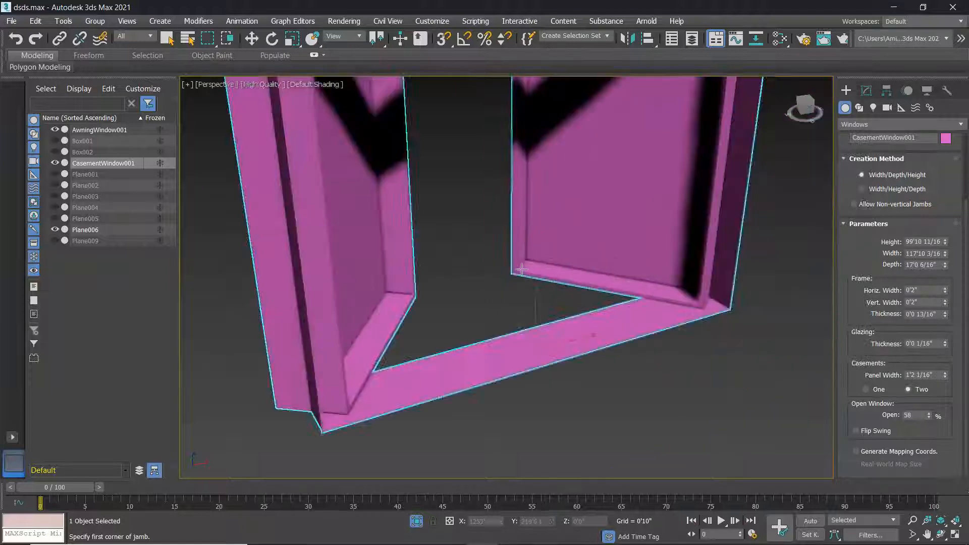
scroll(633, 277, "down", 3)
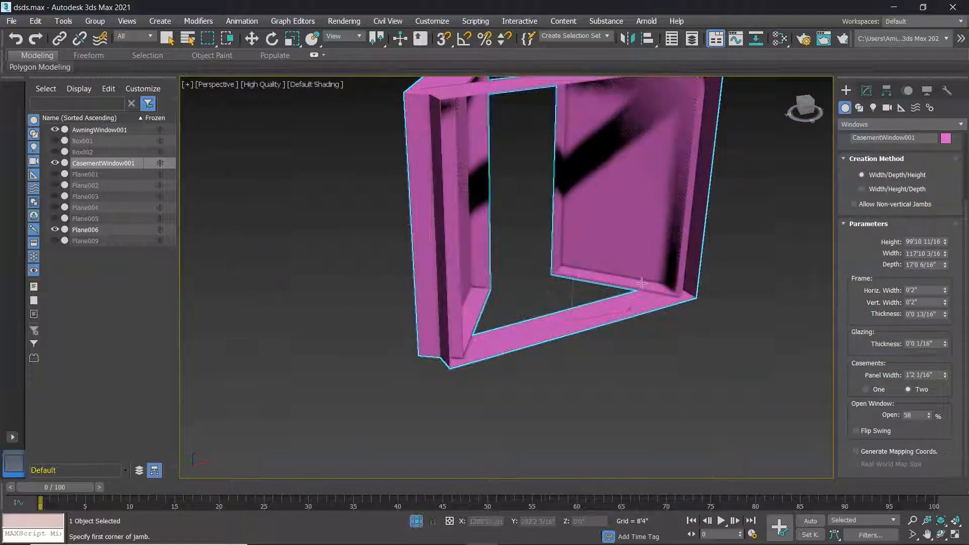
scroll(683, 311, "down", 4)
scroll(683, 310, "up", 4)
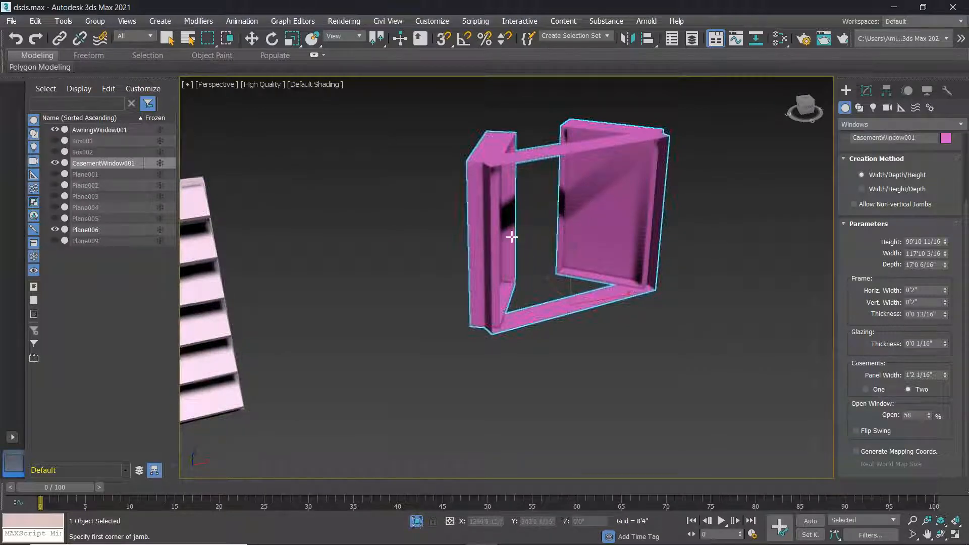
Turn on Flip Swing to reverse the panels, then cancel an unfinished second casement.
left_click(862, 435)
scroll(662, 272, "up", 5)
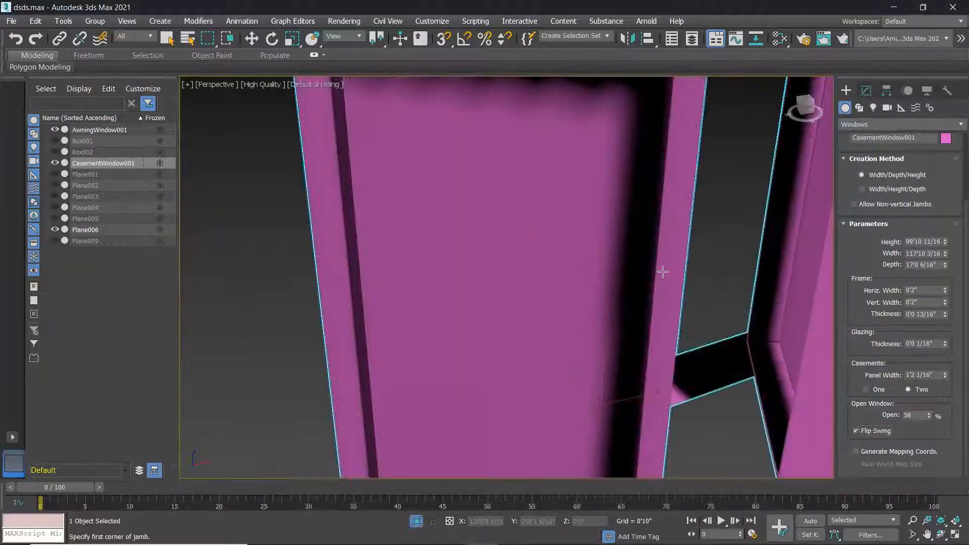
scroll(684, 320, "down", 5)
scroll(683, 320, "up", 4)
scroll(720, 328, "down", 4)
middle_click_drag(720, 328, 606, 329)
scroll(645, 340, "down", 4)
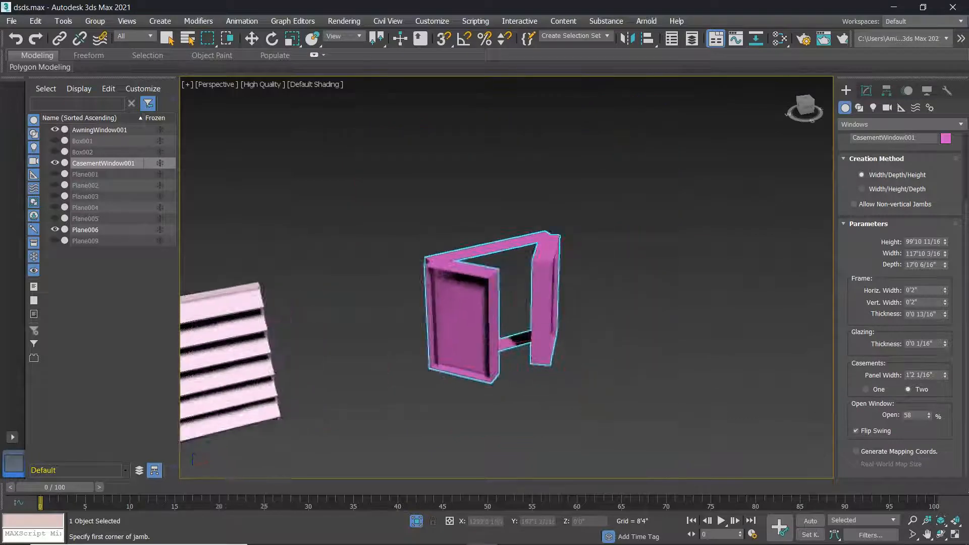
scroll(502, 339, "down", 4)
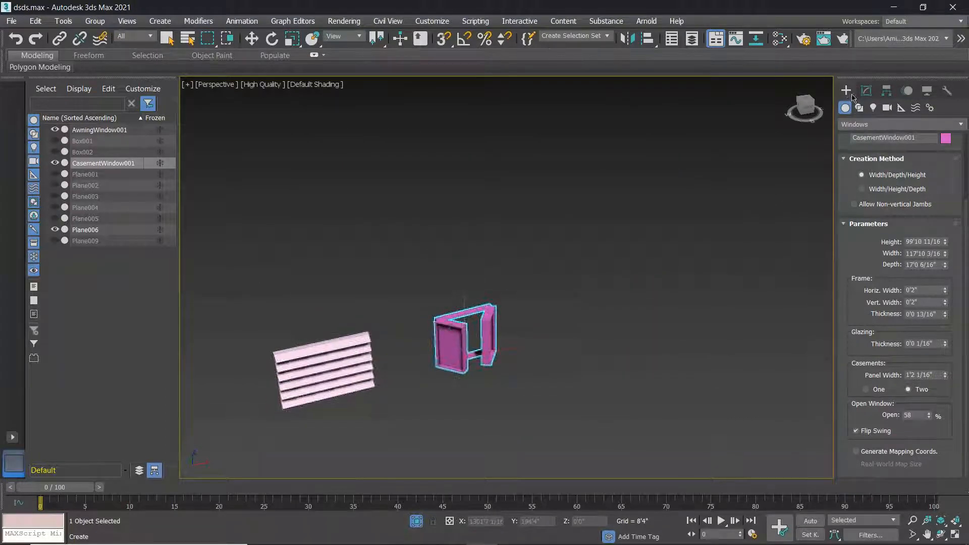
left_click(637, 260)
right_click(898, 215)
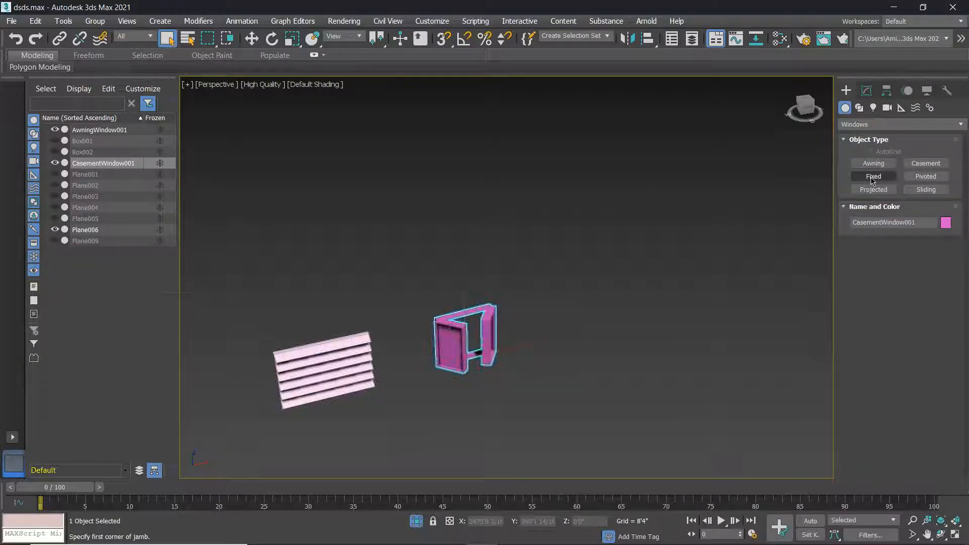
Draw a fixed window about 136'2 6/16" wide and 122'6 9/16" high.
left_click(873, 176)
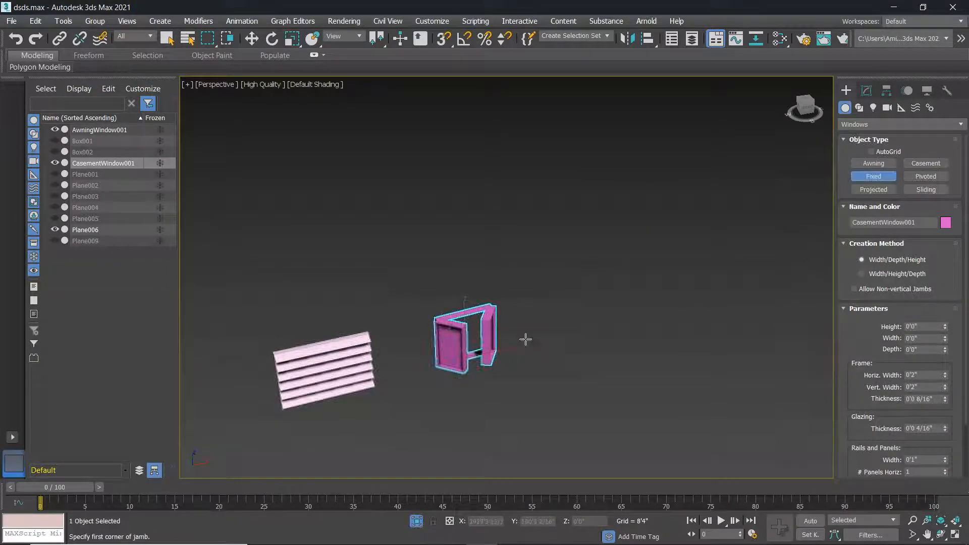
scroll(553, 342, "up", 2)
left_click_drag(551, 345, 635, 323)
left_click(643, 327)
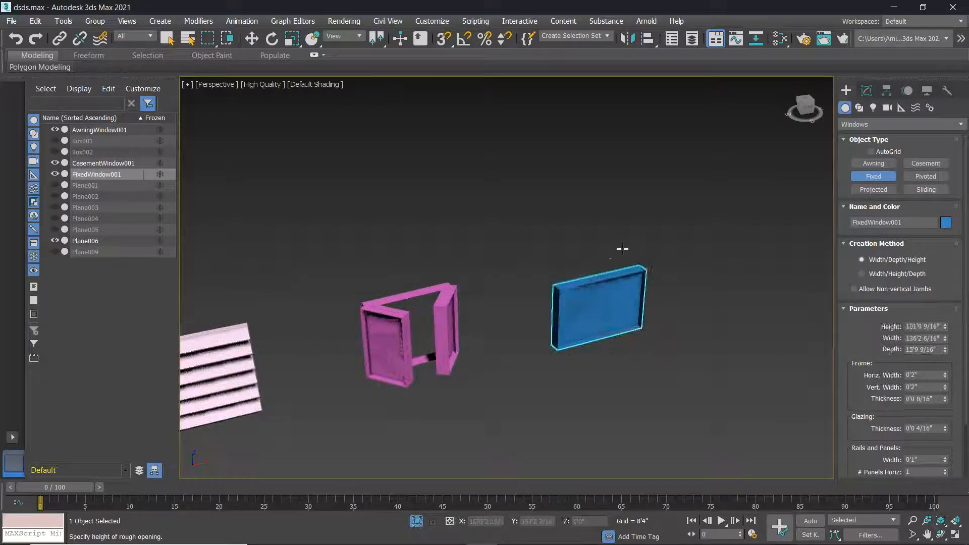
left_click(623, 244)
Raise the fixed window's Glazing Thickness to 0'2 7/16".
middle_click_drag(652, 319, 762, 361, "alt")
scroll(904, 328, "down", 1)
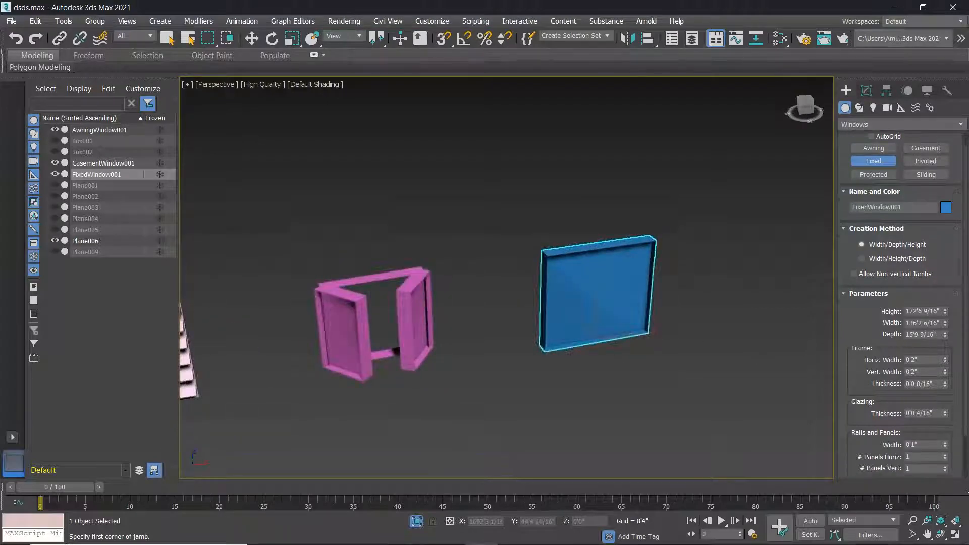
scroll(586, 305, "up", 3)
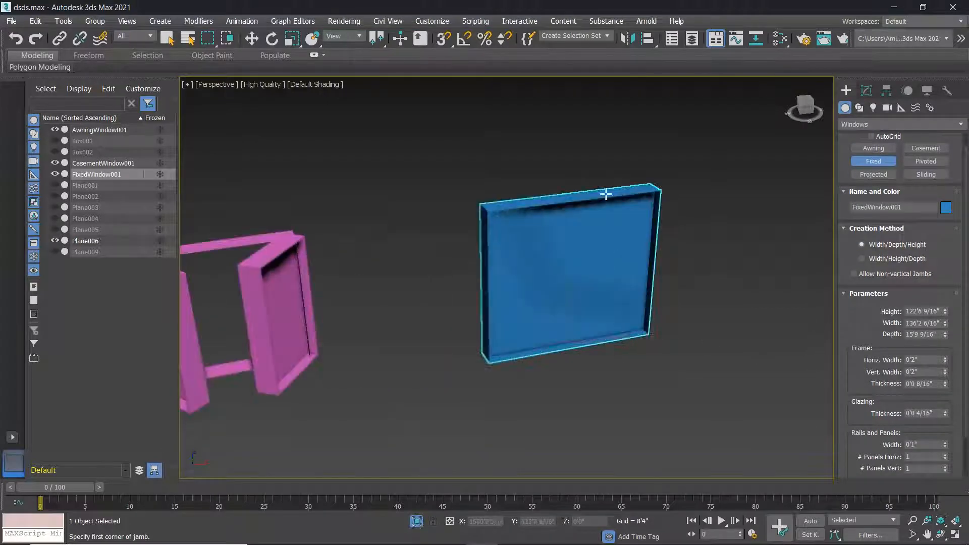
scroll(768, 360, "up", 5)
scroll(843, 358, "down", 1)
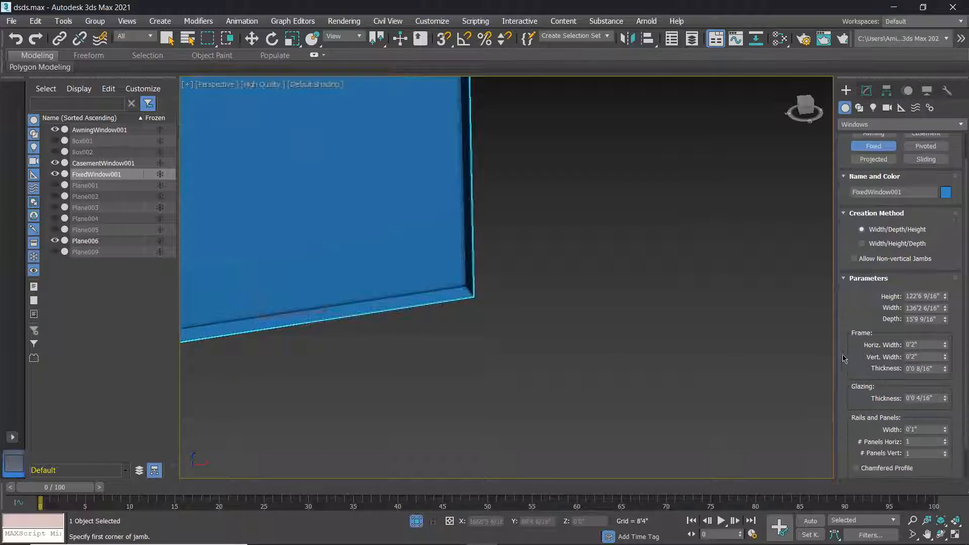
scroll(309, 246, "up", 2)
scroll(312, 236, "up", 2)
scroll(333, 248, "down", 3)
middle_click_drag(364, 258, 498, 294)
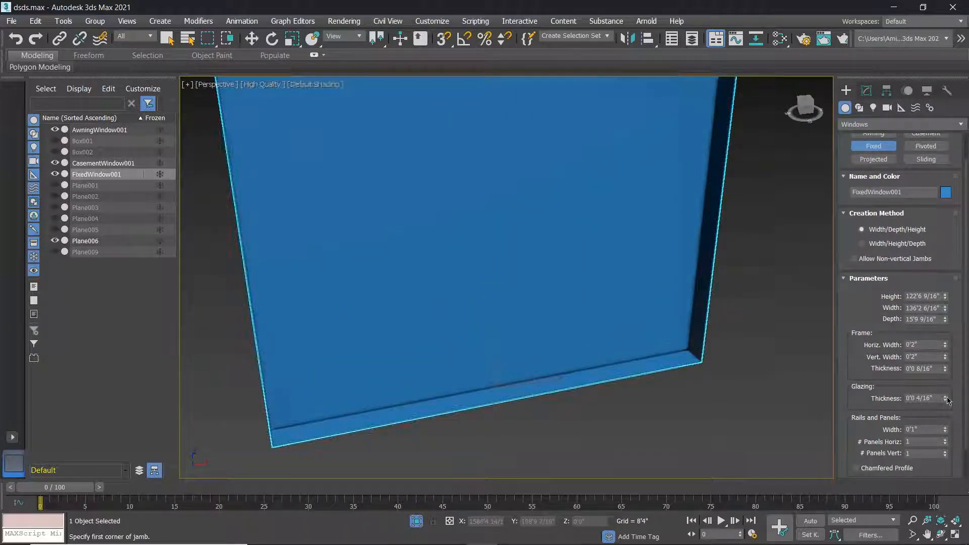
mouse_move(930, 306)
left_mouse_down()
mouse_move(933, 325)
mouse_move(922, 311)
left_mouse_up()
left_click_drag(906, 255, 924, 287)
scroll(874, 429, "down", 2)
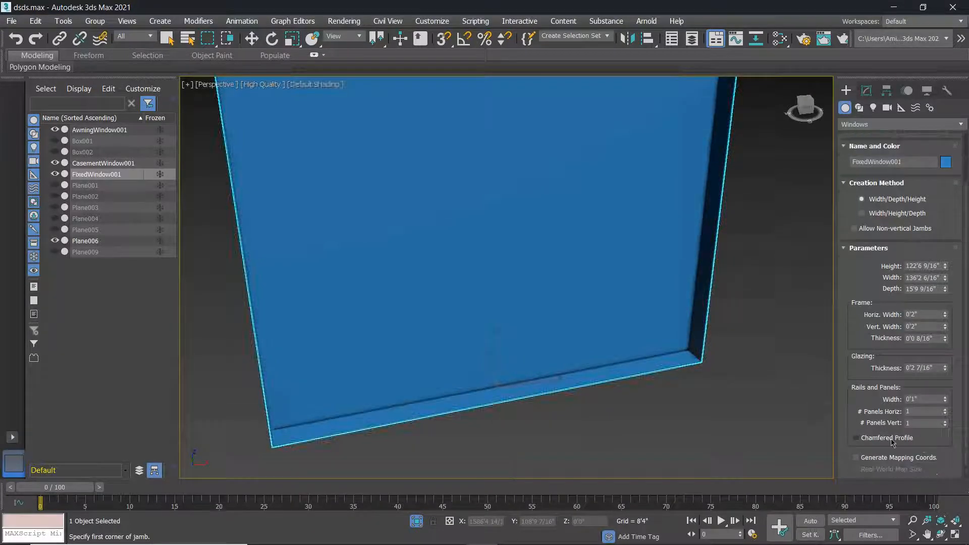
Set # Panels Horiz and # Panels Vert on FixedWindow001 both to 7.
scroll(476, 306, "down", 3)
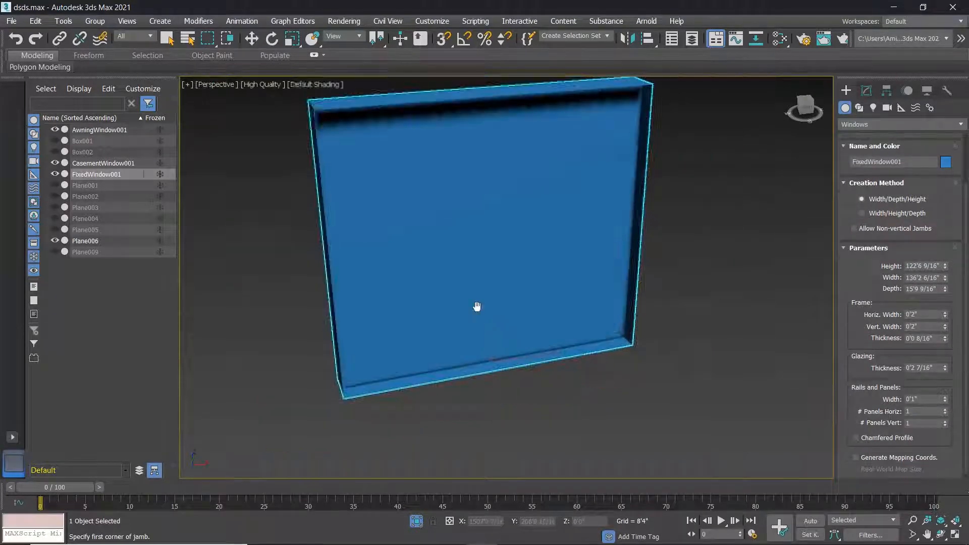
mouse_move(945, 414)
left_mouse_down()
mouse_move(945, 390)
mouse_move(947, 400)
left_mouse_up()
scroll(427, 261, "up", 5)
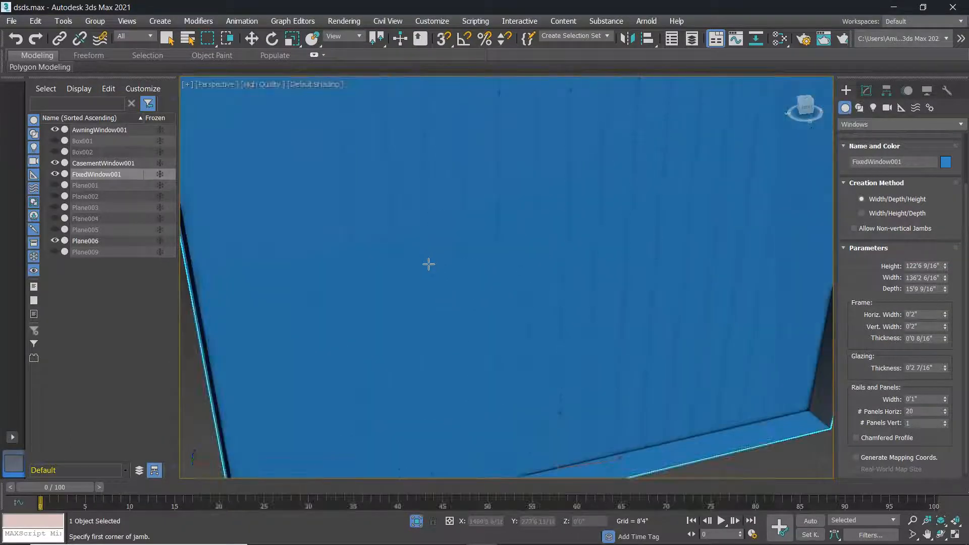
scroll(429, 276, "up", 4)
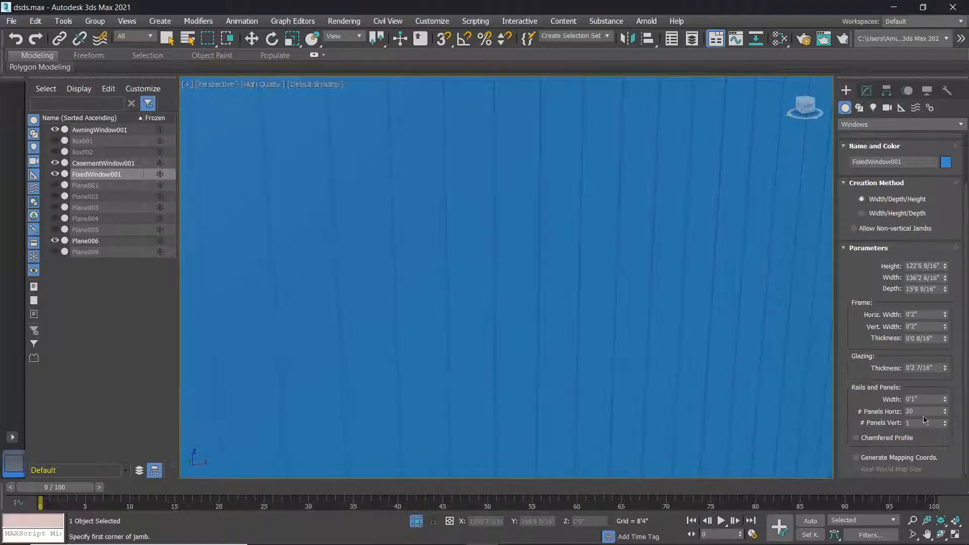
mouse_move(944, 415)
left_mouse_down()
mouse_move(947, 406)
mouse_move(948, 420)
left_mouse_up()
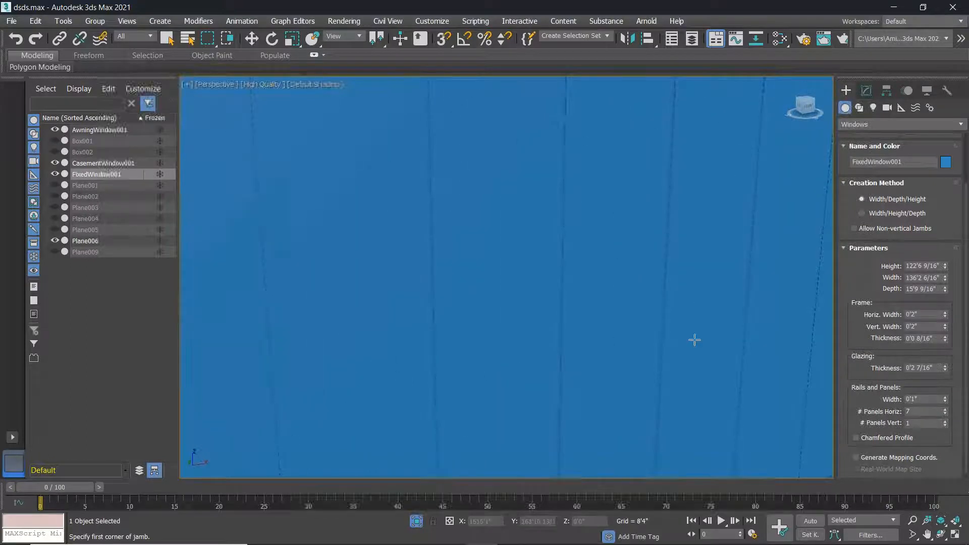
scroll(694, 340, "down", 5)
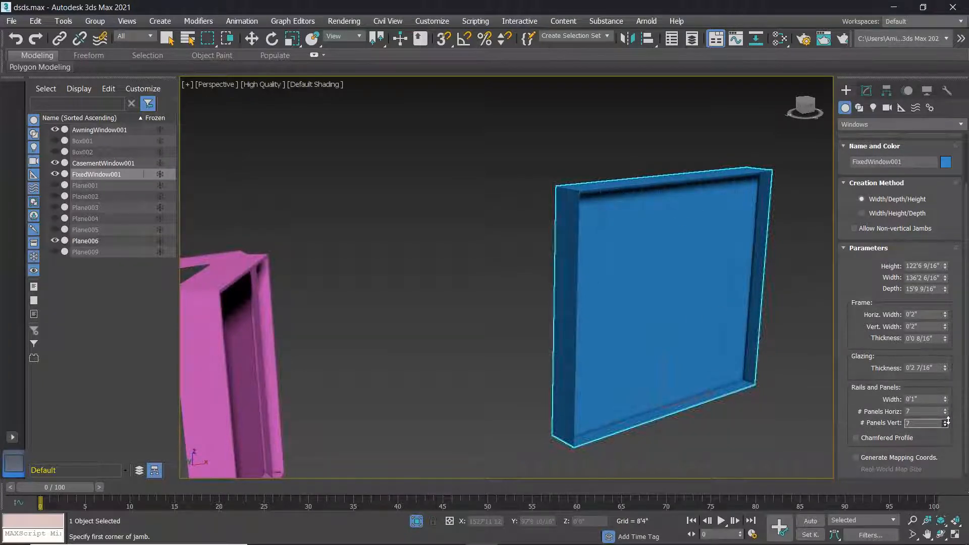
scroll(601, 318, "up", 5)
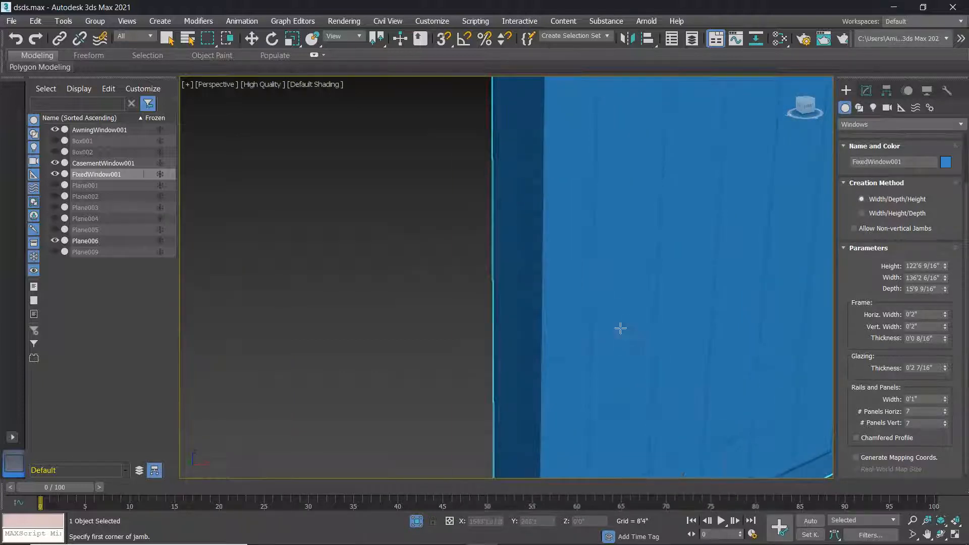
scroll(621, 329, "down", 5)
scroll(617, 324, "up", 8)
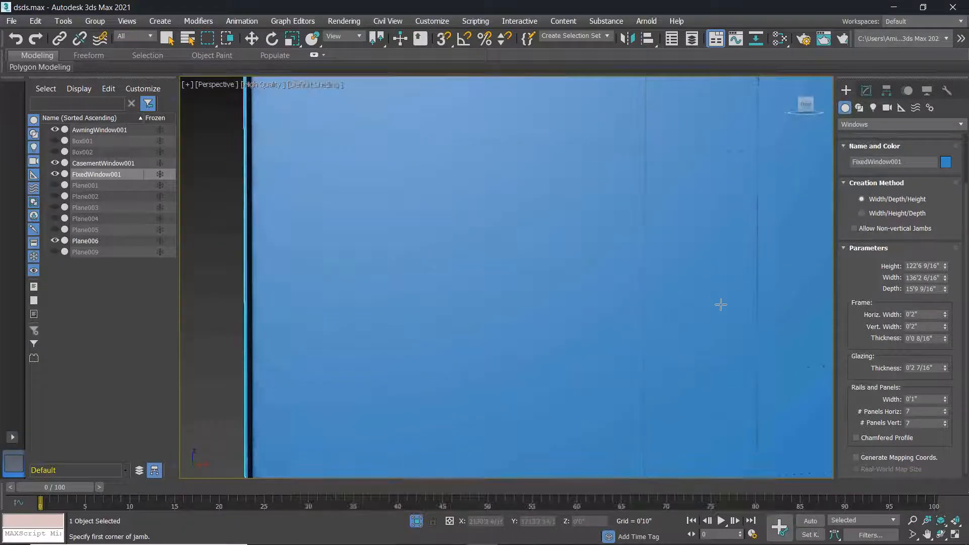
Raise the fixed window's Glazing Thickness to 2'5 14/16".
middle_click_drag(709, 324, 725, 334, "alt")
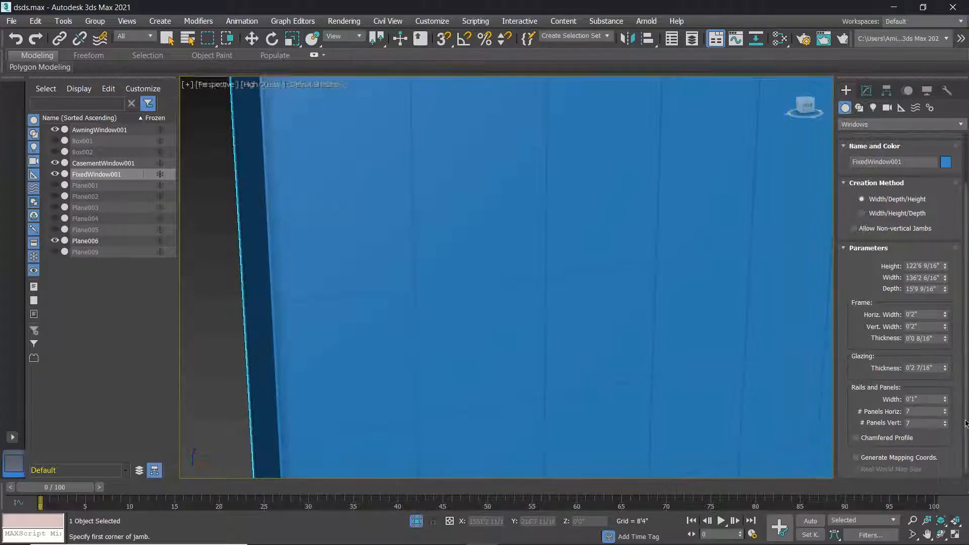
scroll(909, 459, "down", 1)
scroll(890, 402, "up", 2)
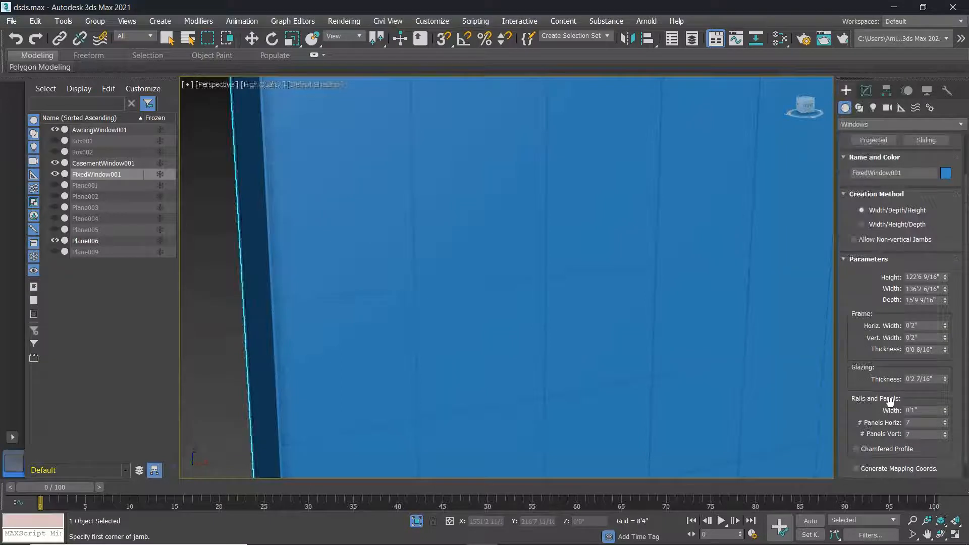
left_click_drag(946, 378, 944, 296)
scroll(562, 294, "up", 5)
scroll(504, 320, "up", 6)
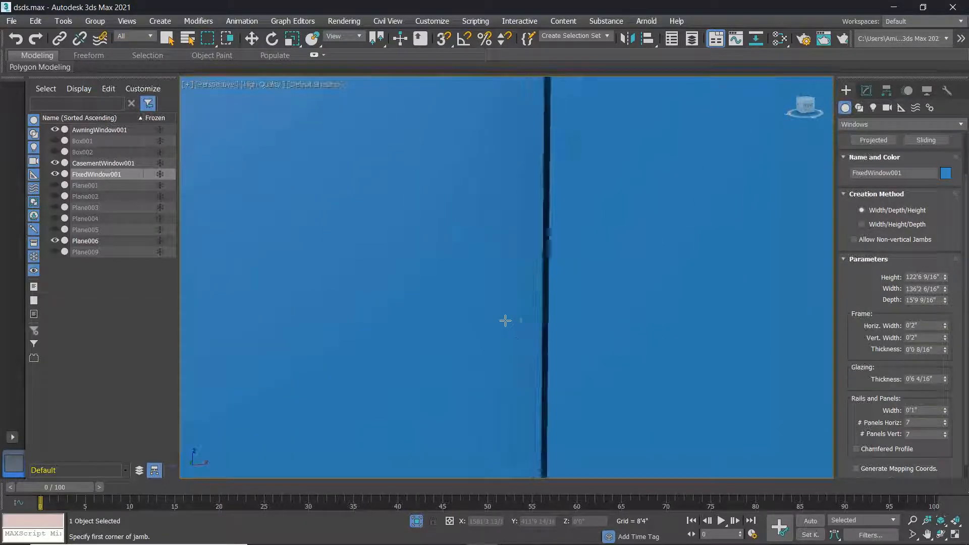
left_click_drag(945, 381, 913, 189)
scroll(667, 271, "down", 4)
scroll(681, 300, "down", 2)
scroll(731, 308, "up", 2)
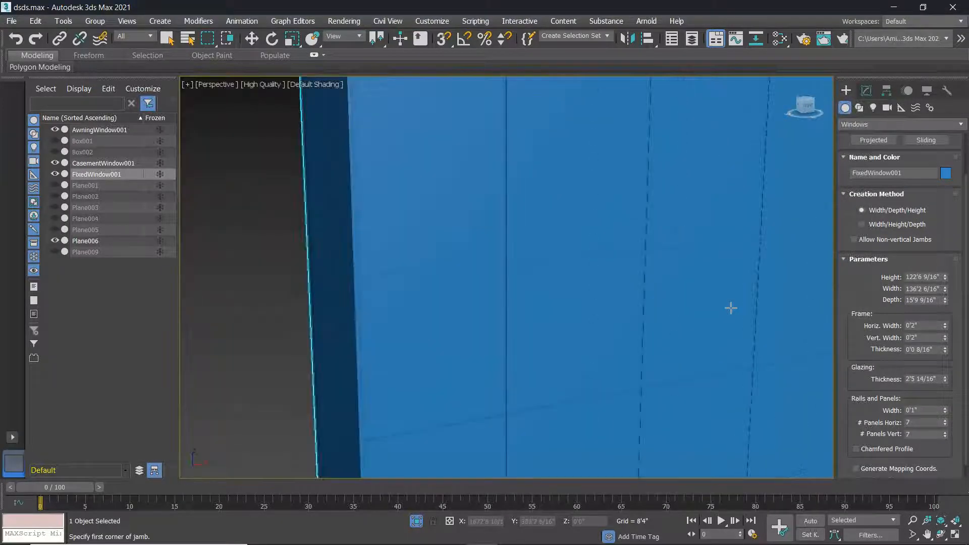
scroll(733, 309, "up", 2)
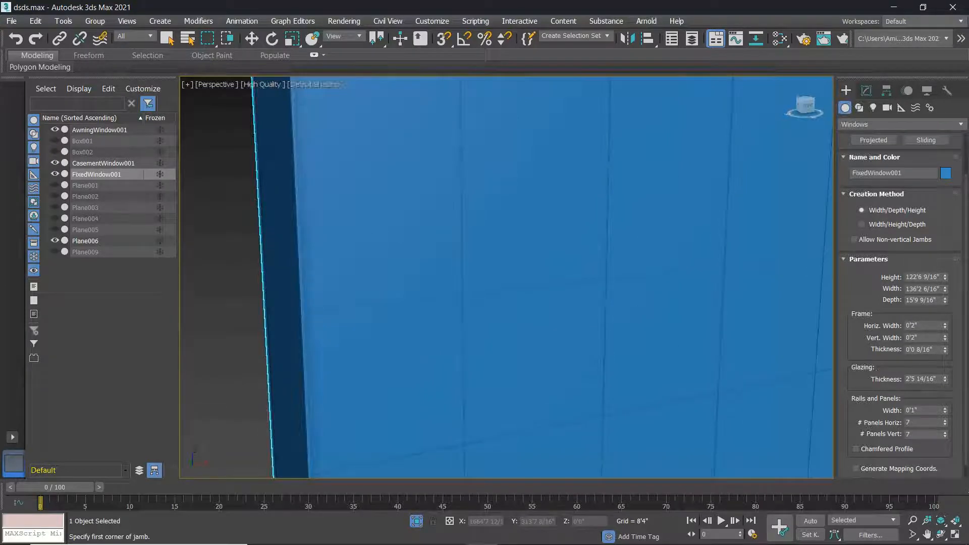
scroll(869, 382, "down", 1)
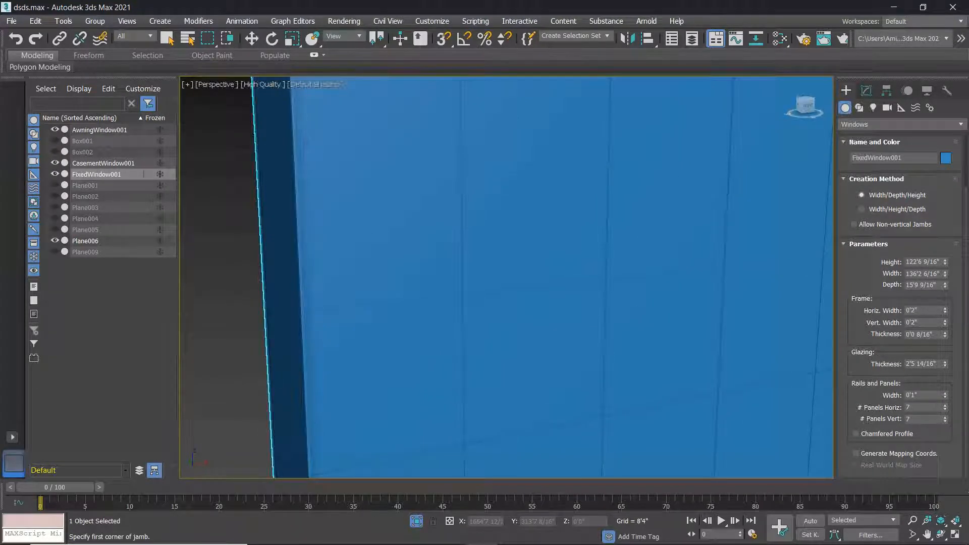
Widen the rails between panels to 1'6 5/16".
left_click_drag(946, 397, 950, 164)
scroll(731, 262, "down", 6)
scroll(731, 262, "up", 10)
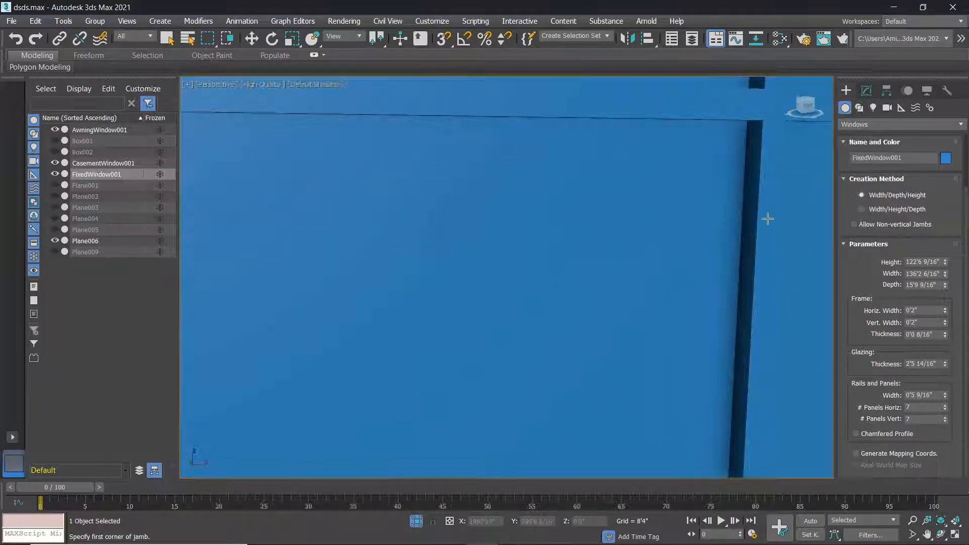
scroll(768, 219, "down", 3)
middle_click_drag(765, 220, 671, 277)
scroll(649, 267, "up", 3)
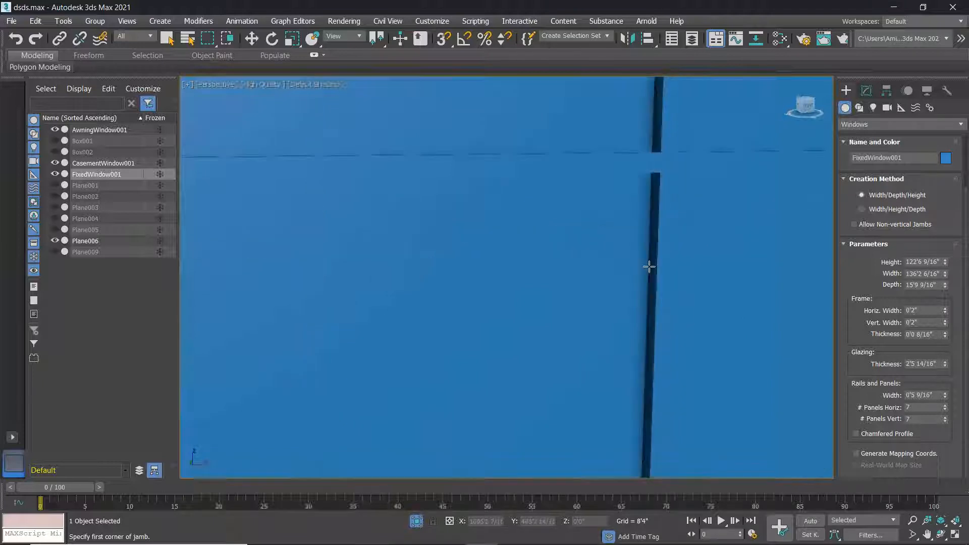
left_click_drag(947, 397, 945, 283)
scroll(731, 288, "down", 6)
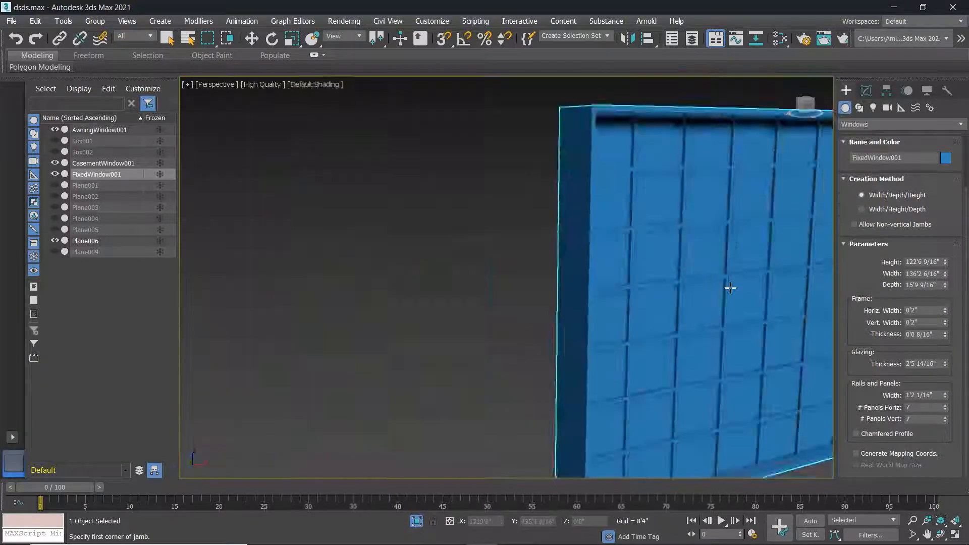
scroll(731, 287, "down", 8)
scroll(643, 301, "up", 5)
mouse_move(948, 398)
left_mouse_down()
mouse_move(946, 302)
mouse_move(949, 381)
left_mouse_up()
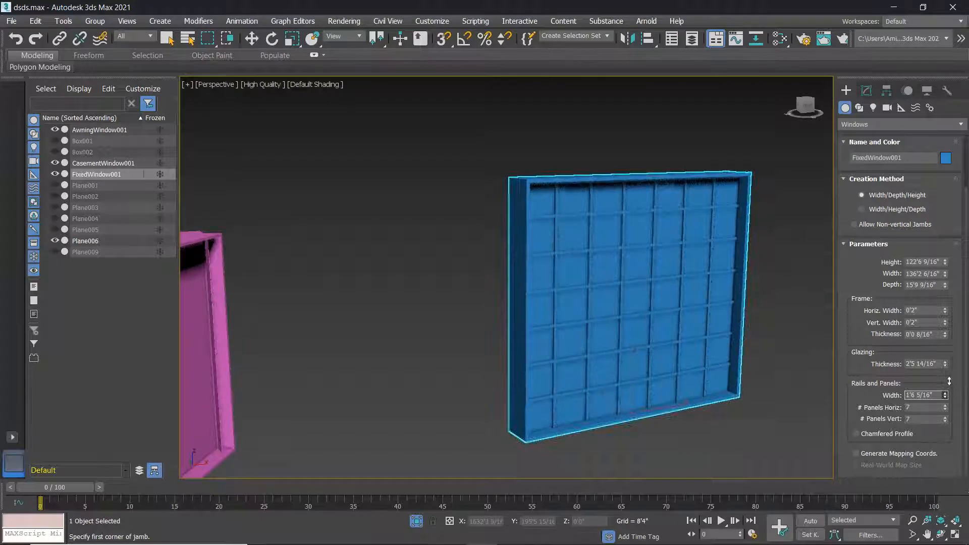
Set Frame Thickness to 0'1 1/16" and lower Horiz. Width to 0'1 3/16".
left_click(946, 336)
left_click_drag(947, 379, 942, 313)
left_click_drag(945, 311, 954, 324)
scroll(530, 296, "up", 2)
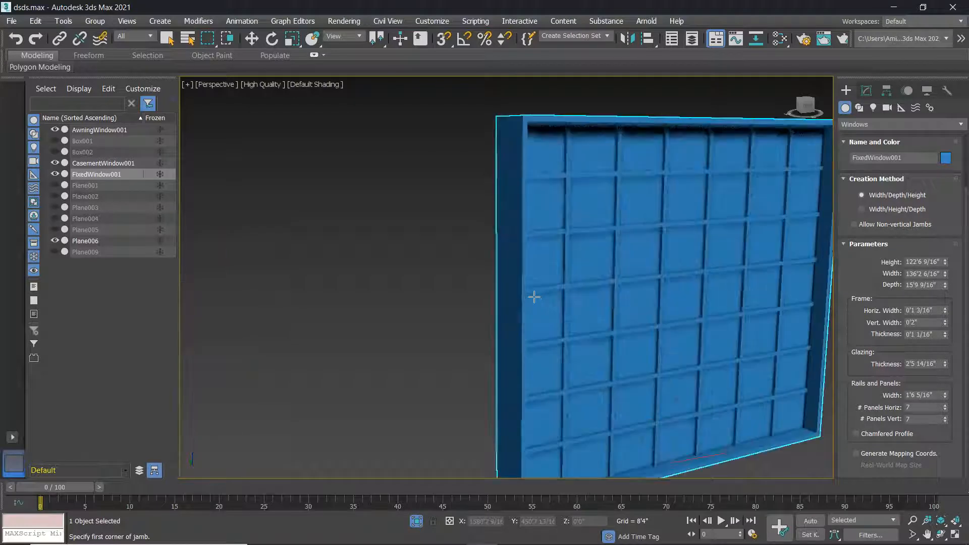
scroll(552, 320, "down", 8)
scroll(564, 341, "down", 3)
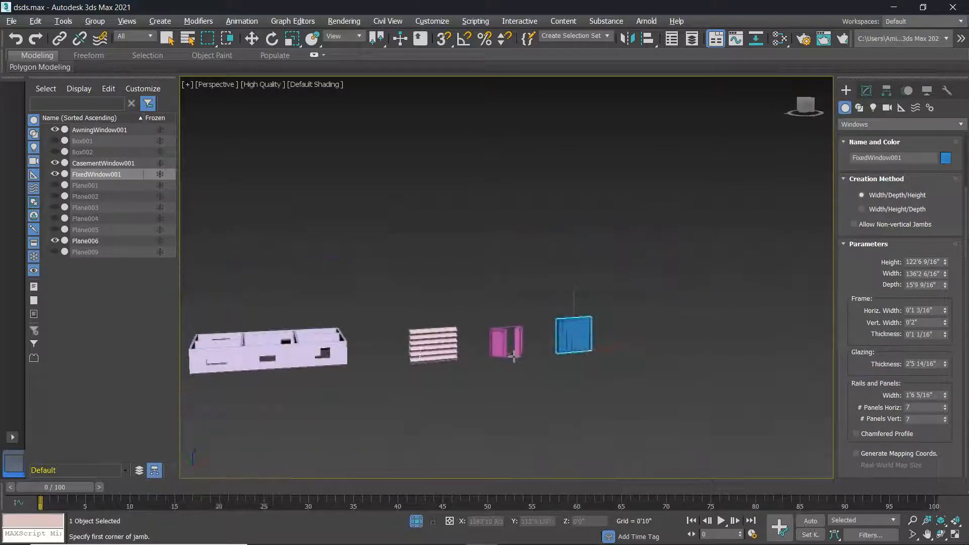
scroll(419, 352, "up", 5)
scroll(551, 360, "down", 2)
scroll(608, 335, "up", 4)
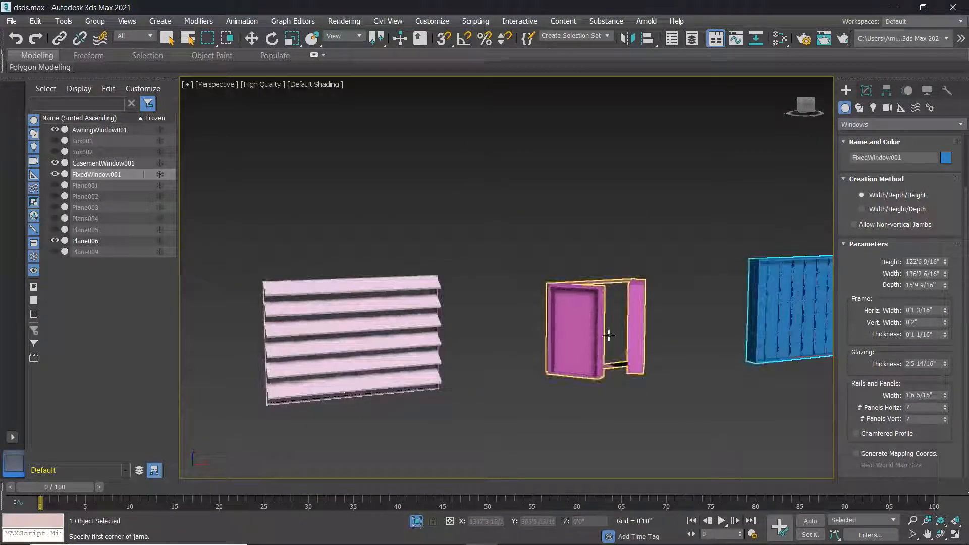
scroll(627, 315, "down", 2)
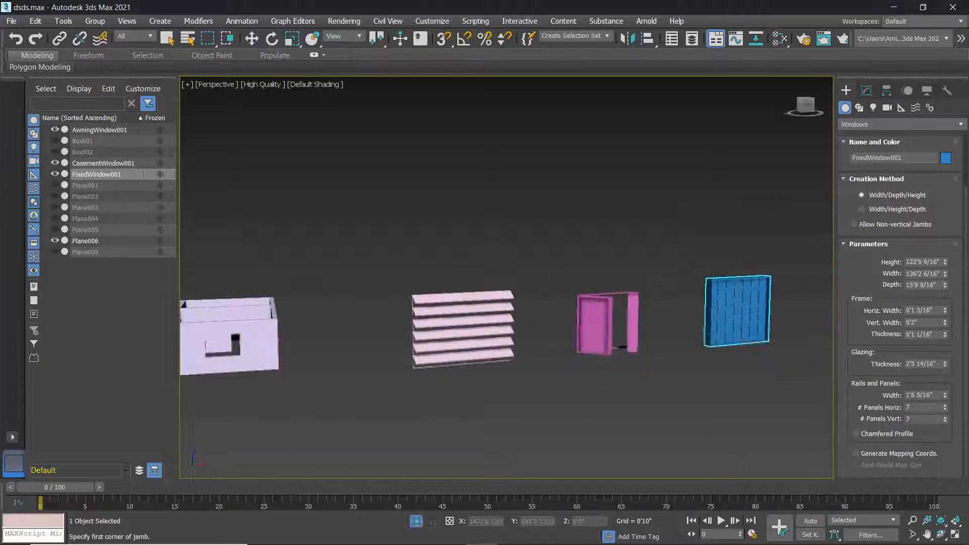
scroll(596, 323, "up", 5)
middle_click_drag(604, 318, 426, 315)
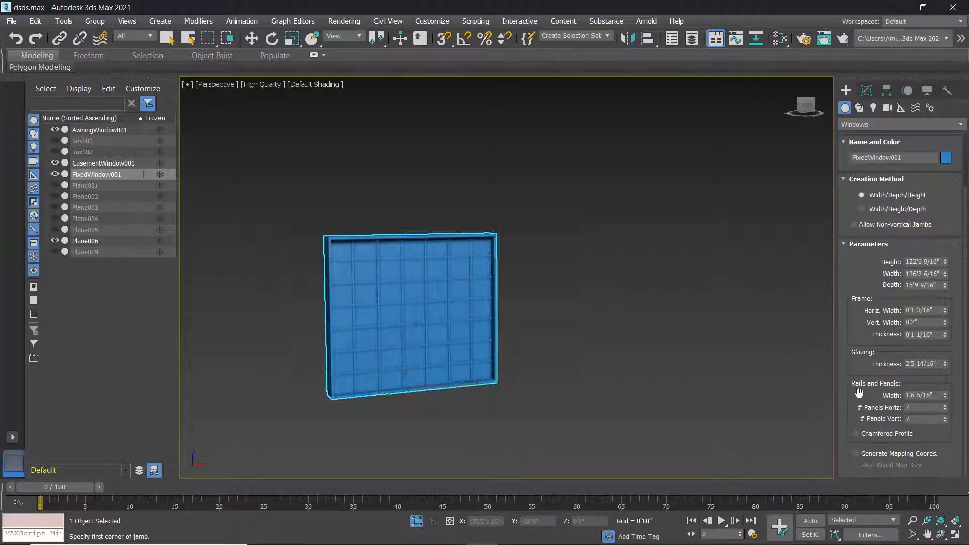
scroll(438, 350, "down", 3)
middle_click_drag(251, 352, 416, 357)
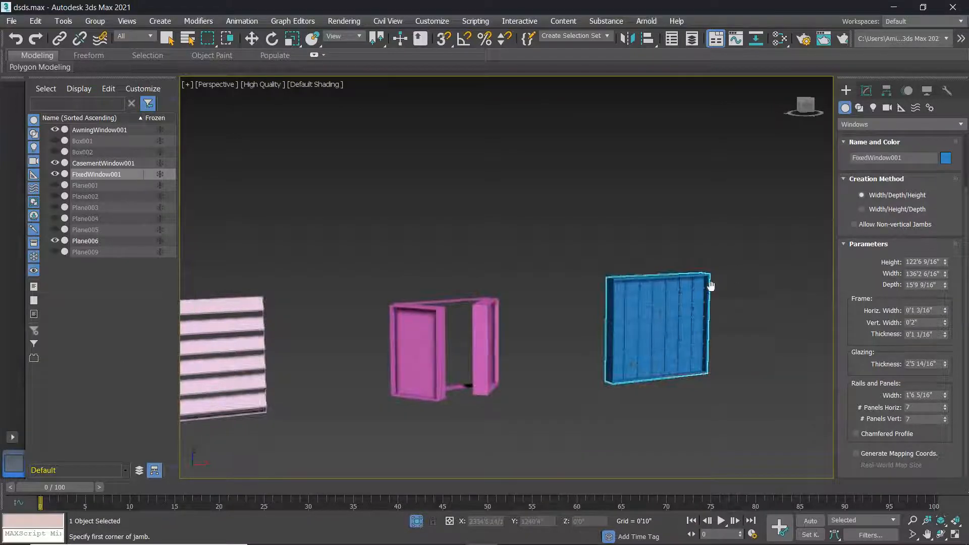
middle_click_drag(709, 283, 664, 306)
Stop making fixed windows and draw a sliding window in open space.
right_click(812, 211)
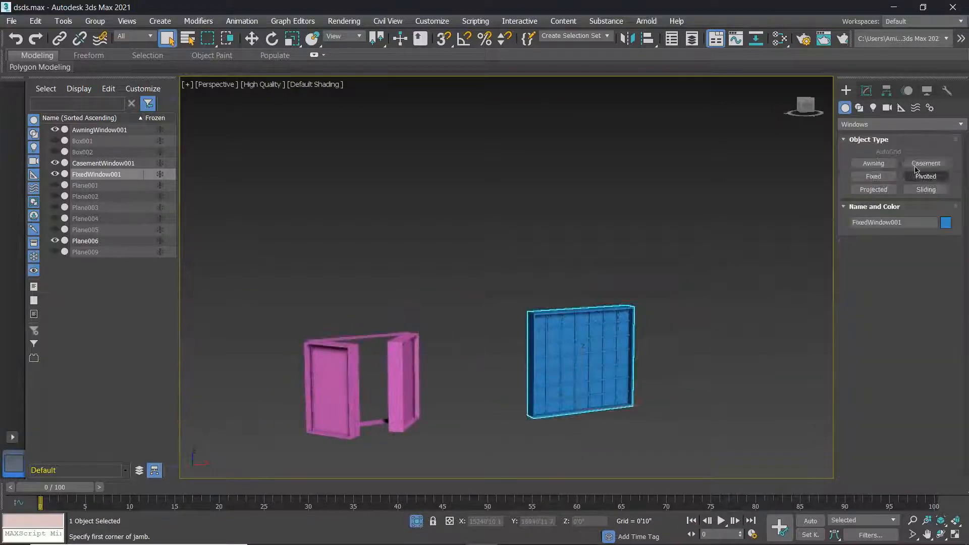
left_click(936, 190)
scroll(726, 359, "up", 4)
scroll(726, 359, "down", 2)
middle_click_drag(725, 359, 620, 298)
scroll(620, 298, "down", 2)
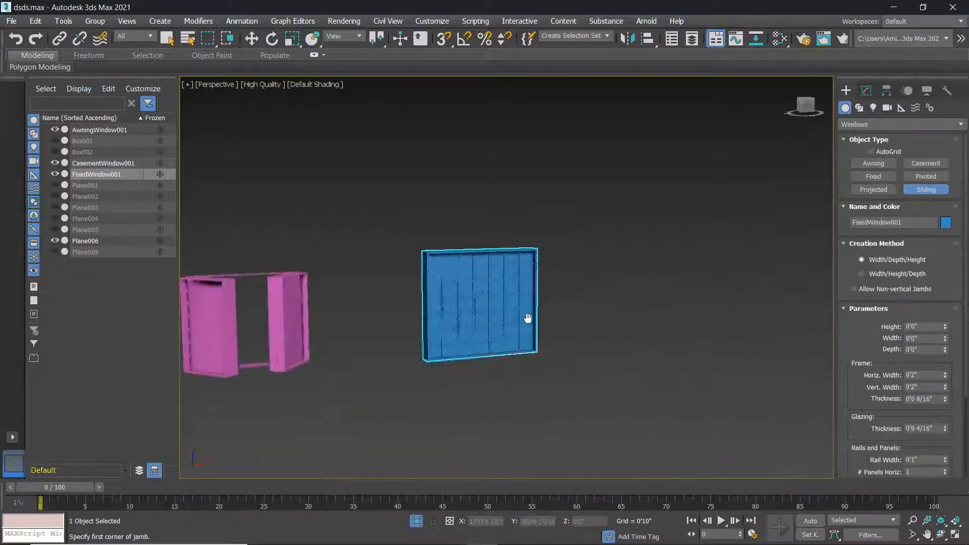
middle_click_drag(528, 318, 402, 311)
middle_click_drag(522, 340, 507, 329, "alt")
left_click_drag(506, 328, 647, 305)
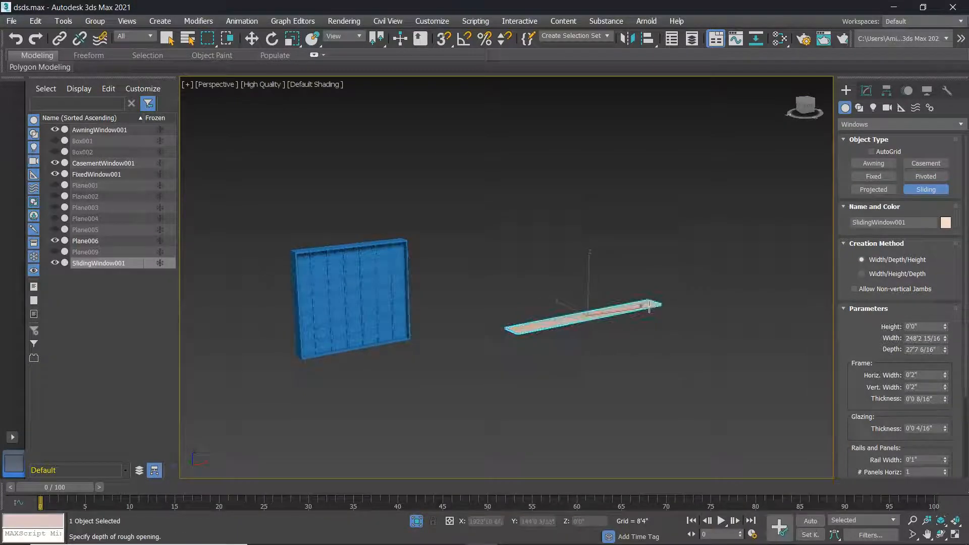
left_click(647, 300)
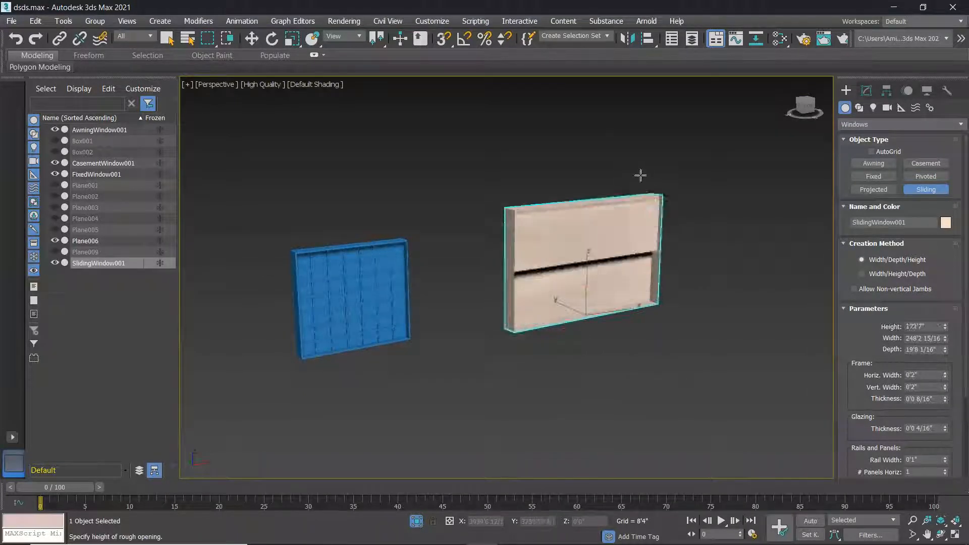
left_click(631, 277)
middle_click_drag(618, 308, 597, 207, "alt")
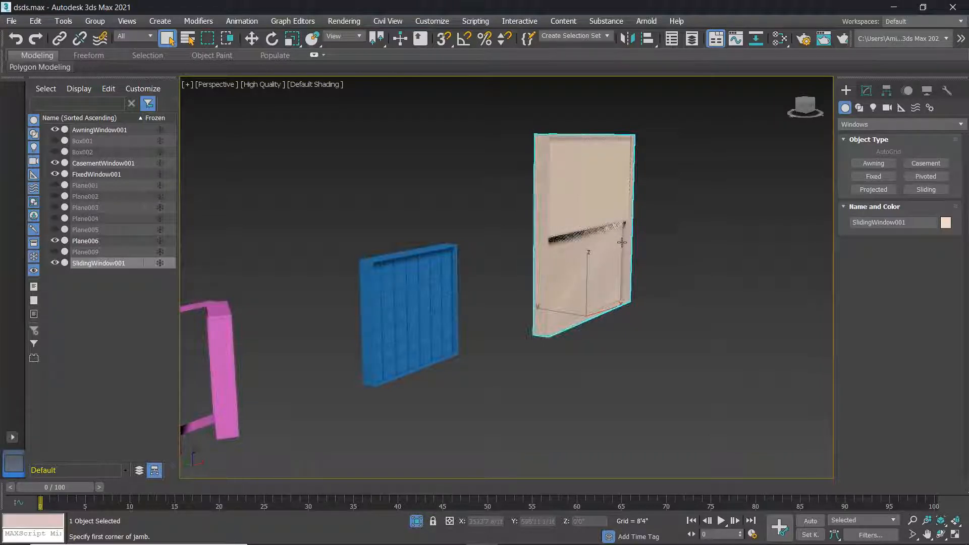
scroll(698, 234, "down", 5)
scroll(691, 256, "up", 3)
Draw another sliding window about 640 ft wide and raise its Height to 452'0 13/16".
left_click(909, 193)
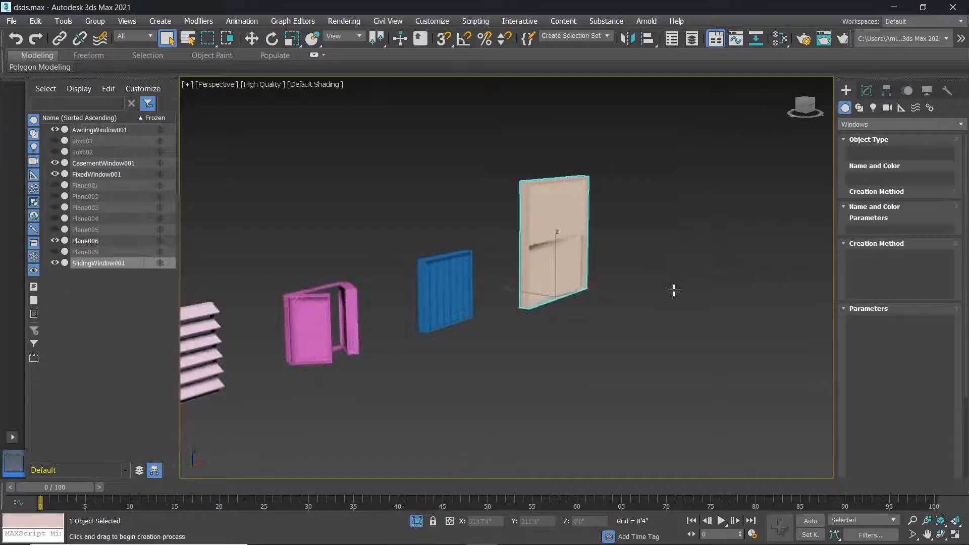
scroll(496, 340, "up", 3)
left_click_drag(481, 321, 587, 281)
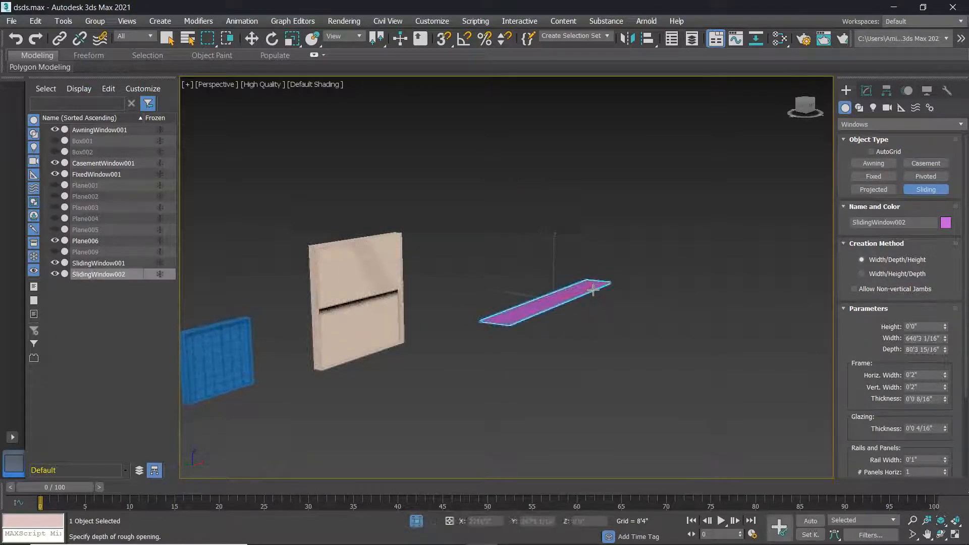
left_click(595, 285)
left_click(593, 147)
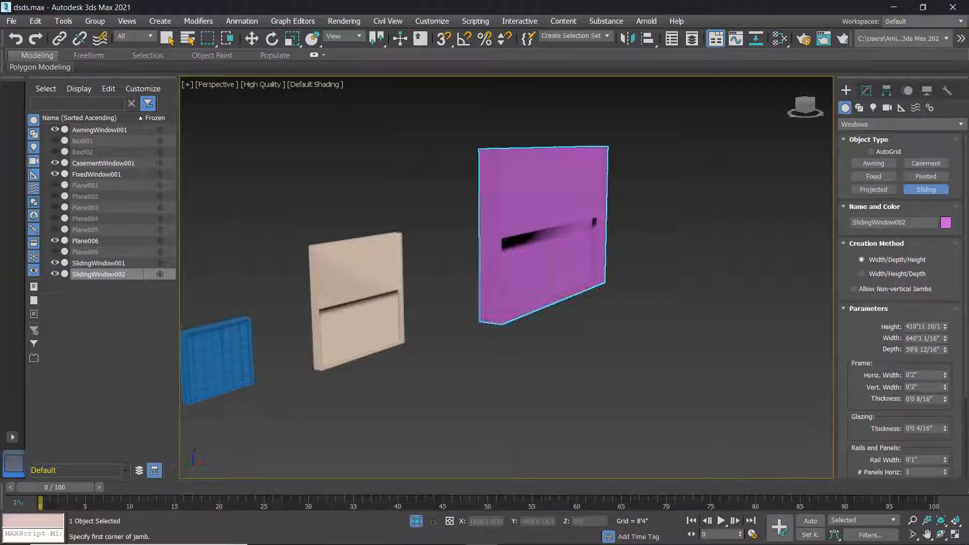
mouse_move(946, 329)
left_mouse_down()
mouse_move(946, 341)
mouse_move(947, 323)
left_mouse_up()
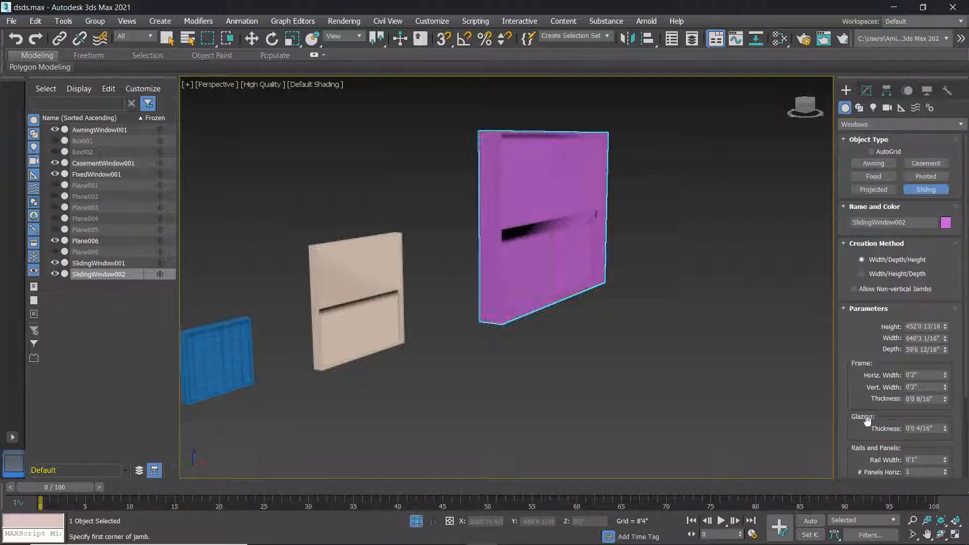
Set the sliding window's Glazing Thickness to 0'0 8/16".
left_click_drag(946, 431, 960, 474)
mouse_move(958, 421)
left_mouse_down()
mouse_move(948, 337)
mouse_move(950, 410)
left_mouse_up()
scroll(867, 448, "down", 1)
scroll(880, 445, "down", 1)
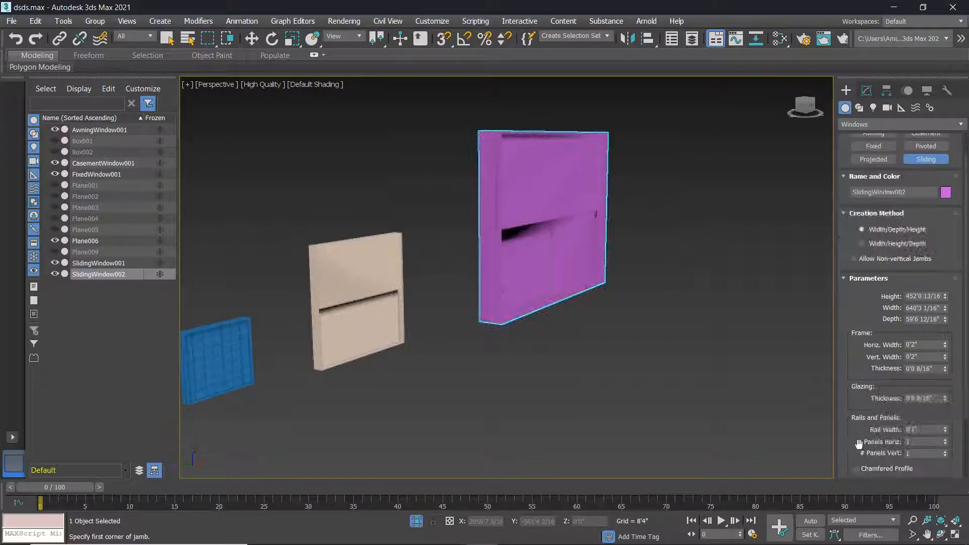
middle_click_drag(628, 318, 547, 246, "alt")
scroll(546, 228, "up", 2)
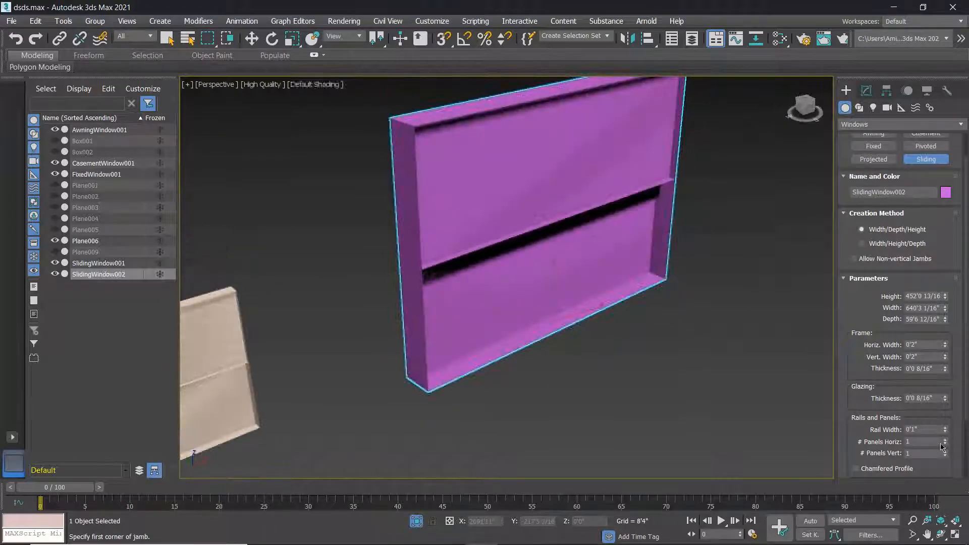
Set # Panels Horiz and Vert to 4.
left_click_drag(946, 443, 946, 393)
left_click_drag(946, 425, 946, 429)
scroll(514, 202, "up", 5)
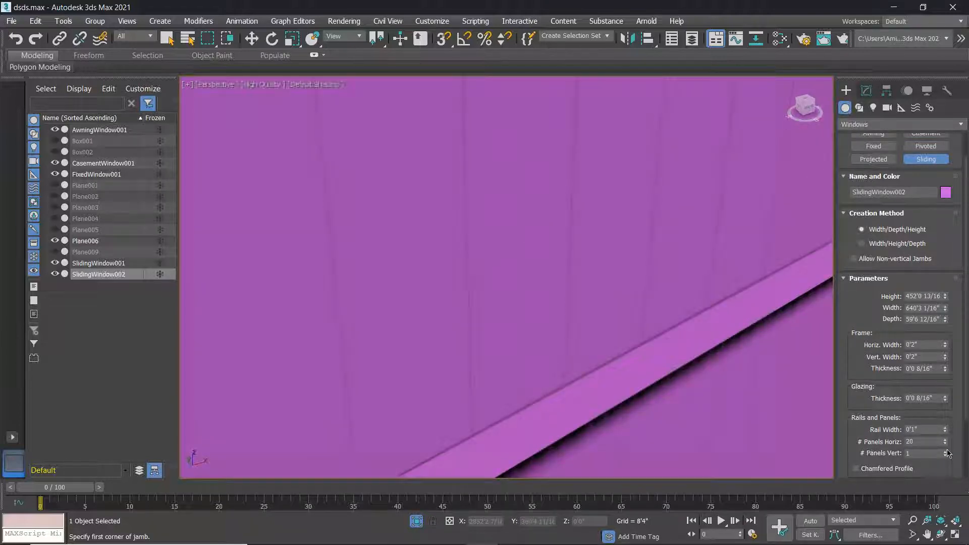
left_click_drag(947, 449, 945, 467)
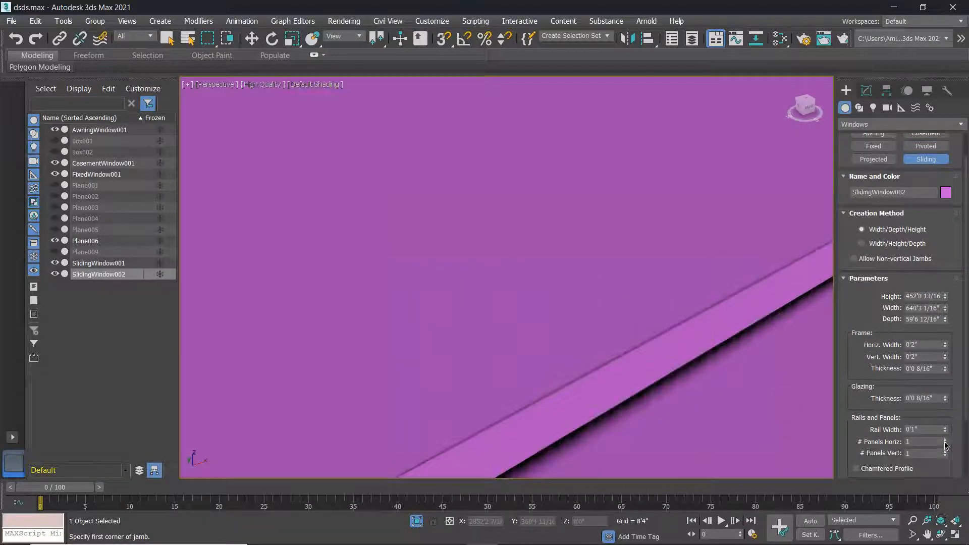
scroll(945, 434, "down", 2)
scroll(702, 386, "down", 5)
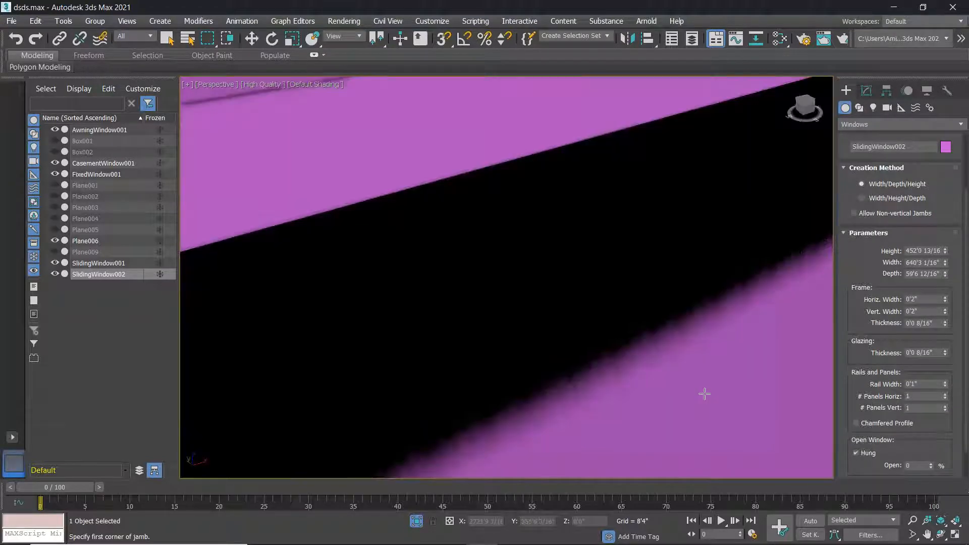
scroll(696, 371, "down", 3)
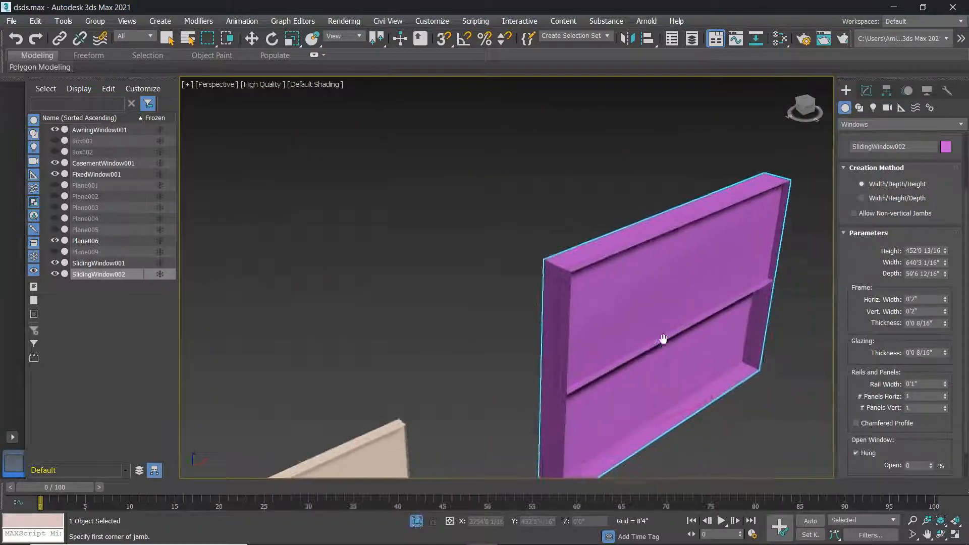
left_click(945, 395)
left_click(946, 395)
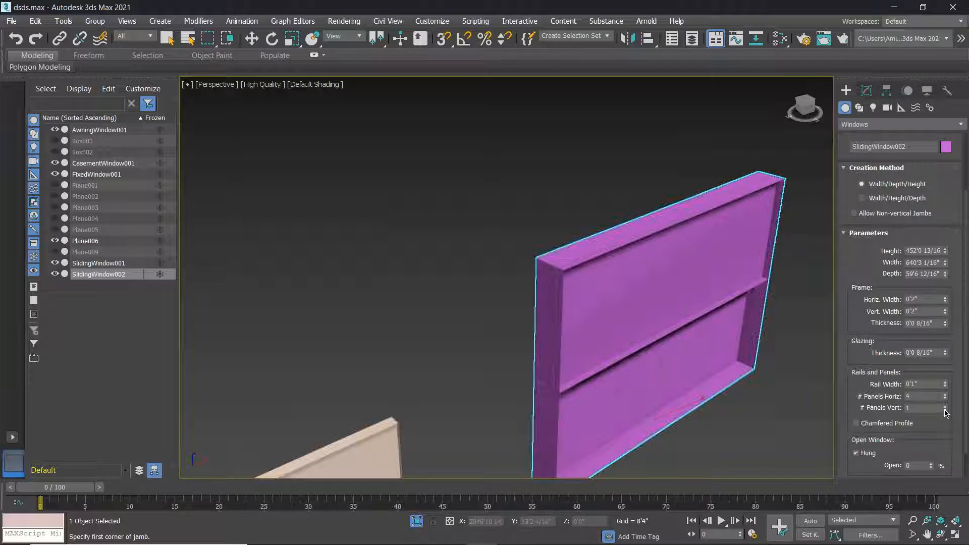
Widen the Rail Width to 5'10 14/16".
left_click_drag(946, 386, 944, 336)
left_click_drag(950, 223, 951, 212)
scroll(697, 245, "up", 10)
scroll(707, 307, "up", 5)
left_click_drag(946, 387, 946, 313)
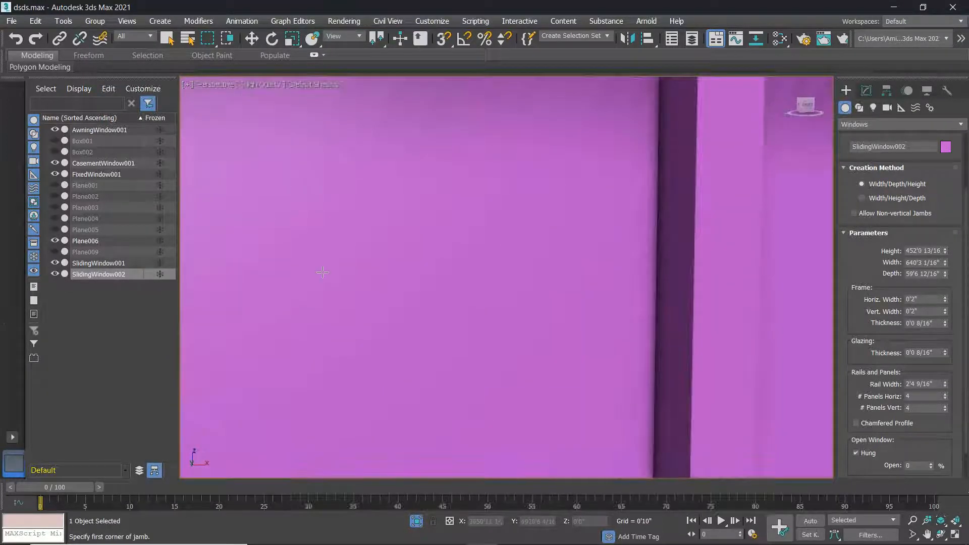
scroll(468, 270, "down", 15)
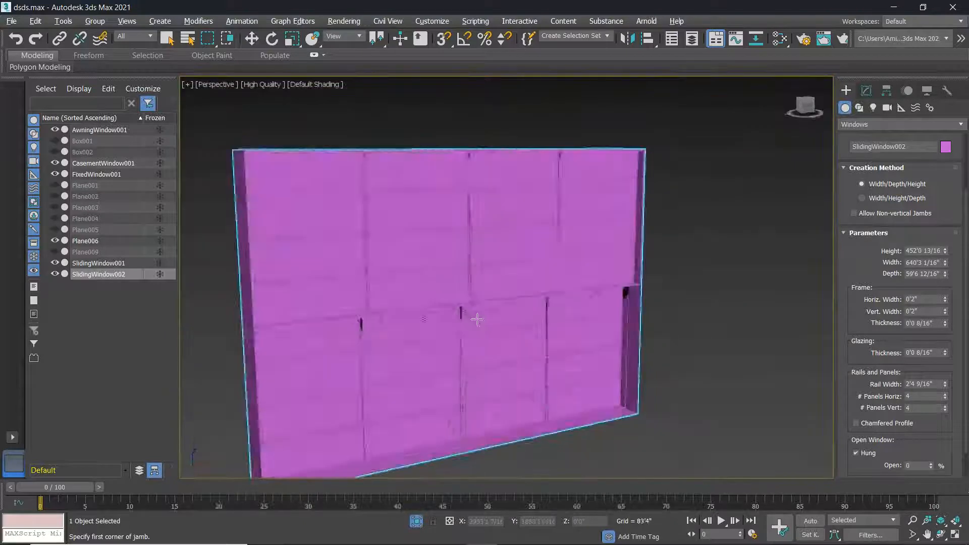
middle_click_drag(477, 319, 485, 323, "alt")
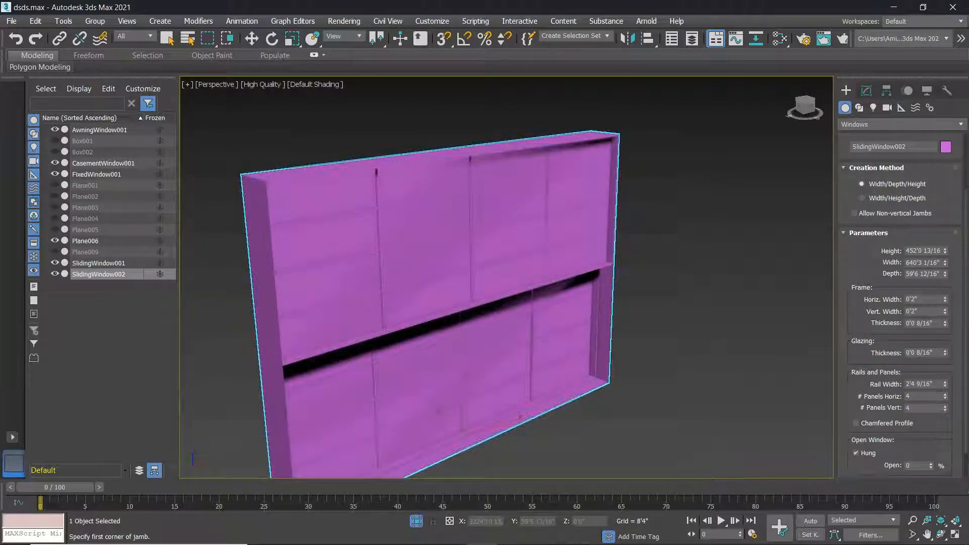
left_click_drag(946, 386, 946, 339)
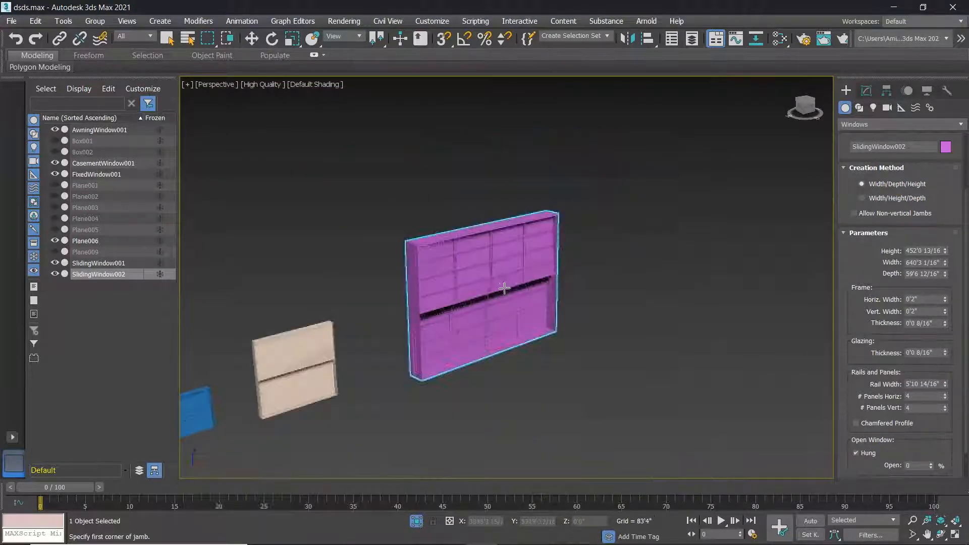
scroll(487, 274, "down", 10)
middle_click_drag(487, 274, 488, 289, "alt")
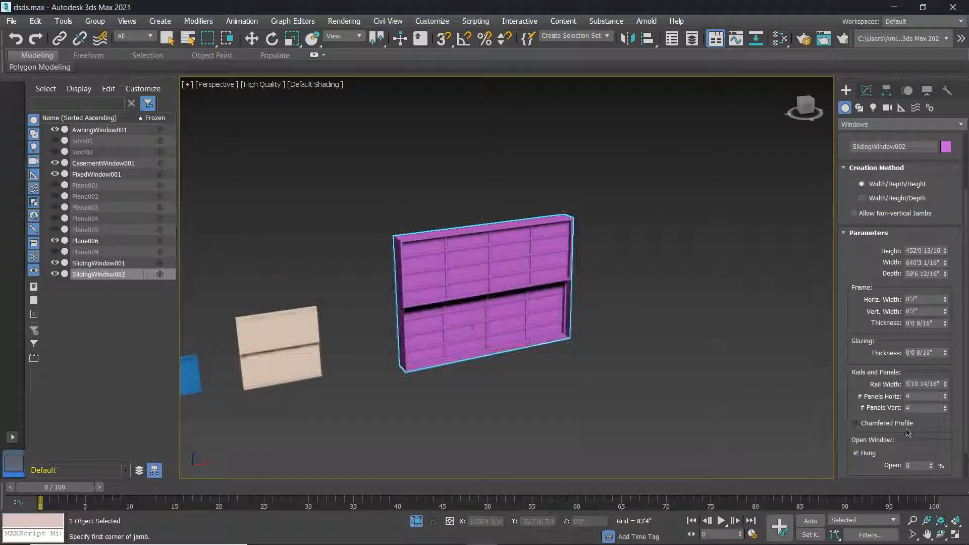
scroll(934, 403, "down", 1)
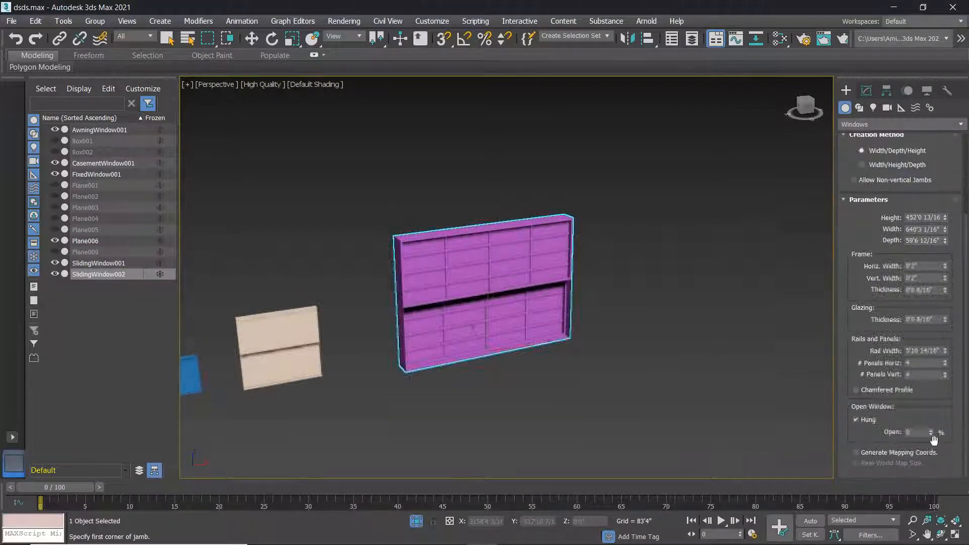
Test the window's opening with Hung toggled off and on, then reset Open to closed.
left_click_drag(933, 434, 911, 404)
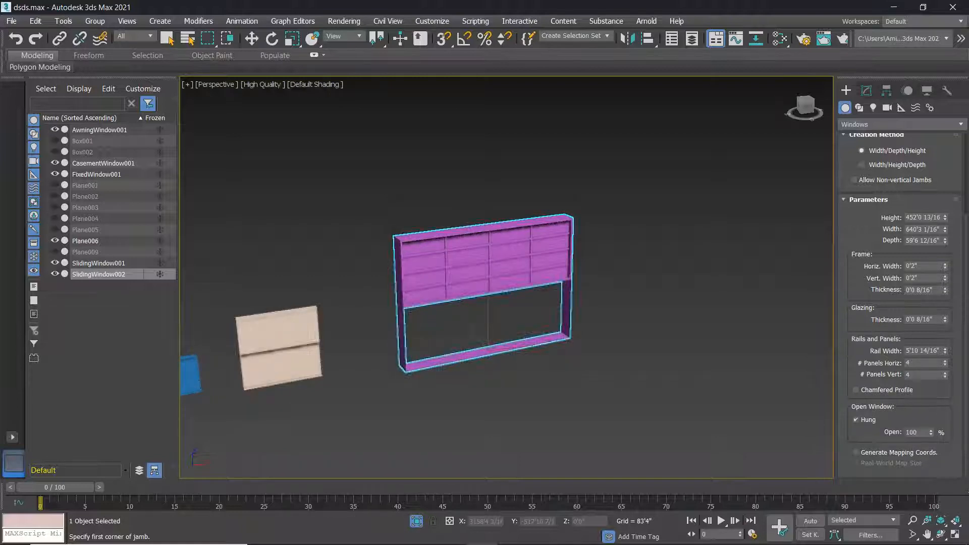
scroll(868, 333, "up", 5)
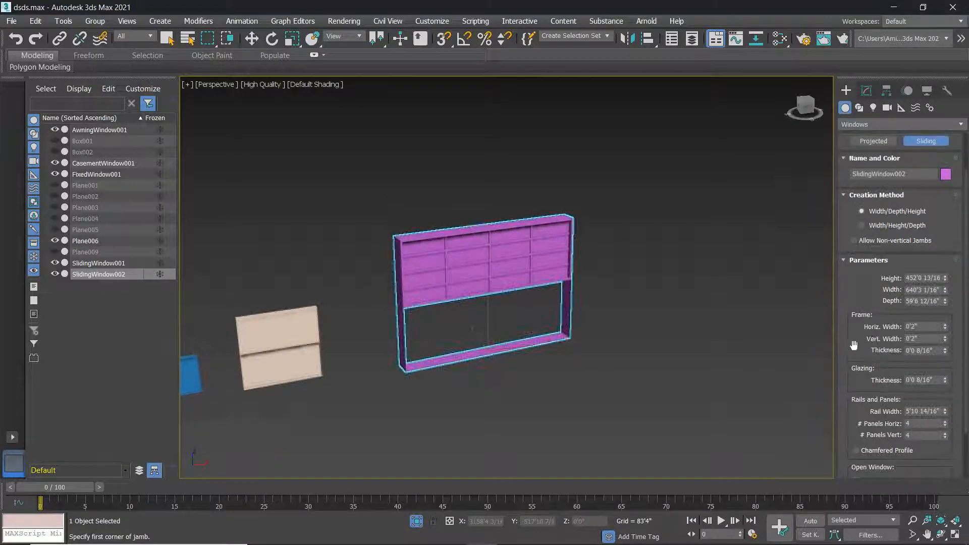
scroll(868, 333, "up", 2)
scroll(873, 333, "down", 3)
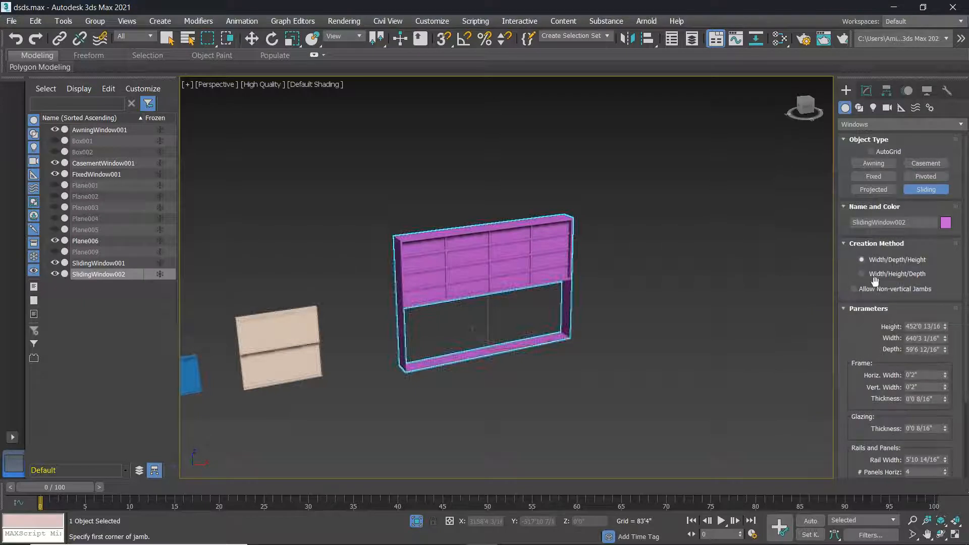
scroll(889, 382, "down", 3)
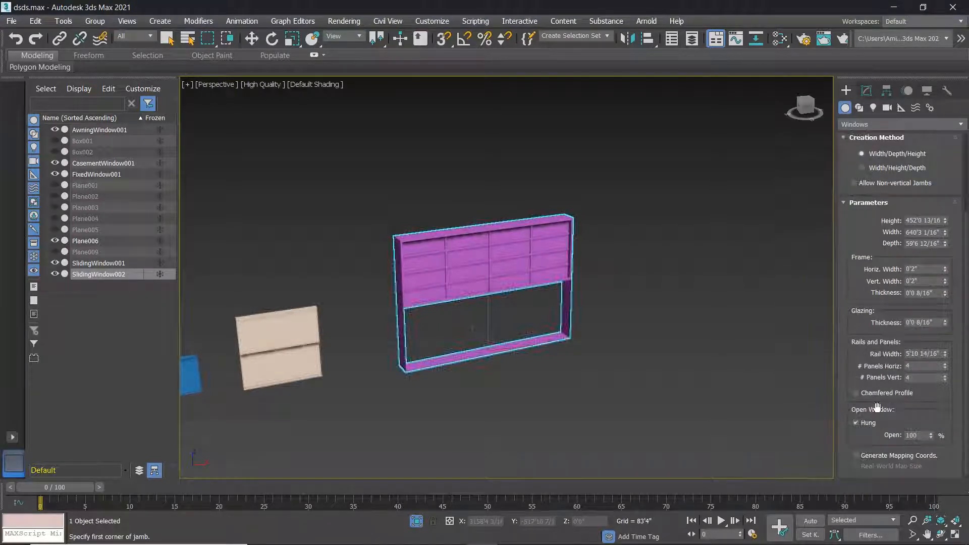
left_click(856, 420)
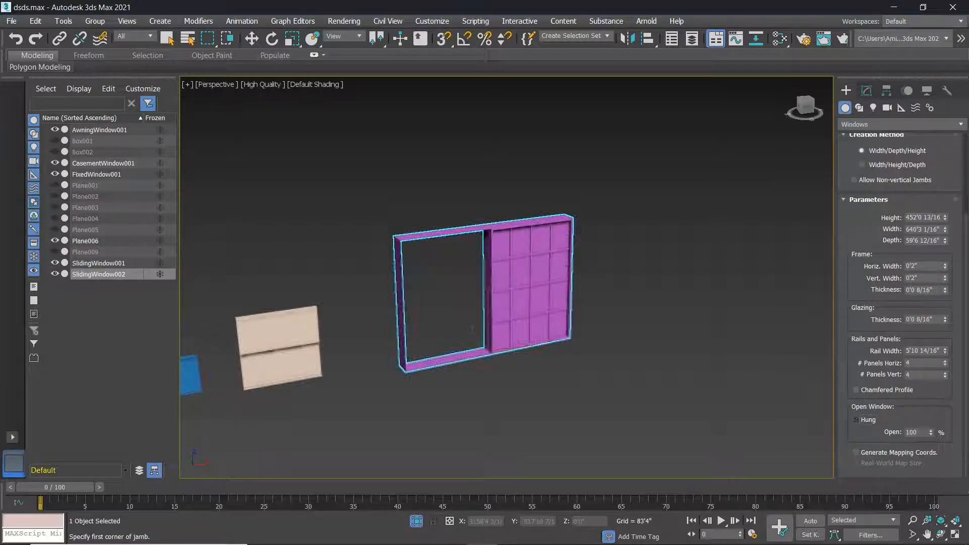
mouse_move(934, 433)
left_mouse_down()
mouse_move(933, 484)
mouse_move(934, 431)
mouse_move(933, 472)
mouse_move(933, 450)
left_mouse_up()
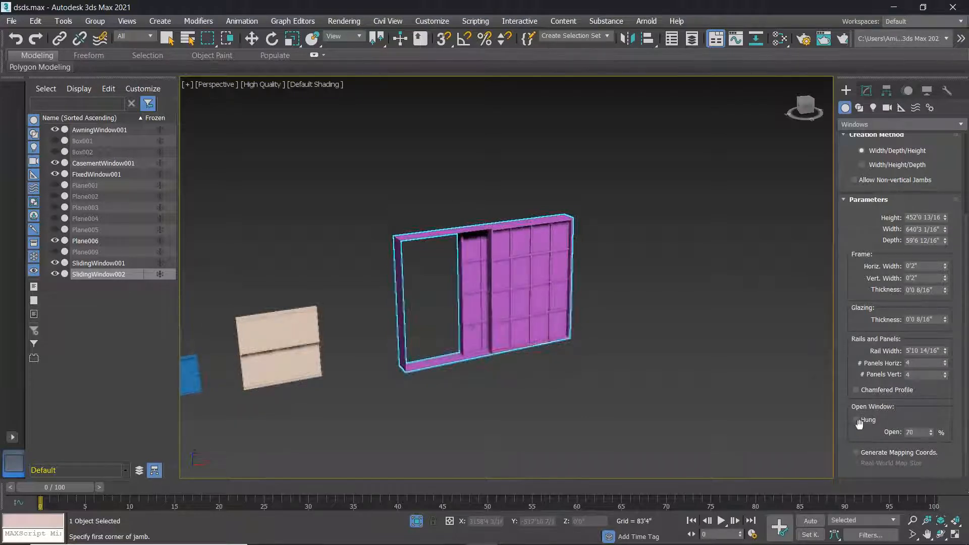
left_click(857, 420)
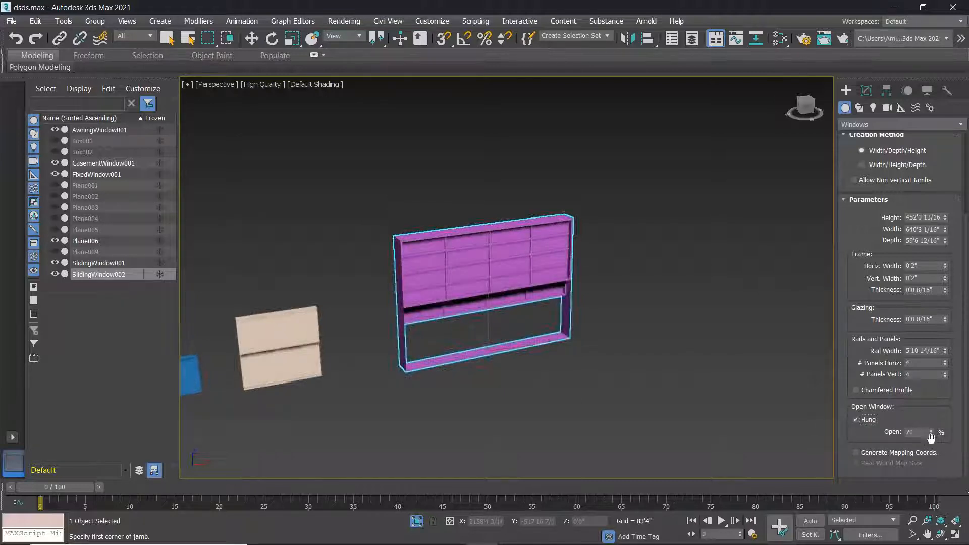
right_click(932, 433)
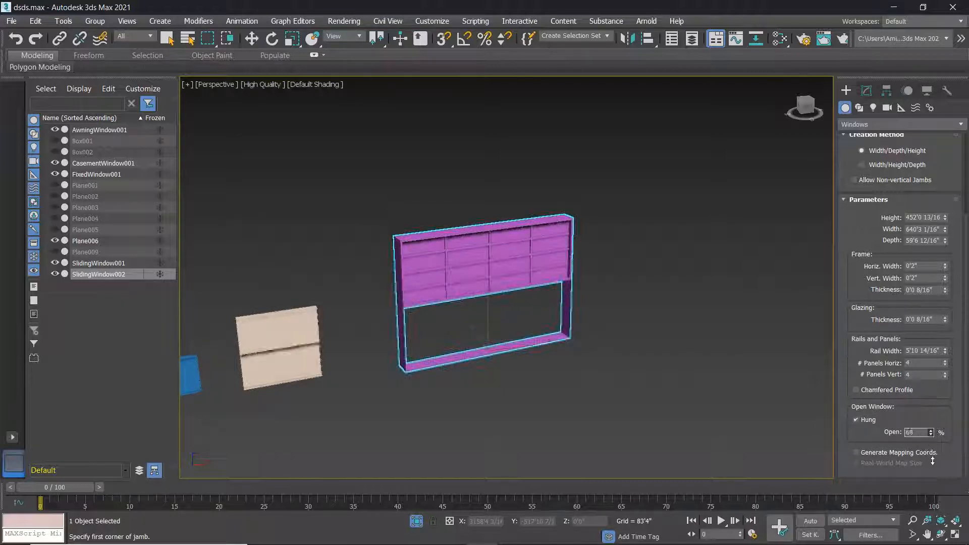
Uncheck Hung and set the sliding window's Open value to 55%.
left_click(857, 421)
left_click_drag(932, 434, 925, 404)
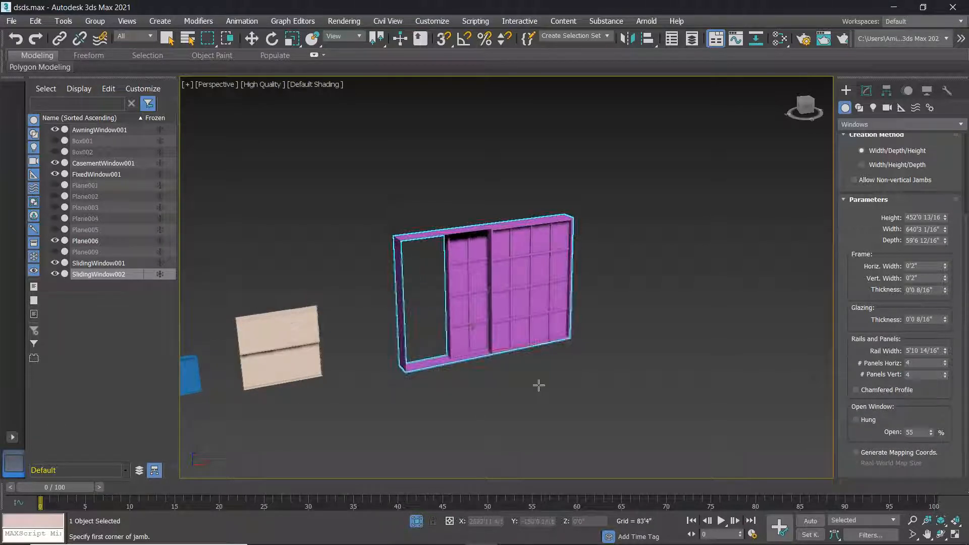
scroll(535, 386, "down", 8)
scroll(433, 387, "up", 8)
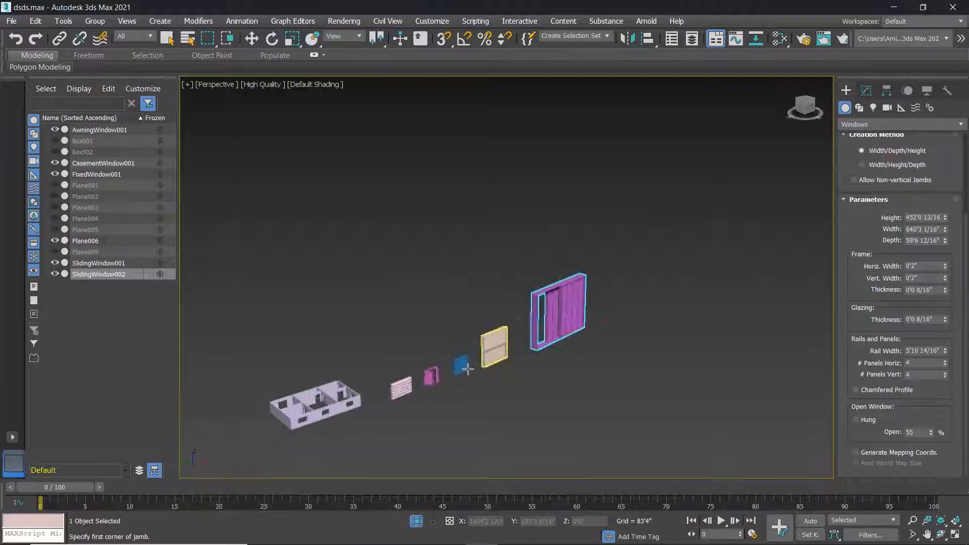
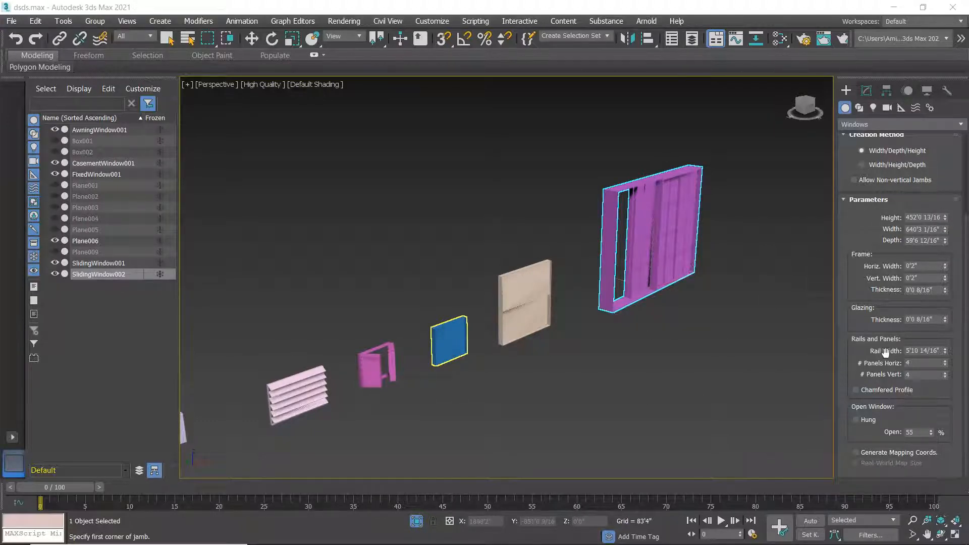
Snap a new awning window, 62'6 13/16" wide by 35'3 4/16" high, into a front wall opening.
scroll(885, 352, "up", 3)
scroll(877, 276, "up", 3)
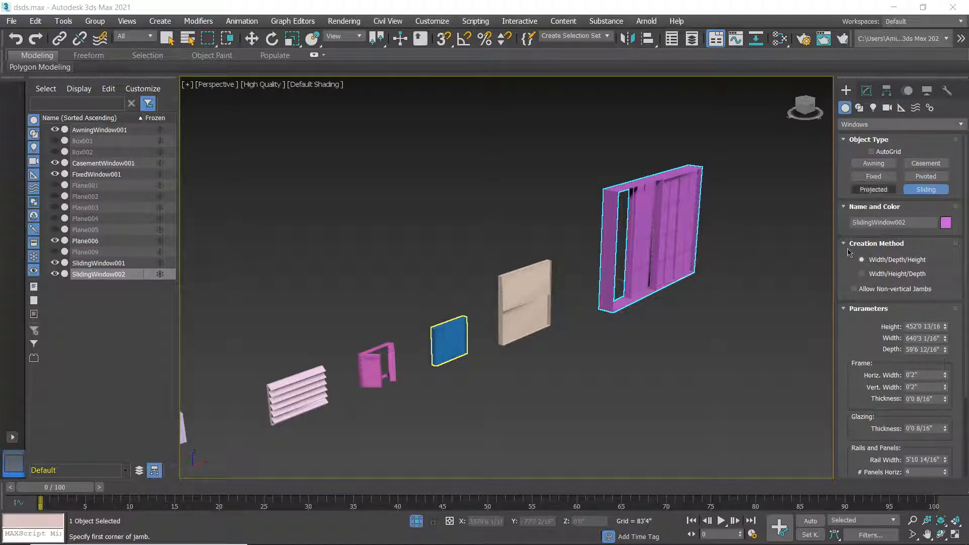
scroll(672, 334, "down", 5)
scroll(657, 343, "up", 12)
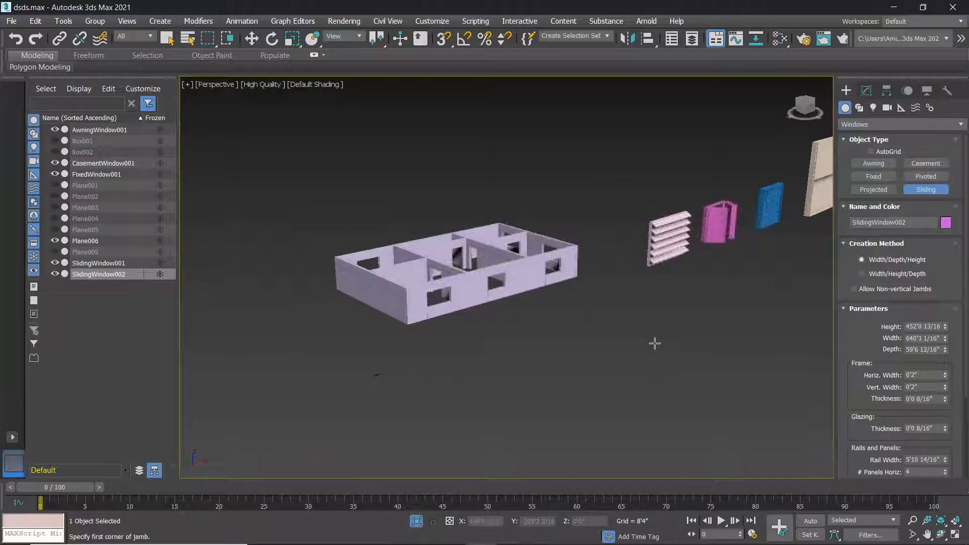
scroll(510, 318, "down", 8)
scroll(498, 326, "up", 12)
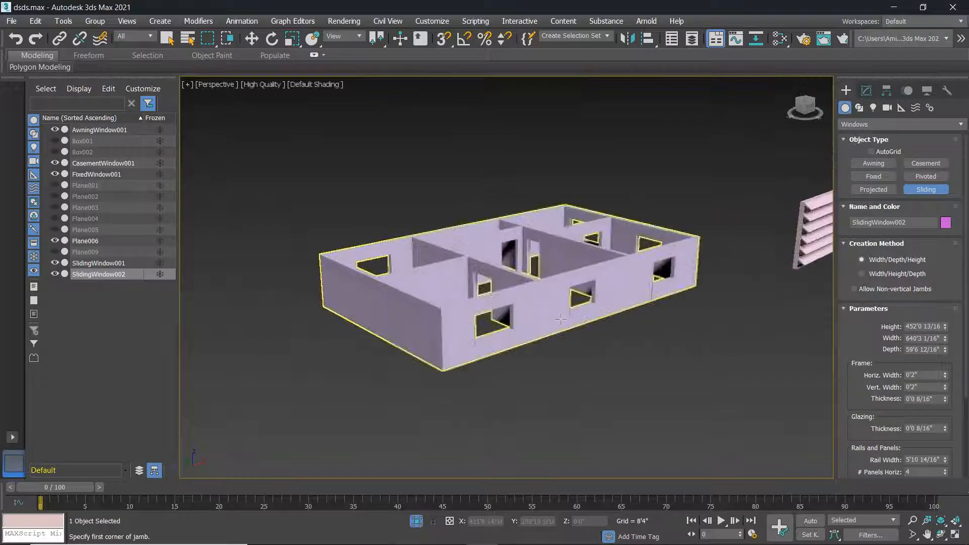
scroll(495, 327, "down", 10)
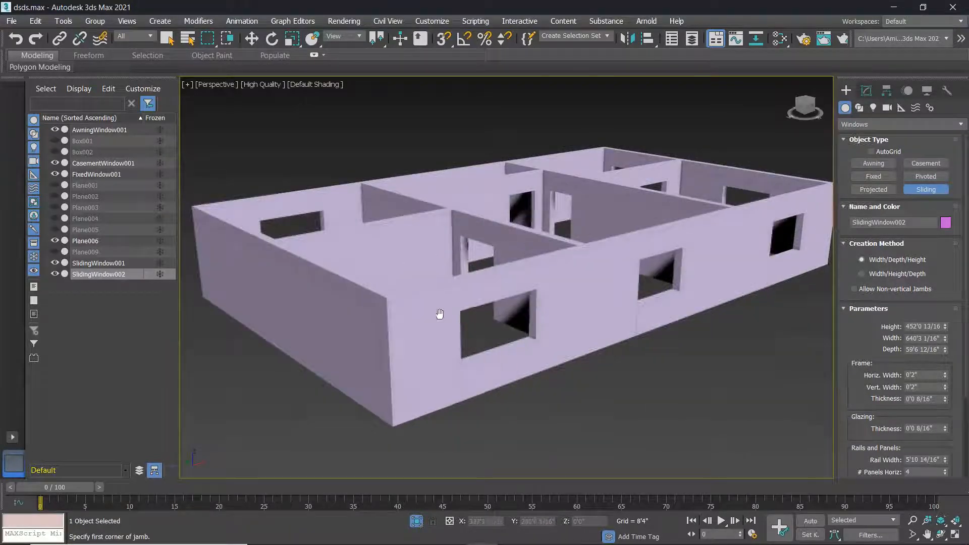
middle_click_drag(439, 316, 510, 308, "alt")
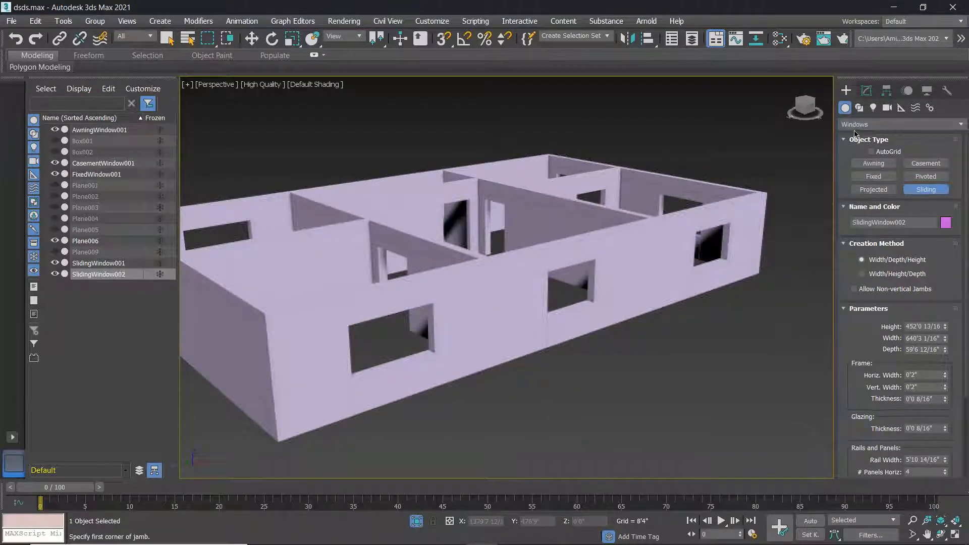
left_click(530, 307)
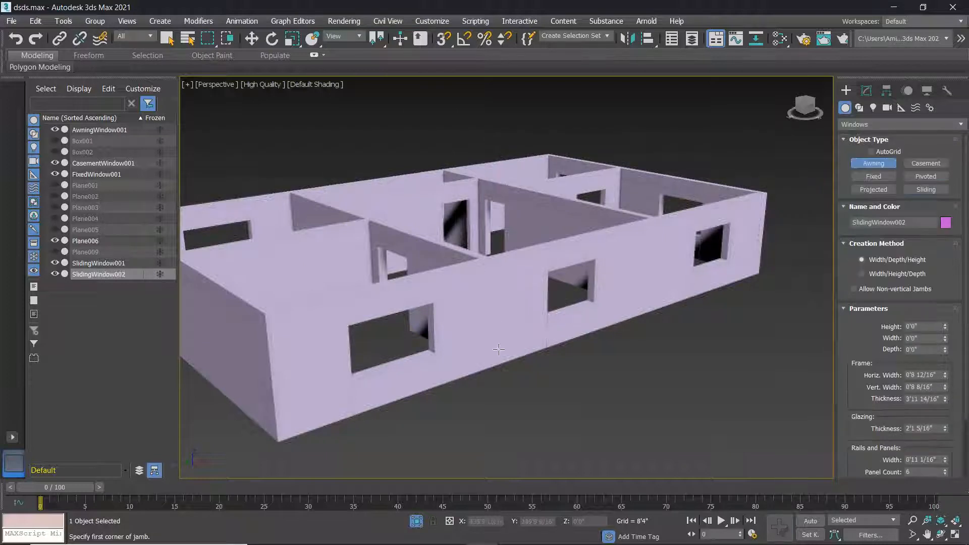
scroll(362, 382, "up", 12)
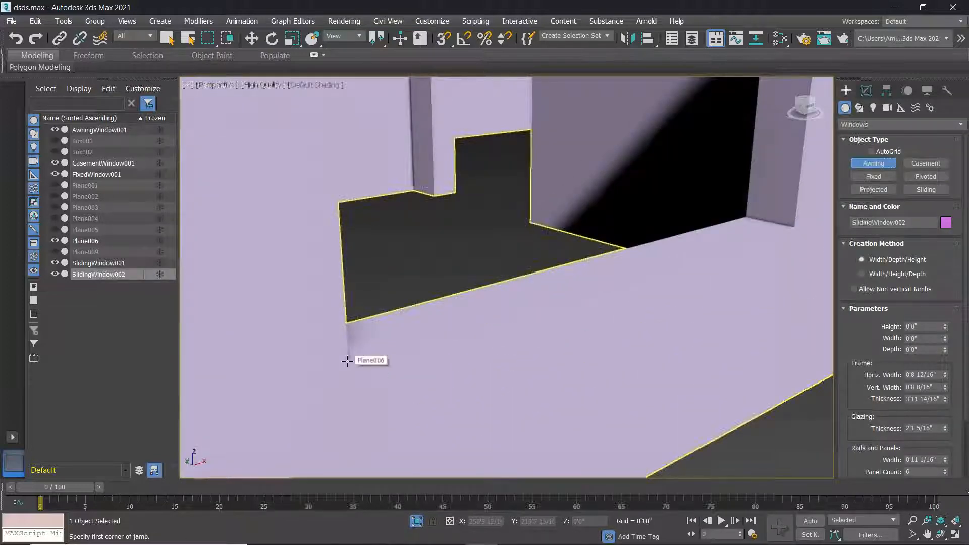
left_click(444, 39)
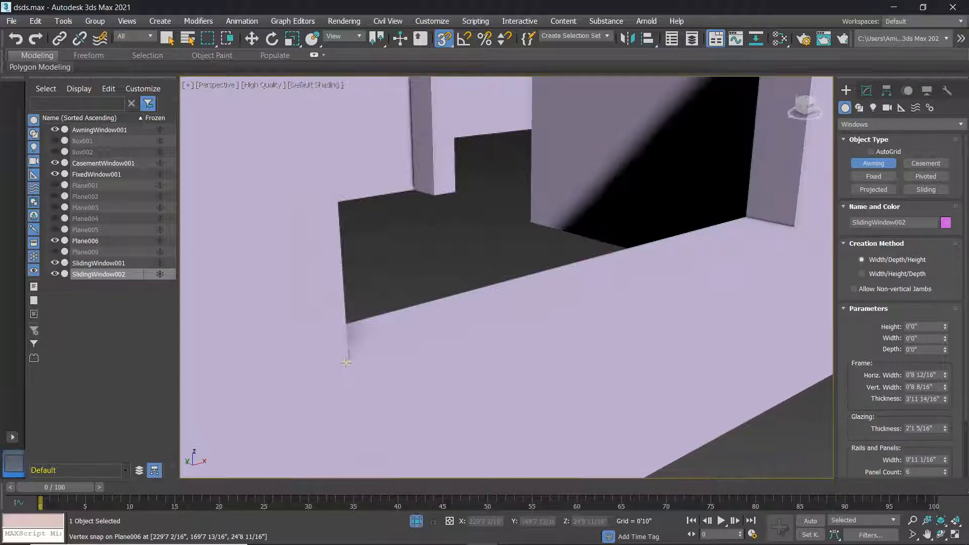
left_click_drag(346, 362, 796, 229)
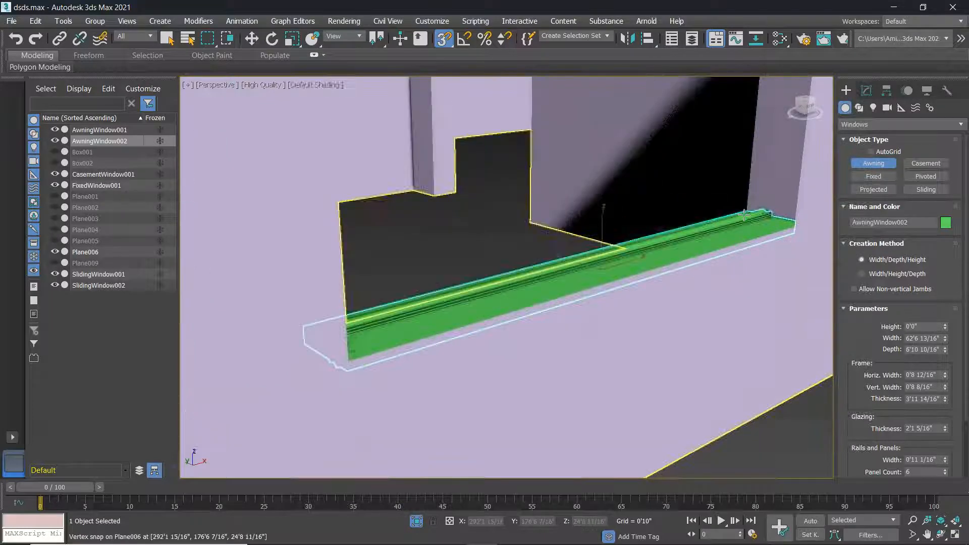
scroll(746, 216, "up", 3)
scroll(824, 225, "down", 1)
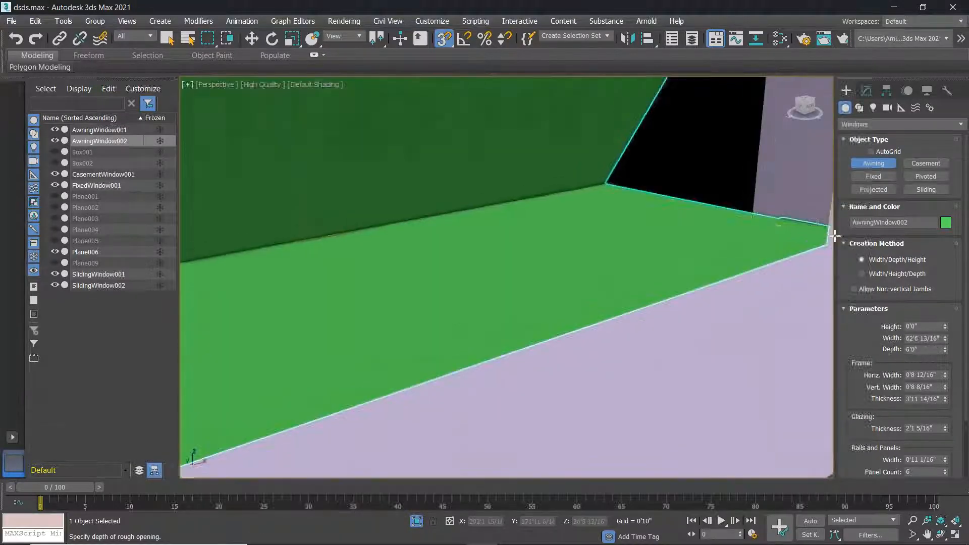
left_click(751, 219)
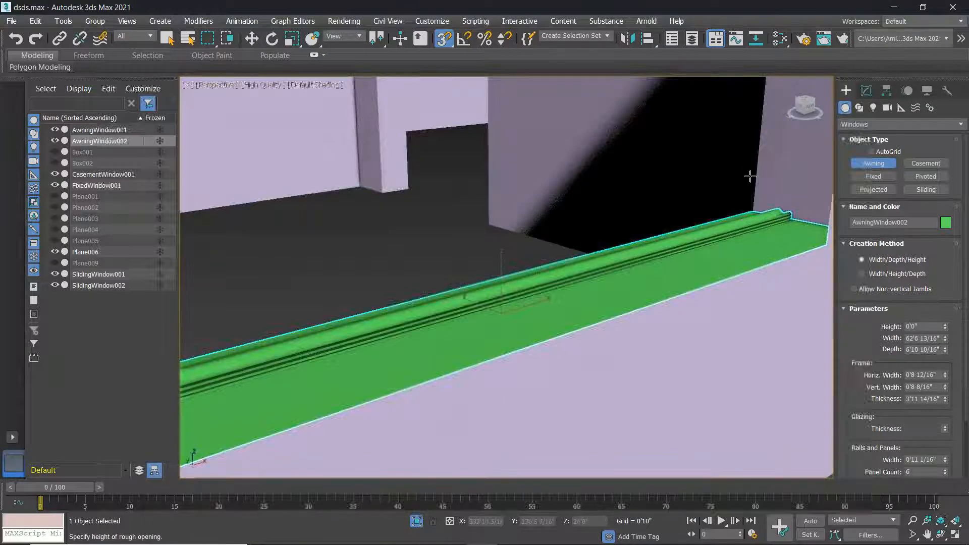
scroll(744, 152, "down", 5)
scroll(707, 212, "up", 3)
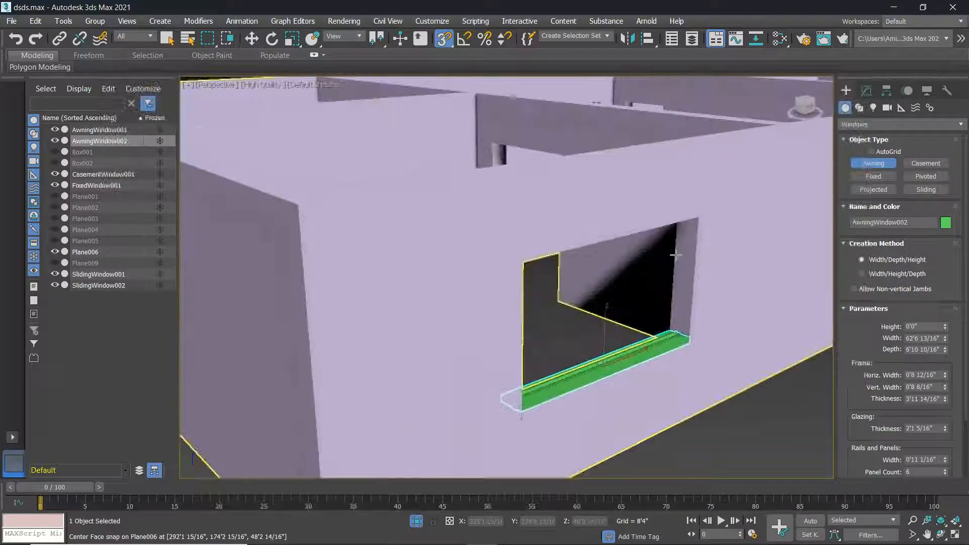
left_click(698, 220)
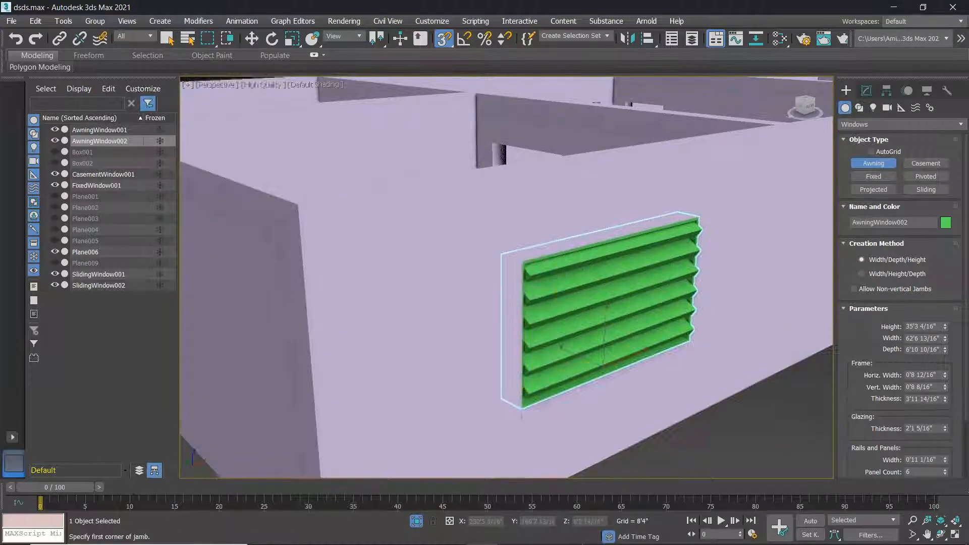
Orbit and pan to a low frontal view of the new awning window.
mouse_move(582, 533)
middle_click_drag(588, 458, 822, 377, "alt")
scroll(674, 366, "down", 5)
scroll(681, 355, "down", 3)
scroll(767, 341, "down", 2)
scroll(767, 341, "up", 4)
scroll(765, 340, "down", 9)
middle_click_drag(756, 334, 572, 329)
scroll(572, 329, "up", 8)
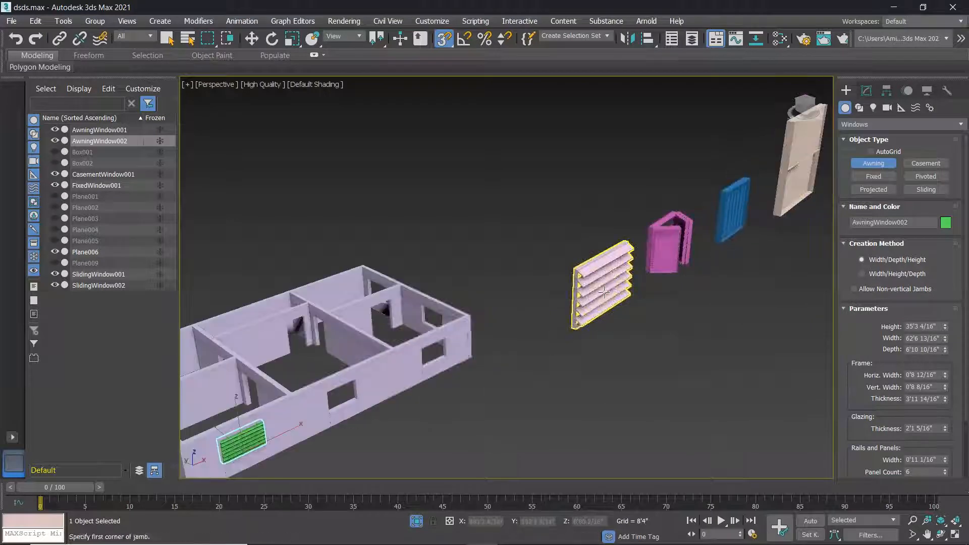
middle_click_drag(488, 336, 511, 320)
middle_click_drag(227, 457, 313, 434)
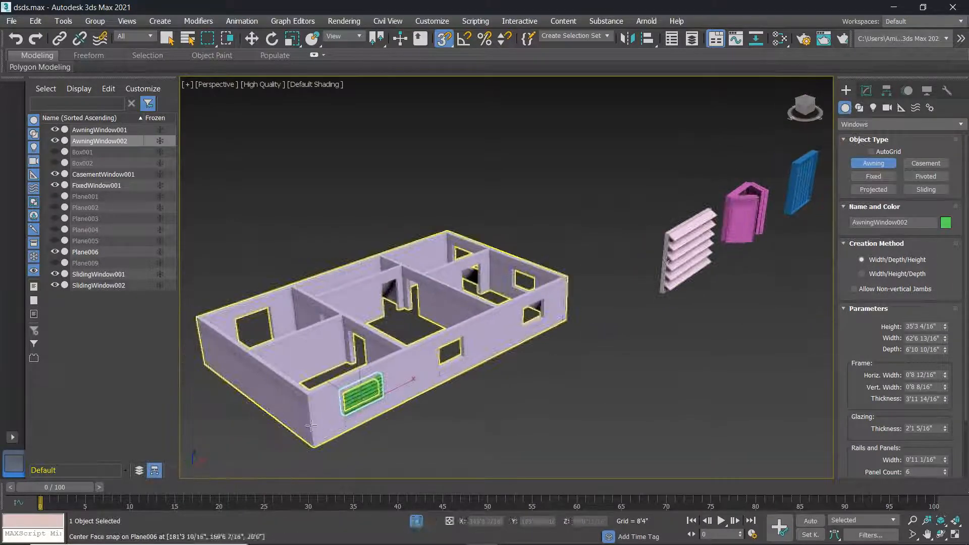
scroll(308, 434, "up", 4)
scroll(386, 403, "up", 6)
Slim the awning window's horizontal frame width to 0'5 4/16".
scroll(519, 369, "down", 4)
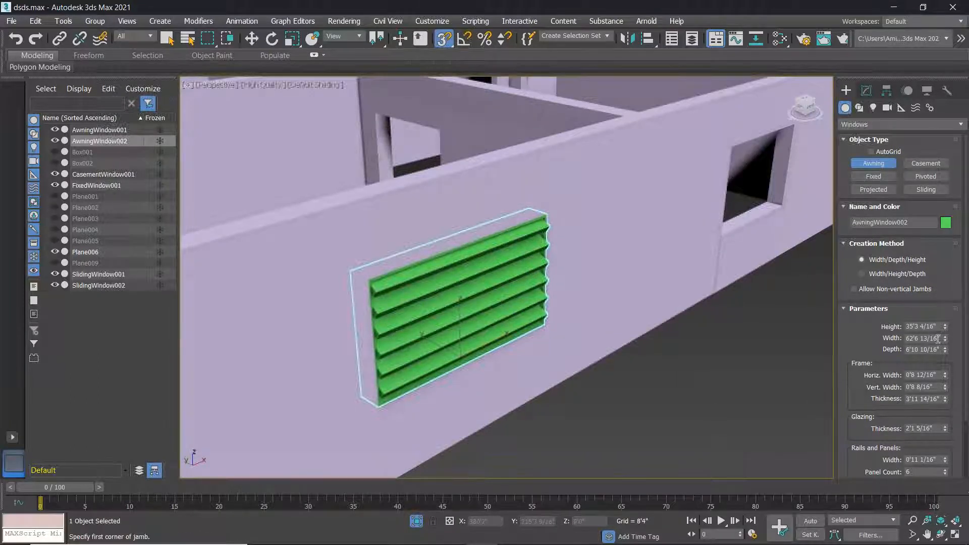
left_click(947, 378)
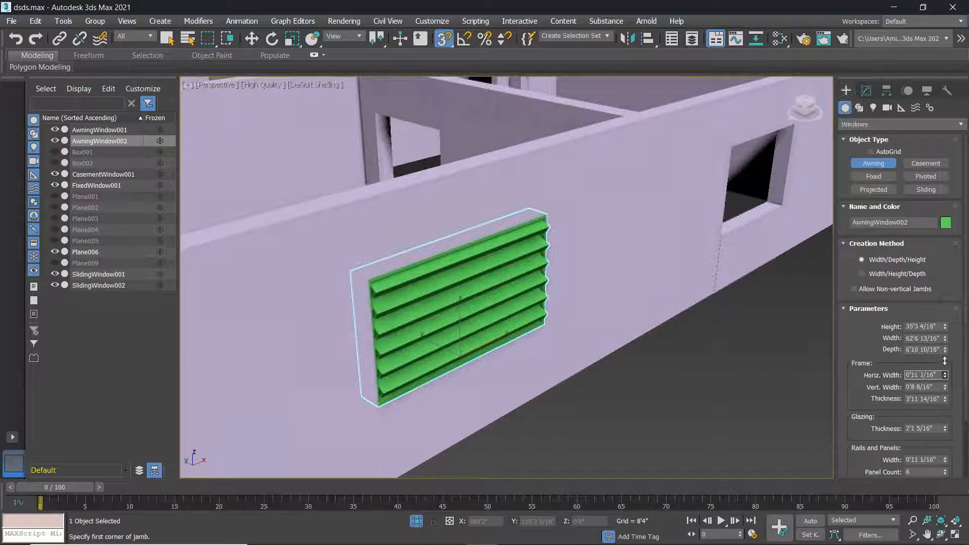
left_click_drag(949, 360, 941, 306)
scroll(381, 283, "up", 3)
scroll(382, 283, "up", 5)
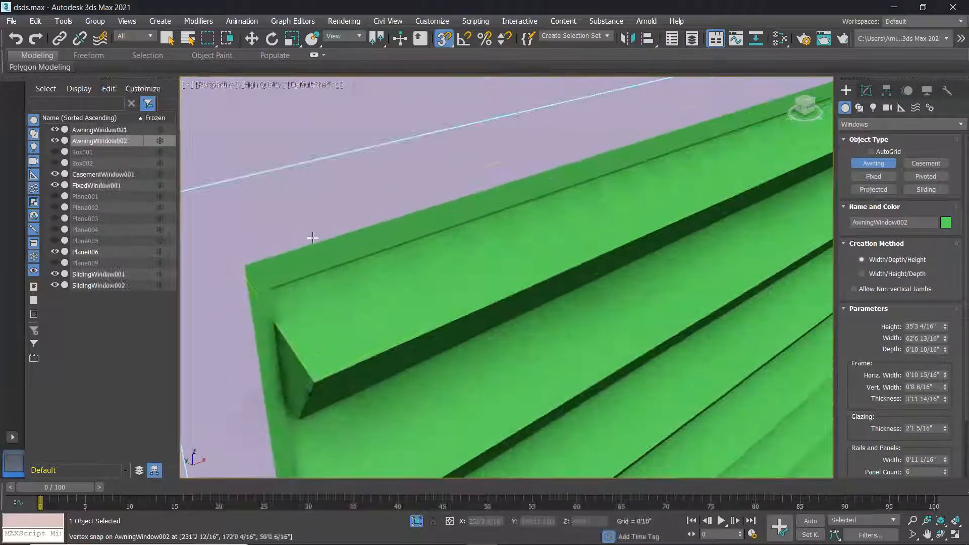
left_click_drag(948, 377, 952, 425)
Set the frame thickness to 2'9 8/16" and zero the glazing thickness.
scroll(436, 326, "down", 4)
middle_click_drag(435, 327, 438, 270)
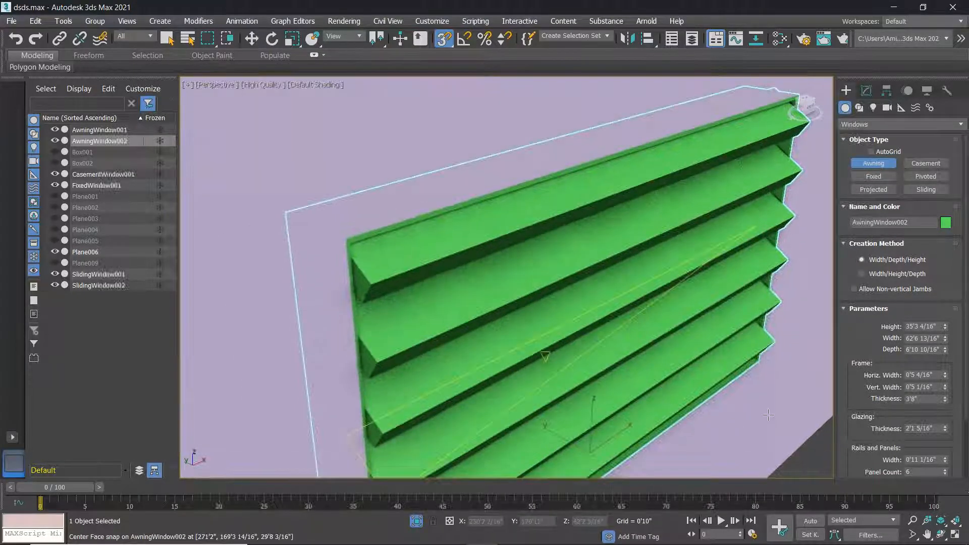
right_click(945, 403)
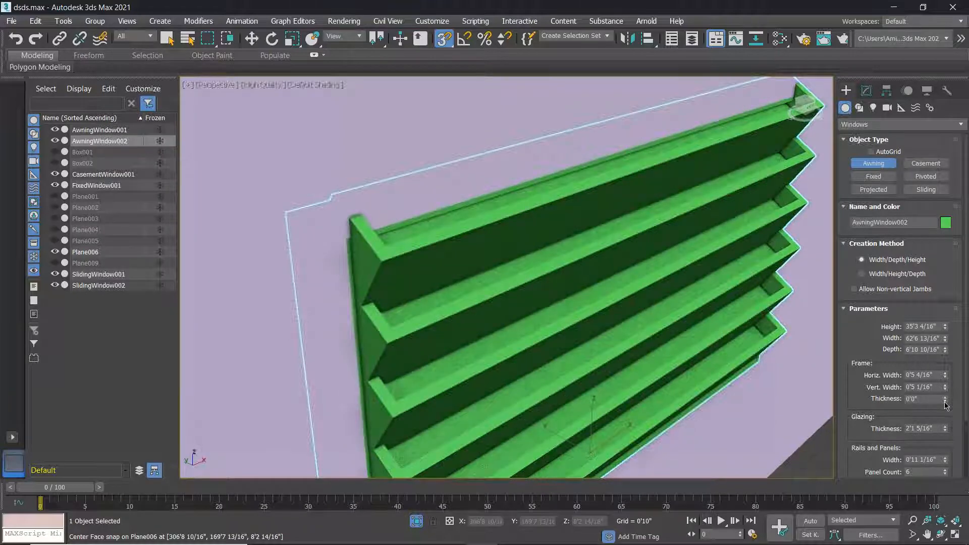
left_click_drag(948, 400, 2, 316)
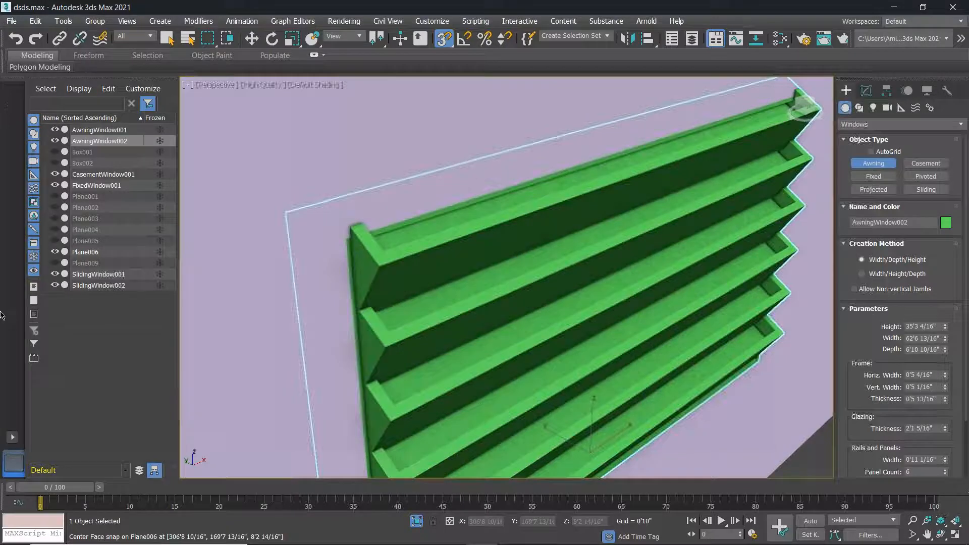
left_click_drag(947, 399, 944, 177)
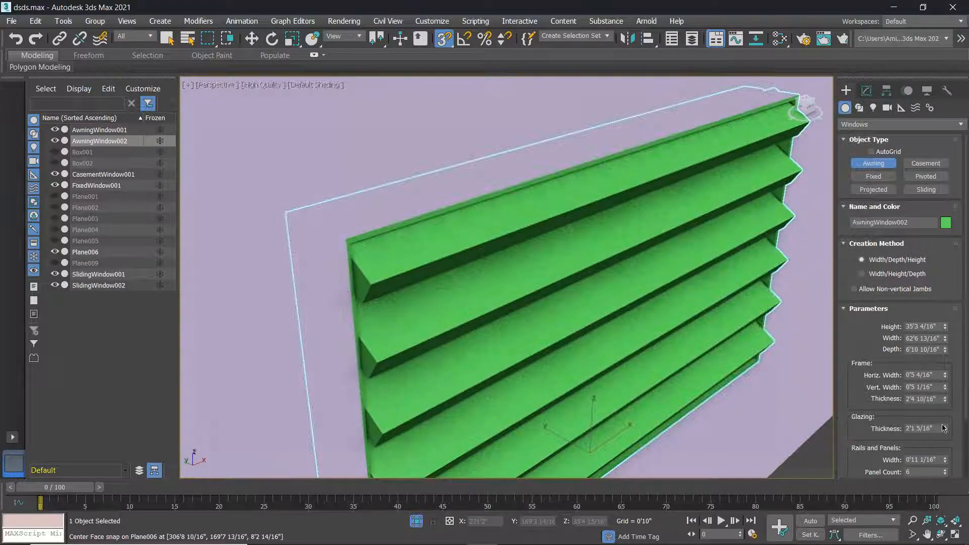
left_click_drag(949, 402, 958, 380)
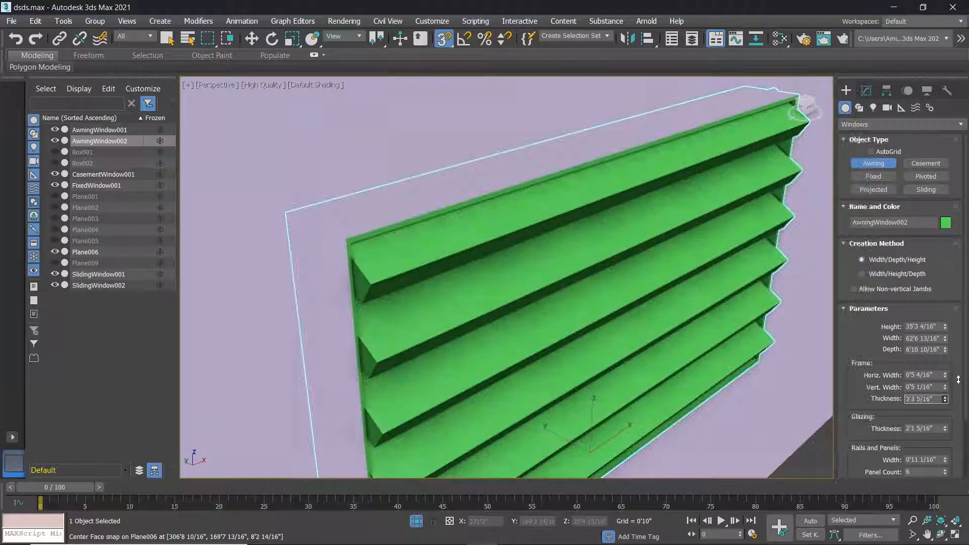
right_click(947, 430)
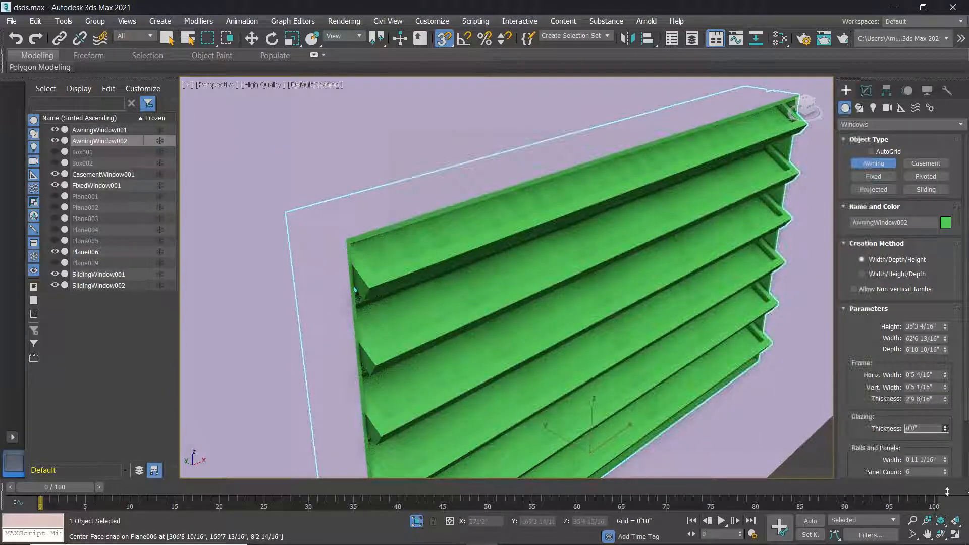
Raise the frame thickness to 3'11 13/16" and add a little glazing thickness.
scroll(426, 337, "up", 3)
middle_click_drag(419, 298, 426, 267)
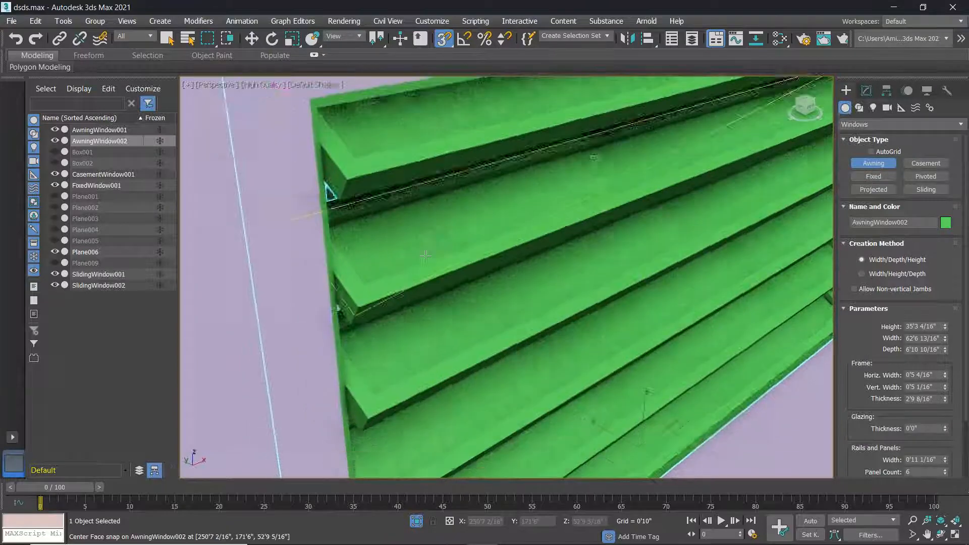
scroll(401, 267, "down", 3)
scroll(401, 267, "up", 3)
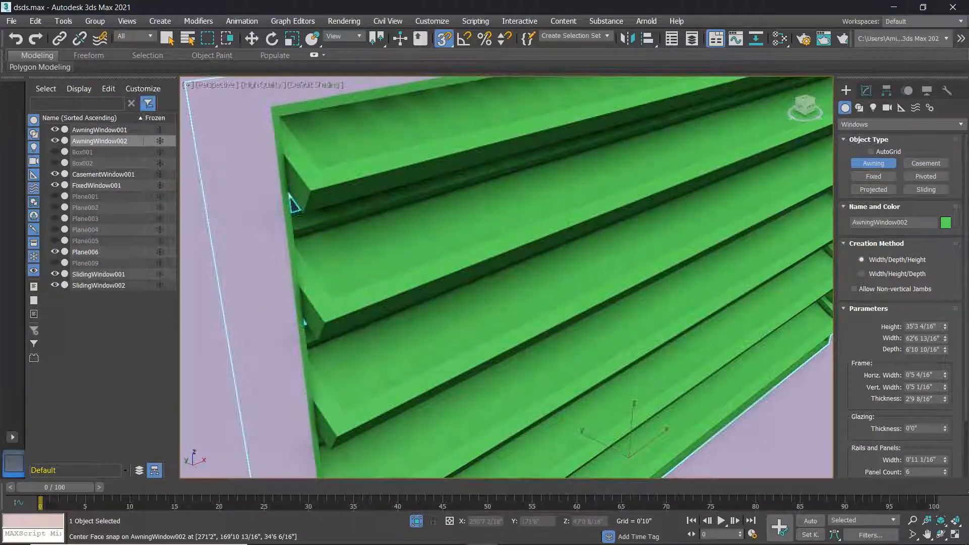
left_click_drag(945, 401, 946, 387)
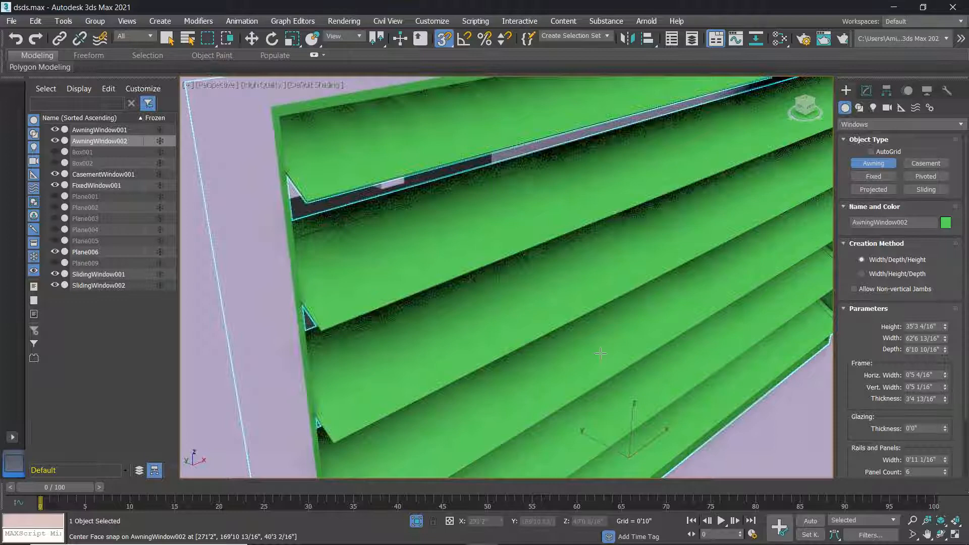
middle_click_drag(575, 356, 588, 331, "alt")
left_click_drag(945, 428, 948, 400)
left_click_drag(942, 451, 943, 380)
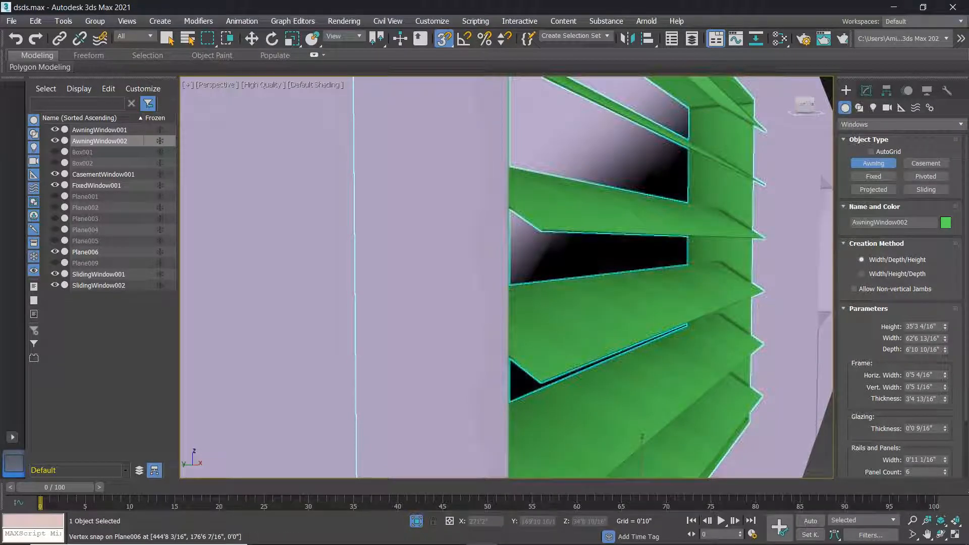
left_click_drag(946, 401, 946, 387)
scroll(688, 337, "up", 2)
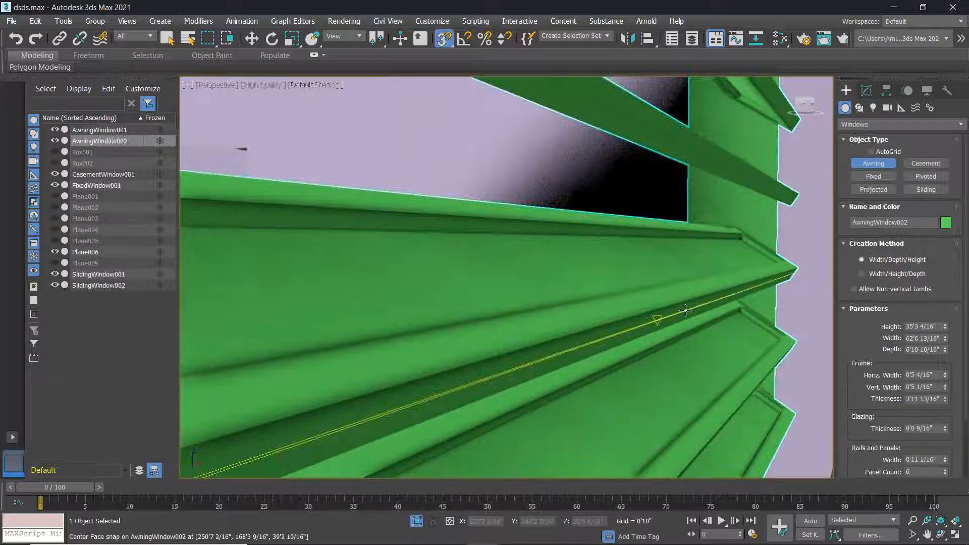
scroll(688, 307, "down", 1)
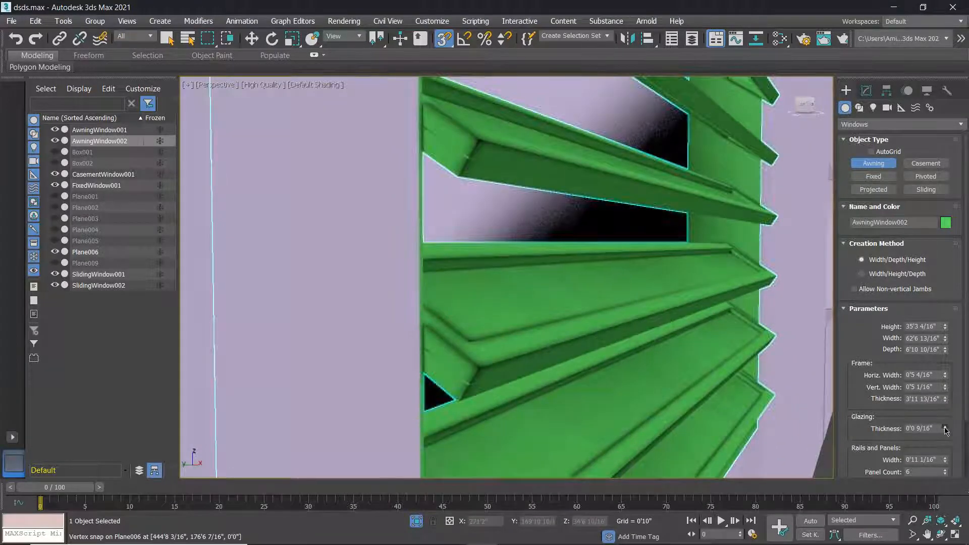
Increase AwningWindow002's glazing thickness to 0'10 6/16".
left_click_drag(946, 404, 944, 359)
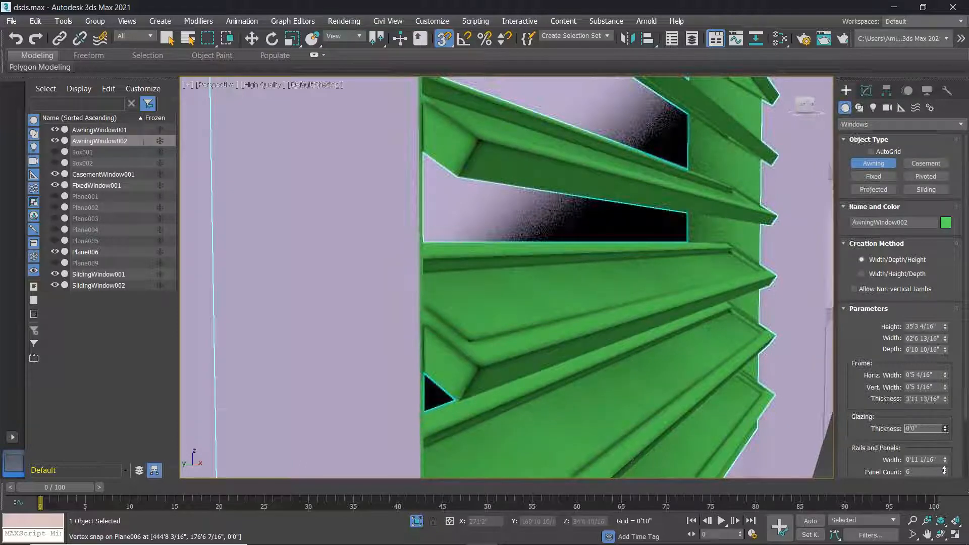
left_click_drag(942, 542, 942, 372)
left_click_drag(941, 332, 941, 314)
scroll(752, 262, "up", 4)
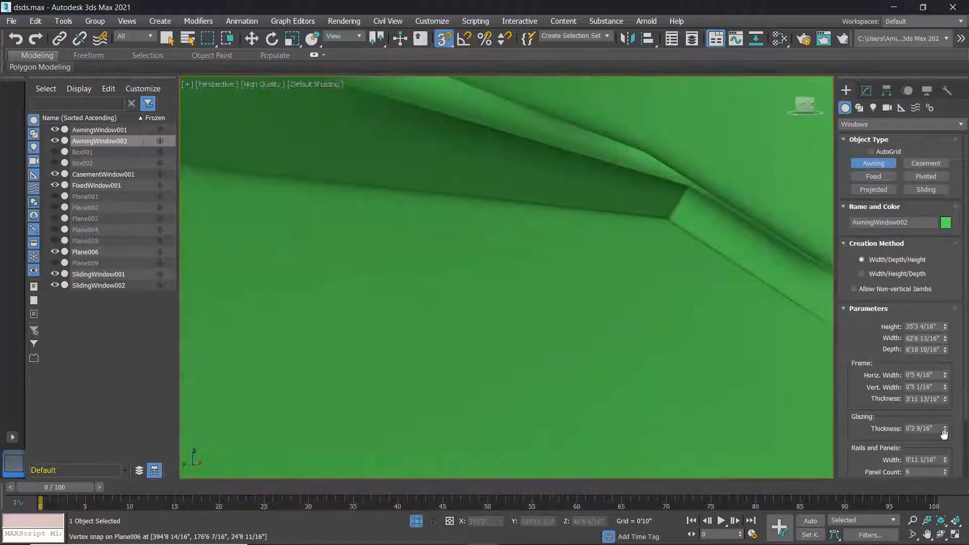
left_click_drag(946, 429, 19, 277)
scroll(437, 273, "down", 10)
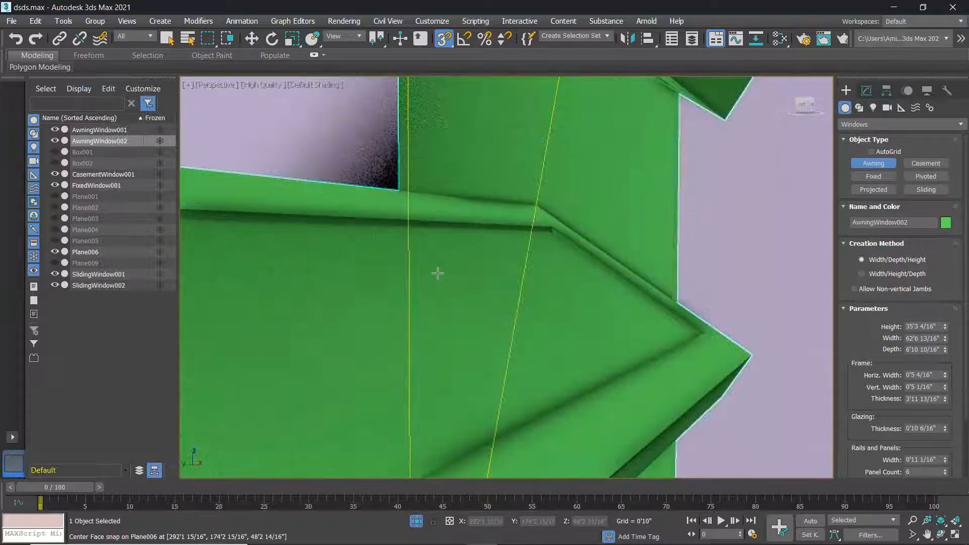
scroll(404, 319, "down", 5)
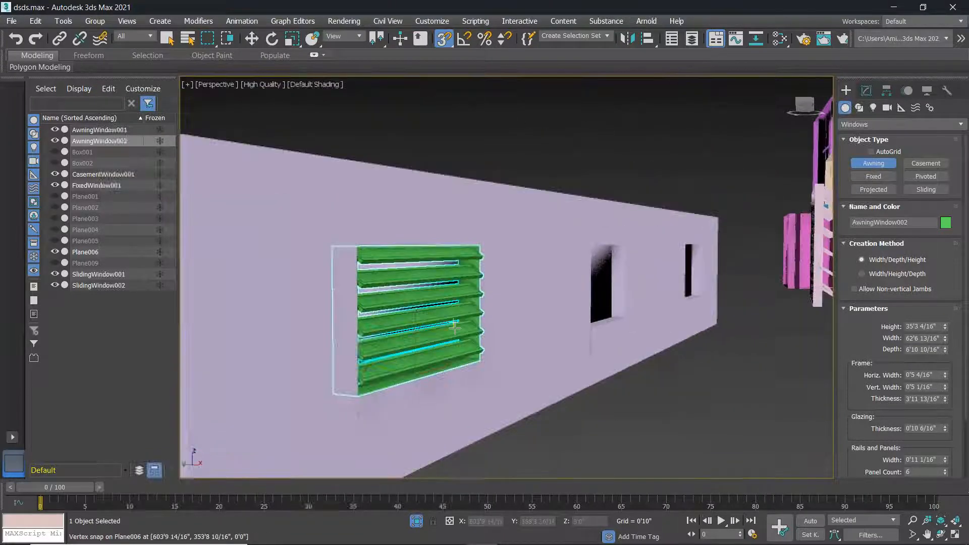
Orbit and pan to look down along the building.
middle_click_drag(445, 339, 383, 352, "alt")
scroll(454, 353, "down", 3)
middle_click_drag(536, 344, 428, 385)
middle_click_drag(595, 381, 540, 395)
scroll(668, 290, "up", 3)
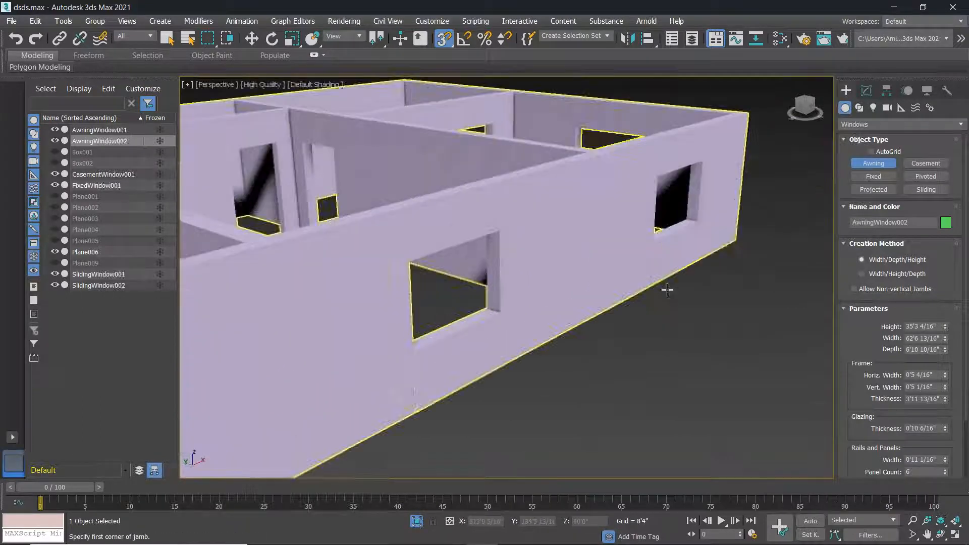
Snap a new casement window, CasementWindow002, into another front-wall opening.
left_click(924, 163)
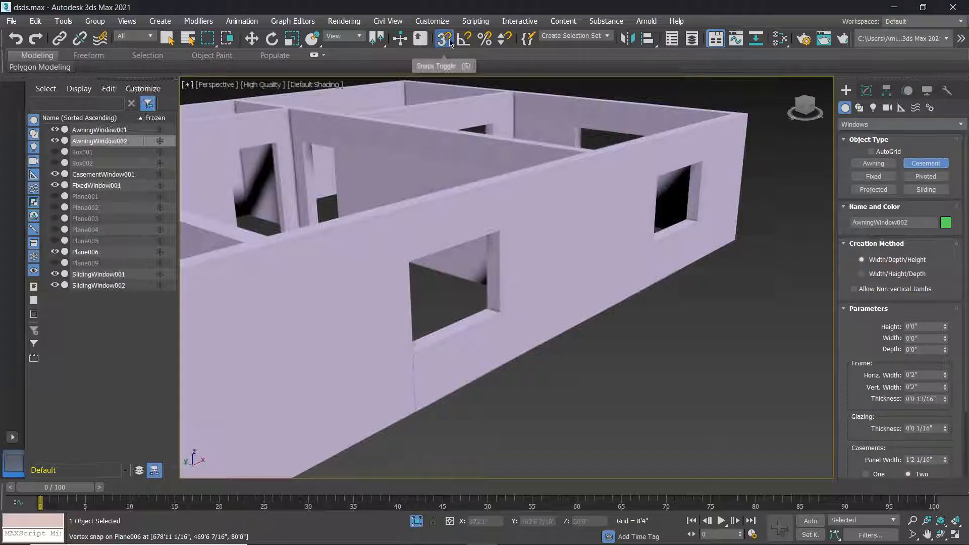
left_click(412, 355)
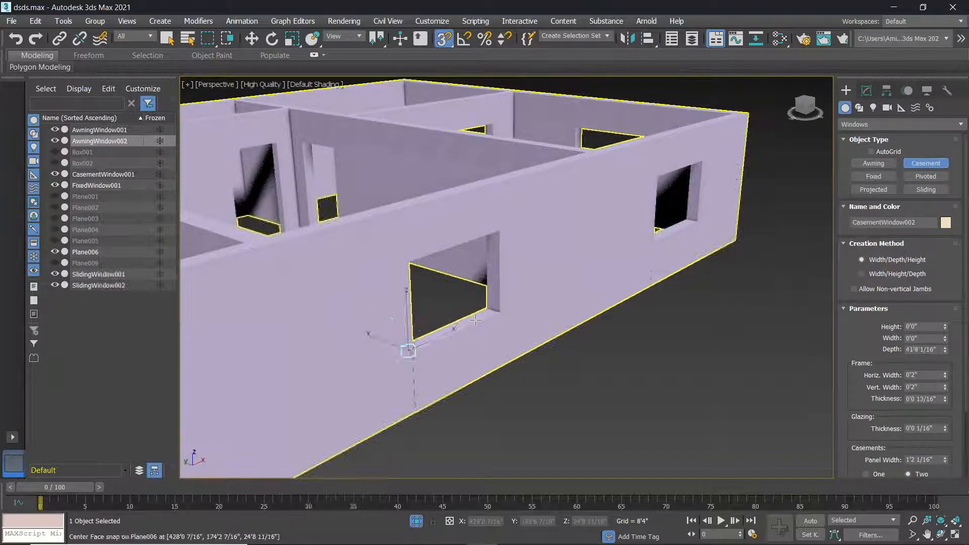
left_click_drag(411, 354, 499, 311)
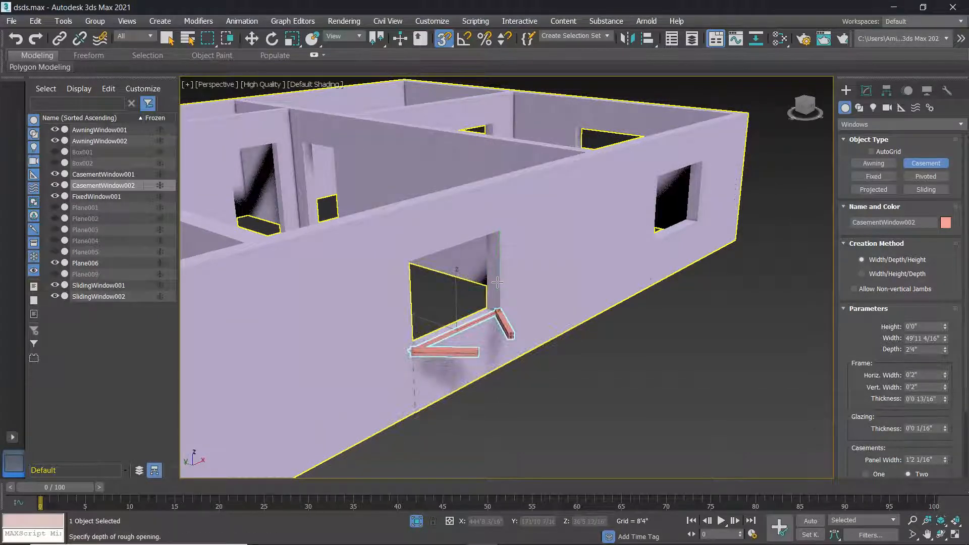
left_click(500, 229)
middle_click_drag(499, 461, 714, 433, "alt")
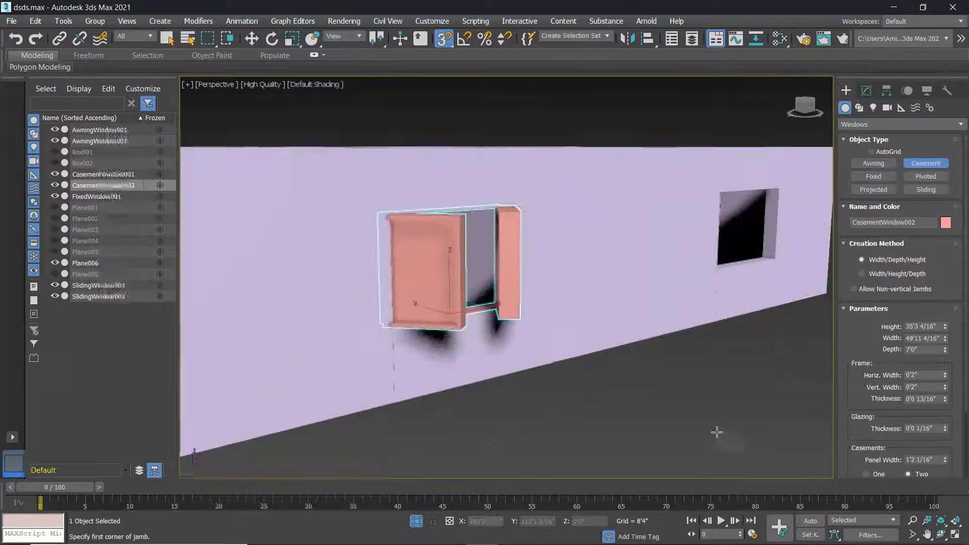
scroll(898, 303, "down", 5)
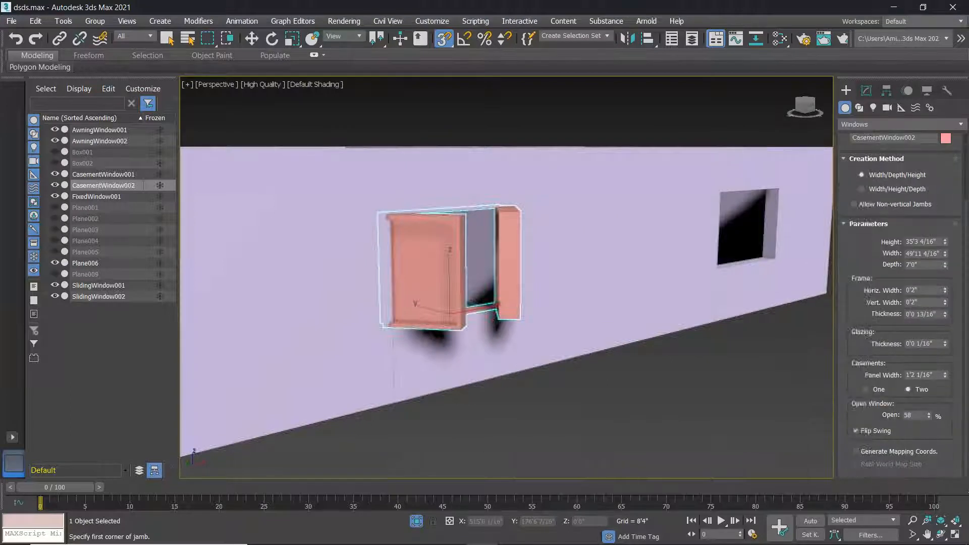
Flip the sash swing and thicken the casement frame to 3'0 8/16".
left_click(856, 431)
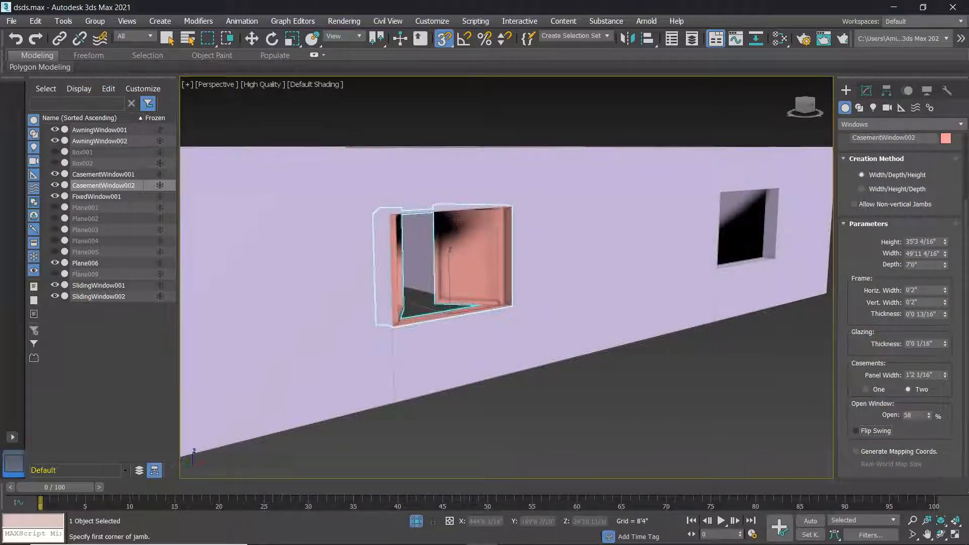
scroll(474, 273, "up", 5)
middle_click_drag(462, 297, 425, 325, "alt")
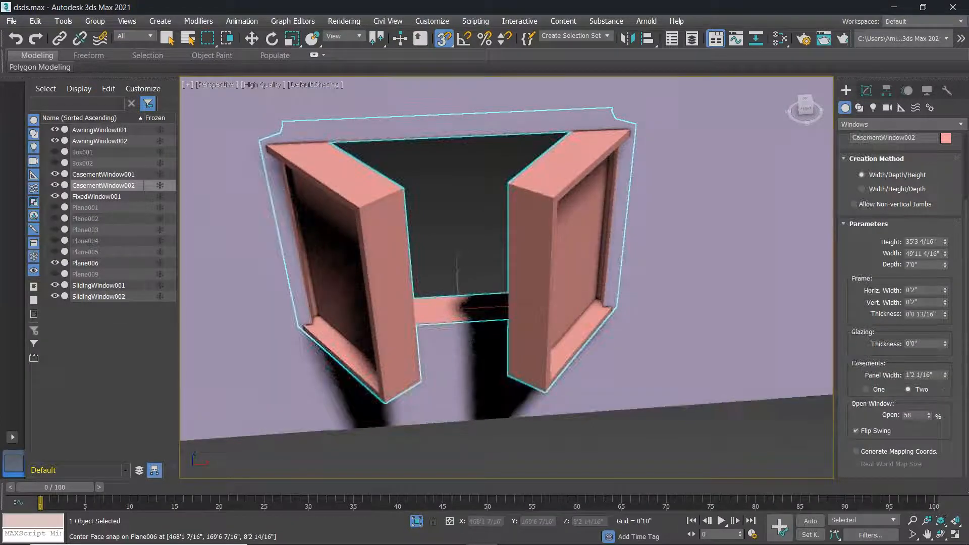
left_click_drag(946, 315, 944, 290)
left_click_drag(935, 234, 968, 399)
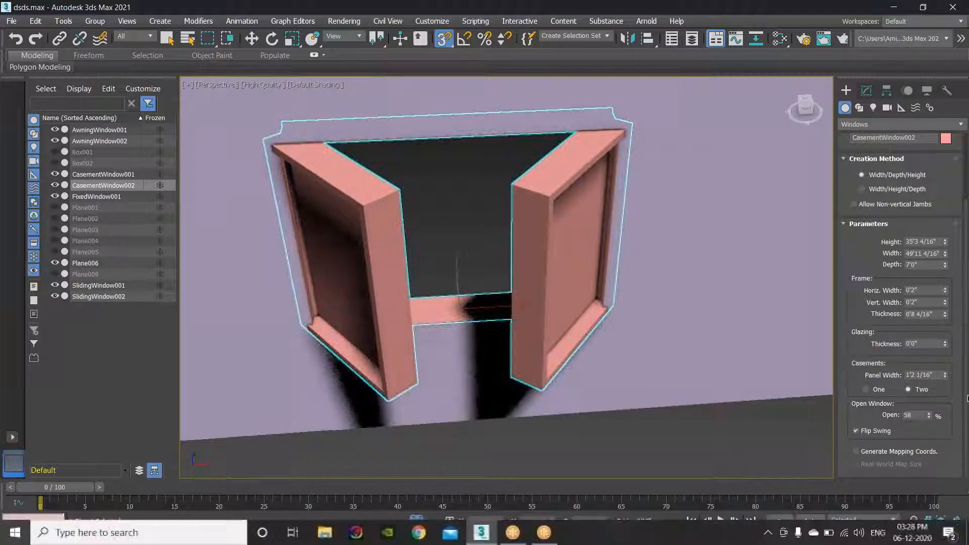
left_click_drag(946, 316, 945, 138)
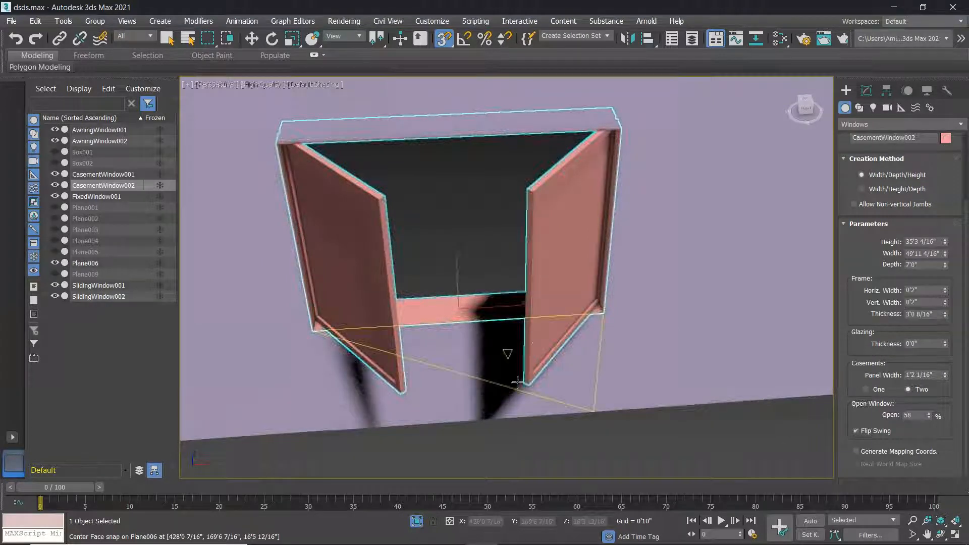
middle_click_drag(531, 392, 590, 357, "alt")
Reverse the sash swing back and open the casement sashes to 25%.
left_click(862, 432)
scroll(643, 367, "down", 3)
scroll(591, 357, "down", 5)
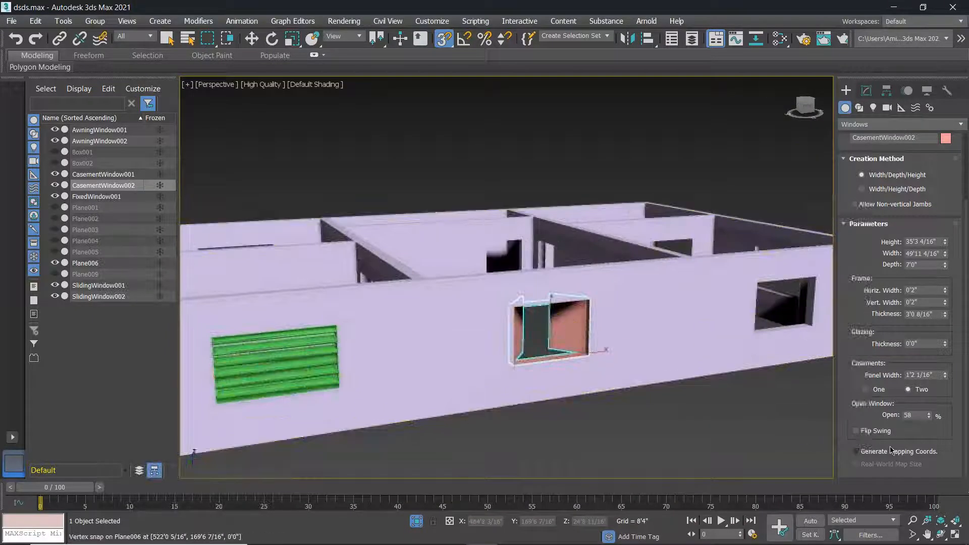
mouse_move(931, 417)
left_mouse_down()
mouse_move(925, 352)
mouse_move(930, 431)
left_mouse_up()
Frame the casement window, then pan along the wall toward the next opening.
key("z")
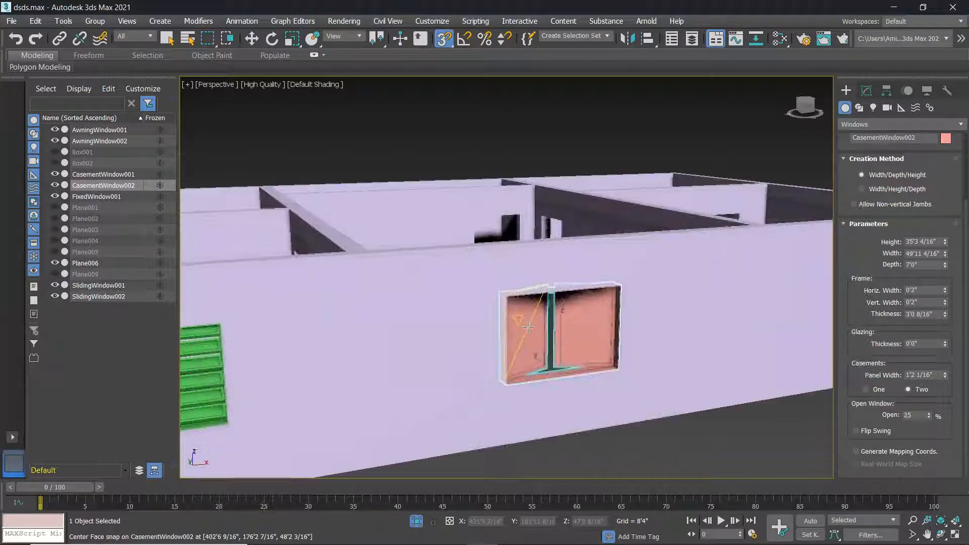
scroll(732, 413, "down", 3)
mouse_move(732, 413)
middle_mouse_down("alt")
mouse_move(674, 401)
mouse_move(733, 413)
middle_mouse_up("alt")
scroll(732, 413, "down", 4)
middle_click_drag(662, 396, 404, 355)
middle_click_drag(687, 371, 550, 401)
scroll(550, 401, "up", 2)
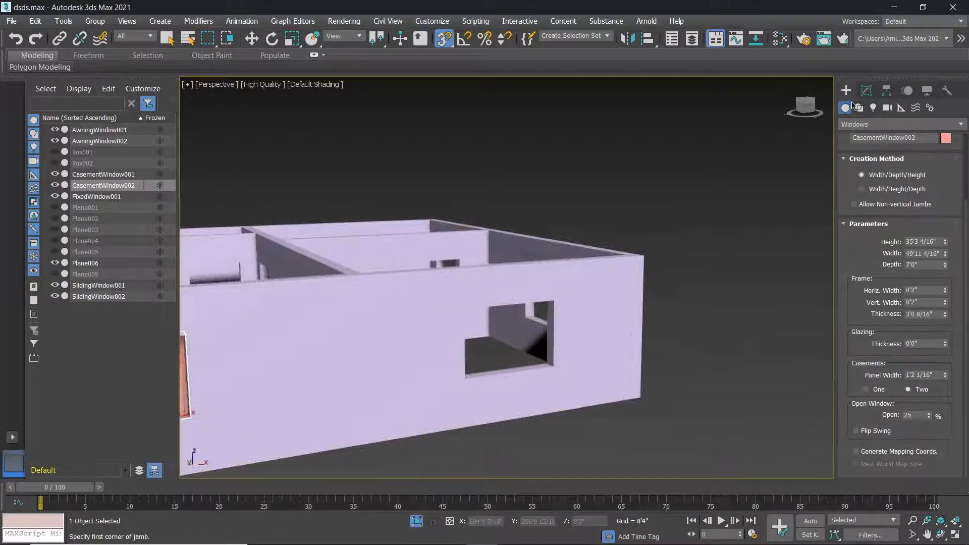
Snap SlidingWindow003, 50'9 14/16" wide by 35'3 4/16" high, into the next wall opening.
right_click(779, 335)
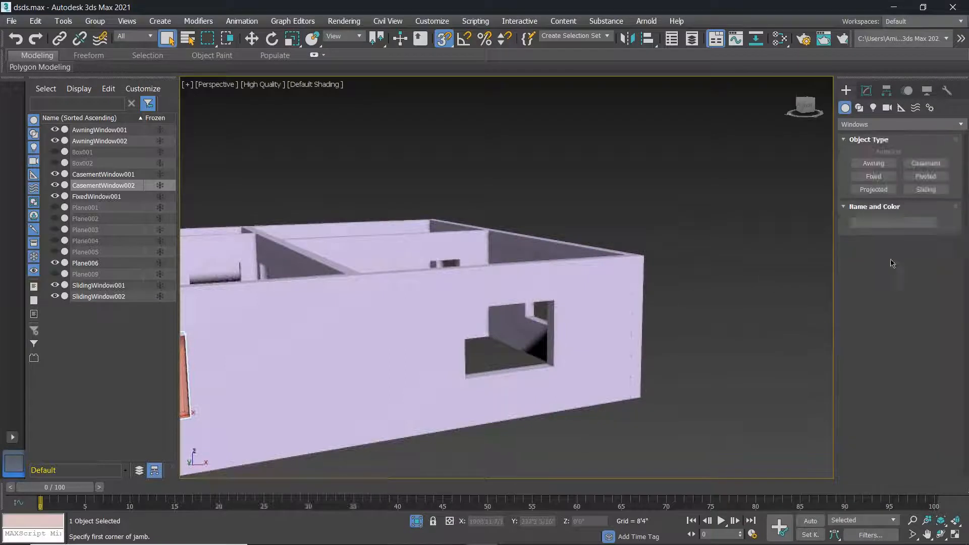
left_click(926, 190)
scroll(478, 372, "up", 5)
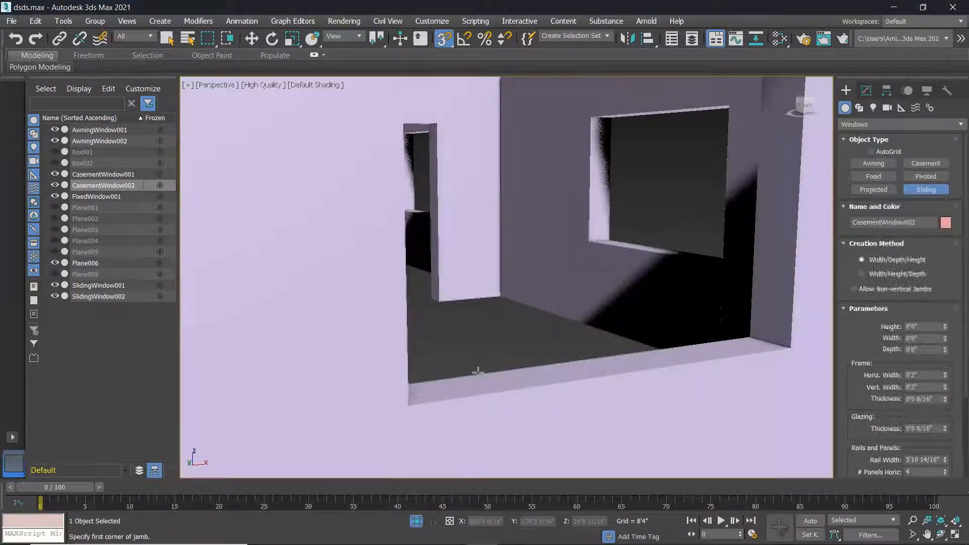
left_click_drag(479, 372, 785, 348)
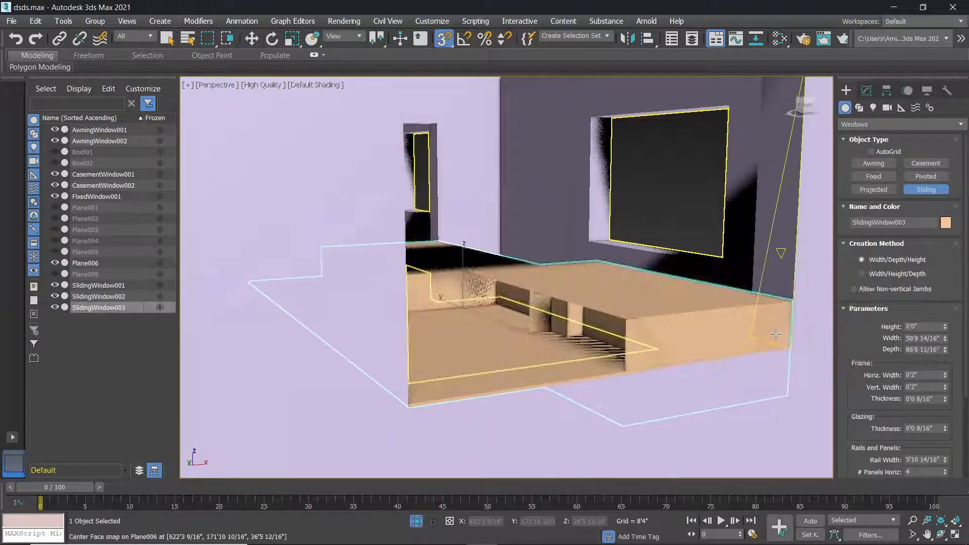
left_click(750, 337)
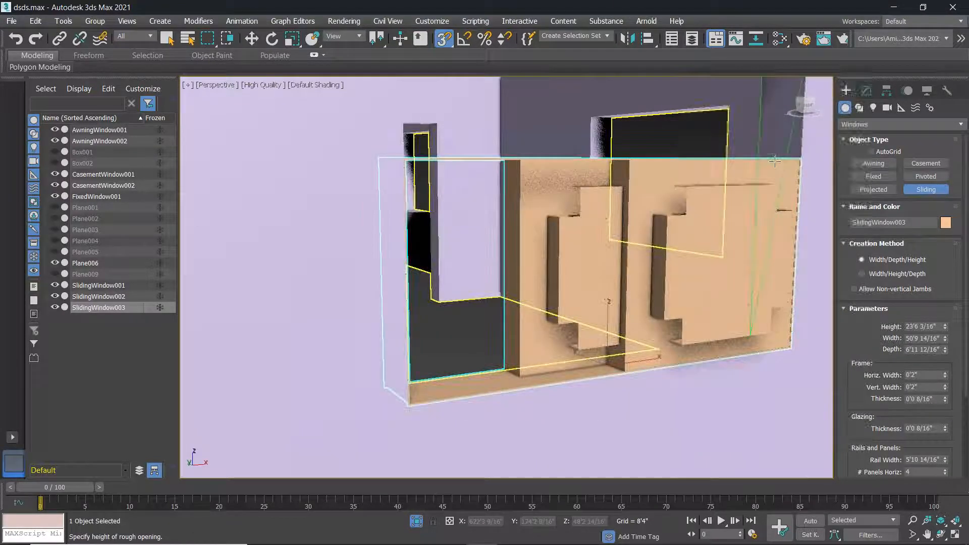
middle_click_drag(782, 164, 722, 275)
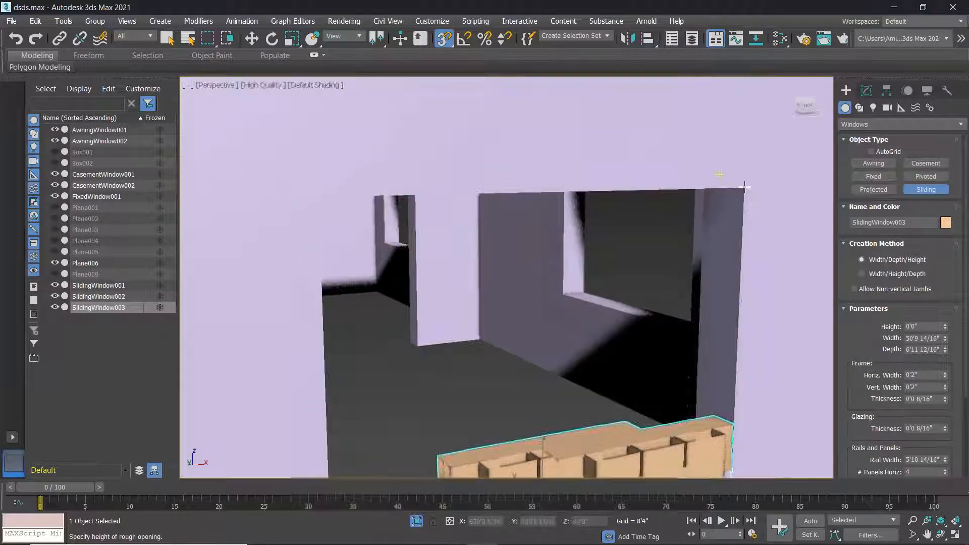
scroll(710, 290, "down", 5)
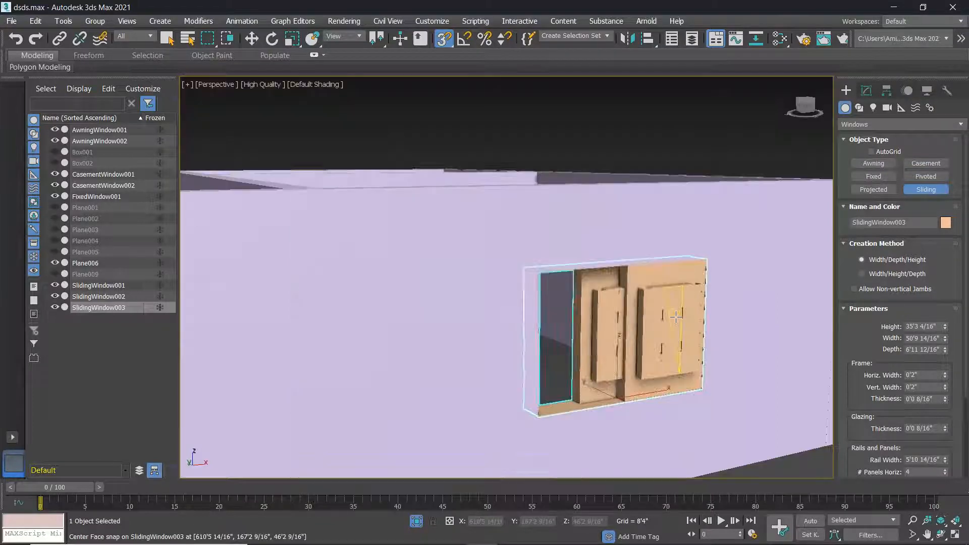
scroll(620, 337, "up", 4)
scroll(620, 337, "down", 2)
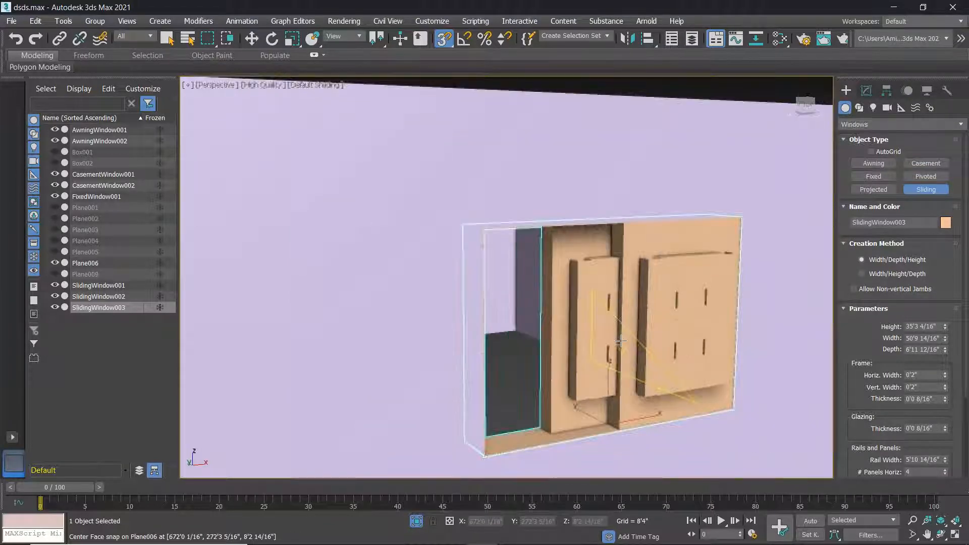
scroll(621, 342, "down", 4)
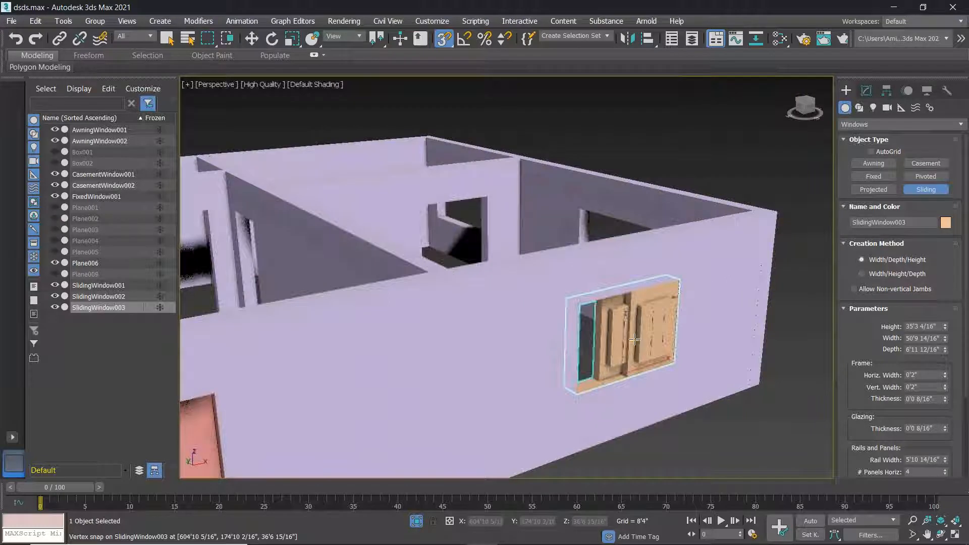
scroll(635, 339, "up", 4)
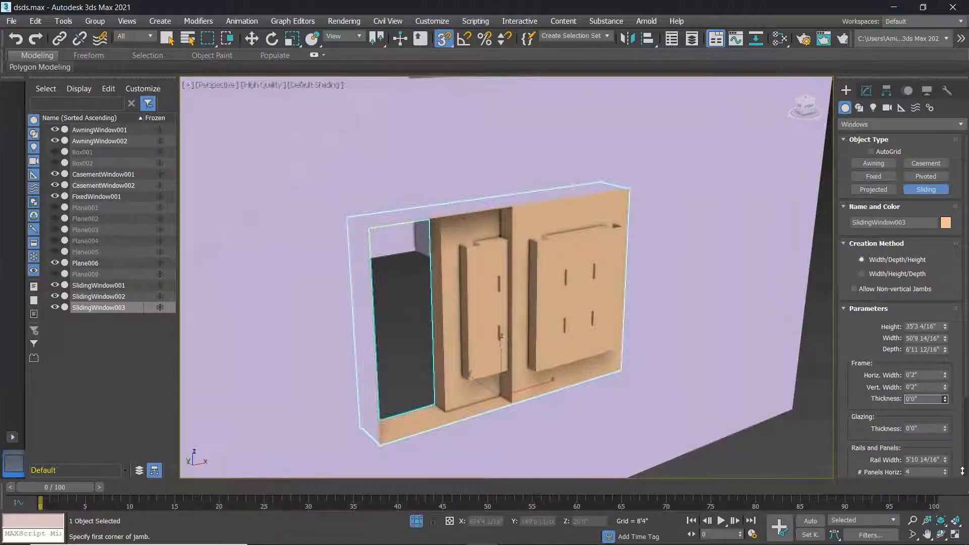
Give SlidingWindow003 3 horizontal and 4 vertical panels.
scroll(890, 457, "down", 2)
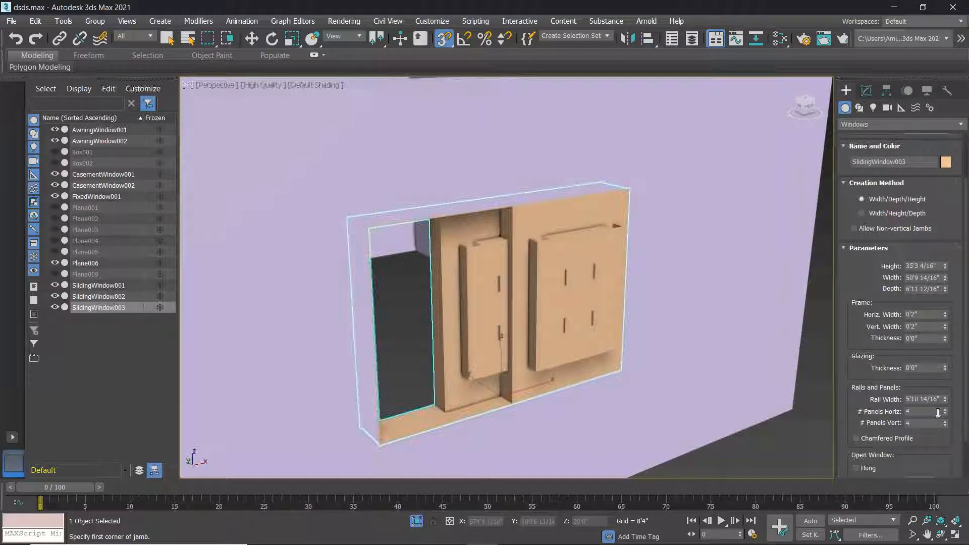
mouse_move(945, 414)
left_mouse_down()
mouse_move(954, 435)
mouse_move(955, 410)
left_mouse_up()
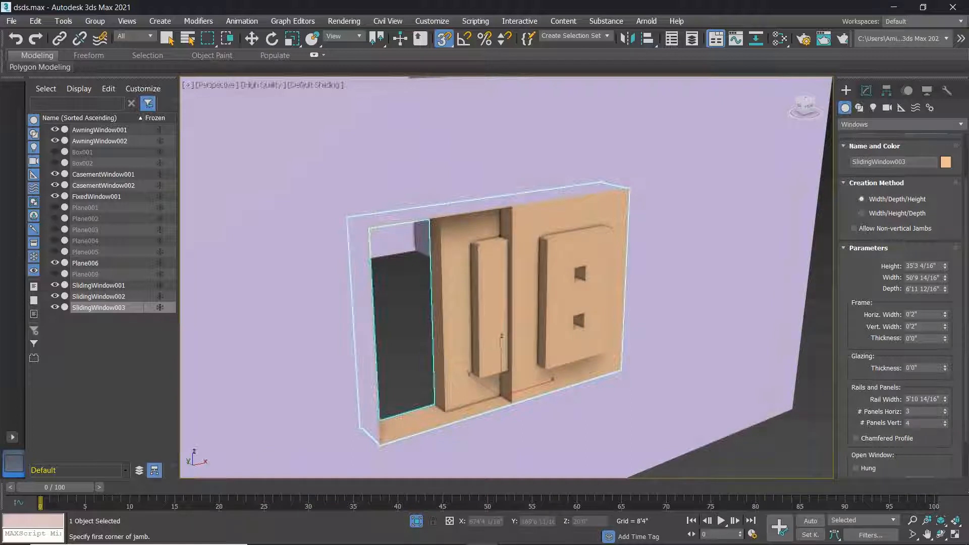
left_click(946, 425)
left_click(946, 425)
left_click(945, 425)
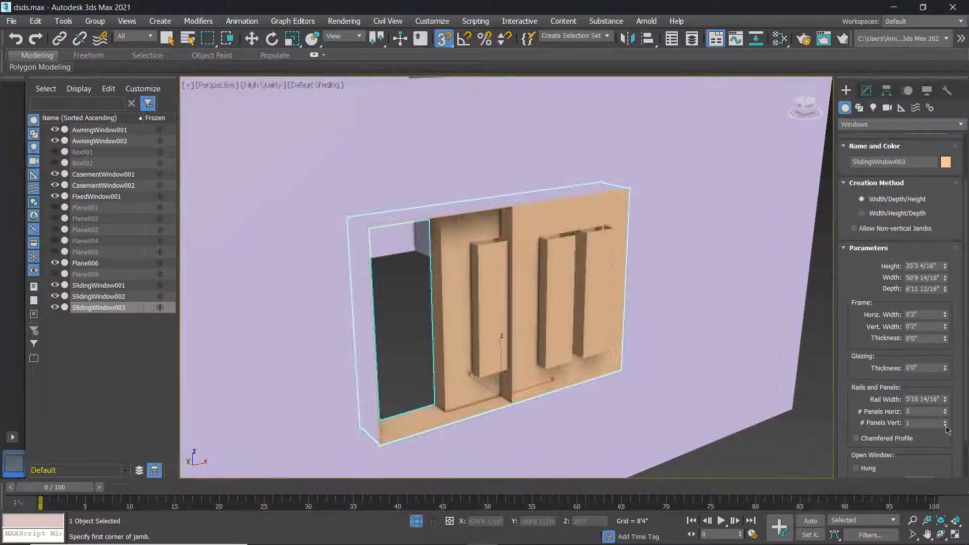
left_click(945, 421)
left_click(945, 421)
left_click(945, 422)
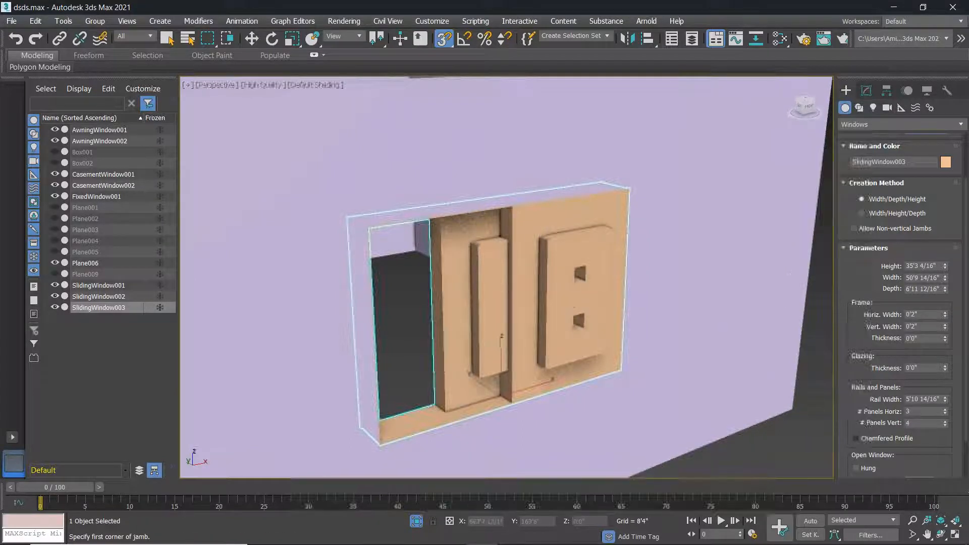
Open the sliding window to 58%.
scroll(934, 453, "down", 2)
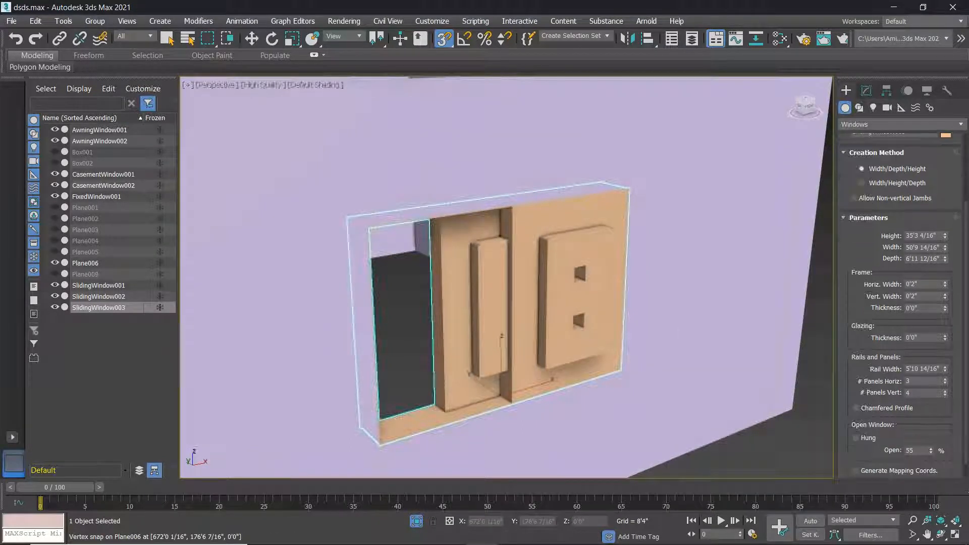
mouse_move(934, 453)
left_mouse_down()
mouse_move(934, 474)
mouse_move(932, 445)
left_mouse_up()
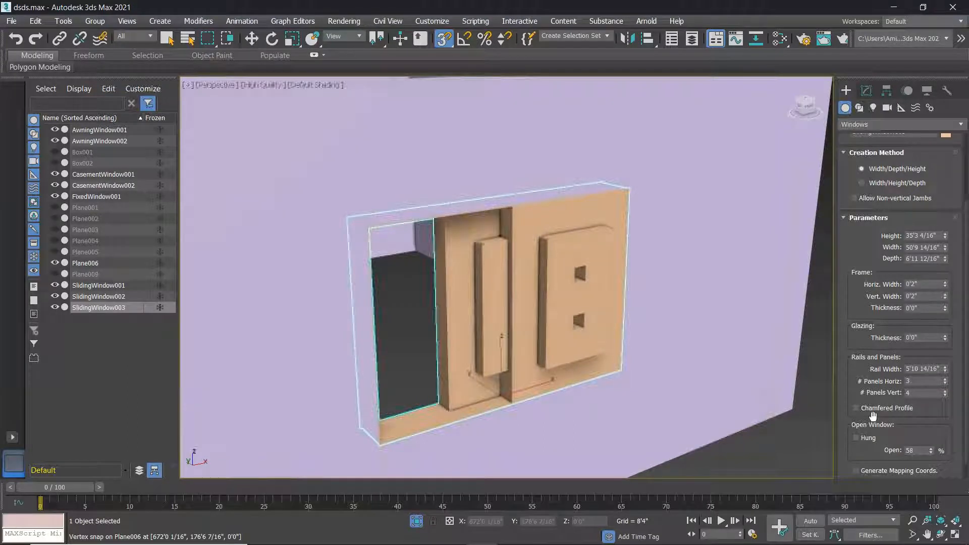
scroll(813, 348, "down", 4)
scroll(902, 385, "down", 1)
scroll(698, 373, "up", 4)
Fit awning window AwningWindow003 into a side-wall opening.
scroll(699, 372, "down", 5)
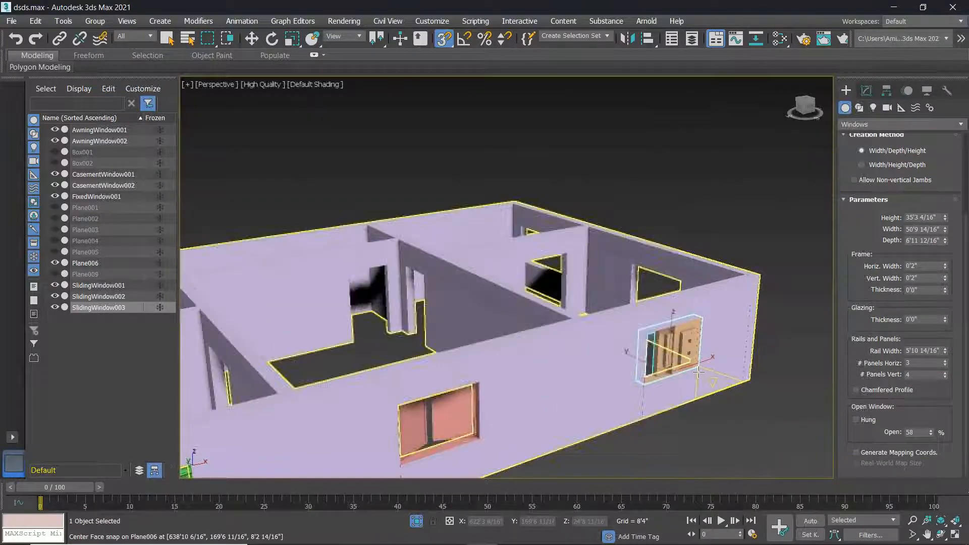
middle_click_drag(668, 418, 581, 414, "alt")
scroll(667, 390, "down", 4)
mouse_move(667, 390)
middle_mouse_down("alt")
mouse_move(600, 372)
mouse_move(655, 402)
middle_mouse_up("alt")
scroll(642, 385, "up", 3)
scroll(642, 385, "up", 6)
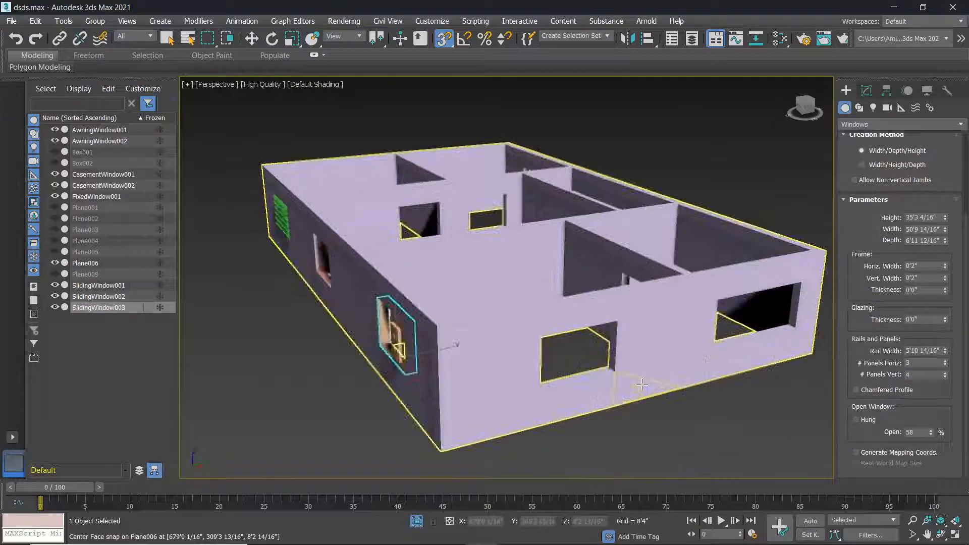
left_click(873, 163)
left_click_drag(479, 393, 590, 373)
right_click(560, 397)
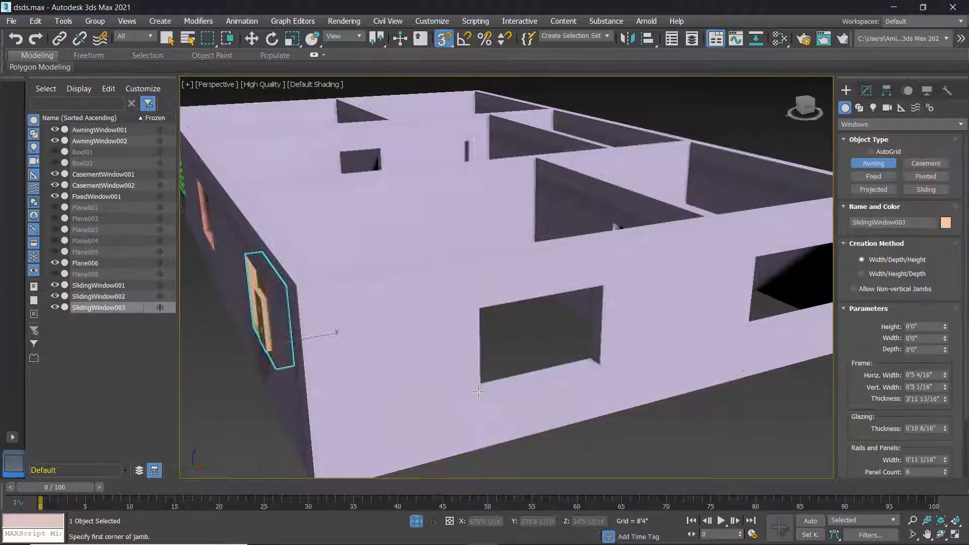
left_click_drag(480, 392, 594, 359)
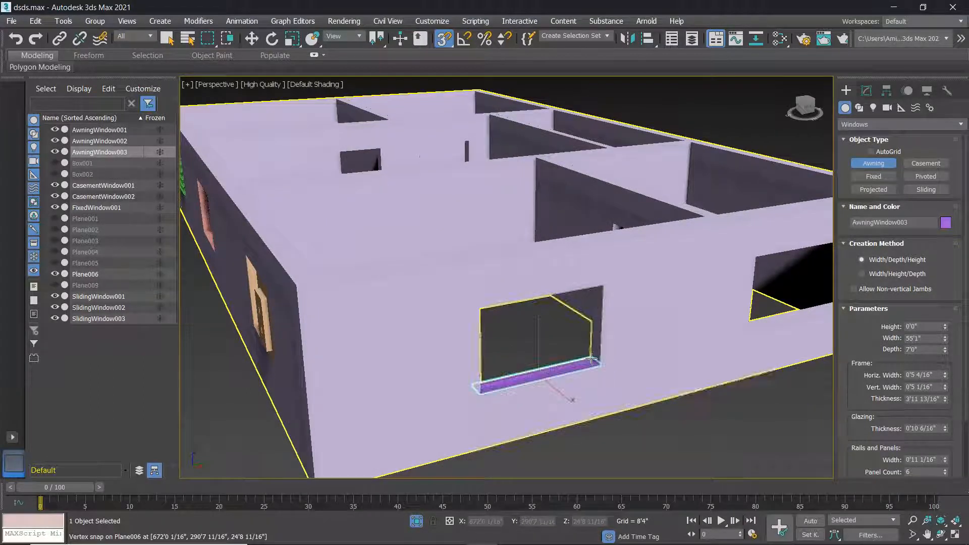
left_click(594, 359)
Add AwningWindow004, 77'1 11/16" by 35'3 4/16", in the next opening and orbit to check both.
middle_click_drag(601, 285, 536, 382, "alt")
left_click_drag(536, 382, 671, 349)
left_click(664, 345)
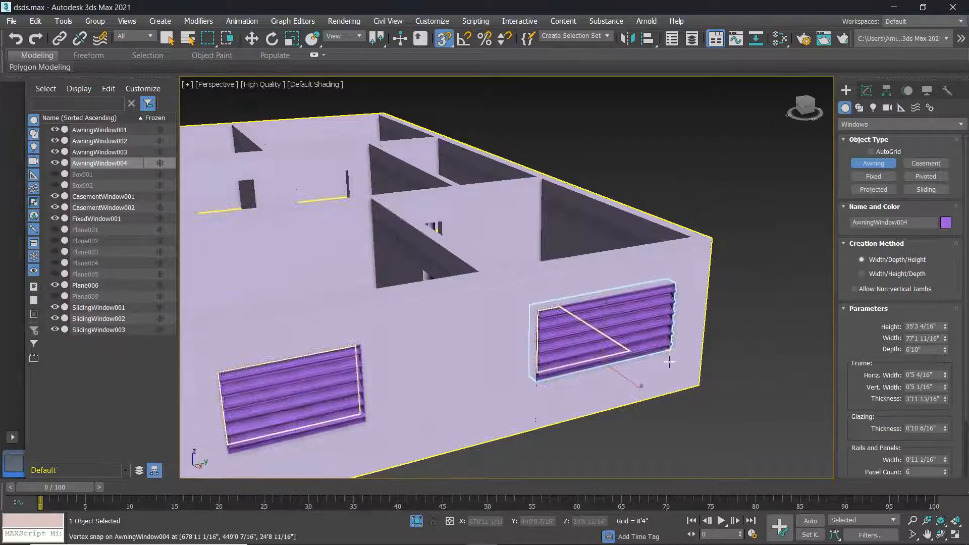
middle_click_drag(683, 351, 520, 397, "alt")
scroll(690, 368, "down", 10)
middle_click_drag(477, 325, 441, 323)
scroll(522, 349, "down", 3)
middle_click_drag(522, 348, 549, 369)
scroll(436, 388, "down", 5)
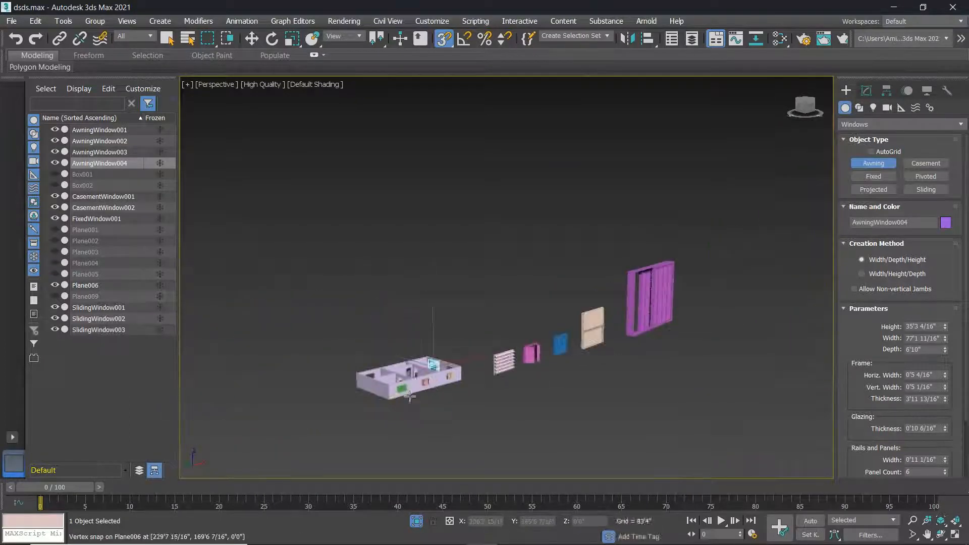
scroll(418, 392, "up", 7)
right_click(424, 387)
scroll(451, 369, "down", 2)
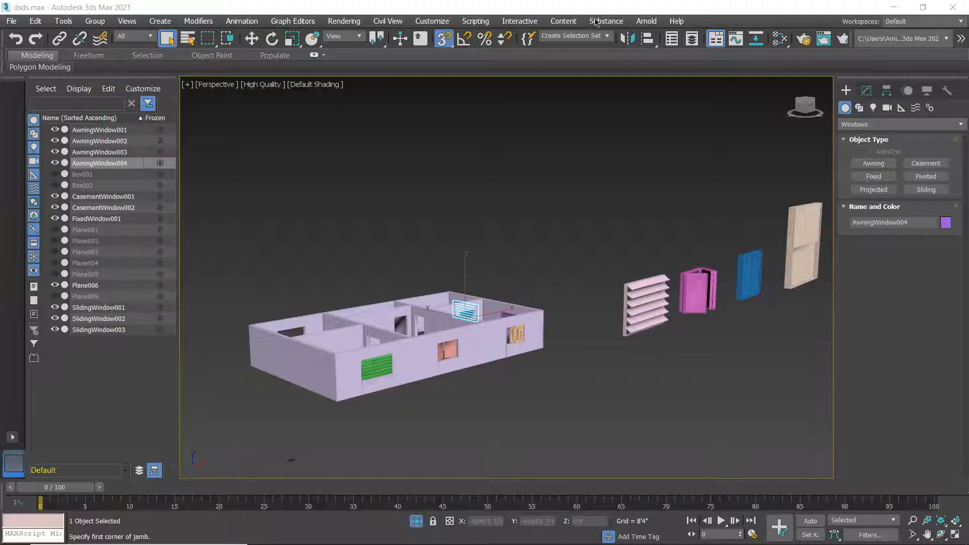
Deselect everything and orbit to look down at the windows fitted throughout the house.
mouse_move(759, 544)
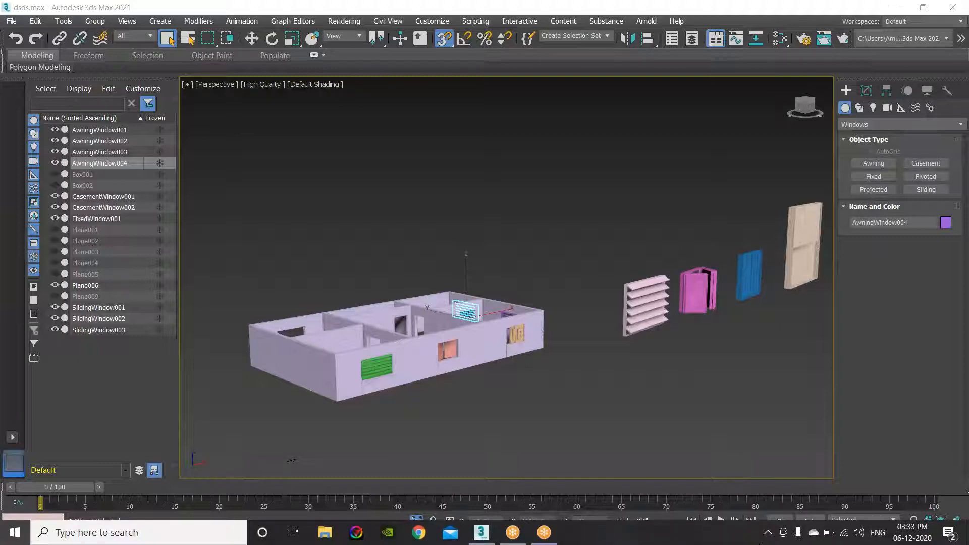
scroll(412, 445, "up", 3)
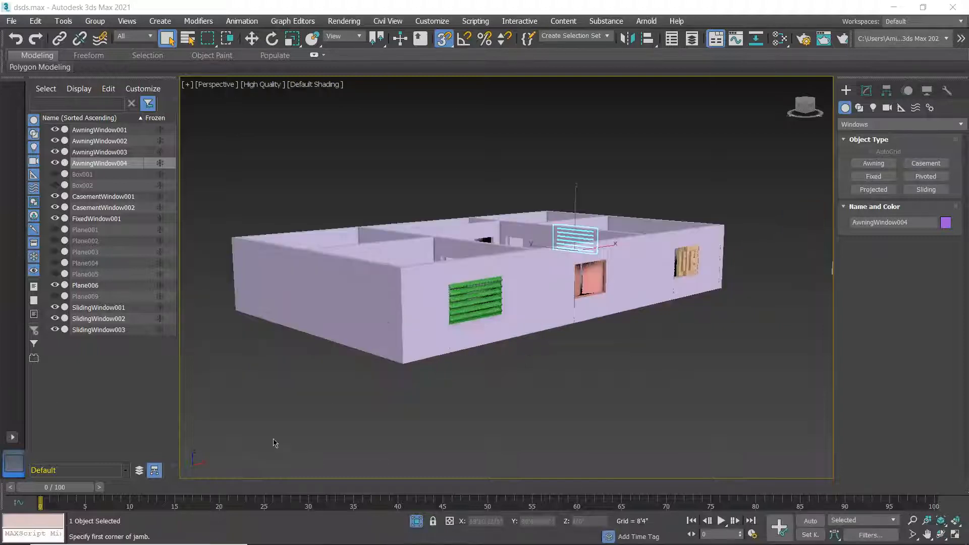
left_click(652, 398)
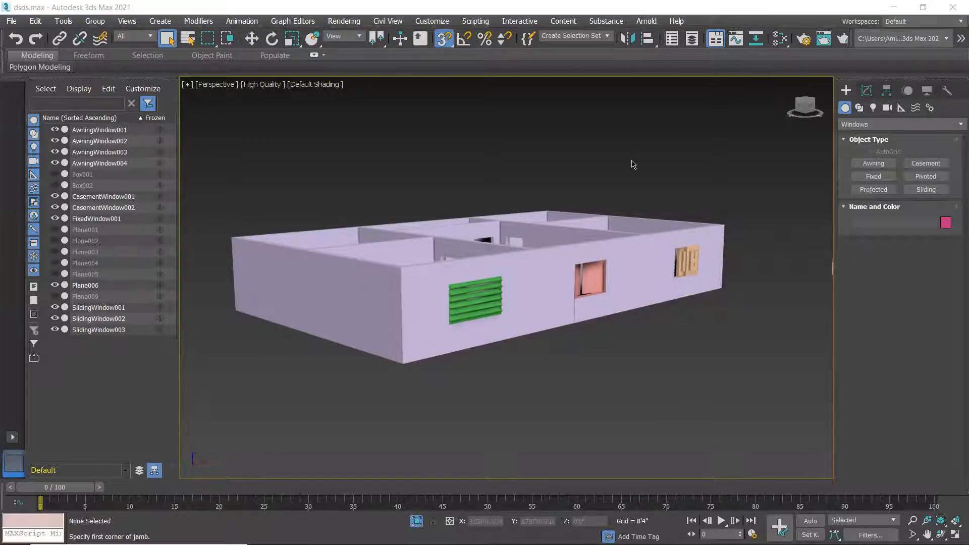
scroll(575, 300, "up", 3)
middle_click_drag(568, 305, 475, 294, "alt")
scroll(564, 324, "down", 3)
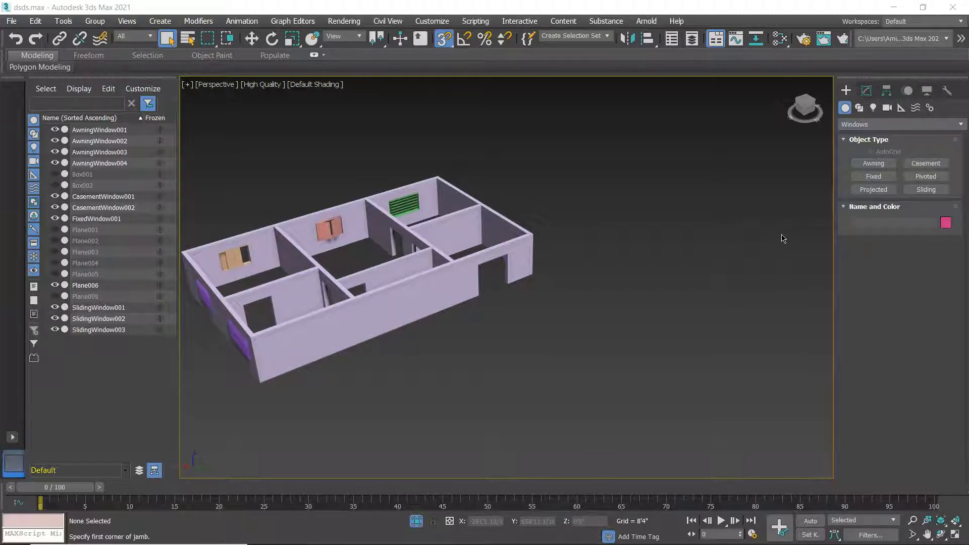
Change the Create panel's geometry category from Windows to Doors.
left_click(876, 127)
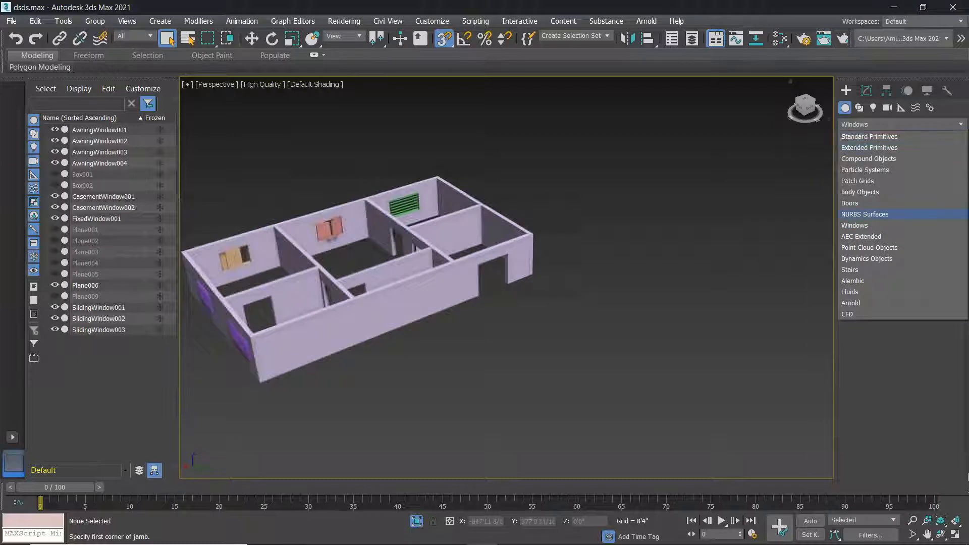
left_click(849, 90)
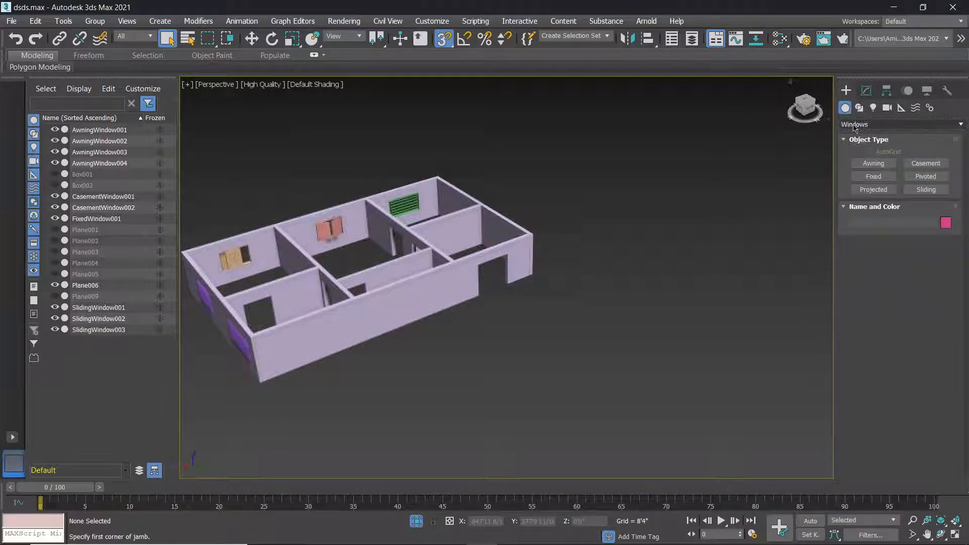
left_click(887, 127)
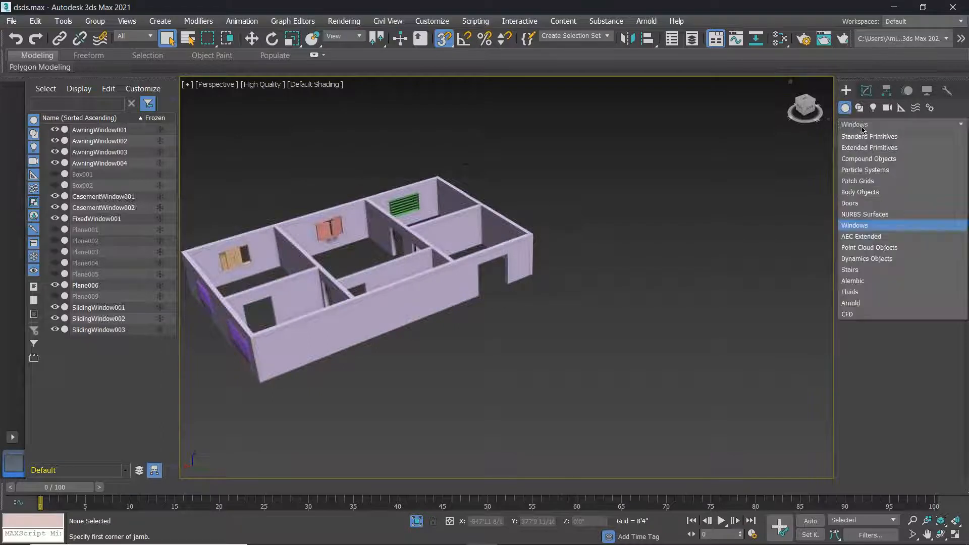
left_click(867, 204)
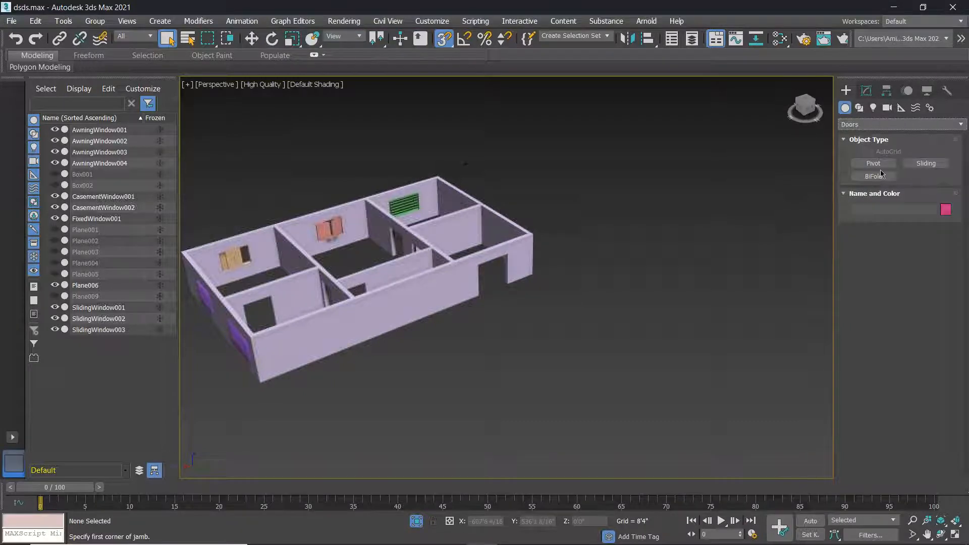
scroll(539, 328, "up", 5)
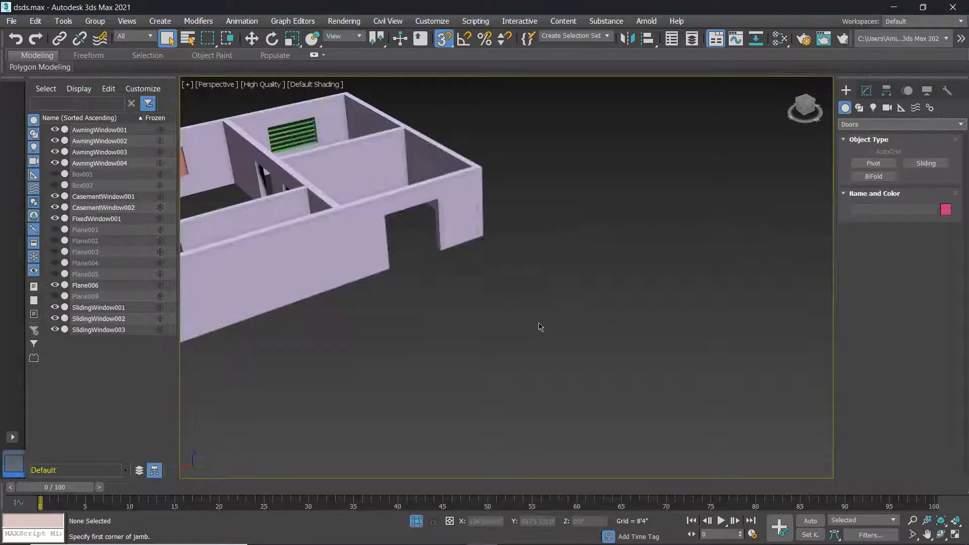
Draw PivotDoor001 beside the wall opening, about 70'6" wide and 101' tall.
left_click(883, 164)
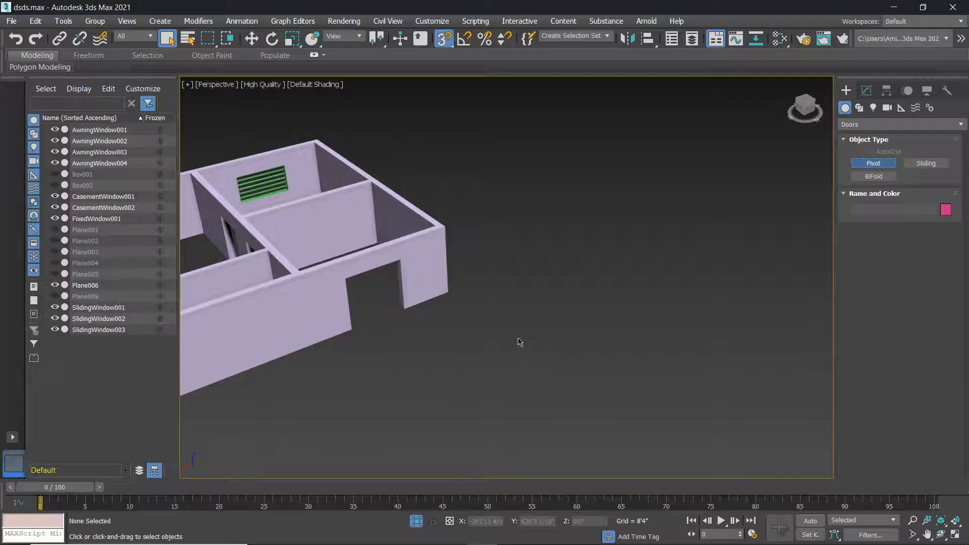
scroll(426, 374, "up", 3)
left_click_drag(409, 392, 534, 342)
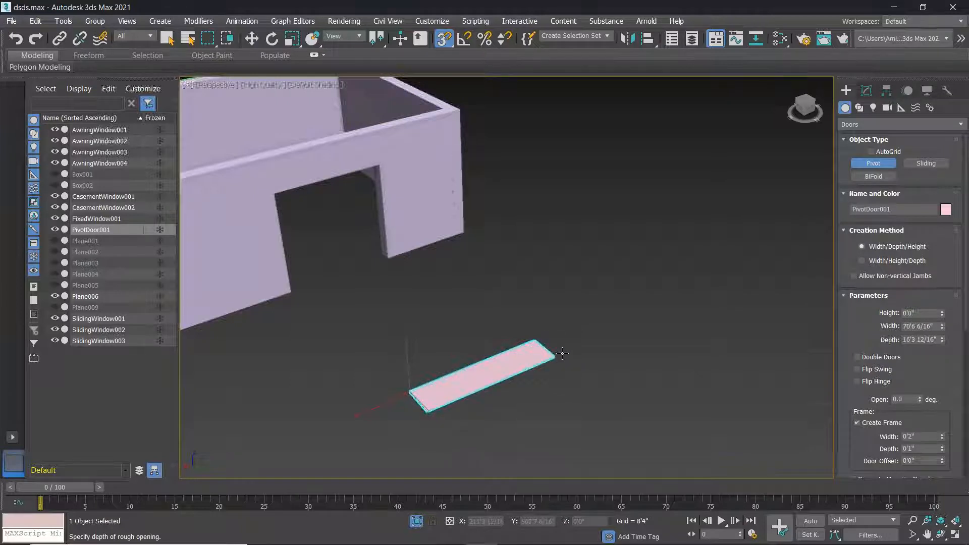
left_click(557, 348)
left_click(531, 147)
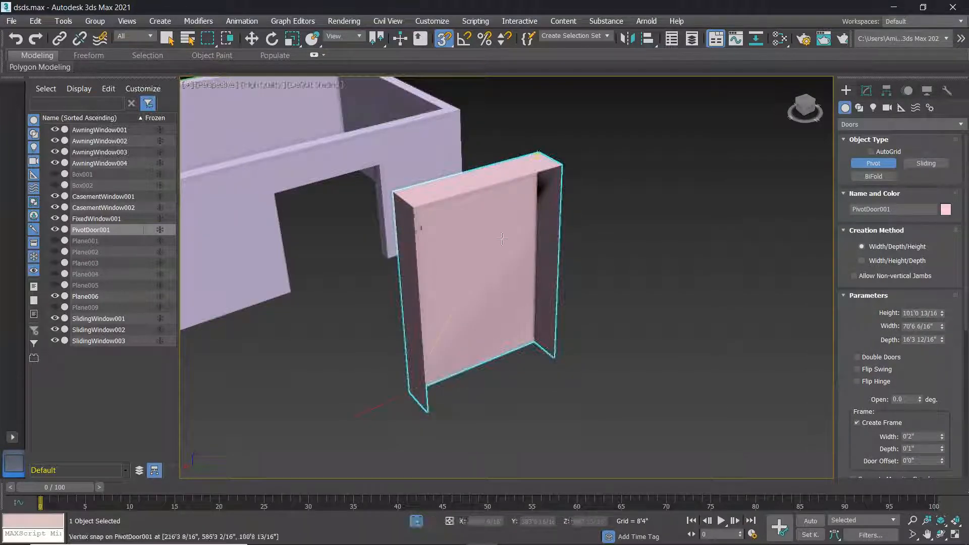
middle_click_drag(469, 323, 471, 303, "alt")
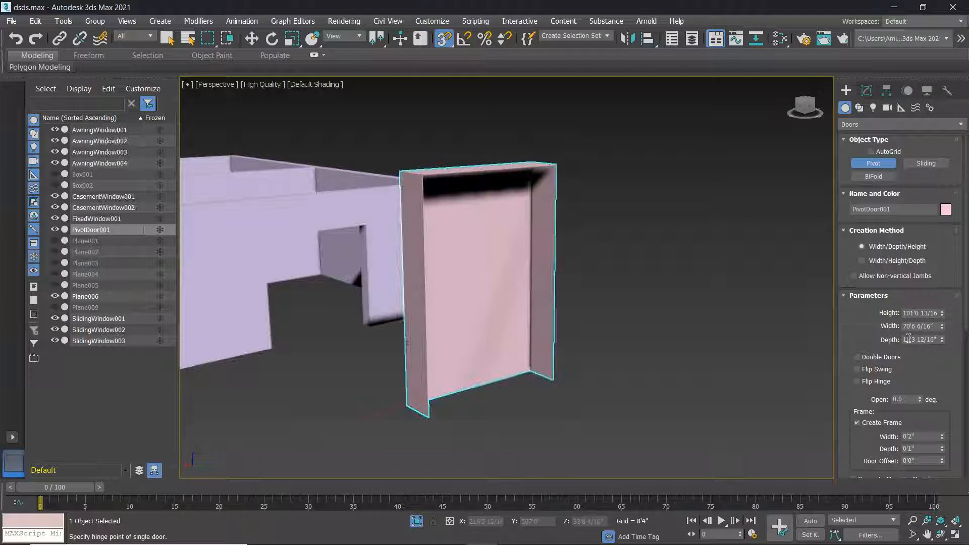
Make PivotDoor001 a double door opened 54° with its swing flipped.
left_click(860, 360)
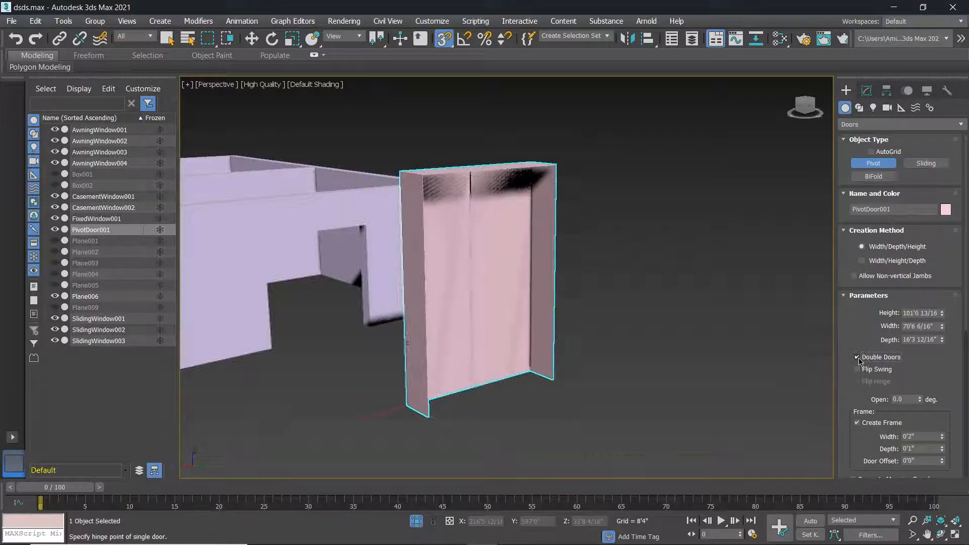
left_click(858, 370)
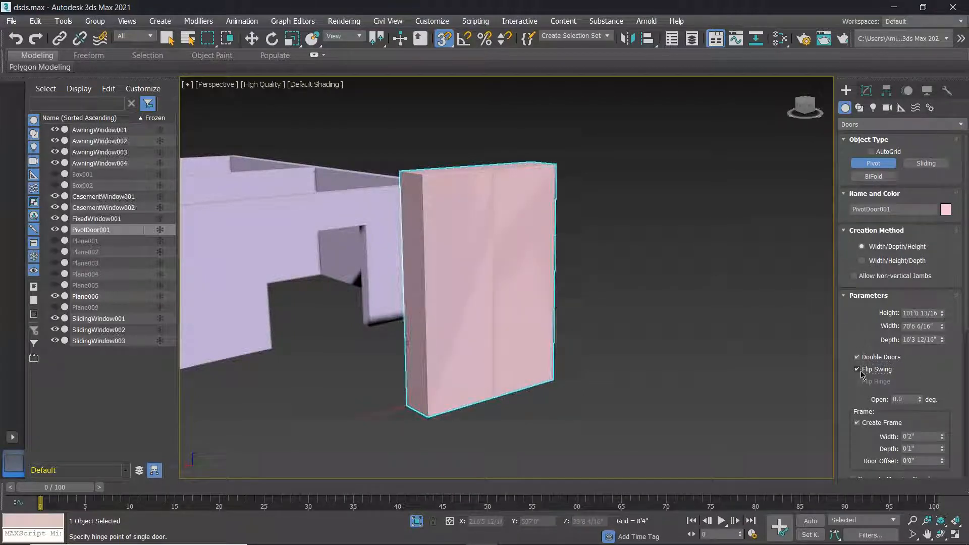
left_click(857, 370)
scroll(926, 372, "down", 1)
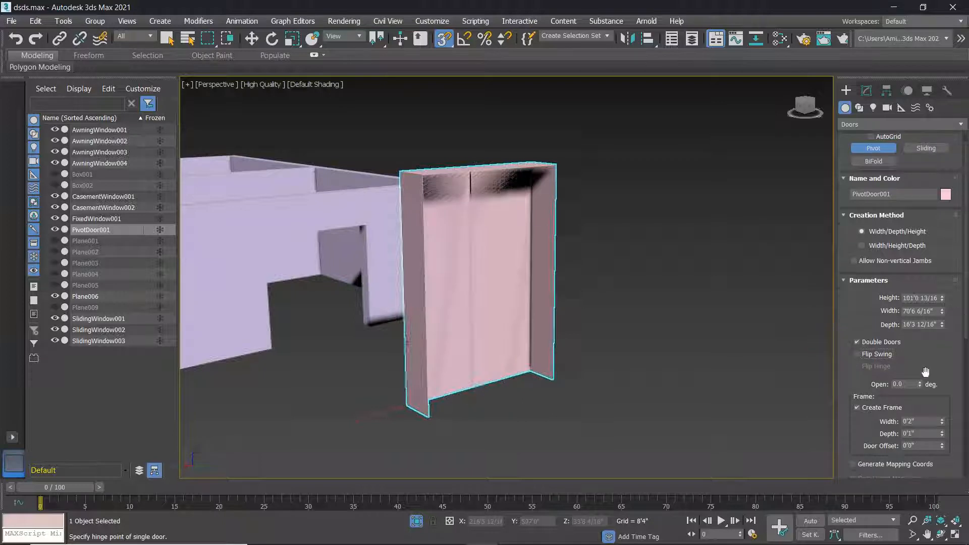
left_click_drag(920, 385, 932, 328)
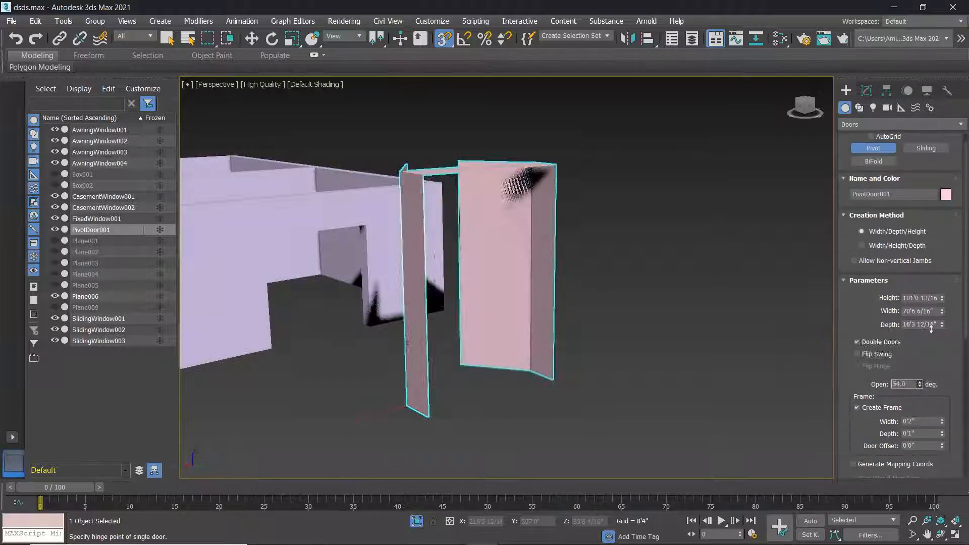
left_click(859, 343)
middle_click_drag(485, 267, 444, 271, "alt")
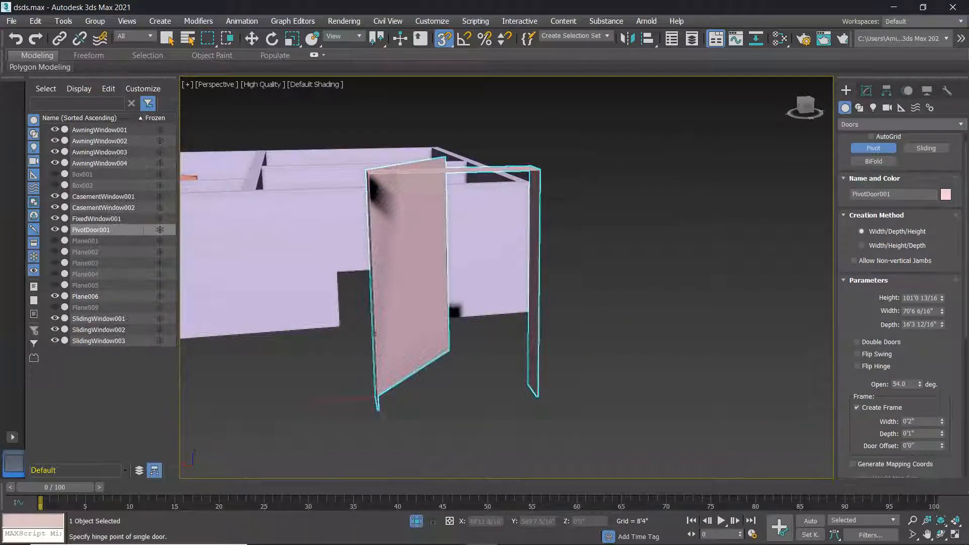
left_click(857, 342)
middle_click_drag(576, 318, 483, 322, "alt")
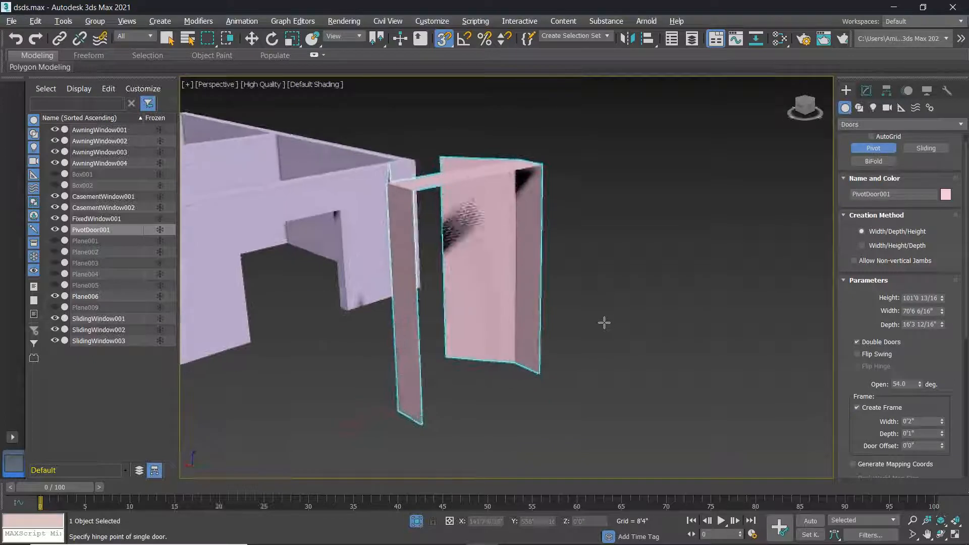
left_click(857, 354)
middle_click_drag(557, 353, 598, 369, "alt")
Widen the pivot door's frame to 3'4 12/16".
scroll(596, 368, "up", 5)
scroll(596, 368, "down", 5)
middle_click_drag(687, 386, 650, 362)
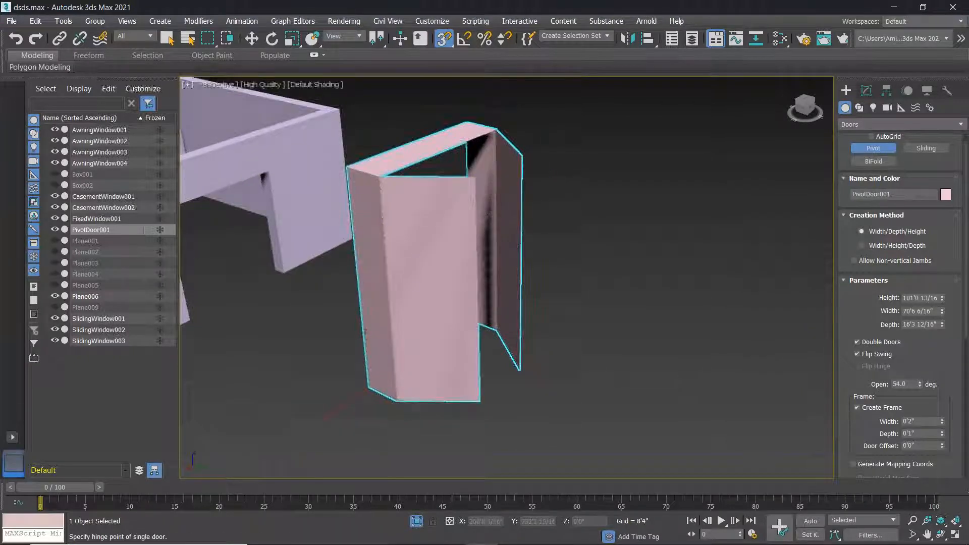
middle_click_drag(753, 394, 718, 401, "alt")
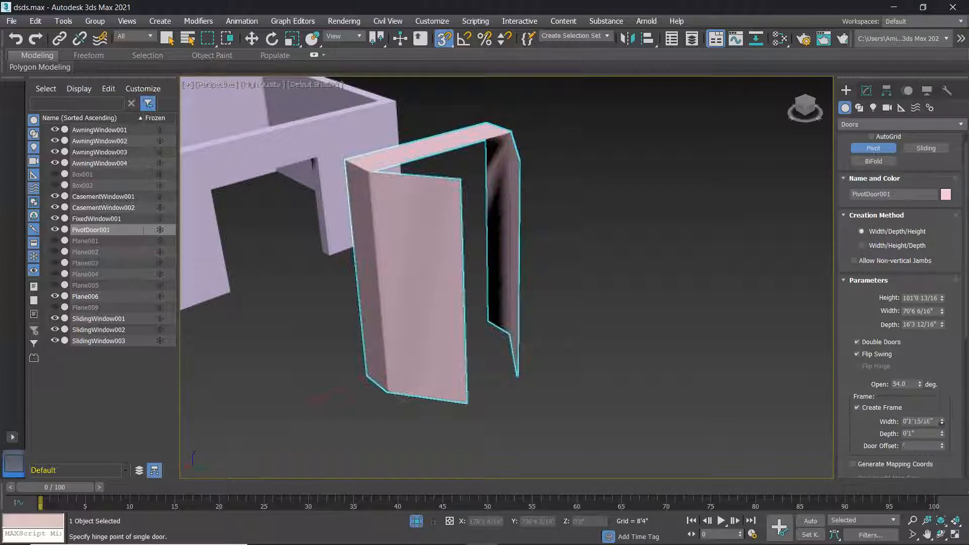
left_click_drag(949, 361, 926, 297)
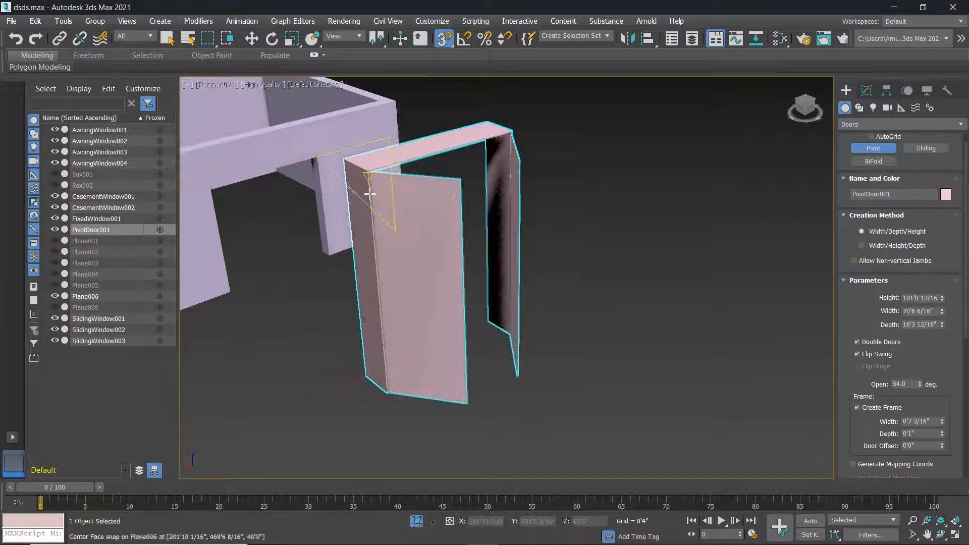
scroll(378, 190, "up", 5)
left_click_drag(942, 423, 13, 164)
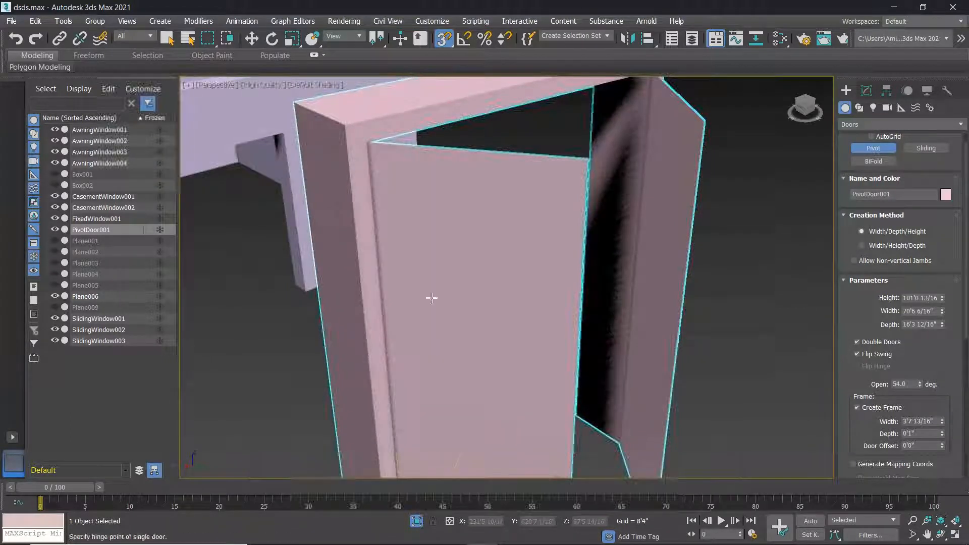
scroll(427, 334, "down", 5)
Set the pivot door's frame depth to 0'4".
middle_click_drag(426, 335, 389, 276, "alt")
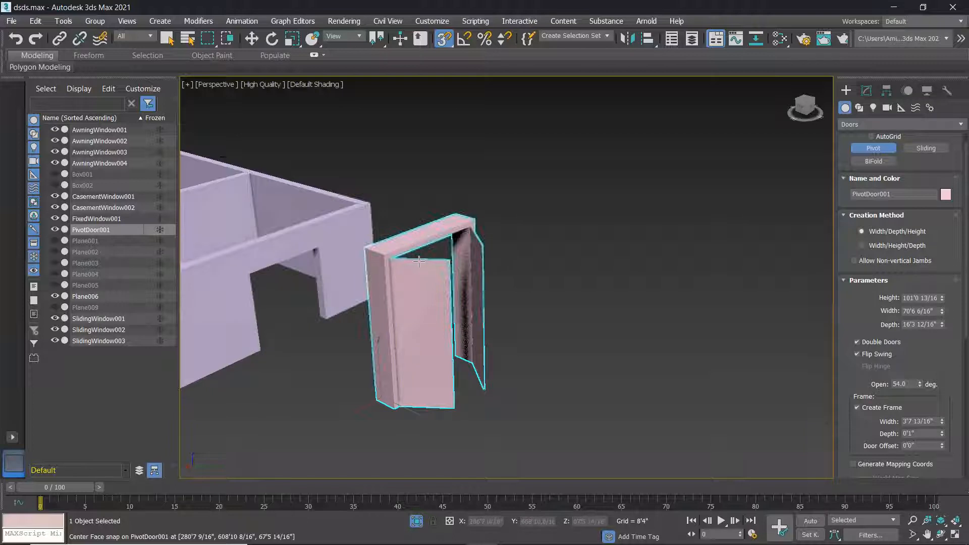
scroll(419, 261, "up", 4)
middle_click_drag(442, 285, 373, 319, "alt")
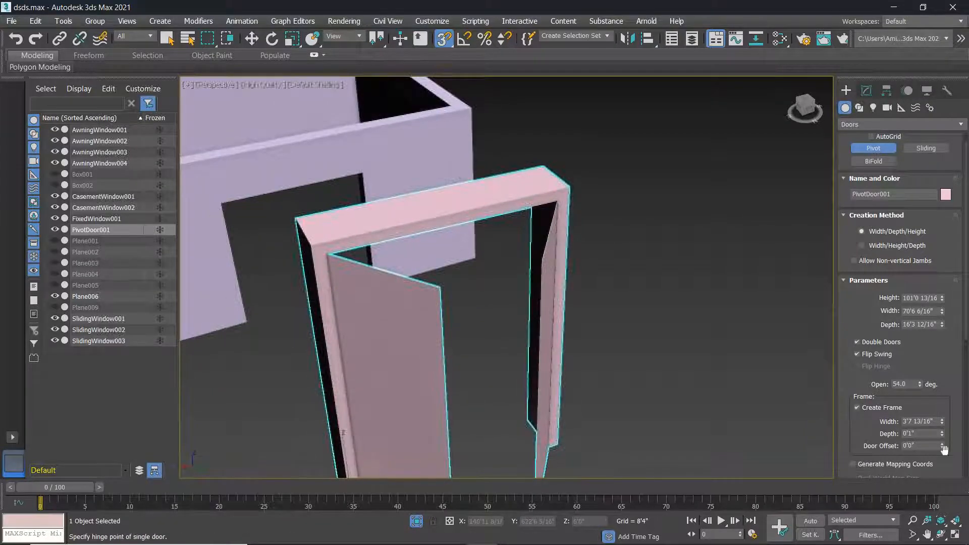
left_click_drag(936, 389, 932, 233)
Cancel an accidentally started second pivot door and return the view to the walls.
left_click(495, 214)
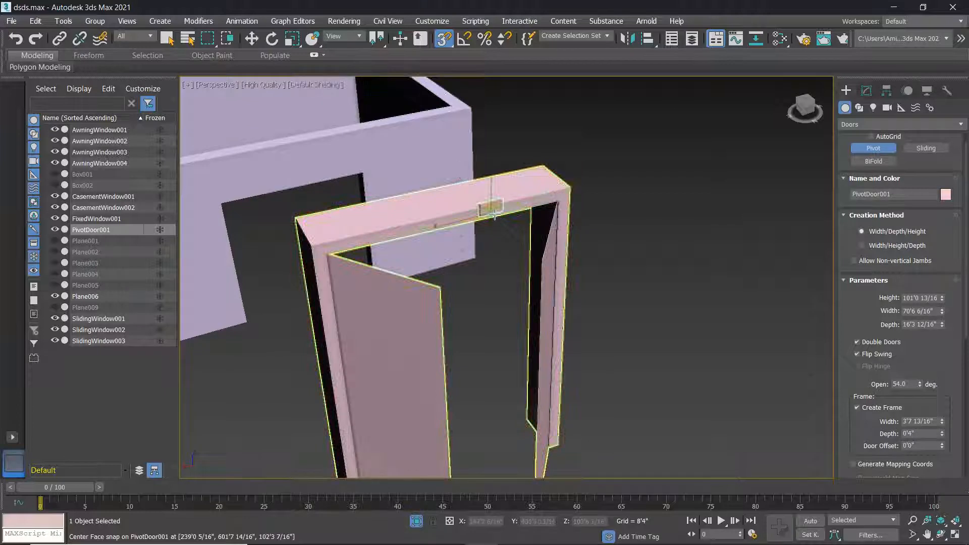
right_click(531, 289)
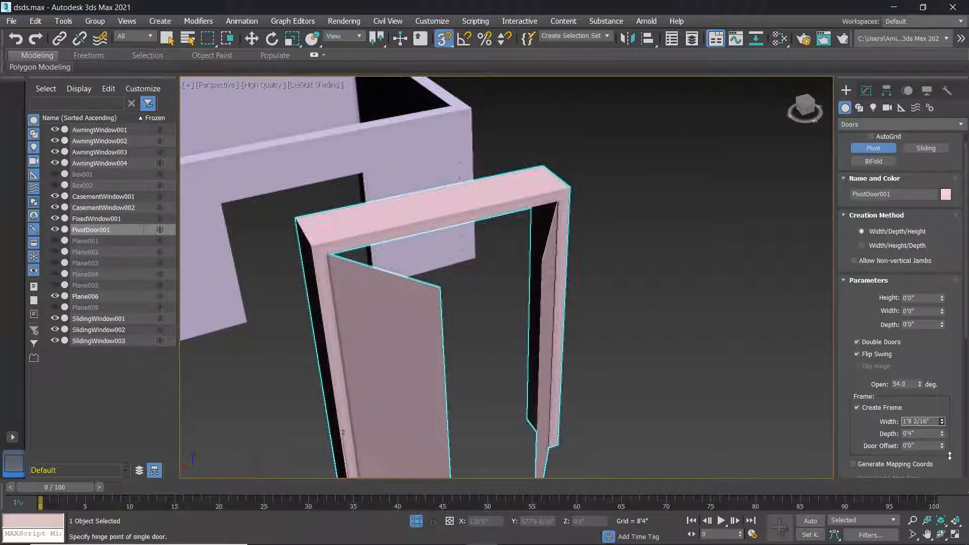
scroll(708, 377, "down", 5)
middle_click_drag(694, 373, 642, 354)
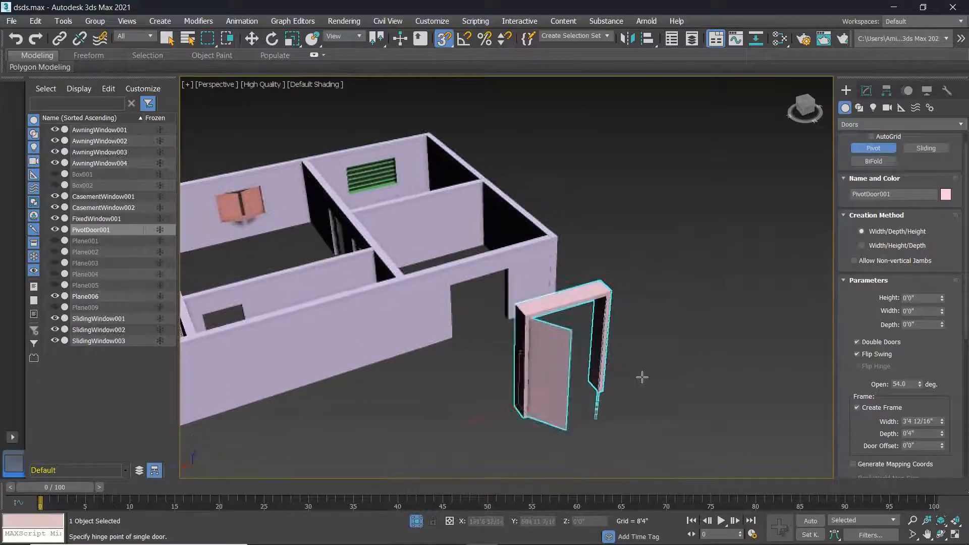
scroll(642, 378, "up", 3)
Delete the existing pink pivot door.
right_click(642, 378)
left_click_drag(602, 374, 429, 338)
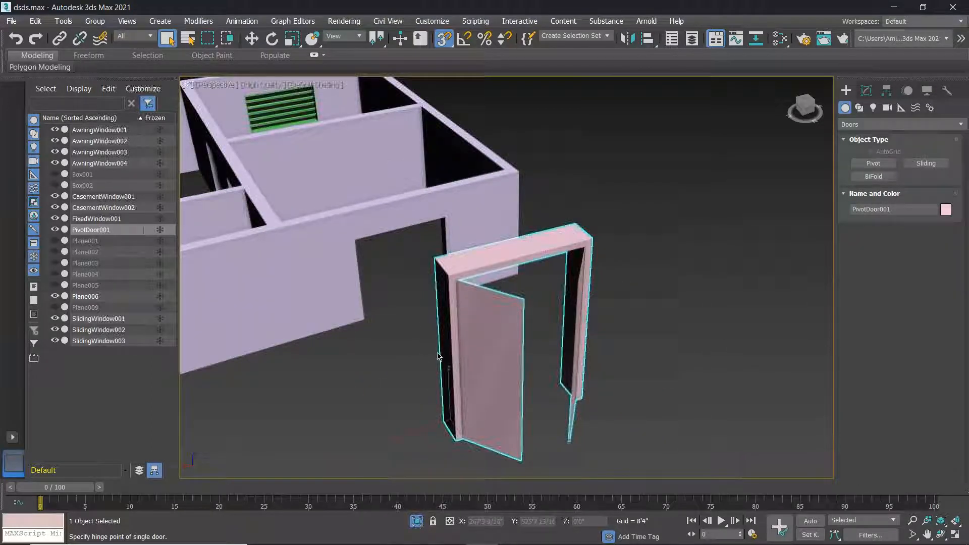
key("Delete")
Draw a new pivot door 144'5 7/16" wide and 186'6 2/16" high.
left_click(874, 163)
left_click_drag(489, 403, 679, 327)
left_click(695, 344)
middle_click_drag(606, 304, 334, 267)
scroll(463, 240, "down", 4)
middle_click_drag(511, 278, 530, 361)
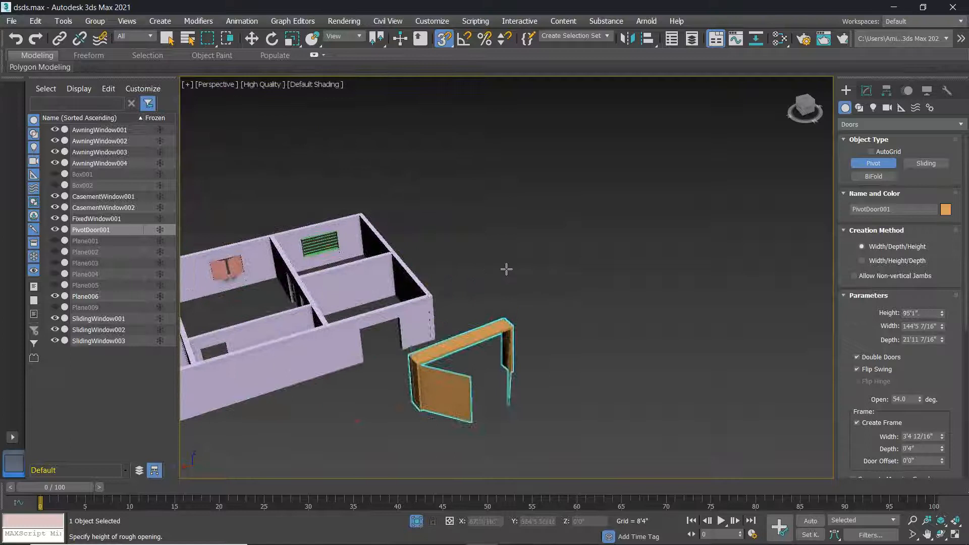
left_click(495, 213)
scroll(383, 383, "up", 5)
middle_click_drag(383, 382, 339, 379)
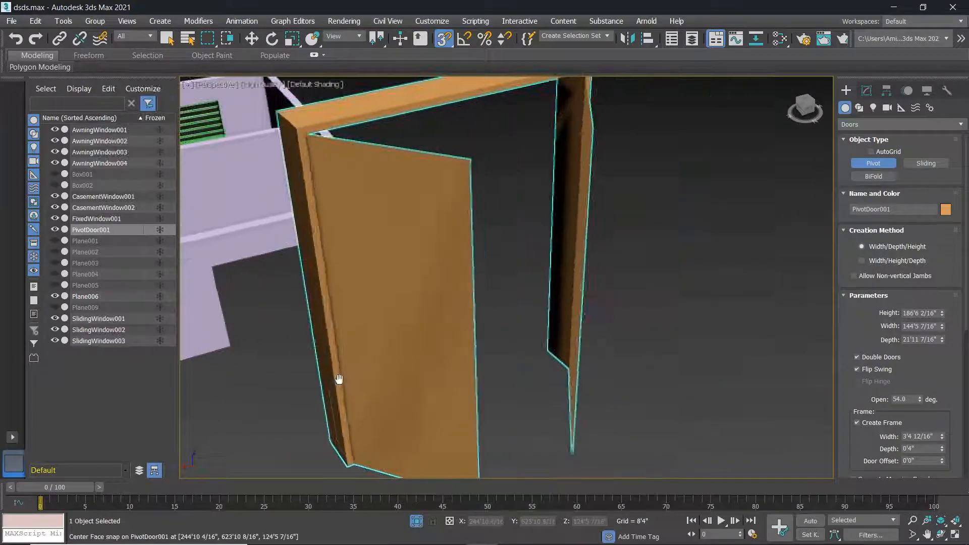
scroll(340, 379, "down", 6)
scroll(422, 366, "up", 3)
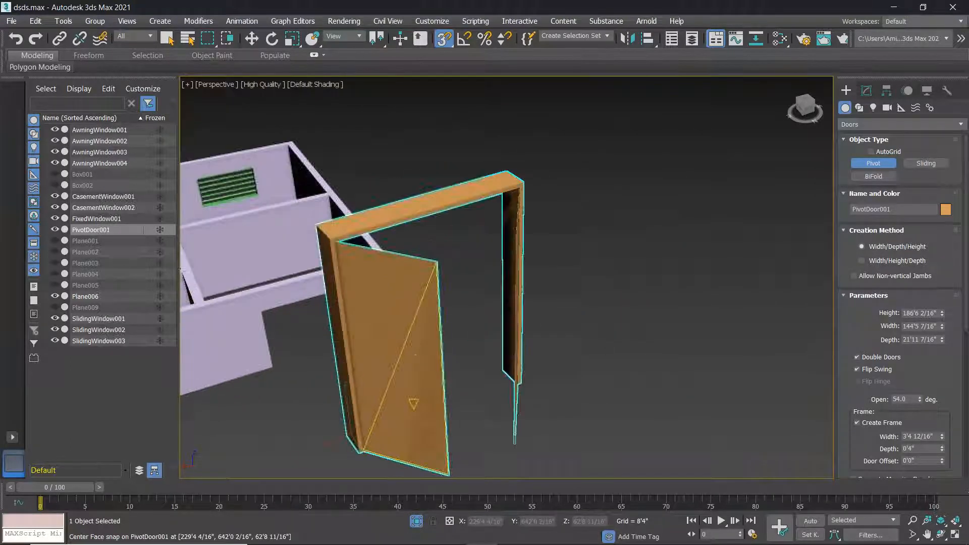
Set the new door's frame to 7'8 9/16" wide and 1'2 1/16" deep.
left_click_drag(943, 437, 942, 372)
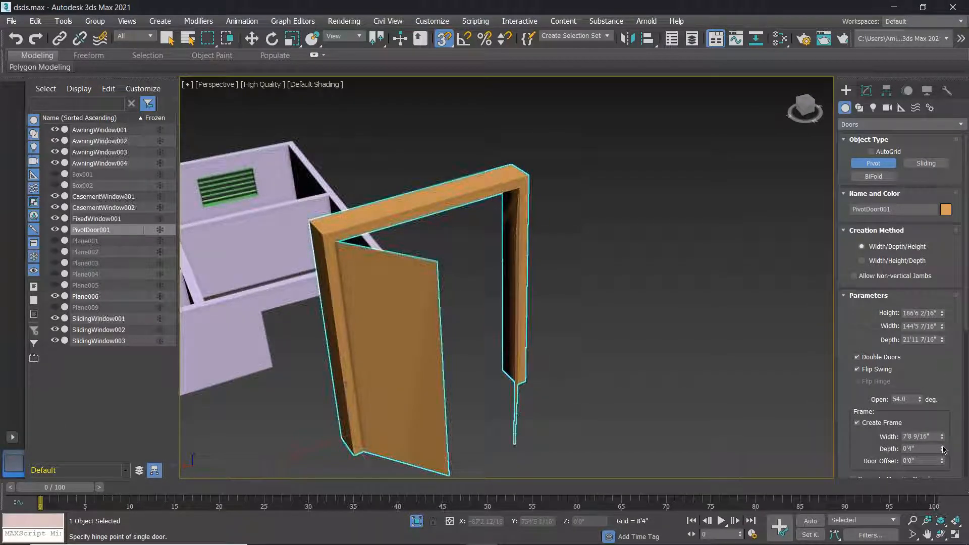
left_click_drag(942, 449, 943, 326)
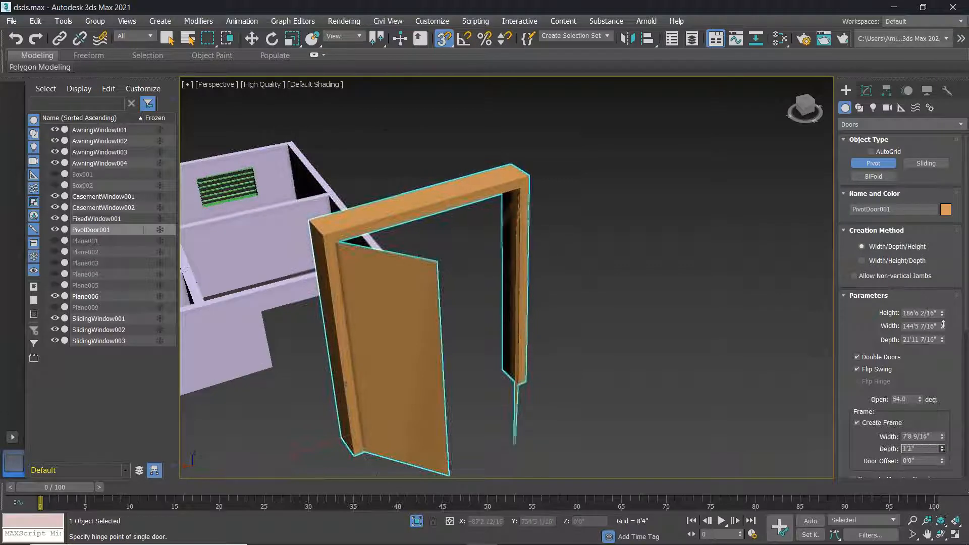
middle_click_drag(357, 320, 374, 205, "alt")
scroll(383, 203, "up", 3)
middle_click_drag(469, 207, 465, 279, "alt")
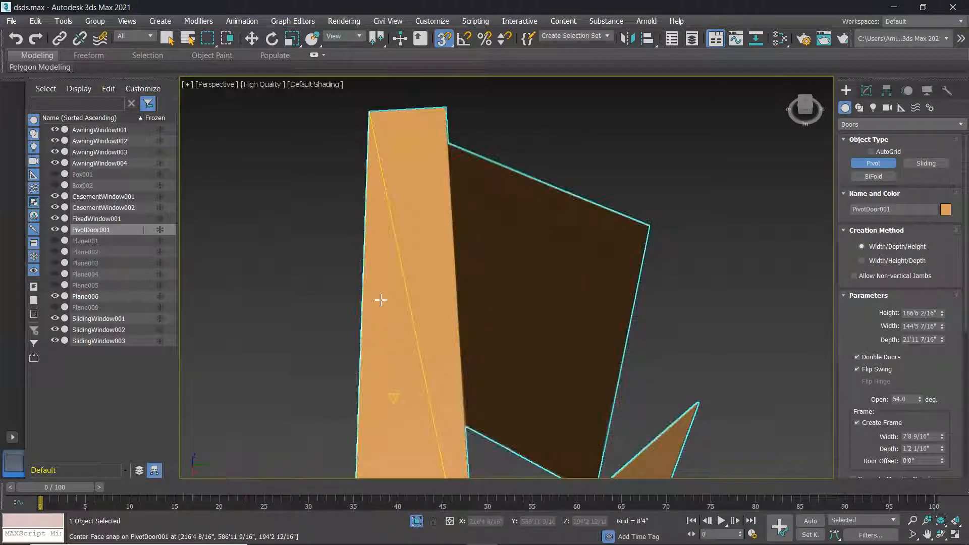
scroll(419, 321, "down", 3)
middle_click_drag(418, 321, 454, 288, "alt")
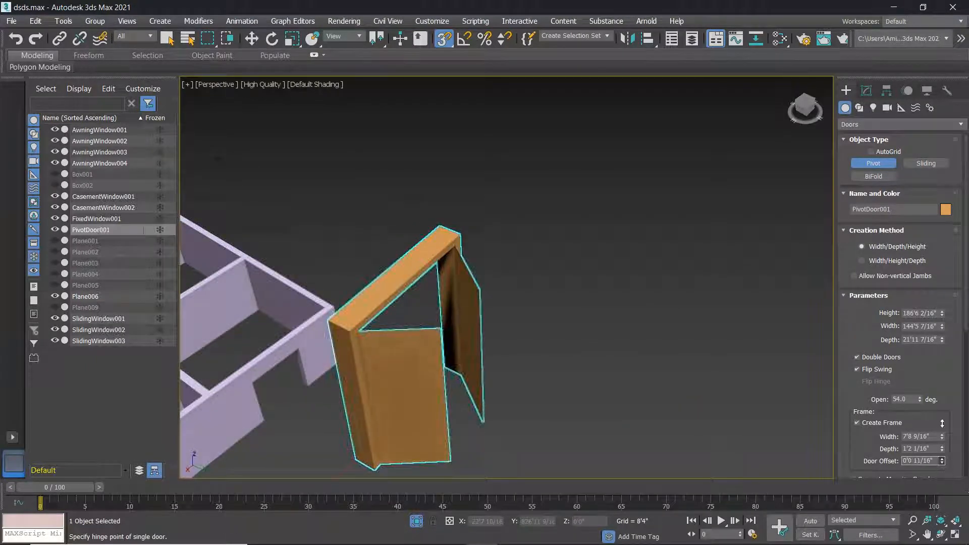
scroll(391, 380, "up", 8)
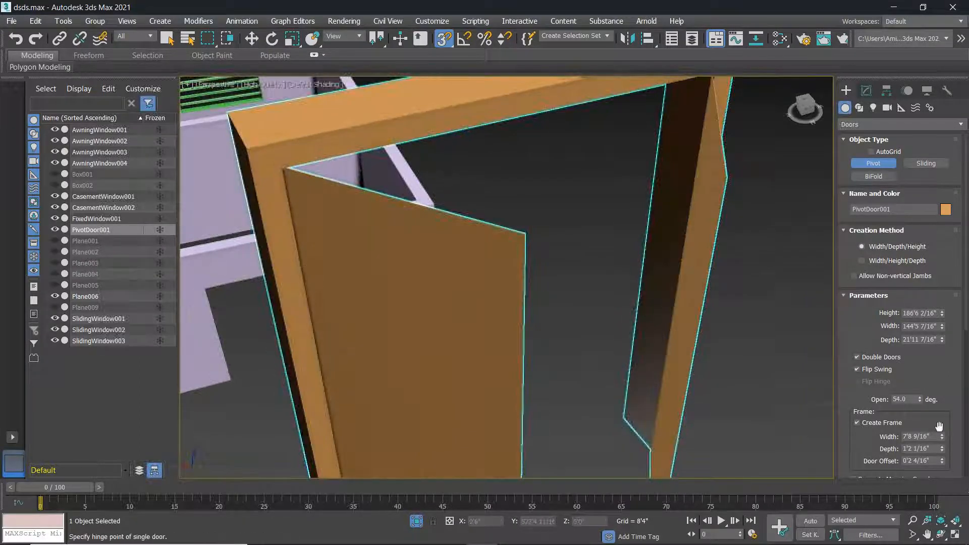
Offset the door leaves to 10'7 2/16".
left_click_drag(937, 427, 930, 93)
middle_click_drag(565, 330, 502, 258, "alt")
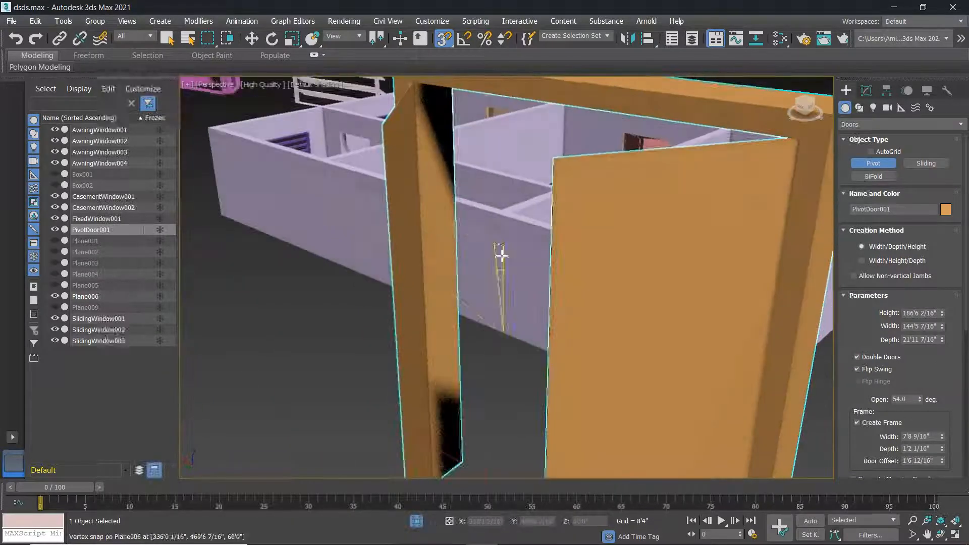
scroll(417, 102, "up", 3)
scroll(417, 102, "down", 5)
scroll(416, 102, "up", 3)
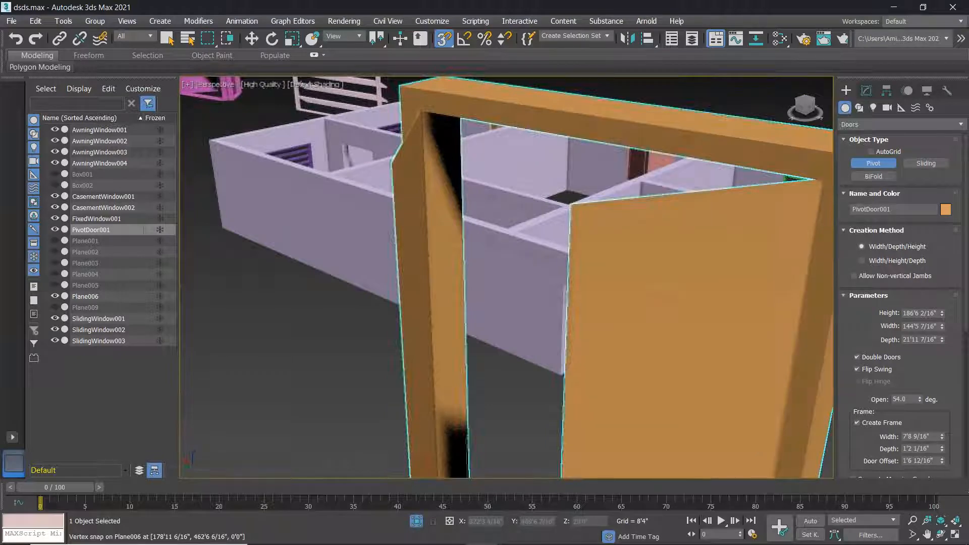
left_click_drag(943, 461, 946, 169)
middle_click_drag(438, 322, 474, 316, "alt")
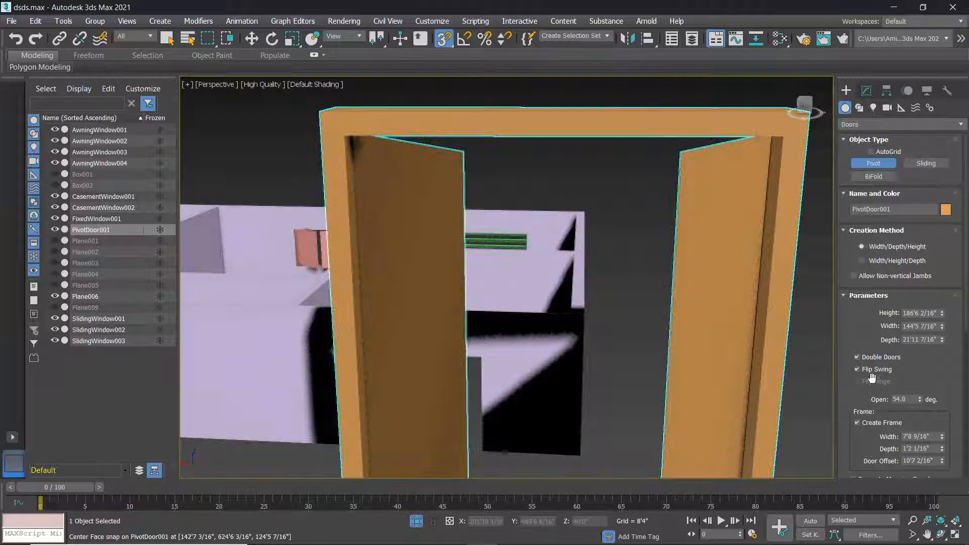
Open the leaves to 54° and turn off Flip Swing.
left_click(920, 402)
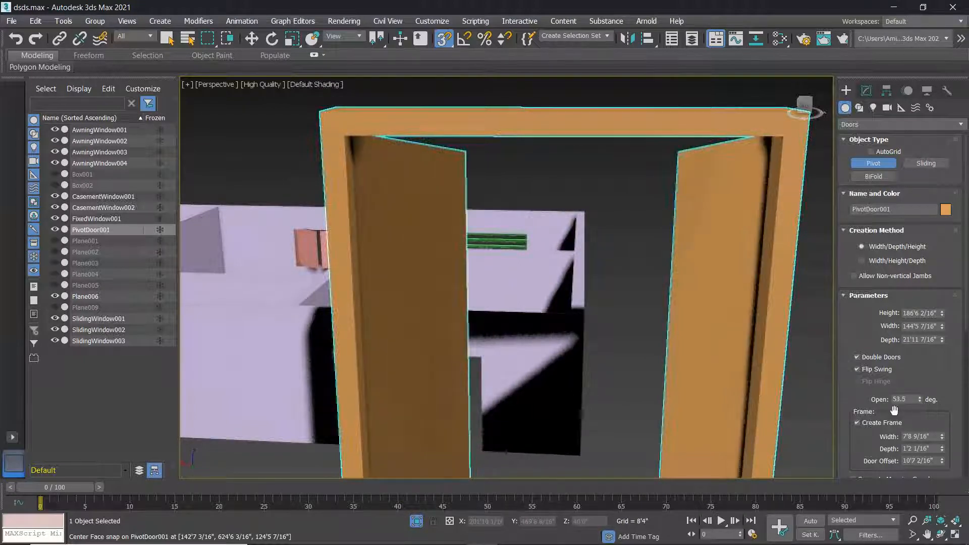
right_click(920, 402)
middle_click_drag(696, 372, 596, 353, "alt")
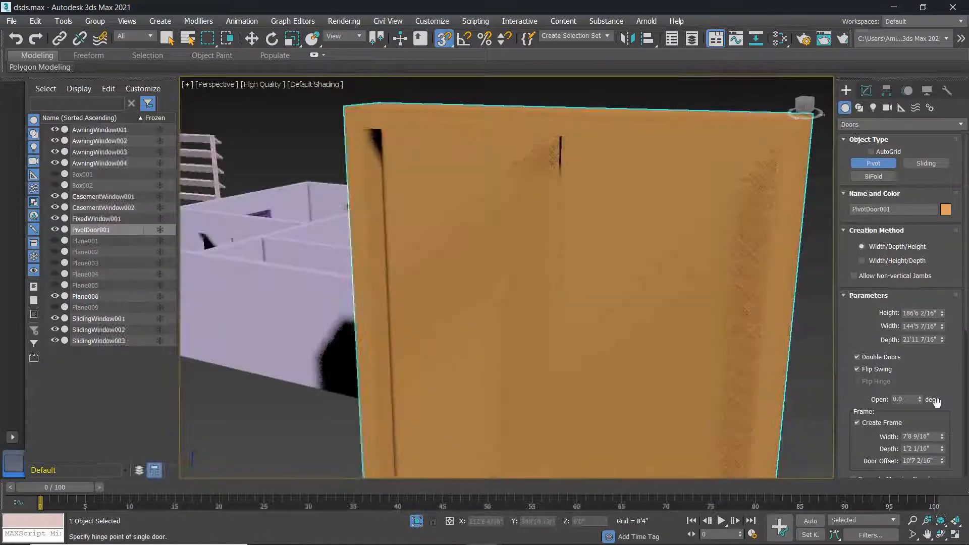
left_click_drag(925, 402, 925, 382)
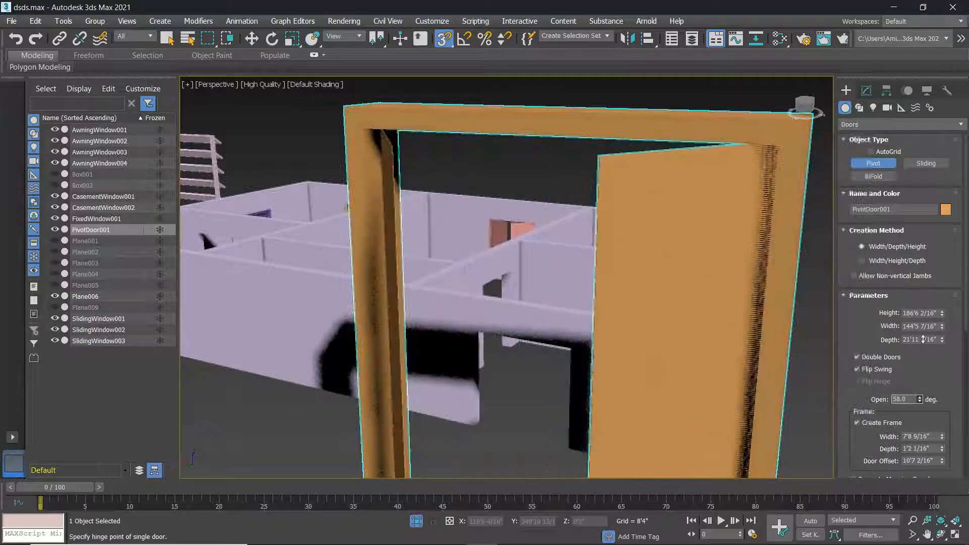
left_click(857, 369)
middle_click_drag(778, 344, 671, 332, "alt")
scroll(660, 329, "down", 5)
middle_click_drag(672, 331, 601, 342)
scroll(937, 384, "down", 5)
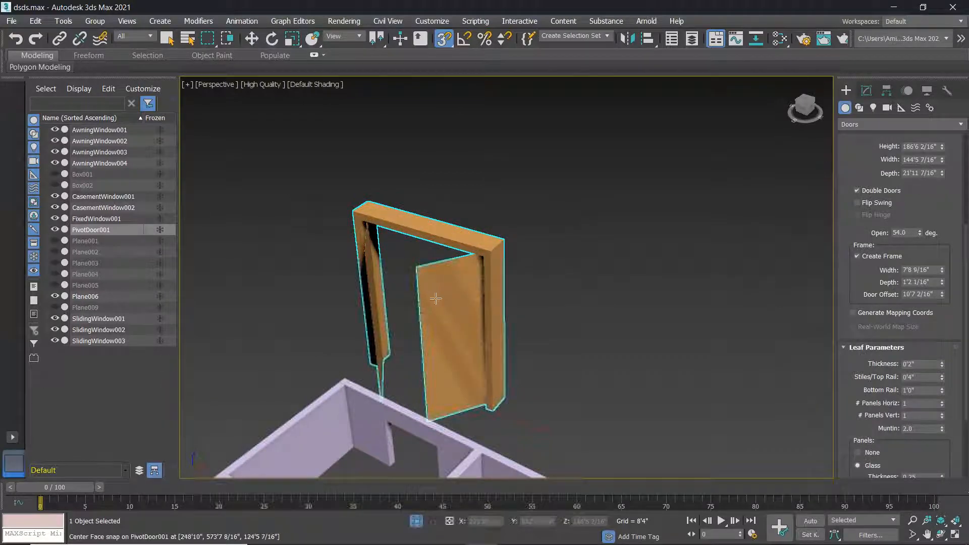
Thicken the pivot door leaves to 3'1 15/16".
scroll(438, 283, "up", 5)
scroll(457, 311, "up", 6)
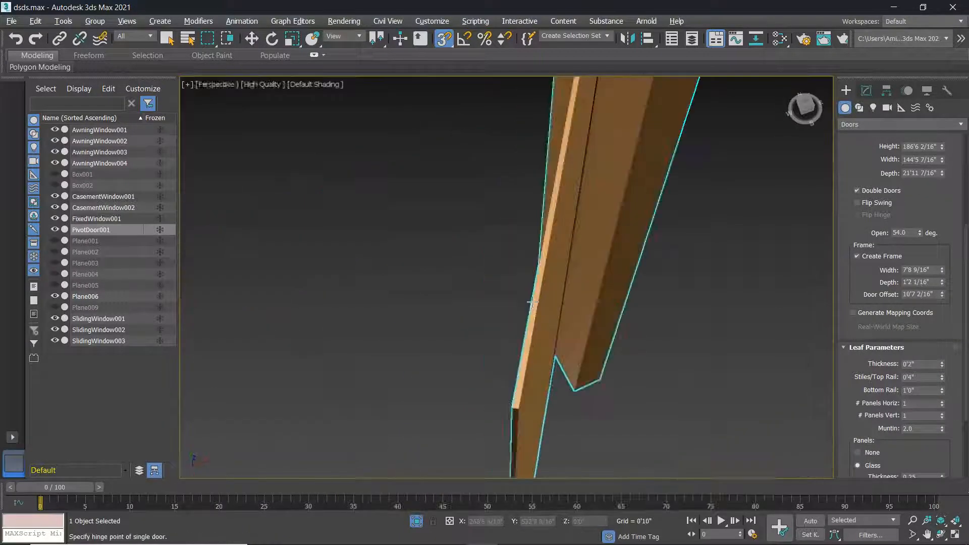
left_click_drag(944, 367, 111, 159)
scroll(335, 216, "down", 7)
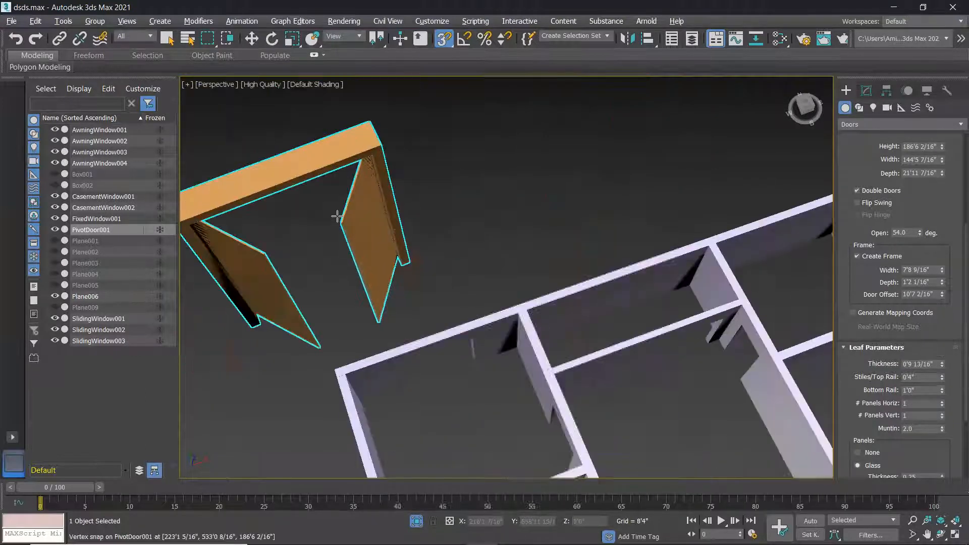
middle_click_drag(287, 220, 301, 222, "alt")
left_click_drag(940, 367, 935, 221)
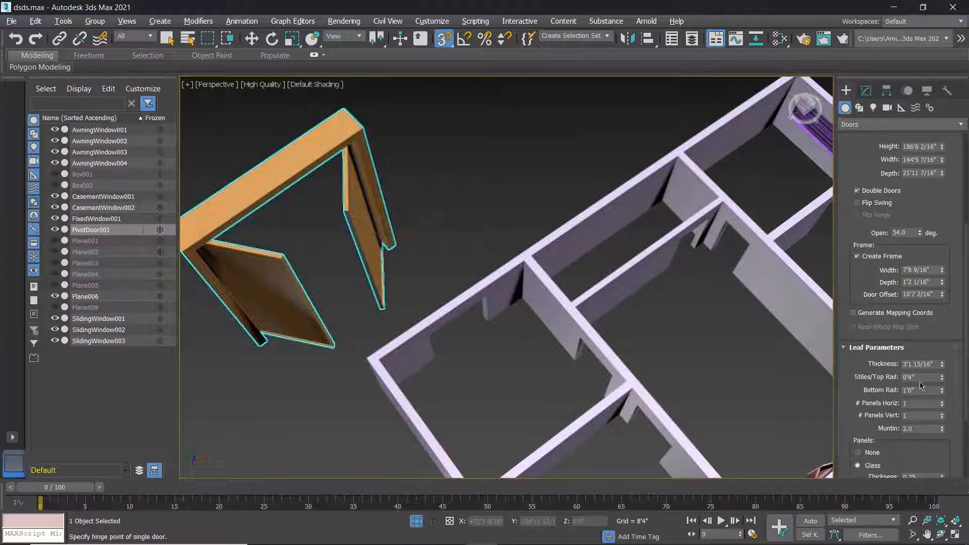
Widen the leaves' stiles and top rail to 2'4 7/16".
left_click_drag(943, 379, 943, 328)
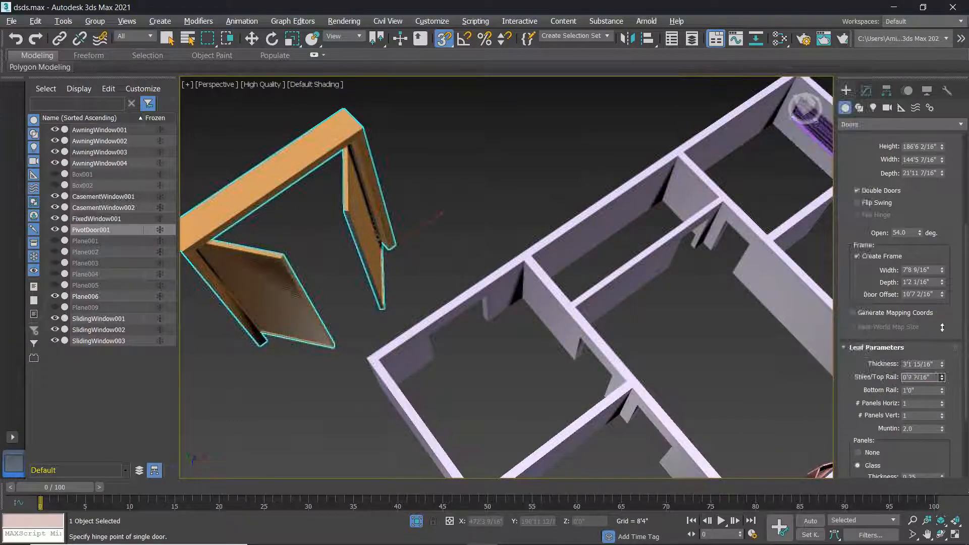
middle_click_drag(329, 192, 362, 298, "alt")
scroll(355, 282, "up", 5)
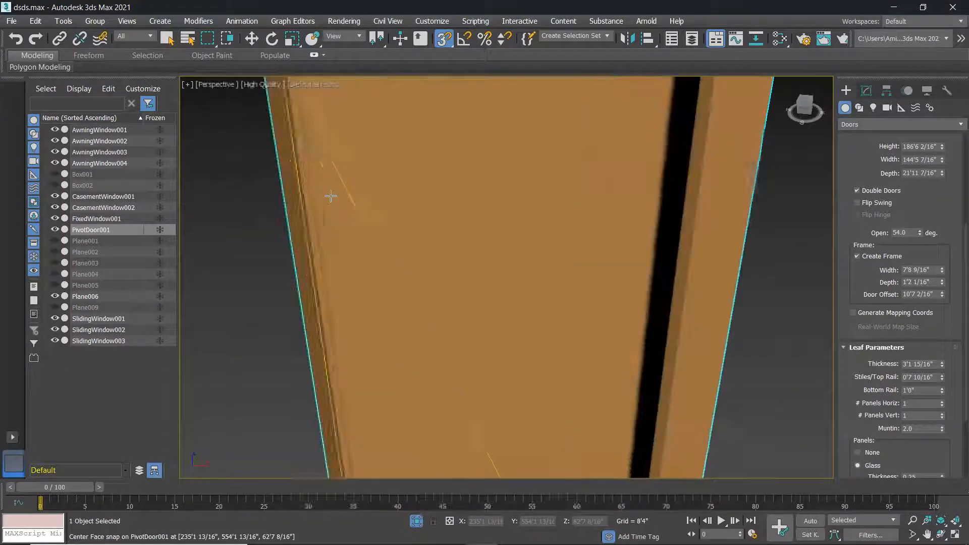
middle_click_drag(325, 217, 283, 217, "alt")
middle_click_drag(441, 271, 408, 248, "alt")
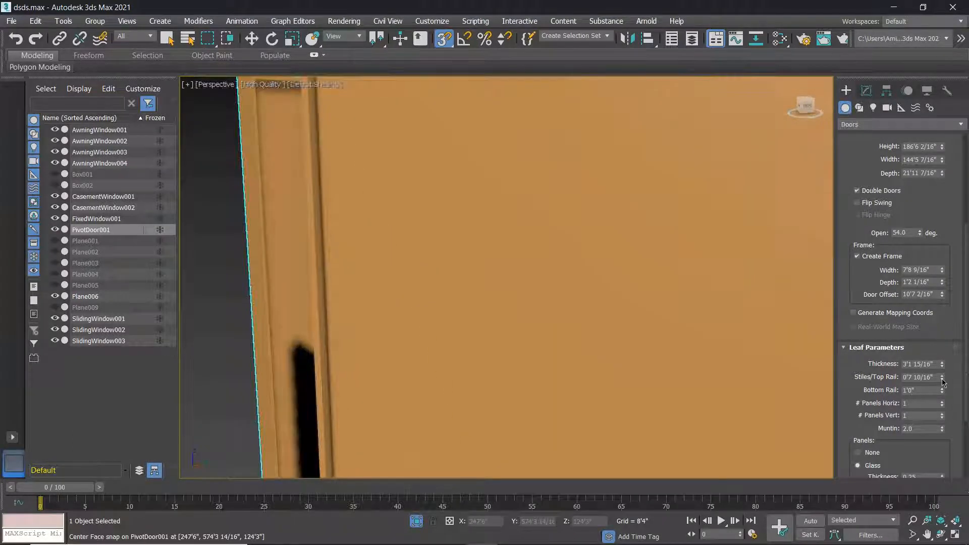
left_click_drag(944, 380, 955, 255)
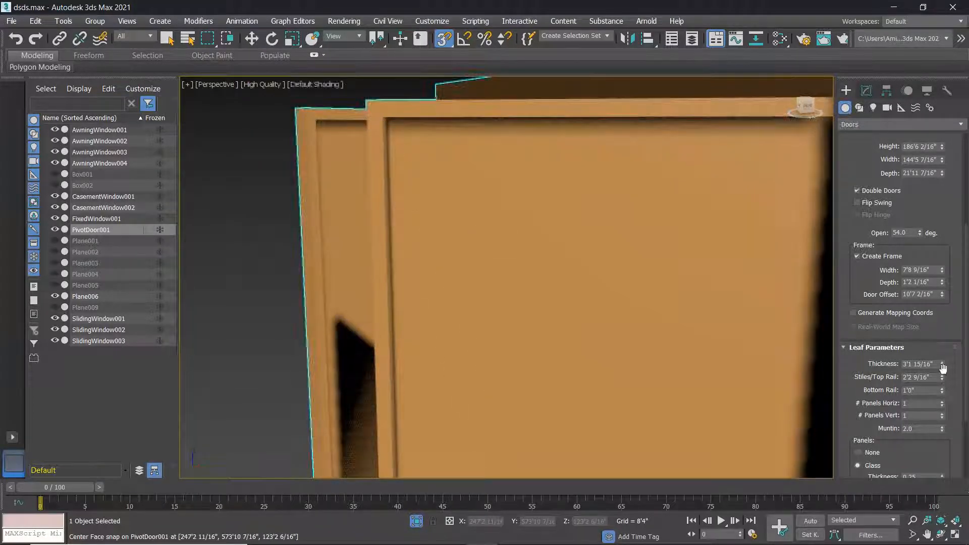
mouse_move(943, 380)
left_mouse_down()
mouse_move(951, 385)
mouse_move(950, 371)
left_mouse_up()
scroll(556, 283, "down", 3)
middle_click_drag(556, 283, 530, 272, "alt")
Enlarge the leaves' bottom rail to 2'8 13/16".
scroll(628, 292, "up", 2)
middle_click_drag(620, 343, 591, 210)
scroll(614, 323, "down", 2)
scroll(614, 323, "down", 2)
scroll(598, 324, "up", 3)
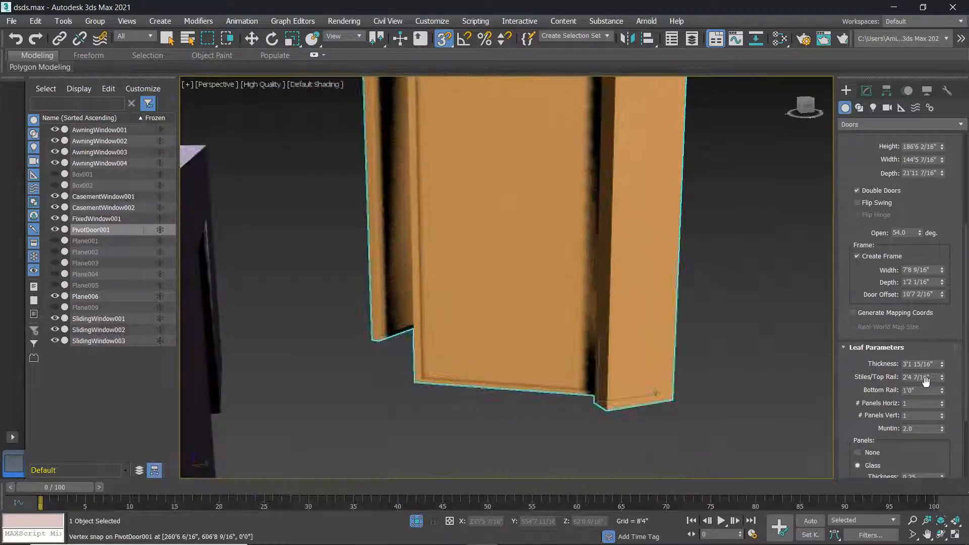
left_click_drag(942, 393, 942, 366)
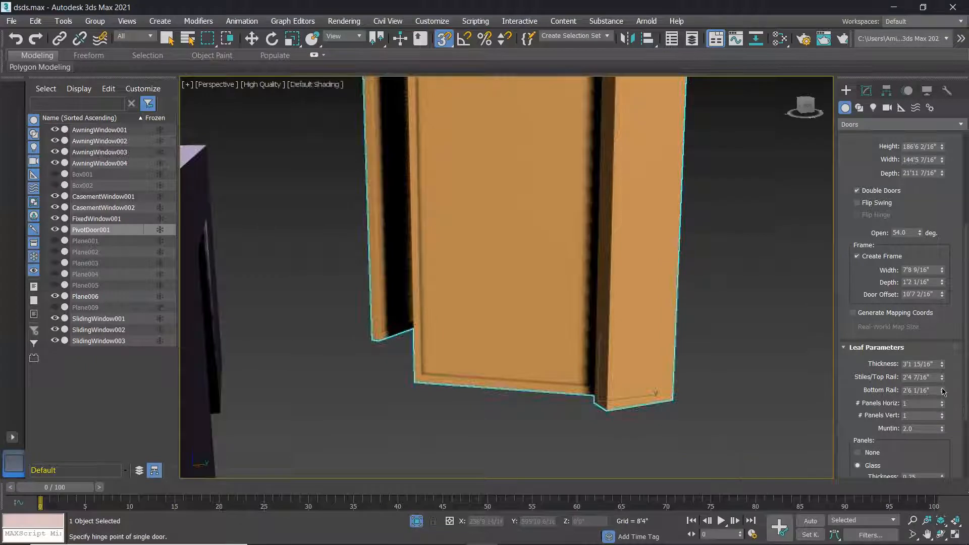
mouse_move(942, 392)
left_mouse_down()
mouse_move(930, 362)
mouse_move(936, 384)
left_mouse_up()
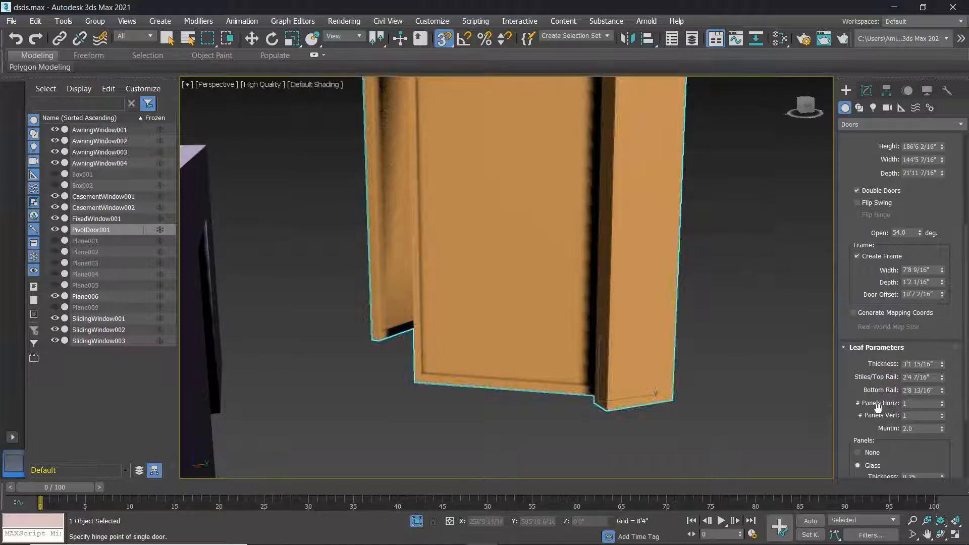
Set the leaves to 3 horizontal and 4 vertical panels.
left_click(942, 403)
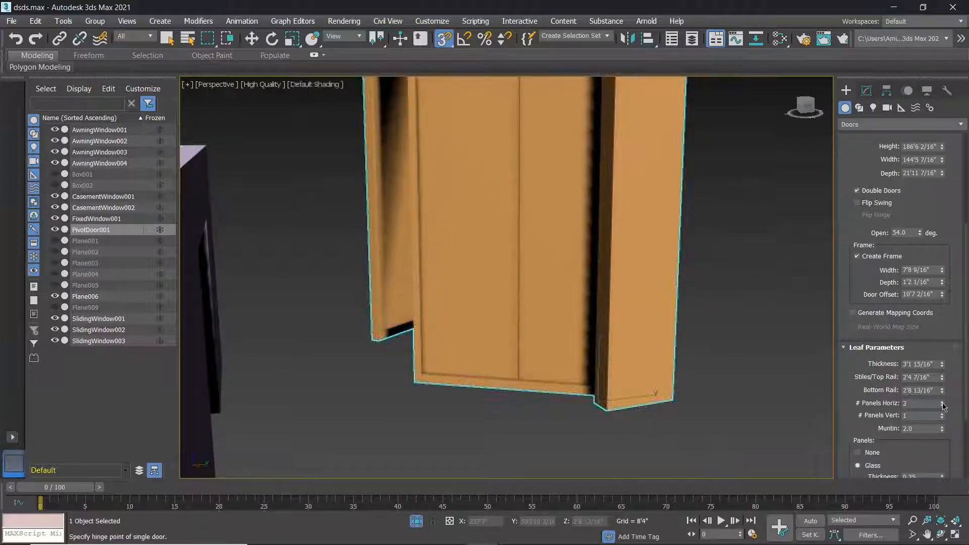
left_click(943, 402)
left_click(943, 416)
left_click(942, 416)
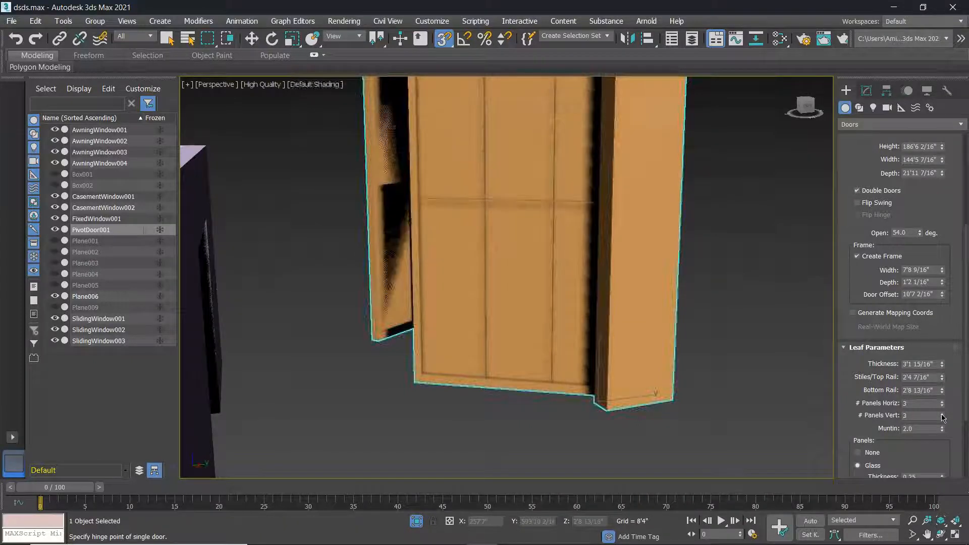
scroll(599, 361, "down", 3)
middle_click_drag(585, 362, 485, 321)
left_click(942, 413)
Orbit out for an overview of the paneled door and exit door creation.
scroll(528, 278, "up", 4)
scroll(498, 303, "down", 2)
left_click_drag(966, 416, 965, 475)
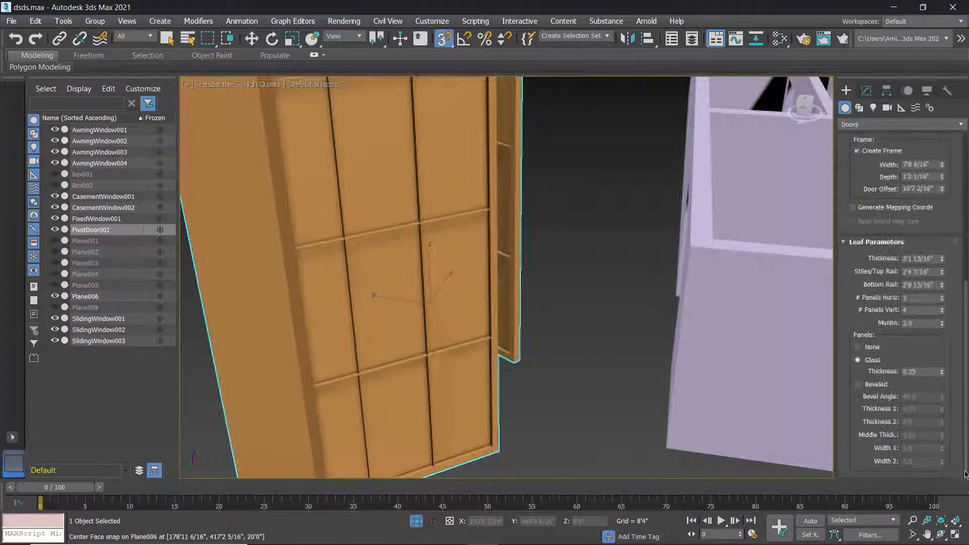
scroll(496, 390, "down", 4)
middle_click_drag(500, 382, 639, 369, "alt")
scroll(528, 366, "down", 3)
middle_click_drag(480, 357, 493, 367)
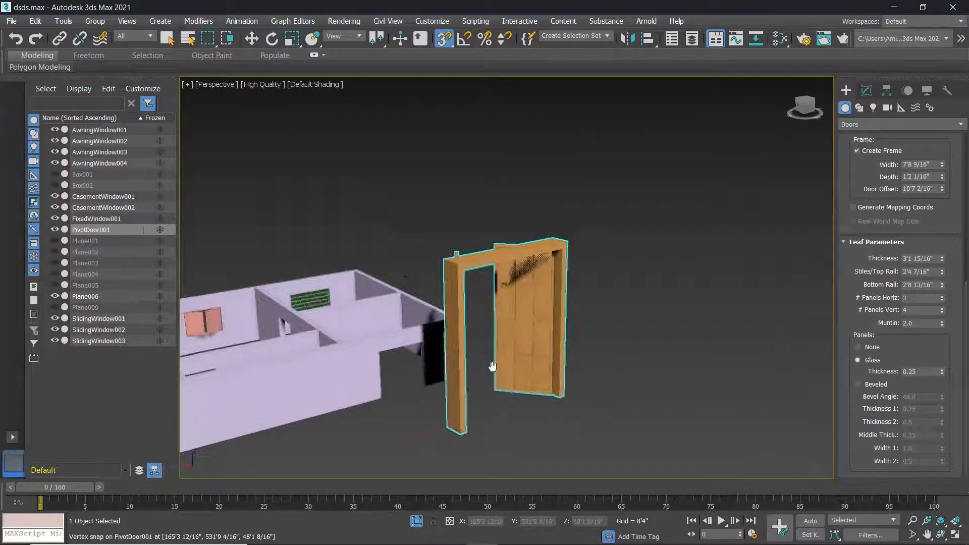
right_click(601, 358)
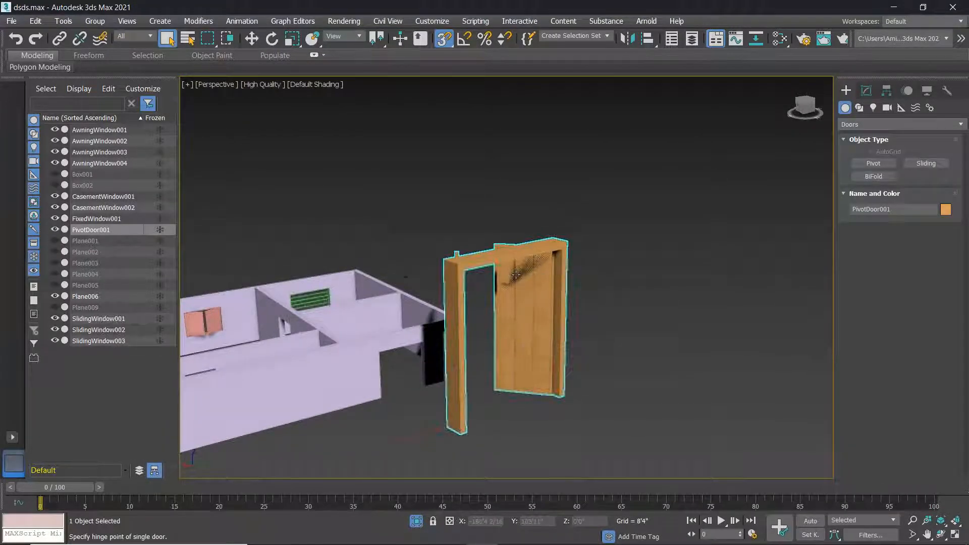
Delete the free-standing door and draw a new pivot door filling the wall's doorway.
key("Delete")
left_click(873, 163)
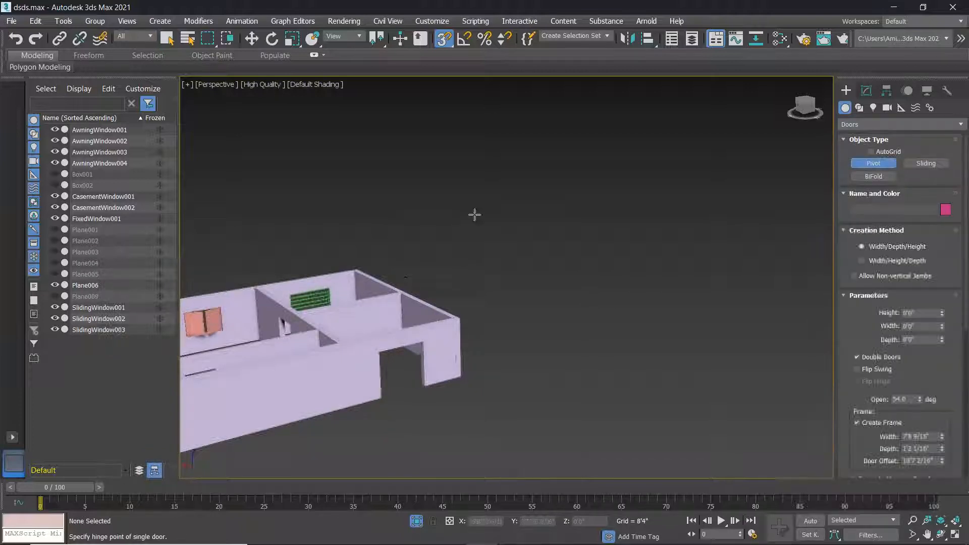
scroll(379, 402, "up", 5)
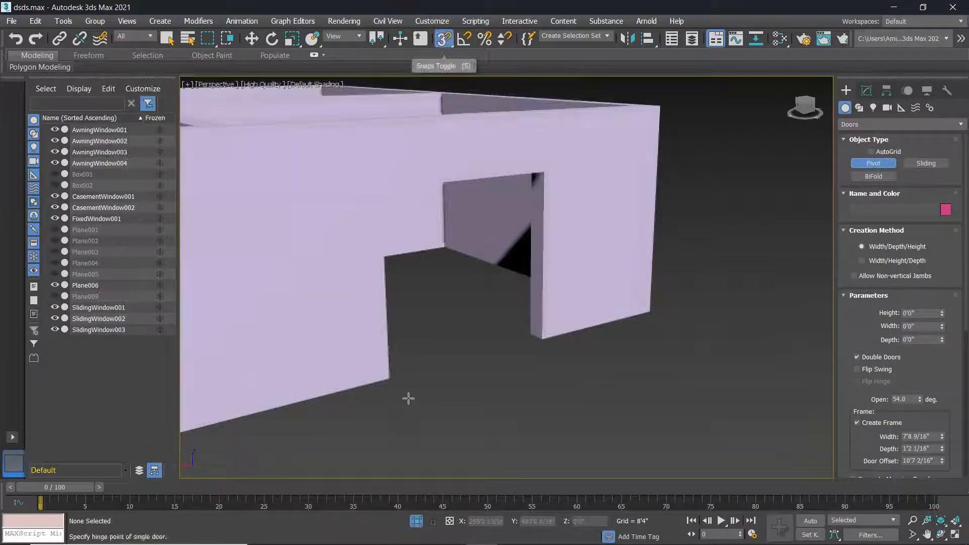
left_click_drag(389, 378, 543, 339)
left_click(531, 334)
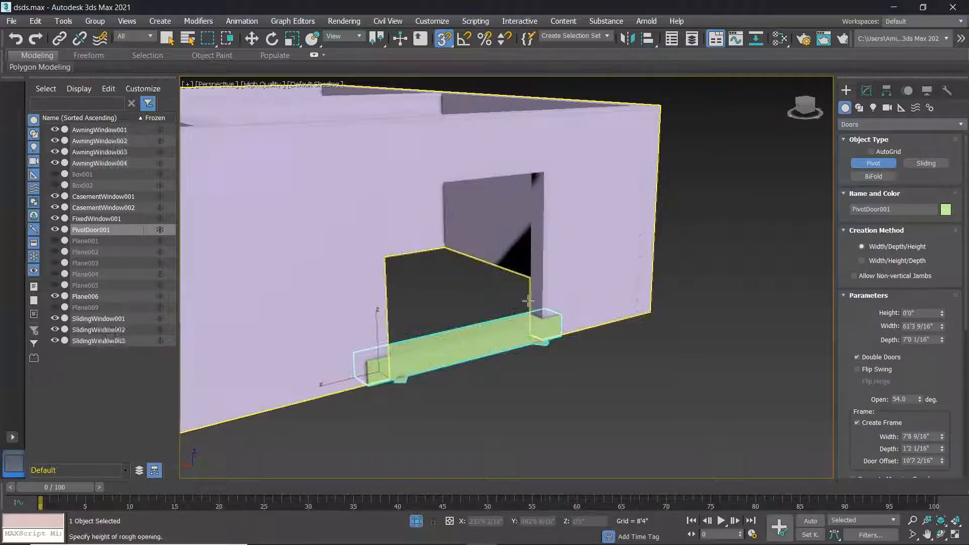
left_click(508, 195)
scroll(500, 232, "down", 3)
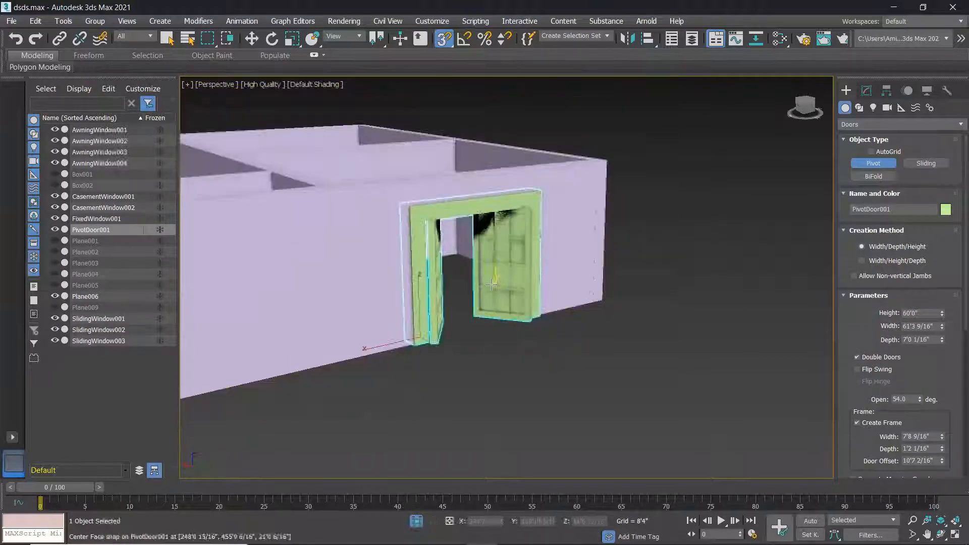
right_click(485, 289)
Orbit around the outer wall to check the door sits in the opening.
middle_click_drag(455, 337, 669, 337, "alt")
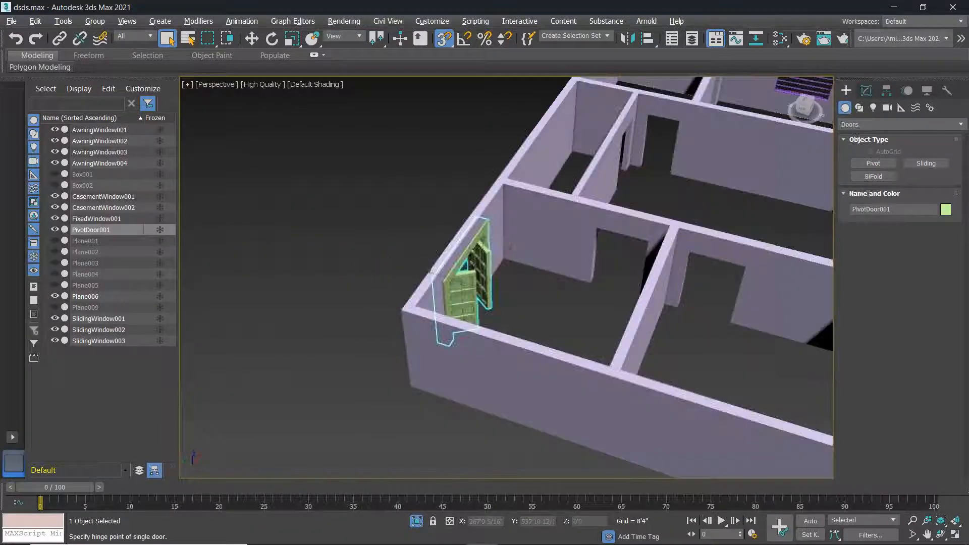
scroll(467, 294, "up", 4)
middle_click_drag(466, 293, 588, 294, "alt")
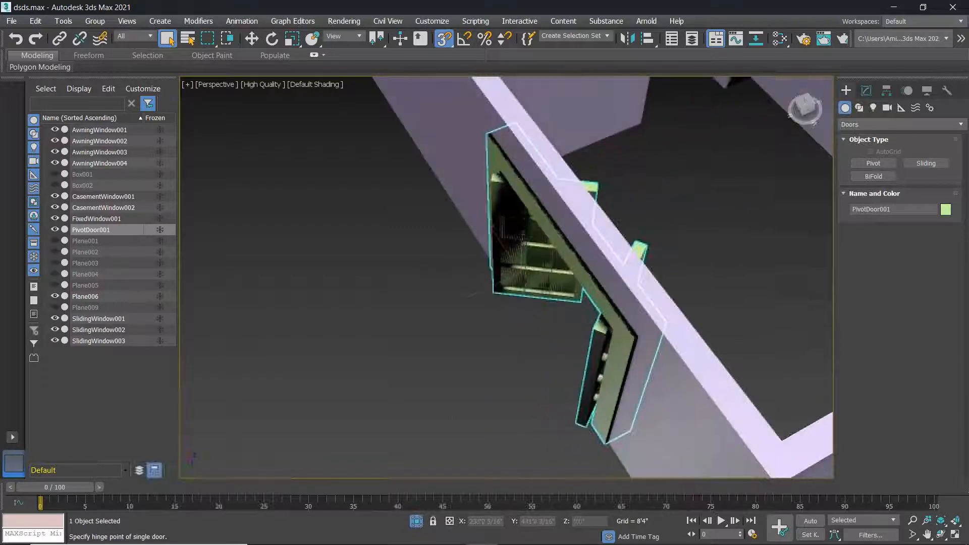
scroll(601, 294, "down", 2)
scroll(631, 306, "up", 4)
middle_click_drag(643, 309, 430, 314, "alt")
scroll(479, 316, "down", 6)
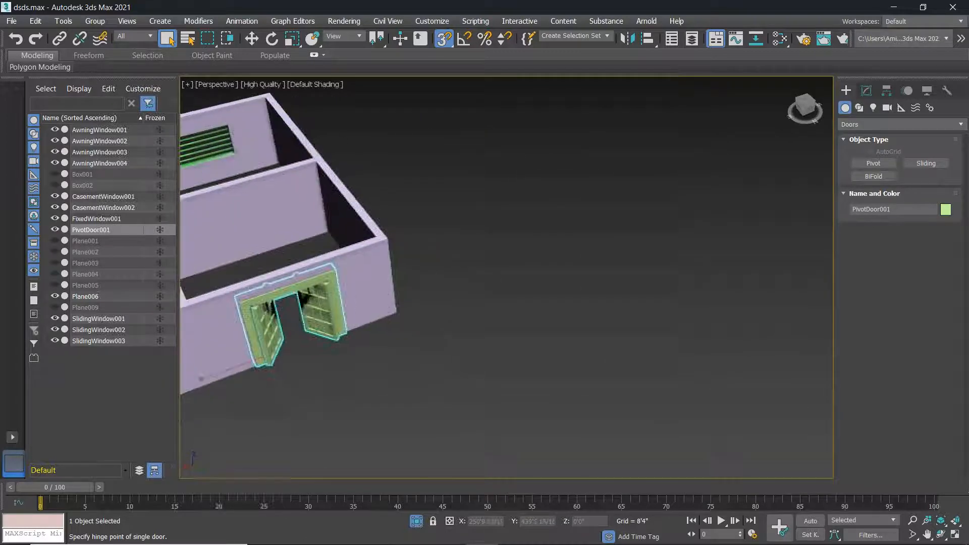
Draw SlidingDoor001, about 107'5 6/16" high, flipped front-back and sideways, opened 1%.
left_click(928, 165)
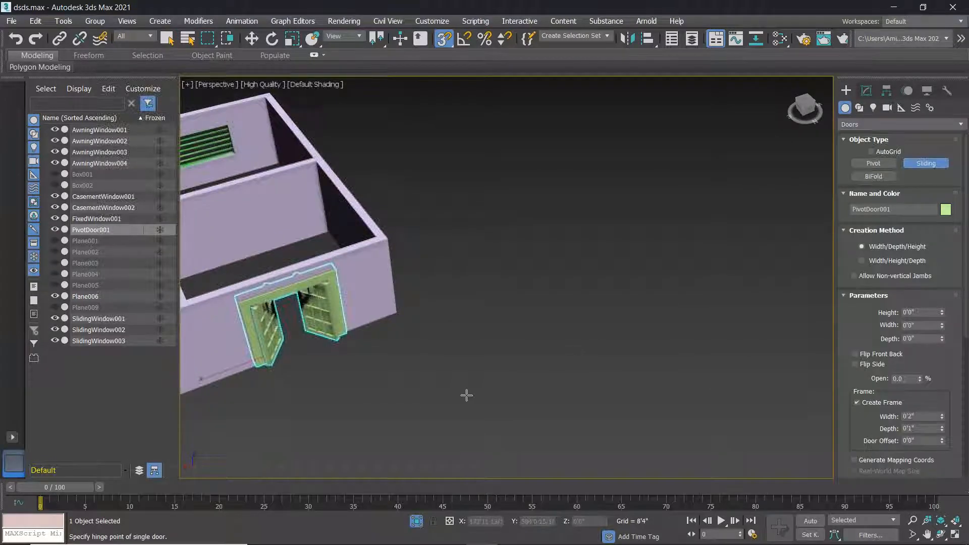
left_click_drag(454, 402, 539, 367)
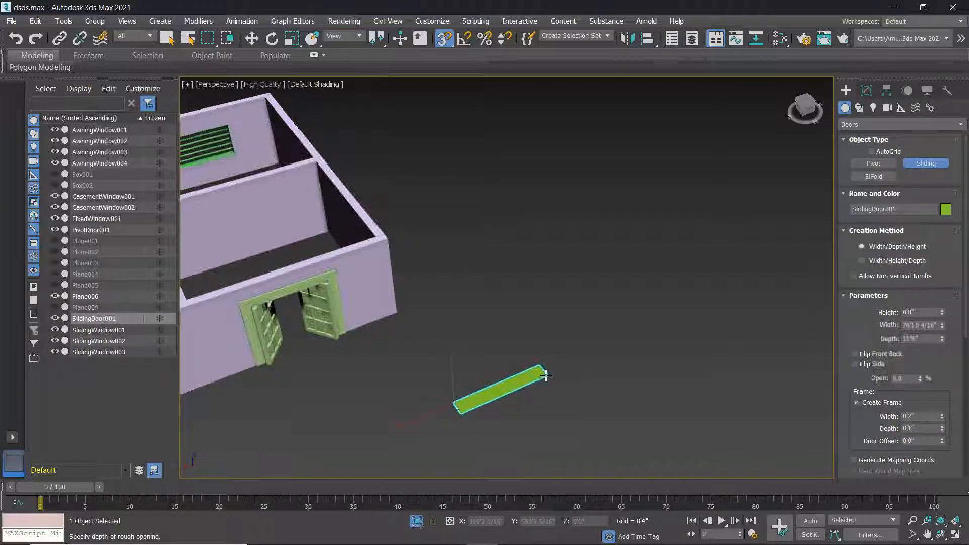
left_click(546, 375)
mouse_move(541, 331)
middle_mouse_down("alt")
mouse_move(530, 298)
mouse_move(546, 316)
middle_mouse_up("alt")
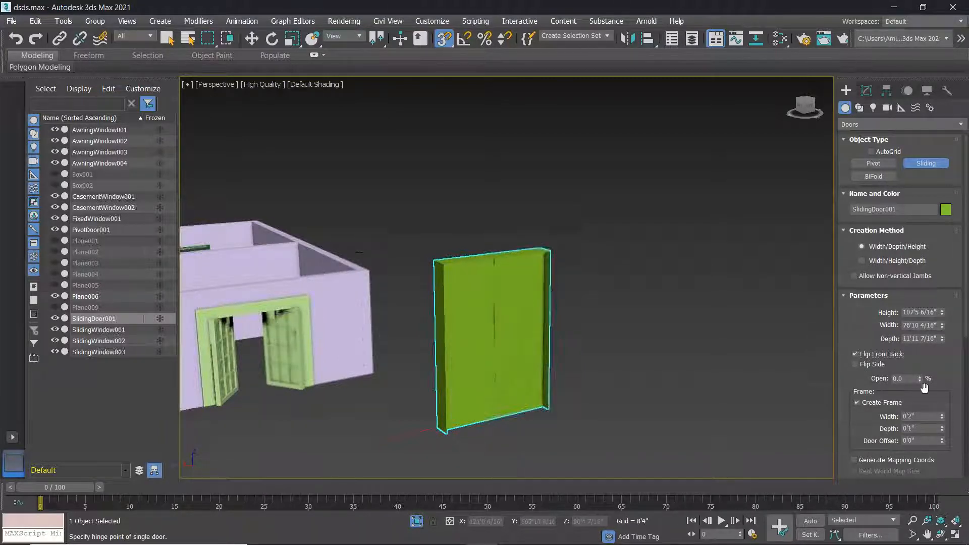
left_click_drag(921, 378, 865, 372)
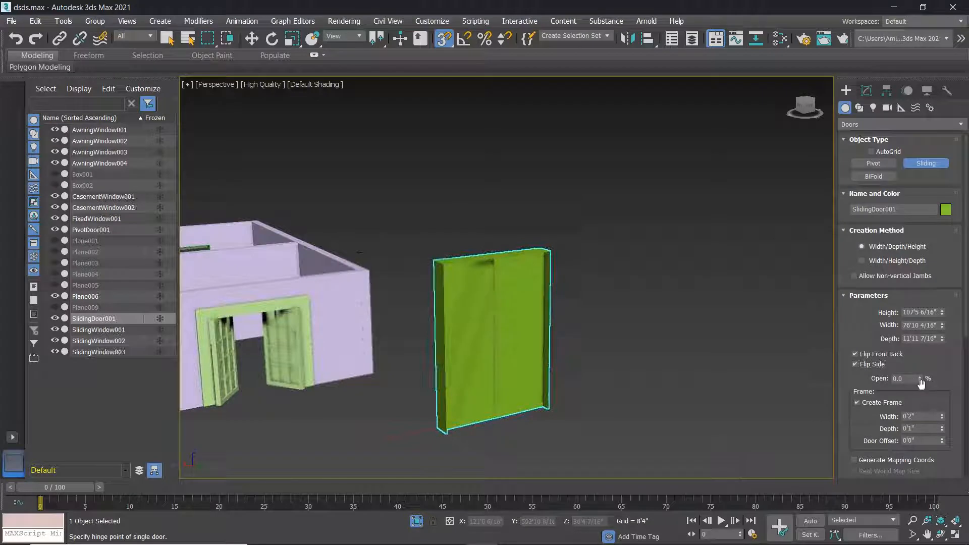
left_click_drag(924, 388, 922, 378)
Widen the sliding door frame and reduce its depth to zero.
left_click_drag(880, 426, 880, 382)
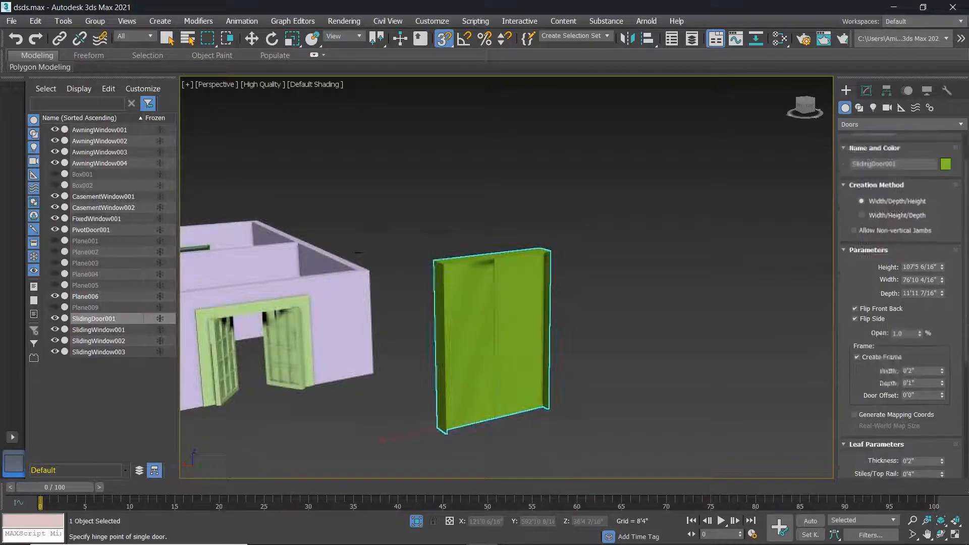
middle_click_drag(459, 292, 515, 292, "alt")
scroll(559, 294, "up", 5)
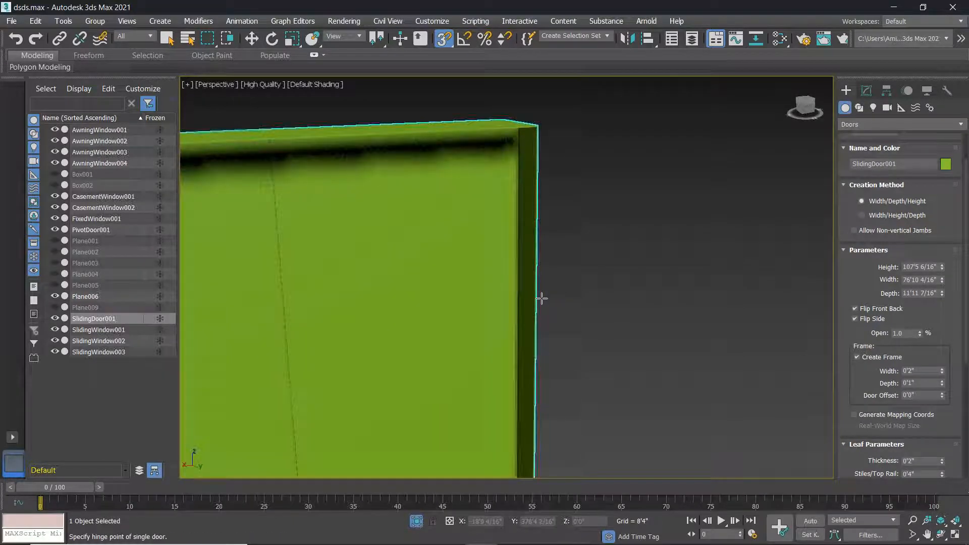
scroll(541, 298, "up", 3)
scroll(500, 305, "down", 5)
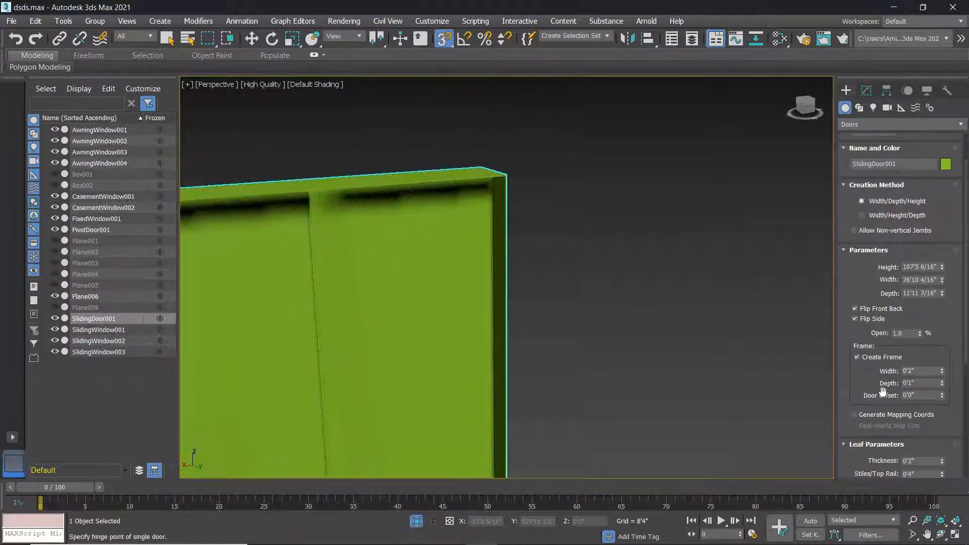
left_click_drag(943, 372, 948, 337)
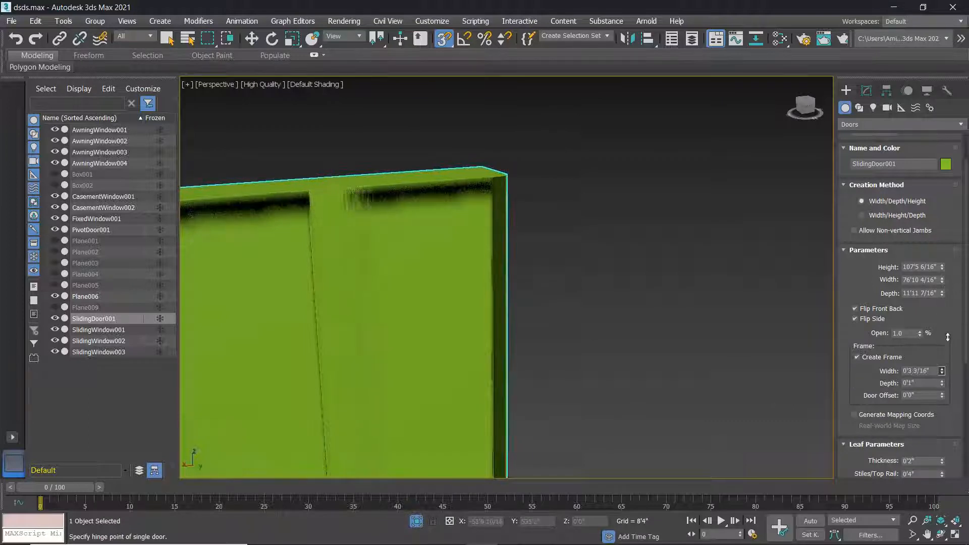
left_click_drag(944, 299, 953, 285)
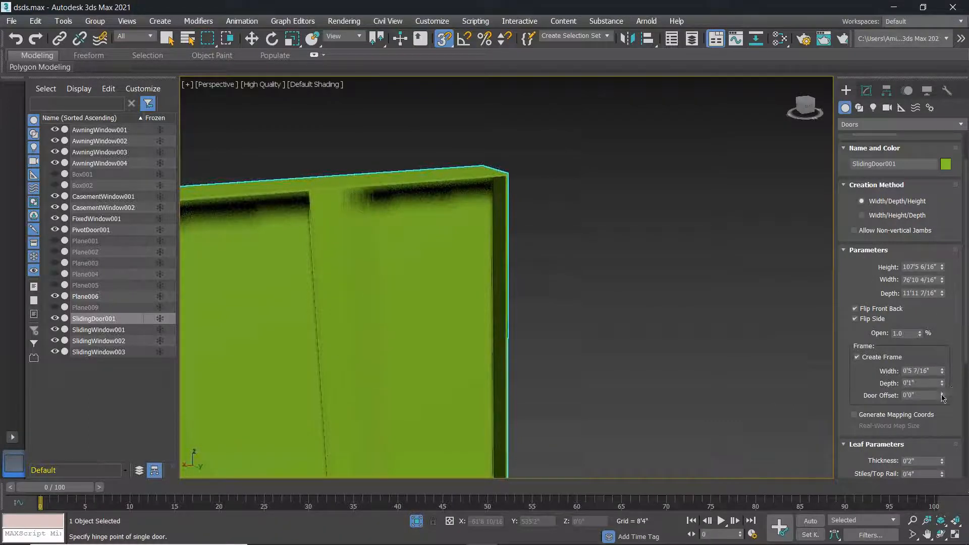
left_click_drag(19, 233, 422, 296)
left_click_drag(456, 382, 465, 454)
left_click_drag(942, 371, 293, 320)
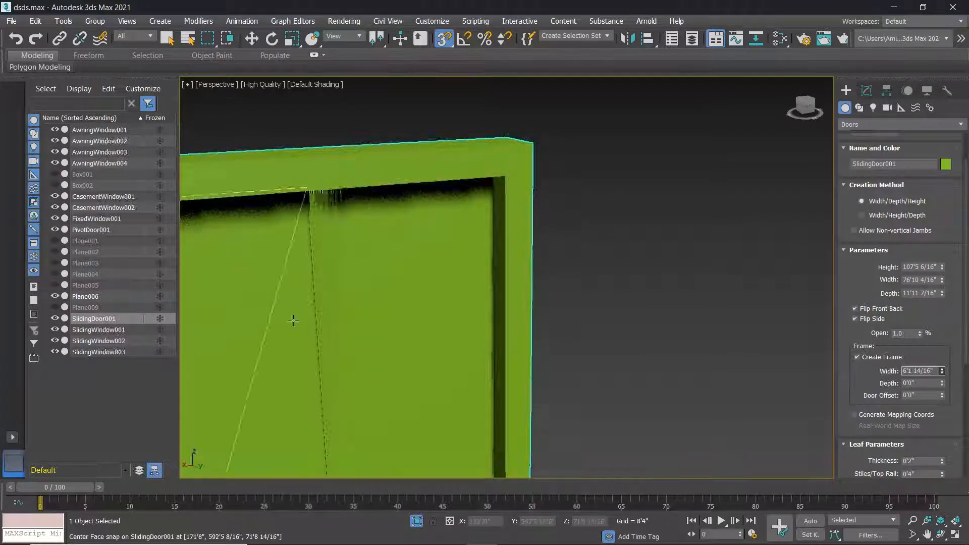
scroll(293, 321, "down", 5)
middle_click_drag(312, 353, 330, 349)
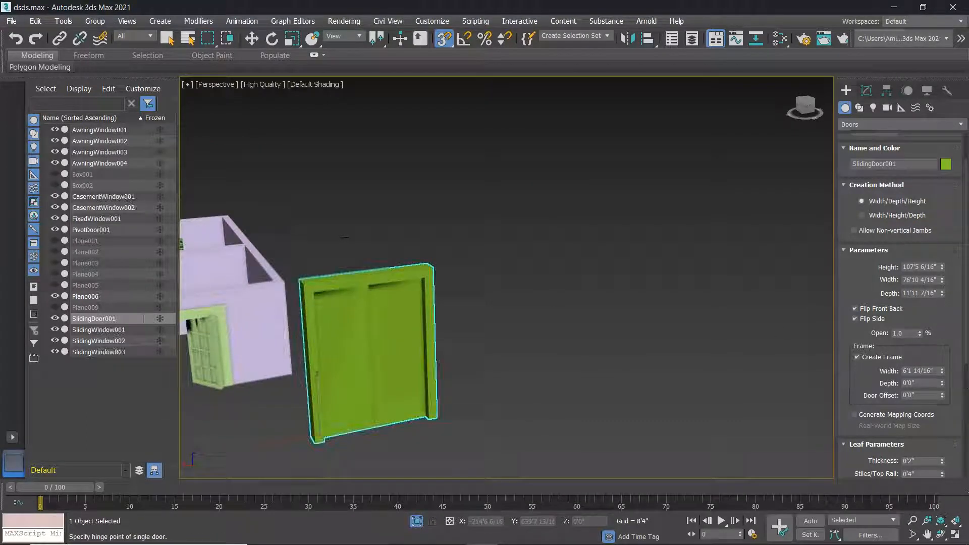
left_click_drag(943, 372, 949, 393)
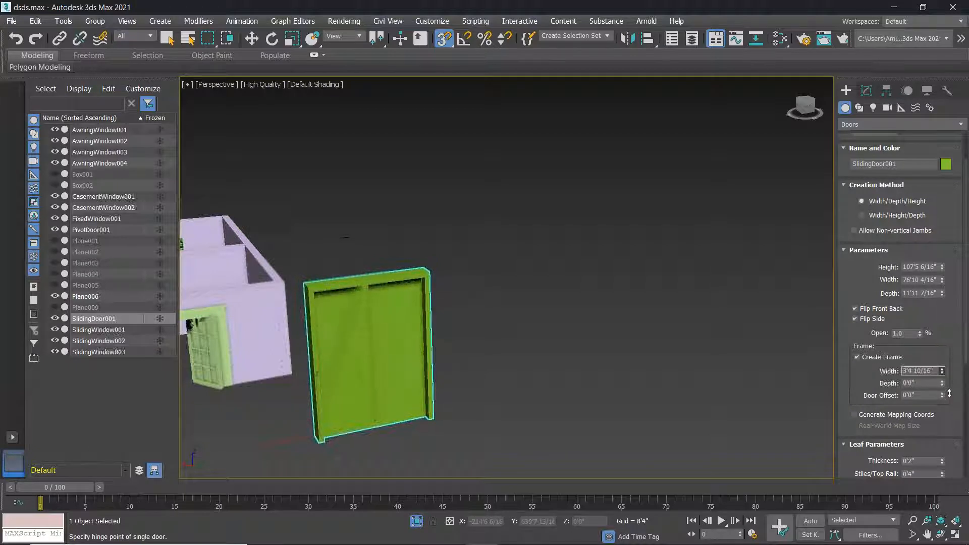
Set the door offset to about 1'1 5/16".
scroll(949, 389, "up", 1)
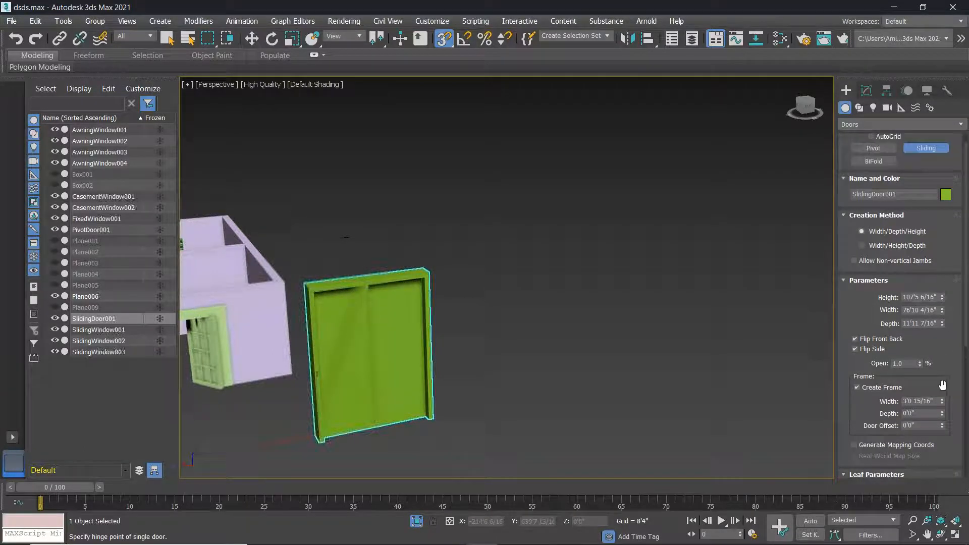
scroll(424, 370, "up", 3)
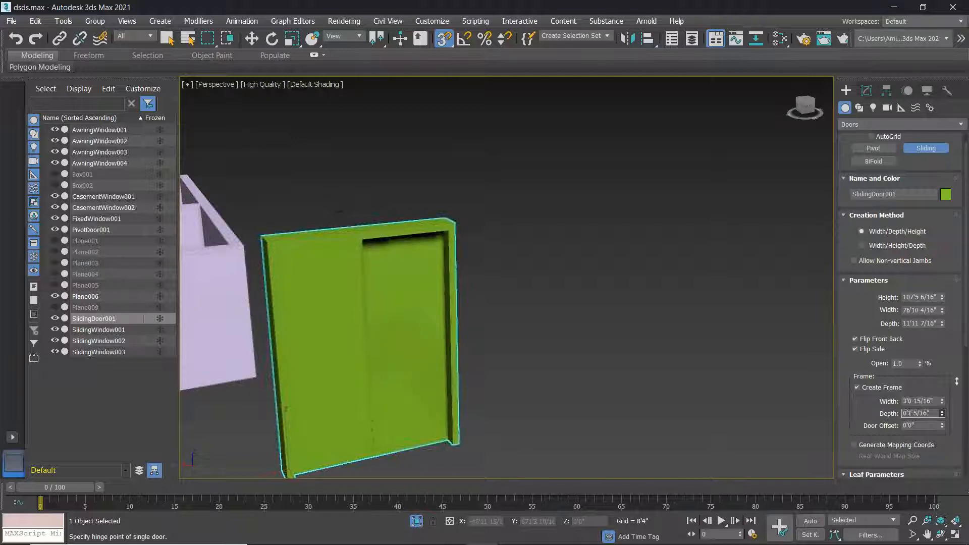
left_click_drag(9, 480, 4, 464)
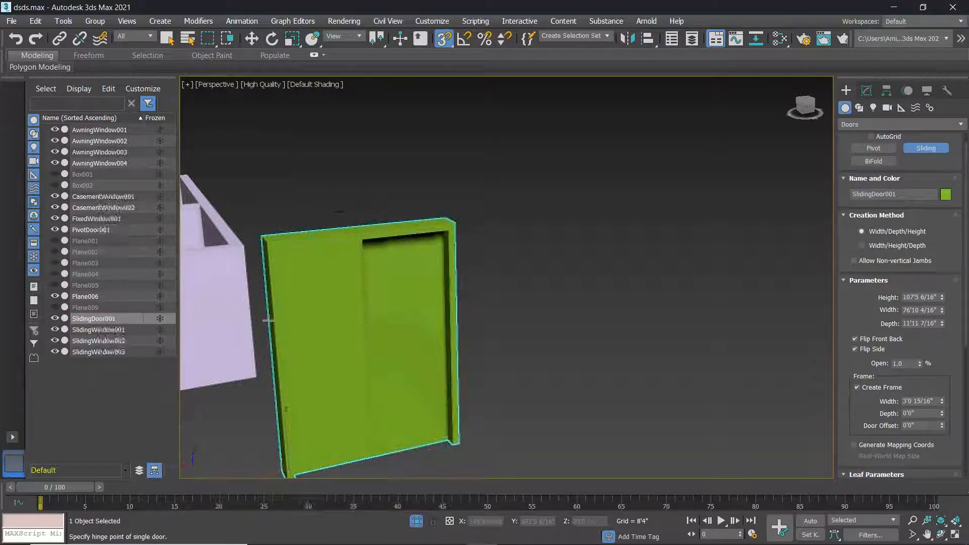
scroll(278, 347, "up", 3)
left_click_drag(942, 428, 933, 409)
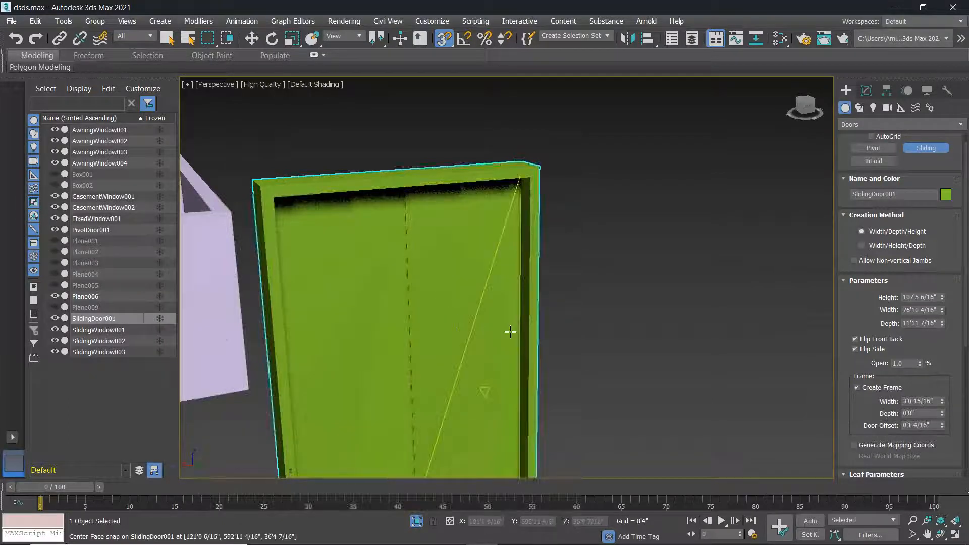
scroll(511, 331, "up", 5)
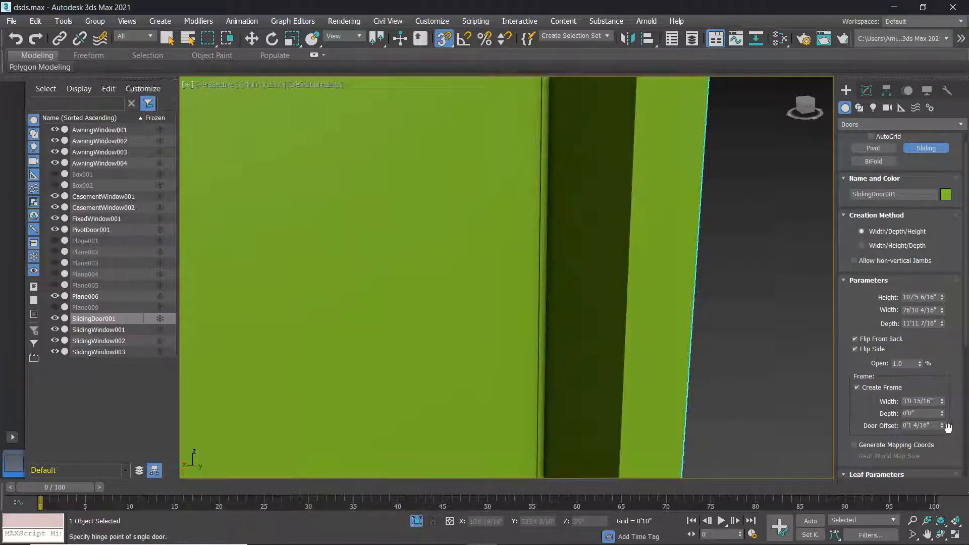
left_click_drag(944, 427, 844, 76)
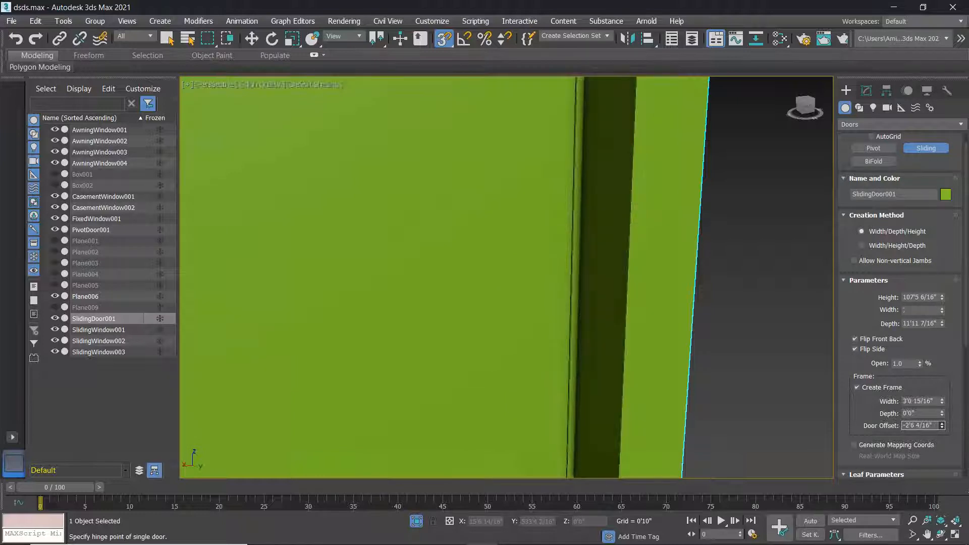
scroll(617, 319, "down", 10)
middle_click_drag(616, 320, 692, 354, "alt")
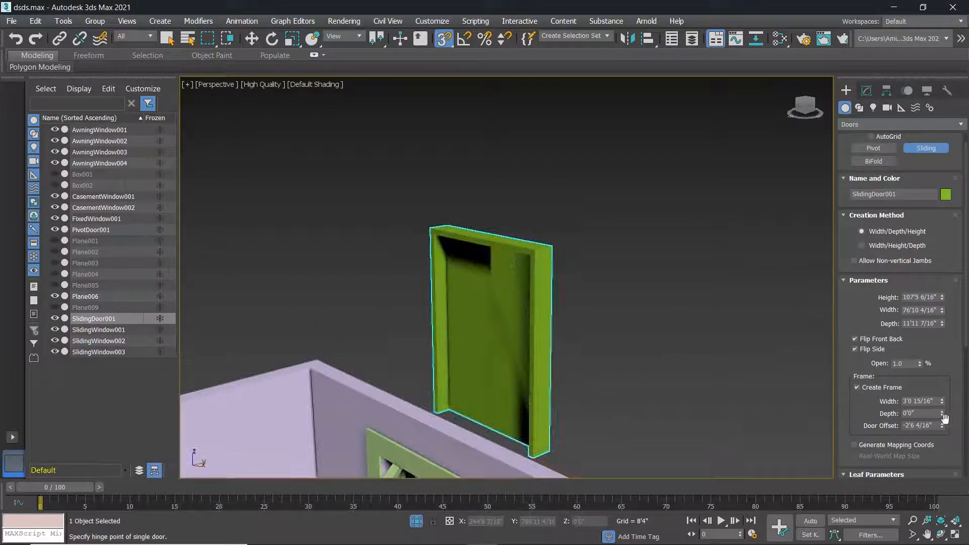
left_click_drag(942, 426, 948, 353)
Slide the door leaves 63% open.
middle_click_drag(672, 367, 554, 364, "alt")
scroll(537, 346, "up", 5)
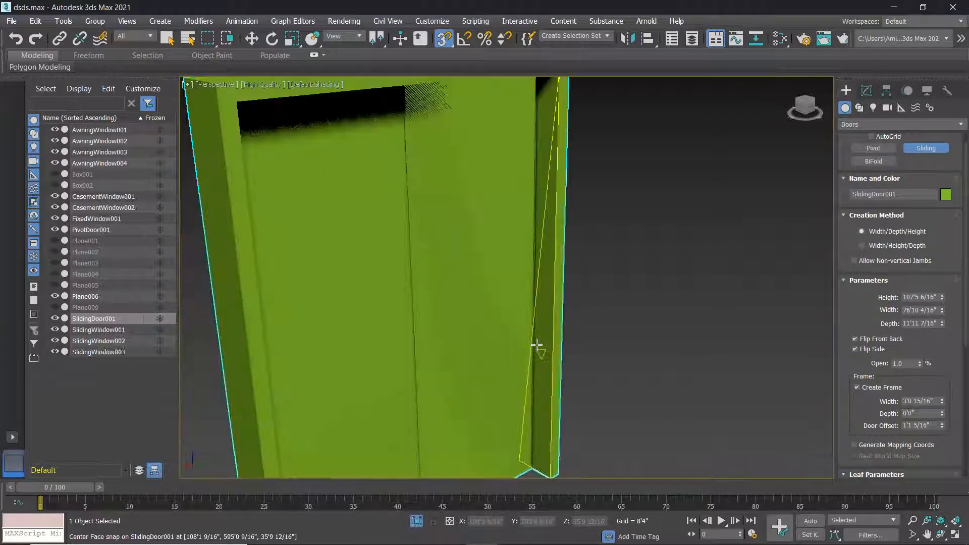
scroll(537, 346, "down", 5)
middle_click_drag(640, 371, 622, 343)
scroll(917, 380, "down", 1)
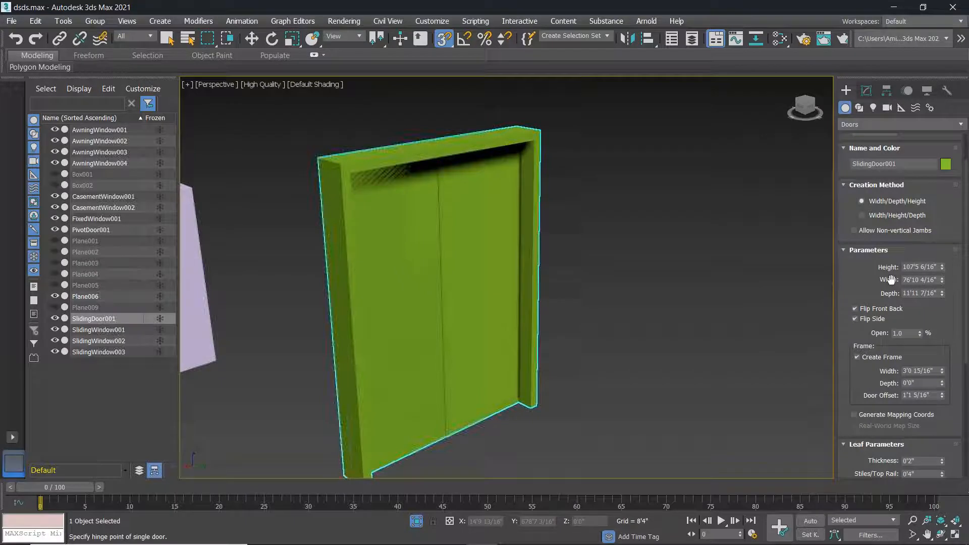
left_click_drag(919, 331, 919, 300)
middle_click_drag(537, 399, 605, 386, "alt")
Thicken the leaves to 2'8 3/16" and give them a 2×2 panel grid.
scroll(471, 333, "up", 5)
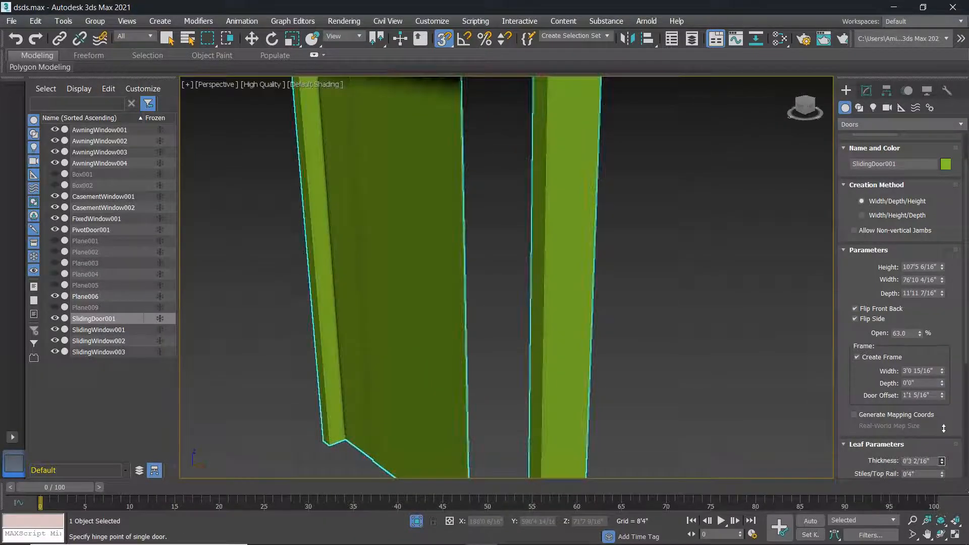
left_click_drag(944, 412, 568, 243)
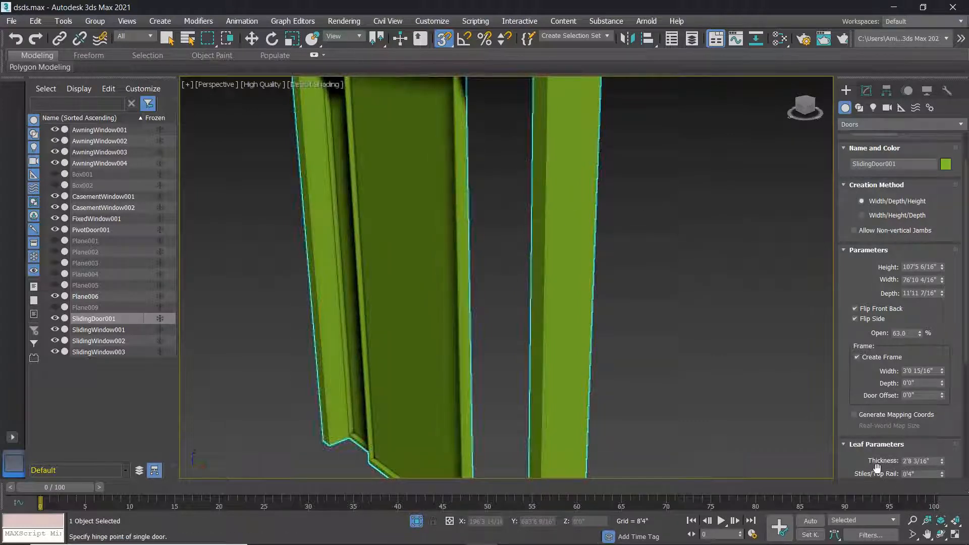
scroll(877, 467, "down", 3)
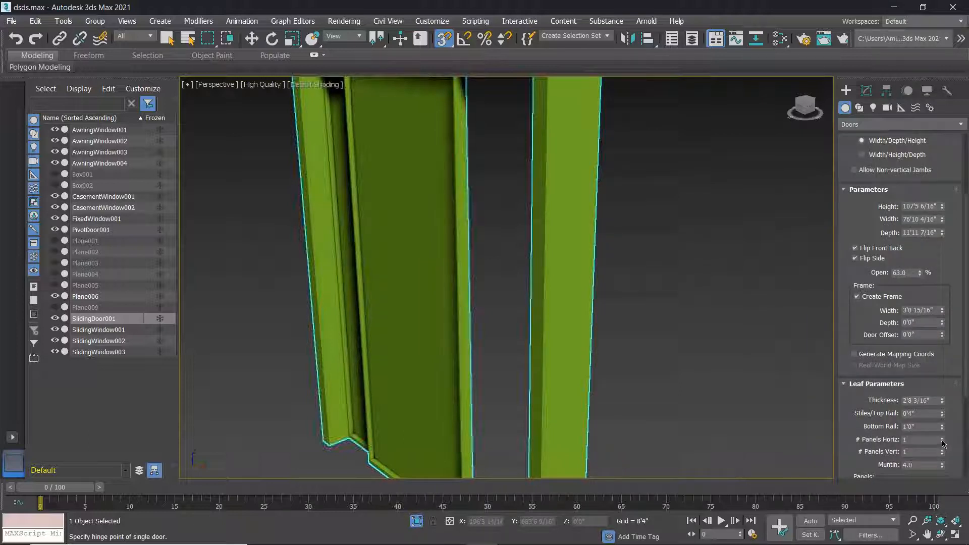
left_click(942, 439)
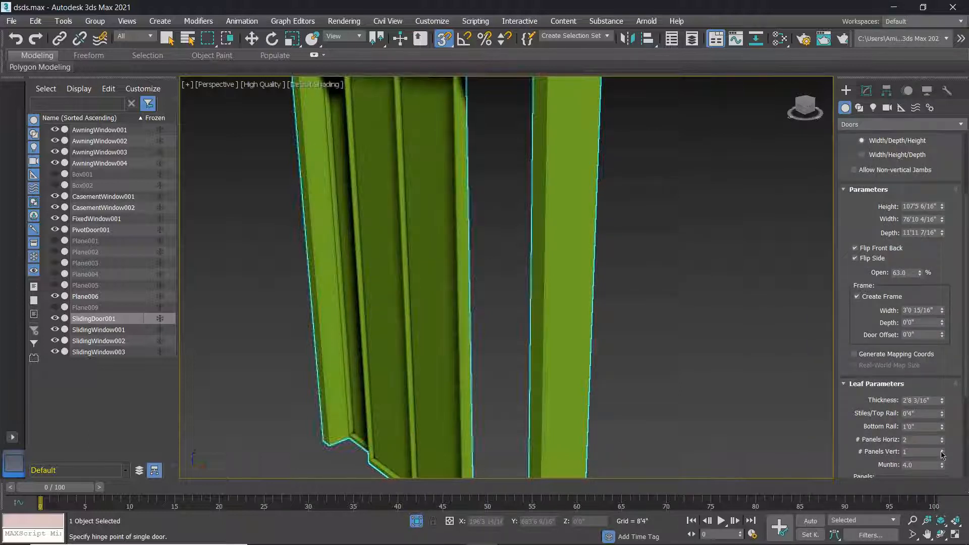
left_click(941, 451)
Widen the leaf stiles and top rail to 0'8 15/16".
middle_click_drag(829, 427, 741, 423, "alt")
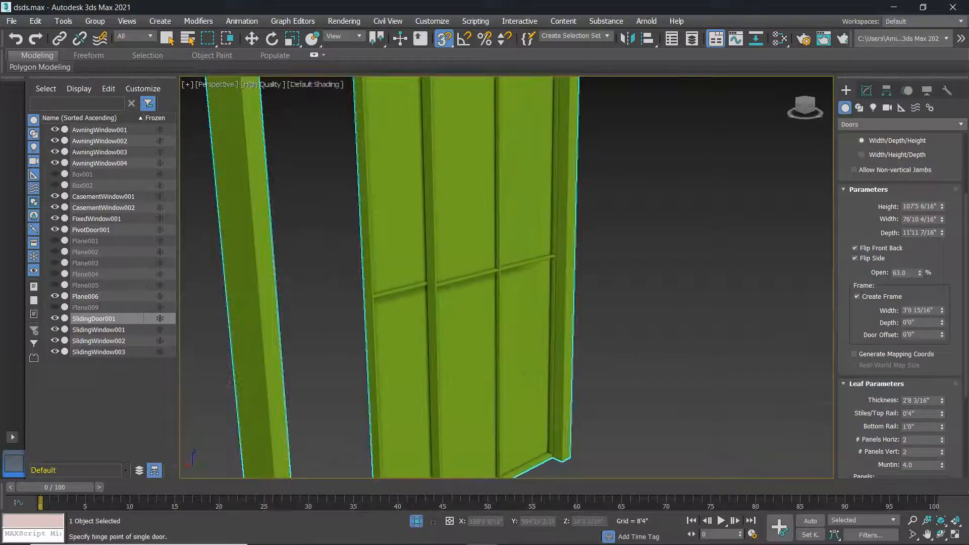
scroll(486, 384, "down", 4)
middle_click_drag(496, 389, 569, 439, "alt")
scroll(570, 439, "up", 1)
scroll(494, 207, "up", 5)
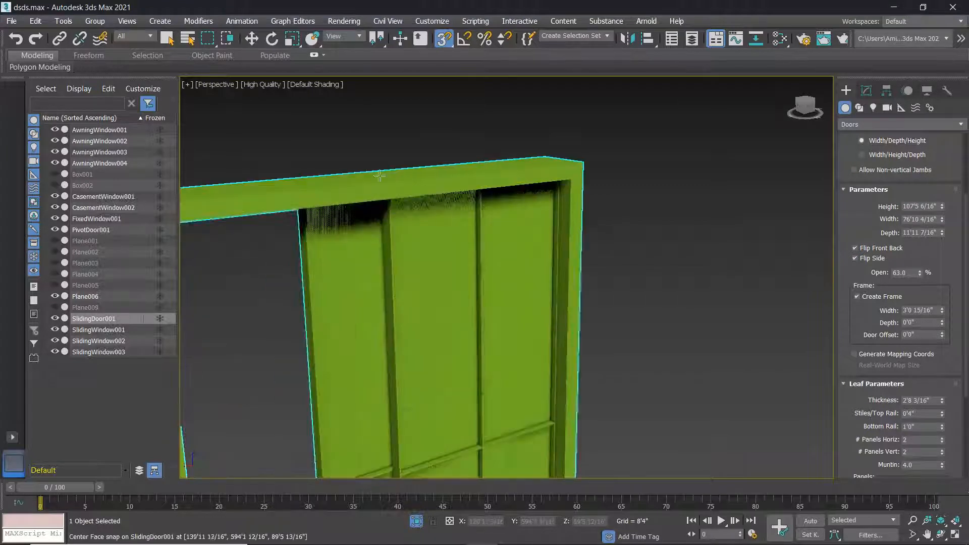
middle_click_drag(305, 202, 299, 162, "alt")
scroll(302, 170, "up", 1)
scroll(355, 203, "up", 5)
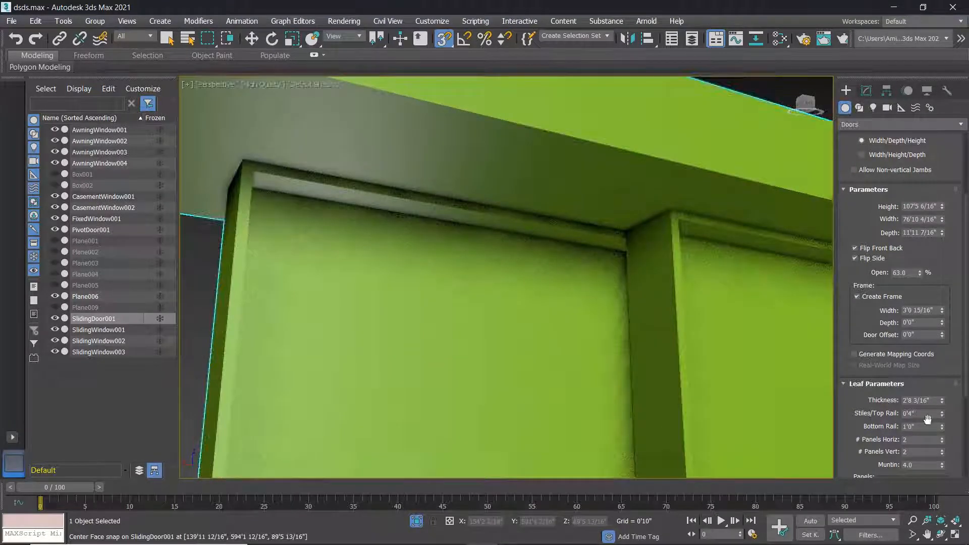
left_click_drag(946, 416, 961, 366)
scroll(237, 379, "down", 5)
middle_click_drag(266, 396, 370, 348)
scroll(318, 439, "up", 2)
scroll(324, 438, "down", 5)
scroll(398, 405, "up", 2)
middle_click_drag(397, 405, 419, 451, "alt")
scroll(395, 408, "down", 3)
scroll(395, 408, "down", 4)
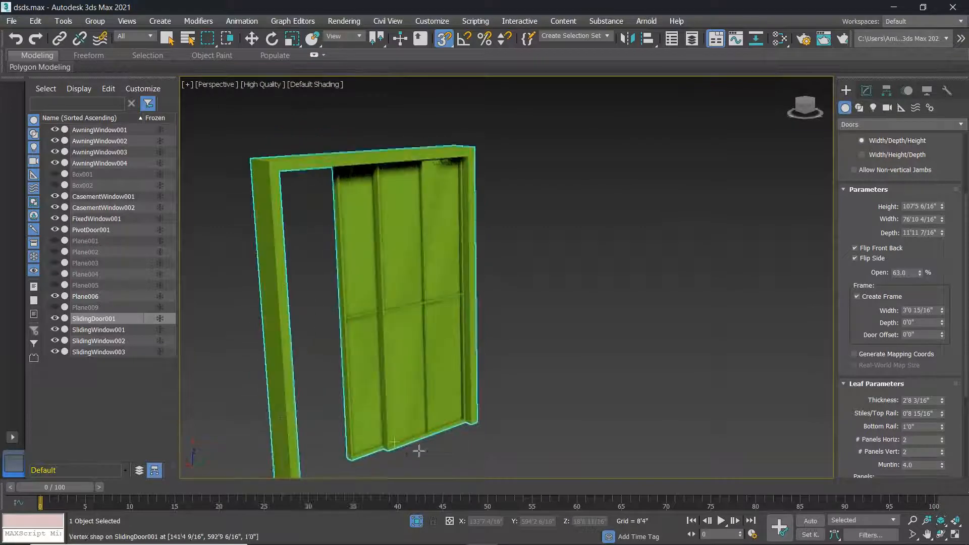
Raise the sliding door's bottom rail to 1'1 3/16".
left_click(942, 426)
left_click_drag(943, 431, 945, 420)
scroll(572, 356, "down", 3)
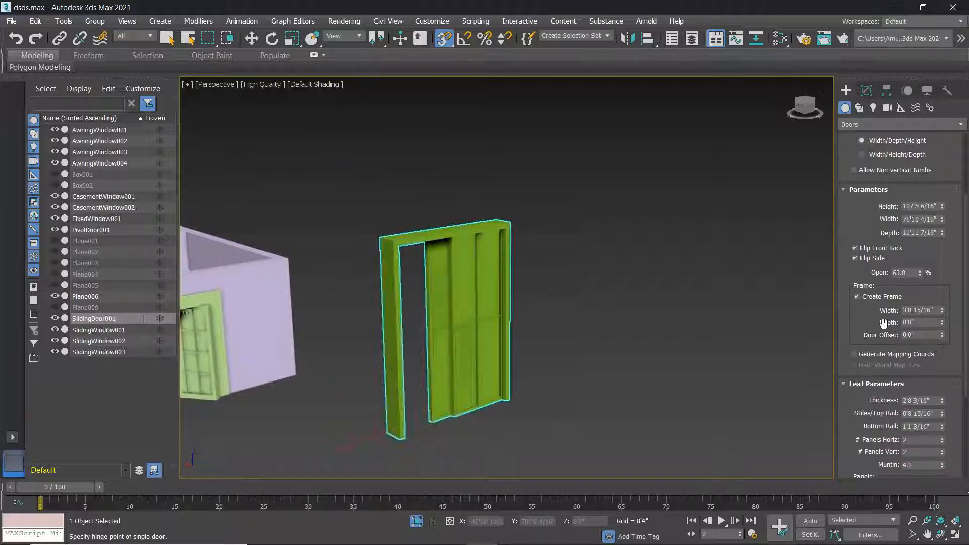
Set Open to 0 so the sliding door is fully closed.
left_click_drag(925, 272, 928, 353)
middle_click_drag(411, 384, 437, 413)
scroll(197, 347, "down", 4)
scroll(195, 347, "up", 4)
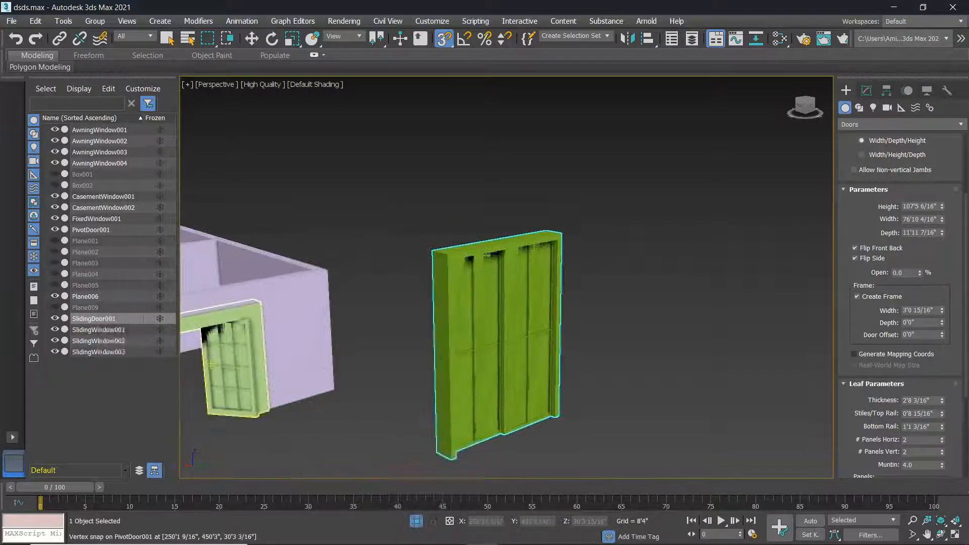
middle_click_drag(193, 346, 442, 390)
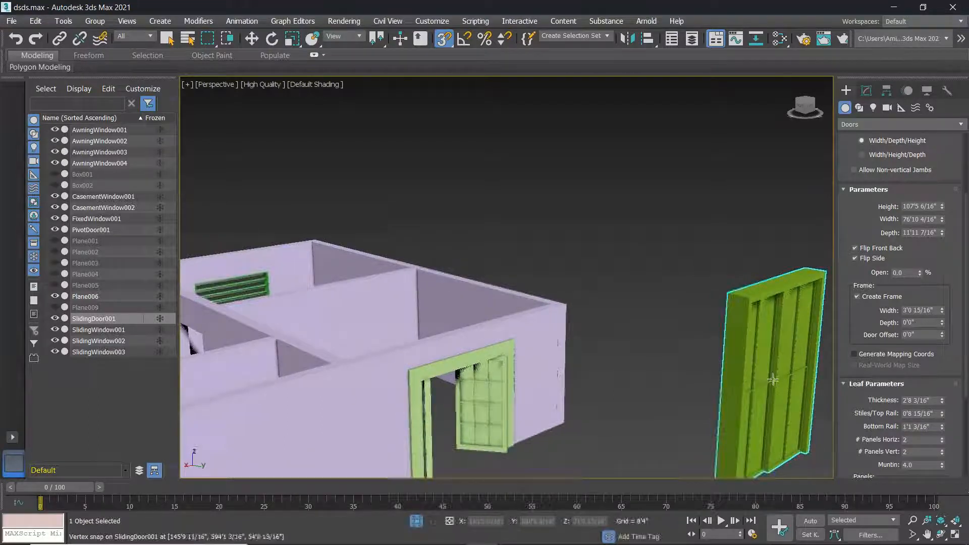
middle_click_drag(312, 410, 500, 364, "alt")
scroll(352, 439, "down", 5)
Draw a sliding door across the wall opening, 60'0" high.
scroll(500, 364, "up", 8)
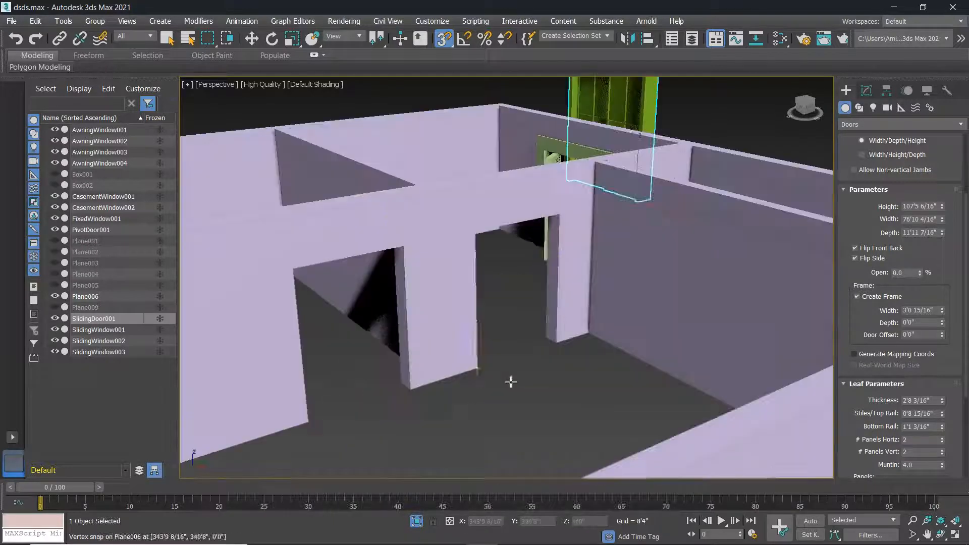
left_click_drag(308, 424, 399, 380)
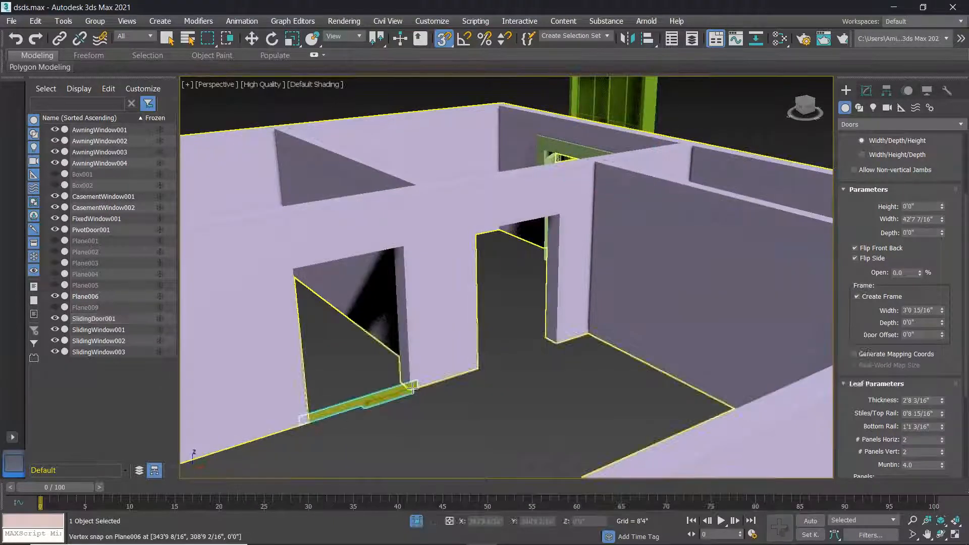
left_click(399, 379)
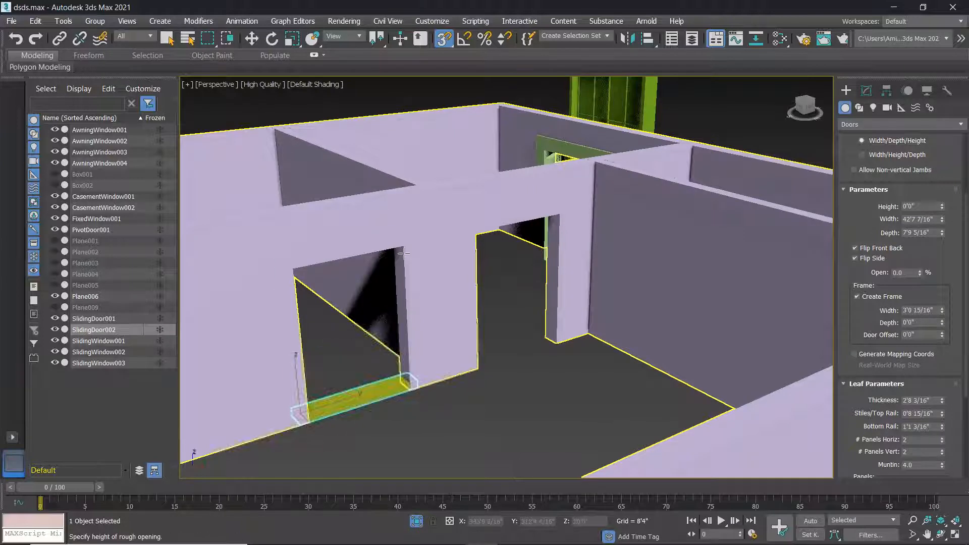
left_click(402, 247)
scroll(364, 339, "up", 5)
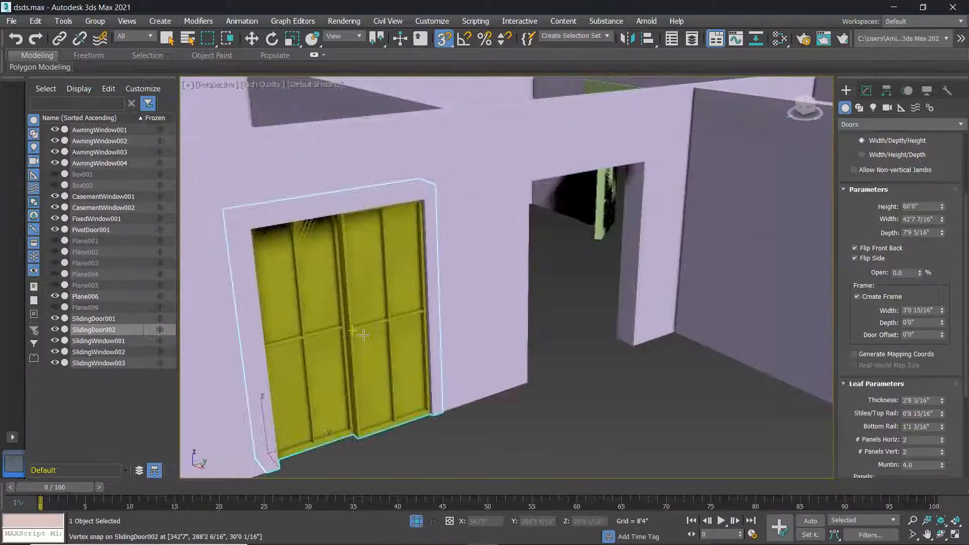
middle_click_drag(364, 368, 368, 351, "alt")
scroll(369, 351, "down", 4)
scroll(384, 353, "up", 2)
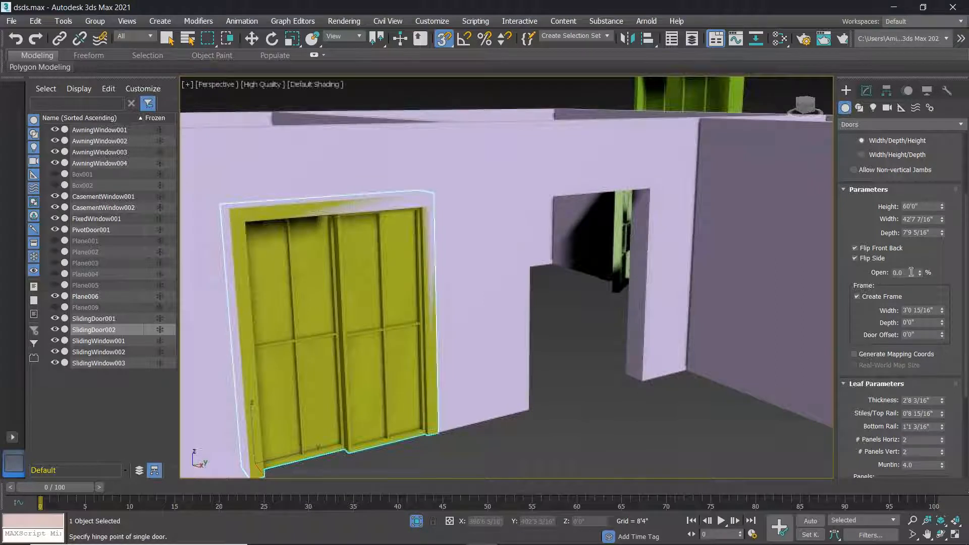
Set SlidingDoor002 to 82% open and finish creating it.
left_click_drag(922, 273, 957, 230)
middle_click_drag(557, 407, 549, 392, "alt")
scroll(417, 323, "up", 3)
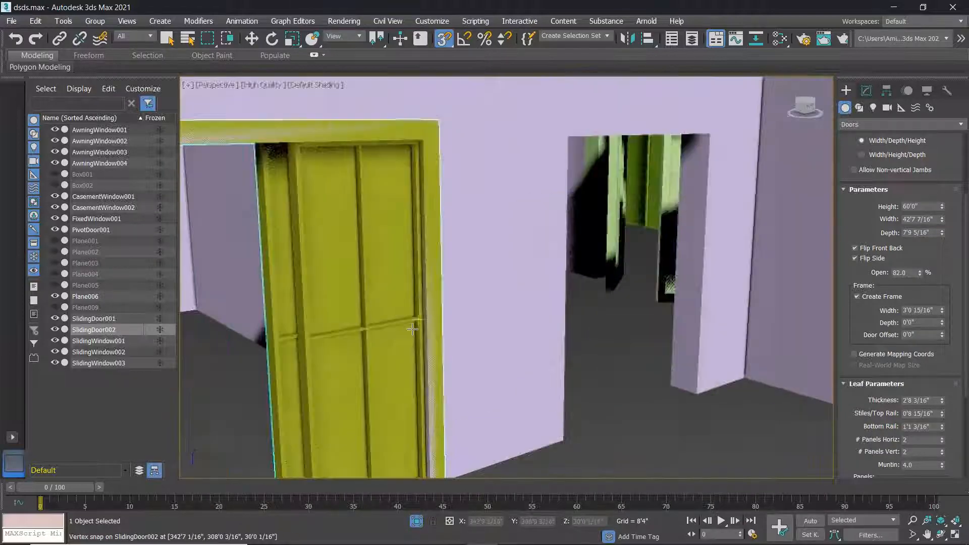
scroll(413, 330, "down", 7)
scroll(412, 329, "down", 3)
right_click(475, 345)
middle_click_drag(478, 347, 742, 361, "alt")
scroll(697, 343, "down", 3)
Create BiFoldDoor001 beside the house, 104'0 2/16" wide and 132'7 6/16" high.
left_click(873, 176)
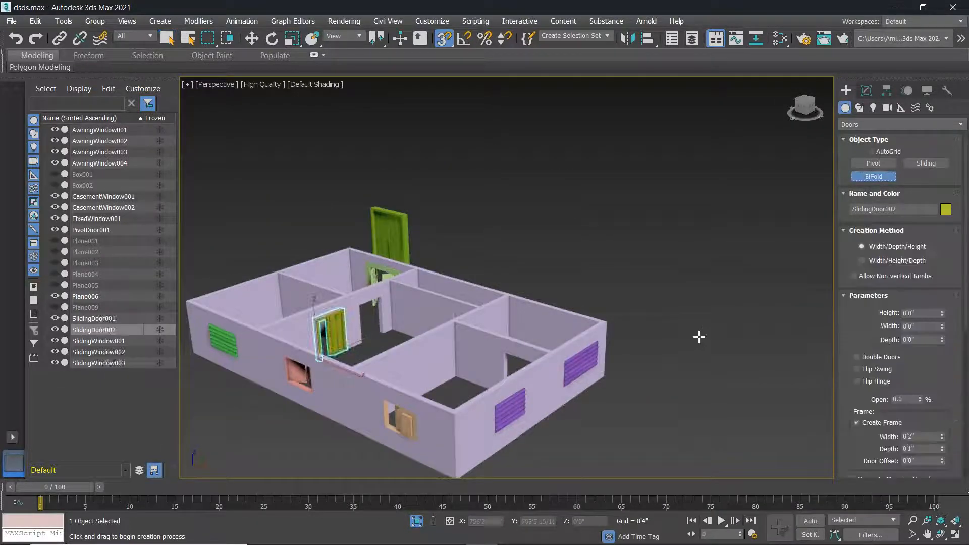
middle_click_drag(699, 335, 590, 409)
middle_click_drag(448, 349, 437, 199, "alt")
left_click_drag(368, 397, 421, 356)
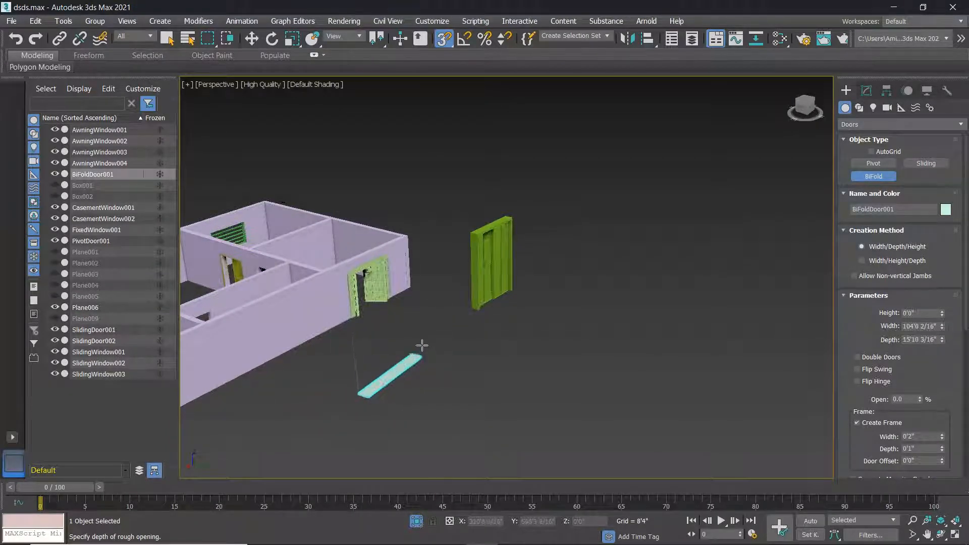
left_click(425, 344)
left_click(432, 235)
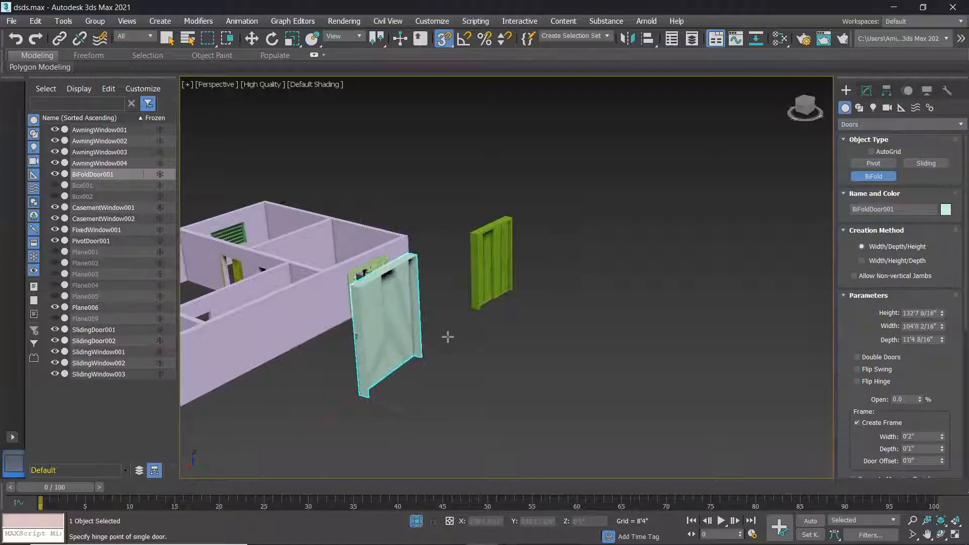
middle_click_drag(484, 351, 461, 342, "alt")
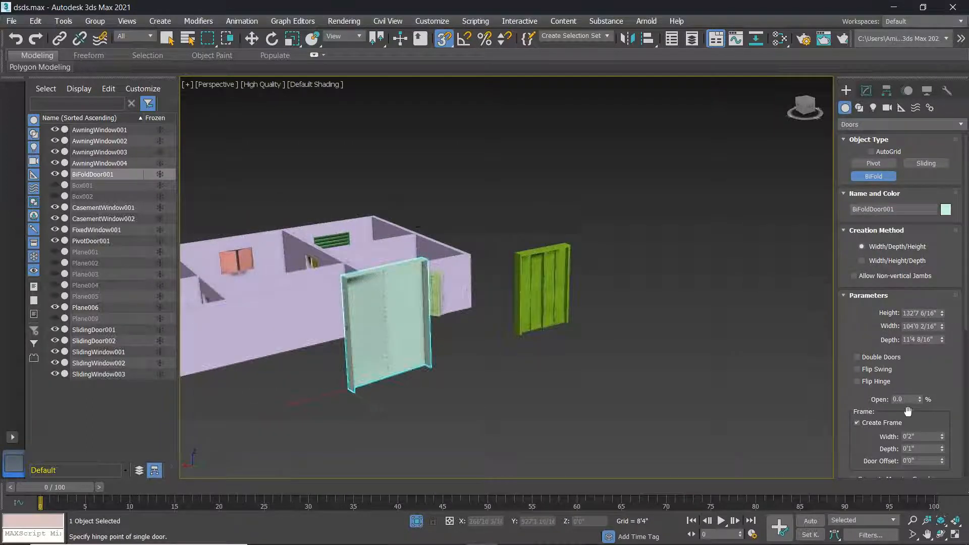
scroll(423, 313, "up", 2)
scroll(423, 313, "down", 1)
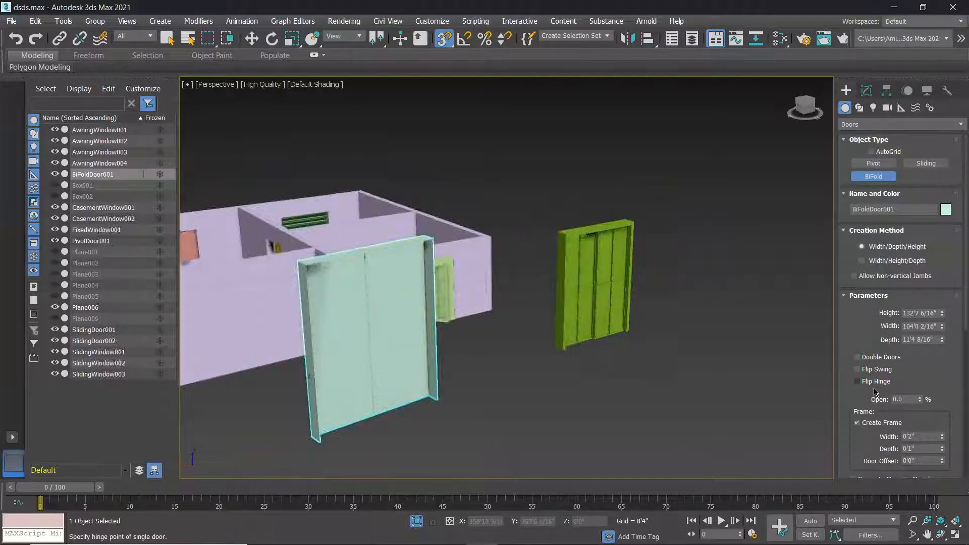
left_click_drag(920, 399, 900, 416)
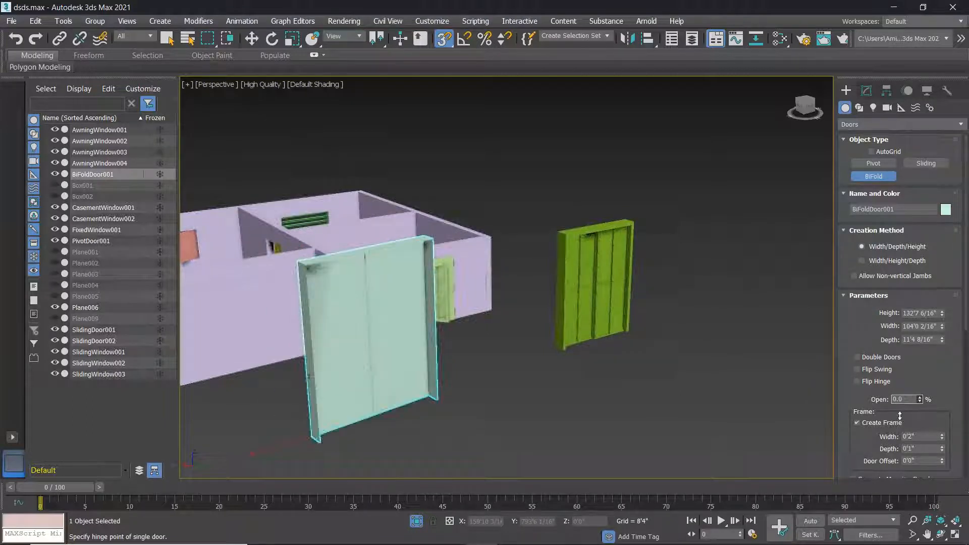
Enable Double Doors, try Flip Swing and revert it, and close the doors to 0%.
left_click(859, 357)
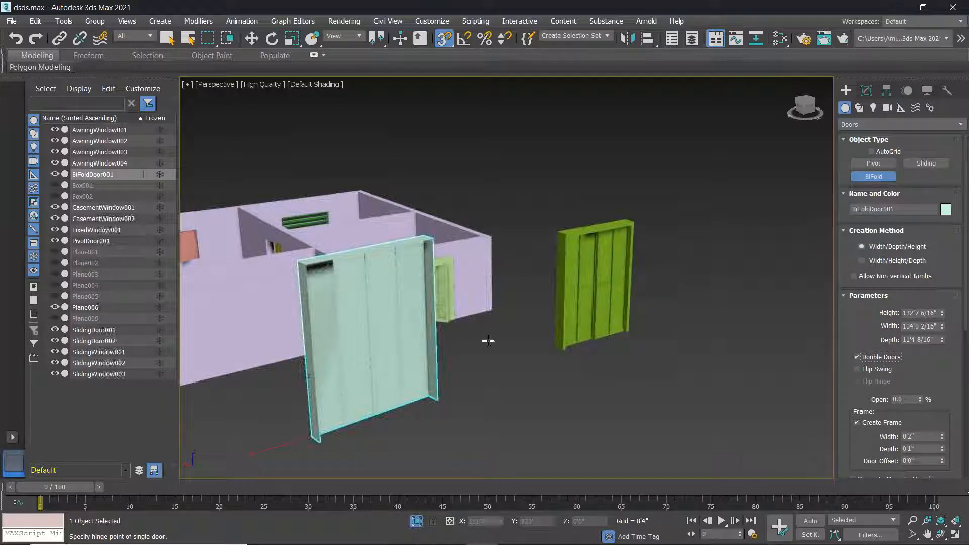
left_click_drag(920, 402, 930, 348)
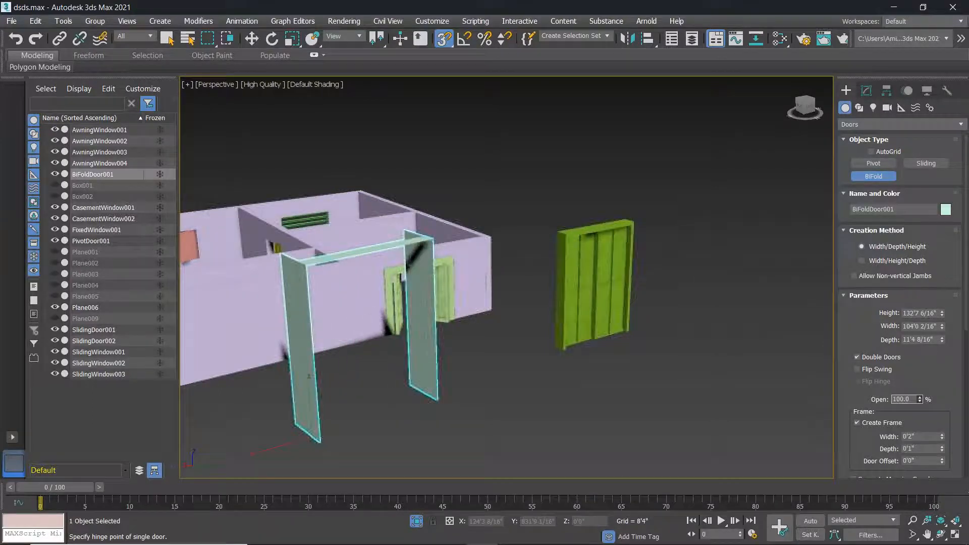
left_click(857, 369)
mouse_move(920, 400)
left_mouse_down()
mouse_move(920, 434)
mouse_move(919, 412)
left_mouse_up()
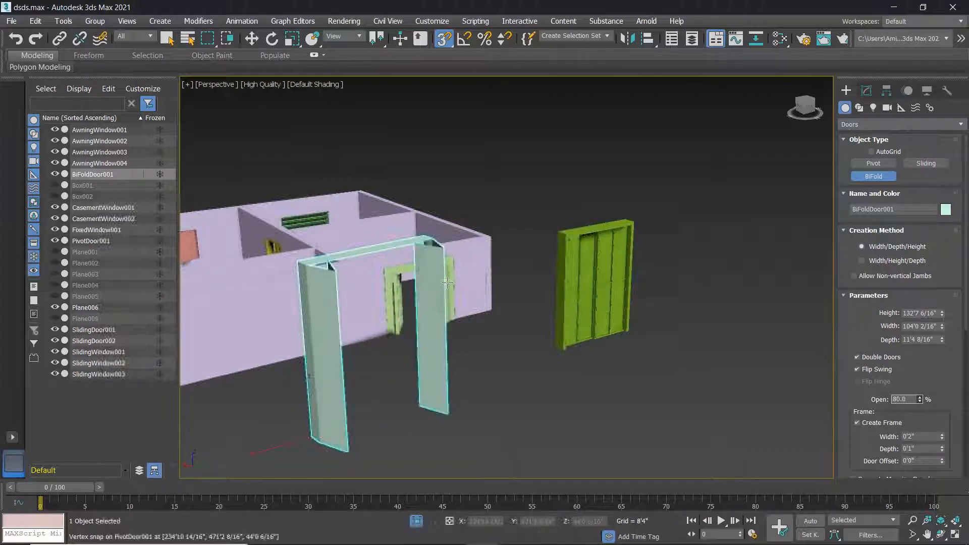
left_click(859, 370)
scroll(887, 415, "down", 5)
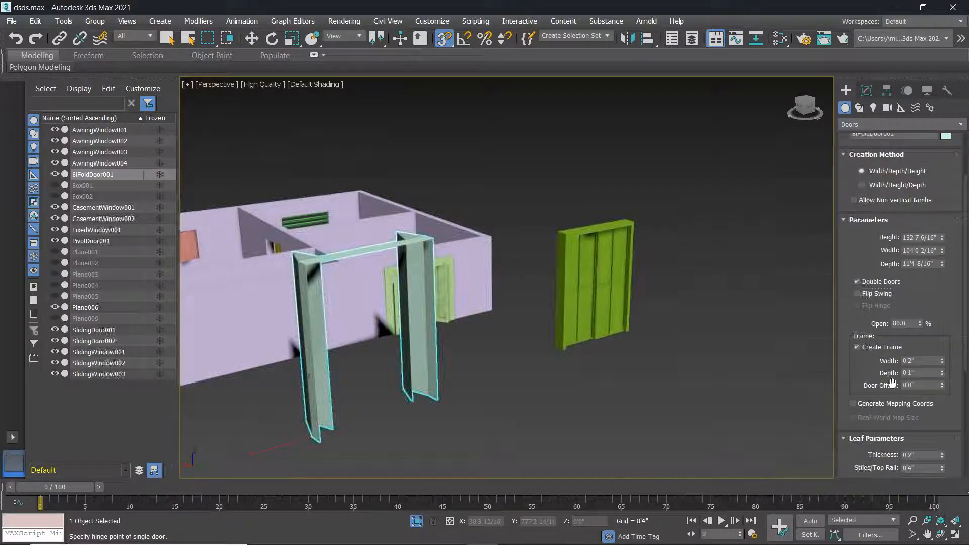
scroll(893, 447, "down", 5)
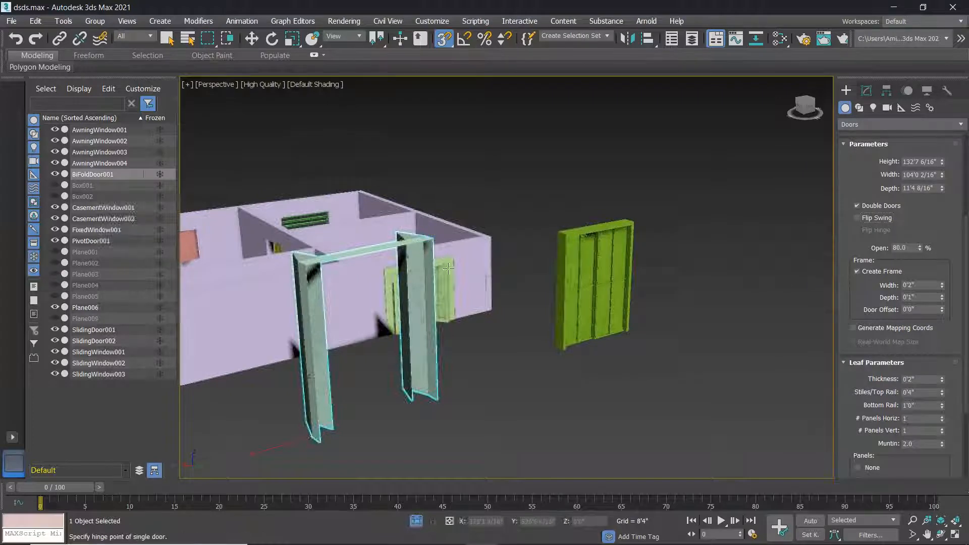
scroll(424, 323, "up", 5)
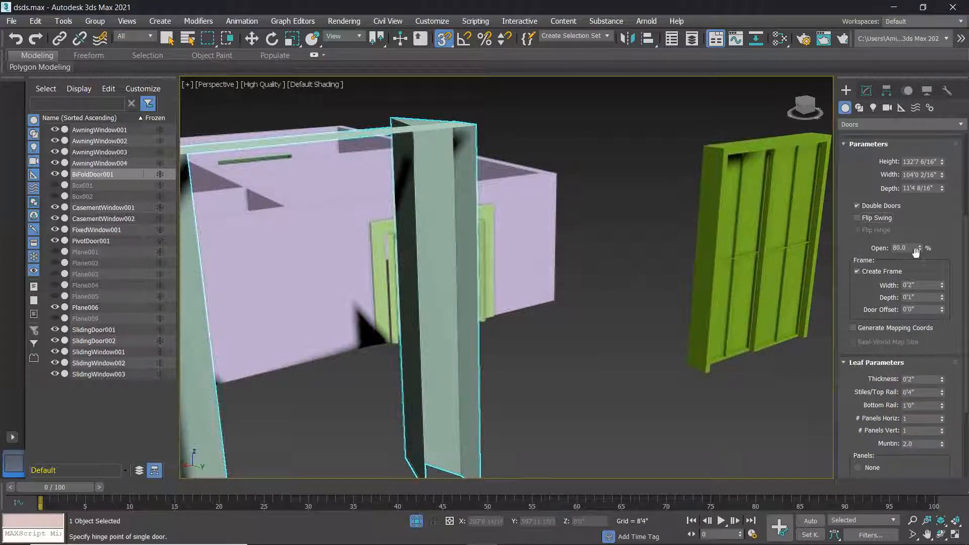
left_click_drag(921, 251, 920, 323)
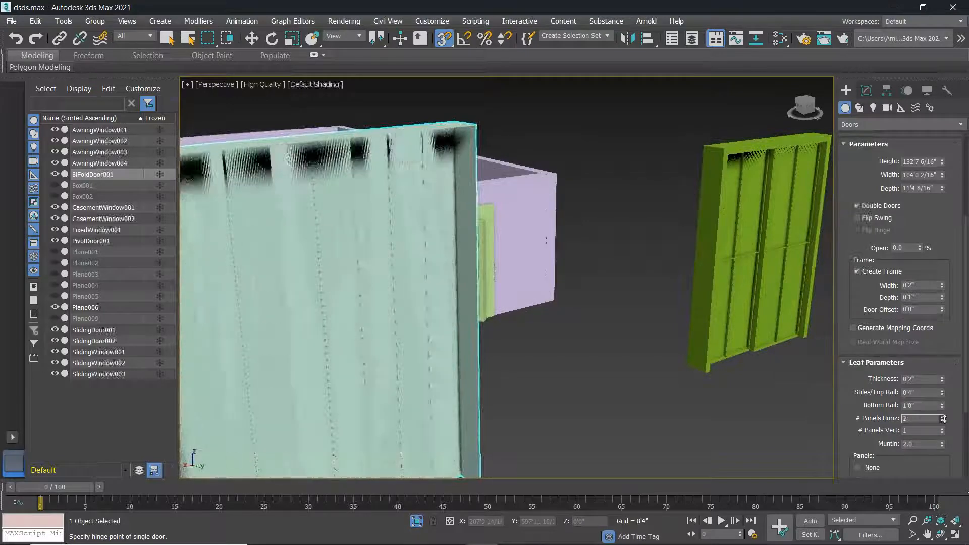
Give each bifold leaf a 2×2 grid of glass panels.
scroll(524, 353, "down", 5)
scroll(498, 357, "up", 5)
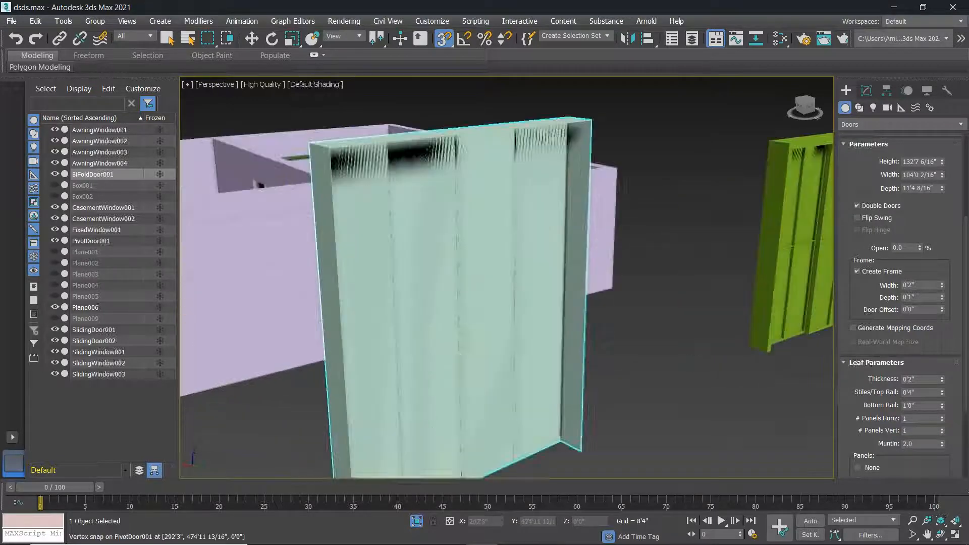
left_click(942, 416)
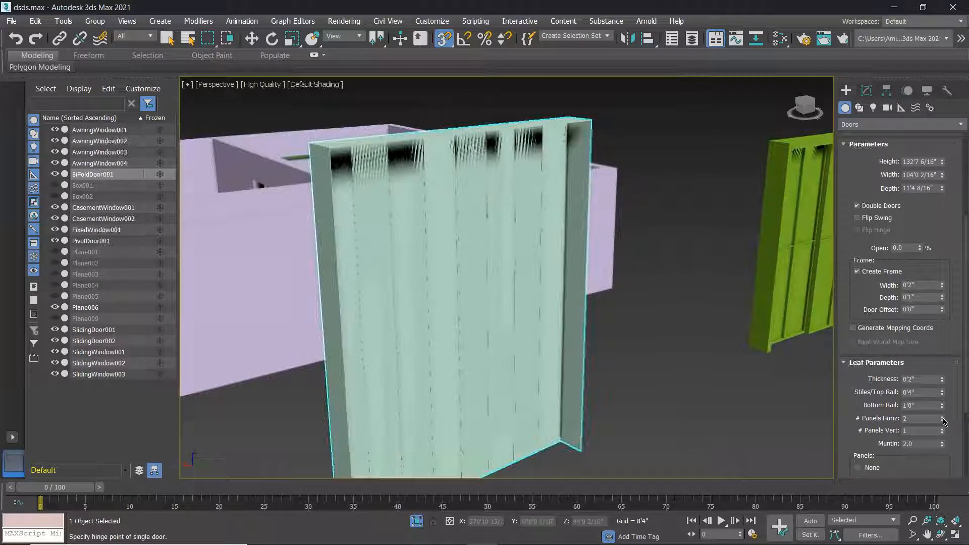
left_click(942, 429)
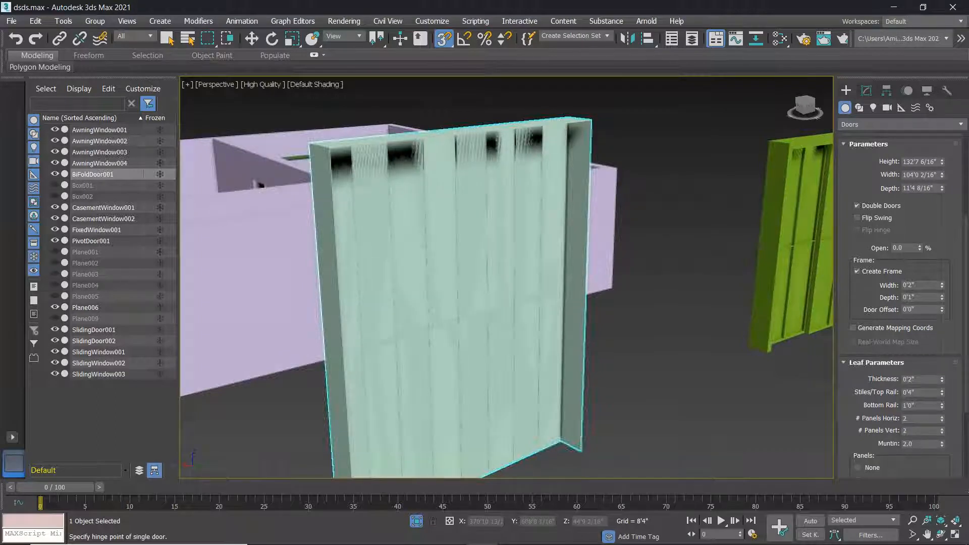
scroll(894, 449, "down", 5)
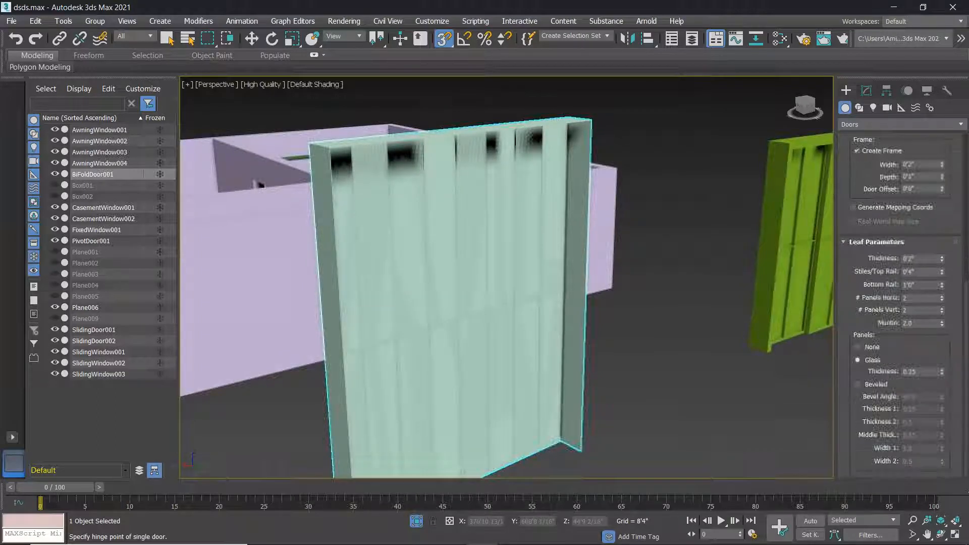
scroll(727, 374, "up", 4)
scroll(583, 336, "down", 6)
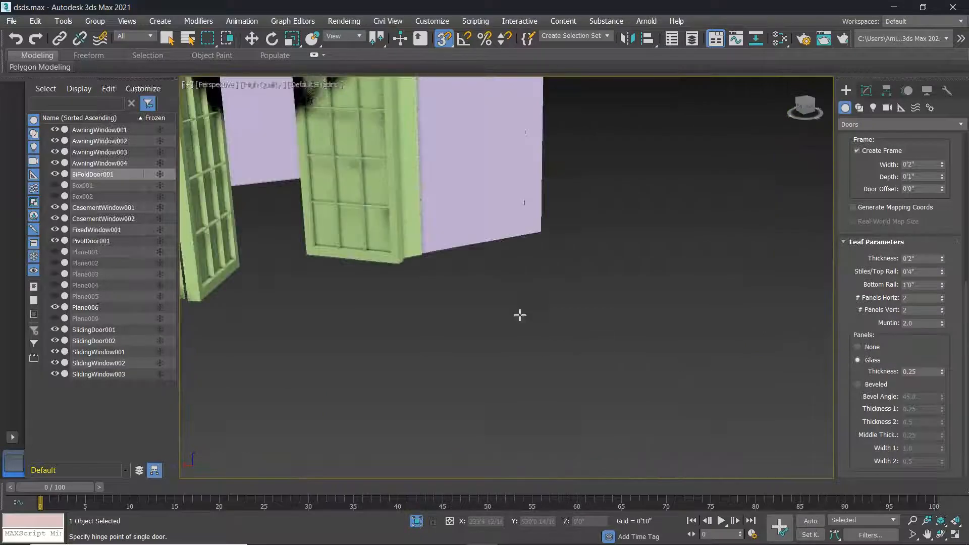
scroll(432, 276, "up", 2)
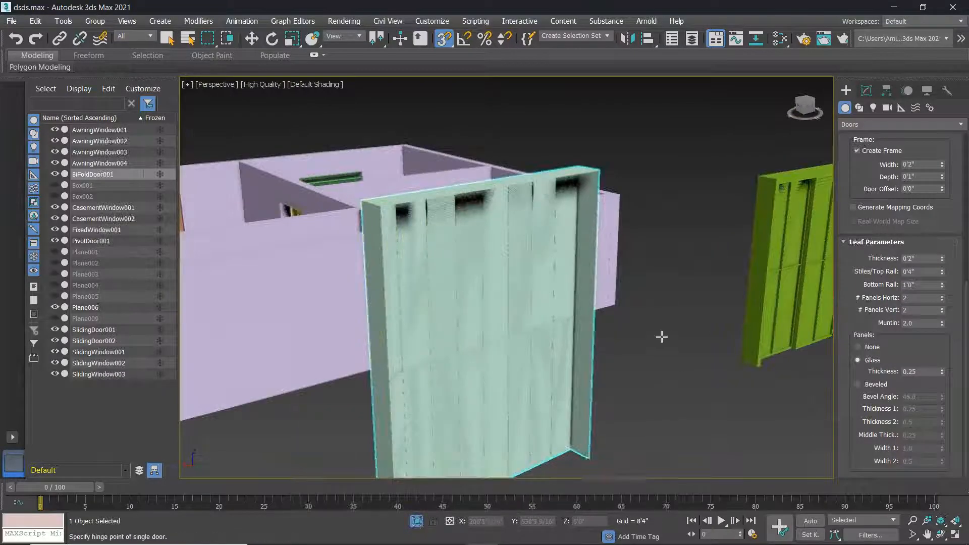
Finish the bifold door and frame the house and doors in view.
right_click(622, 342)
scroll(622, 342, "down", 6)
middle_click_drag(621, 342, 613, 344)
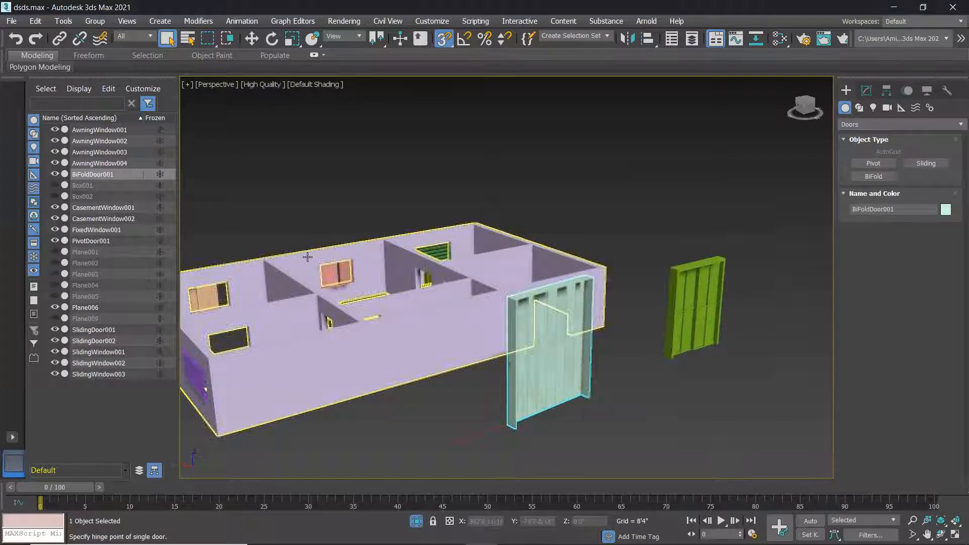
middle_click_drag(635, 332, 625, 349)
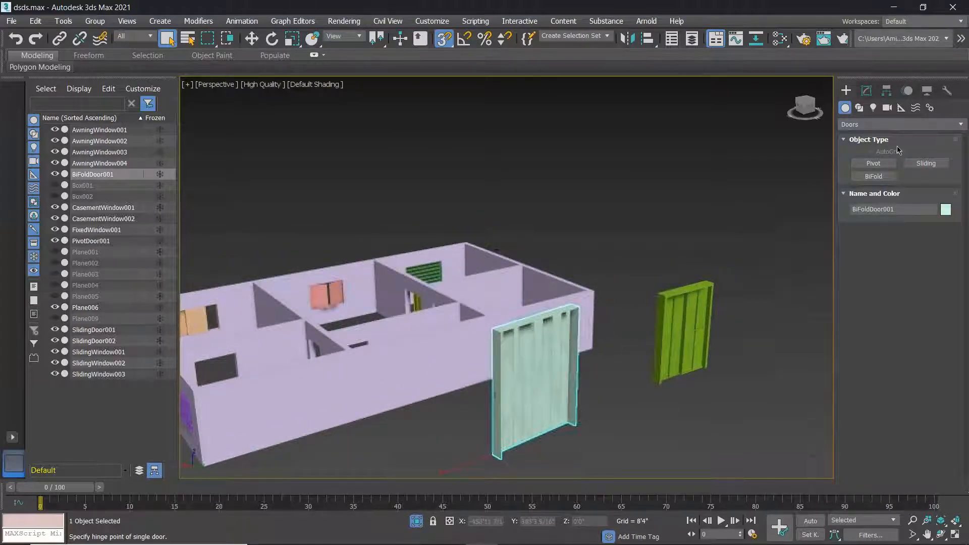
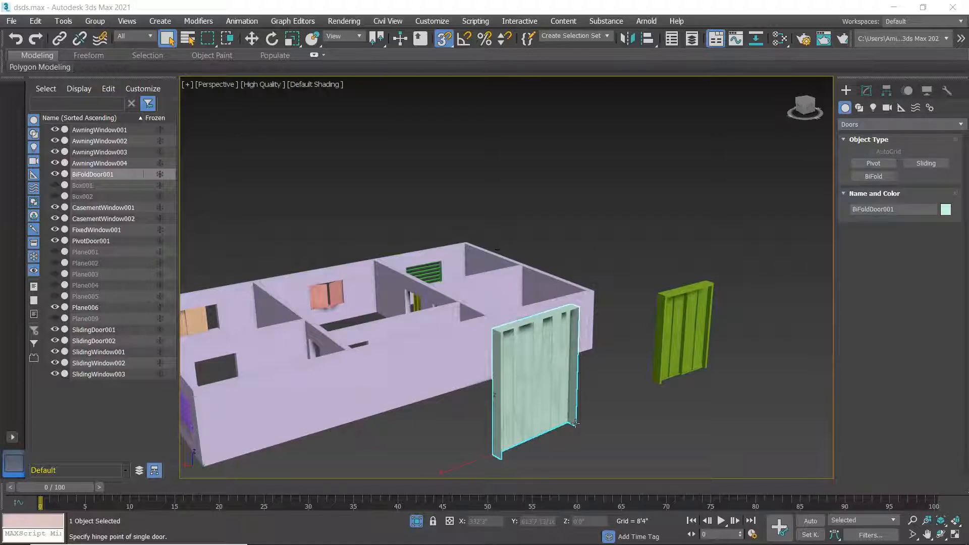
Zoom, orbit and pan the Perspective view onto the interior doorways and start the door tool.
scroll(400, 372, "up", 3)
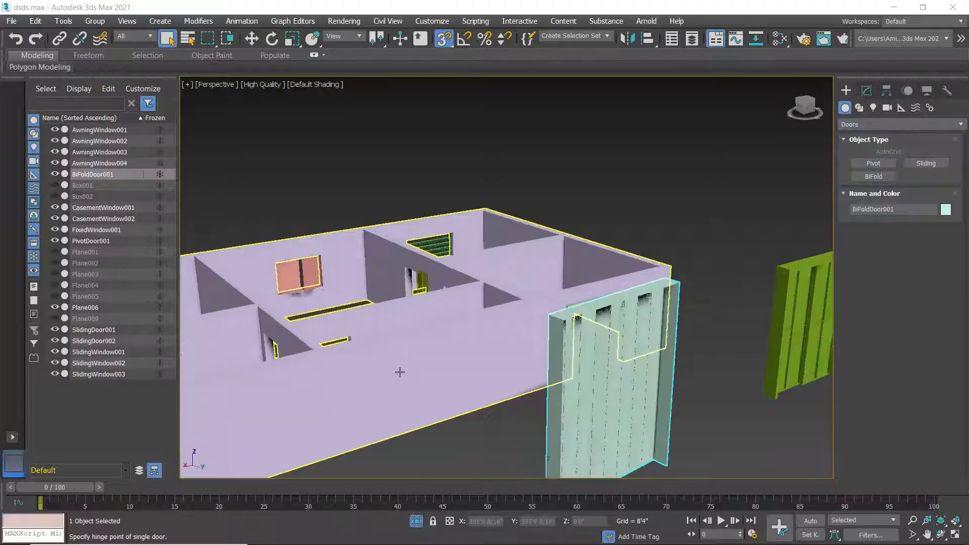
scroll(377, 380, "up", 6)
middle_click_drag(512, 402, 483, 335, "alt")
scroll(474, 415, "down", 5)
scroll(482, 378, "up", 2)
middle_click_drag(567, 411, 567, 372)
scroll(569, 342, "up", 6)
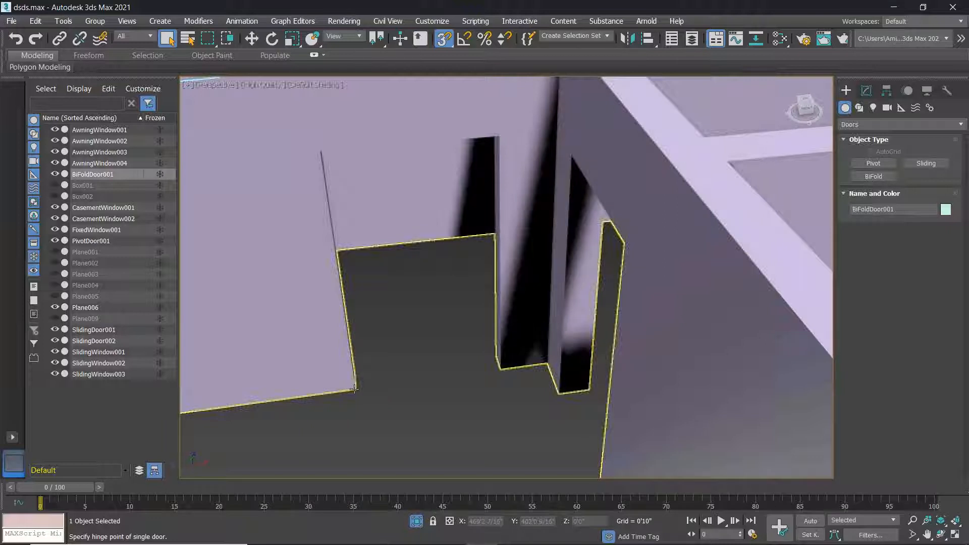
scroll(368, 390, "up", 4)
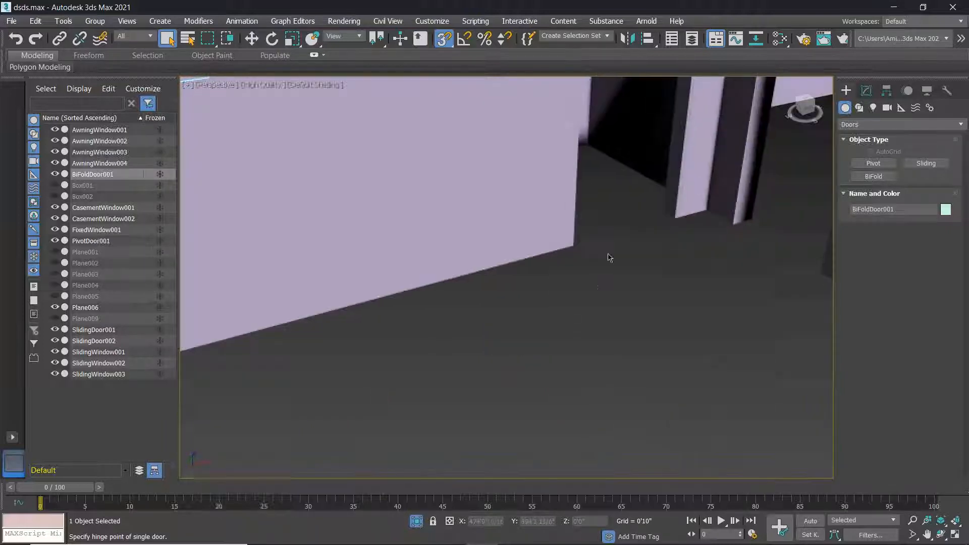
scroll(609, 258, "down", 5)
middle_click_drag(608, 257, 426, 334)
scroll(426, 336, "up", 5)
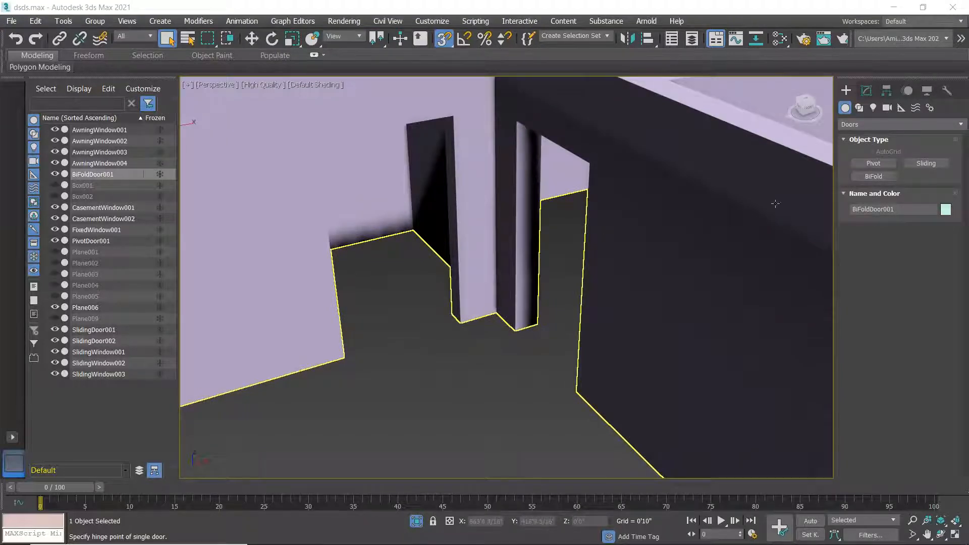
left_click(874, 165)
Draw the first two 60'0"-tall bi-fold doors across interior doorways, snapping to wall vertices.
left_click(874, 176)
left_click(345, 360)
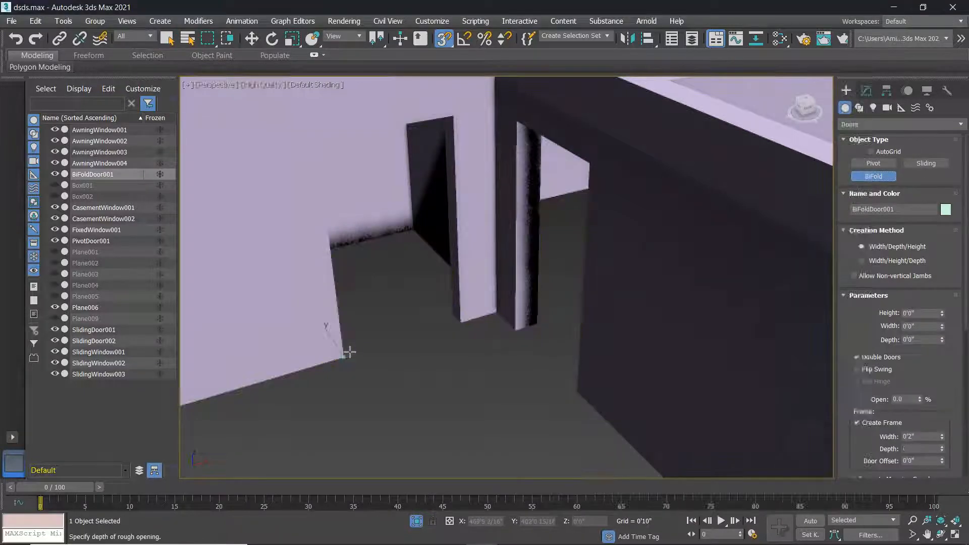
right_click(349, 359)
left_click_drag(346, 358, 459, 324)
left_click(453, 314)
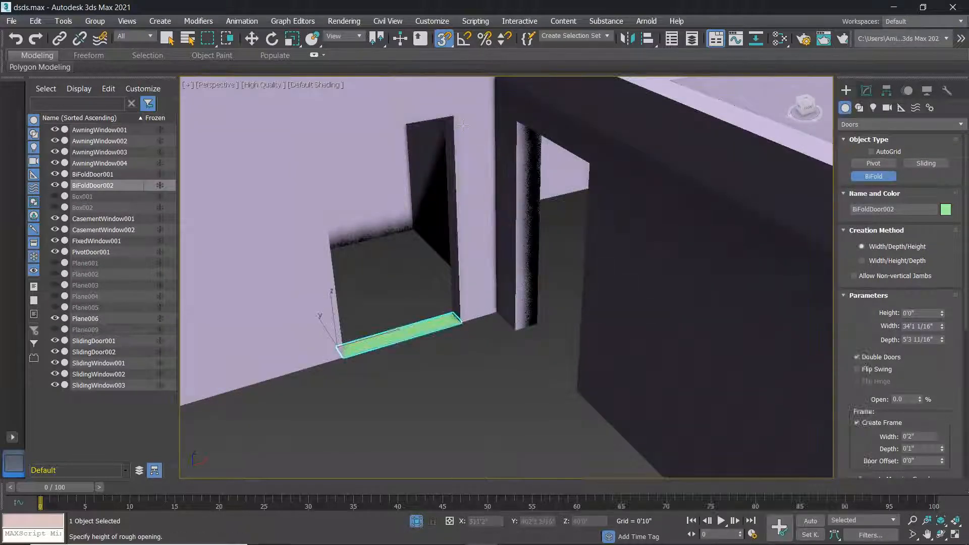
middle_click_drag(411, 371, 469, 366, "alt")
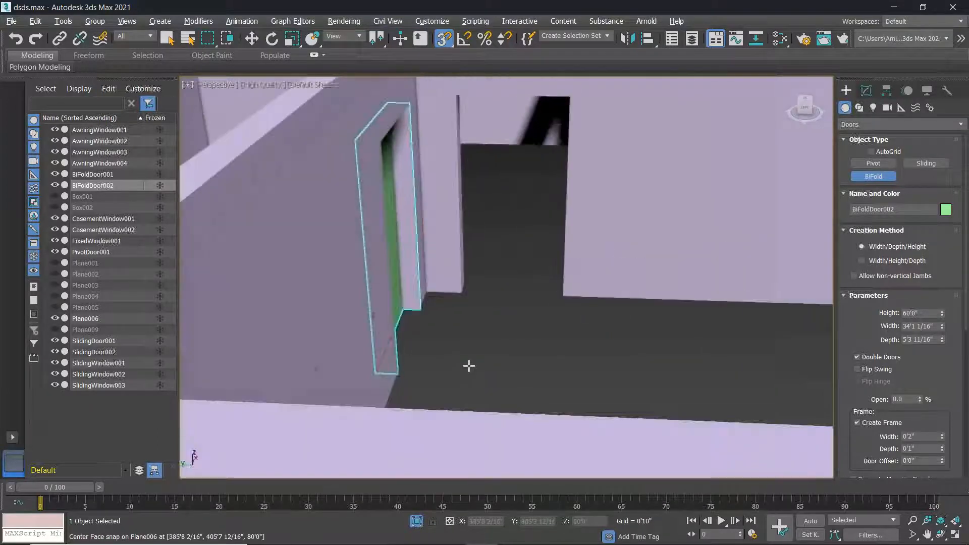
left_click(461, 292)
left_click_drag(462, 291, 561, 297)
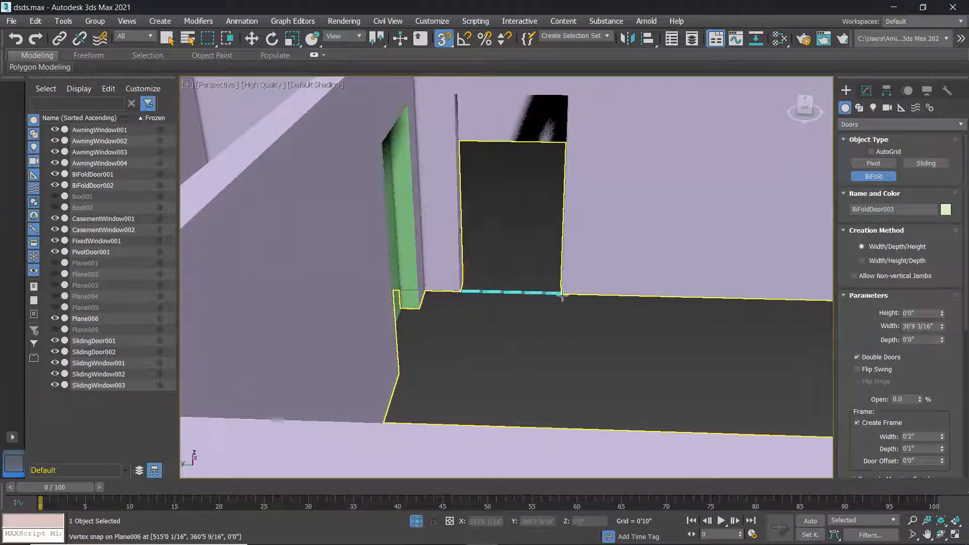
left_click(561, 281)
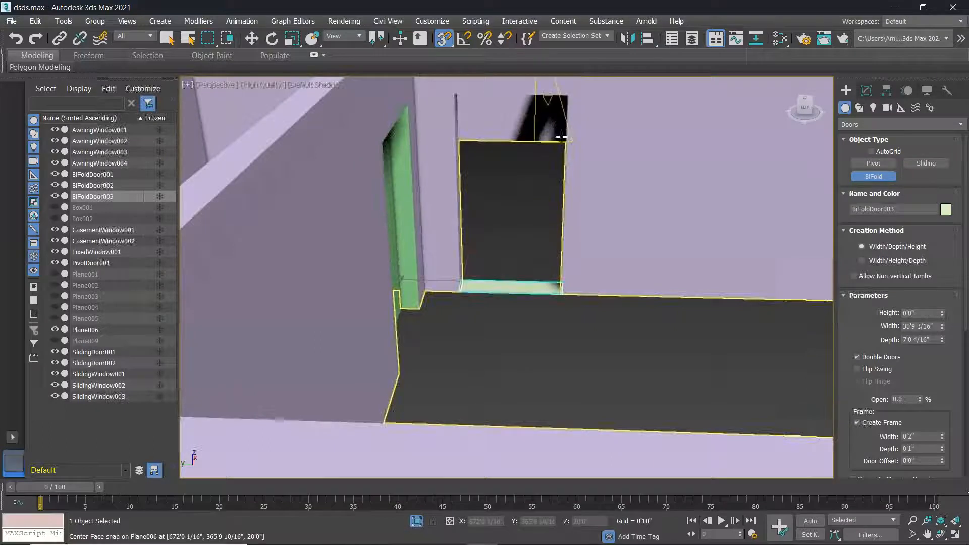
Add two more 60'0" bi-fold doors, including one in the right-hand room's doorway.
middle_click_drag(559, 152, 385, 222, "alt")
scroll(596, 178, "down", 5)
scroll(401, 147, "down", 3)
left_click_drag(388, 248, 415, 236)
left_click(418, 237)
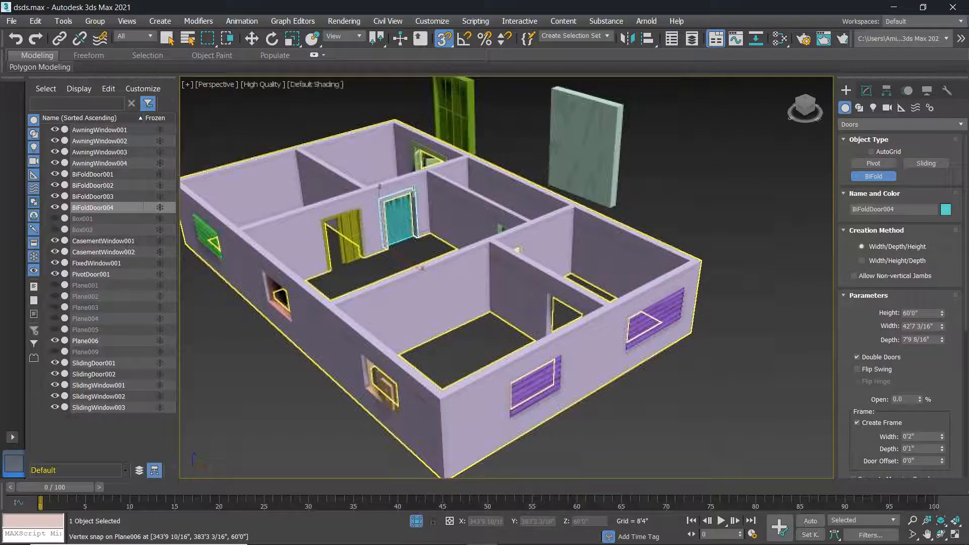
scroll(408, 216, "up", 3)
middle_click_drag(466, 246, 536, 263, "alt")
middle_click_drag(813, 201, 497, 263)
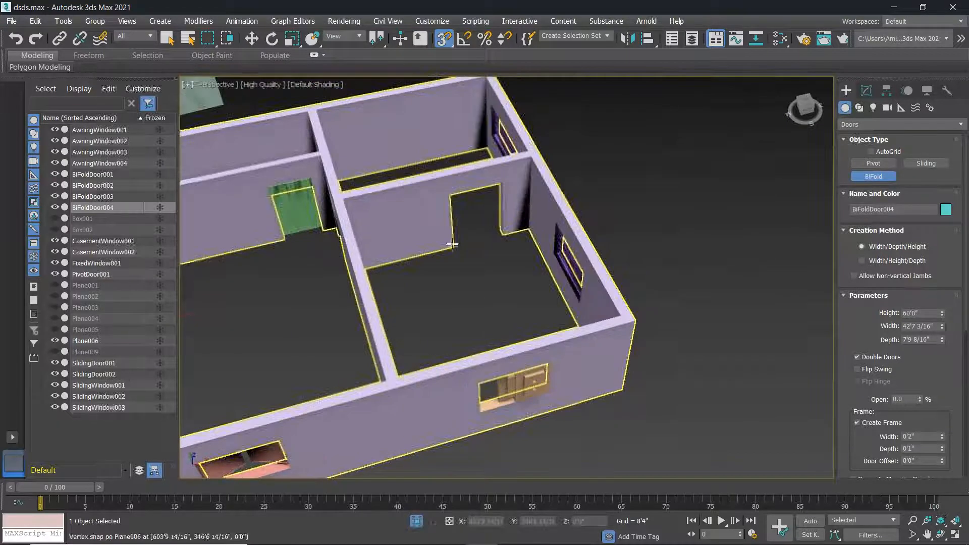
left_click_drag(454, 247, 500, 231)
left_click(500, 231)
middle_click_drag(501, 246, 518, 221, "alt")
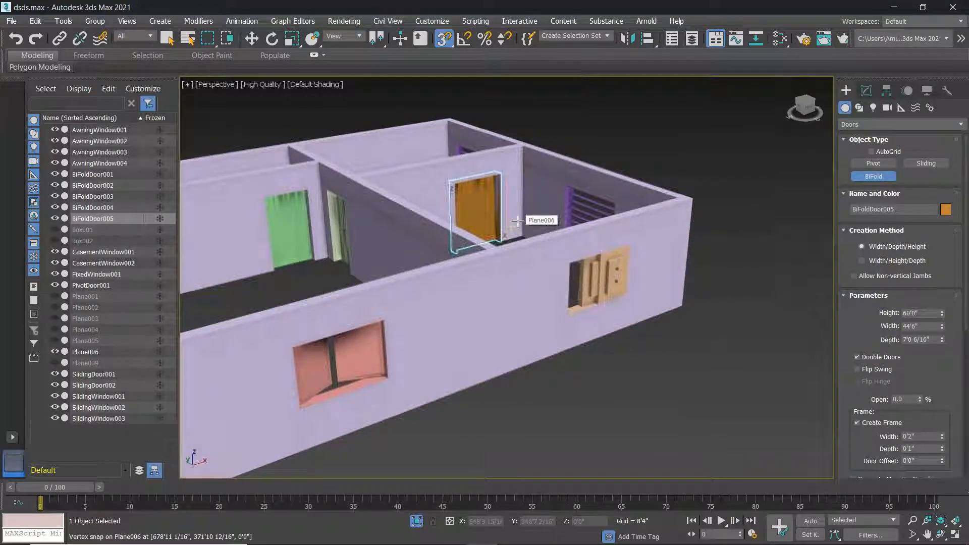
scroll(504, 271, "down", 3)
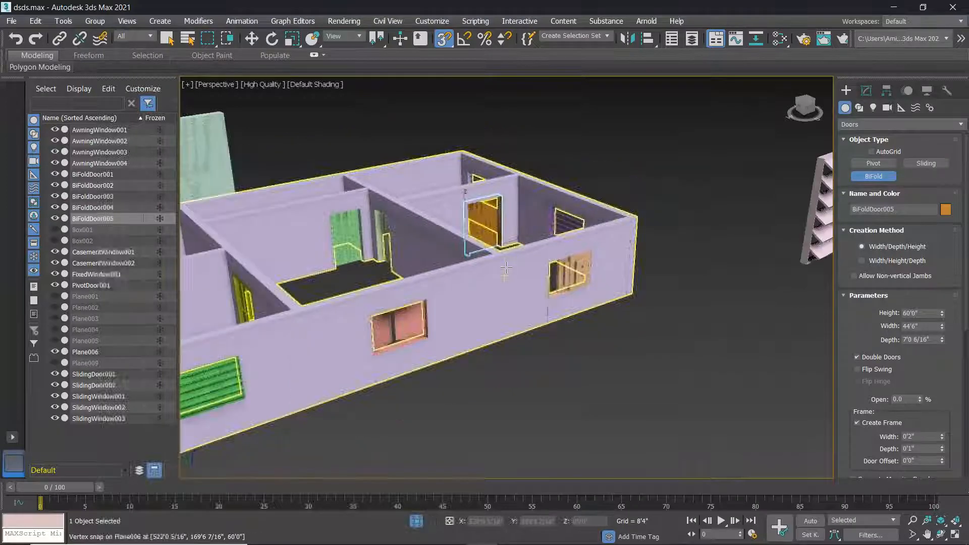
middle_click_drag(479, 293, 542, 305, "alt")
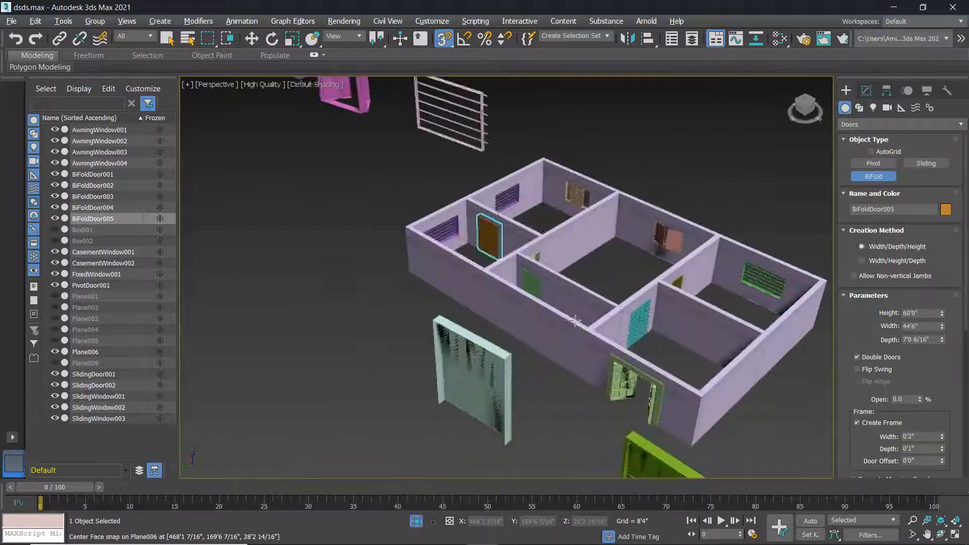
Delete the loose green sliding door and pale bi-fold door outside the house.
right_click(542, 305)
scroll(541, 305, "down", 3)
left_click(596, 410)
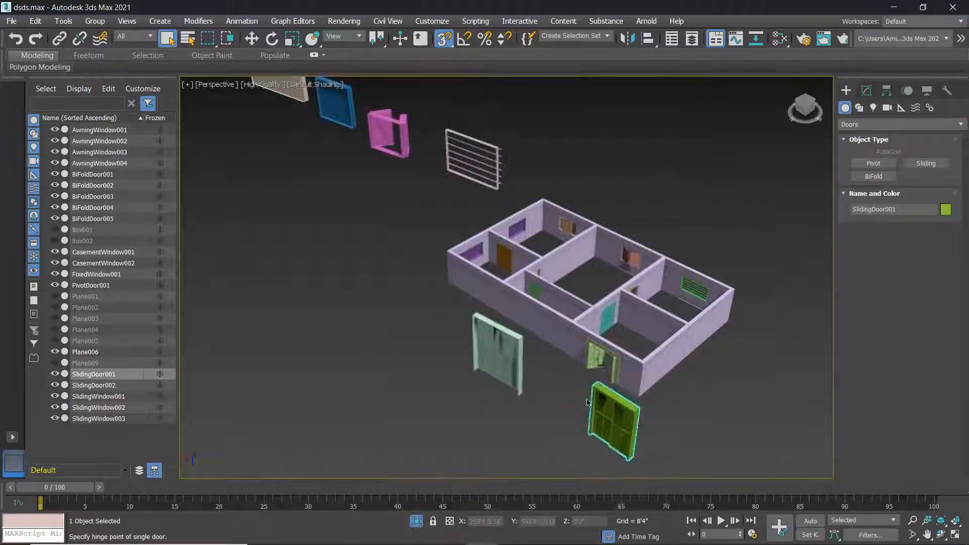
key("Delete")
left_click_drag(550, 378, 470, 343)
key("Delete")
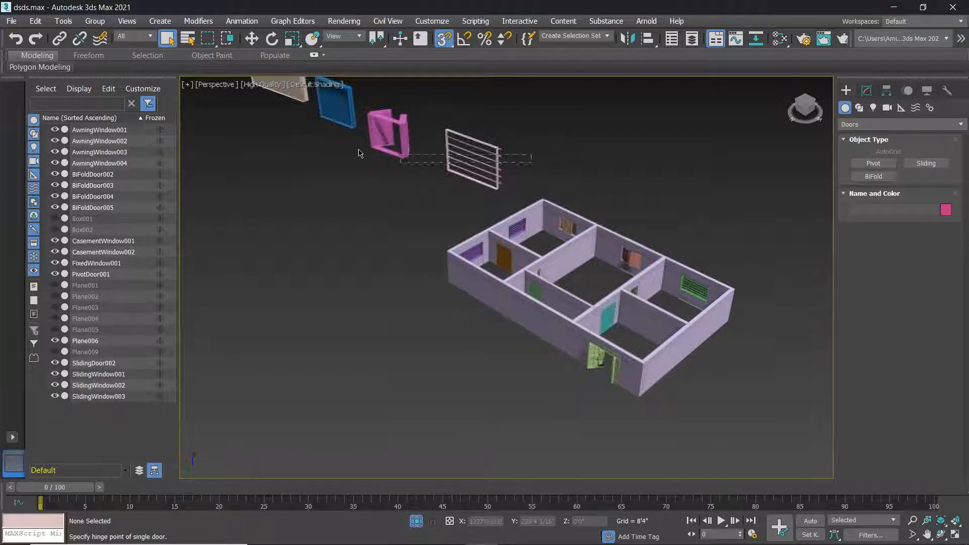
Delete the floating windows above the house and the two remaining loose windows.
left_click_drag(360, 153, 349, 152)
key("Delete")
middle_click_drag(331, 153, 450, 306)
left_click_drag(510, 336, 323, 176)
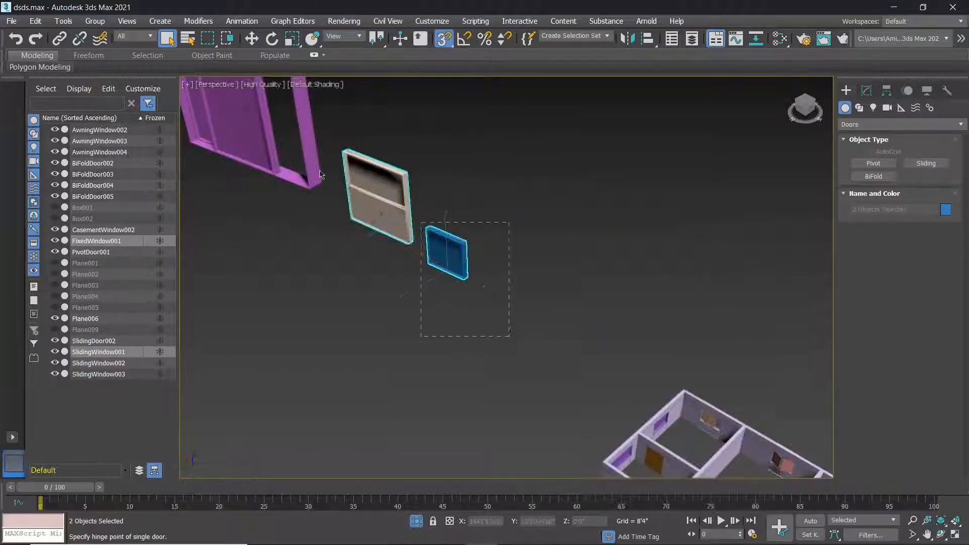
key("Delete")
scroll(505, 353, "down", 6)
Orbit lower and select the entrance door.
mouse_move(510, 351)
middle_mouse_down("alt")
mouse_move(597, 325)
mouse_move(493, 329)
mouse_move(520, 349)
middle_mouse_up("alt")
scroll(597, 324, "up", 6)
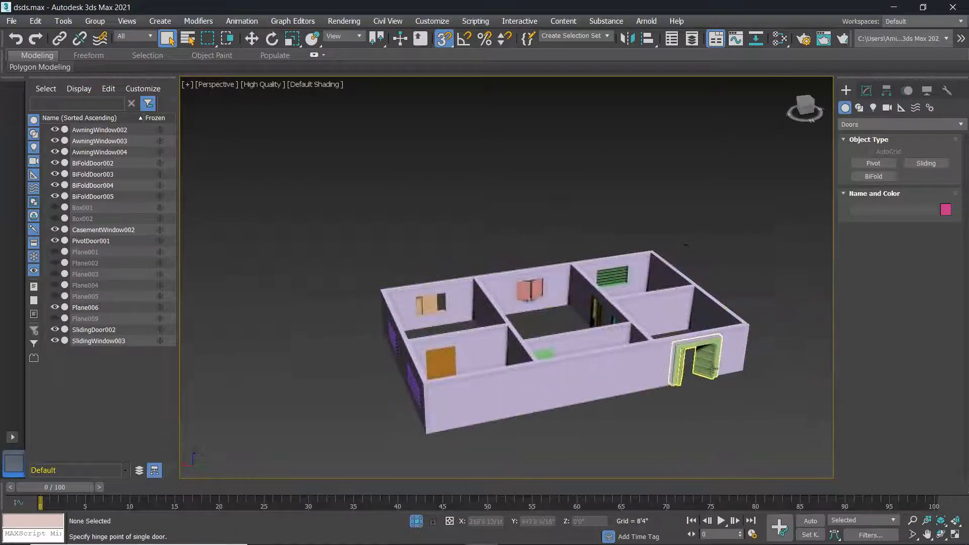
scroll(714, 369, "up", 5)
left_click(691, 351)
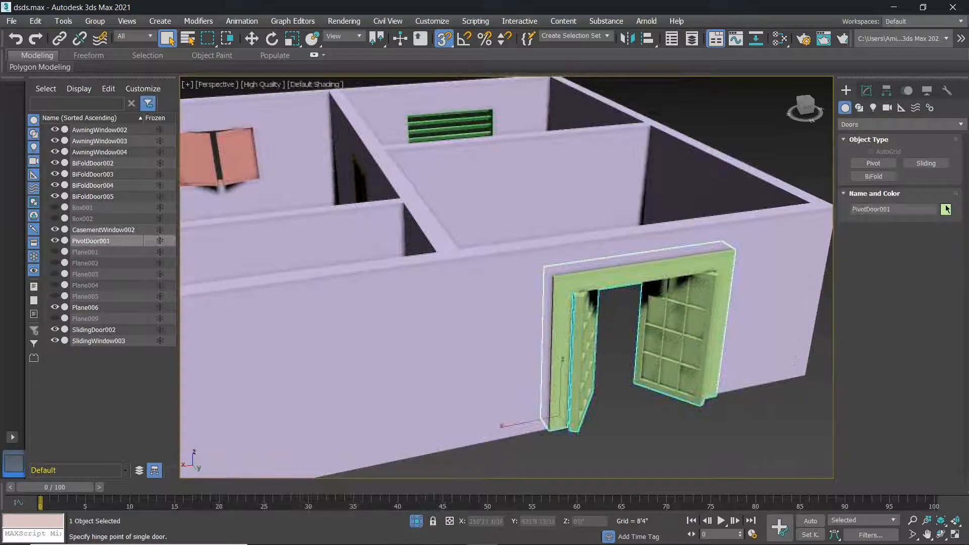
Make the entrance door and the teal bi-fold door green.
left_click(946, 210)
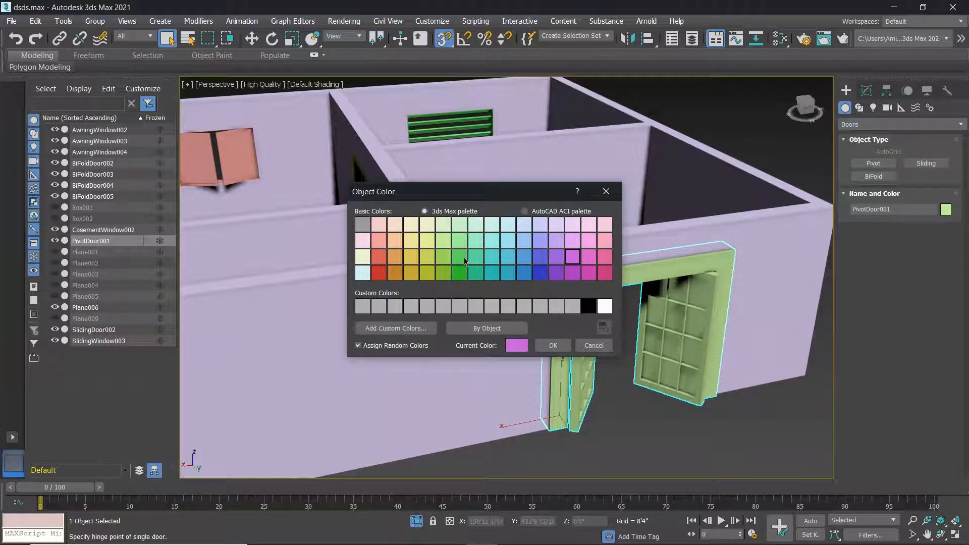
left_click(551, 346)
middle_click_drag(612, 334, 640, 397)
middle_click_drag(432, 316, 526, 352)
scroll(477, 305, "down", 3)
middle_click_drag(446, 360, 515, 227, "alt")
scroll(499, 328, "down", 3)
left_click(511, 327)
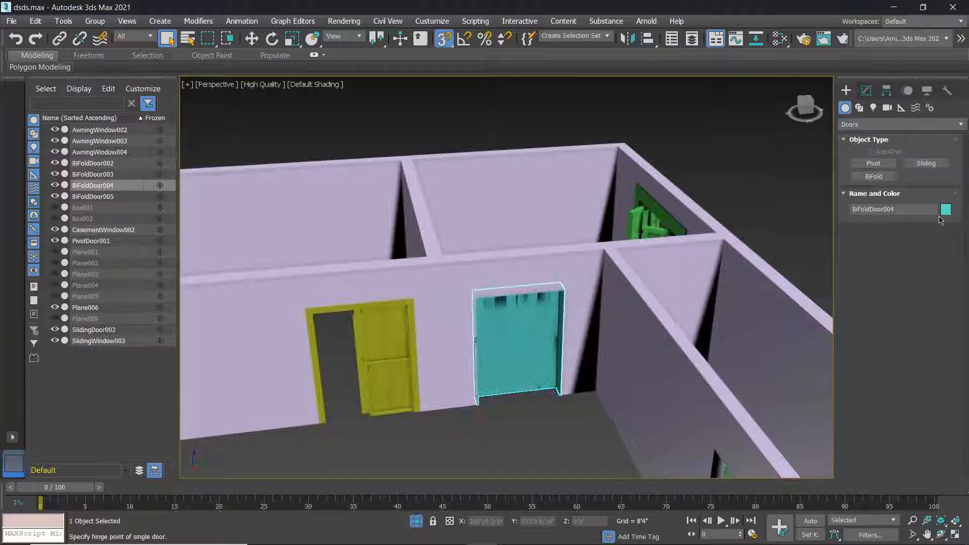
left_click(945, 210)
left_click(554, 345)
Make the yellow sliding door and the pink casement window green.
left_click(386, 361)
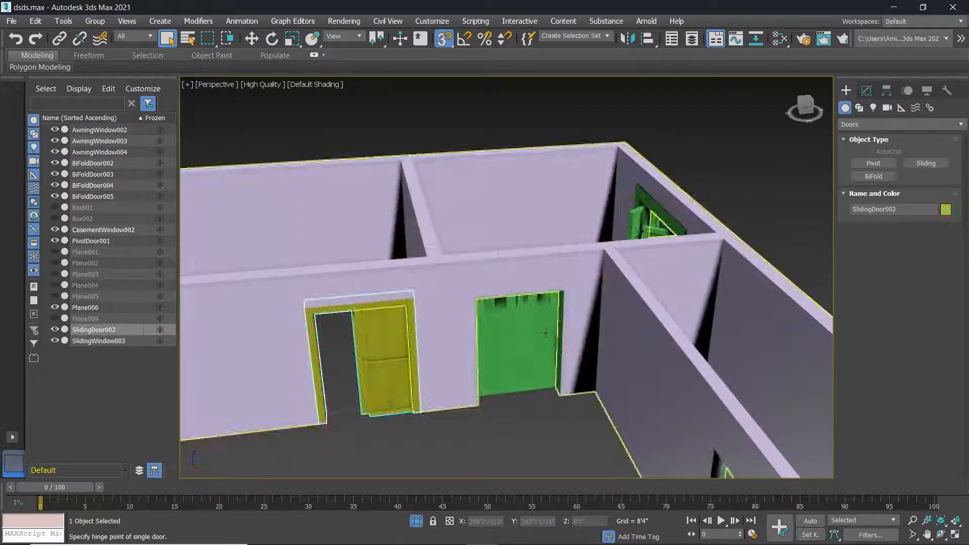
left_click(943, 214)
left_click(543, 347)
scroll(362, 283, "down", 3)
middle_click_drag(263, 283, 435, 307)
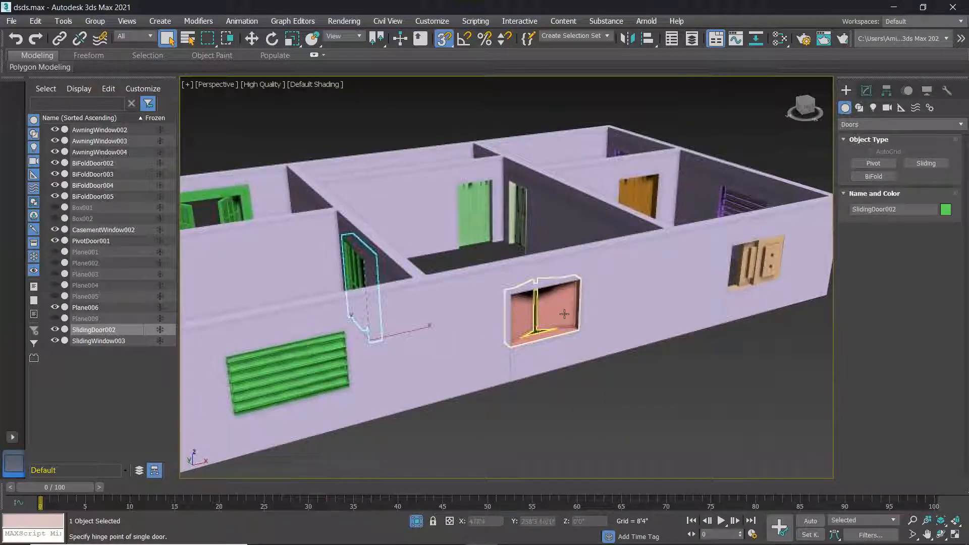
left_click(564, 314)
left_click(947, 210)
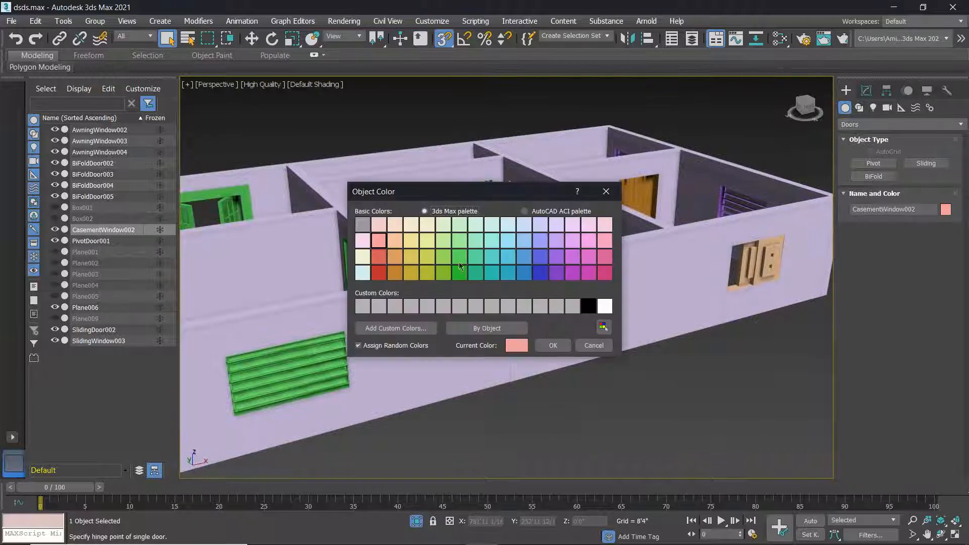
left_click(553, 346)
Make SlidingWindow003 and the orange BiFoldDoor005 green.
middle_click_drag(555, 326, 339, 375)
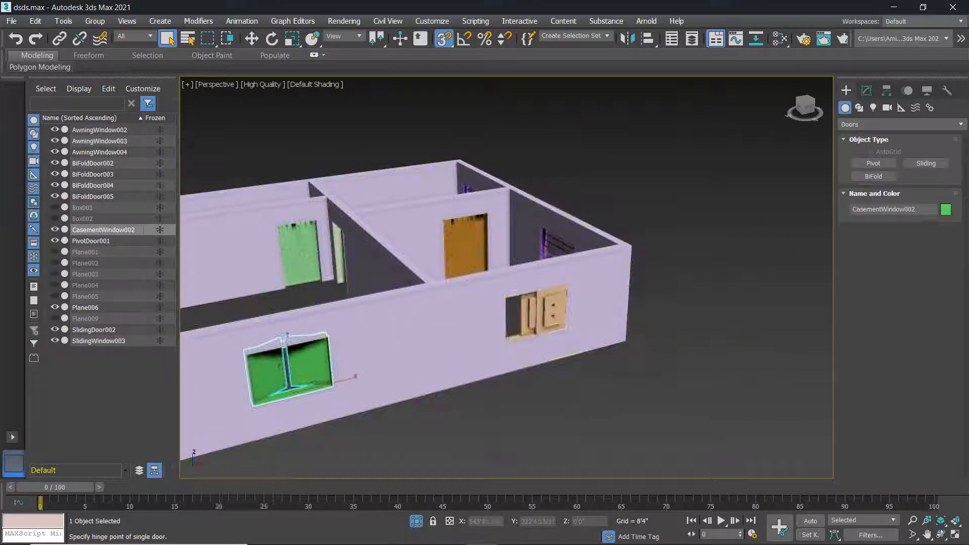
left_click(542, 315)
left_click(947, 210)
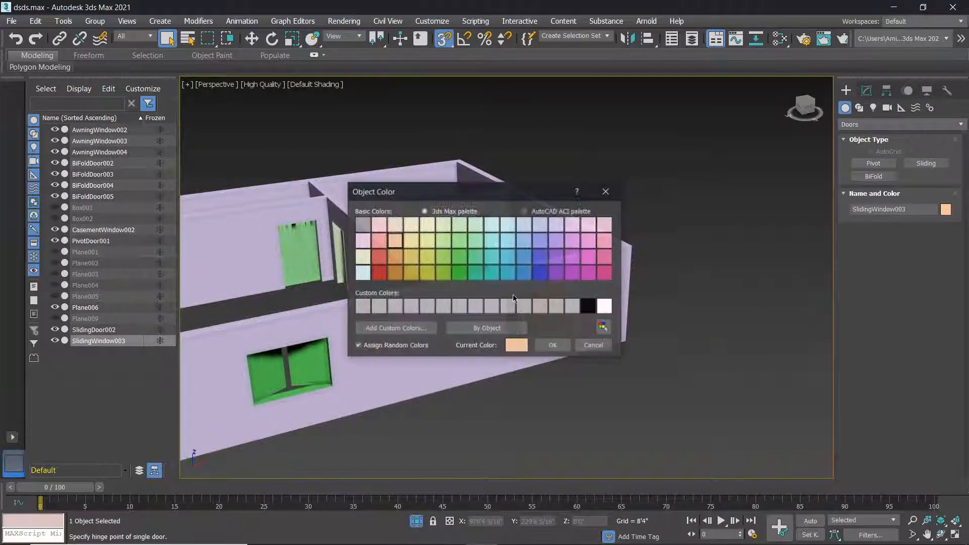
left_click(553, 346)
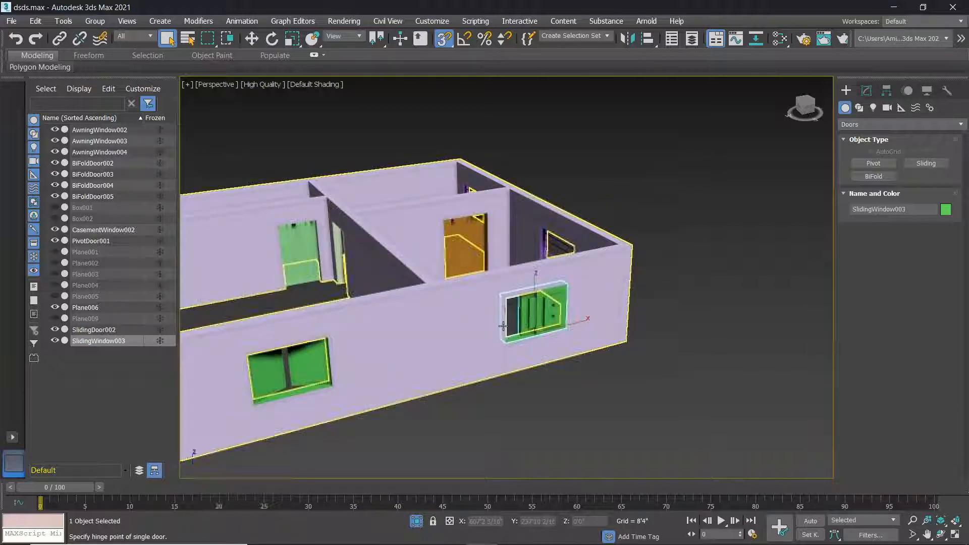
left_click(468, 250)
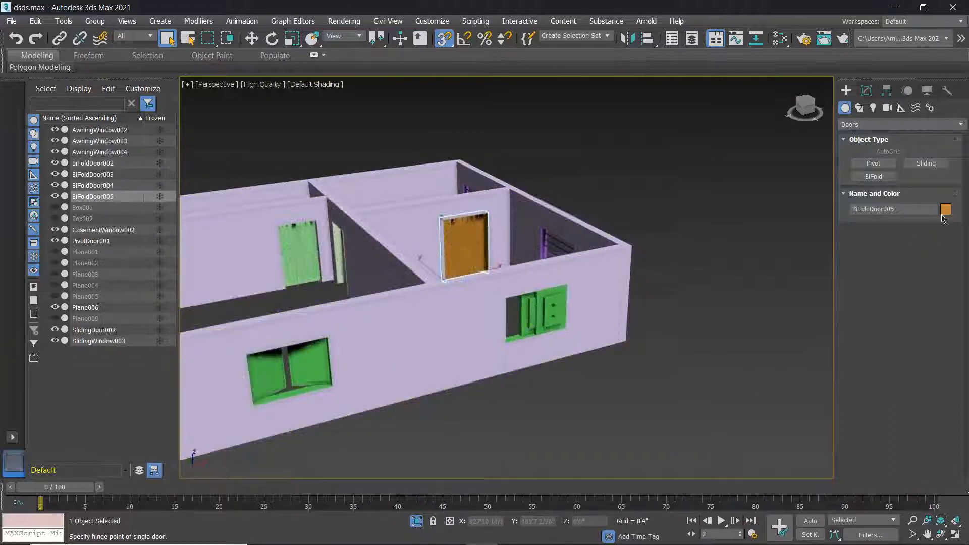
left_click(946, 210)
left_click(553, 347)
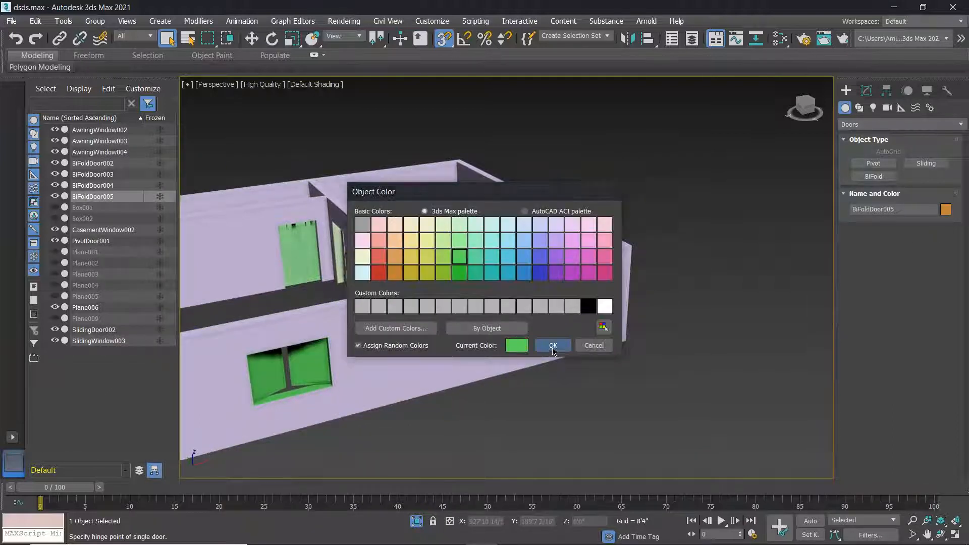
Select both awning windows together and make them green.
middle_click_drag(446, 303, 565, 360, "alt")
left_click(584, 275)
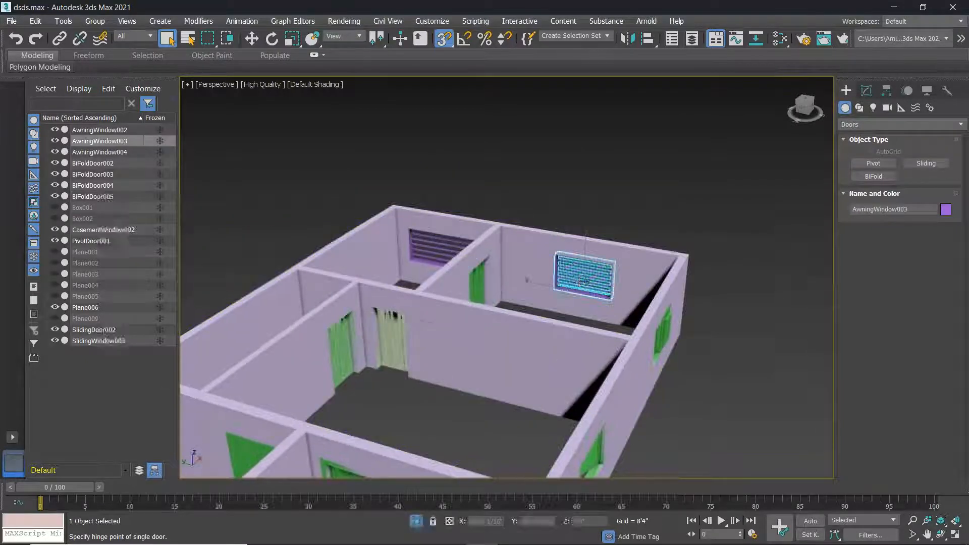
left_click(444, 247, "ctrl")
left_click(946, 210)
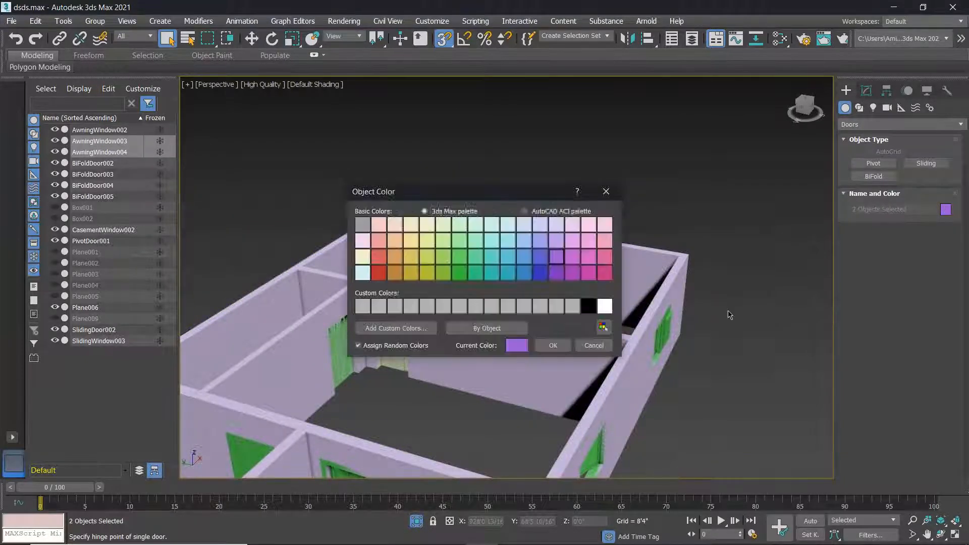
left_click(455, 257)
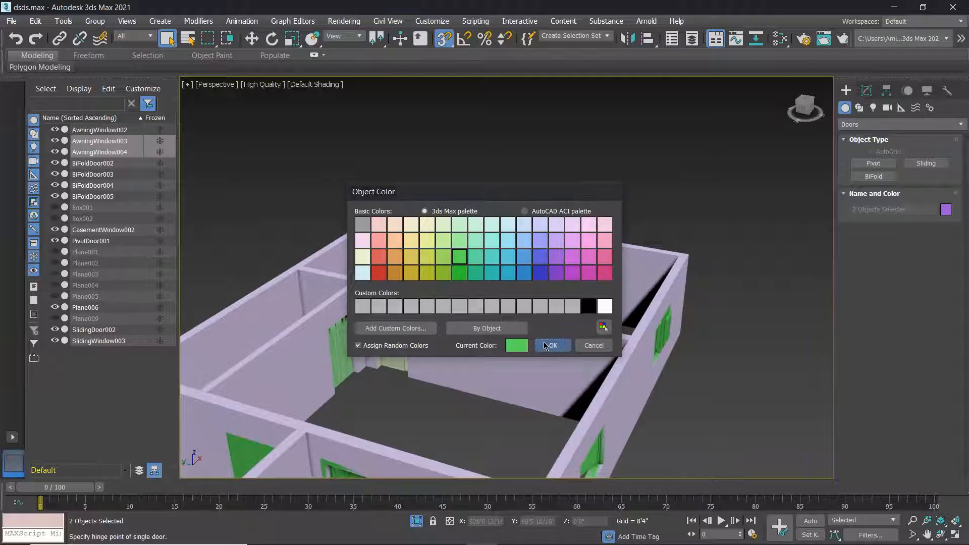
left_click(553, 345)
left_click(559, 279)
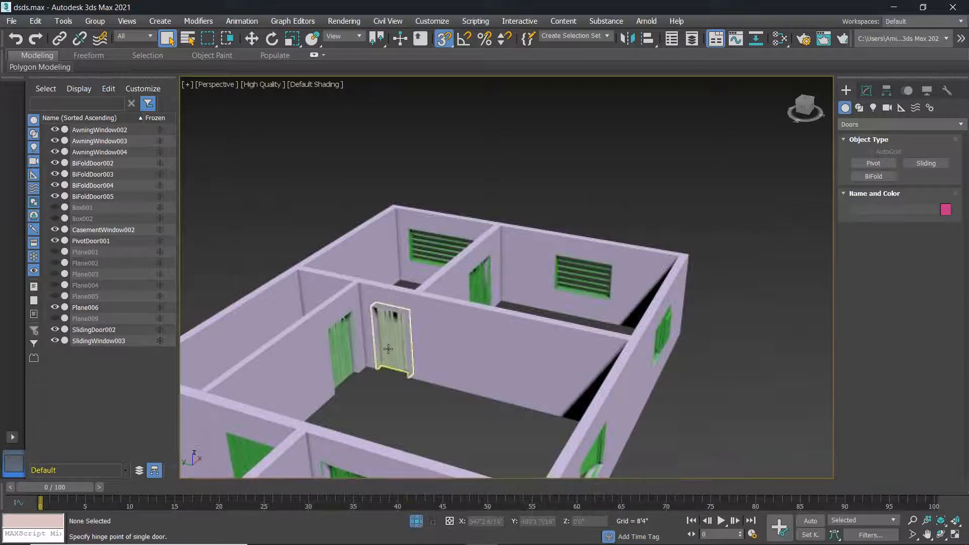
Make the cream BiFoldDoor003 green.
middle_click_drag(388, 354, 523, 360, "alt")
scroll(524, 360, "down", 5)
middle_click_drag(585, 348, 535, 341)
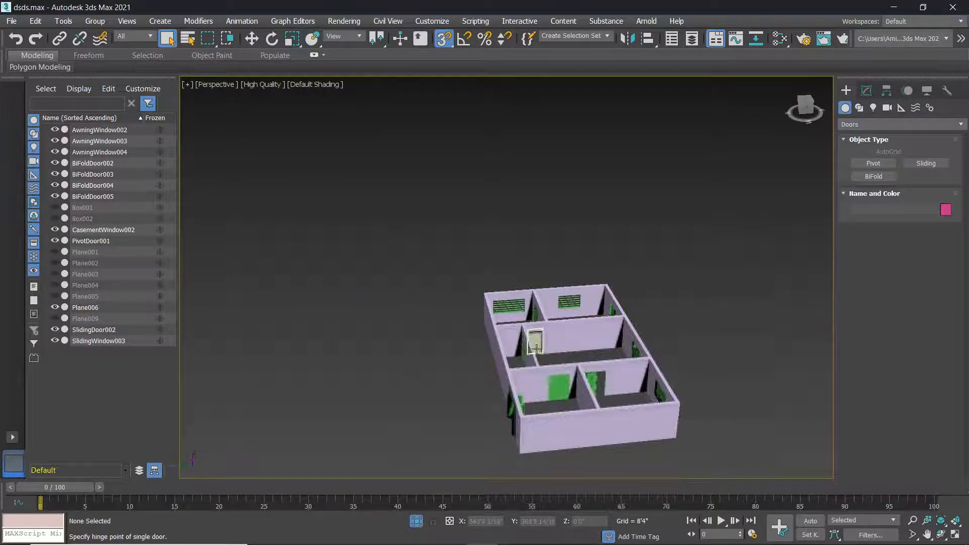
scroll(538, 335, "up", 5)
left_click(537, 334)
left_click(946, 210)
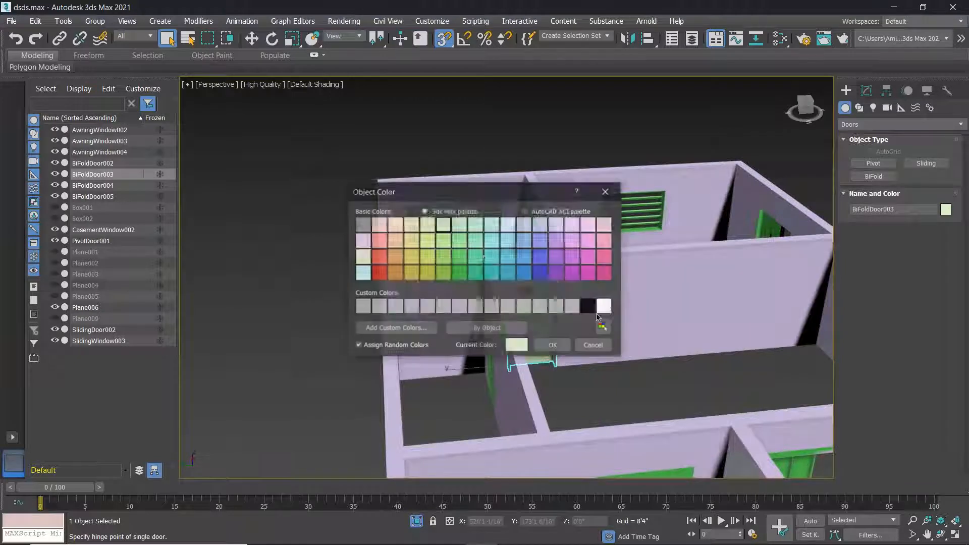
left_click(553, 344)
Orbit to the house front and select BiFoldDoor005 to check its colour.
scroll(631, 357, "down", 5)
middle_click_drag(632, 356, 429, 308, "alt")
scroll(488, 315, "down", 5)
scroll(493, 315, "up", 7)
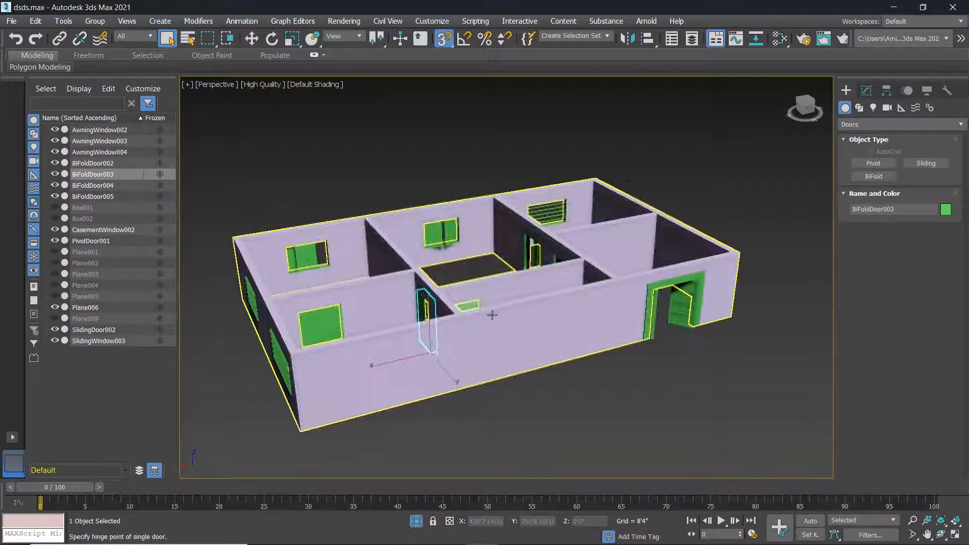
left_click(546, 392)
middle_click_drag(483, 375, 518, 372, "alt")
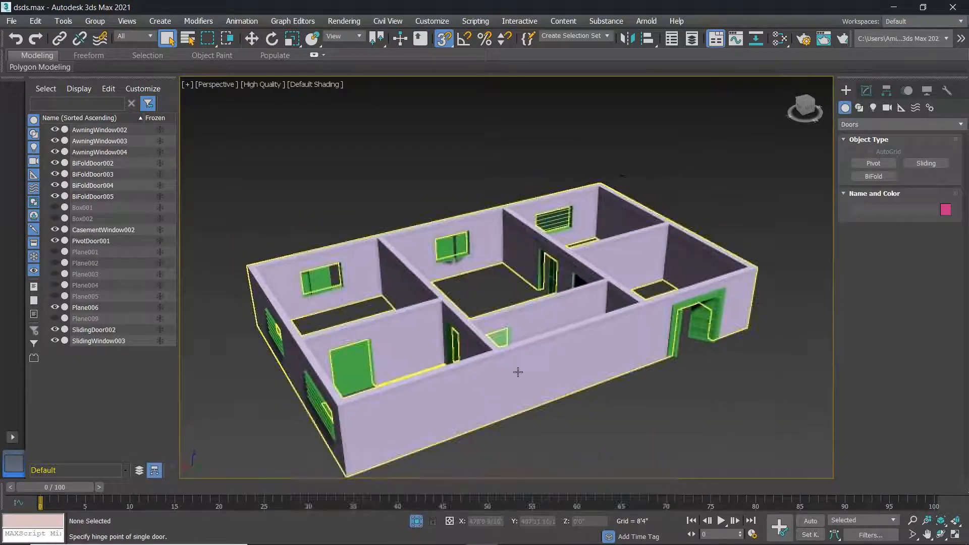
scroll(520, 371, "down", 3)
middle_click_drag(419, 369, 403, 368, "alt")
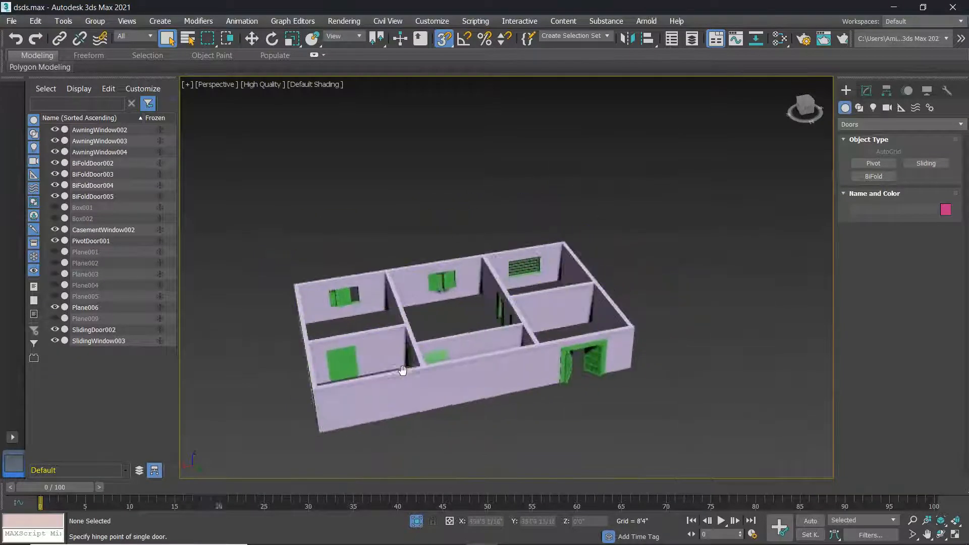
left_click(347, 367)
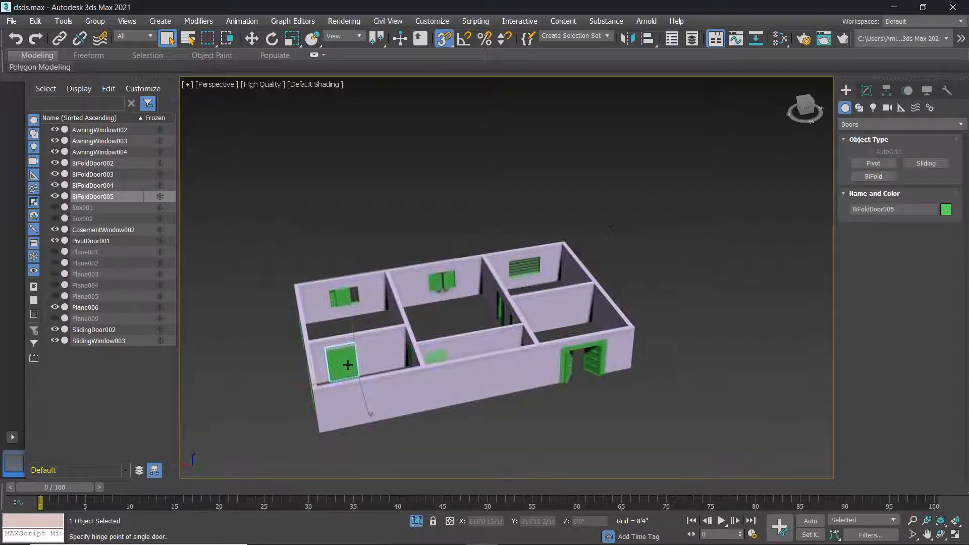
Deselect all and orbit the Perspective view to look down on the centred house.
left_click(475, 420)
mouse_move(476, 417)
middle_mouse_down("alt")
mouse_move(316, 418)
mouse_move(471, 417)
middle_mouse_up("alt")
scroll(494, 361, "down", 3)
middle_click_drag(493, 361, 583, 268, "alt")
middle_click_drag(461, 403, 469, 340)
scroll(421, 332, "up", 5)
scroll(623, 335, "down", 6)
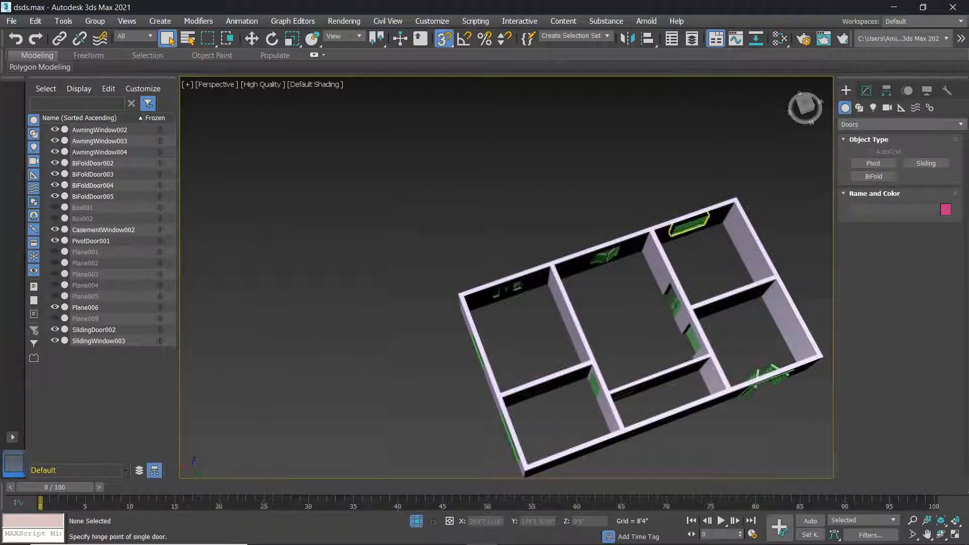
middle_click_drag(661, 250, 534, 209)
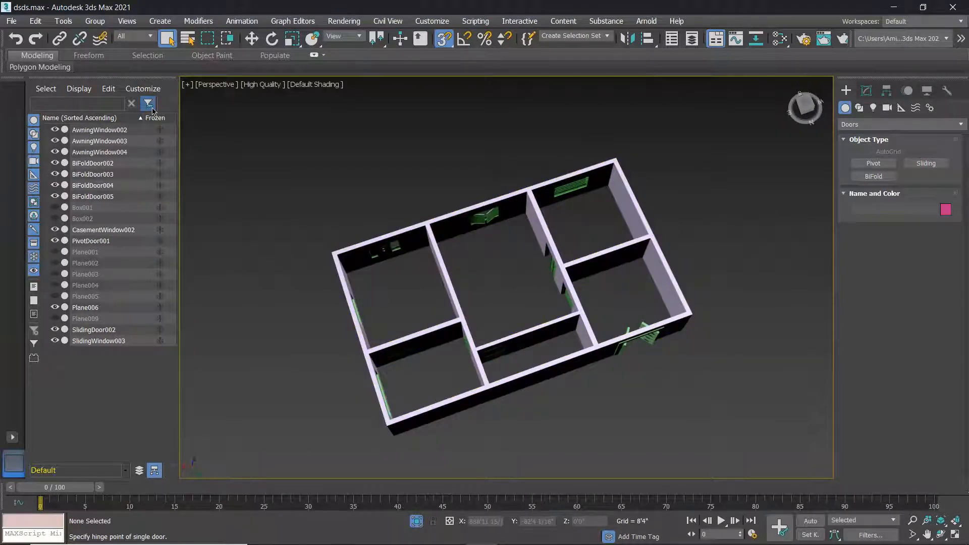
Restore the four-viewport layout with Alt+W and position the floor plan in the Top view.
key("alt+w")
scroll(330, 255, "down", 5)
middle_click_drag(353, 206, 313, 198)
scroll(255, 147, "up", 2)
middle_click_drag(301, 160, 339, 181)
Change the Top viewport to a Bottom view.
left_click(204, 84)
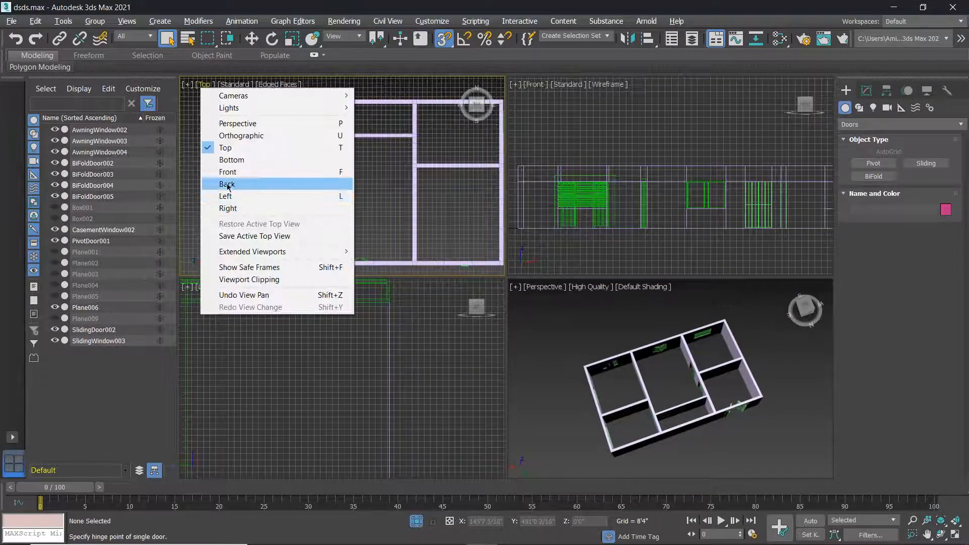
left_click(228, 160)
scroll(344, 185, "down", 3)
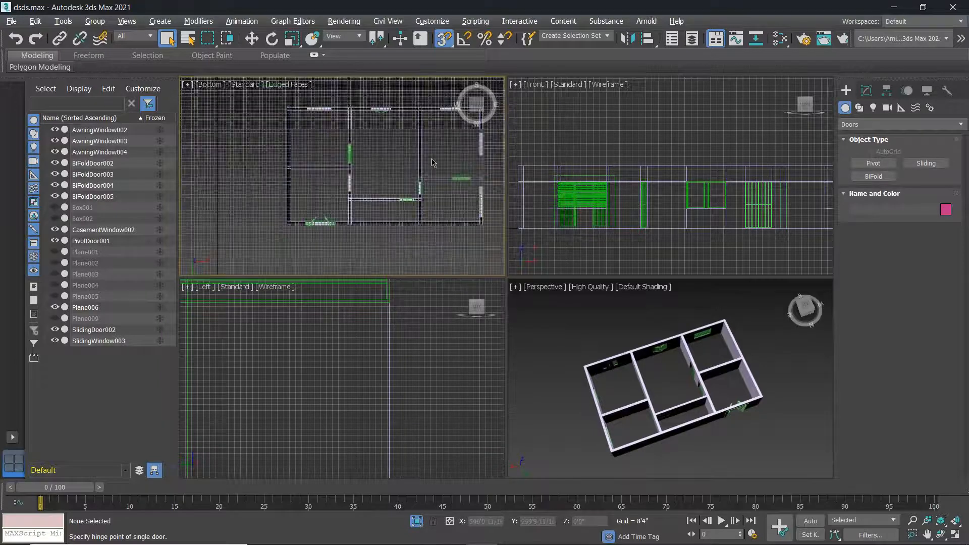
Draw a Standard Primitives box, Box003, covering the whole floor plan.
left_click(861, 125)
left_click(866, 135)
left_click(874, 163)
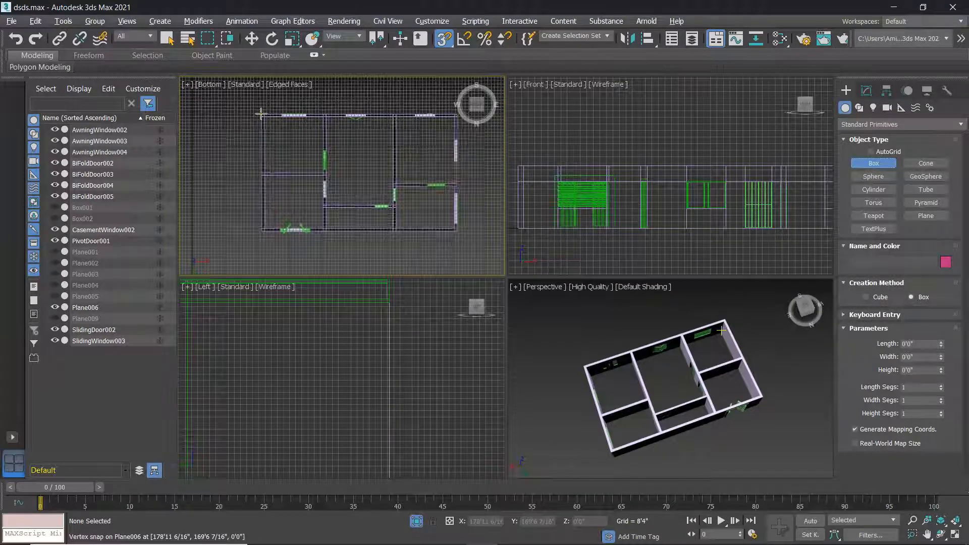
left_click_drag(261, 114, 458, 231)
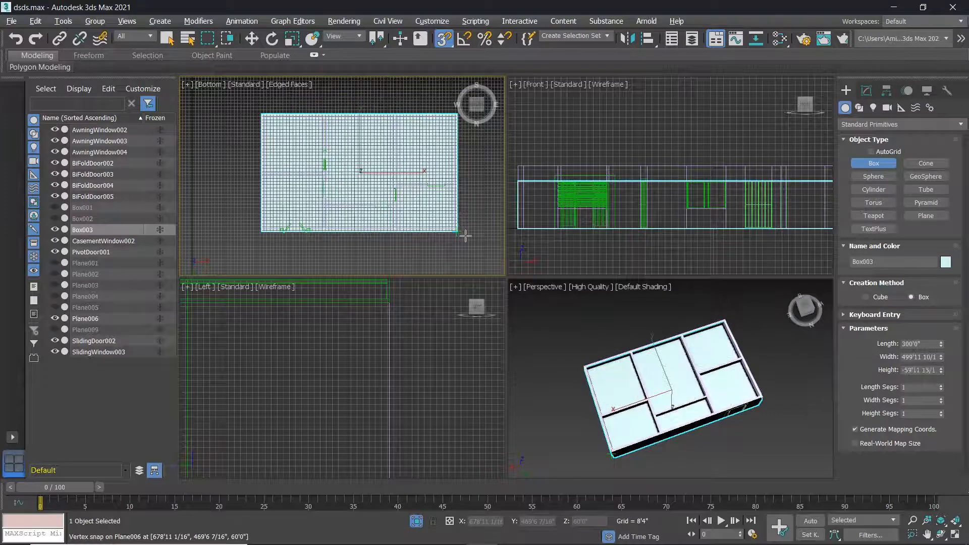
mouse_move(656, 405)
middle_mouse_down("alt")
mouse_move(654, 382)
mouse_move(660, 411)
middle_mouse_up("alt")
left_click(659, 411)
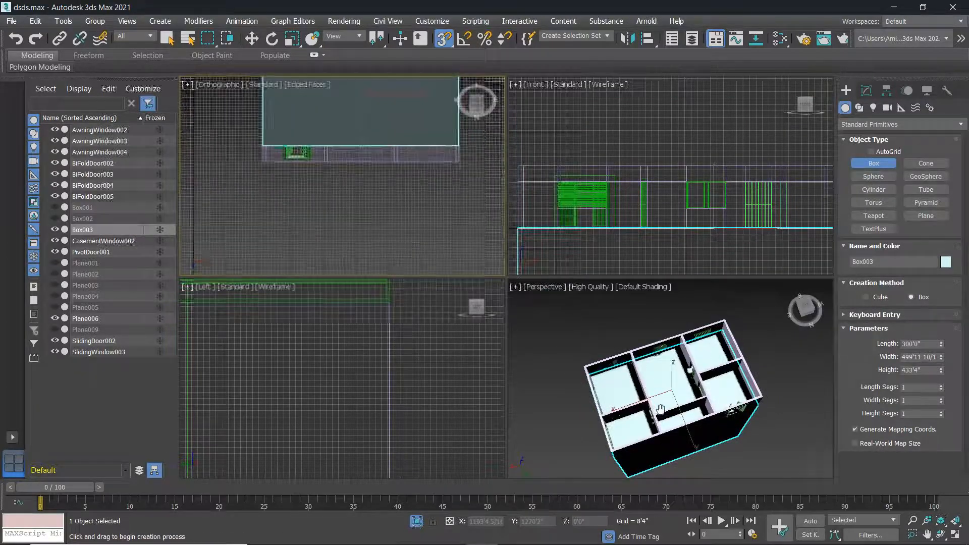
middle_click(660, 412)
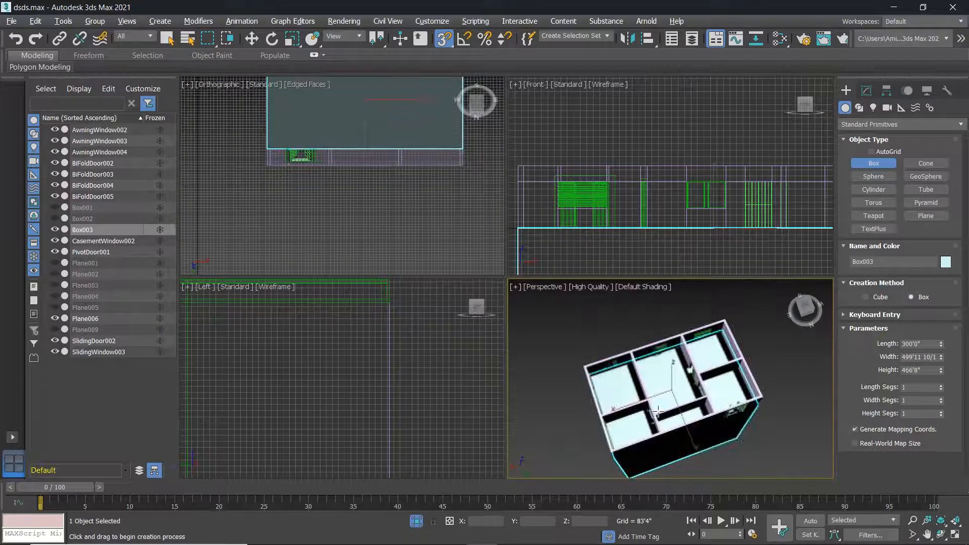
Exit box creation and delete Box003.
scroll(653, 403, "down", 2)
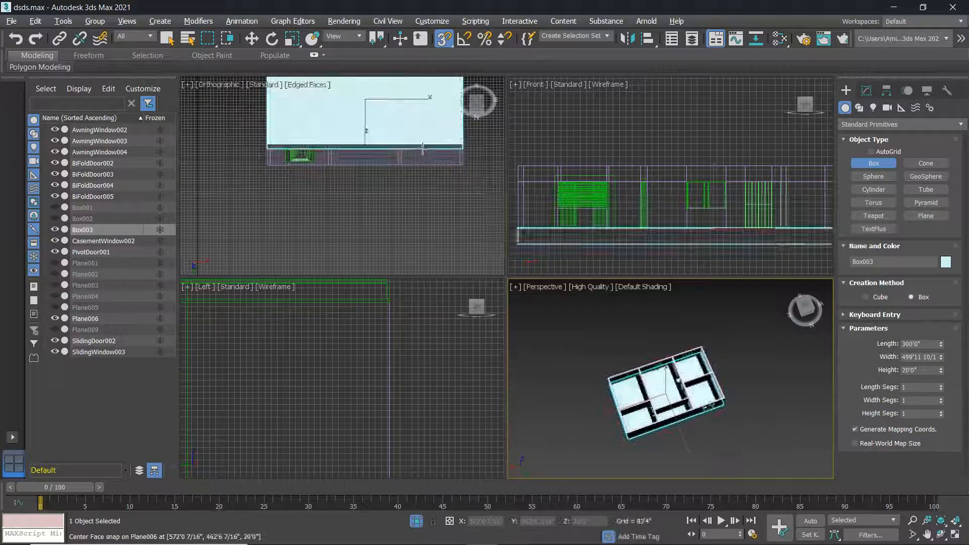
scroll(430, 192, "down", 2)
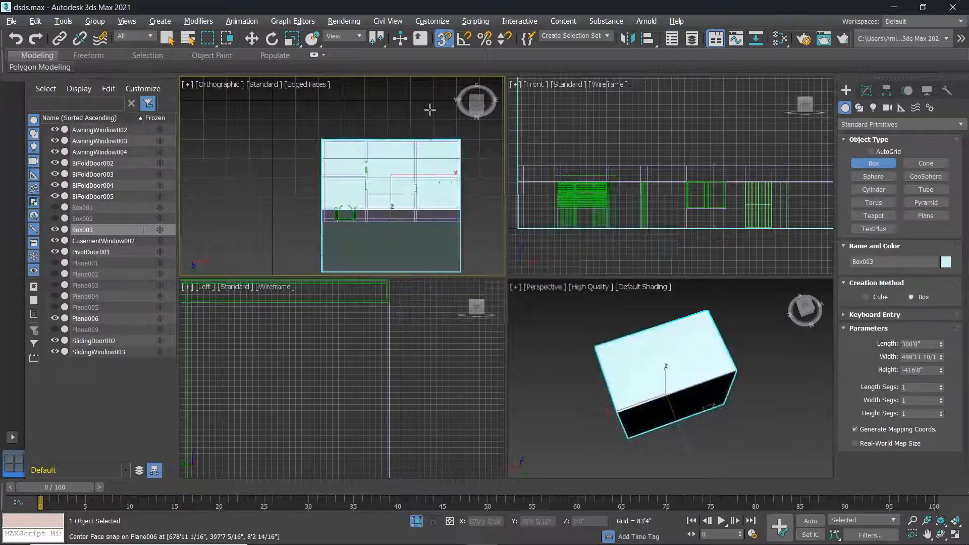
scroll(561, 223, "down", 2)
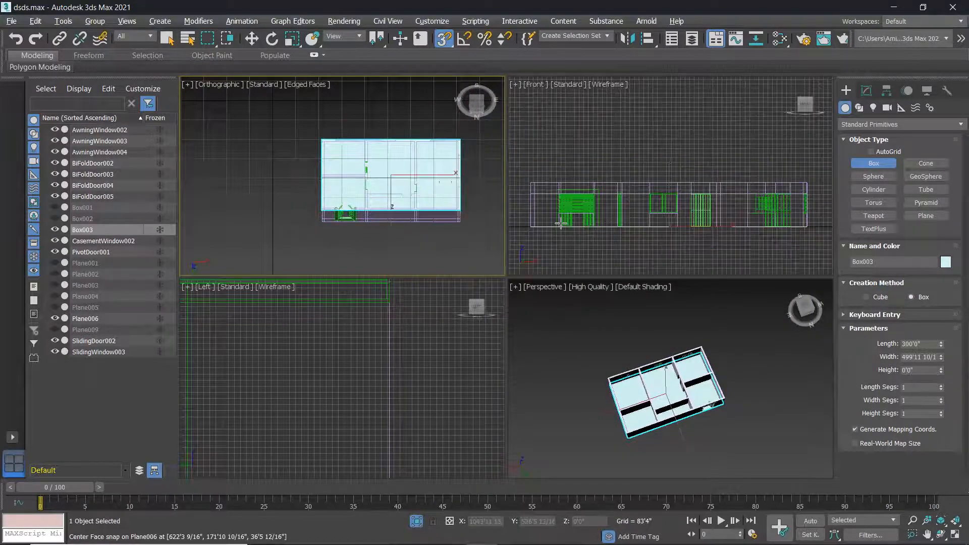
scroll(561, 223, "down", 1)
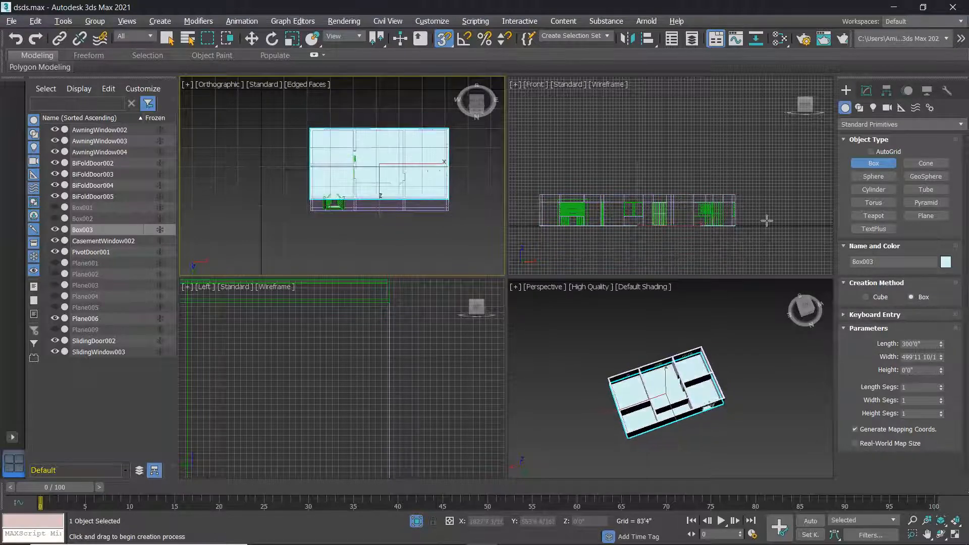
scroll(742, 224, "up", 4)
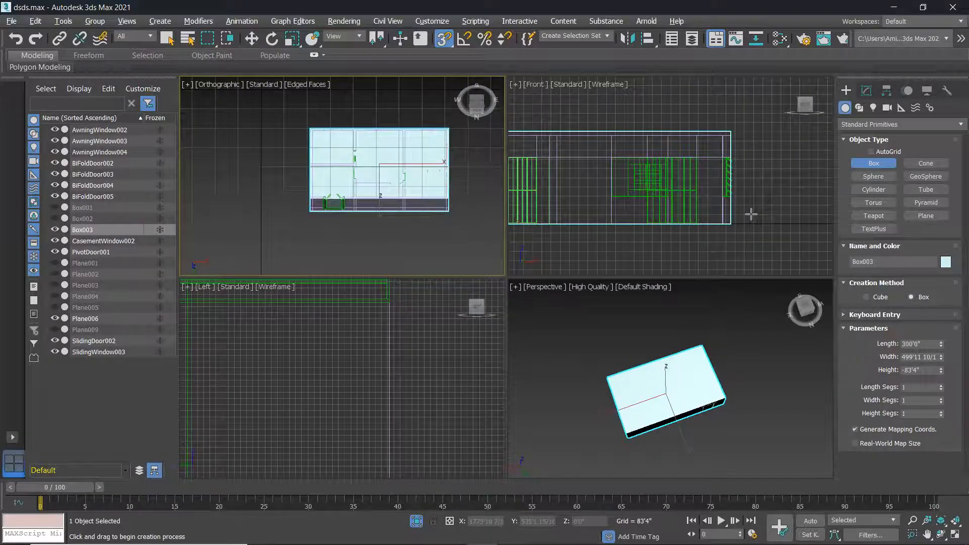
scroll(752, 215, "down", 2)
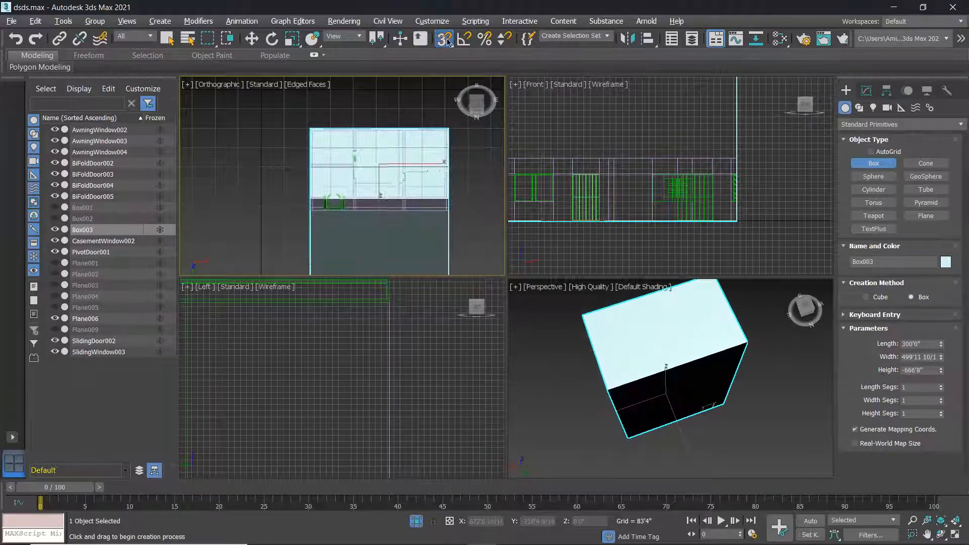
right_click(679, 130)
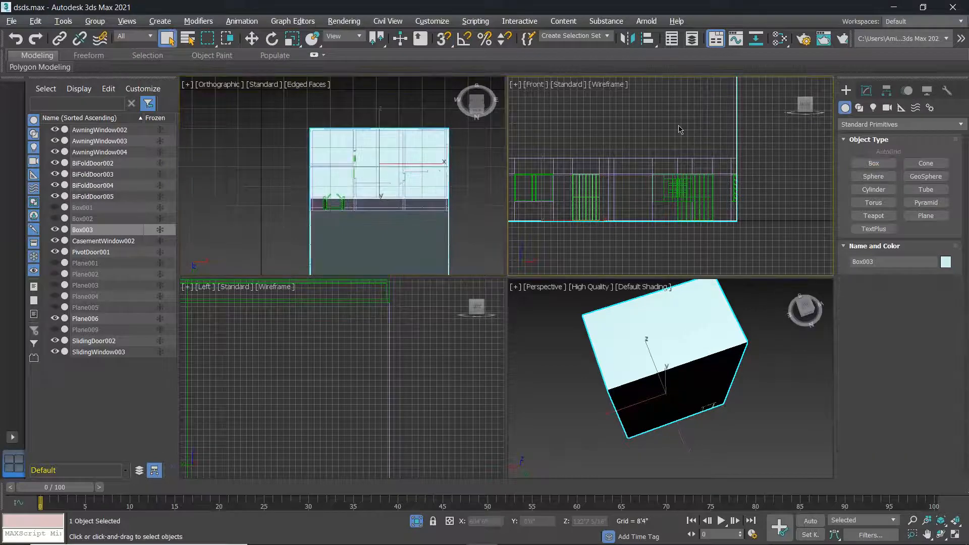
key("Delete")
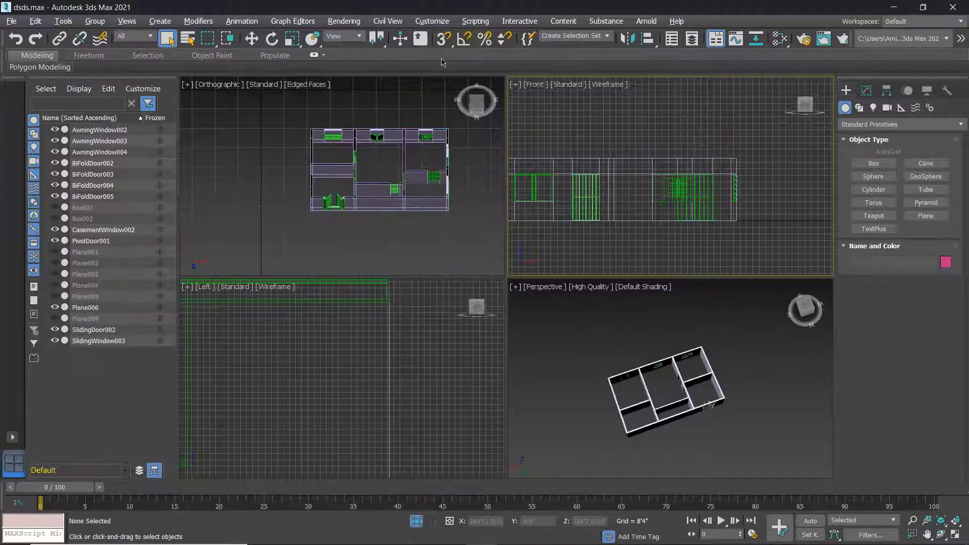
Set the view to Bottom and Zoom Extents All to frame the house.
middle_click_drag(312, 207, 286, 207)
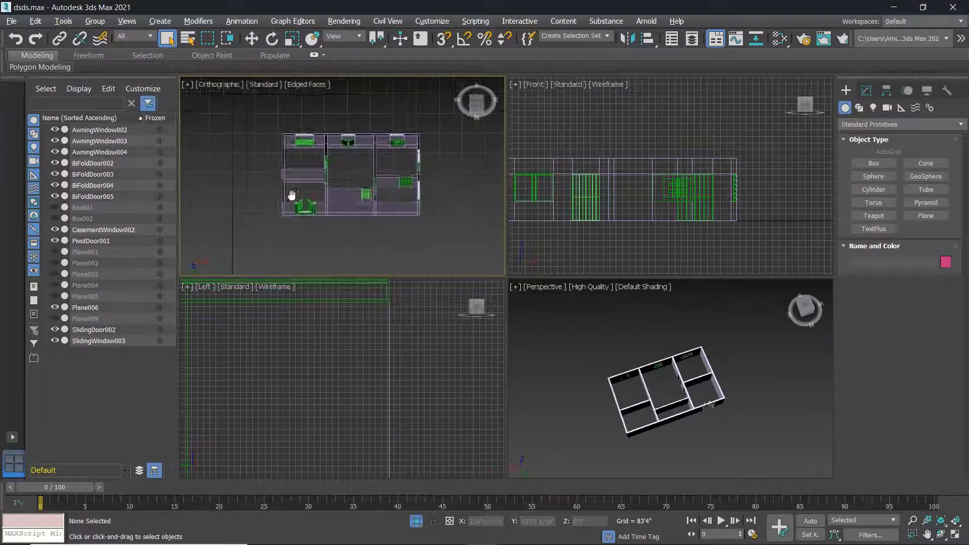
left_click(219, 84)
left_click(246, 161)
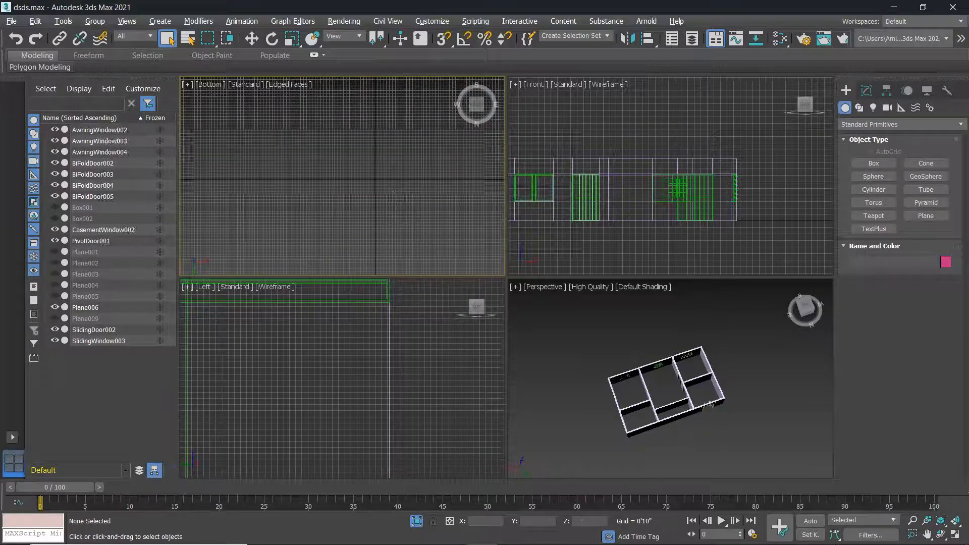
left_click(956, 523)
scroll(374, 183, "down", 3)
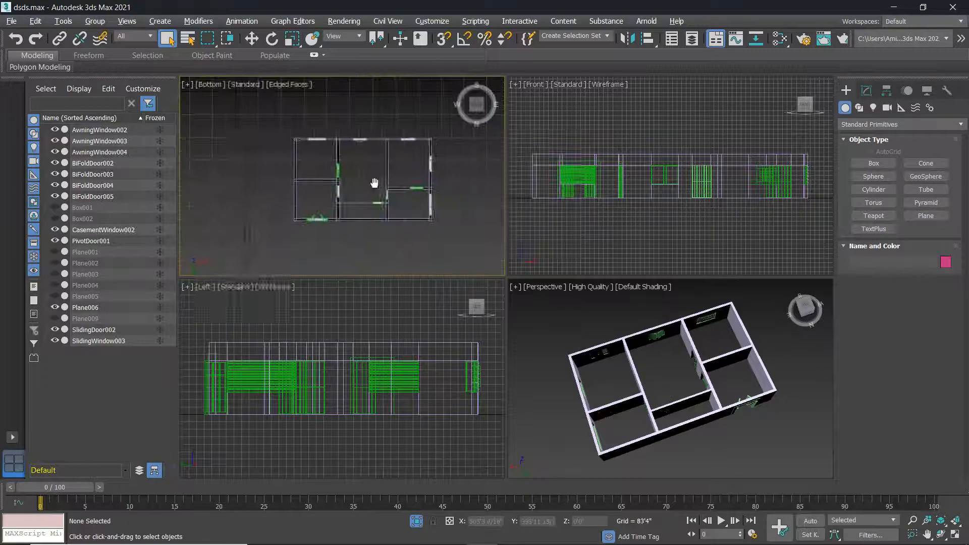
Enable vertex snapping and select all objects, starting with the Plane006 walls.
left_click(874, 163)
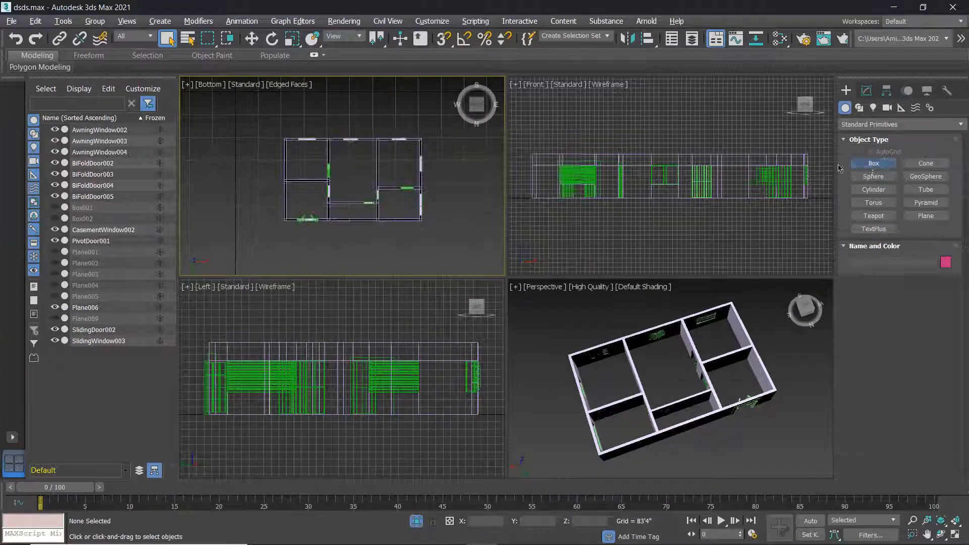
left_click(443, 41)
right_click(291, 146)
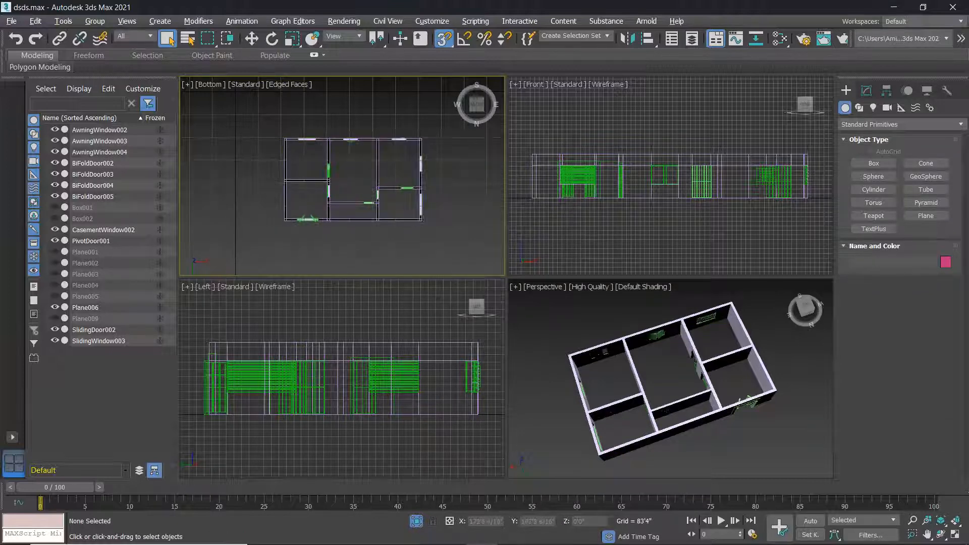
left_click(404, 212)
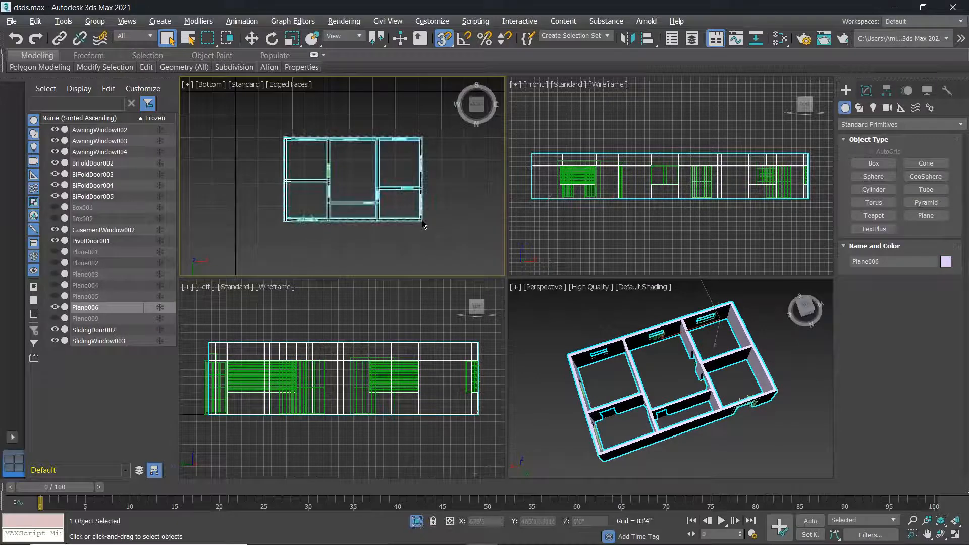
key("ctrl+a")
Draw a thin Box slab, 300'0" by about 499'11", across the floor plan in the Bottom viewport.
left_click(876, 164)
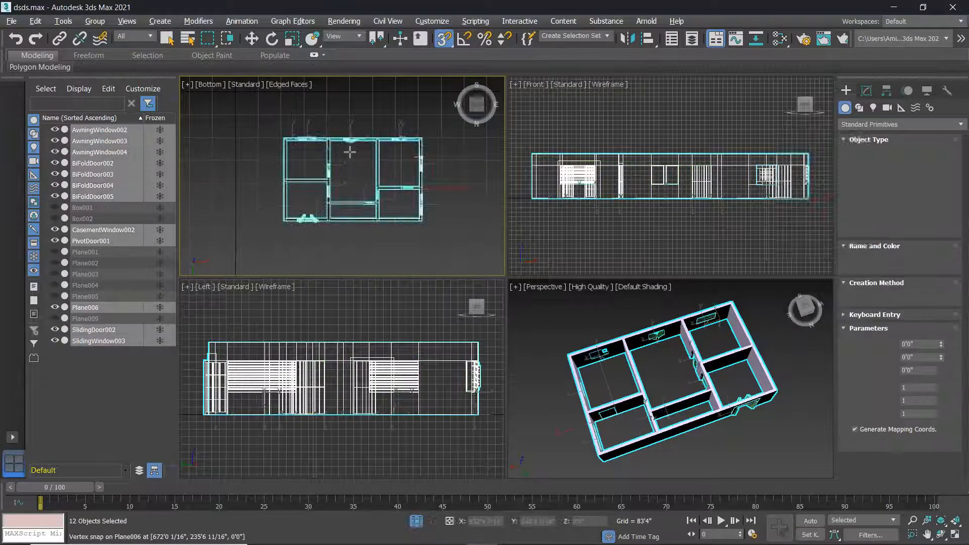
left_click_drag(281, 137, 423, 220)
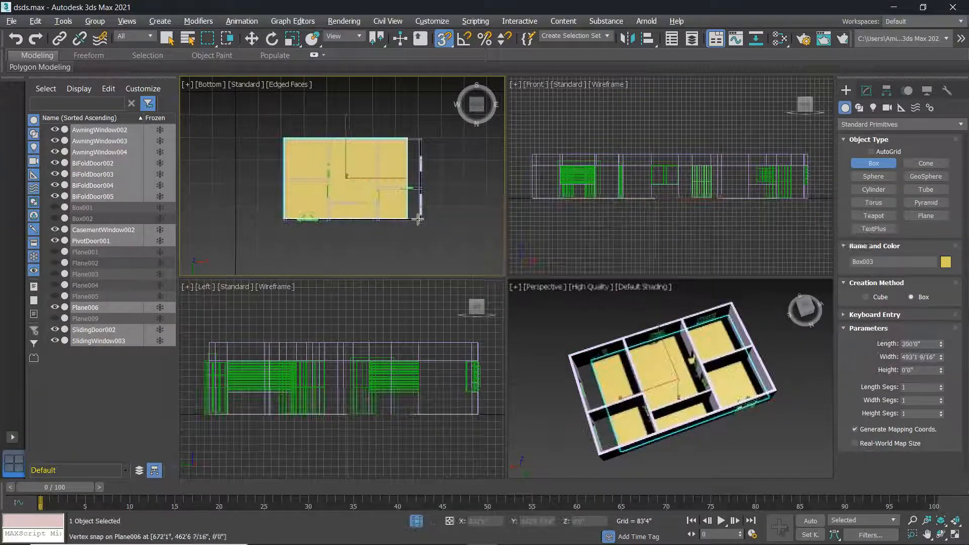
left_click(423, 221)
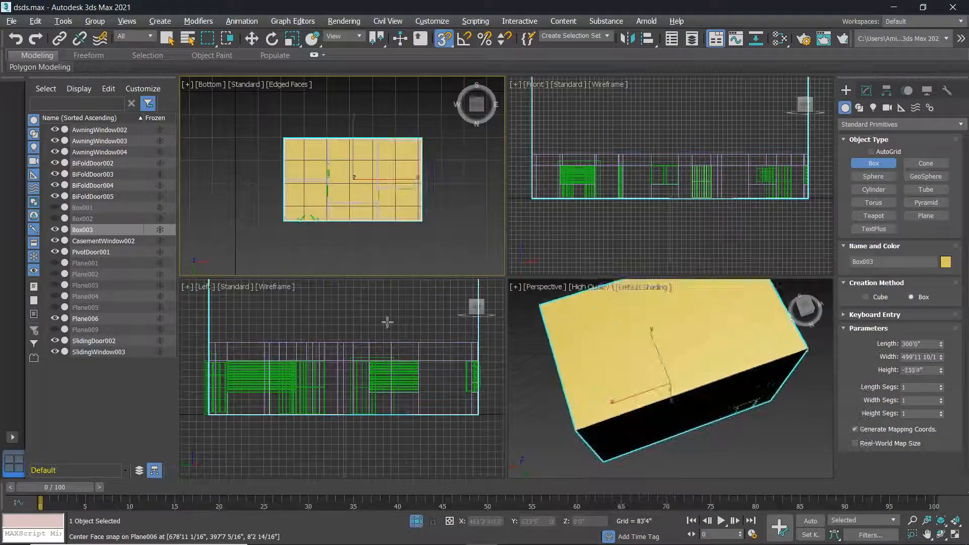
scroll(490, 409, "down", 3)
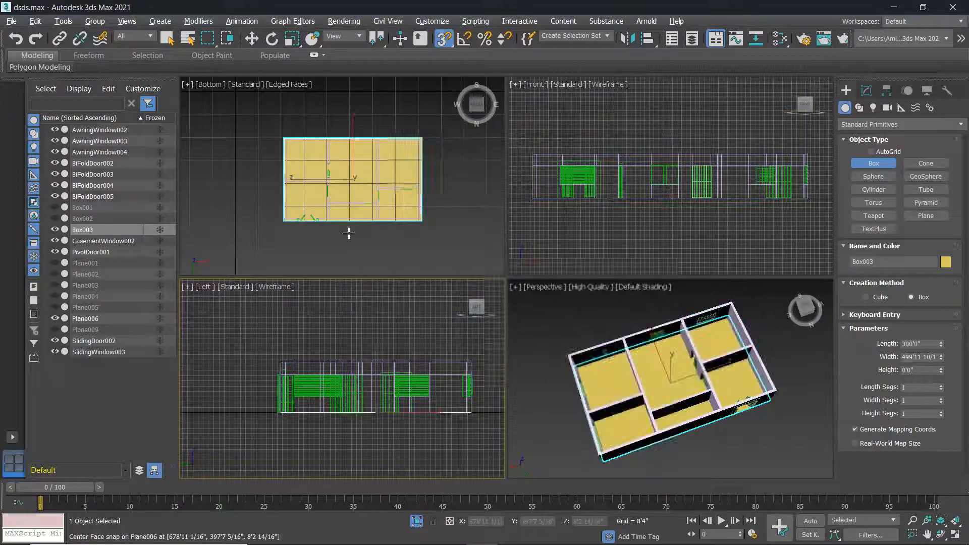
left_click(368, 210)
Maximize the Perspective view at a lower angle, exit box creation and deselect the new slab.
scroll(652, 396, "down", 2)
middle_click_drag(652, 395, 626, 383)
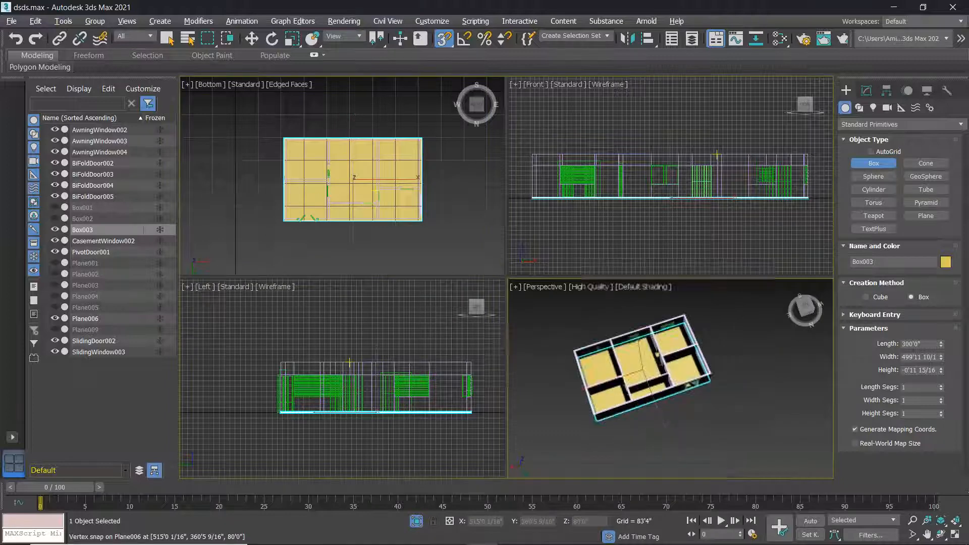
key("alt+w")
scroll(493, 335, "up", 6)
middle_click_drag(499, 357, 490, 294, "alt")
scroll(526, 299, "down", 5)
scroll(527, 299, "up", 5)
right_click(572, 328)
scroll(555, 316, "down", 5)
scroll(517, 324, "up", 4)
left_click(514, 326)
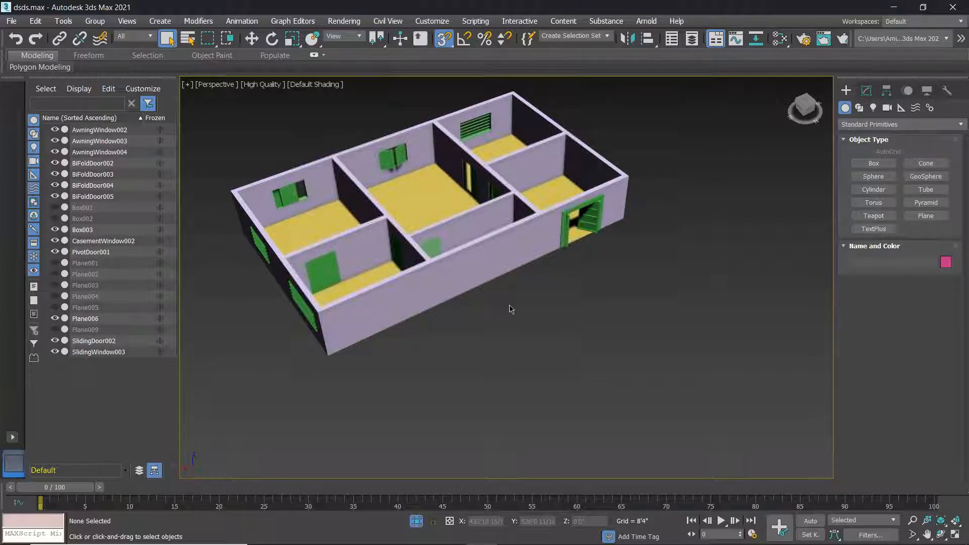
Select the whole house and Shift-drag a clone of it up-right with Select and Move.
scroll(511, 306, "down", 5)
middle_click_drag(511, 303, 476, 332, "alt")
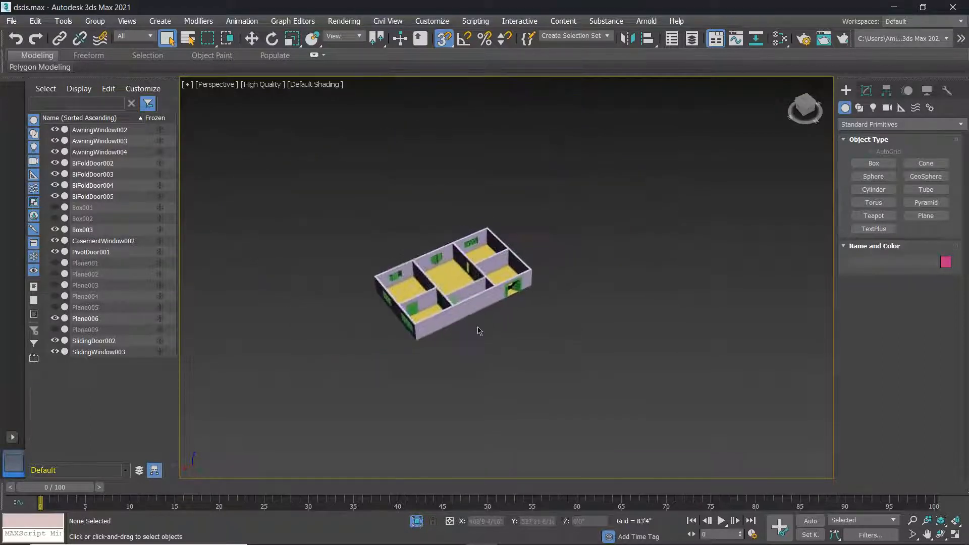
scroll(476, 331, "up", 5)
scroll(493, 255, "down", 3)
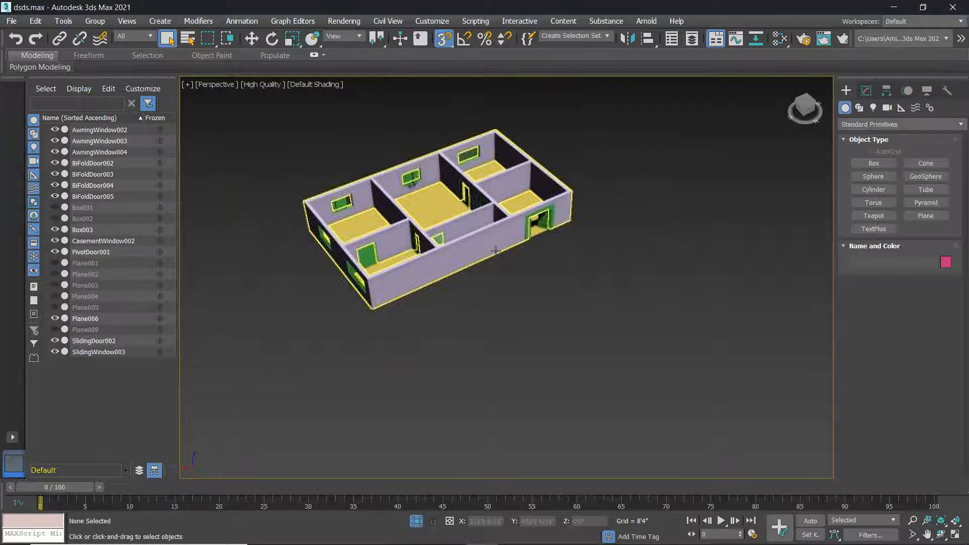
middle_click_drag(493, 255, 493, 249, "alt")
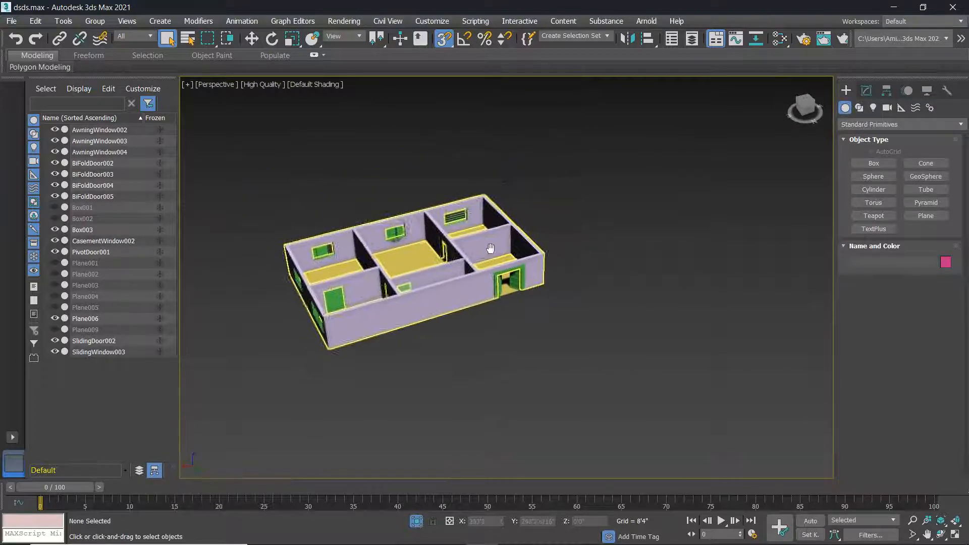
left_click_drag(762, 360, 762, 361)
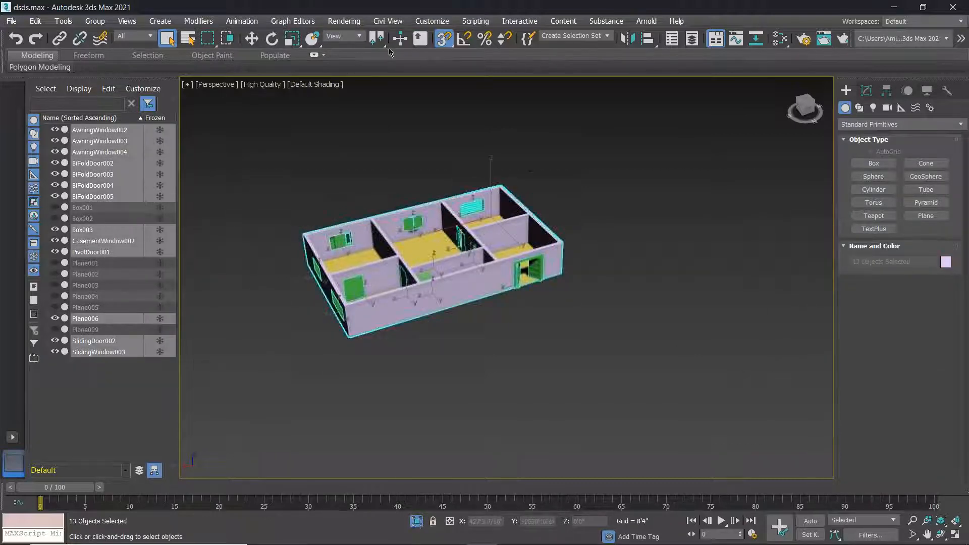
left_click(251, 40)
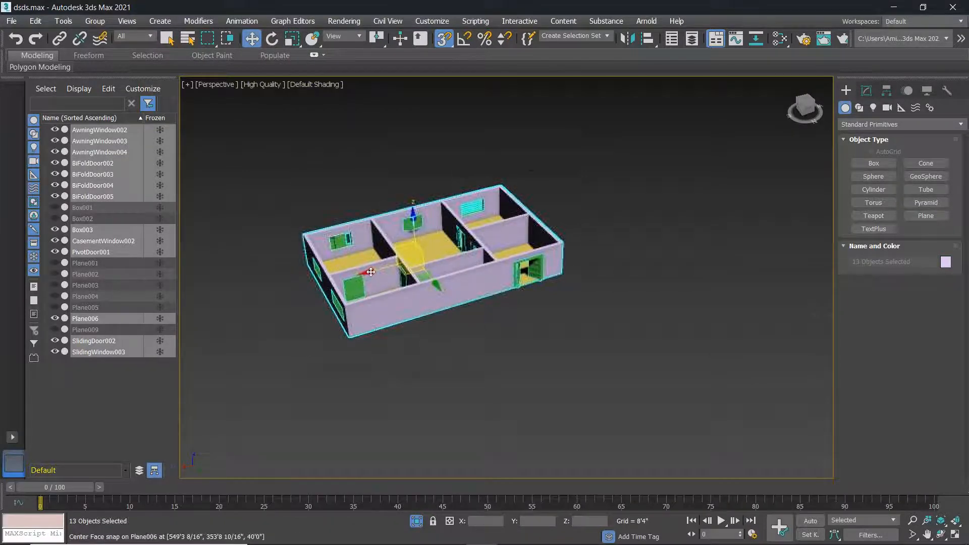
mouse_move(370, 271)
left_mouse_down("shift")
mouse_move(588, 222)
mouse_move(679, 172)
left_mouse_up("shift")
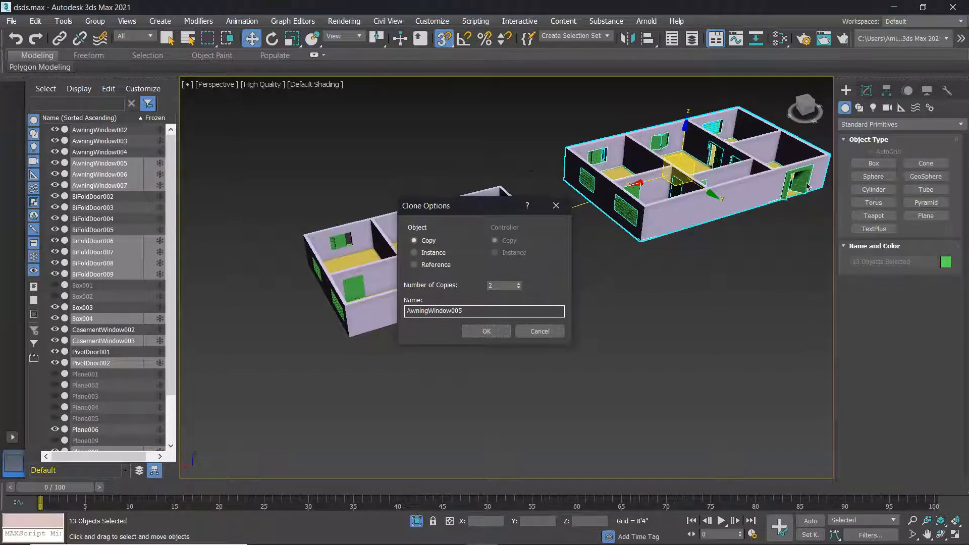
Confirm the clone as Copy with 2 copies of the house.
left_click(486, 332)
scroll(502, 309, "down", 5)
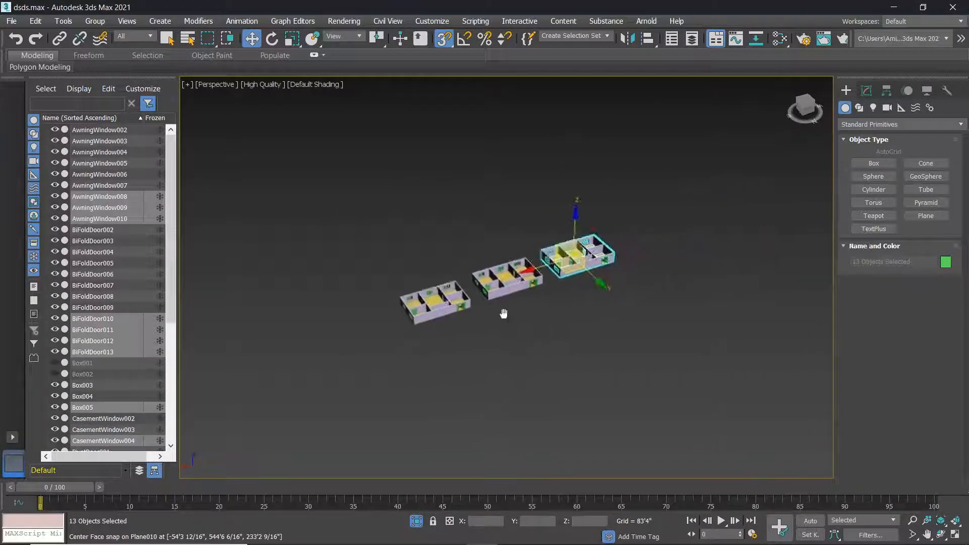
scroll(599, 280, "up", 3)
Delete the rightmost house copy and the leftover stray green window.
left_click(632, 347)
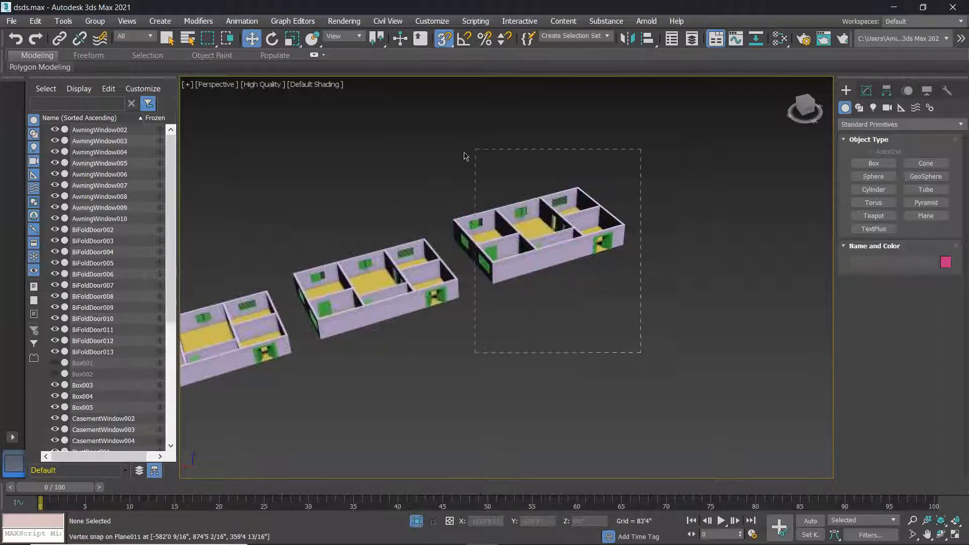
left_click_drag(465, 156, 482, 154)
key("Delete")
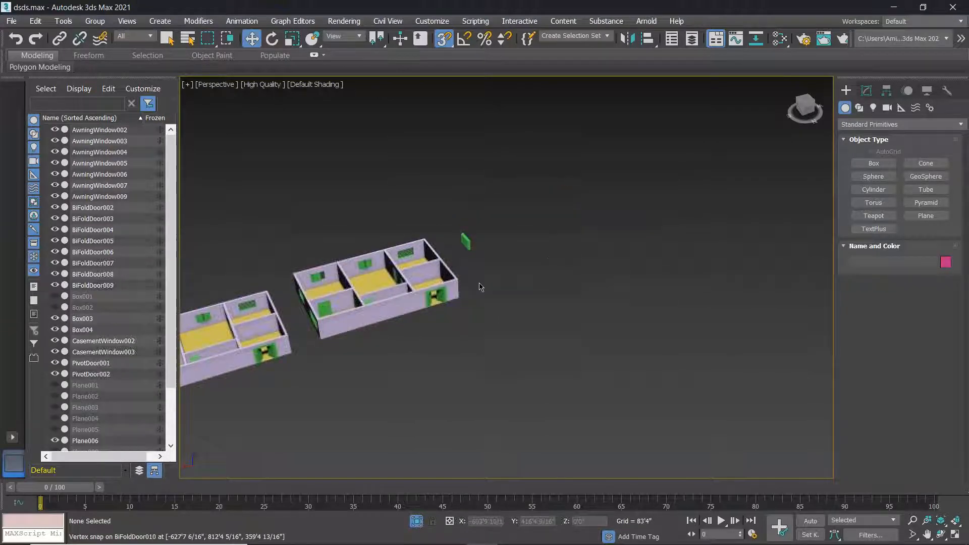
left_click(467, 243)
key("Delete")
Delete the green PivotDoor002 front door, then undo to bring it back.
middle_click_drag(421, 302, 411, 323)
scroll(528, 294, "up", 10)
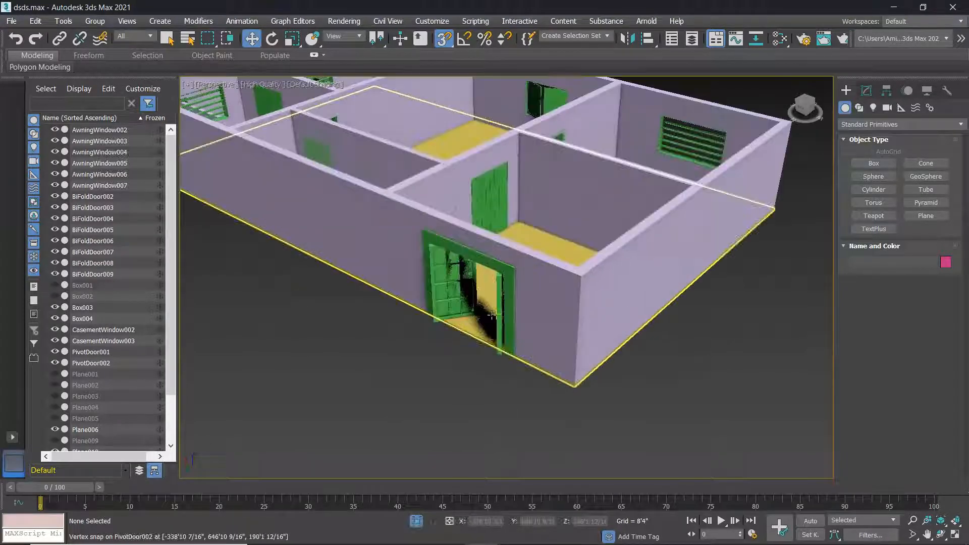
middle_click_drag(528, 294, 544, 256, "alt")
left_click(555, 206)
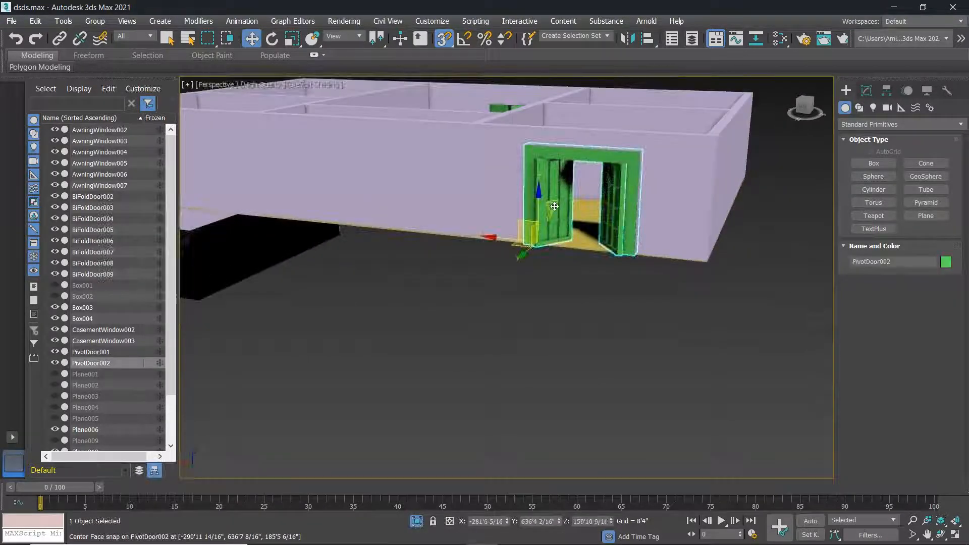
key("Delete")
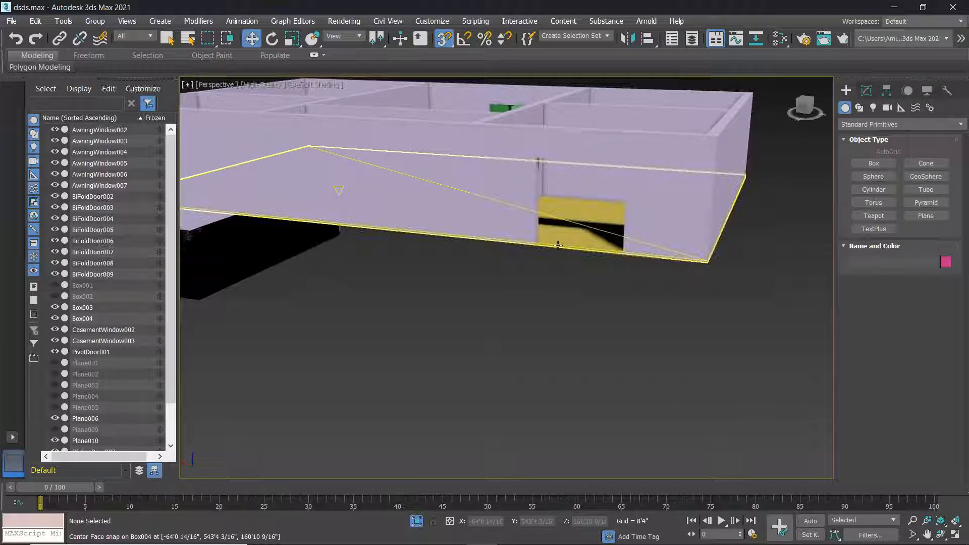
scroll(558, 246, "down", 8)
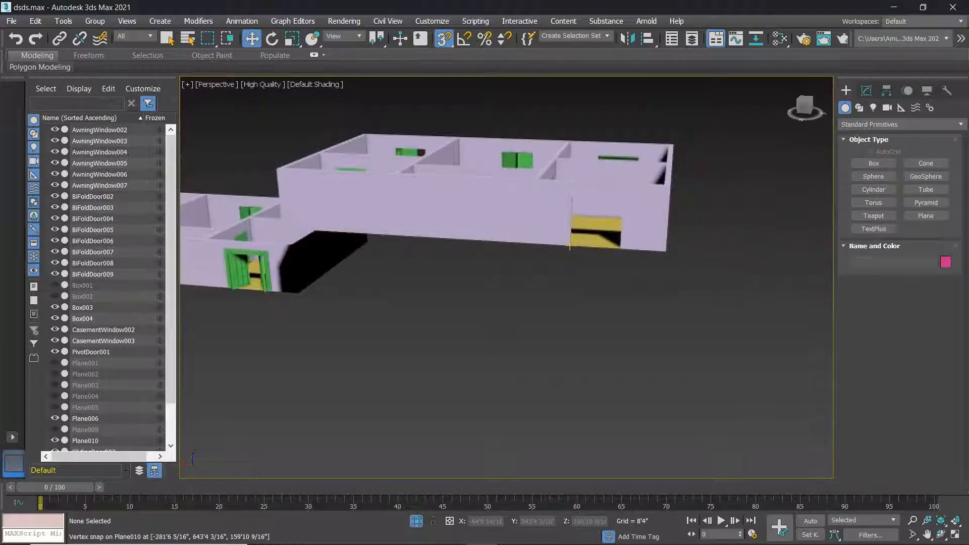
key("ctrl+z")
Orbit to see both houses from above and restore the four-viewport layout.
scroll(570, 246, "down", 6)
middle_click_drag(558, 262, 560, 287, "alt")
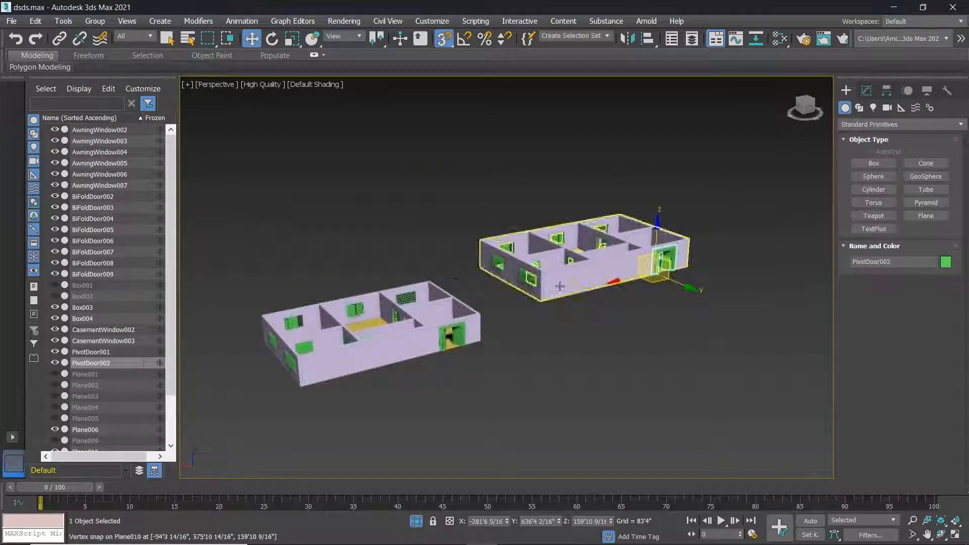
scroll(560, 286, "down", 4)
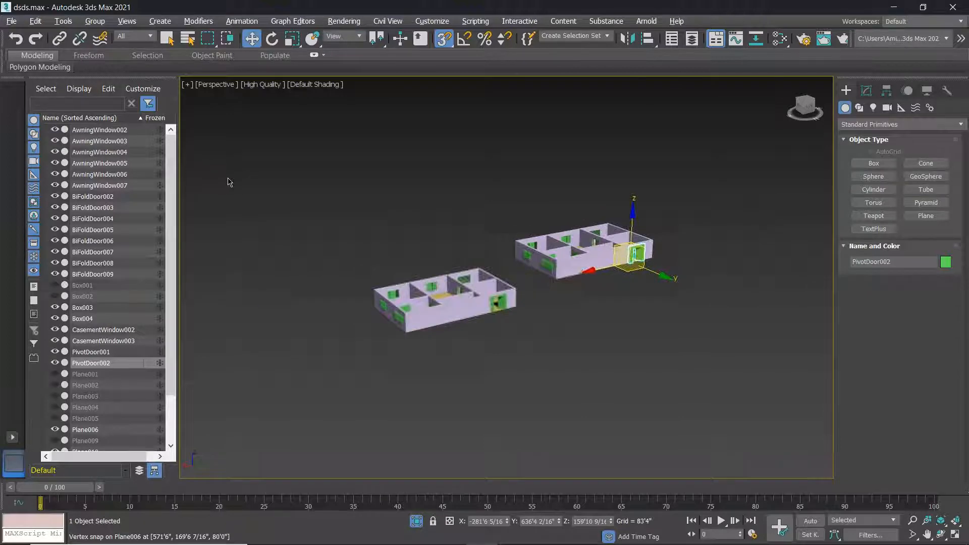
key("alt+w")
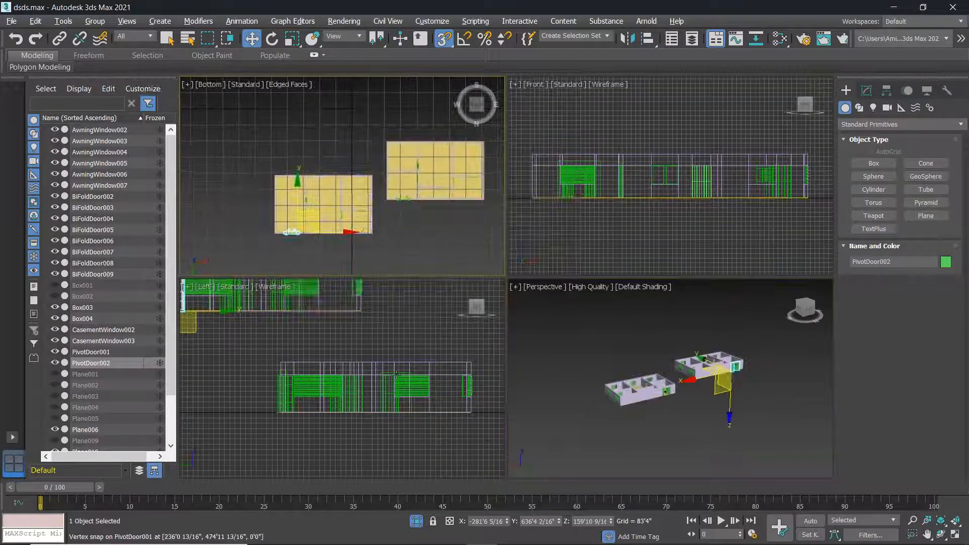
Select the 13 floor-plan objects and raise them toward the other floor plan.
scroll(396, 356, "down", 4)
left_click(299, 372)
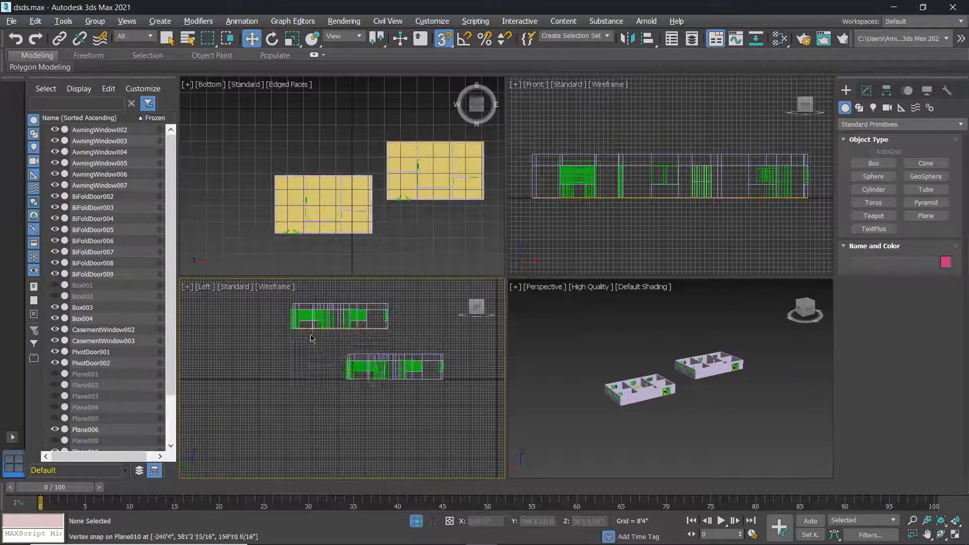
left_click_drag(300, 346, 299, 343)
scroll(416, 331, "up", 2)
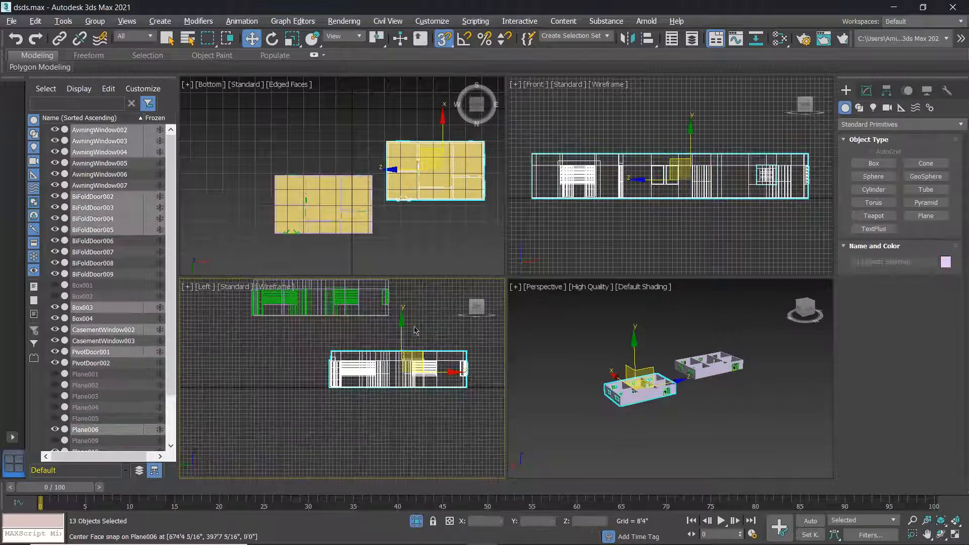
left_click(407, 309)
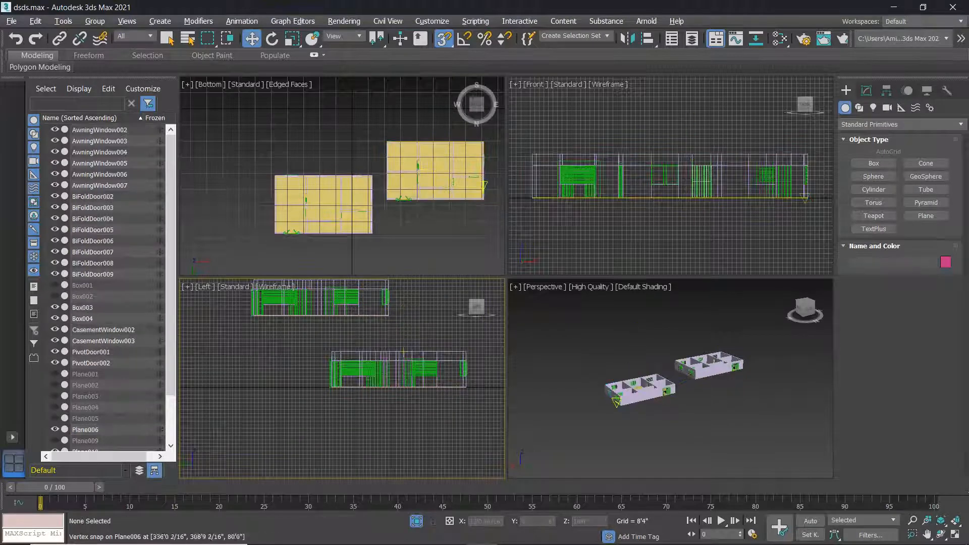
left_click(318, 345)
left_click_drag(402, 372, 389, 338)
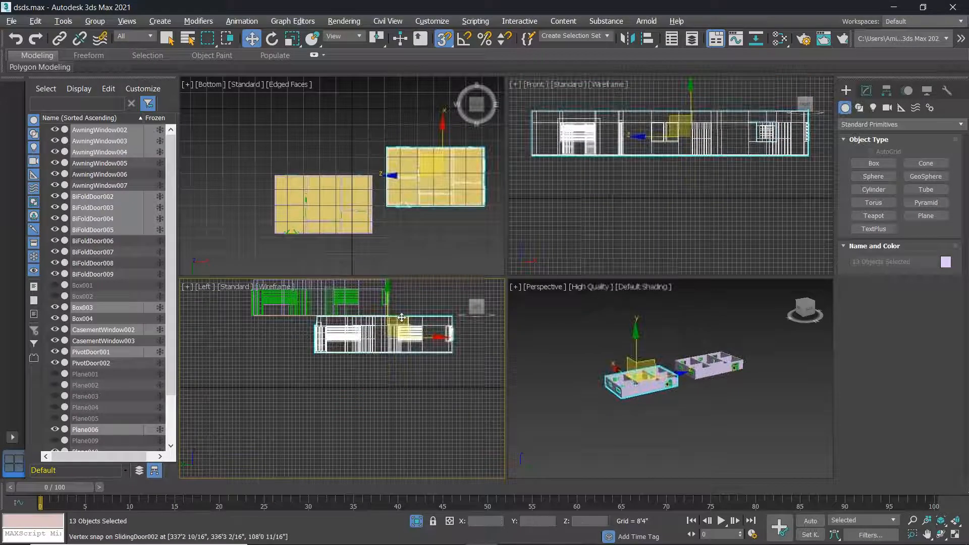
In the maximized side view, vertex-snap the 13-object floor onto the other building's corner.
middle_click_drag(365, 363, 375, 374)
key("alt+w")
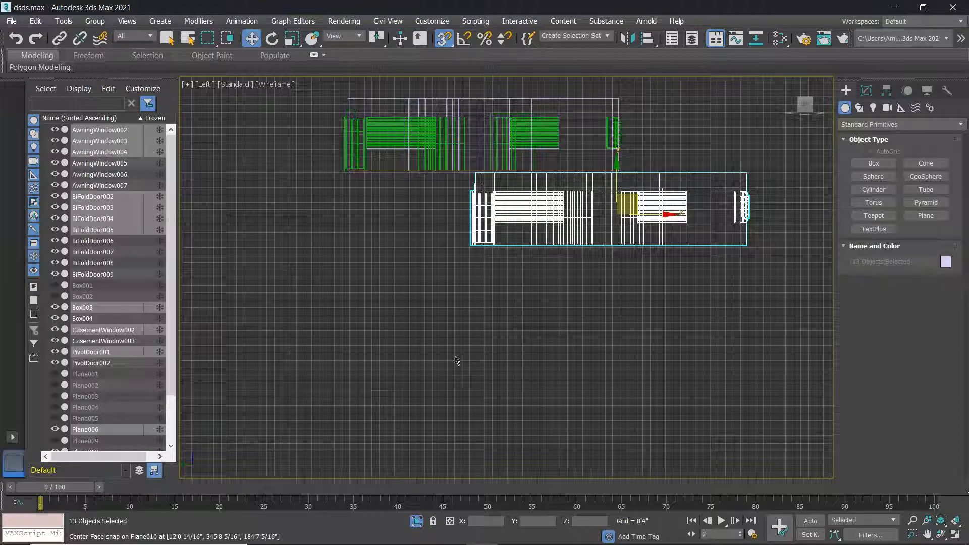
middle_click_drag(631, 272, 603, 348)
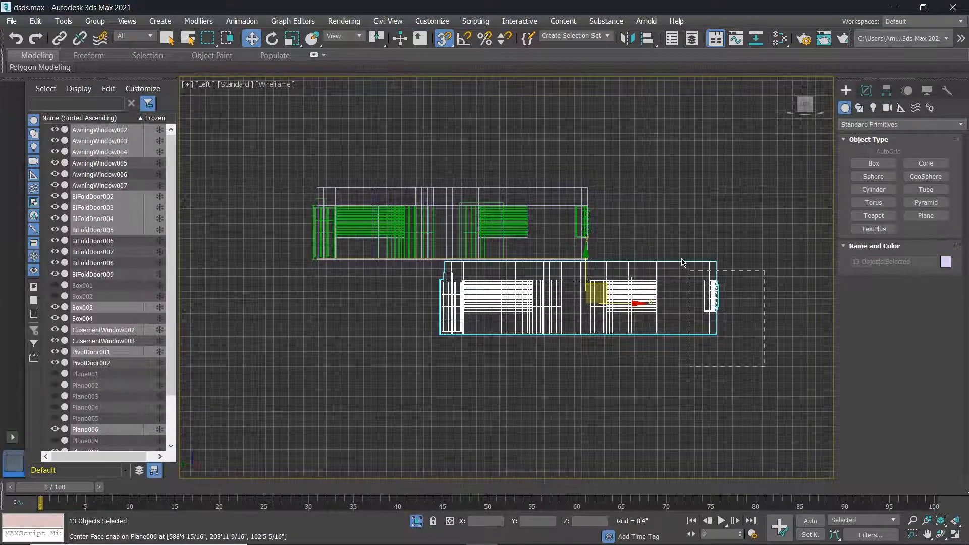
left_click_drag(681, 259, 643, 224)
left_click_drag(793, 386, 416, 264)
scroll(494, 287, "up", 3)
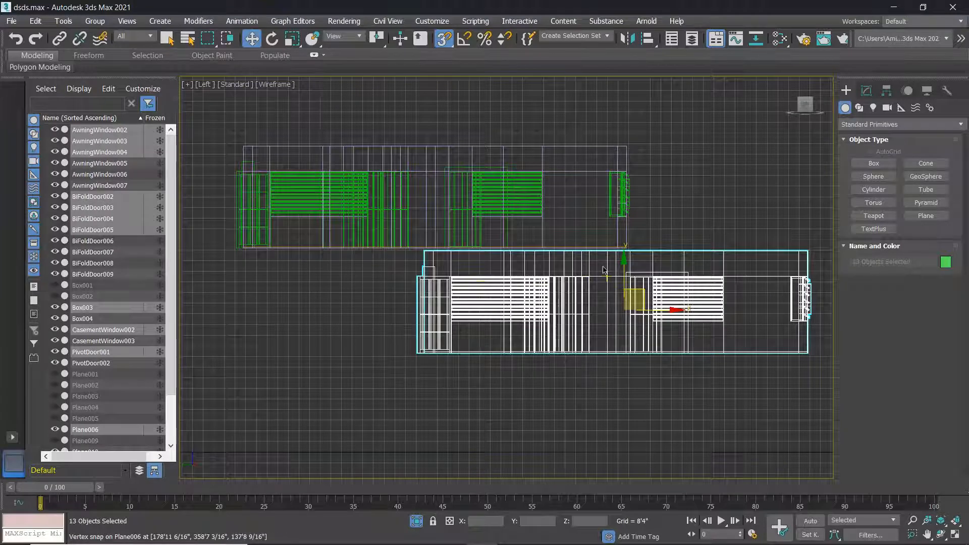
left_click_drag(676, 310, 443, 310)
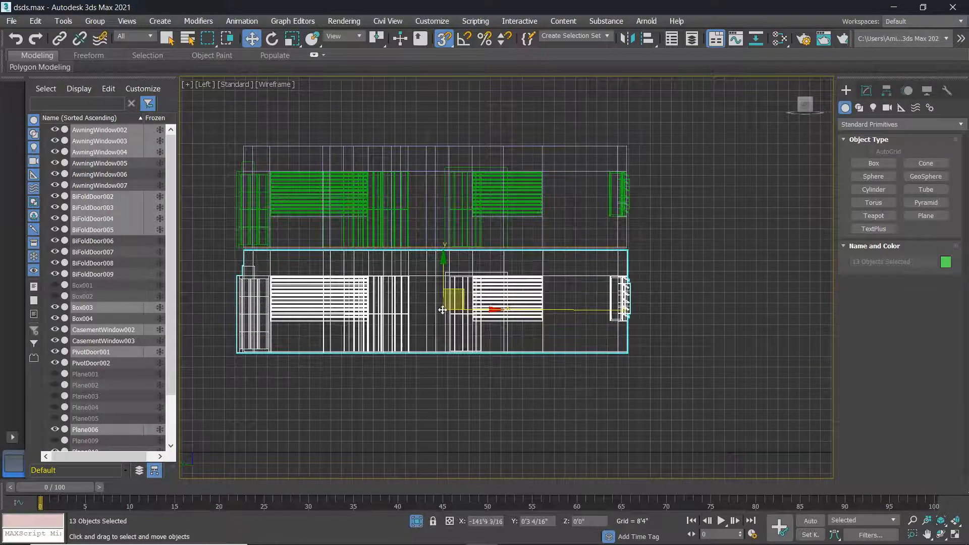
scroll(606, 266, "up", 10)
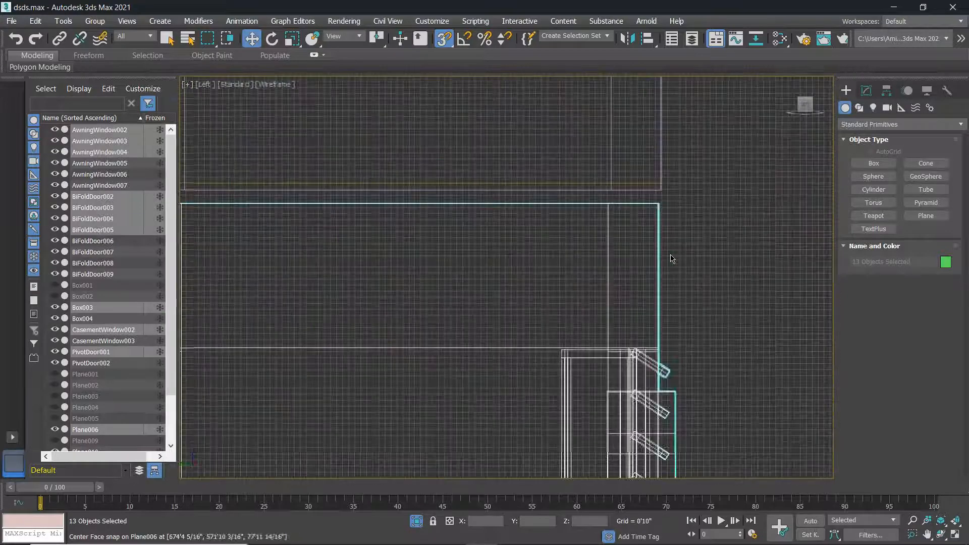
left_click_drag(634, 155, 643, 130)
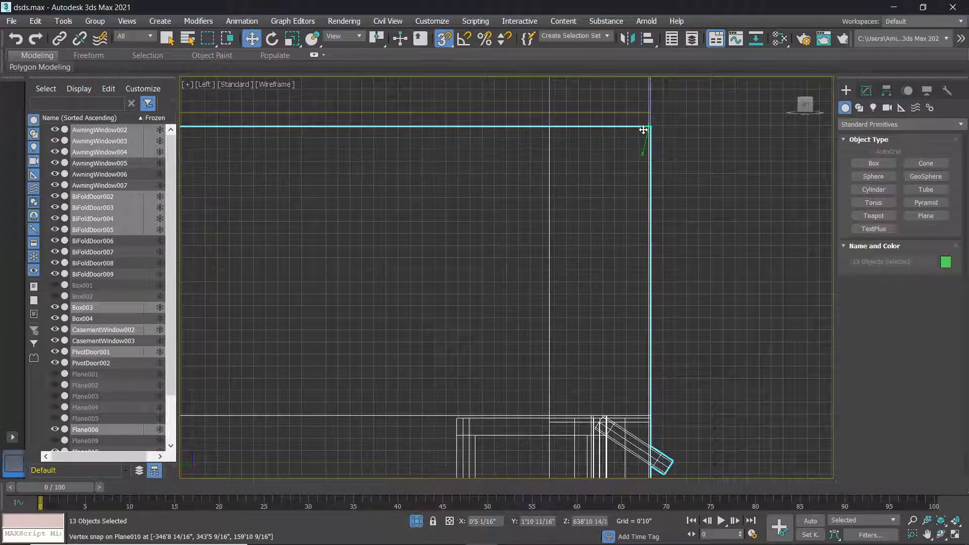
Restore four views, undo an accidental floor-plan move, and clear the selection.
scroll(625, 174, "down", 8)
scroll(625, 178, "down", 2)
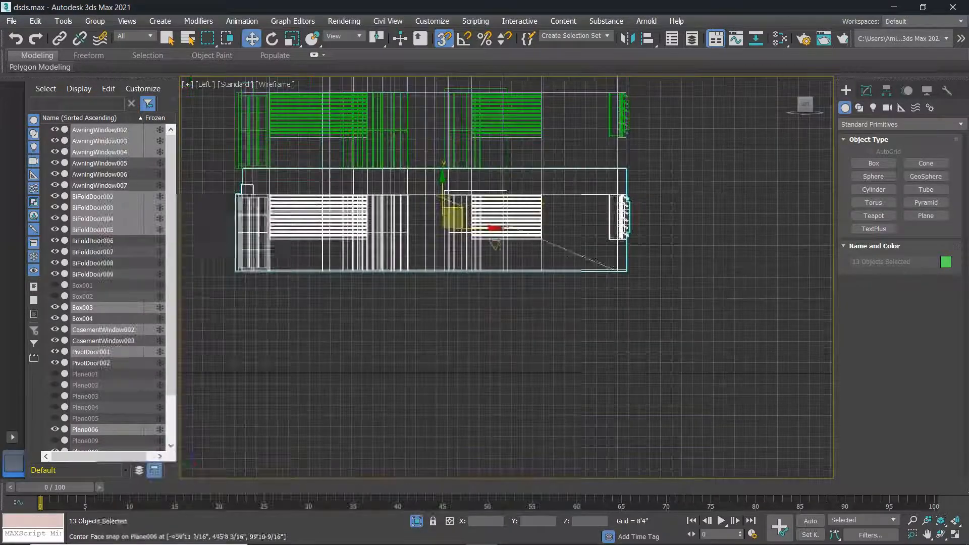
scroll(503, 323, "down", 3)
key("alt+w")
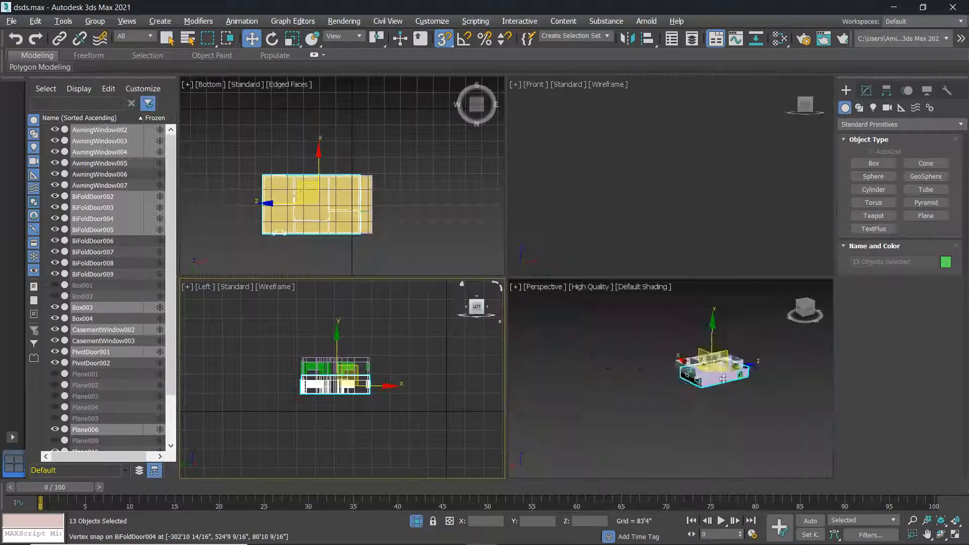
scroll(690, 380, "up", 3)
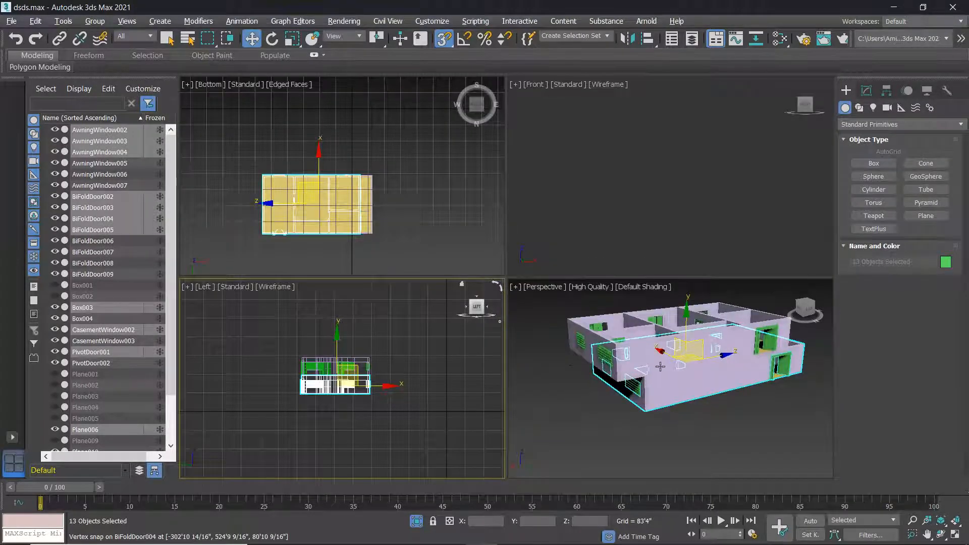
middle_click_drag(661, 367, 577, 385, "alt")
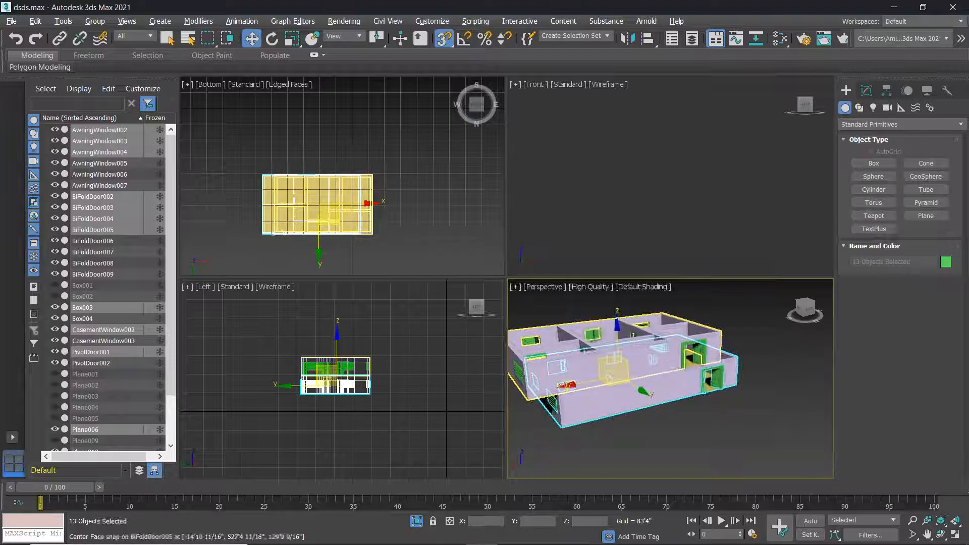
left_click_drag(611, 379, 542, 397)
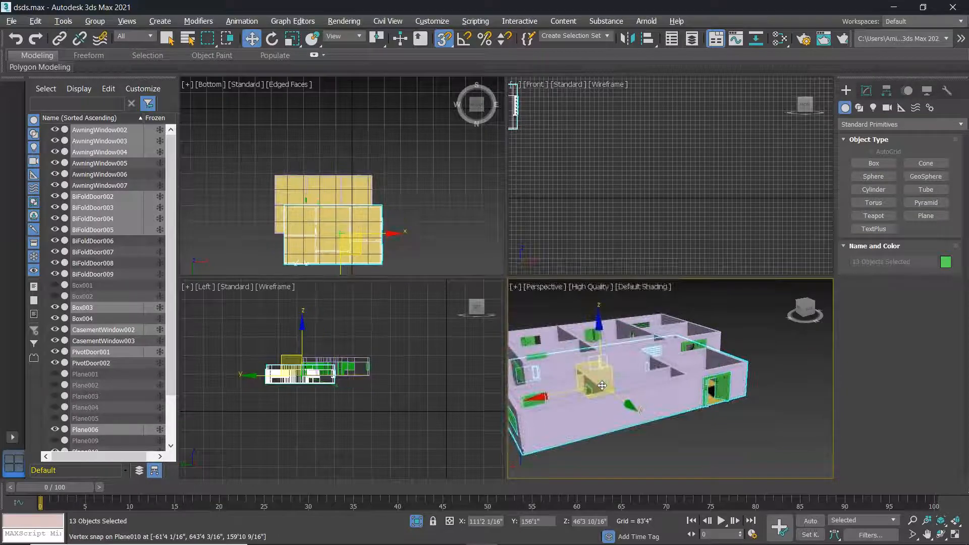
key("ctrl+z")
middle_click_drag(382, 399, 408, 397)
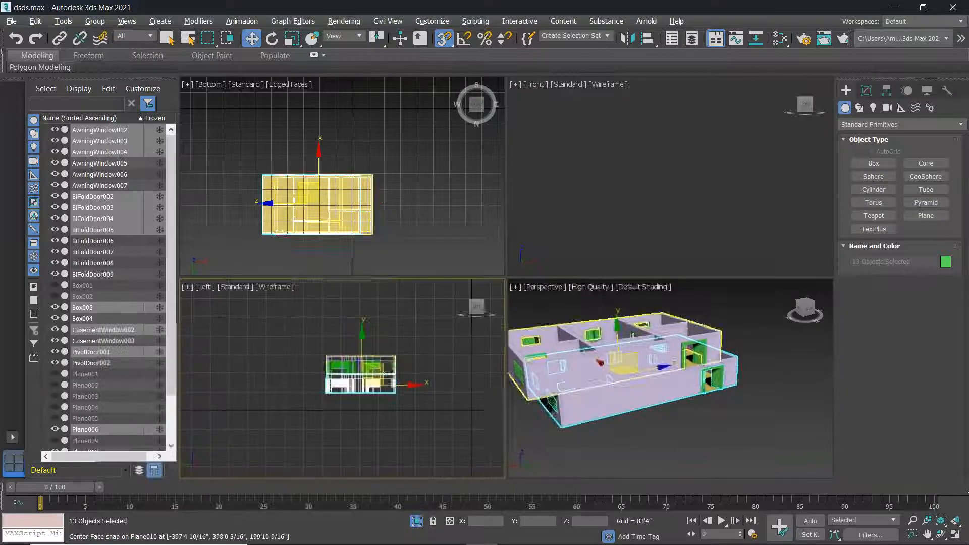
left_click(207, 293)
left_click(205, 287)
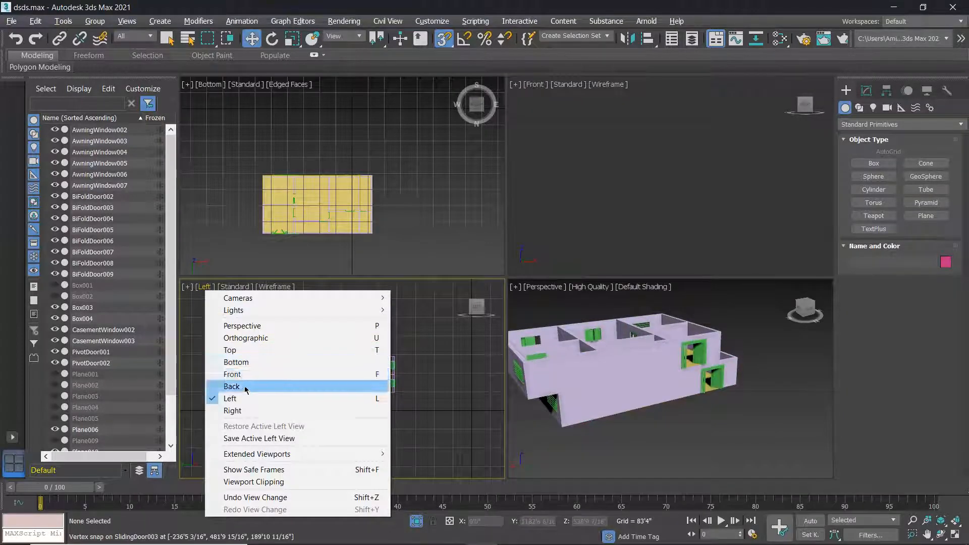
Switch the side viewport to the Front view and maximize it.
left_click(232, 375)
scroll(450, 368, "up", 3)
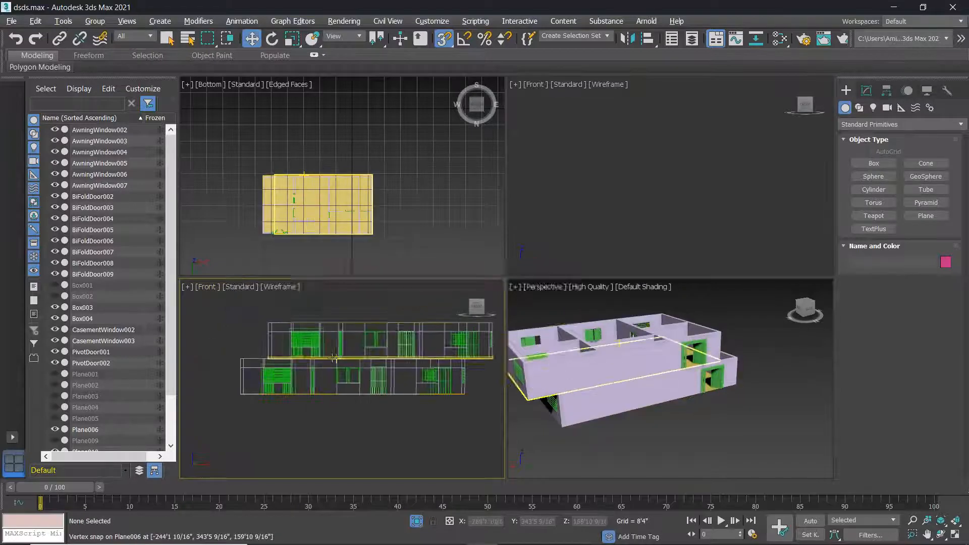
scroll(451, 368, "down", 3)
scroll(451, 368, "up", 2)
key("alt+w")
scroll(435, 339, "down", 2)
middle_click_drag(435, 339, 412, 377)
Vertex-snap the selected upper-storey objects down onto the lower storey's corner, then restore four views.
left_click_drag(689, 289, 284, 233)
scroll(447, 294, "up", 3)
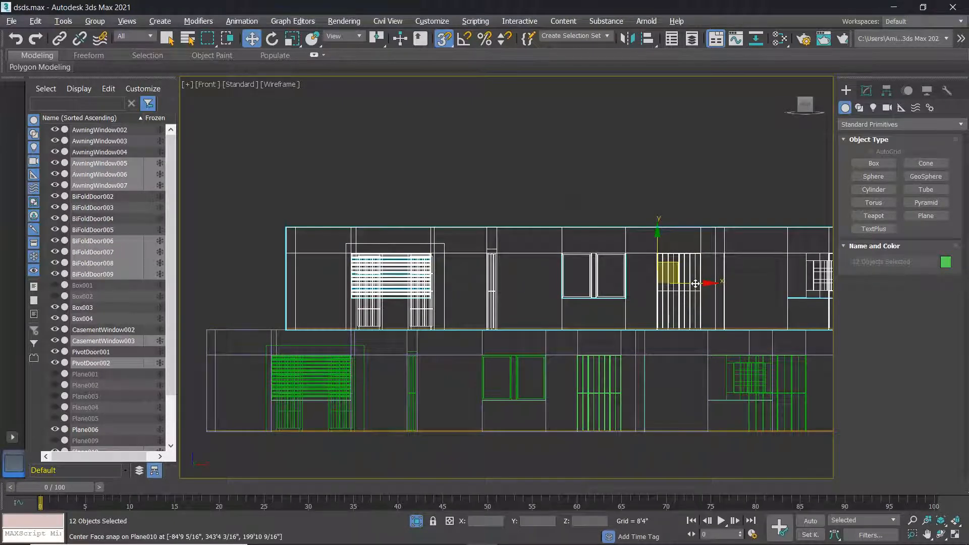
left_click_drag(707, 284, 578, 282)
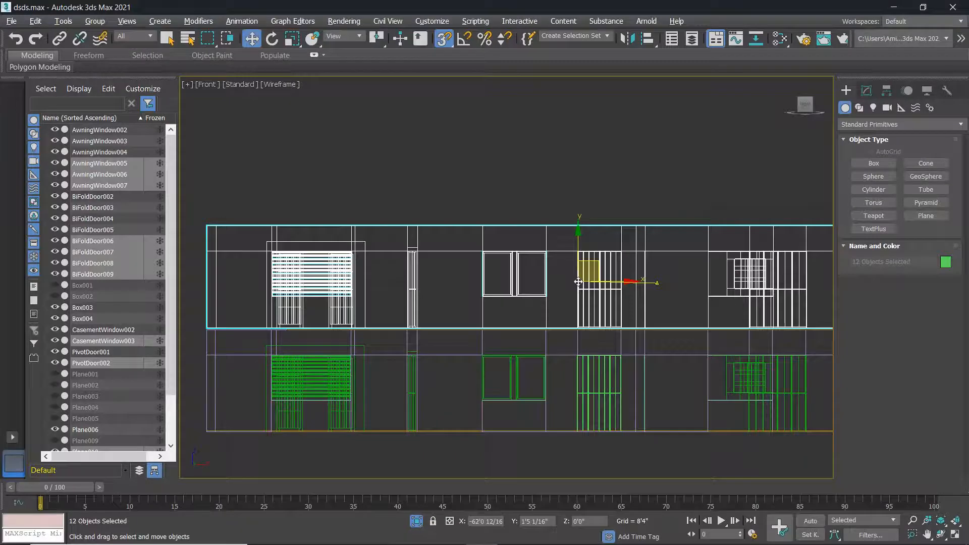
scroll(420, 312, "up", 6)
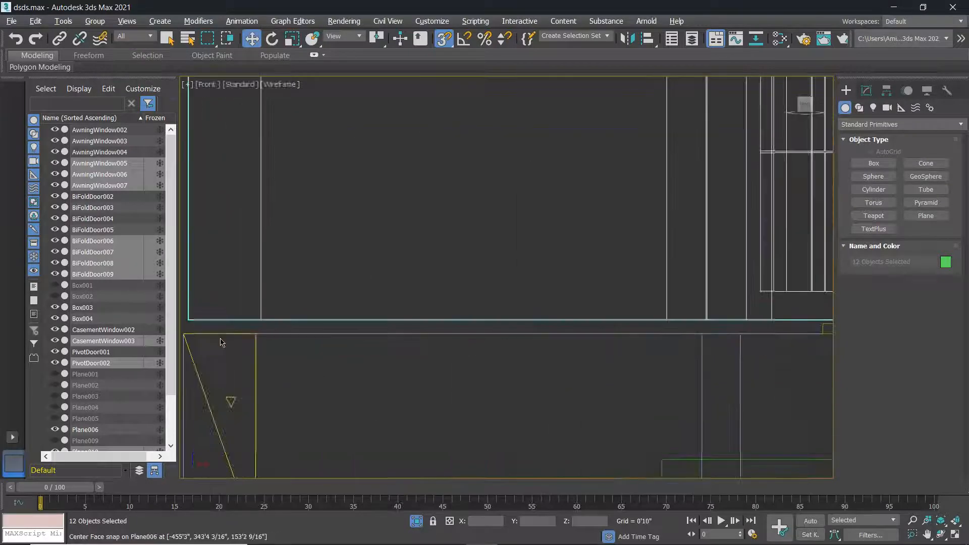
middle_click_drag(199, 316, 287, 289)
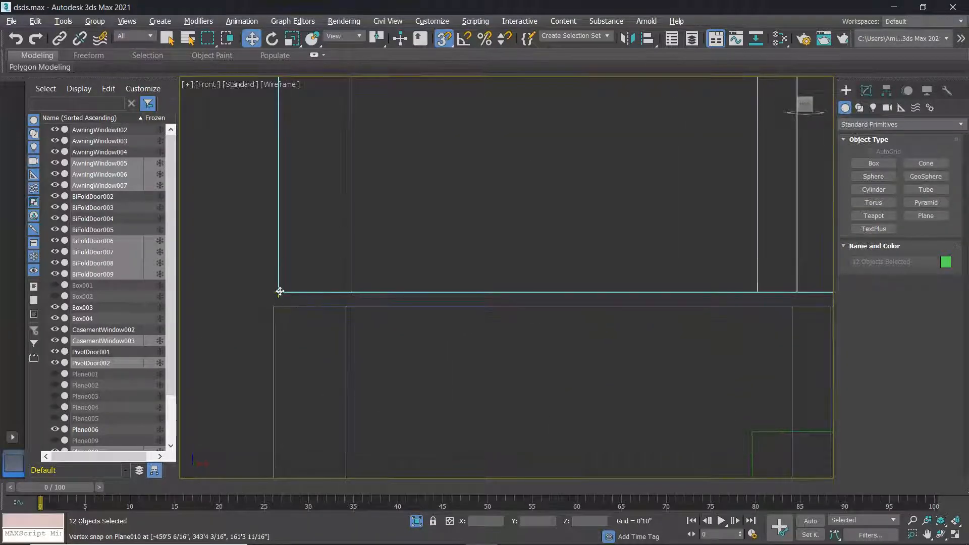
left_click_drag(278, 292, 275, 299)
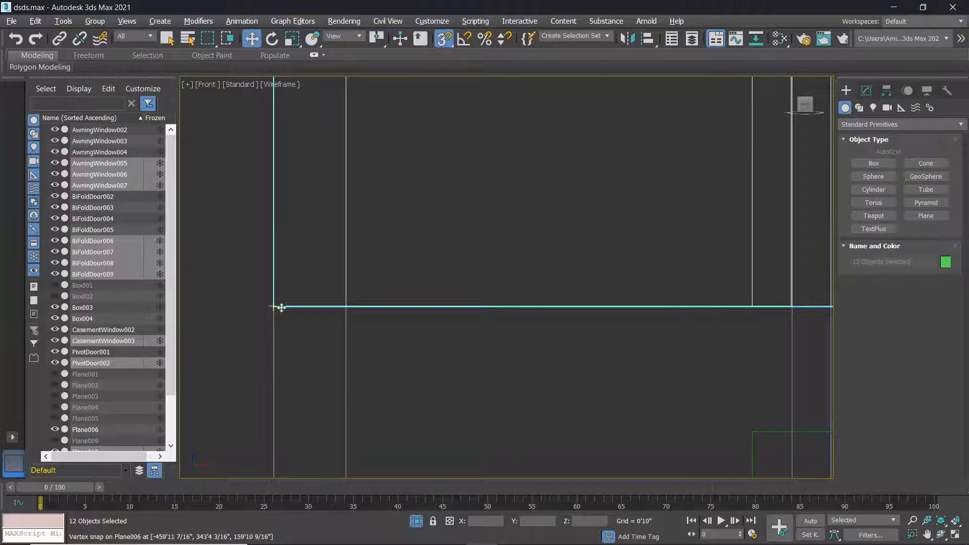
scroll(281, 308, "down", 10)
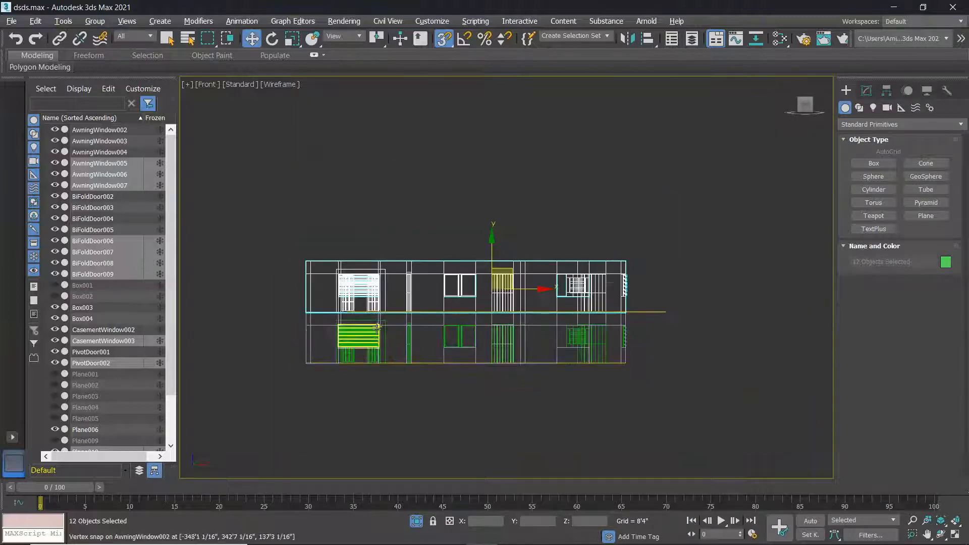
key("alt+w")
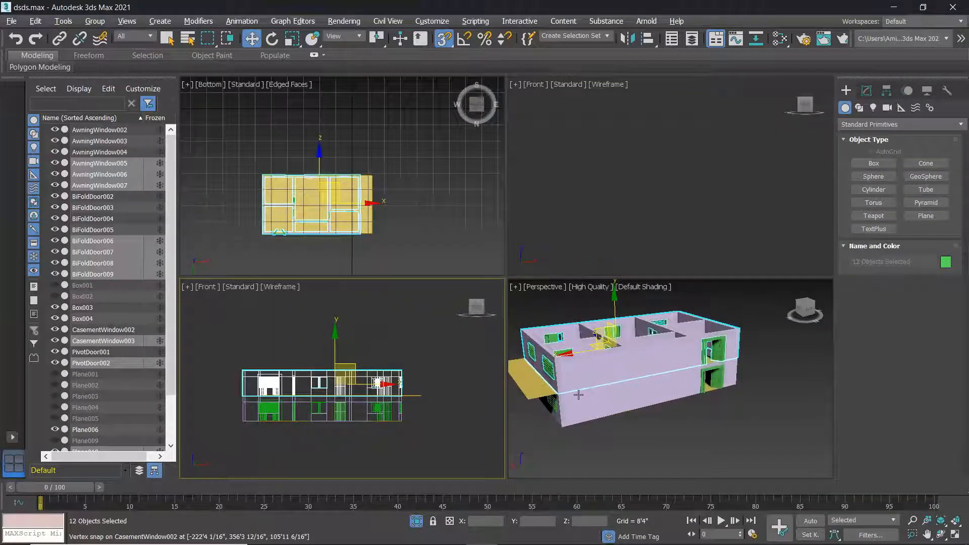
scroll(541, 392, "up", 3)
In the maximized Front view, snap the Box004 slab's left end to Plane006's wall corner.
left_click(520, 401)
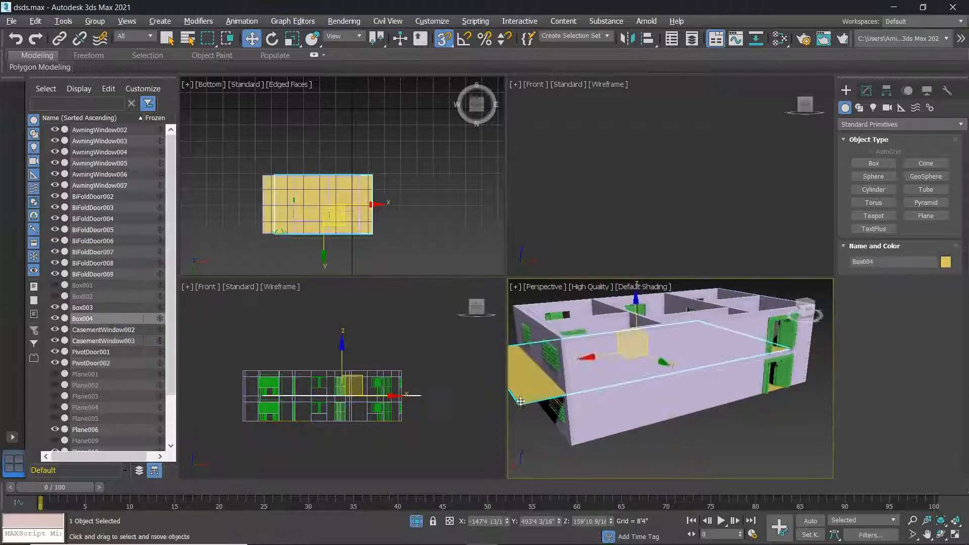
key("alt+w")
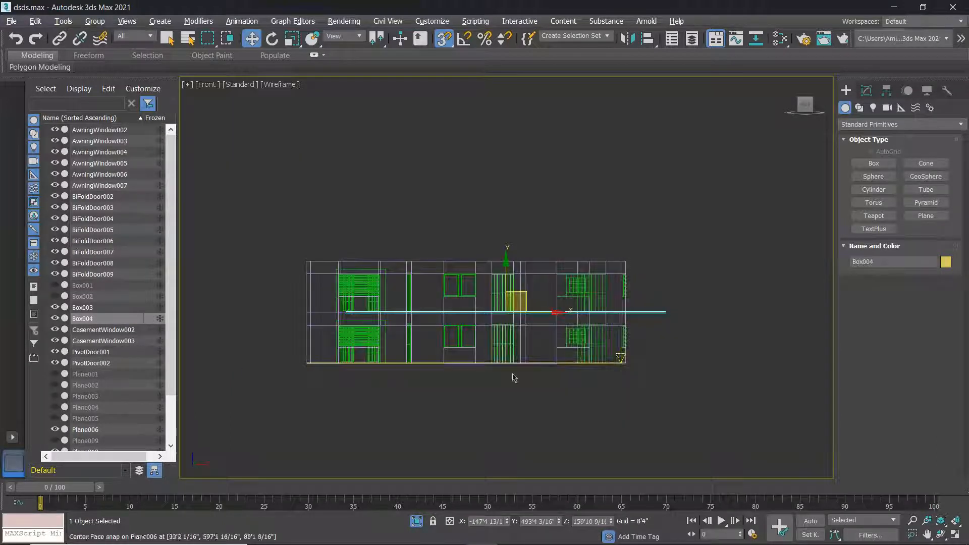
scroll(640, 323, "up", 3)
scroll(642, 323, "down", 2)
middle_click_drag(448, 316, 551, 318)
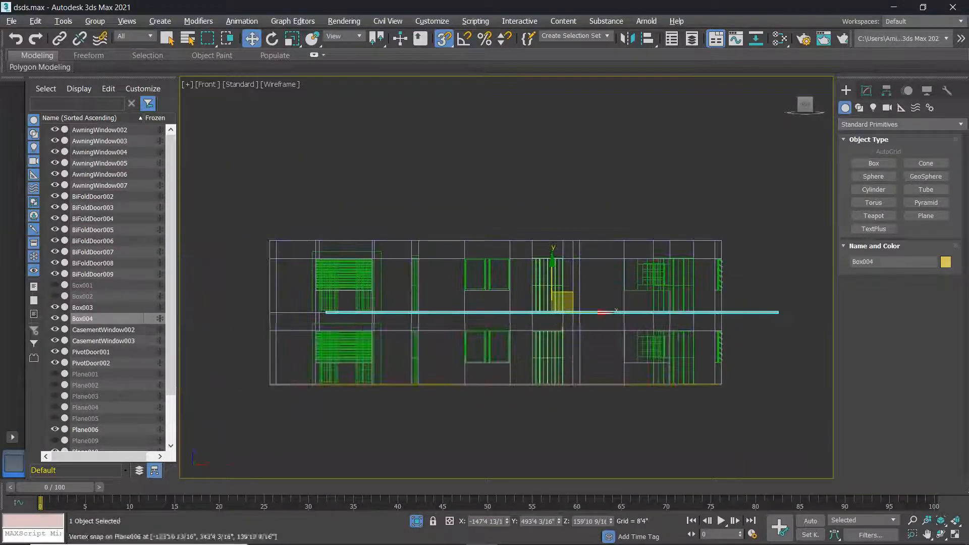
left_click_drag(600, 313, 493, 313)
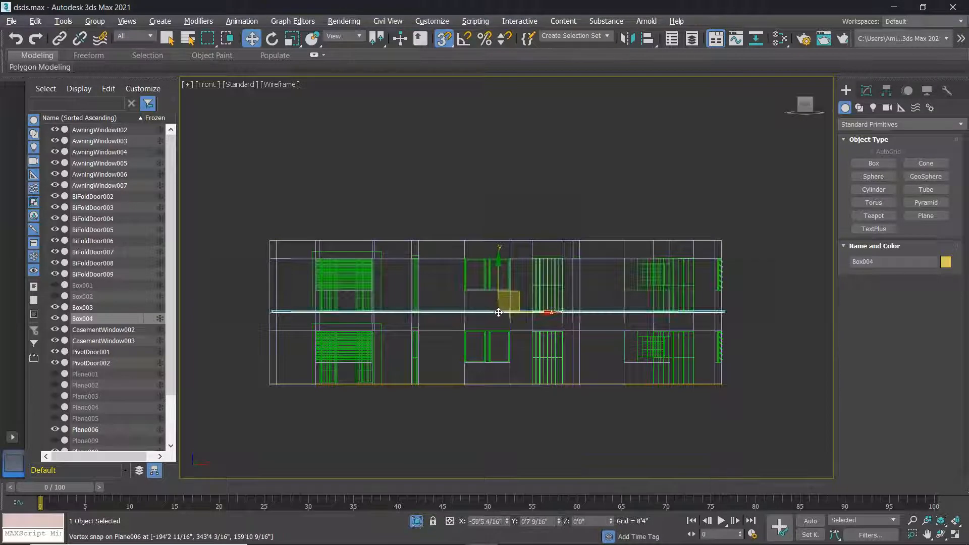
scroll(287, 313, "up", 10)
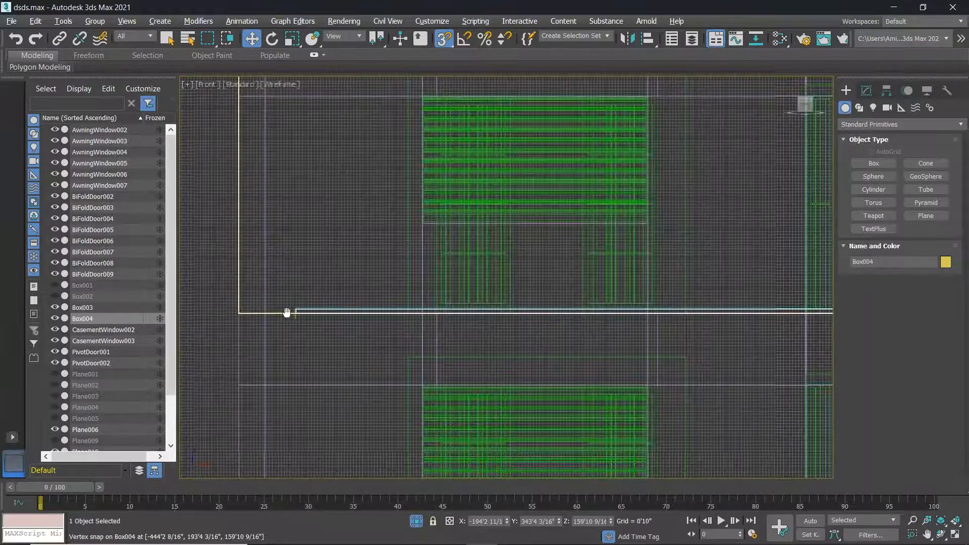
scroll(287, 312, "up", 4)
left_click_drag(331, 314, 219, 310)
scroll(328, 323, "down", 15)
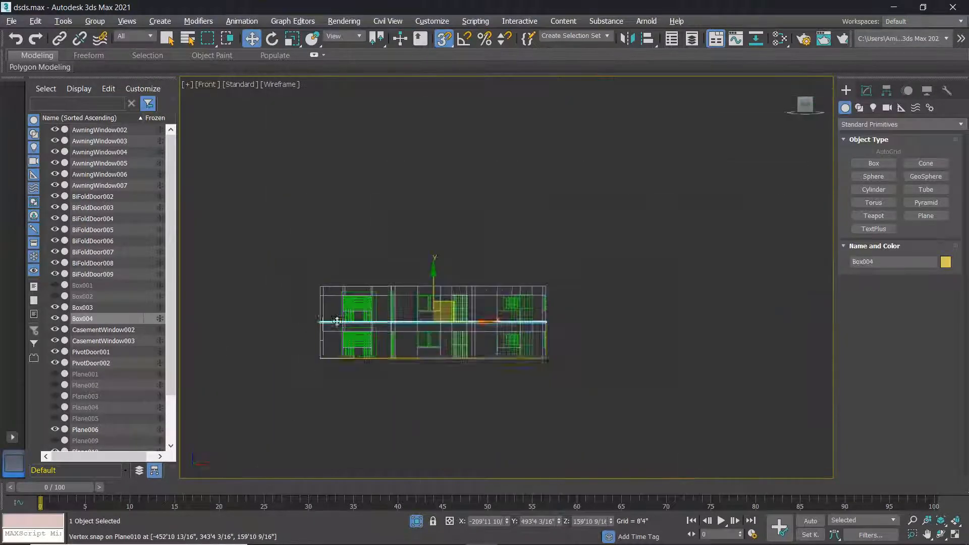
left_click(612, 349)
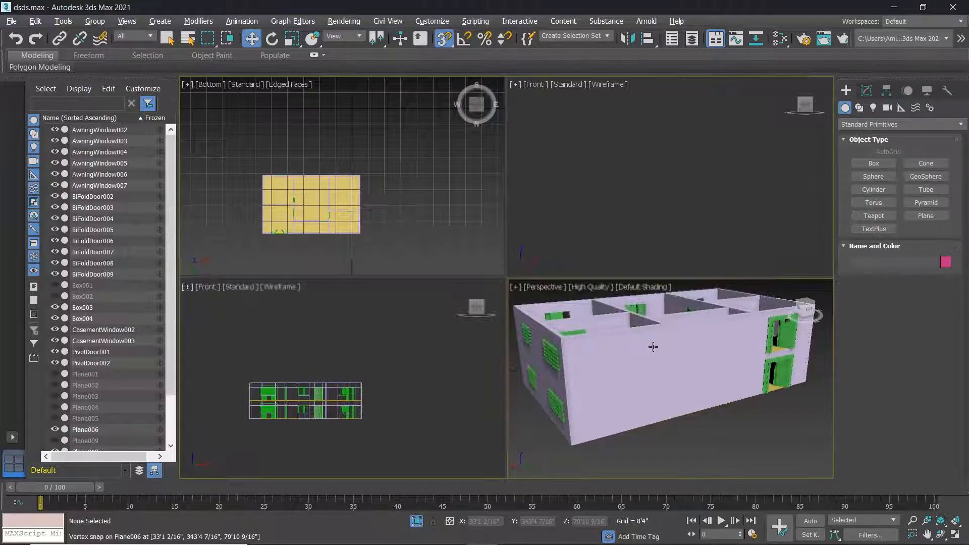
Delete the upper door PivotDoor002 in the maximized Perspective view.
key("alt+w")
scroll(616, 346, "up", 5)
middle_click_drag(617, 344, 613, 322)
middle_click_drag(725, 276, 690, 255)
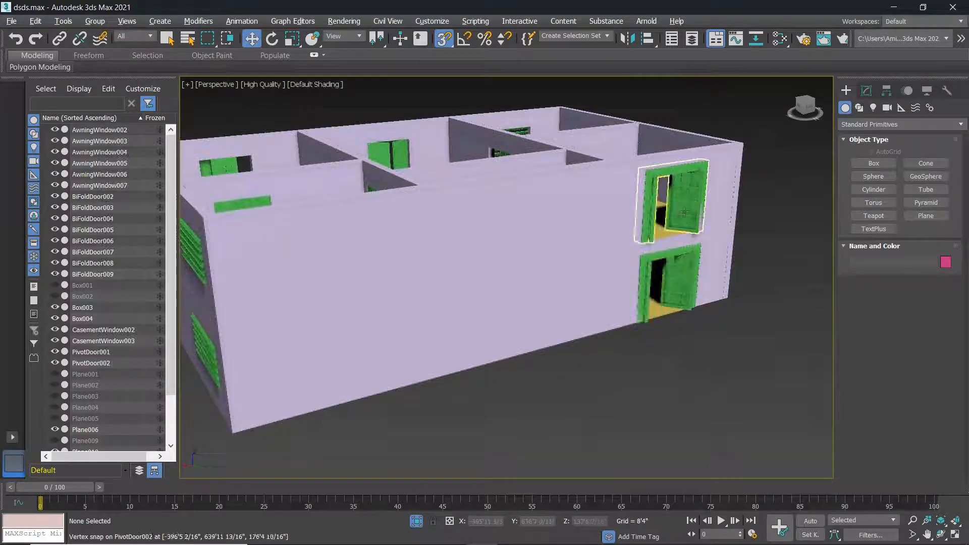
left_click(689, 201)
key("Delete")
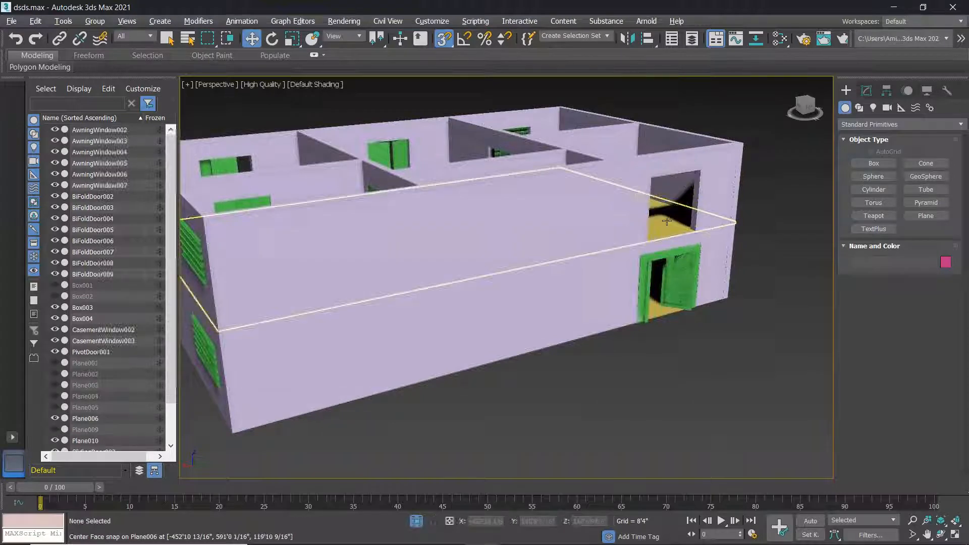
scroll(688, 219, "up", 5)
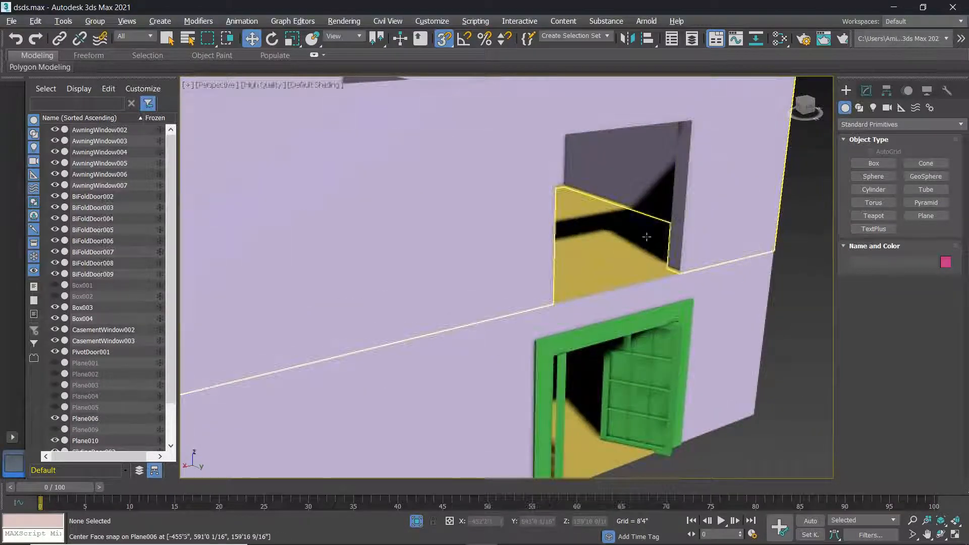
scroll(631, 218, "down", 5)
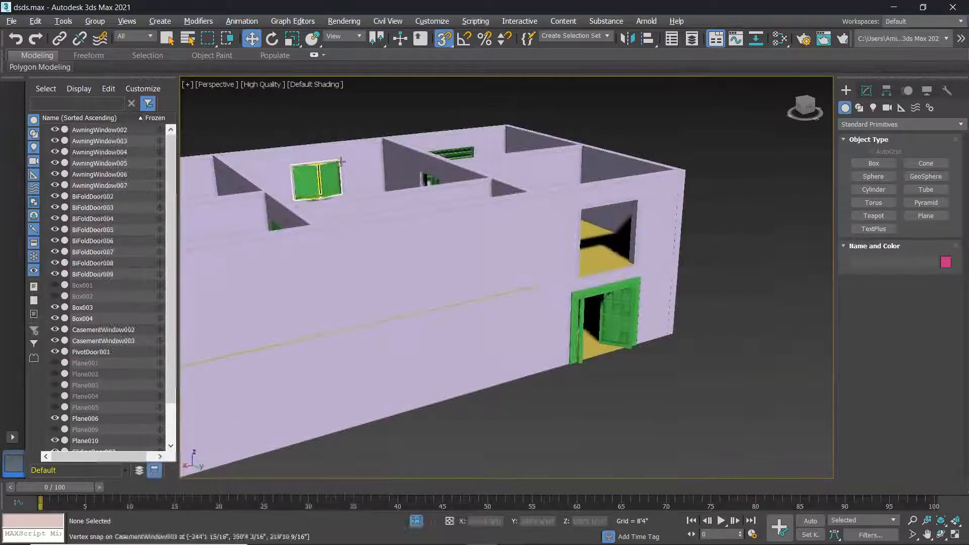
left_click(314, 84)
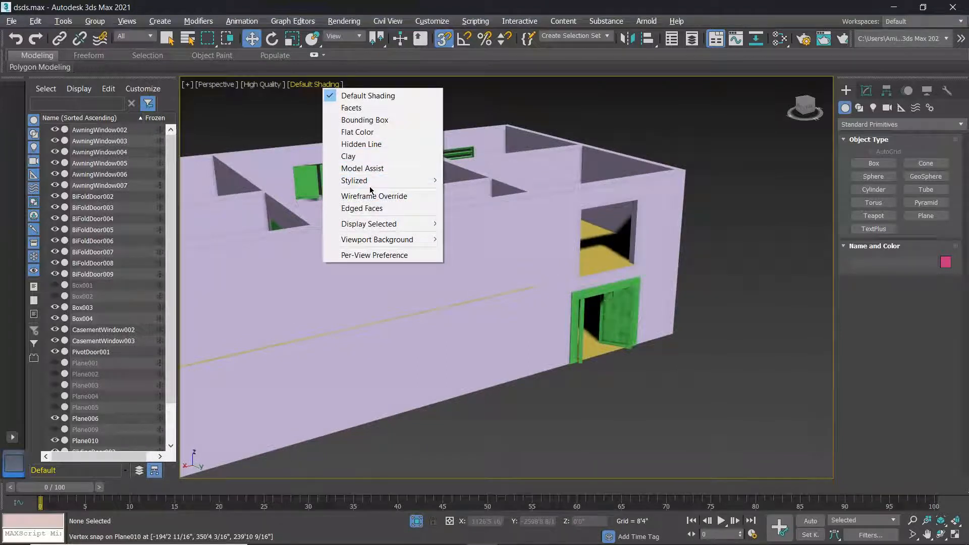
Switch the Perspective viewport to Edged Faces shading.
left_click(373, 208)
scroll(624, 229, "up", 5)
scroll(624, 229, "up", 2)
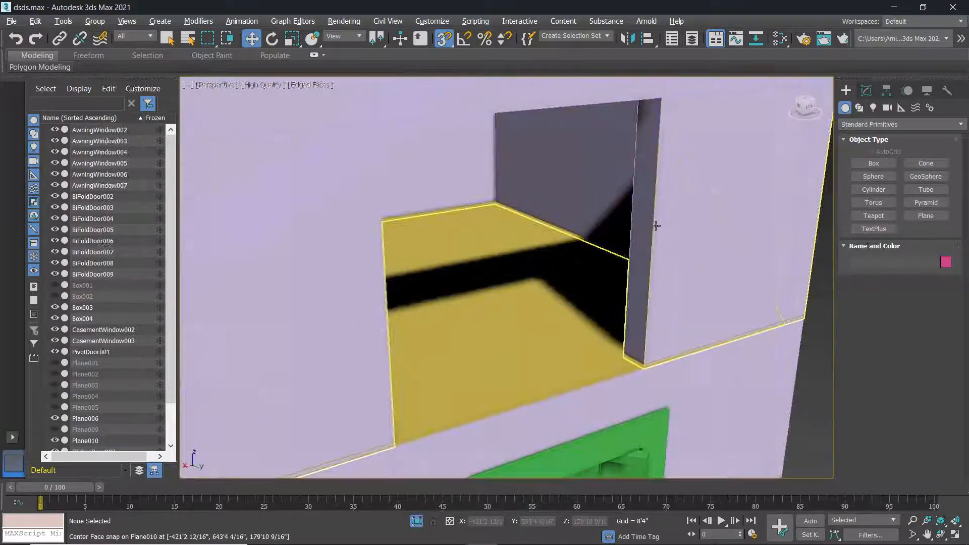
right_click(655, 194)
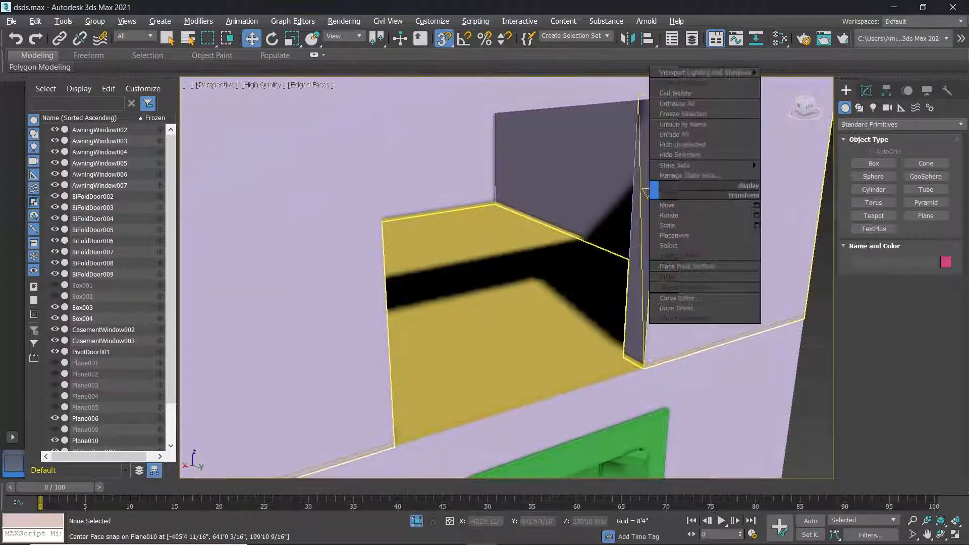
key("Escape")
scroll(714, 195, "down", 7)
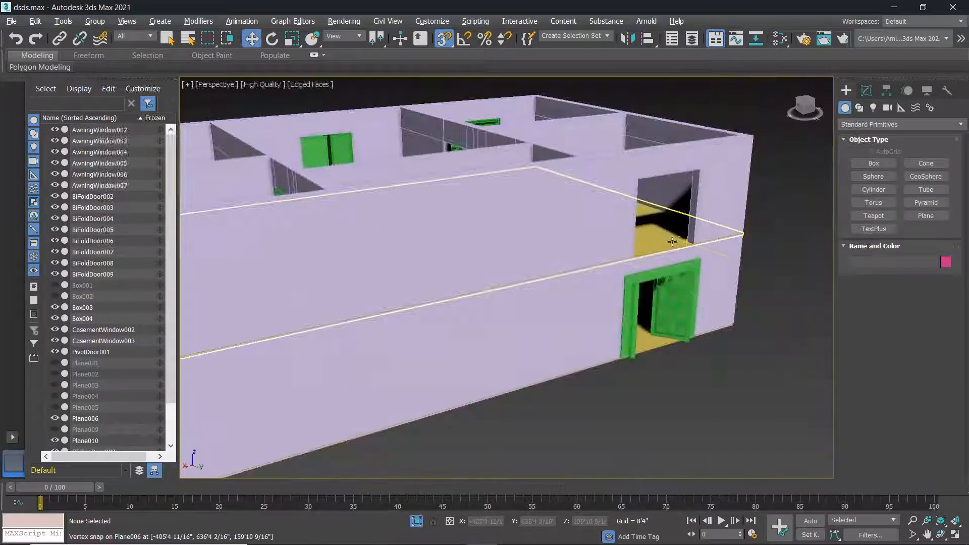
Orbit to a frontal view and window-select the eleven upper-storey objects.
key("super")
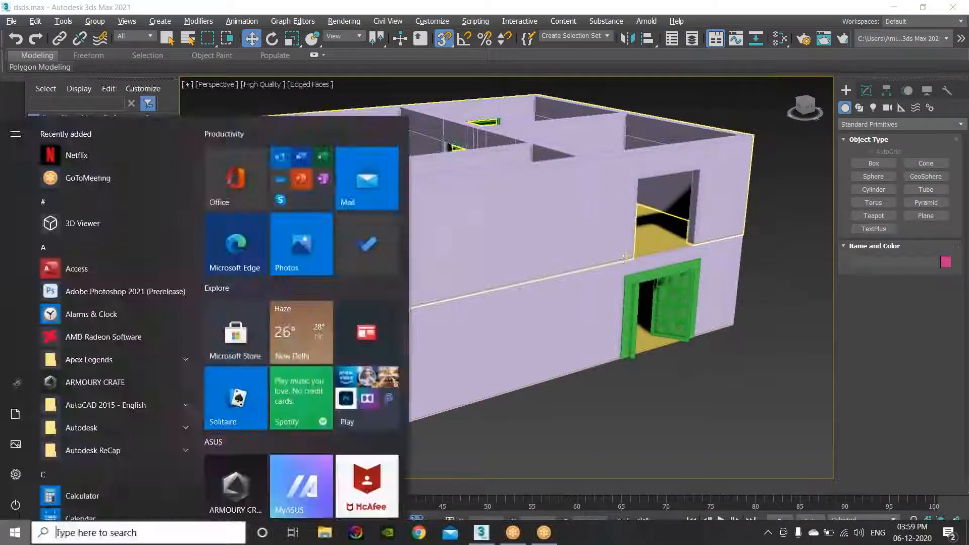
left_click(623, 258)
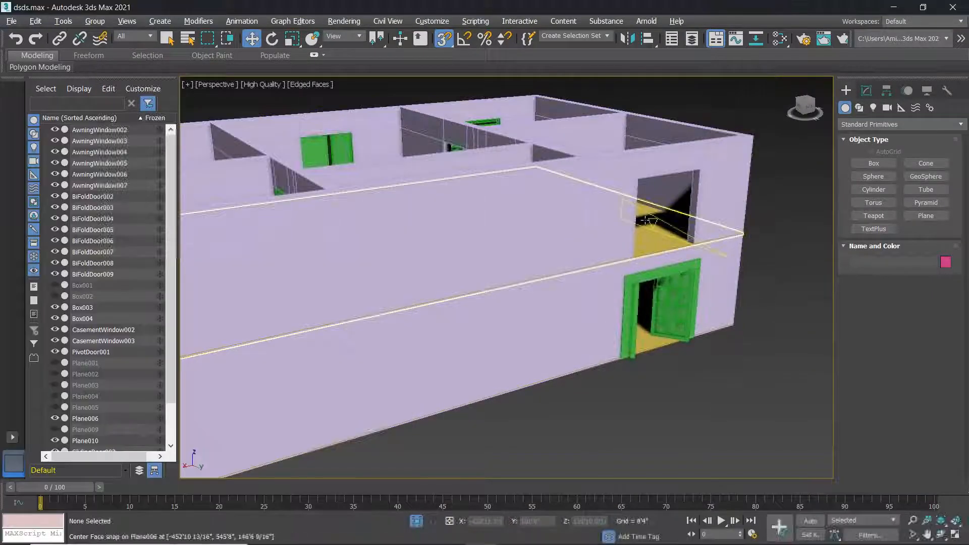
scroll(580, 232, "down", 6)
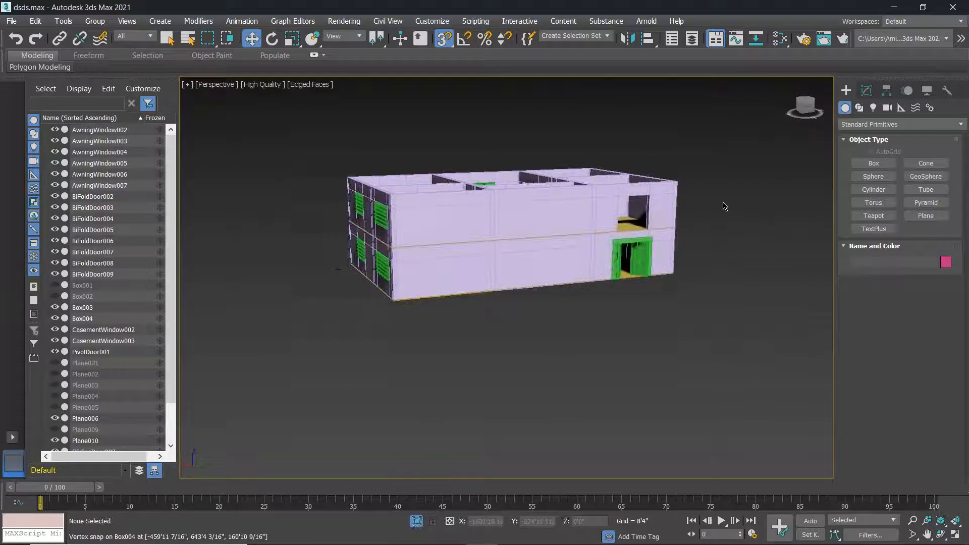
middle_click_drag(657, 258, 641, 251, "alt")
left_click_drag(787, 163, 325, 208)
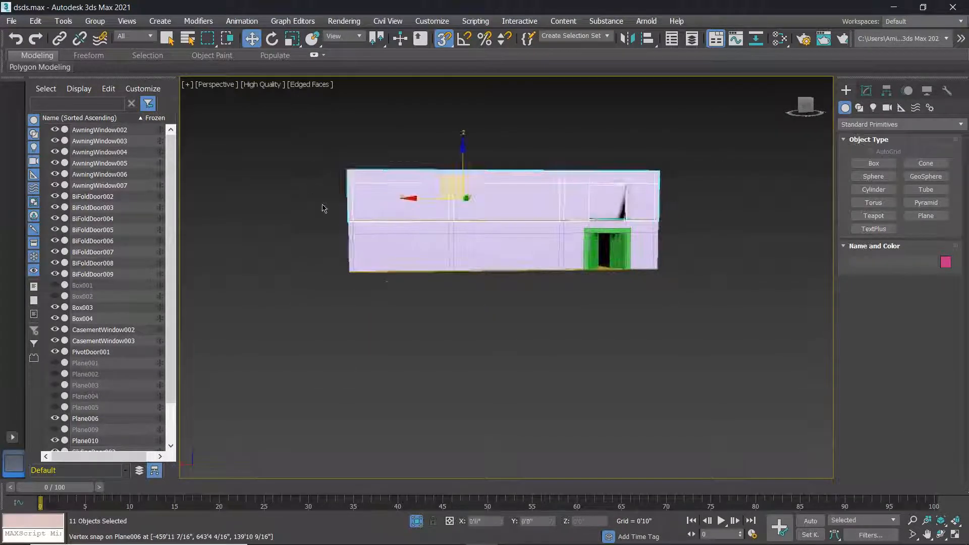
Add an Edit Poly modifier to the grouped upper-storey objects.
left_click(879, 125)
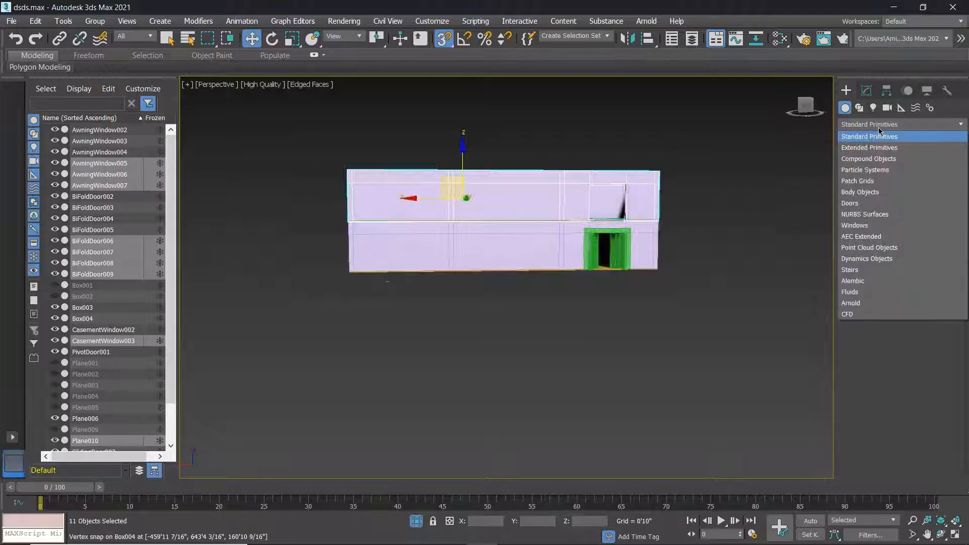
left_click(879, 126)
left_click(867, 90)
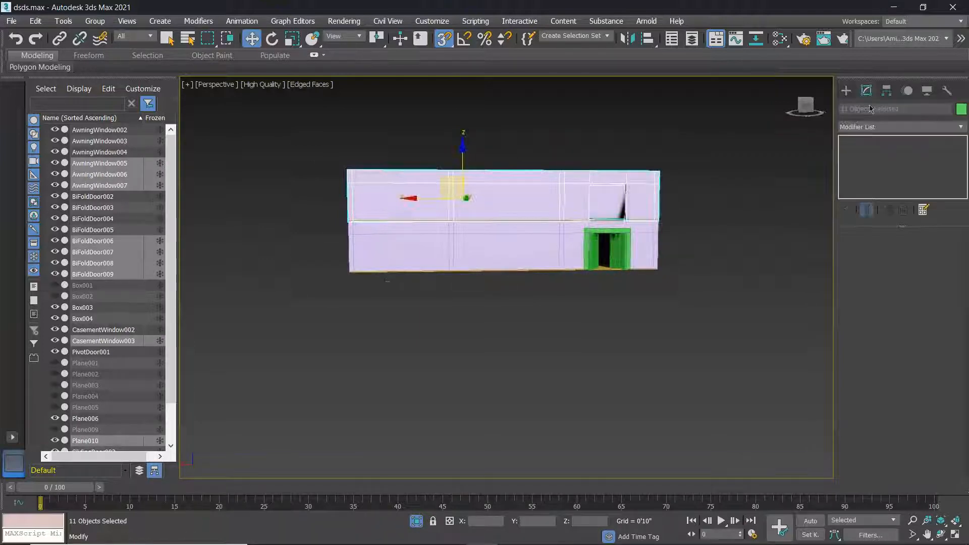
left_click(888, 126)
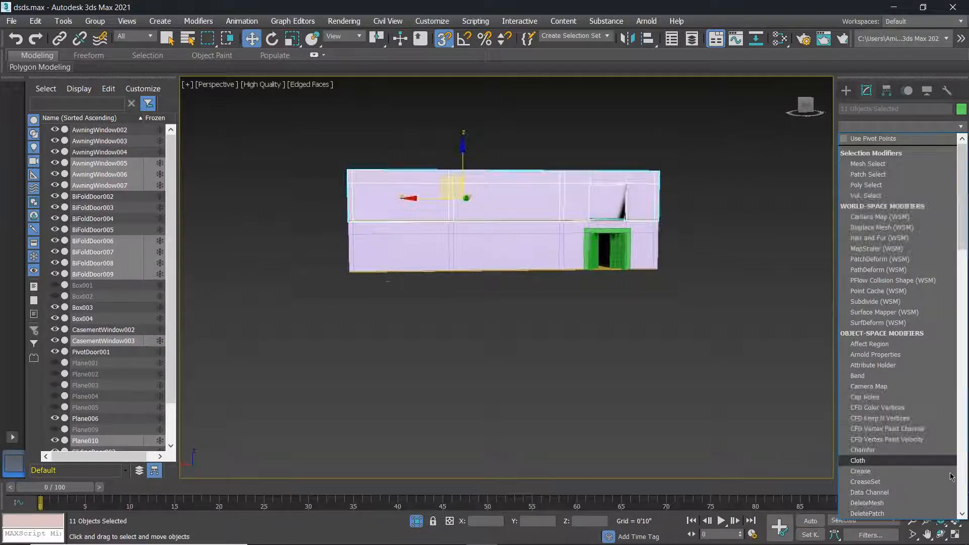
scroll(908, 450, "down", 4)
left_click(875, 458)
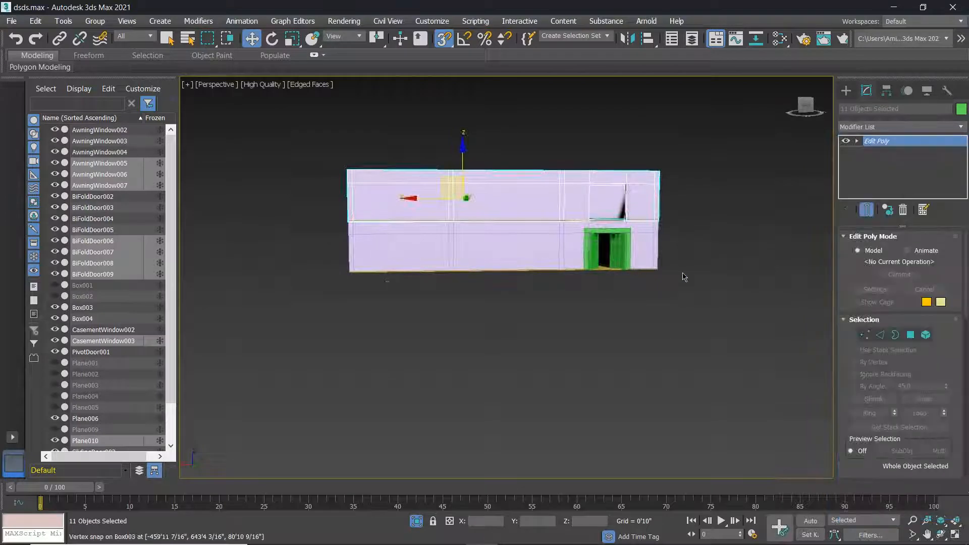
In Polygon mode, select both side jamb polygons of the upper window opening.
middle_click_drag(717, 312, 751, 331, "alt")
scroll(751, 239, "up", 8)
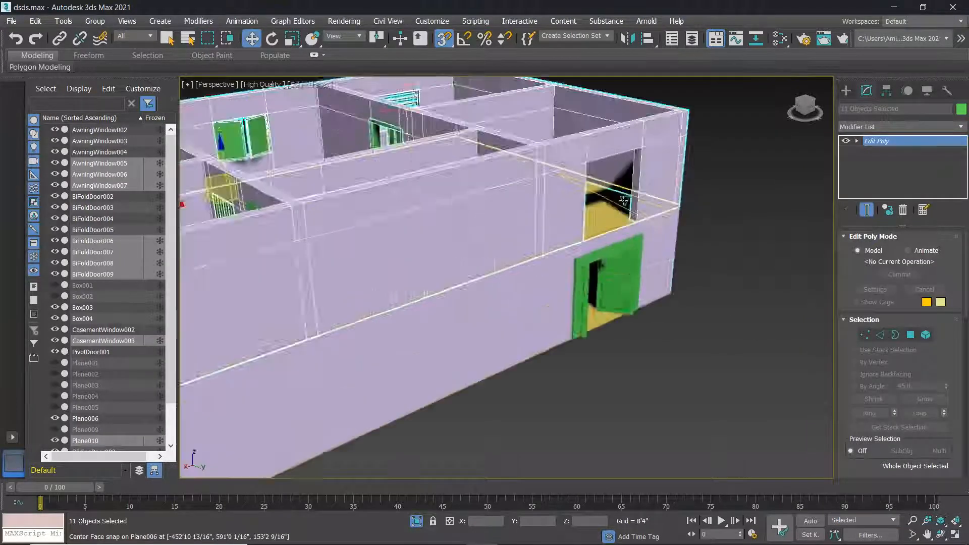
key("4")
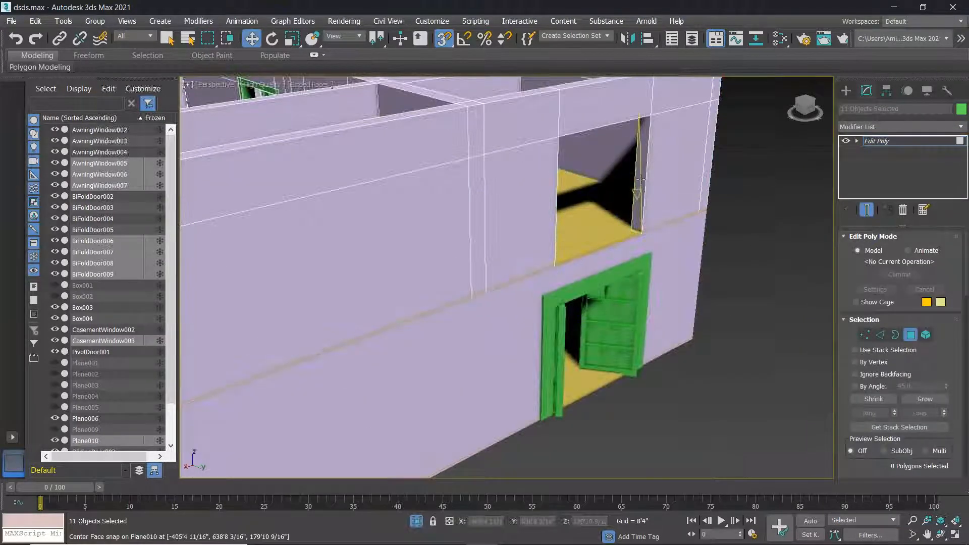
left_click(640, 176)
scroll(584, 228, "up", 2)
middle_click_drag(584, 229, 566, 228, "alt")
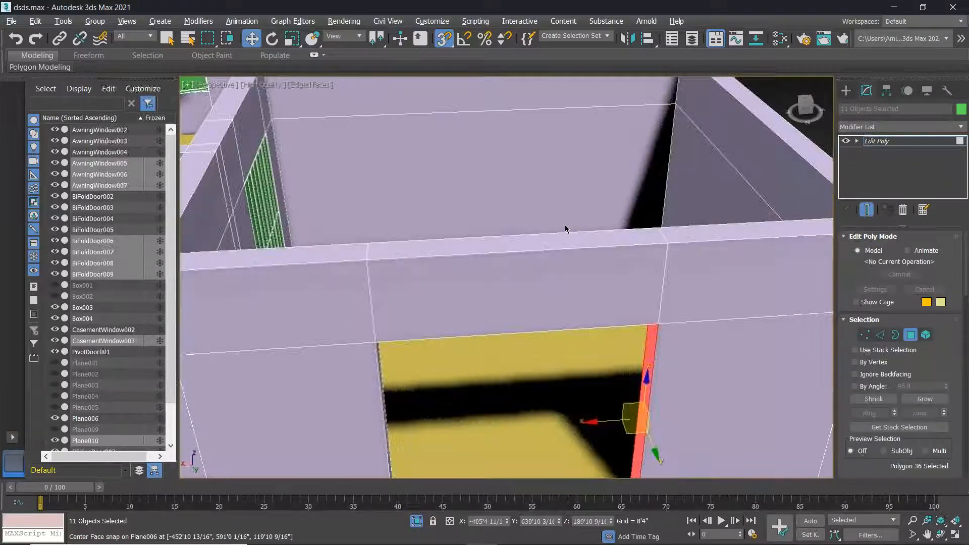
scroll(549, 279, "down", 4)
middle_click_drag(523, 301, 479, 306)
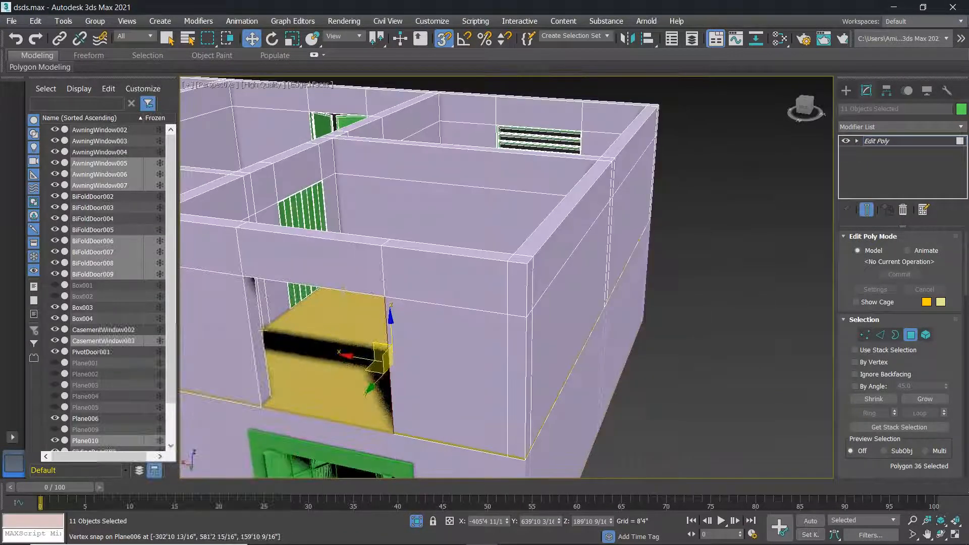
left_click(247, 337, "ctrl")
Bridge the two jamb polygons to fill the window opening, then deselect.
scroll(247, 338, "down", 5)
scroll(888, 404, "down", 3)
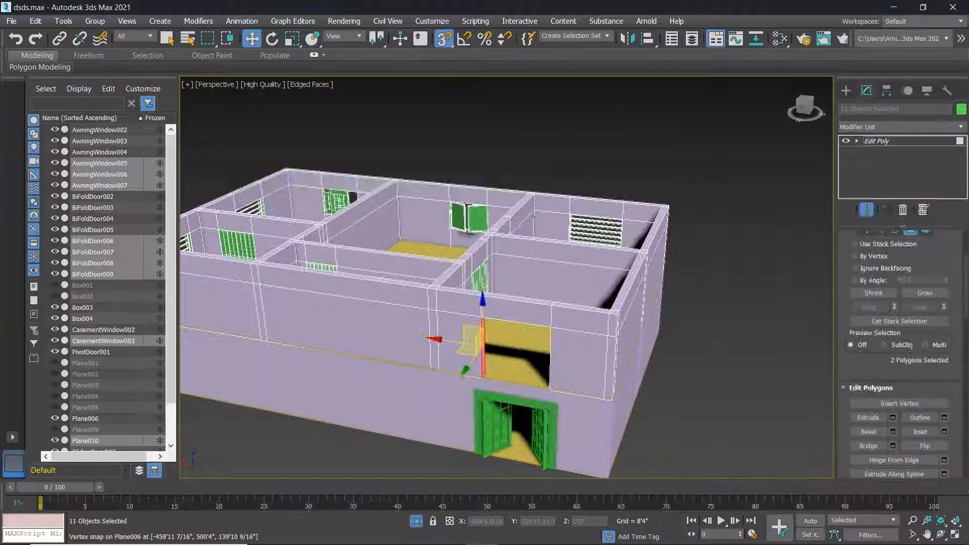
left_click(868, 431)
left_click(750, 284)
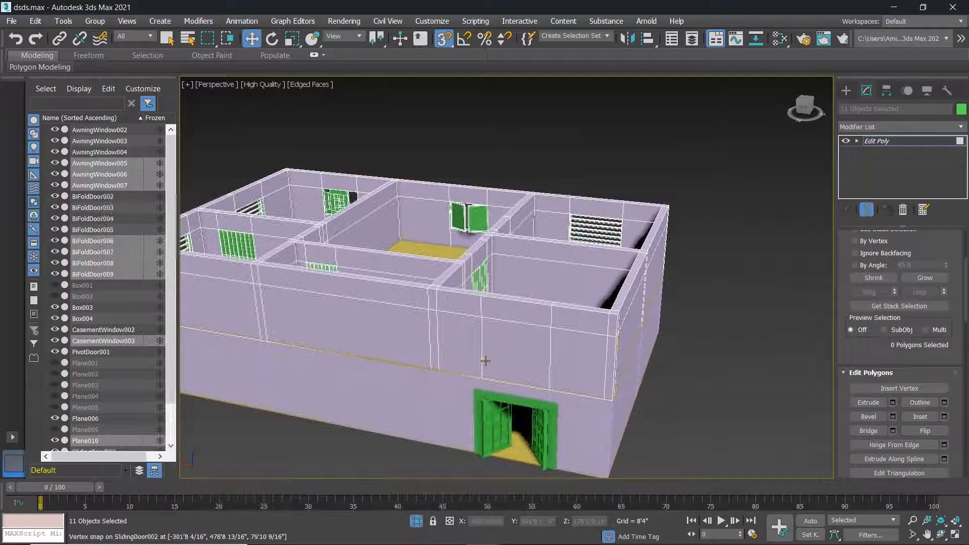
scroll(485, 362, "up", 2)
scroll(486, 362, "down", 1)
scroll(489, 363, "down", 3)
middle_click_drag(489, 364, 541, 357, "alt")
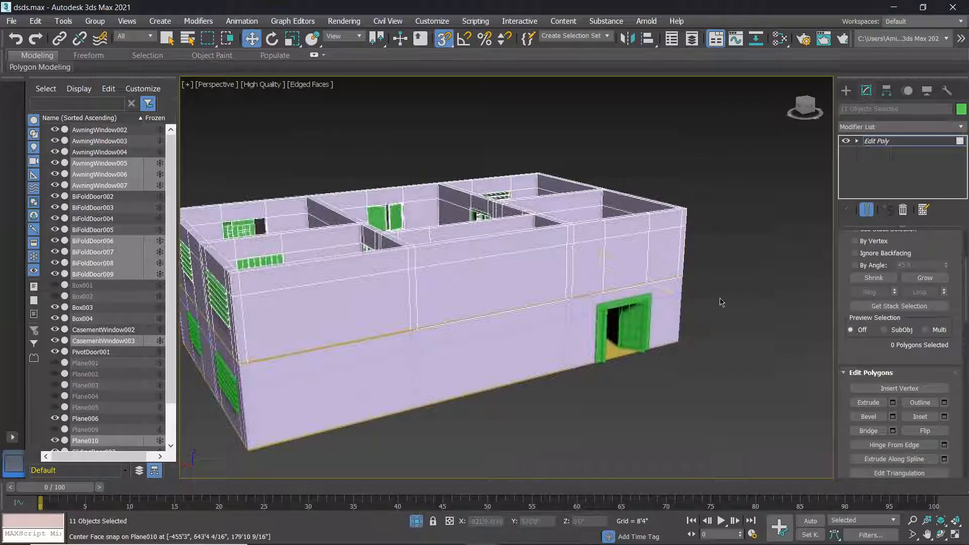
middle_click_drag(631, 271, 675, 264, "alt")
scroll(404, 263, "down", 3)
middle_click_drag(404, 261, 467, 288)
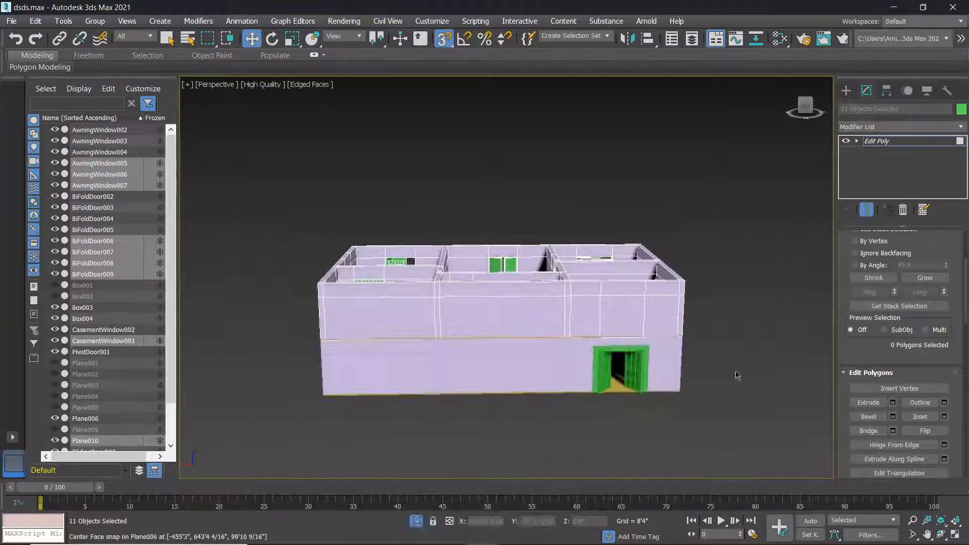
Open and dismiss the viewport context menu and Modifier List without adding anything.
right_click(598, 312)
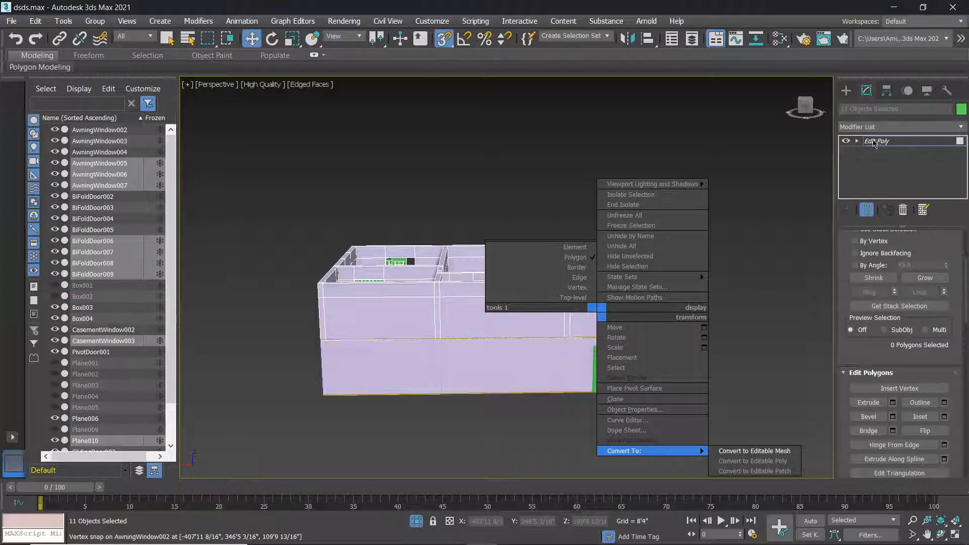
left_click(893, 127)
left_click(894, 128)
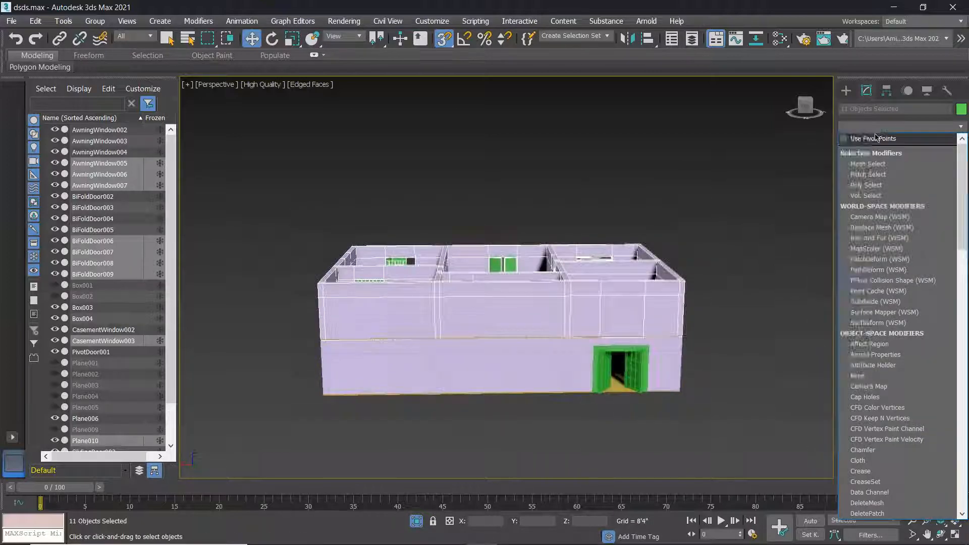
left_click(827, 155)
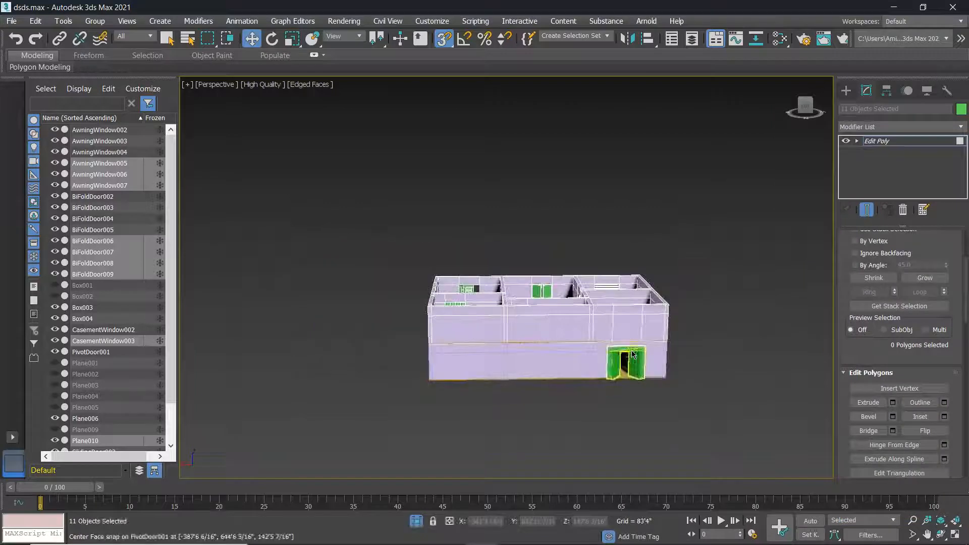
key("alt+Tab")
key("Escape")
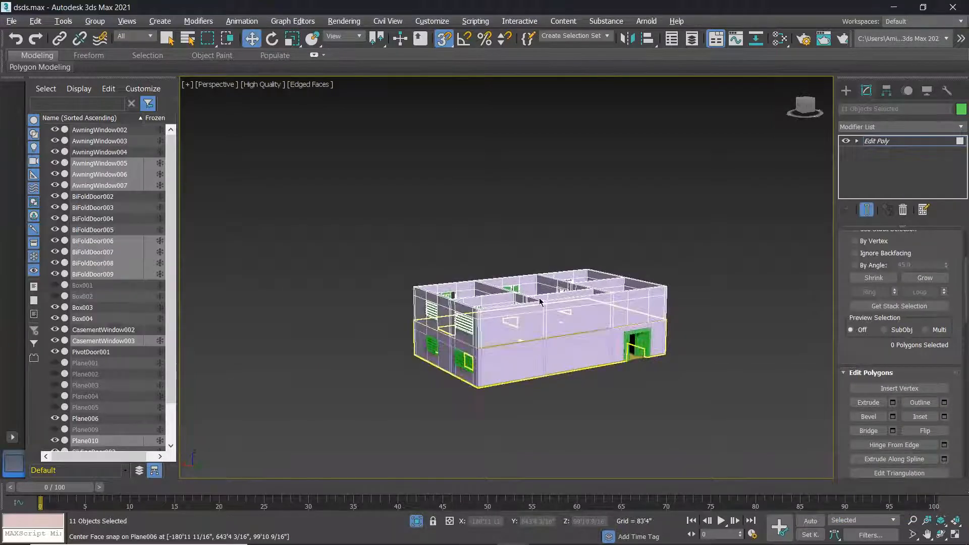
Turn off Edged Faces in the viewport shading menu so faces show plain shading.
middle_click_drag(497, 342, 469, 349, "alt")
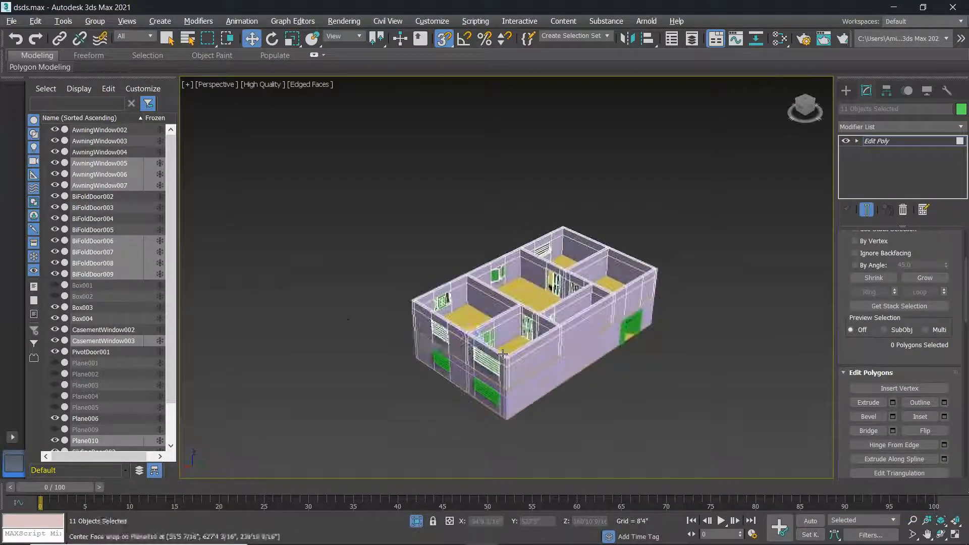
left_click(309, 85)
left_click(339, 207)
mouse_move(525, 330)
middle_mouse_down("alt")
mouse_move(636, 285)
mouse_move(606, 280)
mouse_move(546, 308)
mouse_move(493, 297)
mouse_move(591, 346)
mouse_move(617, 339)
mouse_move(485, 297)
mouse_move(540, 303)
mouse_move(438, 292)
mouse_move(441, 322)
middle_mouse_up("alt")
scroll(533, 310, "up", 5)
scroll(558, 305, "down", 6)
scroll(443, 296, "down", 3)
scroll(435, 306, "up", 6)
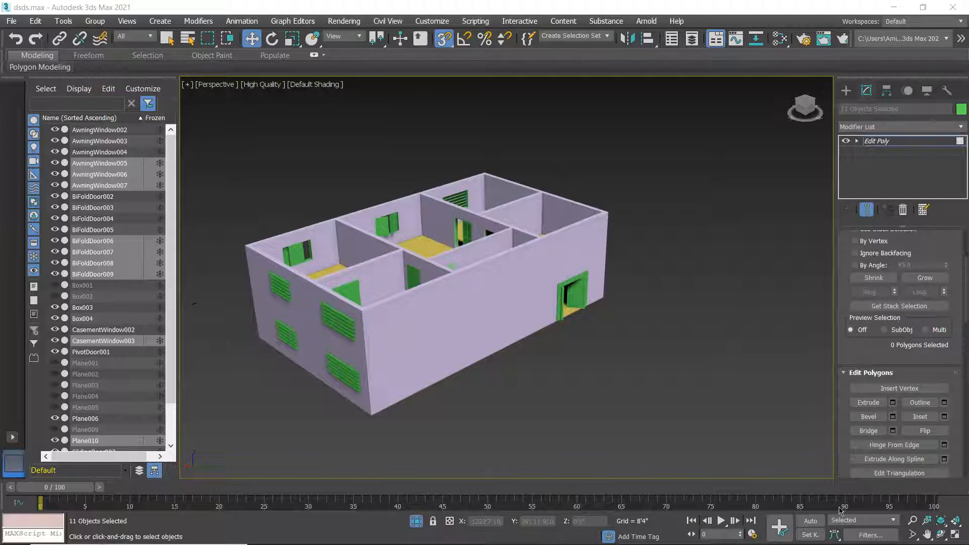
Browse This PC to Maximus (D:)\Ensino and open the Autodesk_3DS_MAX_2021x64 archive.
left_click(894, 7)
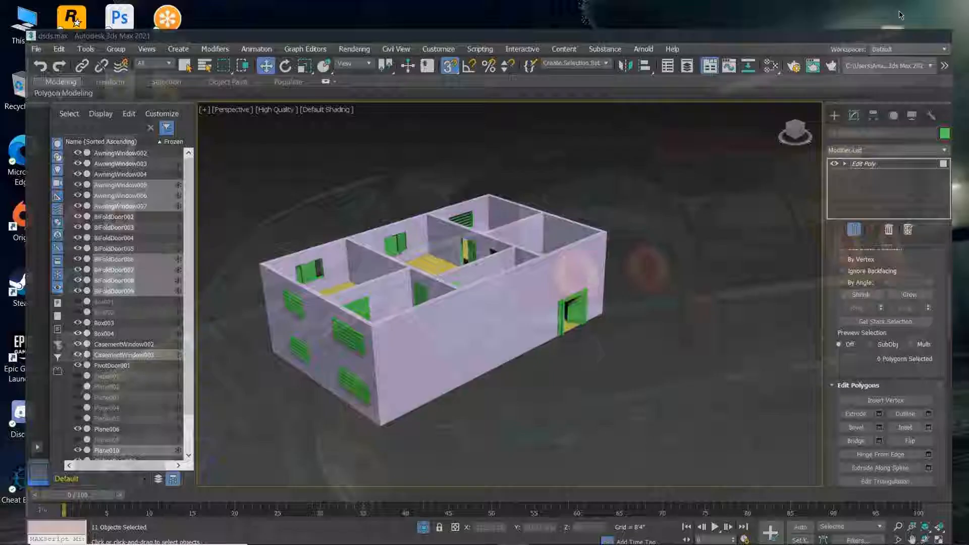
double_click(25, 25)
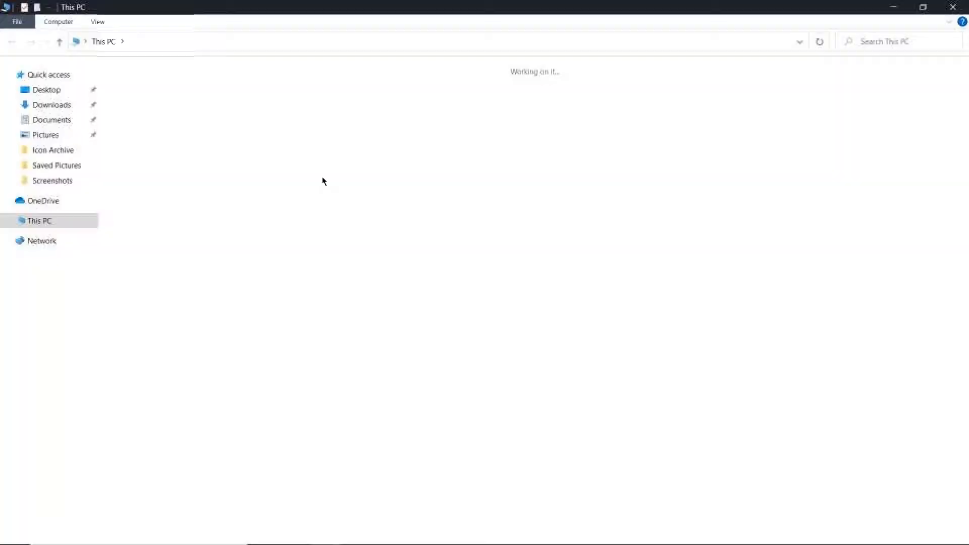
double_click(530, 182)
double_click(161, 126)
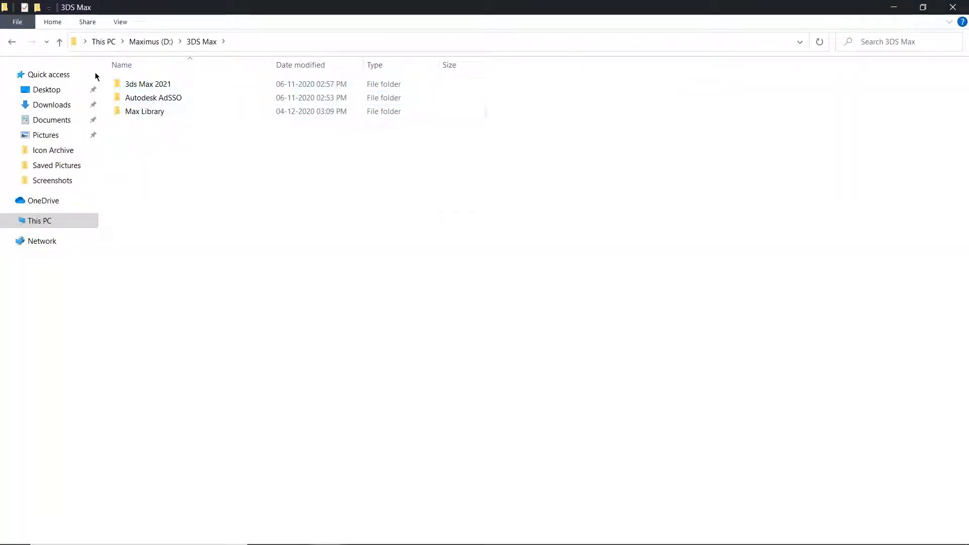
left_click(11, 43)
left_click(208, 107)
double_click(208, 107)
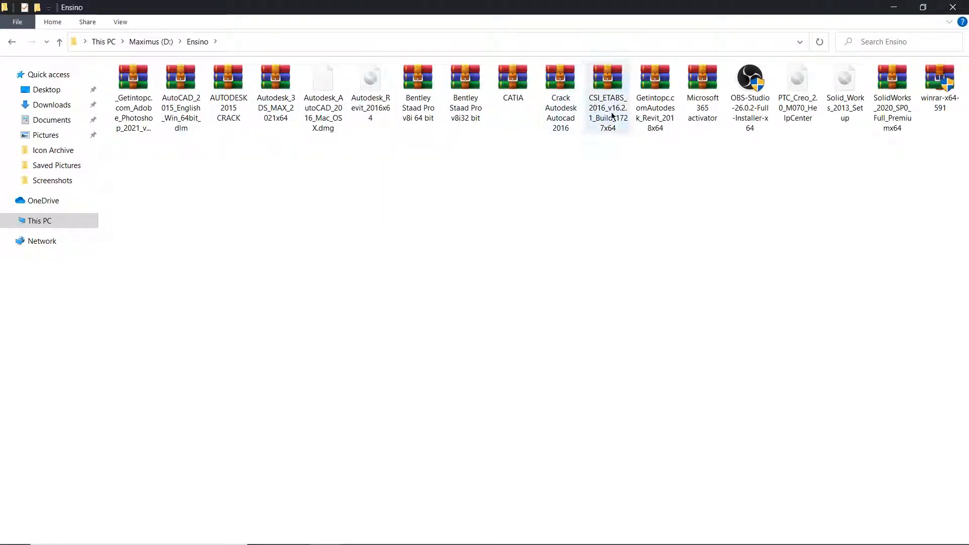
double_click(276, 107)
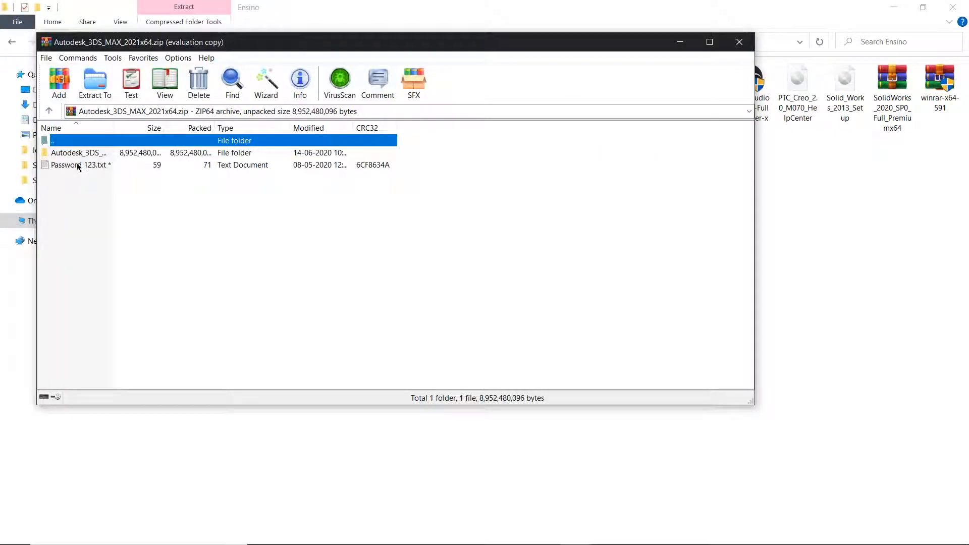
Dismiss the WinRAR reminder and open the archive's Read Me.txt, entering the archive password.
left_click(486, 176)
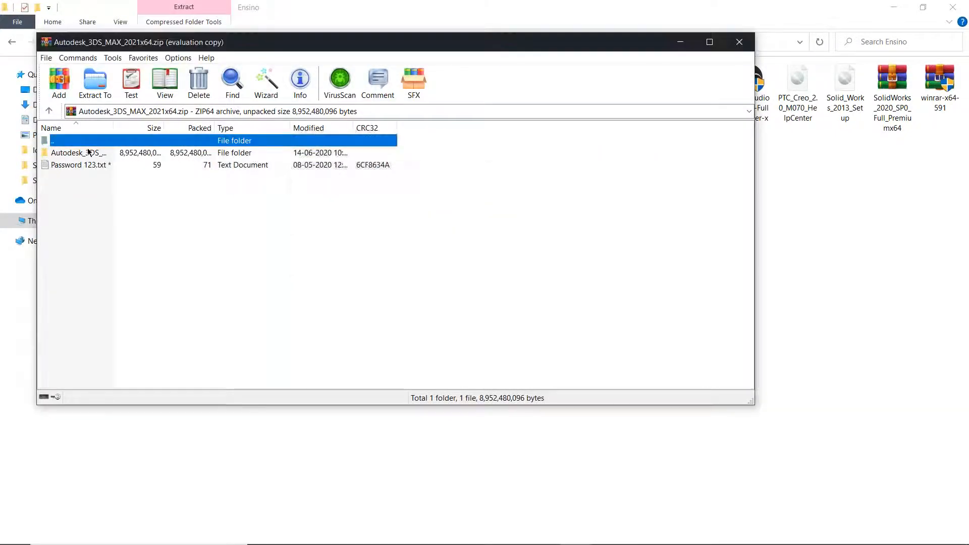
double_click(79, 153)
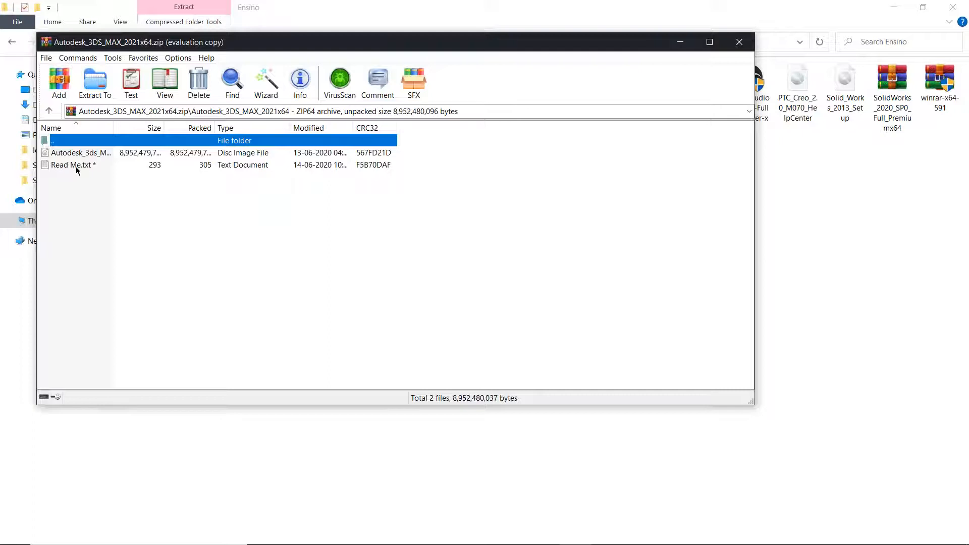
left_click(76, 167)
double_click(76, 167)
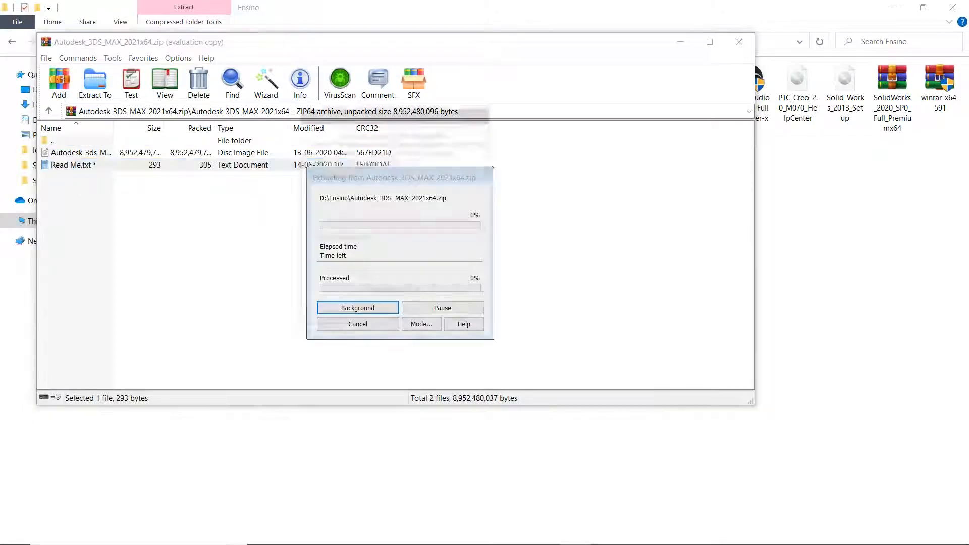
type("123")
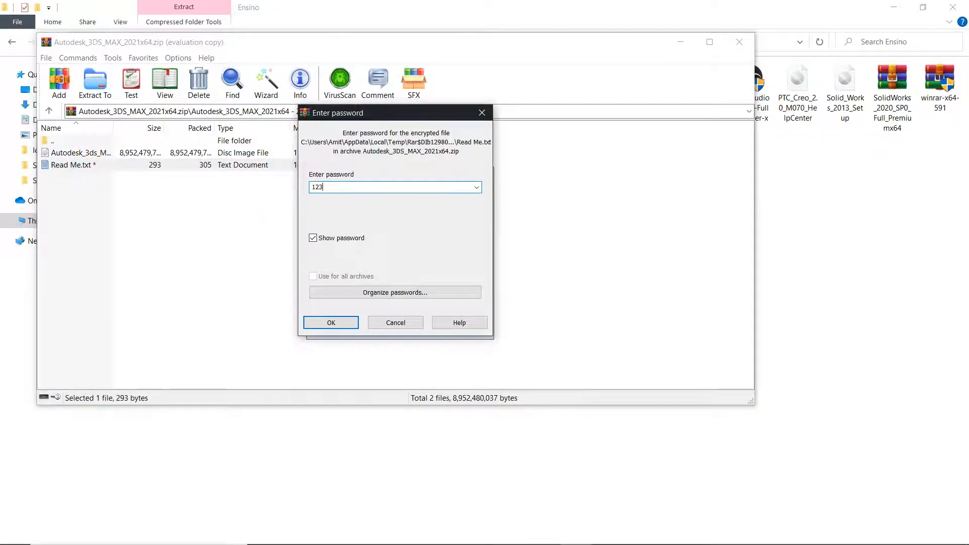
key("Return")
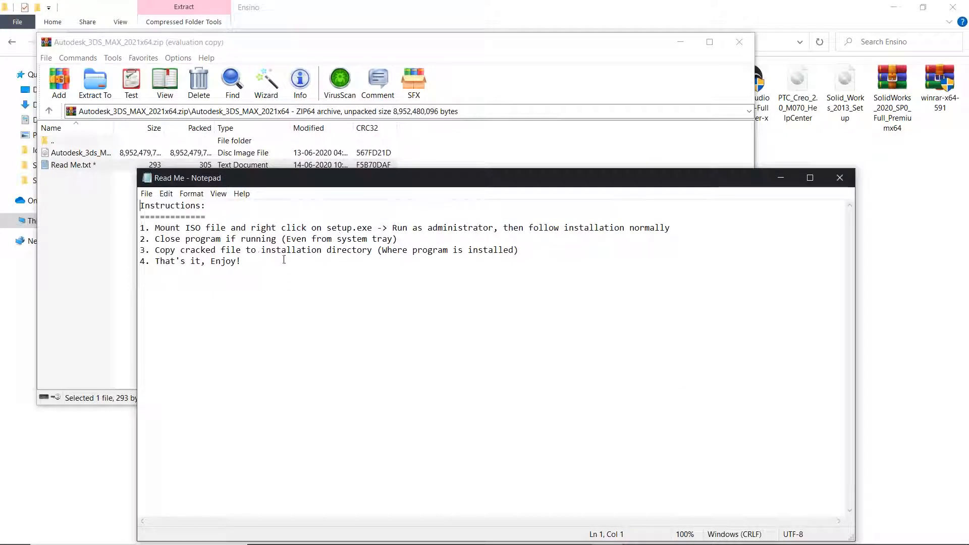
Highlight the four installation steps in Read Me.txt, then close Notepad.
left_click_drag(257, 266, 133, 228)
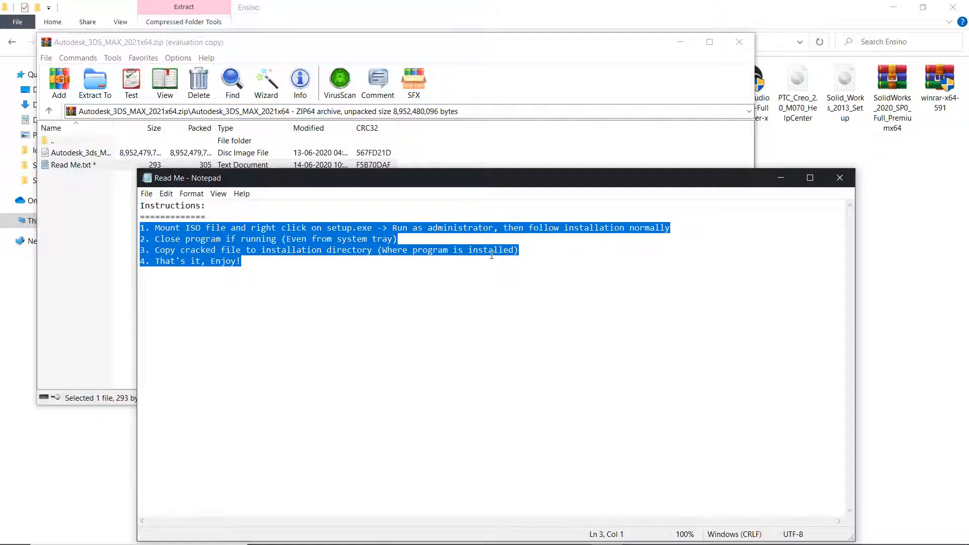
left_click_drag(608, 172, 409, 173)
left_click(639, 178)
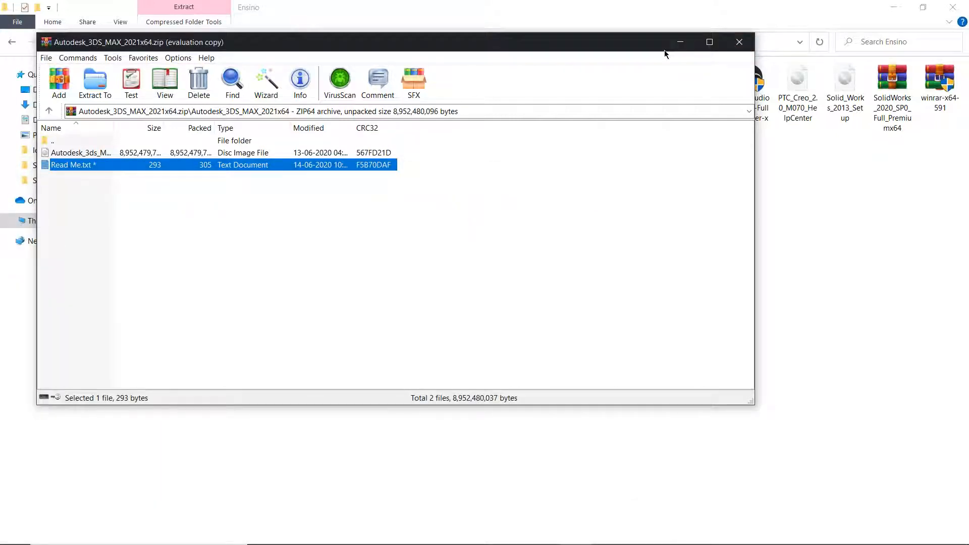
Close WinRAR and File Explorer and bring up the 3ds Max 2021 shortcut's context menu.
left_click_drag(580, 48, 524, 103)
left_click(680, 99)
left_click(954, 6)
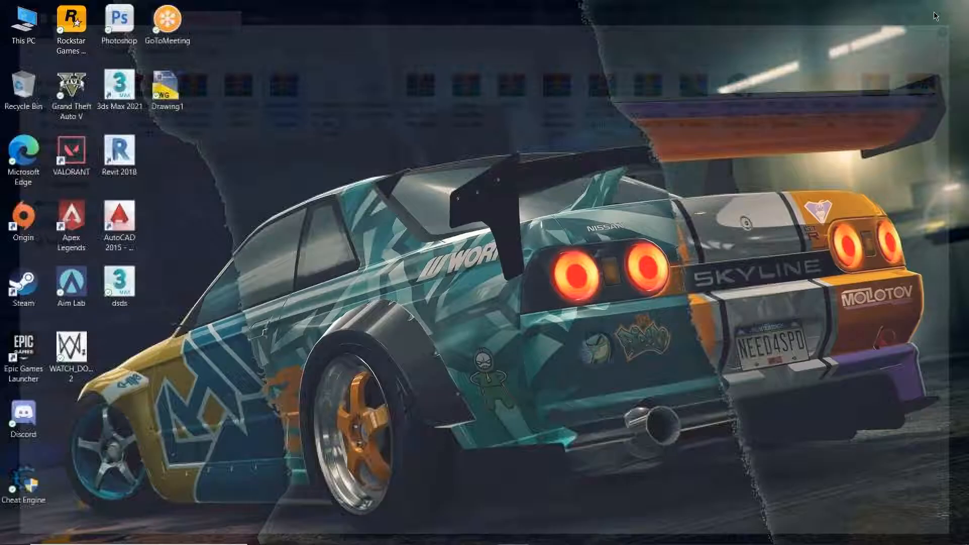
right_click(174, 199)
right_click(107, 153)
right_click(122, 93)
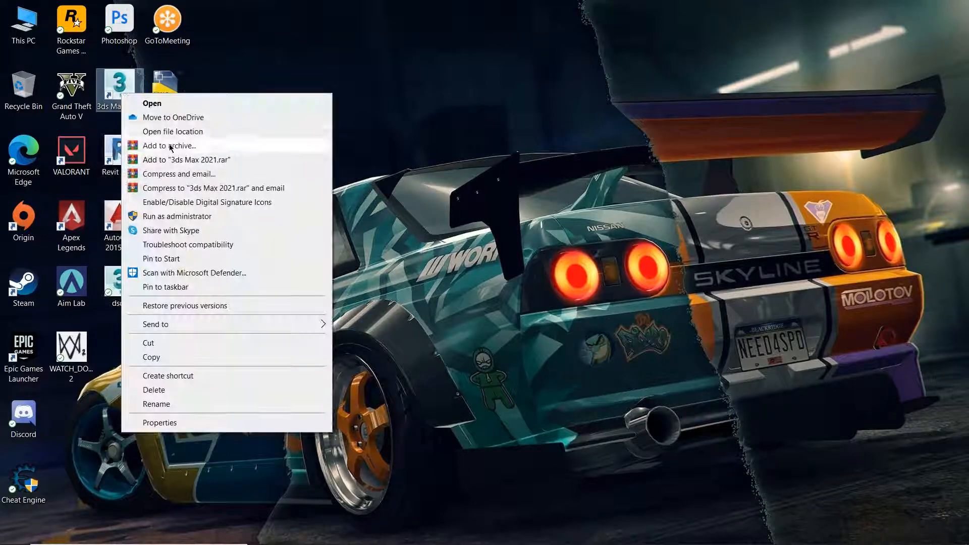
left_click(146, 132)
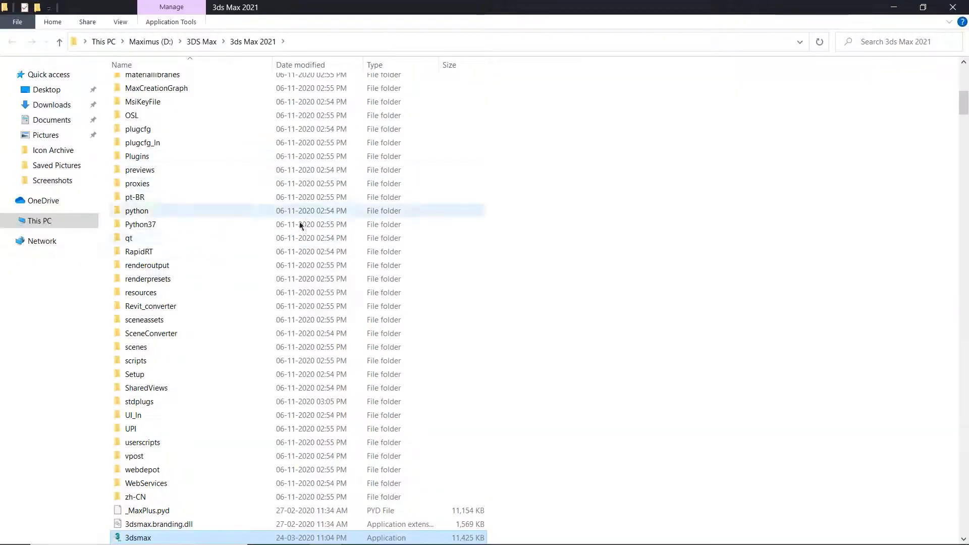
left_click(957, 5)
right_click(121, 90)
left_click(165, 127)
scroll(240, 353, "down", 6)
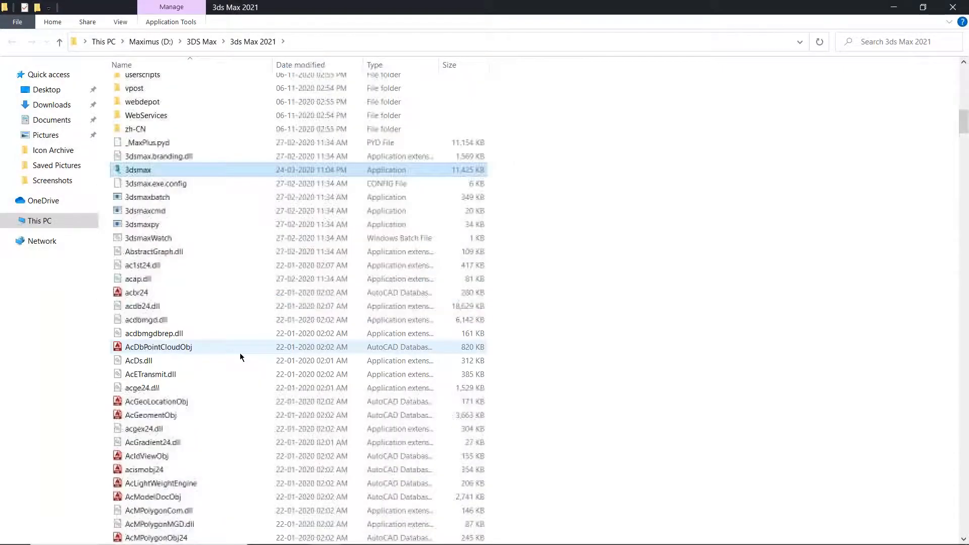
right_click(602, 216)
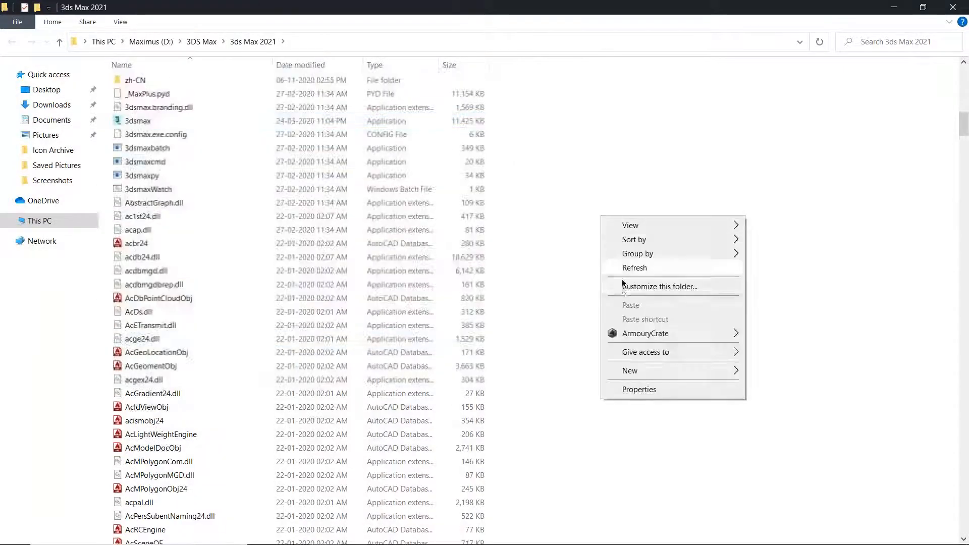
left_click(956, 3)
left_click(956, 3)
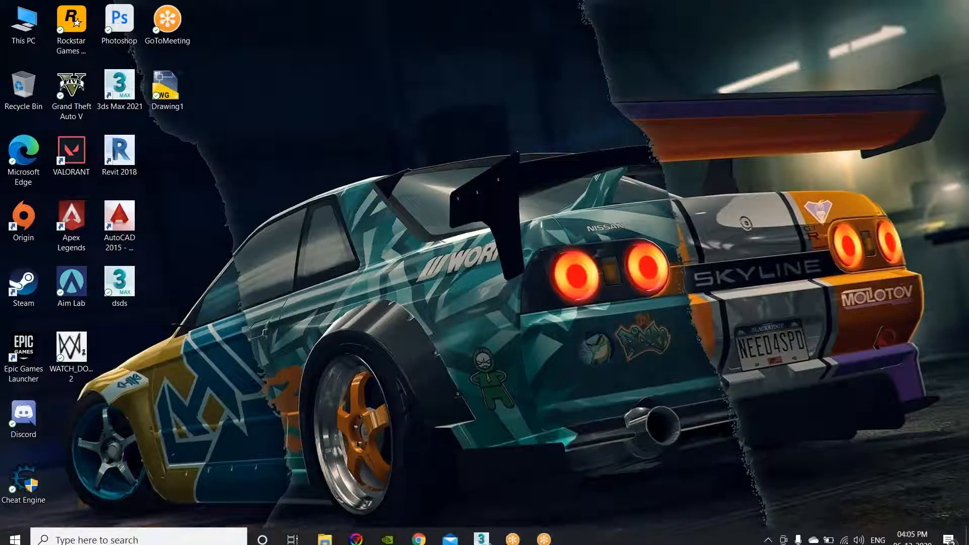
Restore the dsds.max 3ds Max 2021 window from the taskbar.
left_click(482, 531)
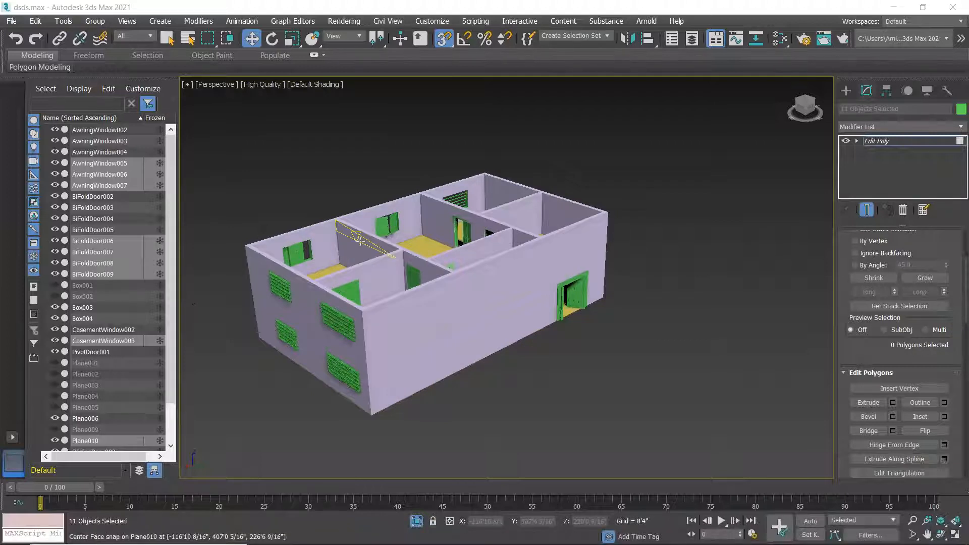
Show Standard Primitives in the Create panel, deselect all house objects and pan the house into view.
scroll(360, 241, "down", 2)
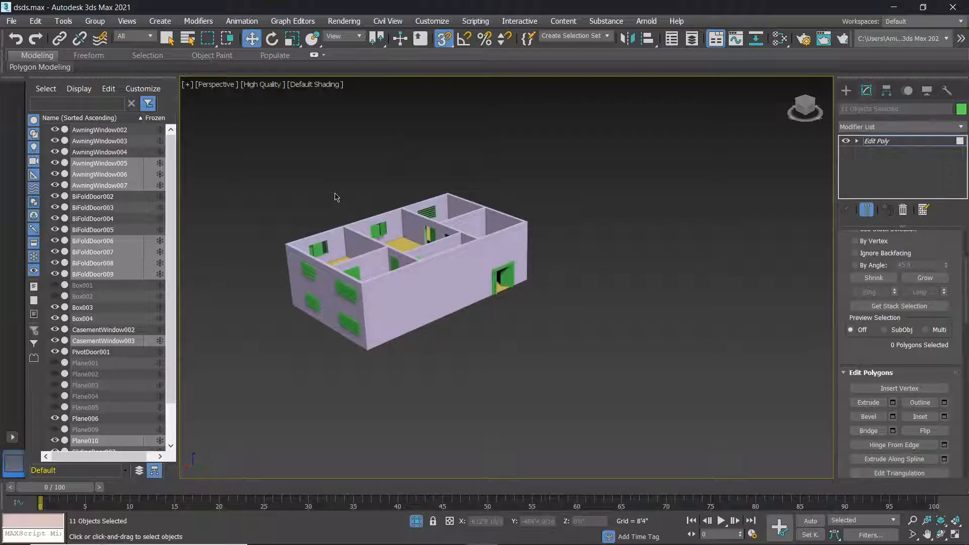
scroll(412, 282, "down", 5)
scroll(411, 283, "up", 5)
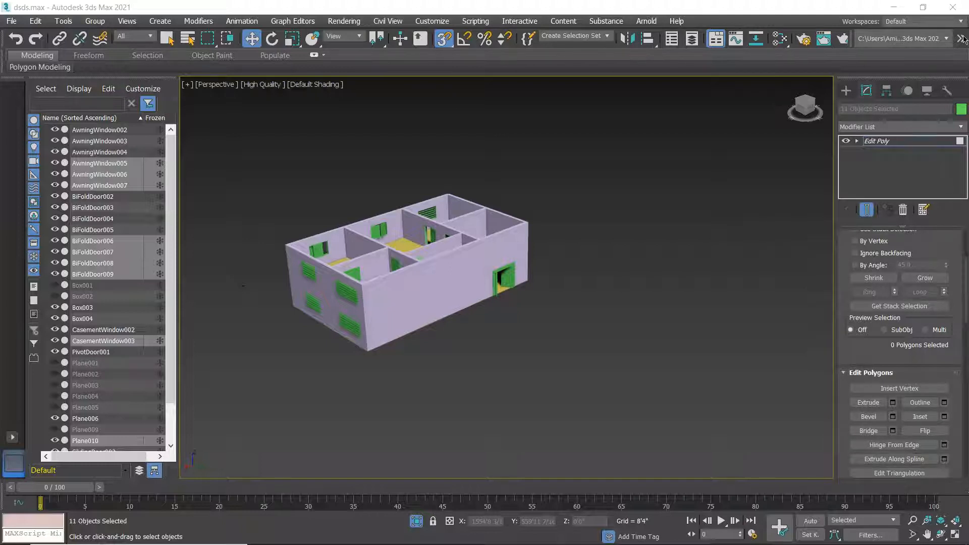
middle_click_drag(541, 327, 555, 282)
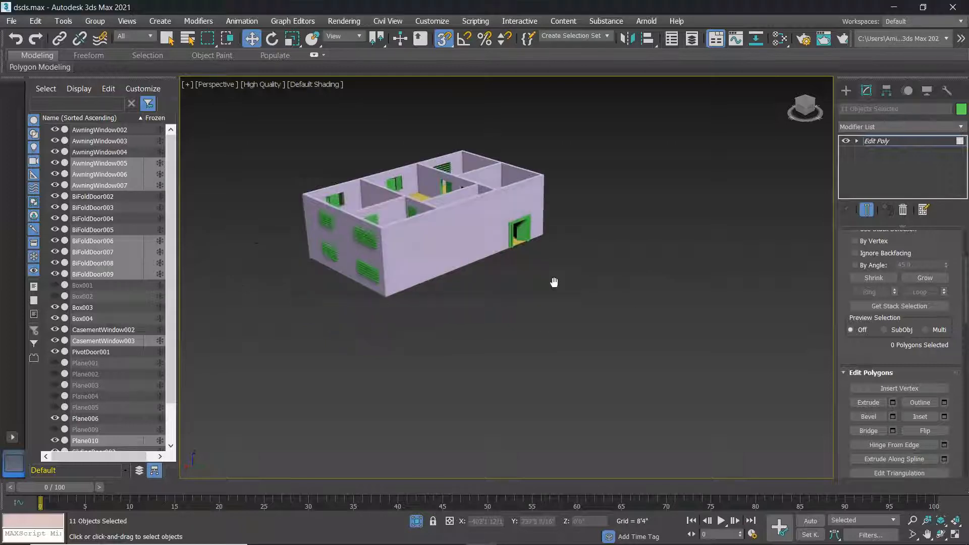
left_click(846, 91)
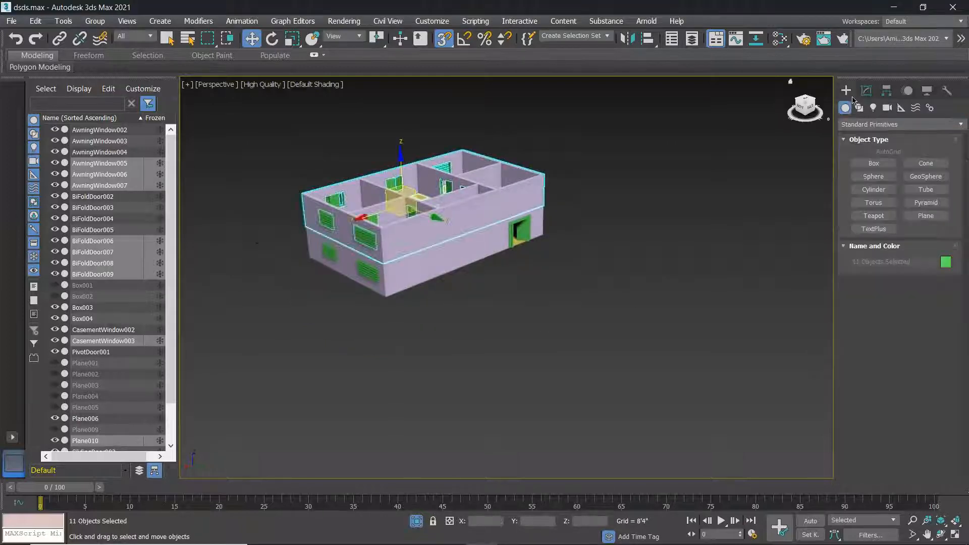
scroll(538, 207, "up", 5)
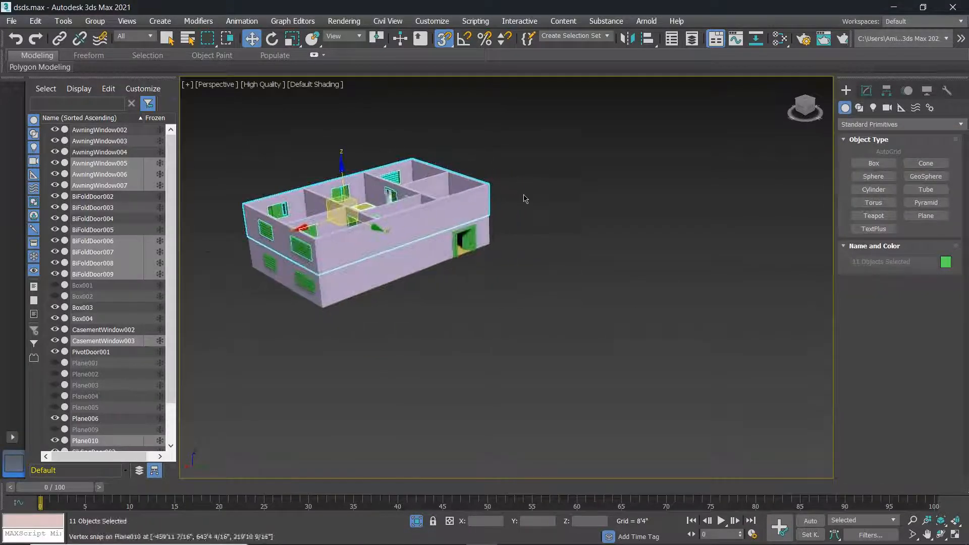
left_click(550, 210)
scroll(584, 217, "down", 5)
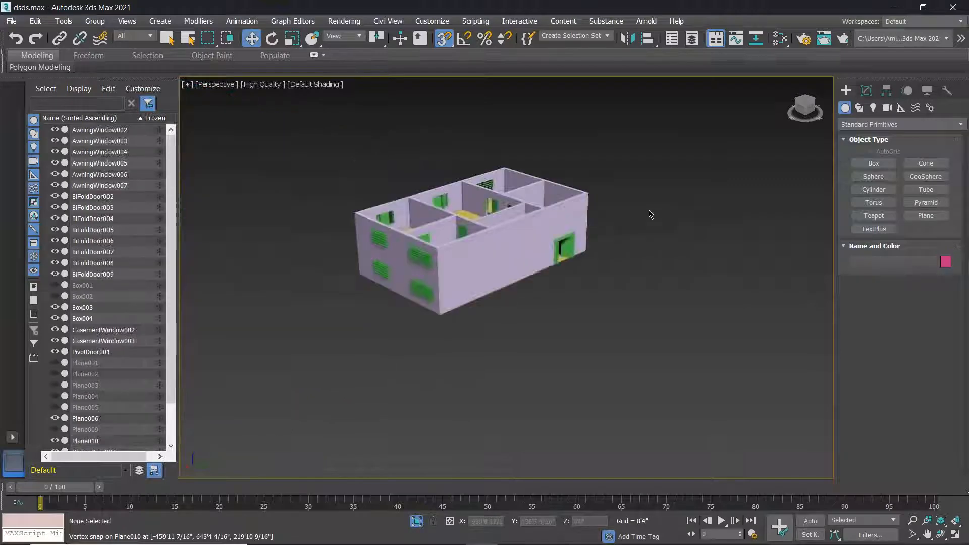
scroll(581, 221, "up", 4)
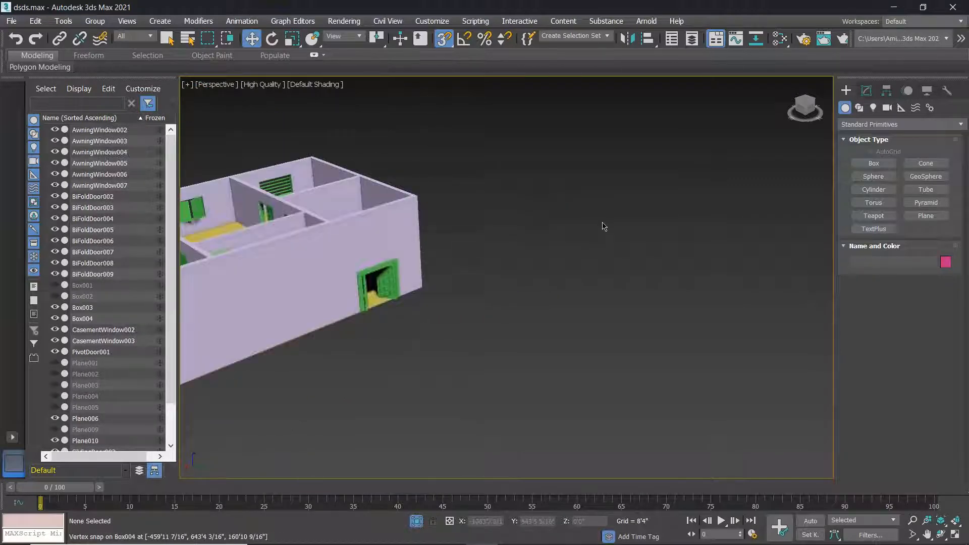
scroll(645, 218, "down", 4)
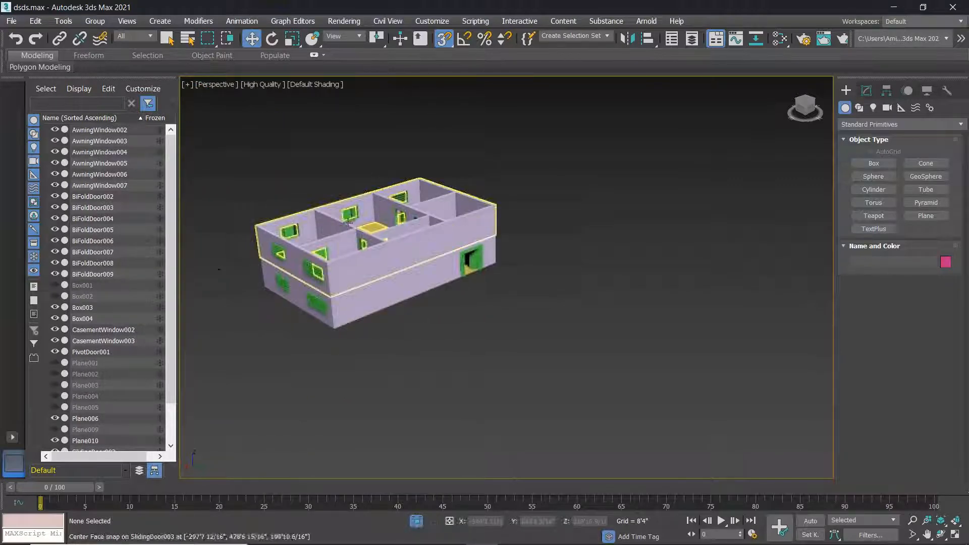
middle_click_drag(370, 212, 587, 212)
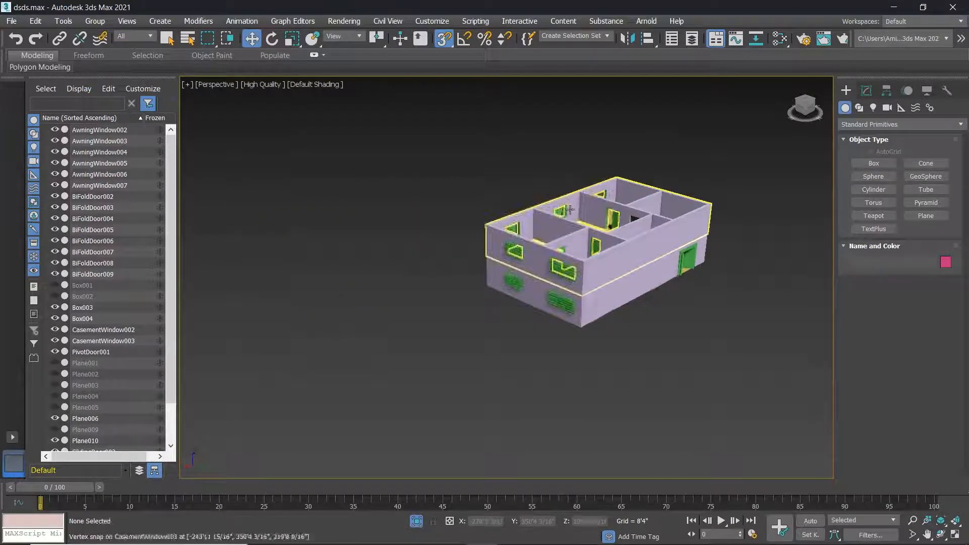
scroll(586, 212, "up", 4)
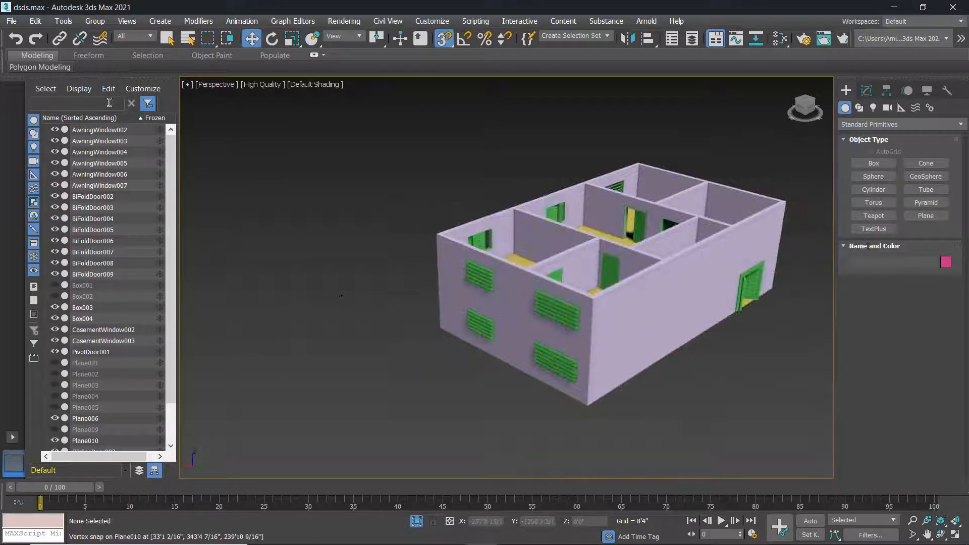
Switch to four viewports, with the top-left set to a Top view fitted to the plan.
key("alt+w")
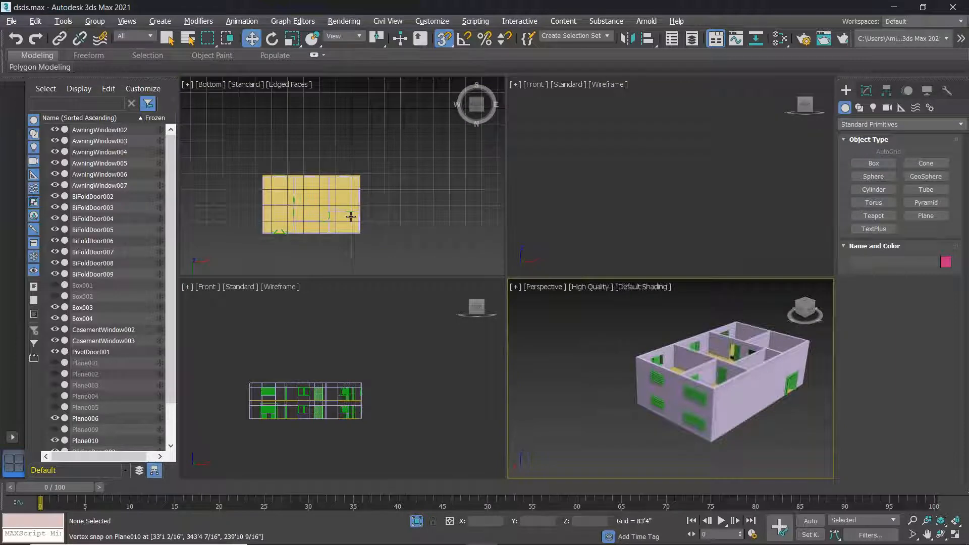
left_click(209, 84)
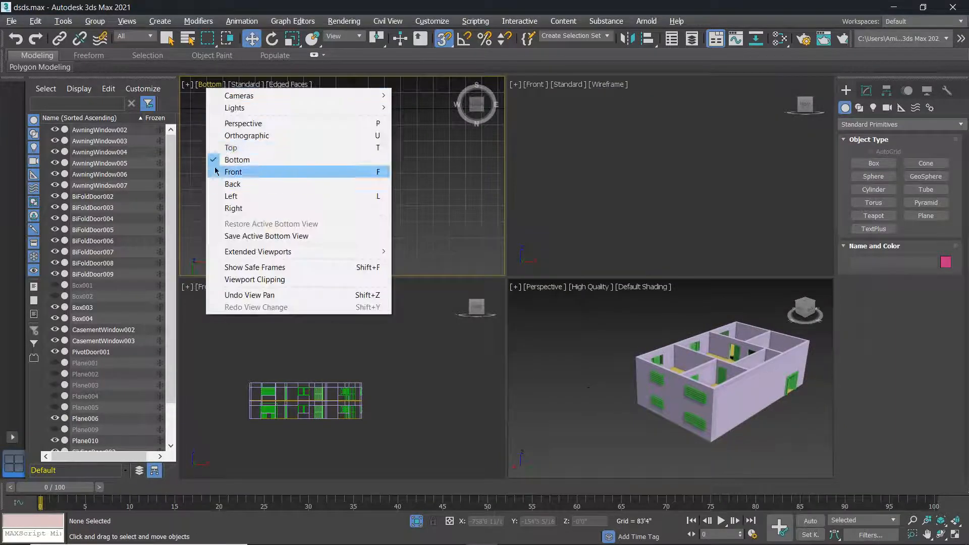
left_click(303, 148)
key("z")
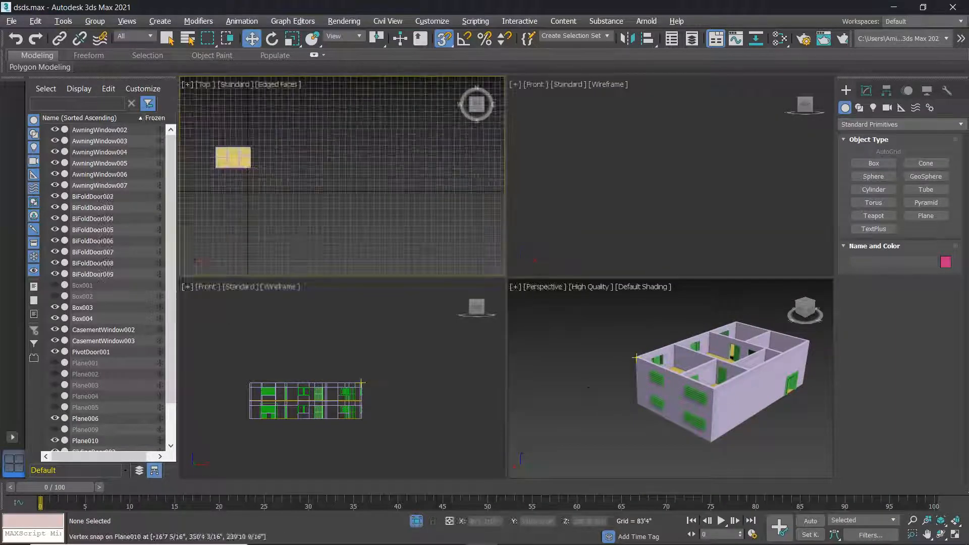
Draw the flat Box005 slab, 8'4" thick, covering the whole house footprint.
left_click(874, 163)
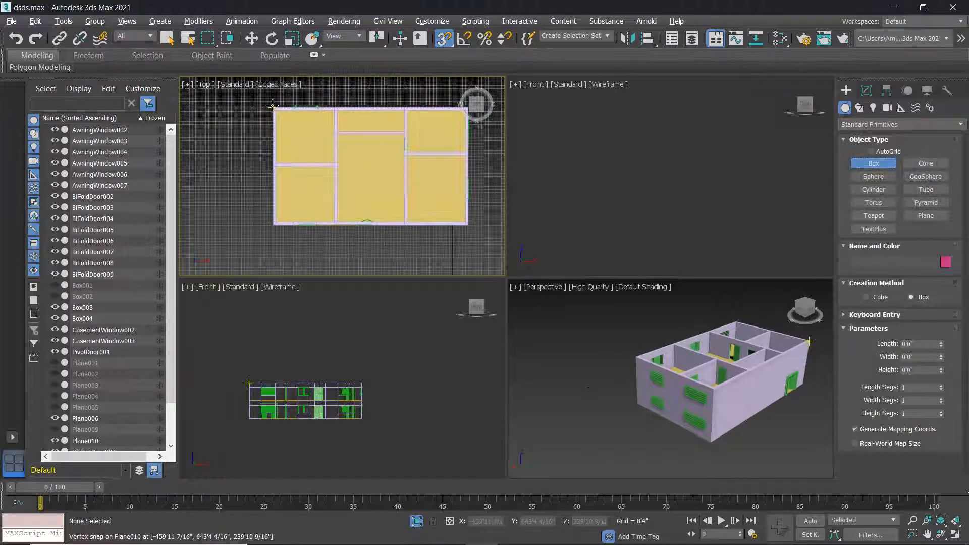
left_click_drag(279, 110, 470, 225)
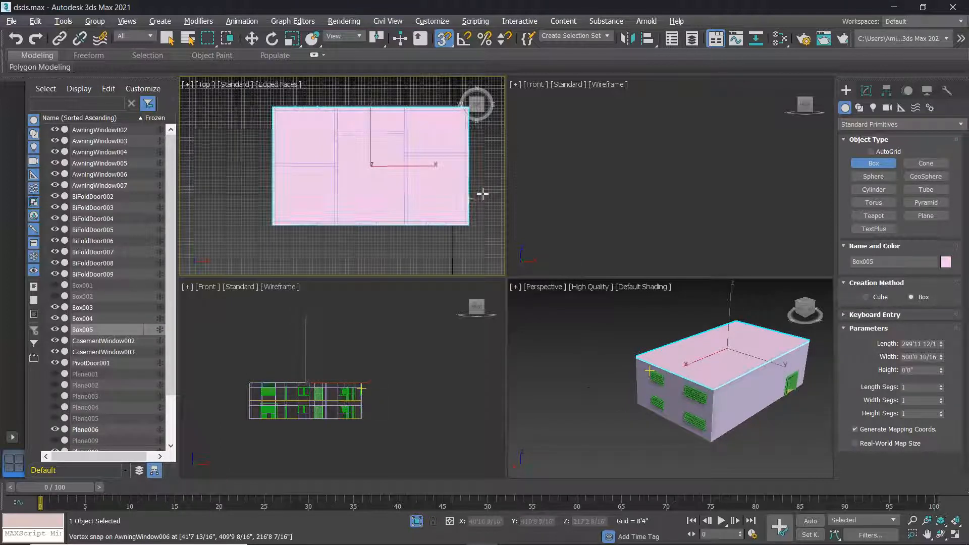
scroll(656, 348, "up", 5)
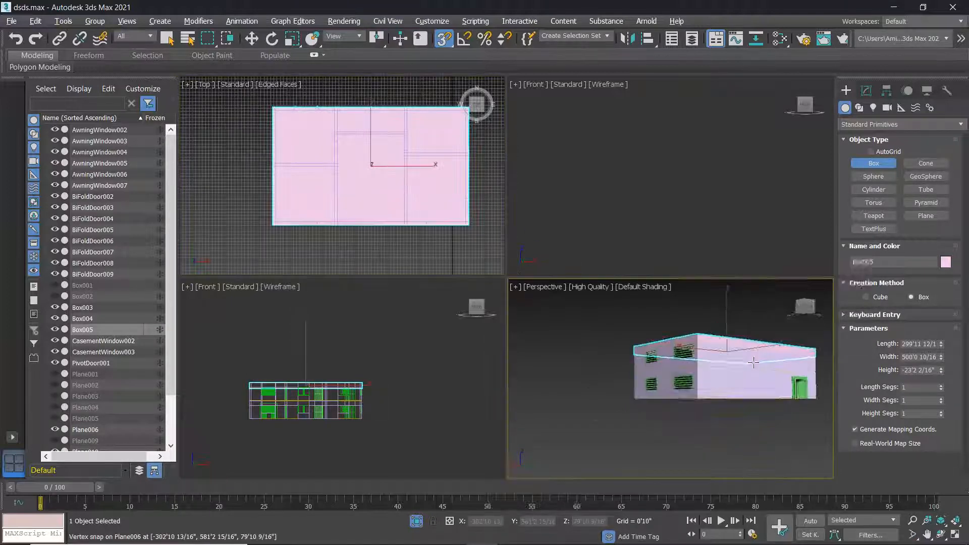
right_click(471, 226)
left_click_drag(273, 107, 467, 226)
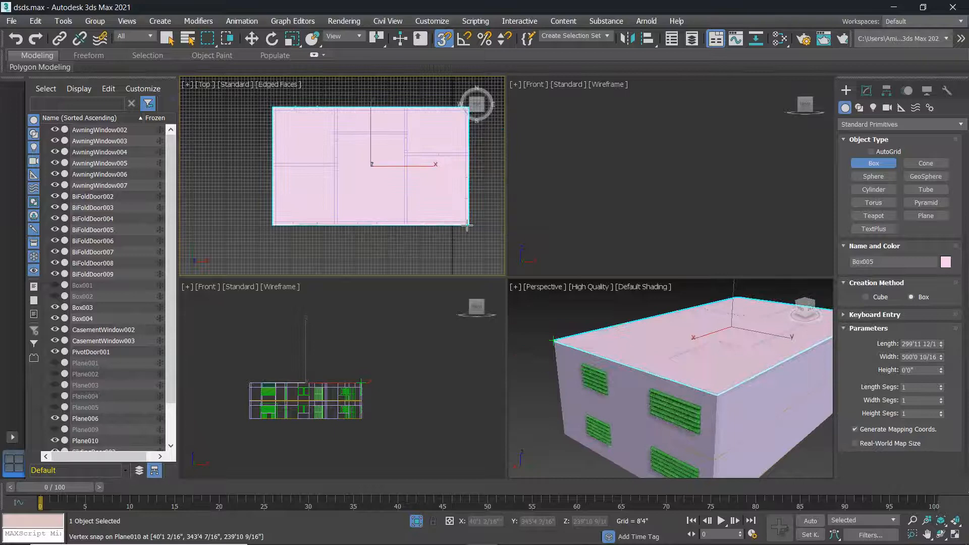
left_click(482, 249)
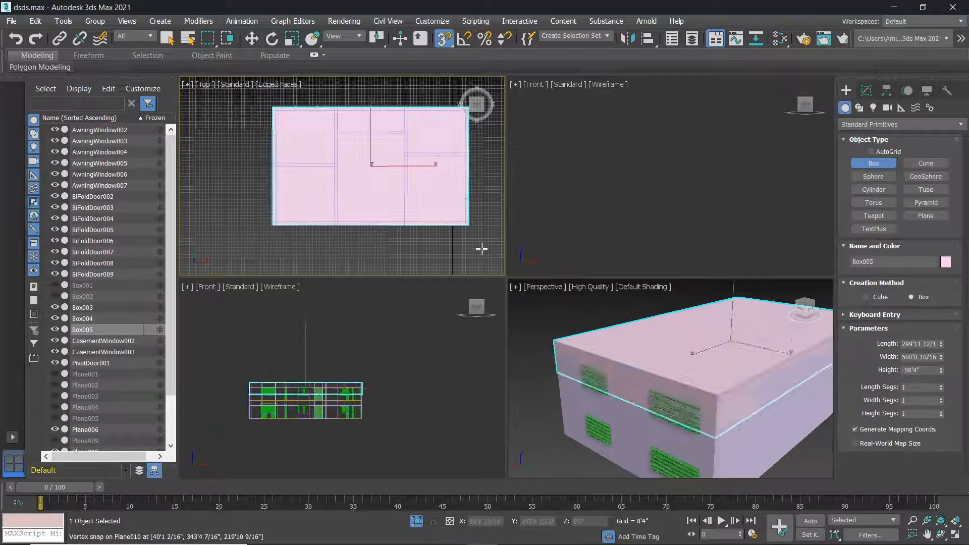
Maximize the Perspective viewport and orbit around the capped building.
left_click(489, 223)
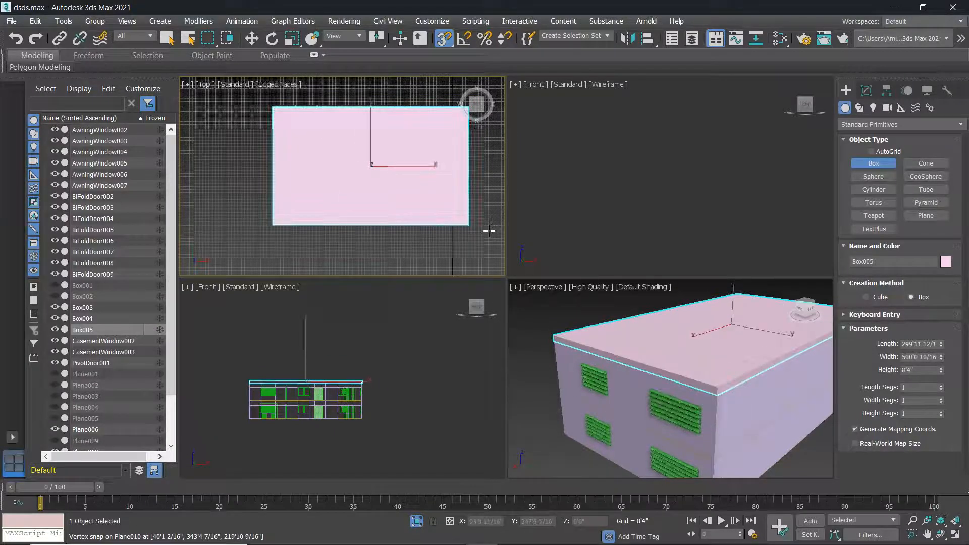
right_click(622, 342)
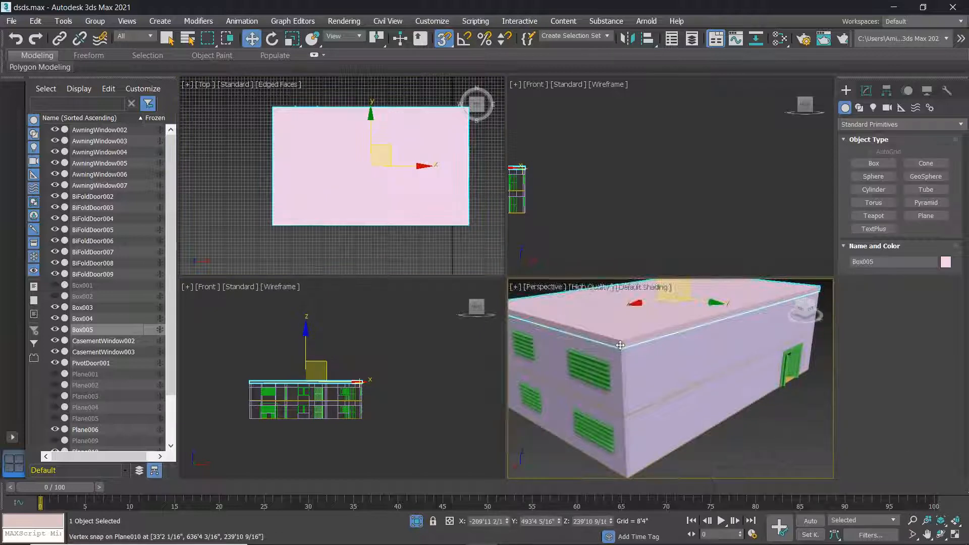
key("alt+e")
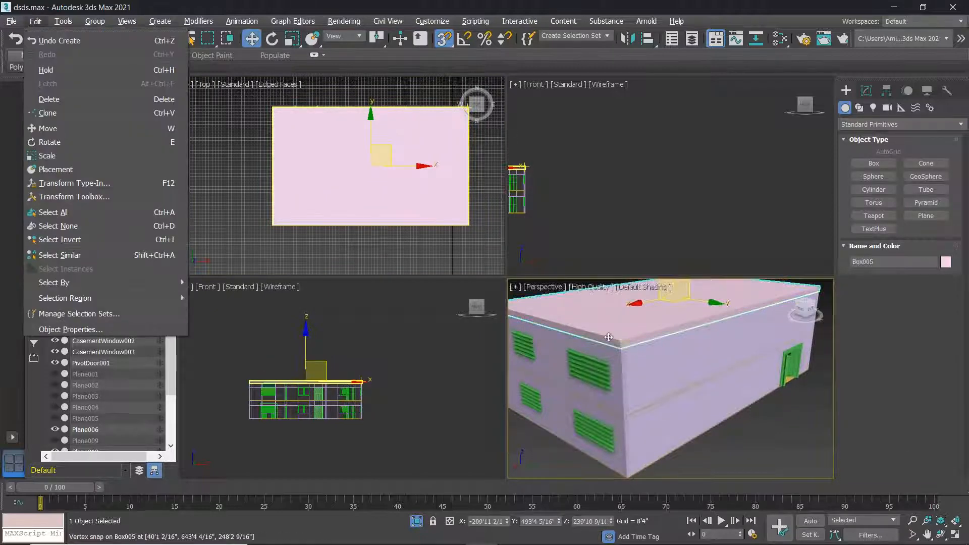
key("Escape")
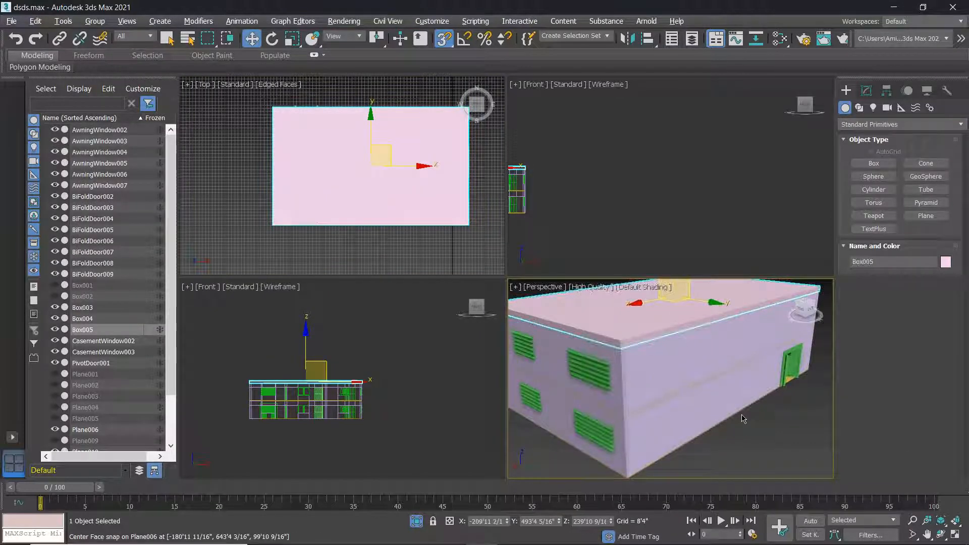
key("alt+w")
scroll(502, 242, "down", 5)
middle_click_drag(479, 260, 461, 251, "alt")
Try converting the Box005 roof slab to an editable mesh from its quad menu.
scroll(440, 290, "up", 3)
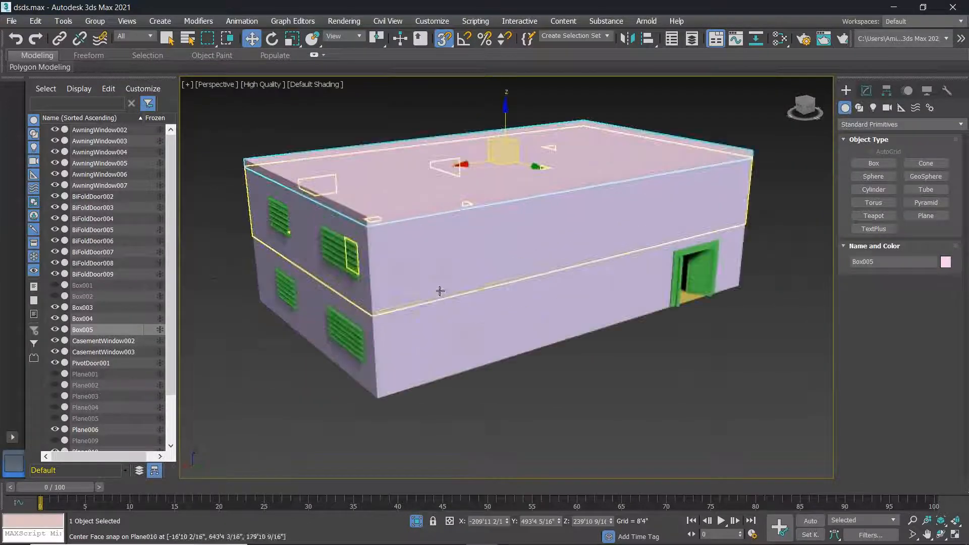
scroll(440, 291, "up", 3)
scroll(428, 302, "down", 6)
scroll(443, 277, "up", 2)
scroll(438, 238, "up", 2)
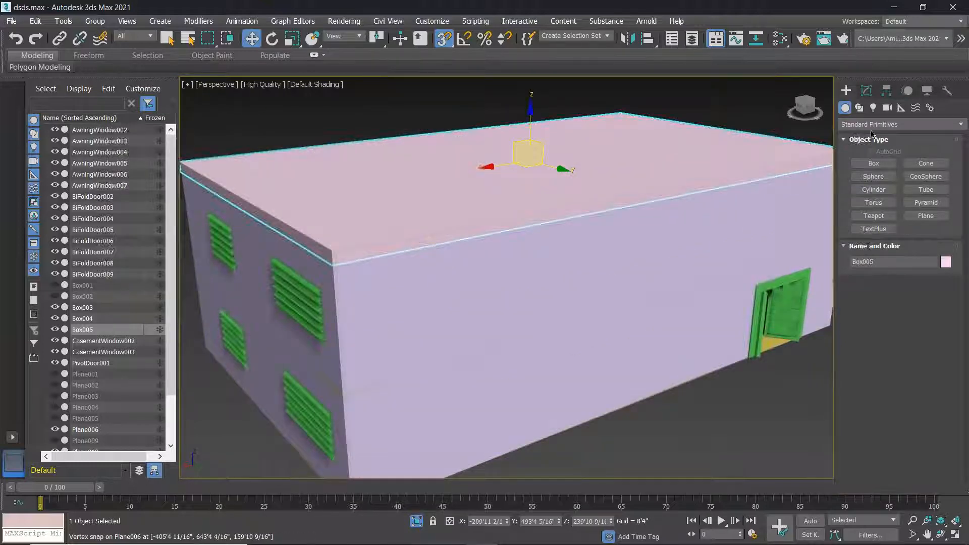
right_click(606, 196)
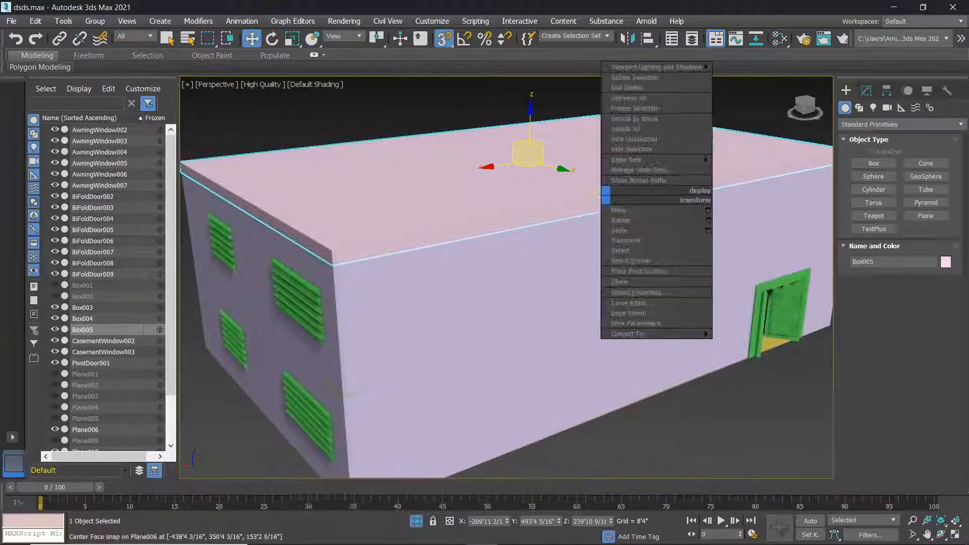
mouse_move(663, 337)
left_click(768, 336)
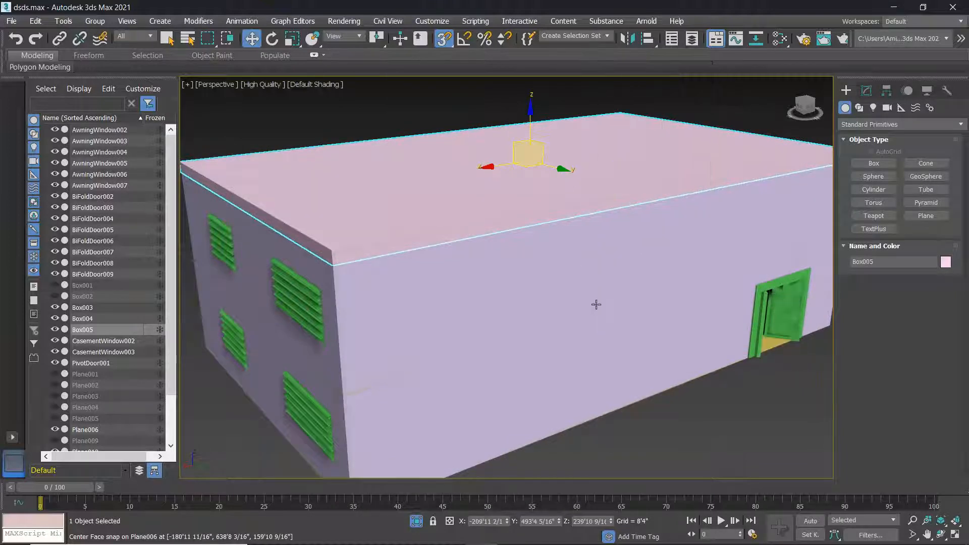
scroll(595, 303, "down", 3)
middle_click_drag(565, 255, 648, 246, "alt")
Open the Modify panel with the Box005 roof slab selected.
left_click(783, 229)
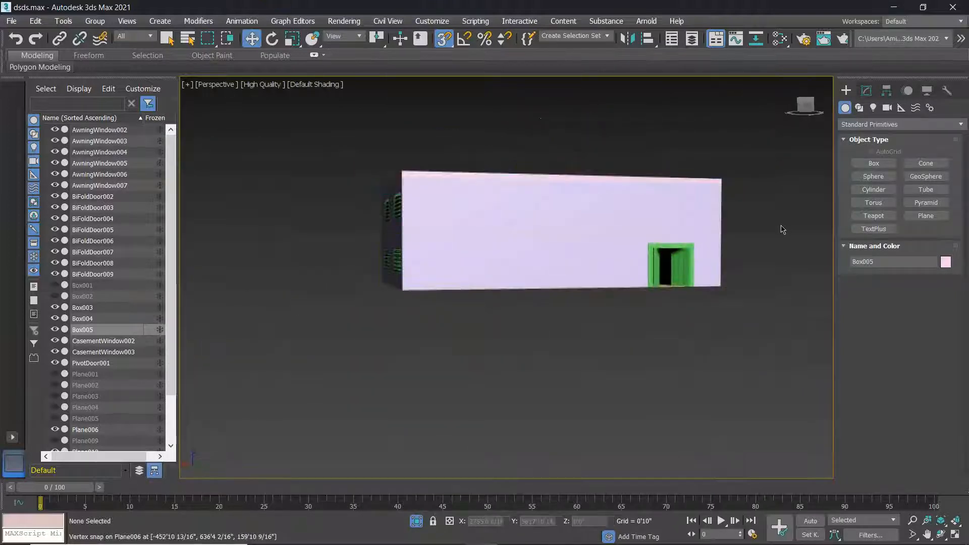
middle_click_drag(537, 195, 555, 252)
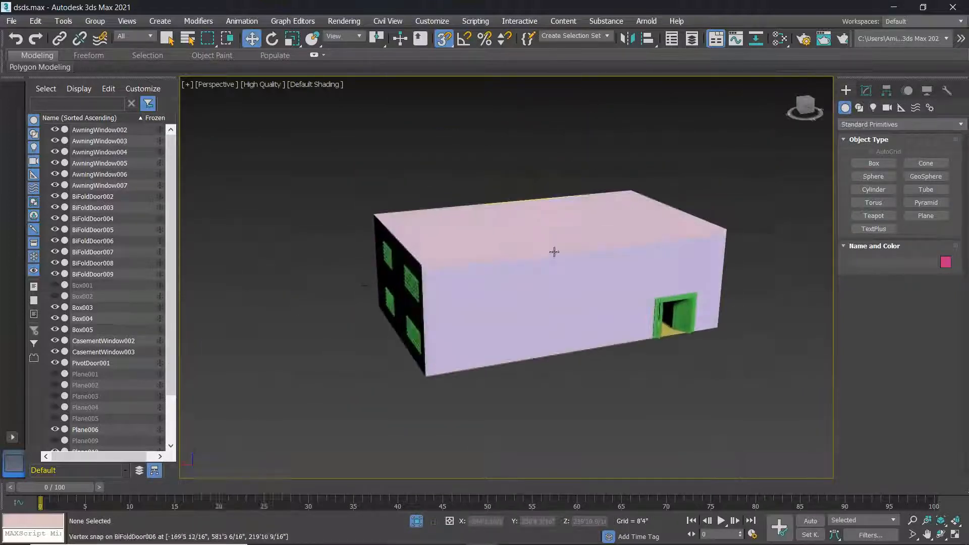
left_click(626, 246)
left_click(802, 173)
left_click(865, 93)
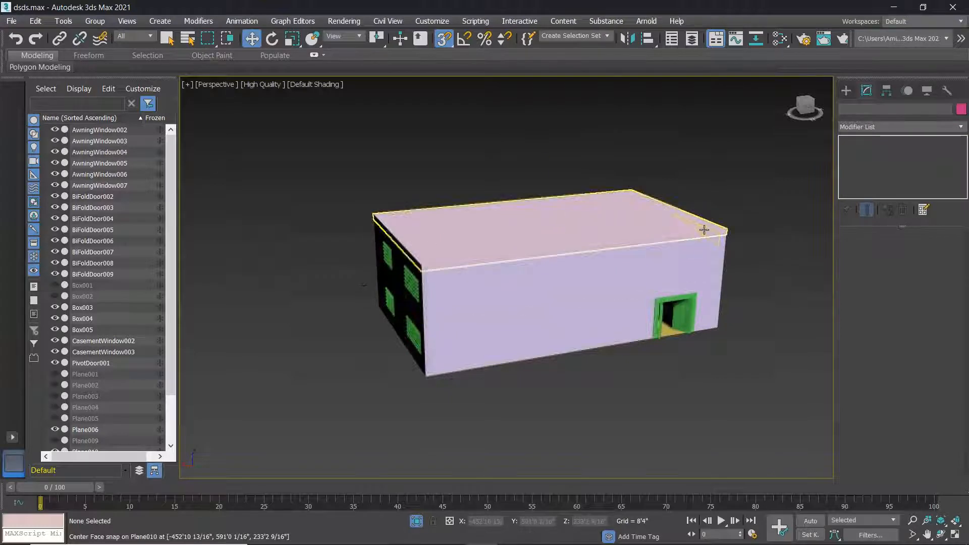
left_click(704, 229)
Add an Edit Poly modifier to Box005 and enter Polygon mode.
left_click(889, 127)
scroll(879, 384, "down", 5)
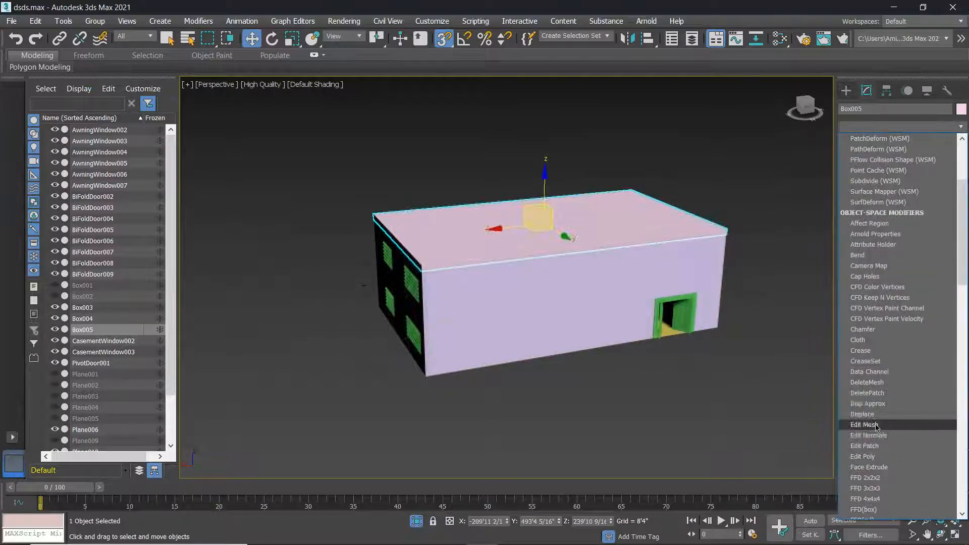
left_click(878, 458)
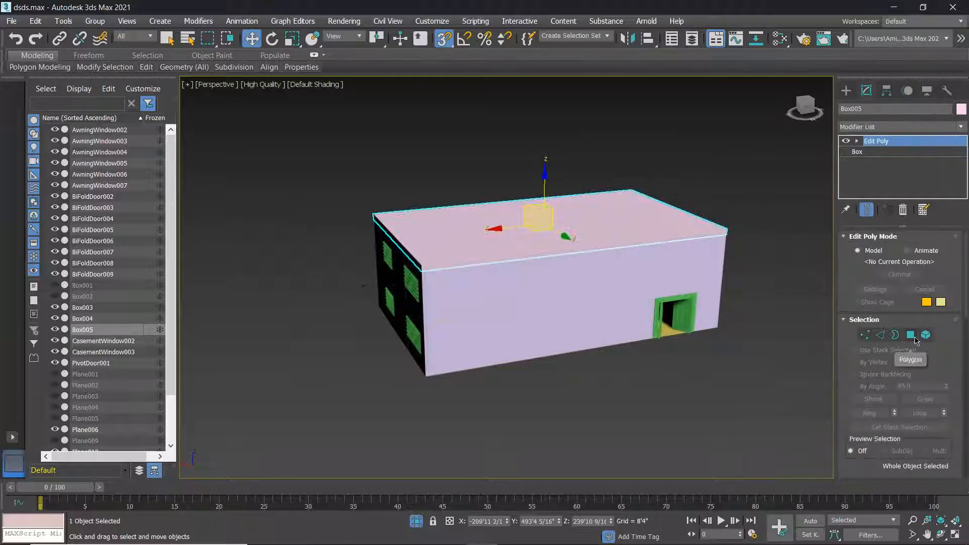
left_click(911, 335)
With snapping off, extrude the roof's side edge strip outward by 30'0".
scroll(579, 250, "up", 5)
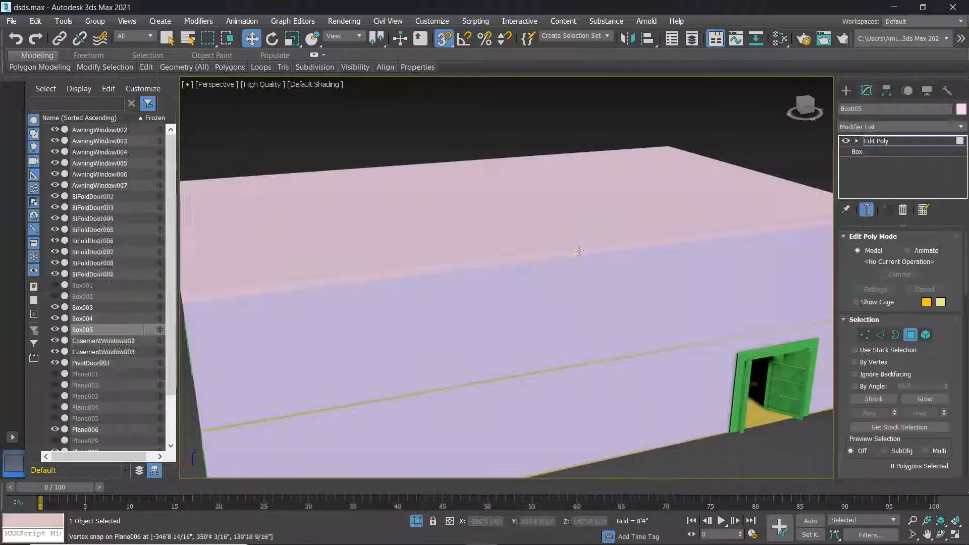
key("s")
scroll(520, 242, "up", 3)
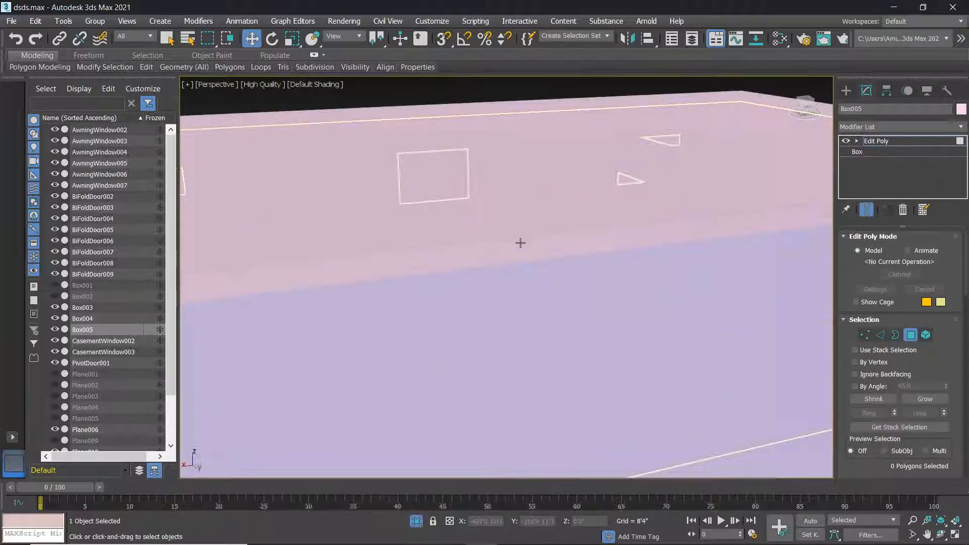
left_click(520, 243)
scroll(574, 253, "down", 5)
middle_click_drag(689, 331, 638, 260)
scroll(884, 422, "down", 3)
scroll(884, 422, "down", 2)
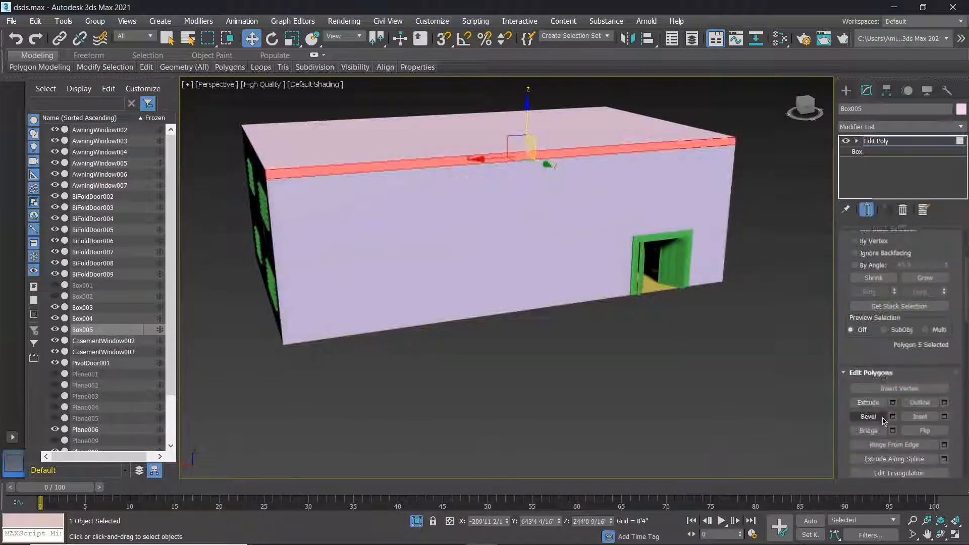
left_click(893, 403)
left_click_drag(514, 301, 509, 206)
middle_click_drag(392, 327, 500, 298, "alt")
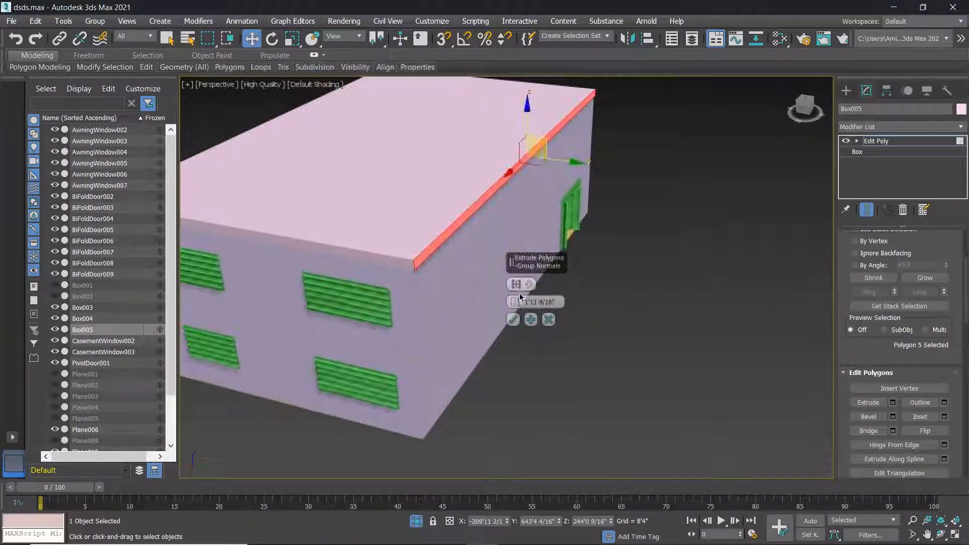
left_click_drag(516, 302, 968, 492)
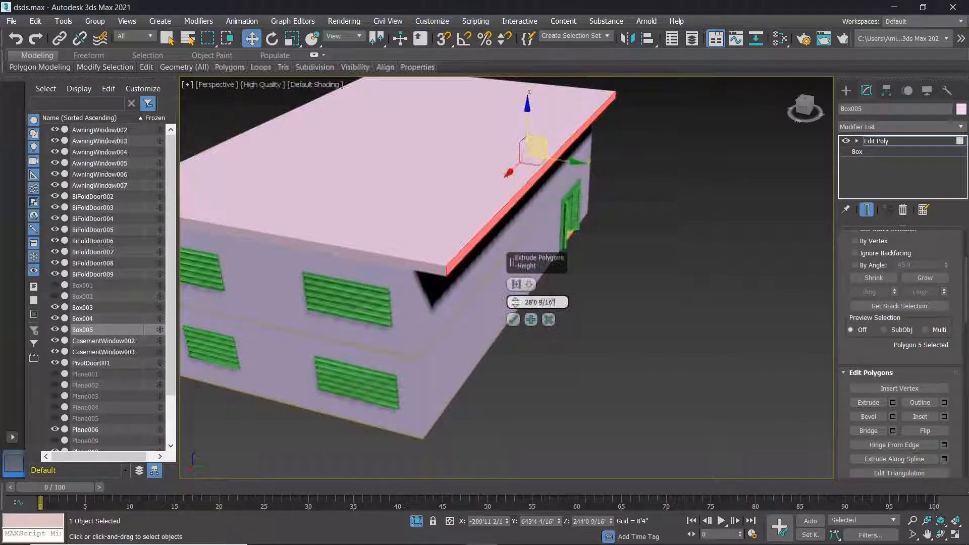
type("30")
key("Return")
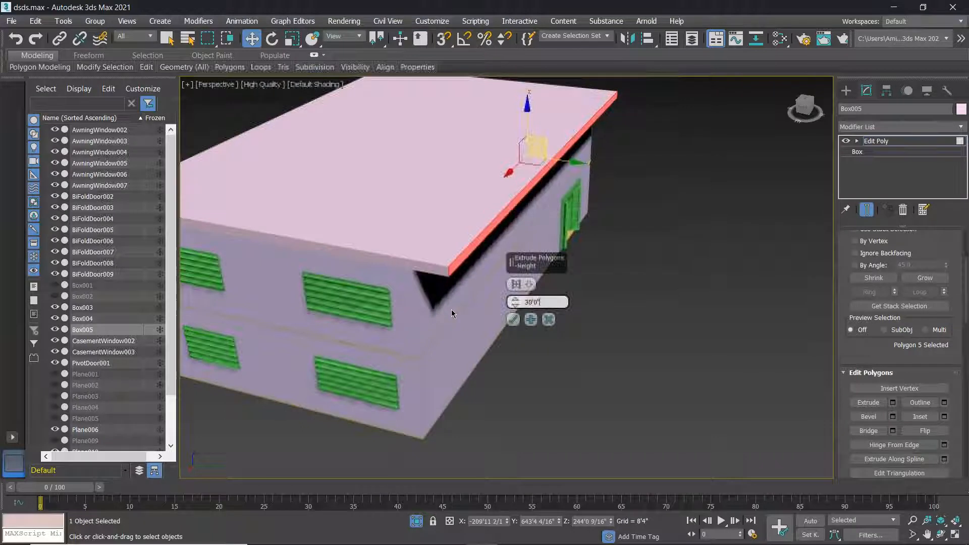
left_click(513, 320)
Extrude the front roof edge and corner polygons by 30'0", then select the front rim polygon.
middle_click_drag(559, 336, 471, 286, "alt")
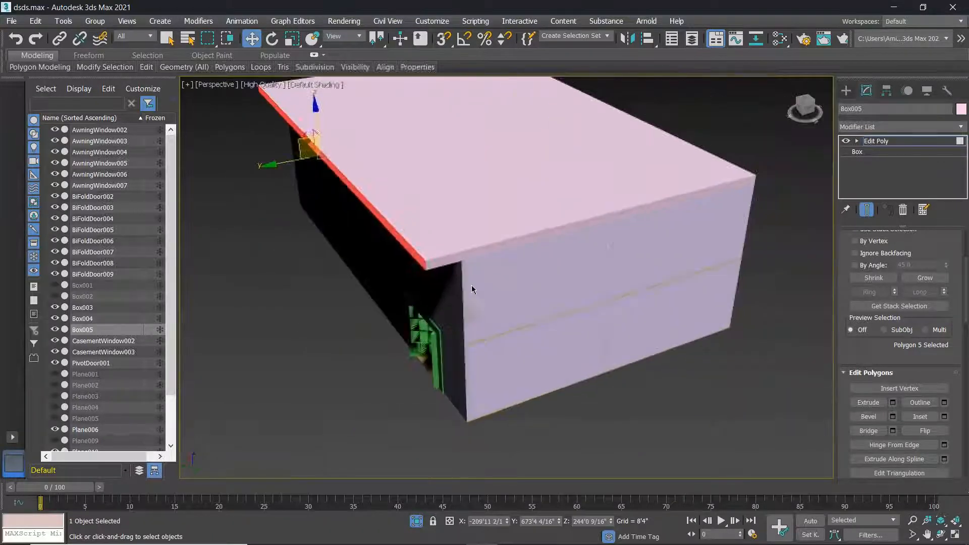
left_click(518, 238)
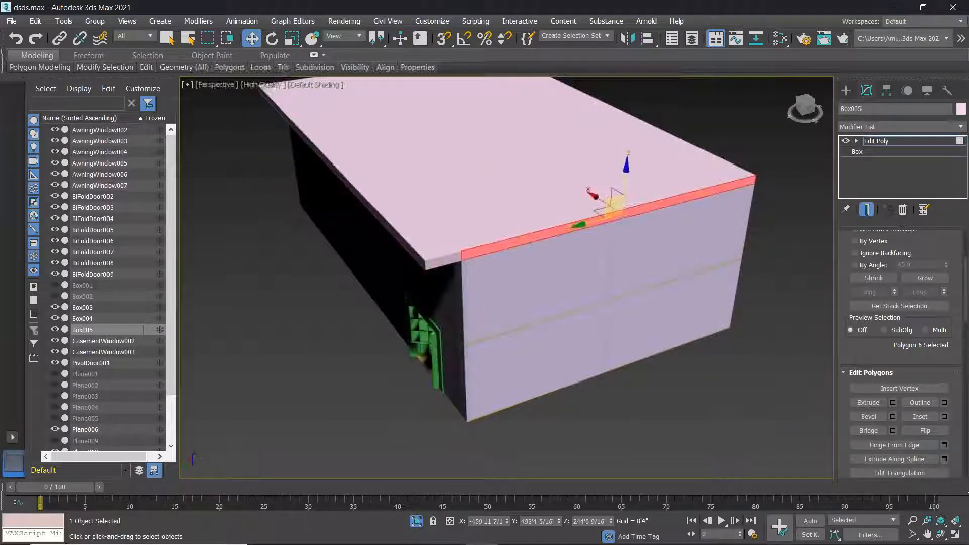
left_click(445, 259, "ctrl")
left_click(893, 403)
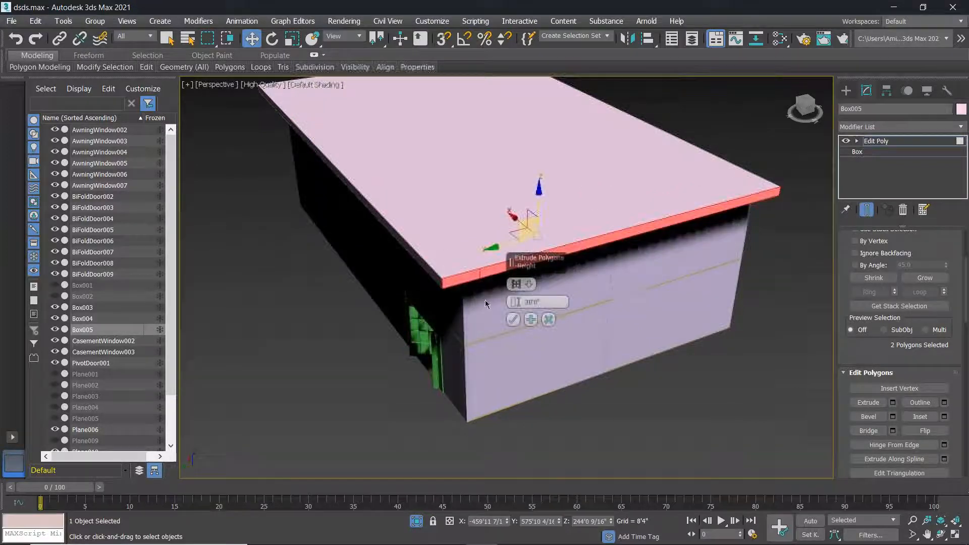
left_click(513, 320)
middle_click_drag(616, 344, 472, 286, "alt")
left_click(440, 293)
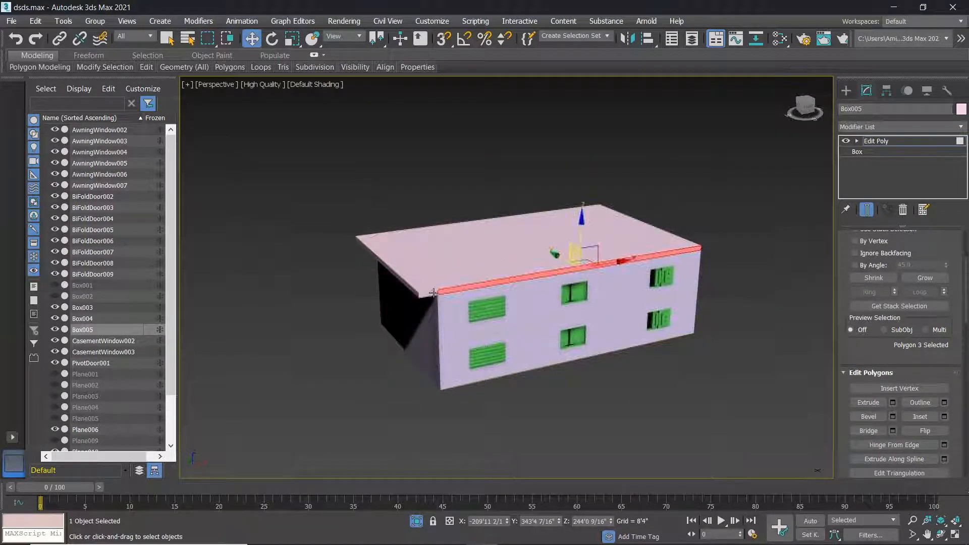
scroll(434, 293, "up", 4)
Add the second rim polygon to the selection and extrude the rim polygons outward.
scroll(445, 291, "up", 2)
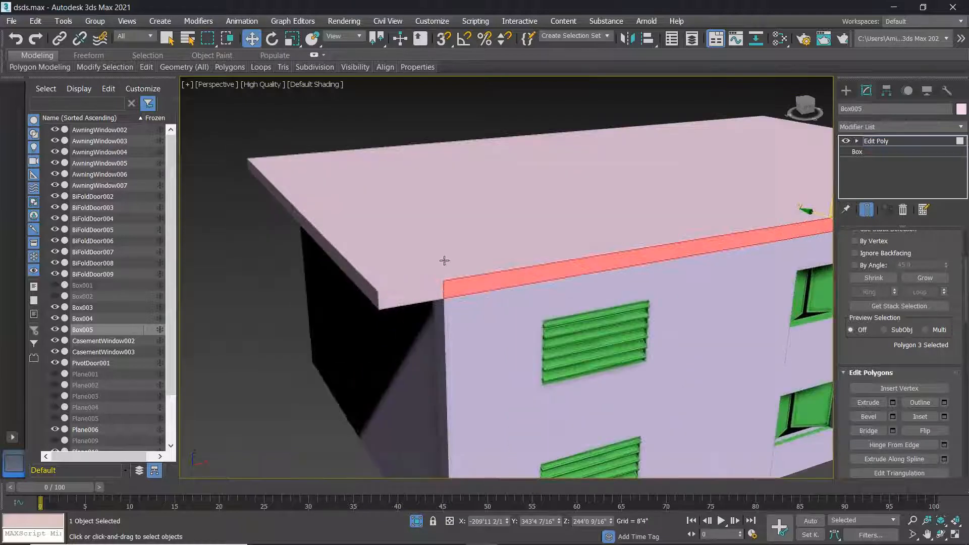
left_click(422, 299, "ctrl")
scroll(421, 299, "down", 3)
middle_click_drag(421, 299, 304, 321)
middle_click_drag(703, 270, 485, 337)
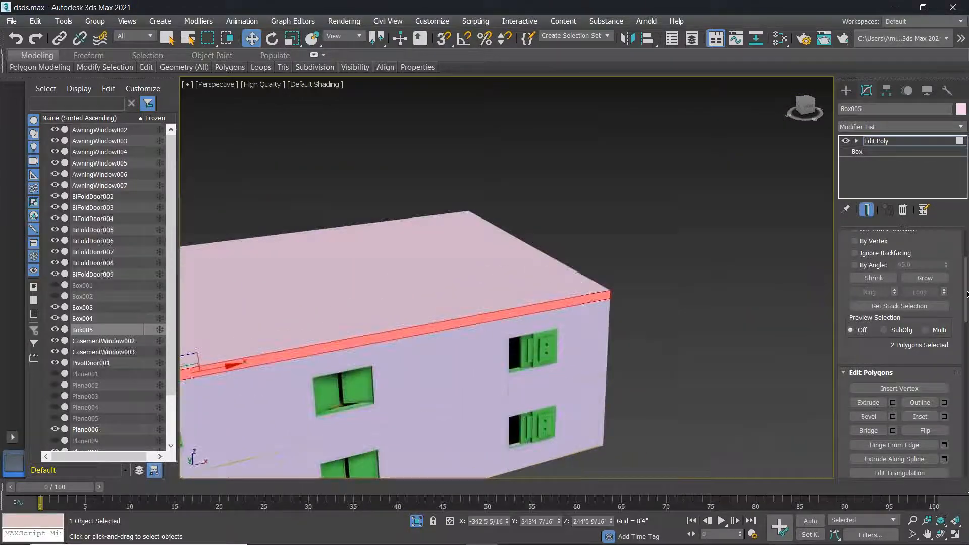
left_click(894, 404)
left_click(513, 319)
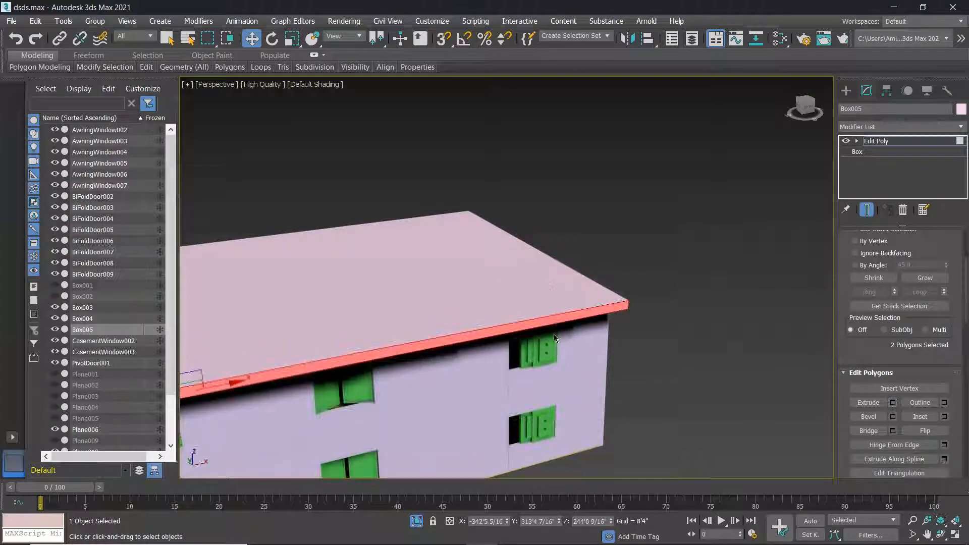
Extrude the front roof-edge strip and its two end polygons outward into eaves.
middle_click_drag(659, 355, 574, 265, "alt")
scroll(623, 347, "down", 5)
scroll(553, 346, "up", 5)
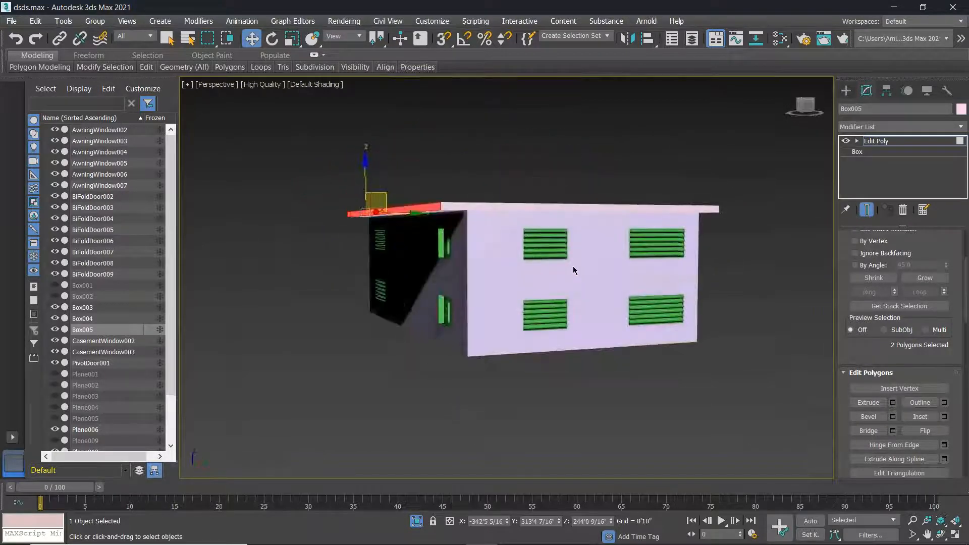
left_click(586, 208)
left_click(456, 206, "ctrl")
left_click(711, 209, "ctrl")
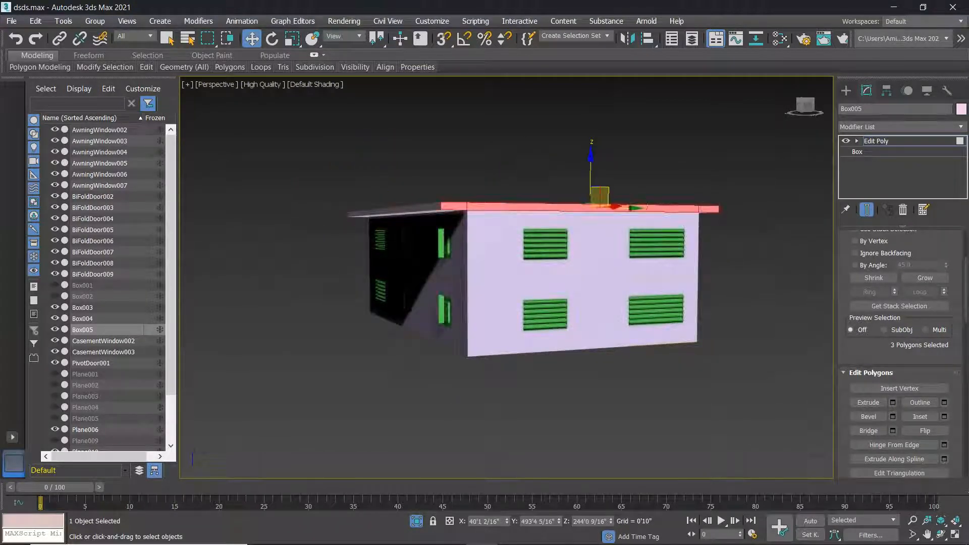
left_click(893, 403)
left_click(513, 319)
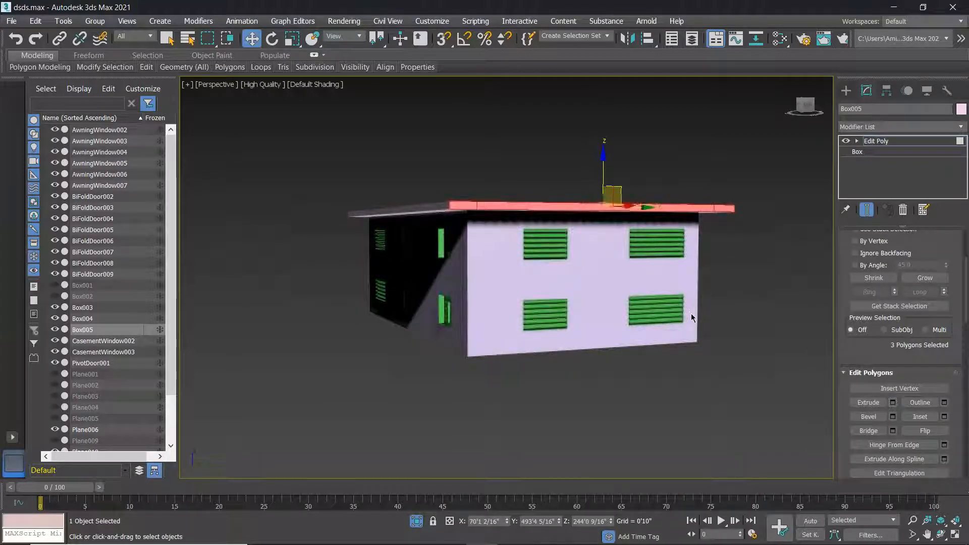
Orbit around the house to inspect the new eaves, then clear the polygon selection.
middle_click_drag(610, 355, 634, 355)
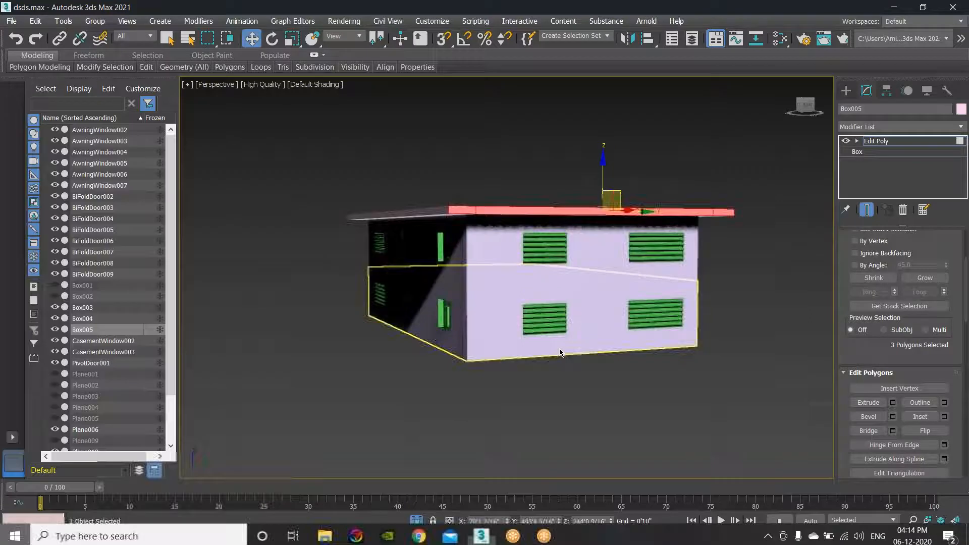
middle_click_drag(561, 362, 648, 339, "alt")
middle_click_drag(647, 339, 533, 347)
scroll(476, 311, "up", 5)
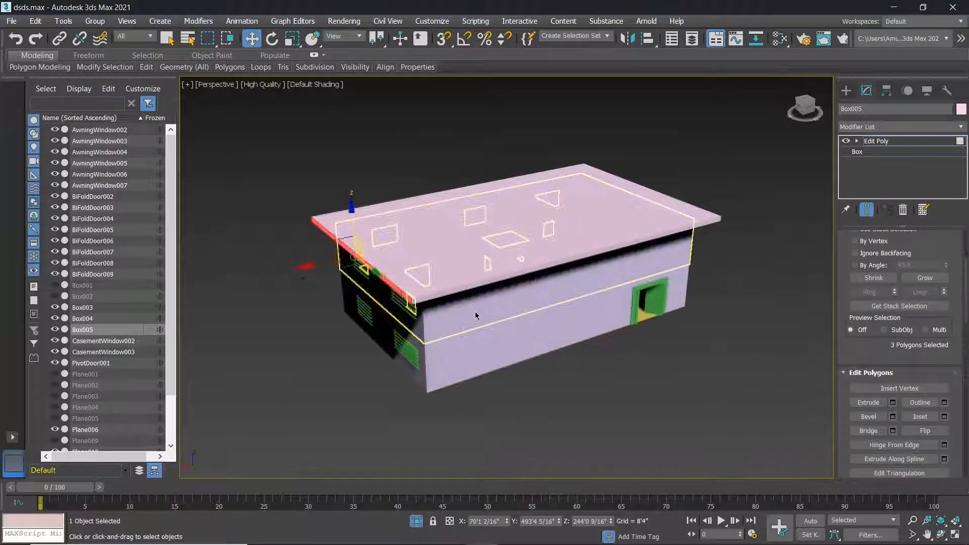
left_click(707, 342)
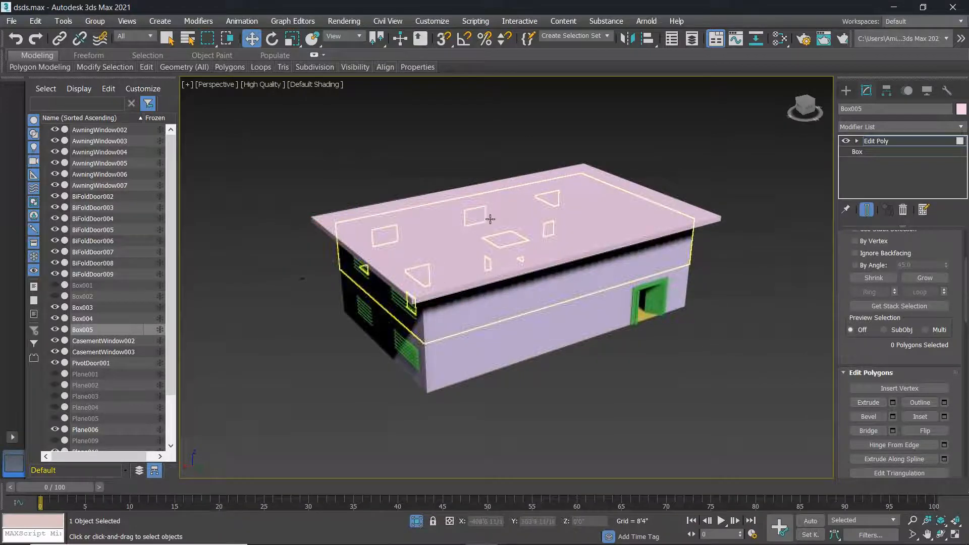
Switch the viewport shading to show Edged Faces on the model.
left_click(299, 85)
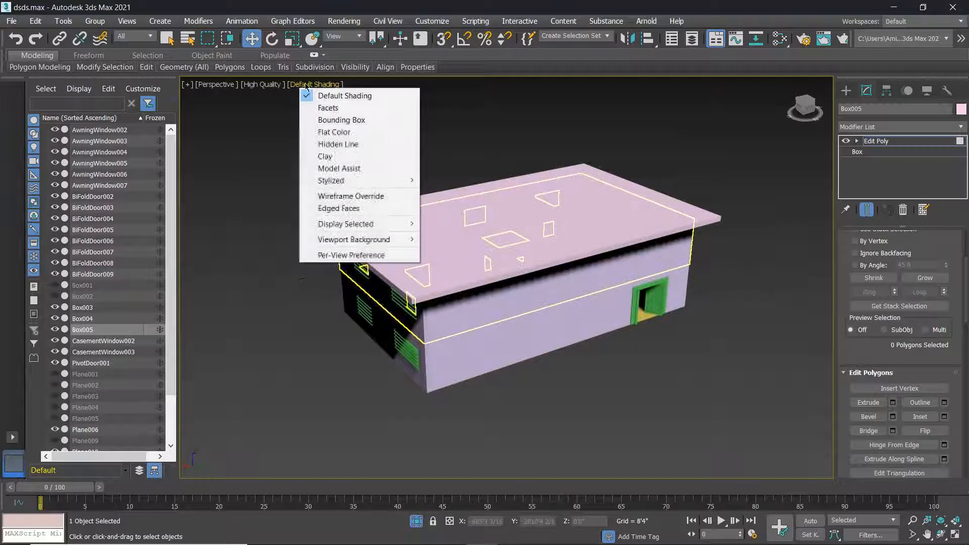
left_click(341, 209)
scroll(535, 244, "up", 6)
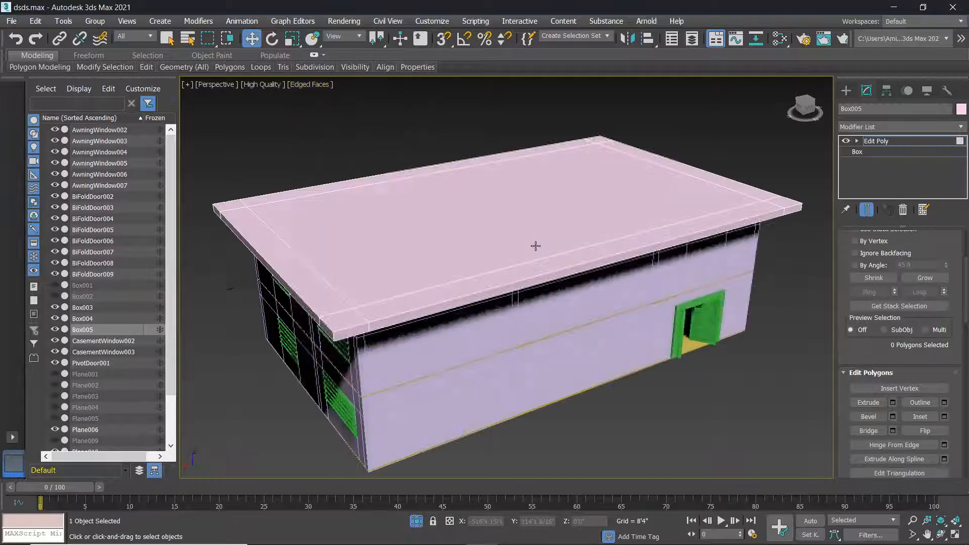
scroll(571, 242, "down", 6)
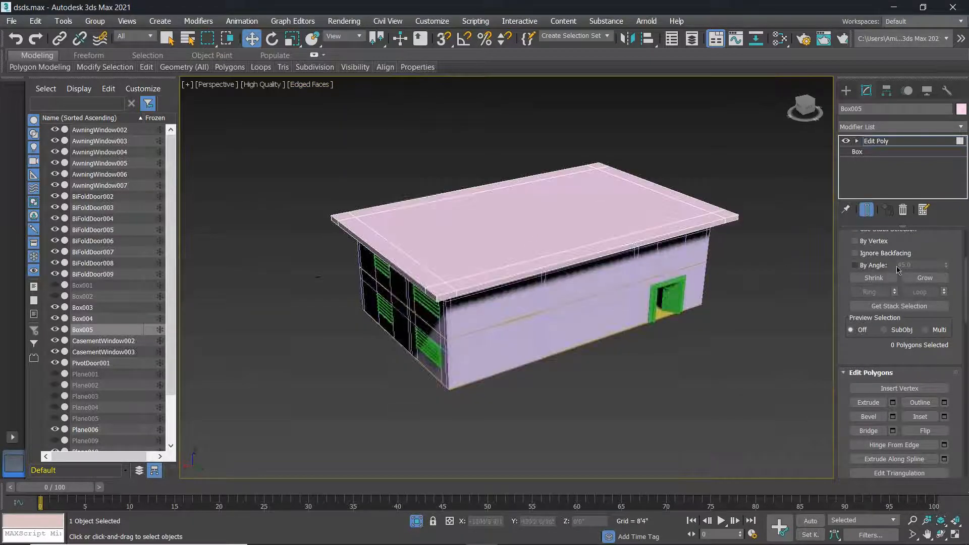
scroll(897, 269, "up", 2)
Select the roof's front and back edges in Edge mode and Connect them with a new edge.
left_click(881, 260)
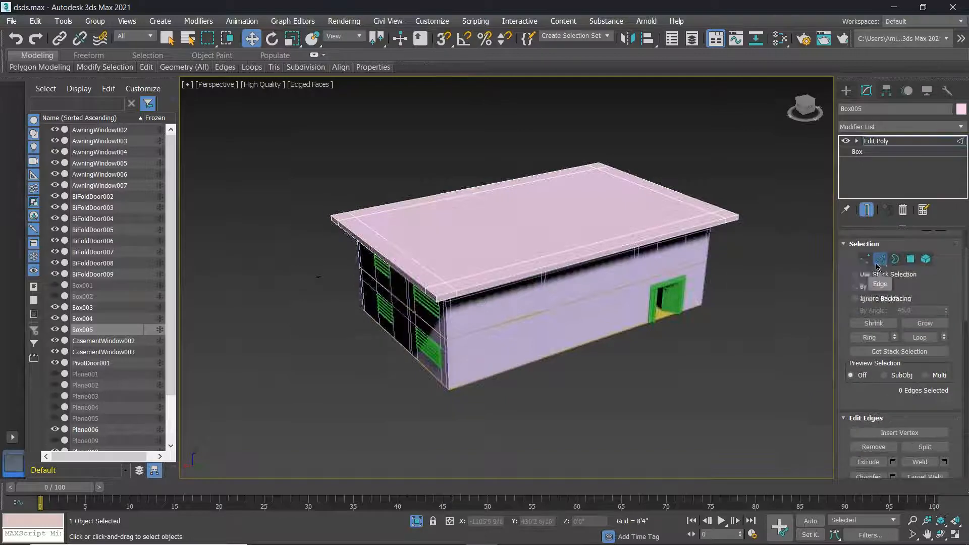
left_click(667, 189)
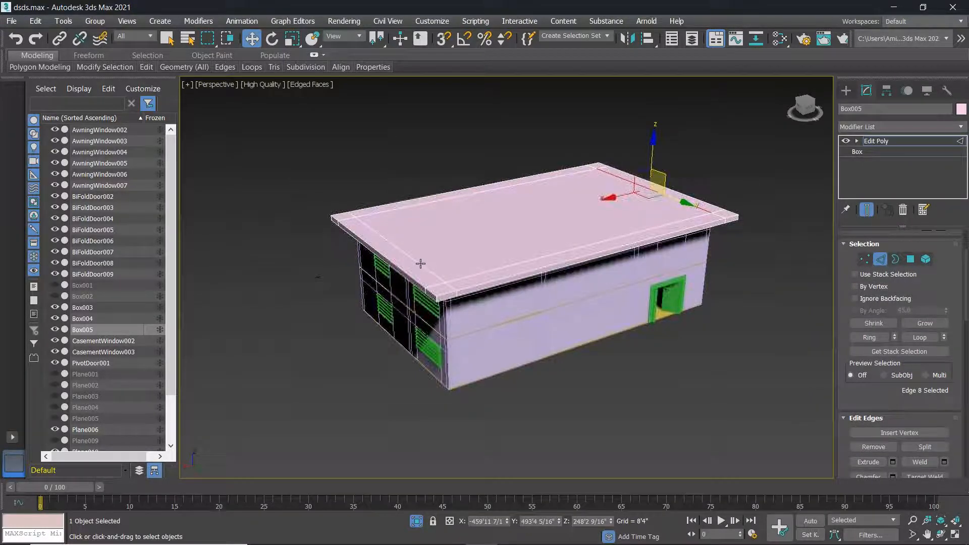
left_click(559, 253)
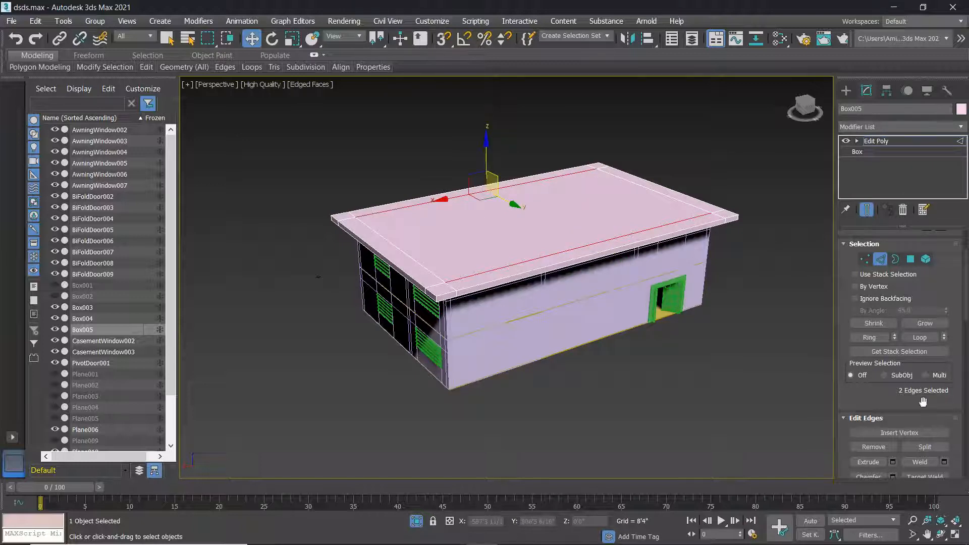
scroll(904, 353, "down", 2)
left_click(944, 462)
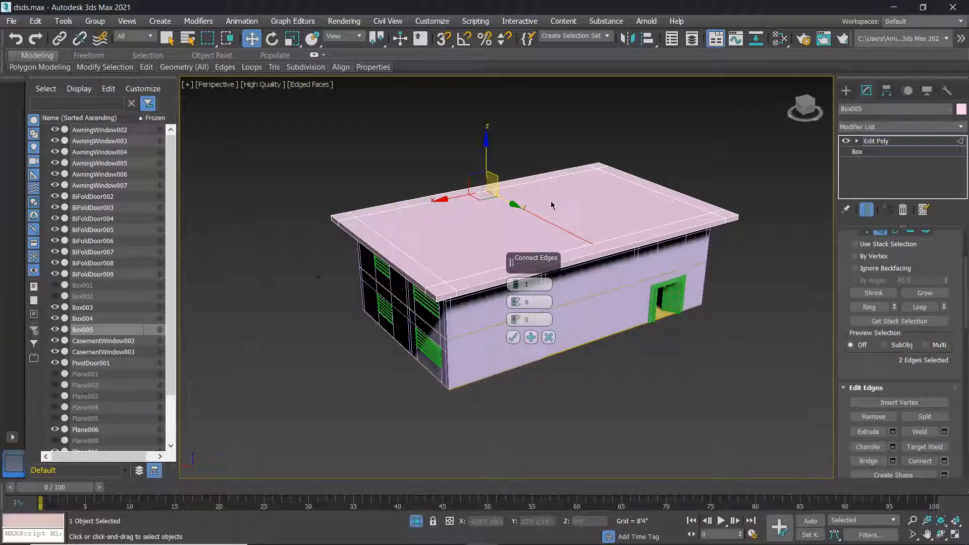
left_click(513, 337)
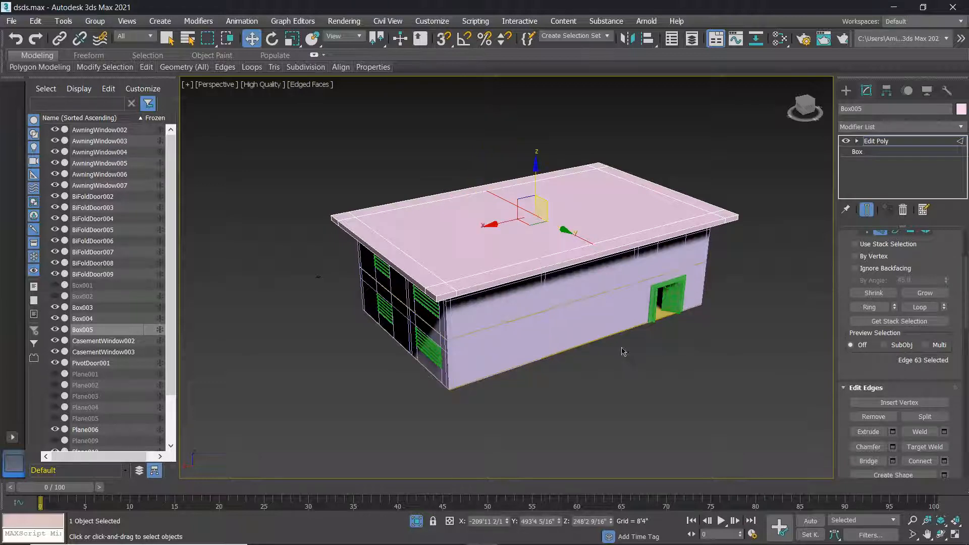
middle_click_drag(619, 348, 589, 343, "alt")
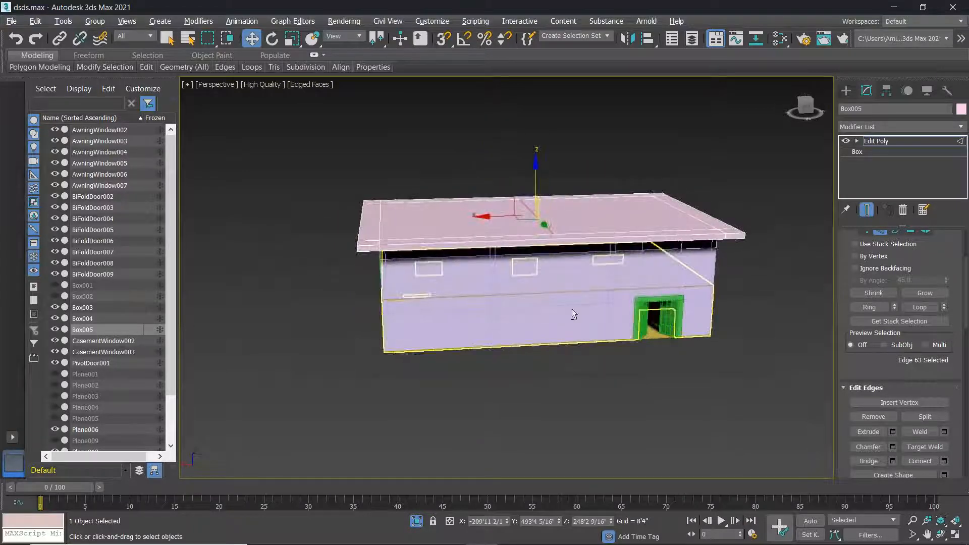
In the four-view layout, move the new middle roof edge upward into a gable peak.
key("alt+w")
scroll(306, 391, "up", 5)
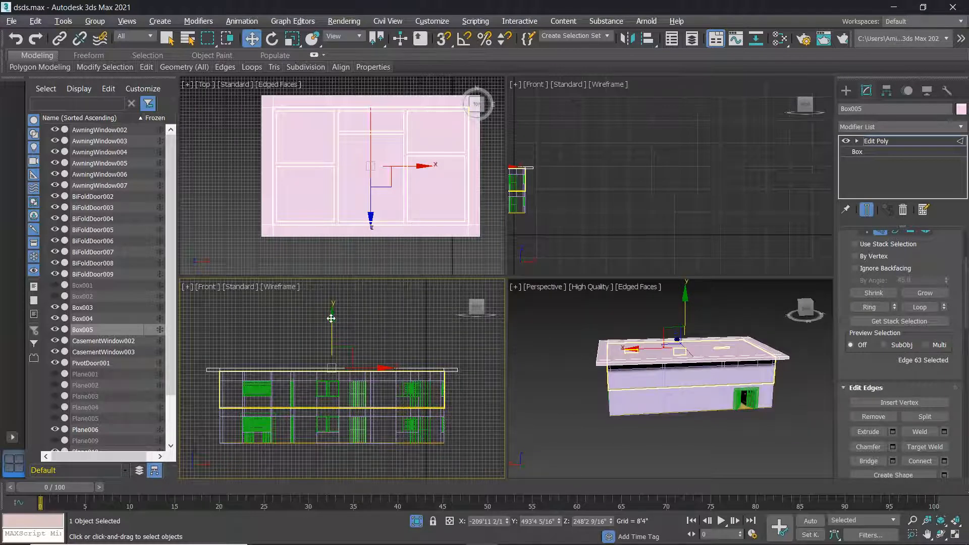
left_click_drag(331, 318, 335, 275)
left_click(401, 331)
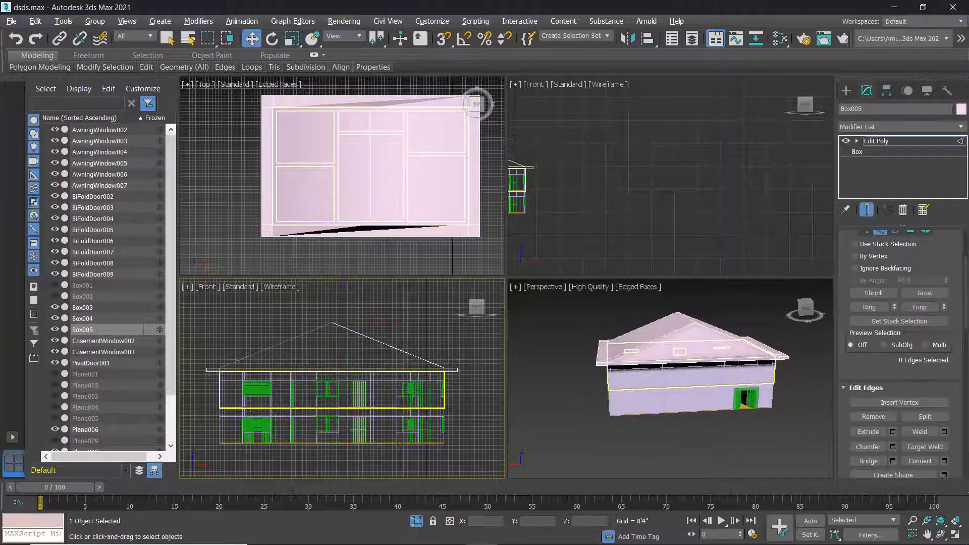
scroll(663, 372, "down", 3)
Maximize the Perspective view, inspect the peaked roof, then undo it back to a flat slab.
left_click(579, 331)
key("alt+w")
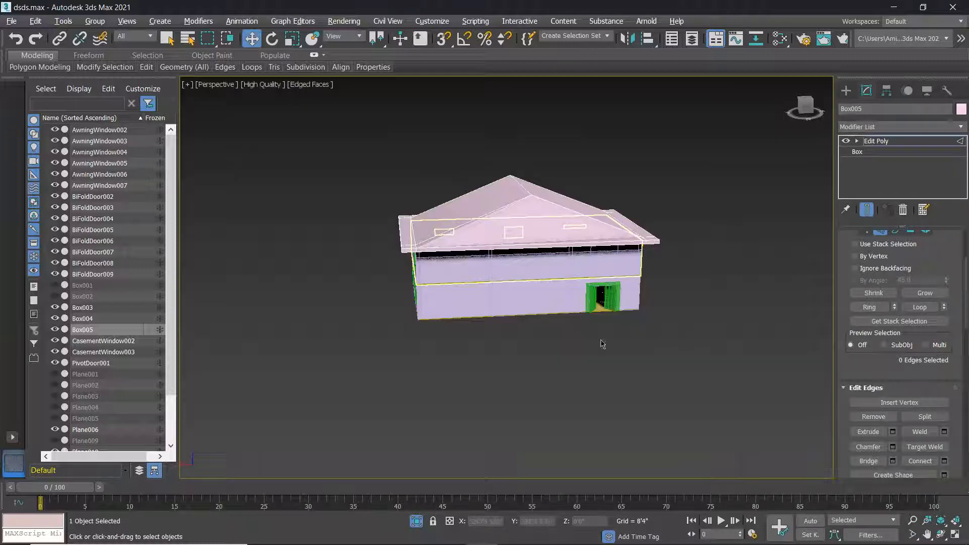
middle_click_drag(515, 302, 533, 292, "alt")
scroll(483, 296, "down", 2)
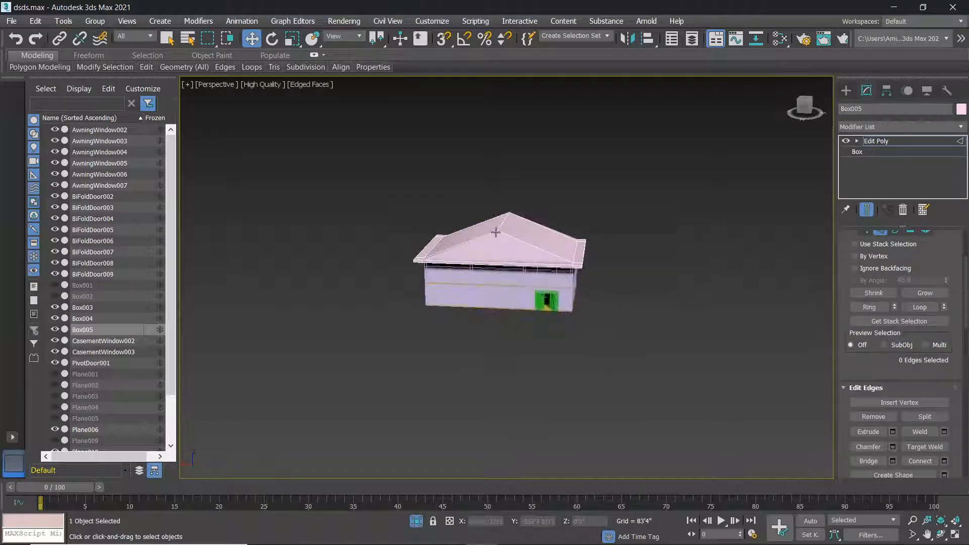
key("ctrl+z")
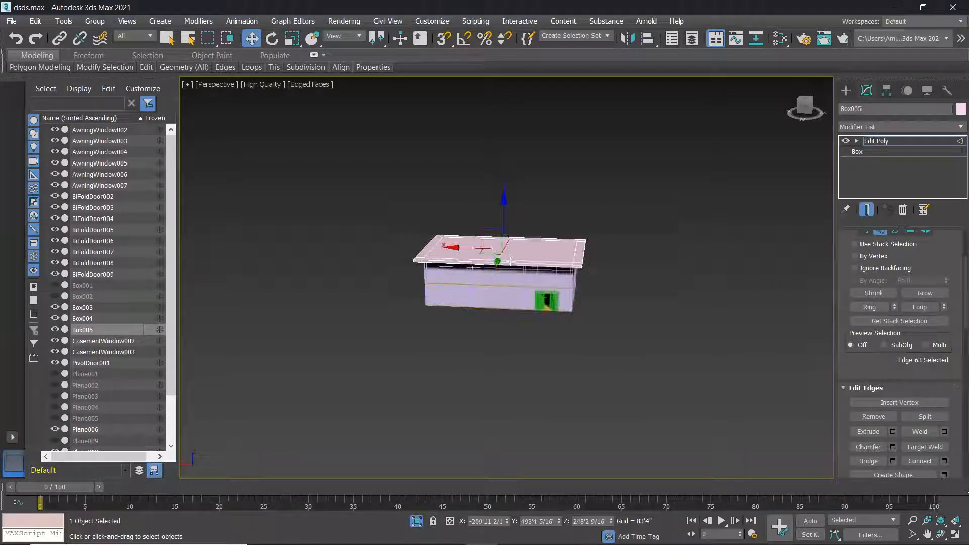
Reframe the house in a higher three-quarter view and return to Polygon editing.
middle_click_drag(508, 267, 641, 271, "alt")
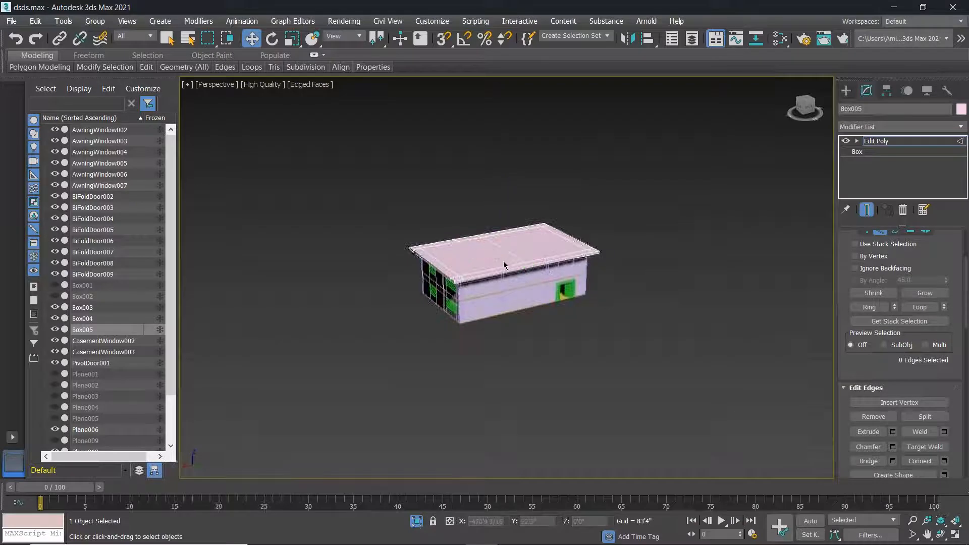
scroll(504, 261, "up", 2)
scroll(508, 259, "up", 2)
middle_click_drag(513, 277, 518, 257)
scroll(424, 258, "up", 2)
scroll(415, 259, "down", 2)
scroll(380, 312, "up", 3)
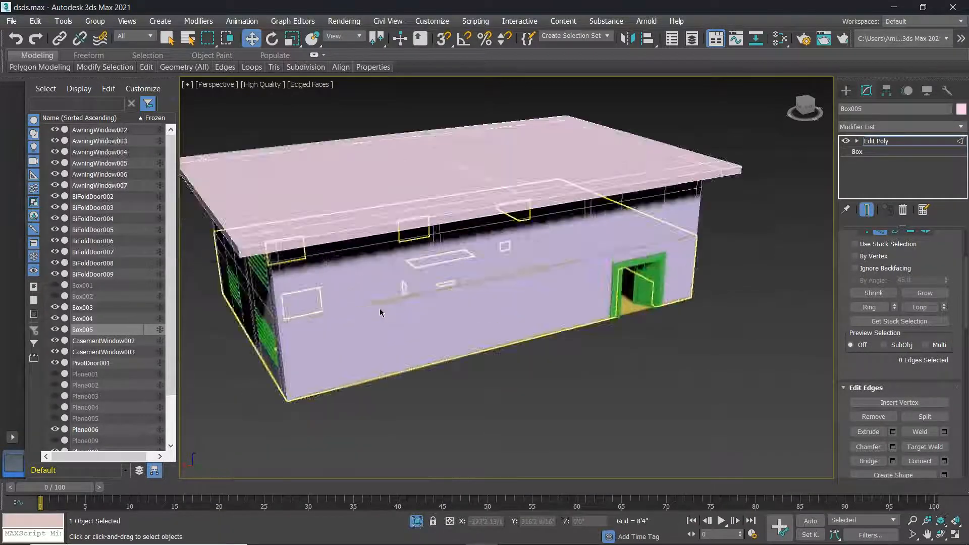
scroll(381, 312, "up", 2)
scroll(350, 303, "up", 5)
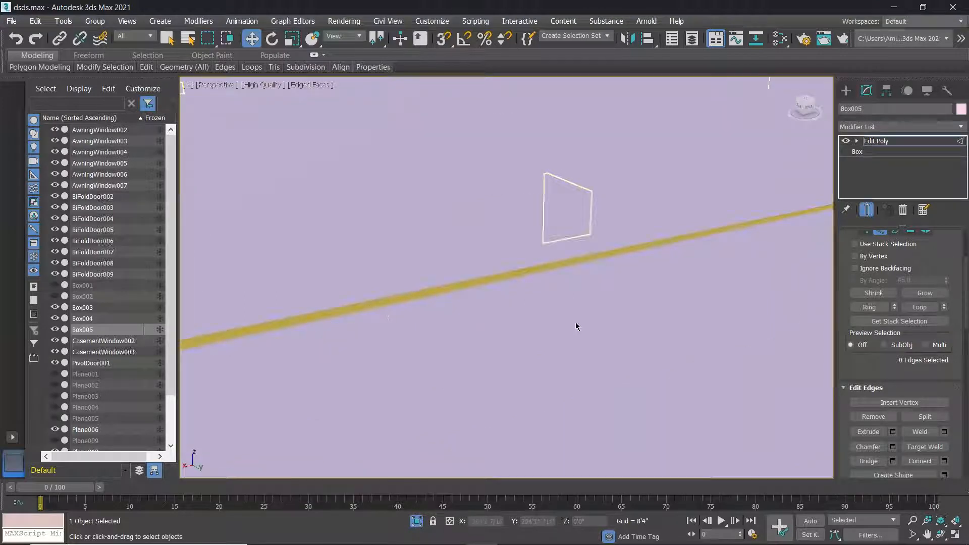
key("4")
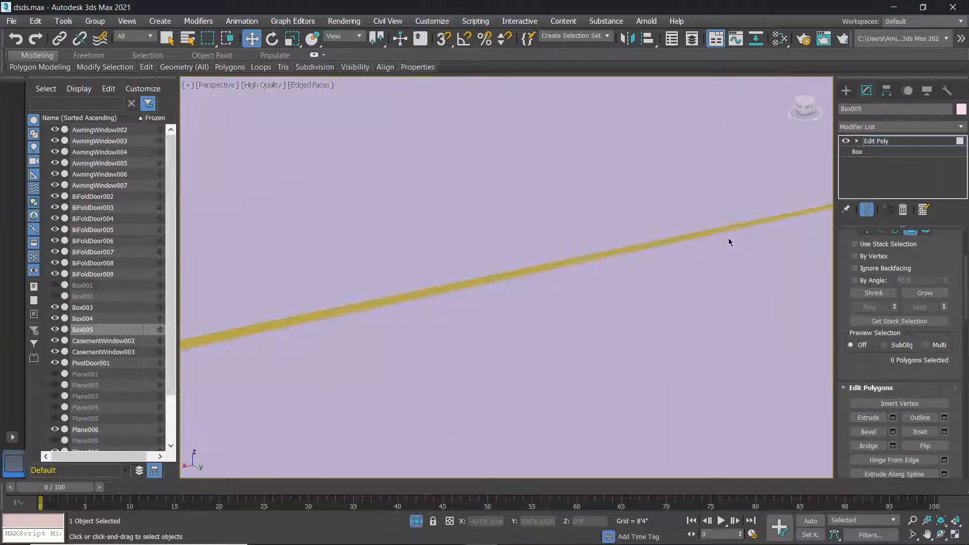
Orbit to face the back wall and exit Polygon sub-object level on the roof box.
scroll(729, 238, "down", 3)
scroll(446, 297, "up", 2)
scroll(470, 296, "down", 1)
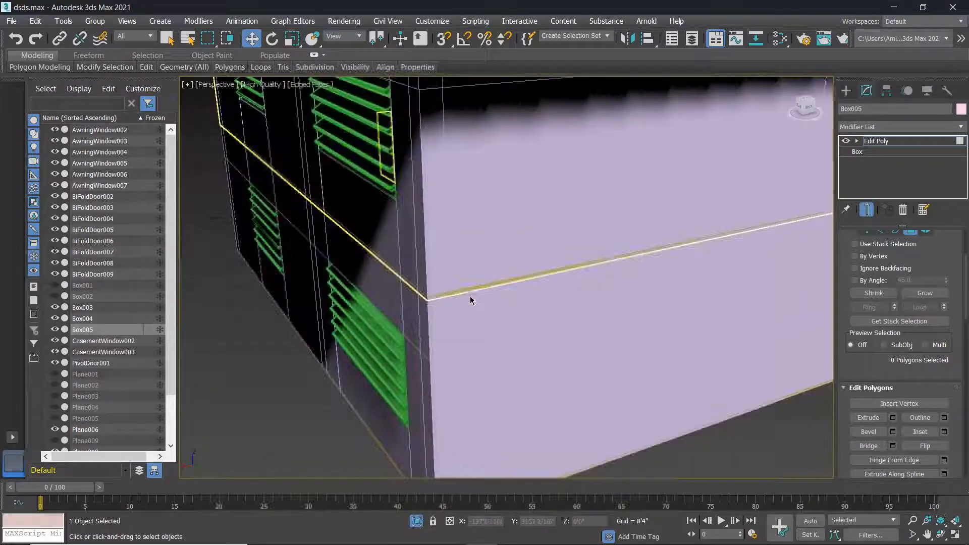
middle_click_drag(479, 300, 454, 304, "alt")
scroll(585, 244, "down", 2)
scroll(617, 224, "up", 4)
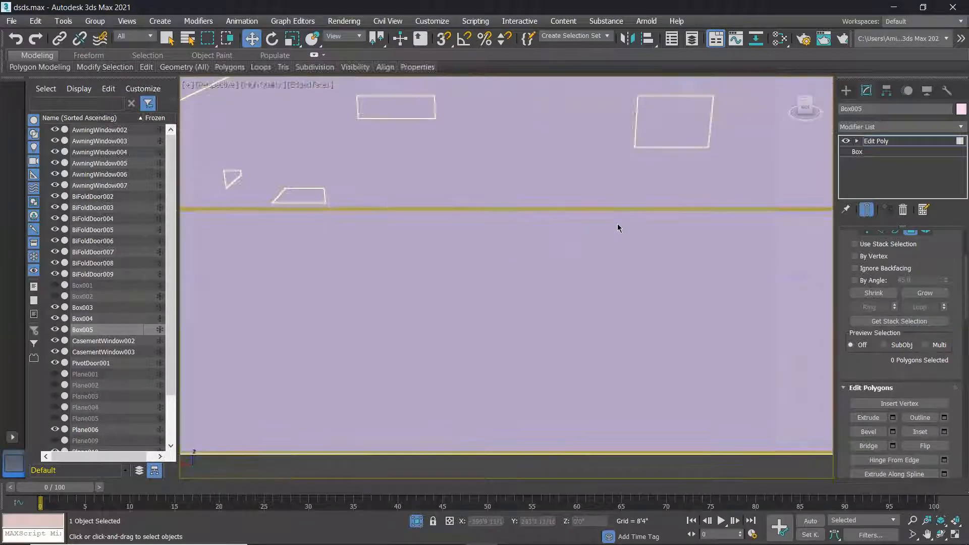
scroll(626, 232, "down", 4)
right_click(260, 245)
left_click(275, 299)
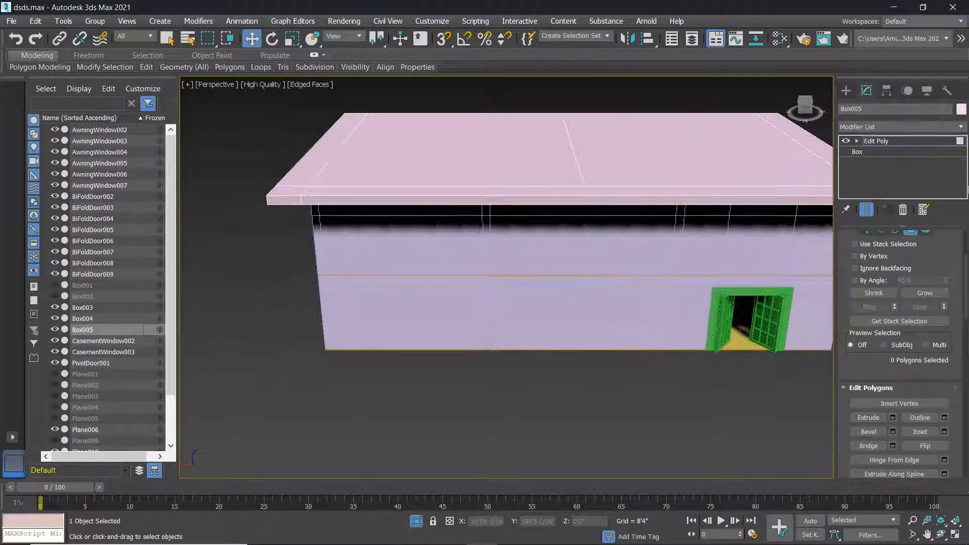
From the Create panel, select wall Plane010, then yellow slab Box004, and orbit lower.
left_click(847, 91)
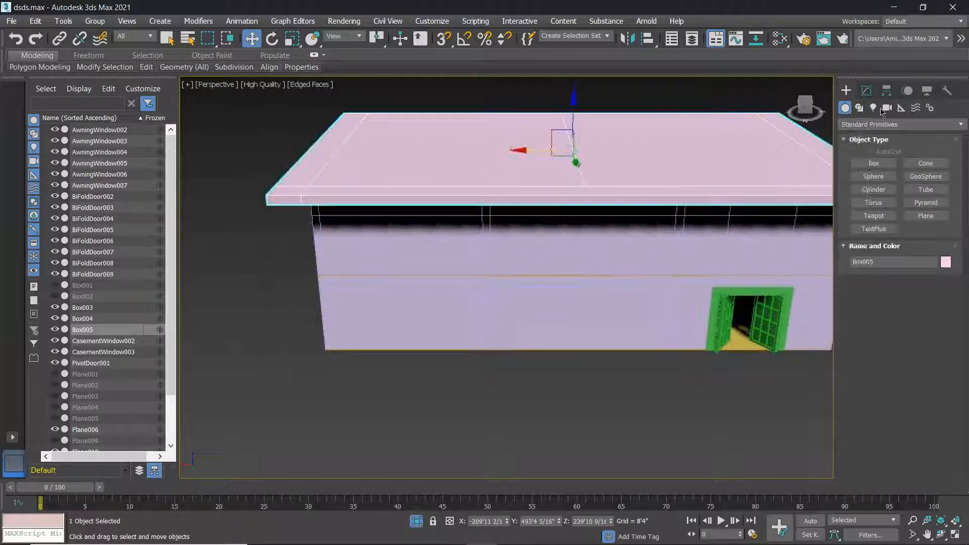
scroll(727, 272, "up", 8)
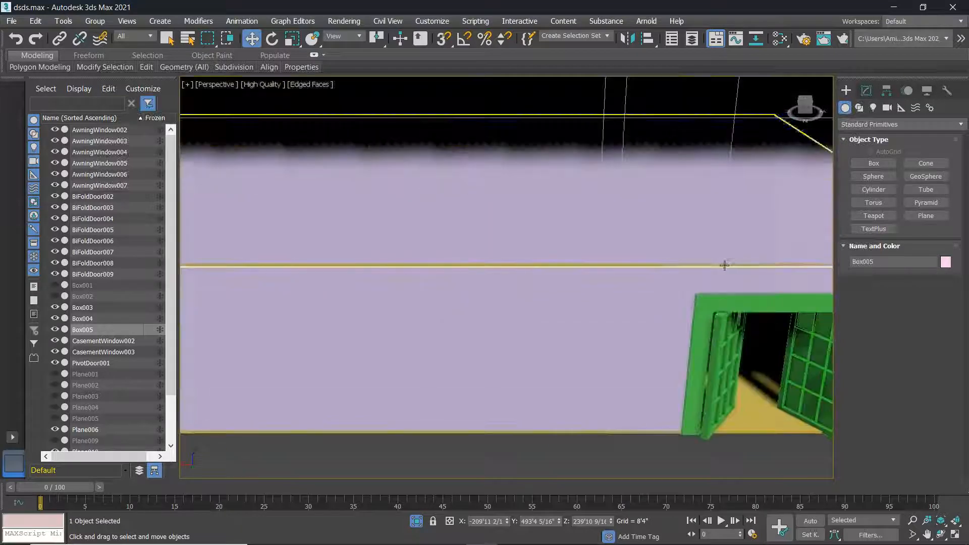
left_click(507, 269)
scroll(598, 259, "down", 5)
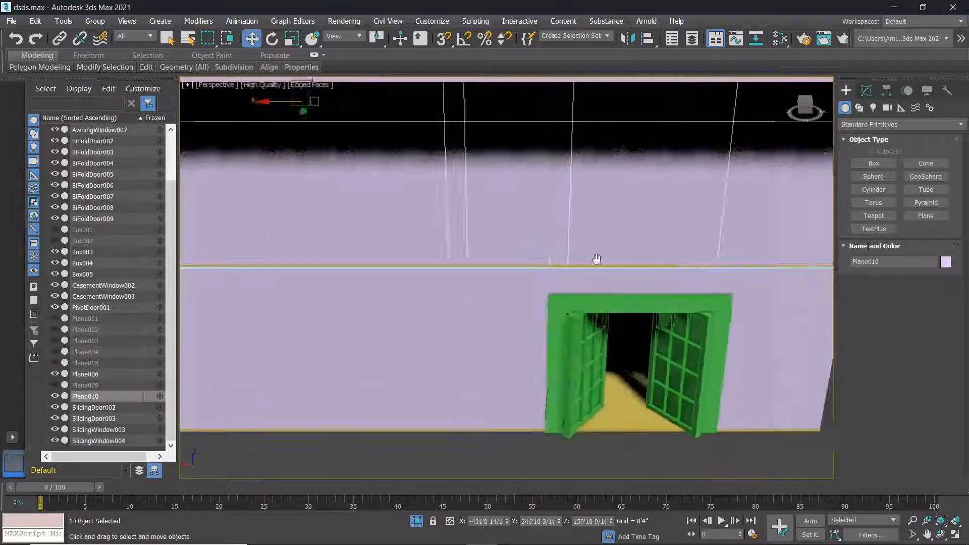
scroll(558, 236, "up", 3)
scroll(569, 264, "up", 5)
left_click(286, 207)
scroll(294, 214, "down", 4)
scroll(586, 197, "up", 4)
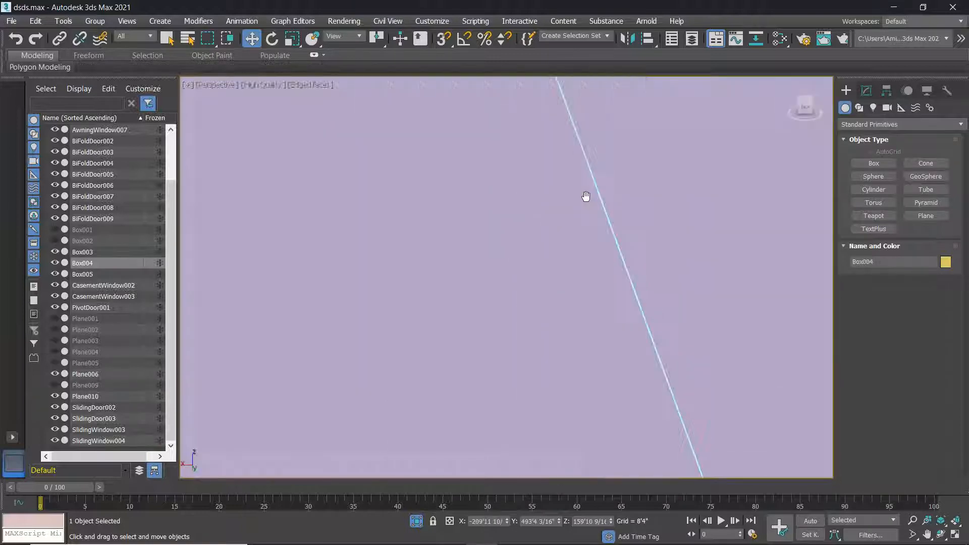
scroll(590, 194, "down", 3)
scroll(600, 202, "down", 8)
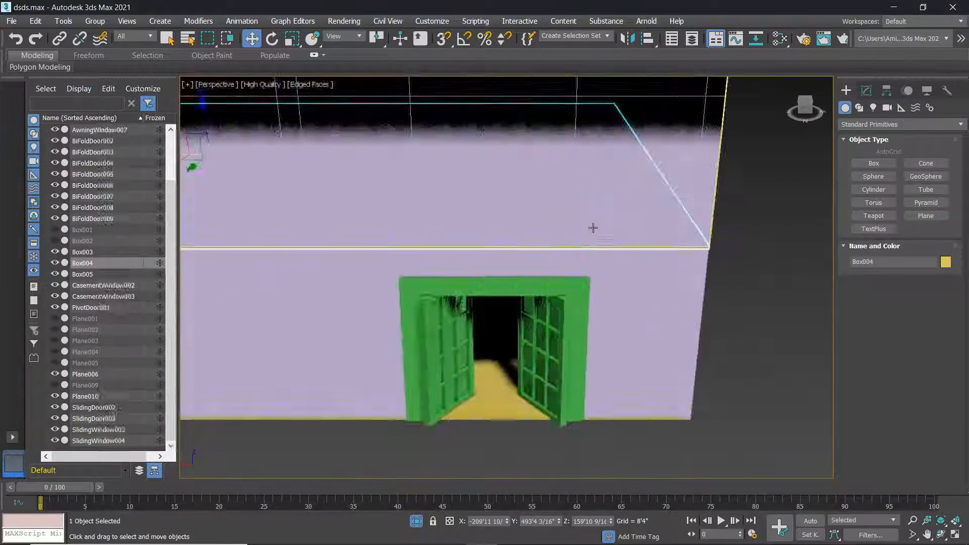
middle_click_drag(547, 222, 559, 213, "alt")
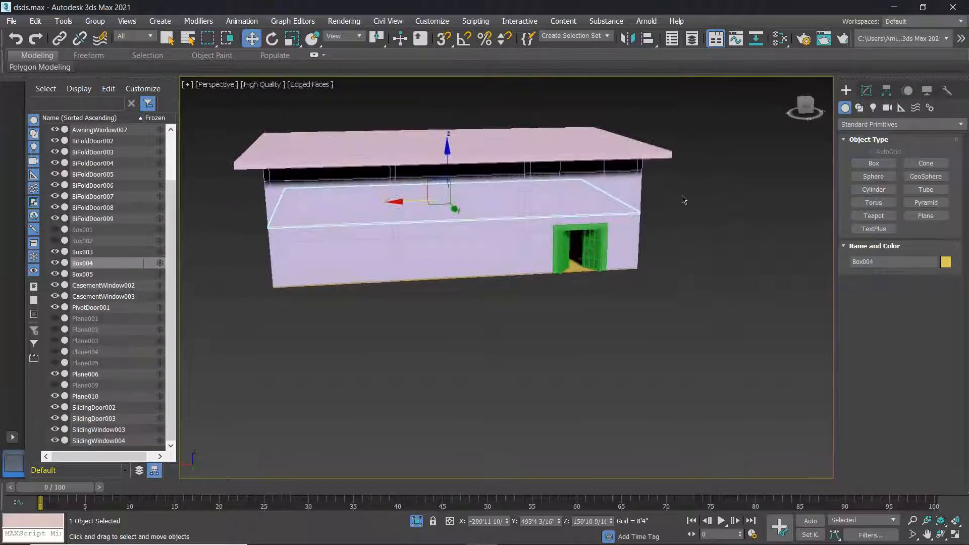
Box-select the upper building, trial-slide it along X, then undo the move.
left_click_drag(574, 160, 283, 119)
left_click_drag(242, 123, 242, 121)
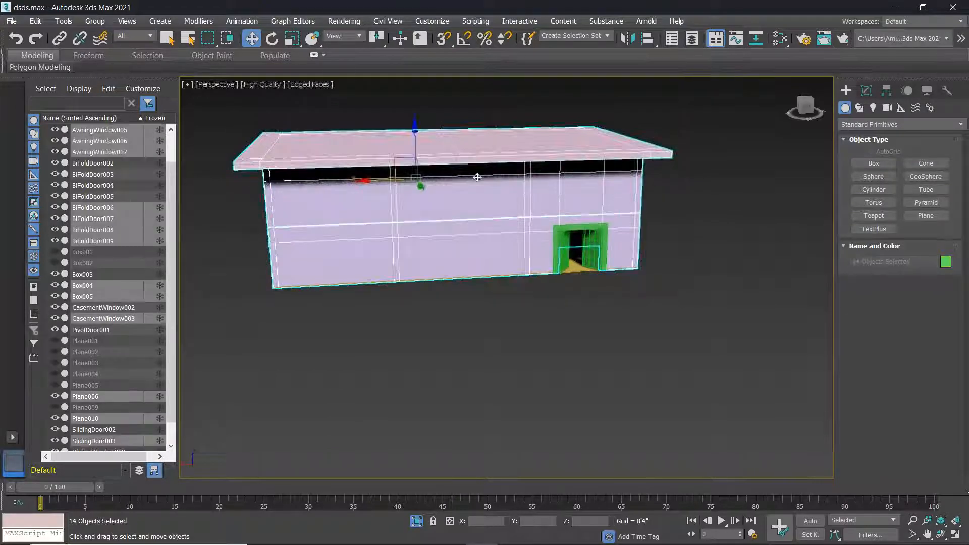
mouse_move(363, 181)
left_mouse_down()
mouse_move(469, 179)
mouse_move(381, 178)
left_mouse_up()
key("ctrl+z")
Orbit lower and maximize the Front viewport.
middle_click_drag(421, 188, 386, 201, "alt")
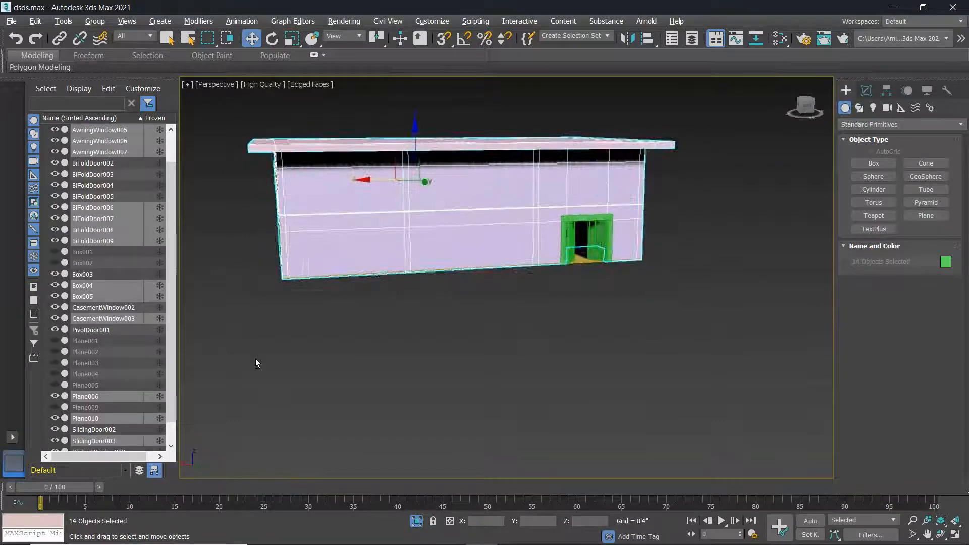
key("alt+w")
scroll(263, 354, "up", 3)
scroll(264, 354, "down", 4)
key("alt+w")
scroll(722, 234, "up", 6)
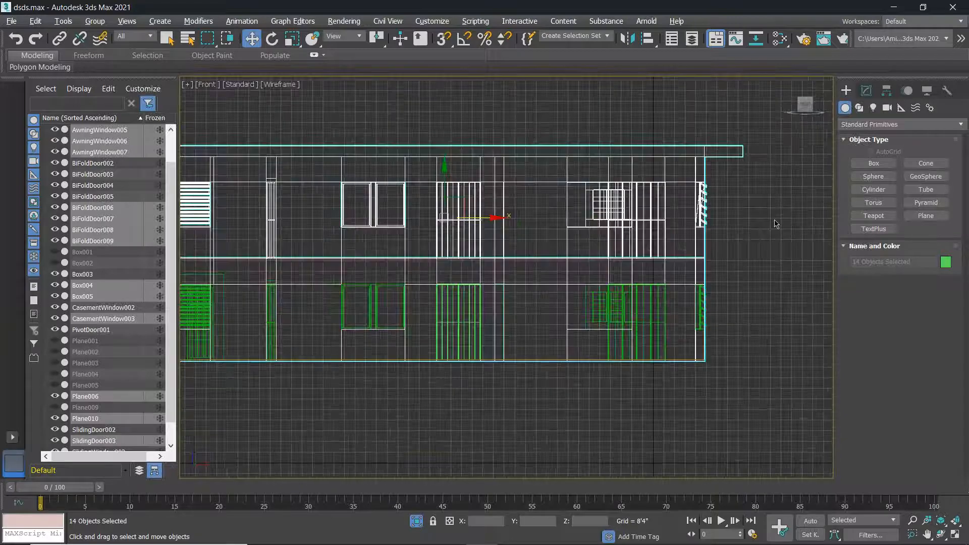
scroll(776, 224, "down", 3)
Crossing-select the 12 upper-floor objects, move them right along X, then deselect.
left_click(774, 219)
left_click_drag(791, 217, 285, 171)
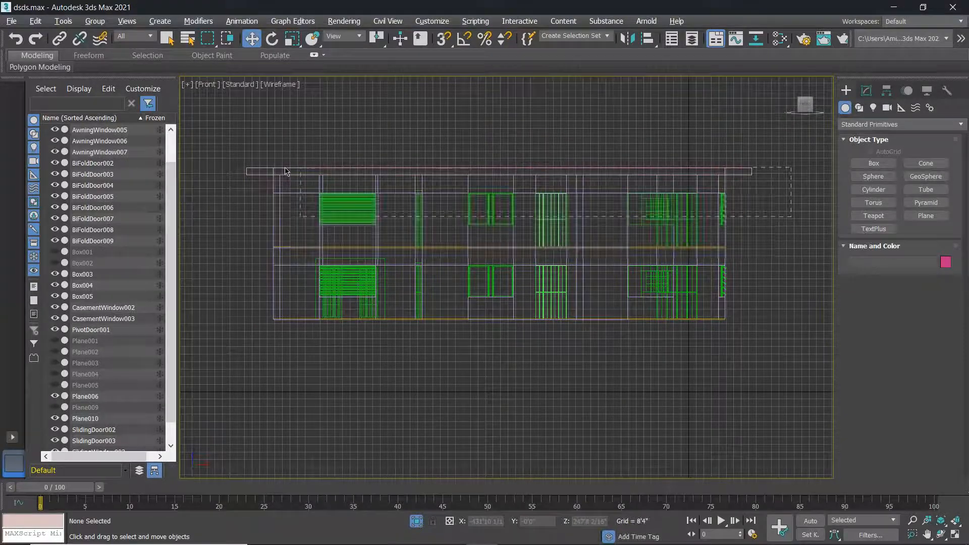
left_click_drag(182, 153, 218, 160)
left_click_drag(589, 214, 964, 213)
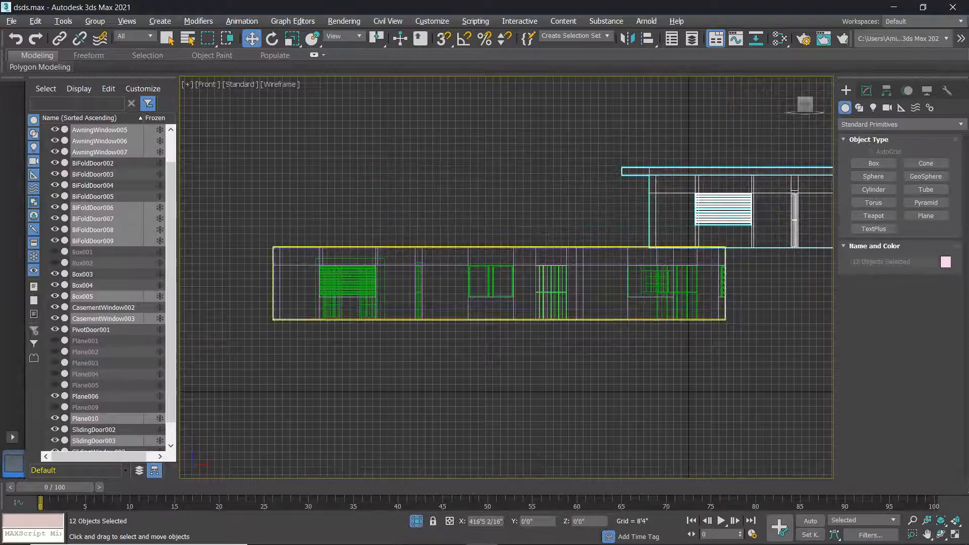
scroll(530, 246, "down", 2)
middle_click_drag(440, 242, 342, 248)
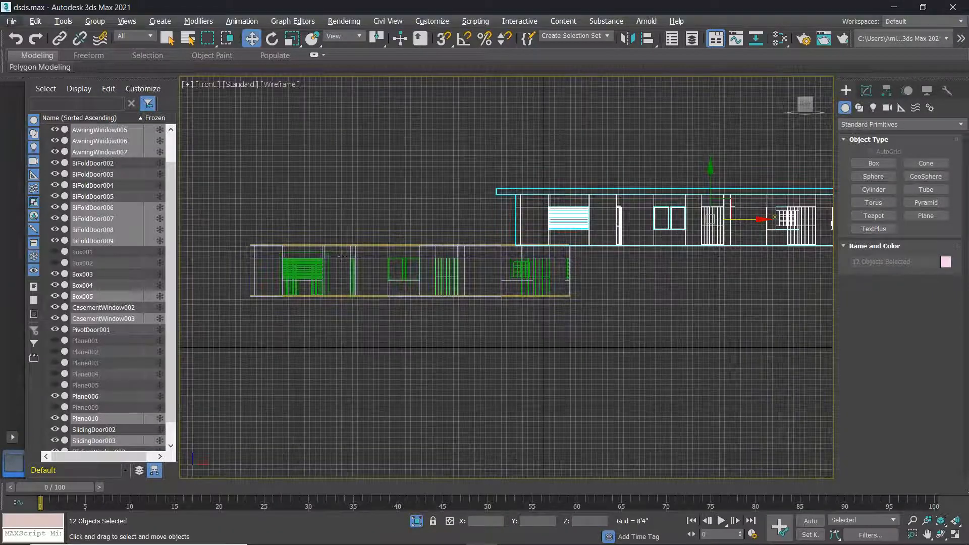
left_click(622, 352)
key("alt+w")
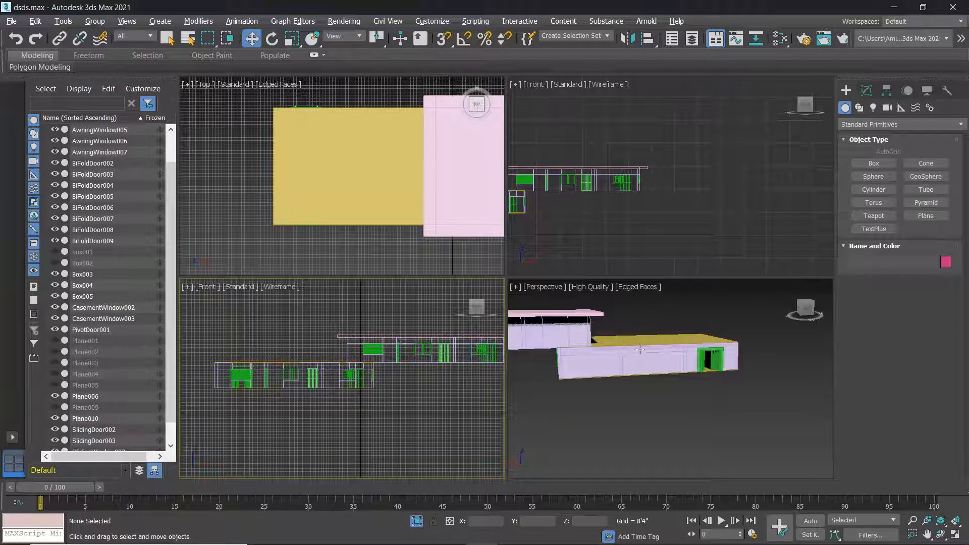
In the maximized Perspective view, select Box004 and add an Edit Poly modifier.
key("alt+w")
scroll(552, 199, "up", 5)
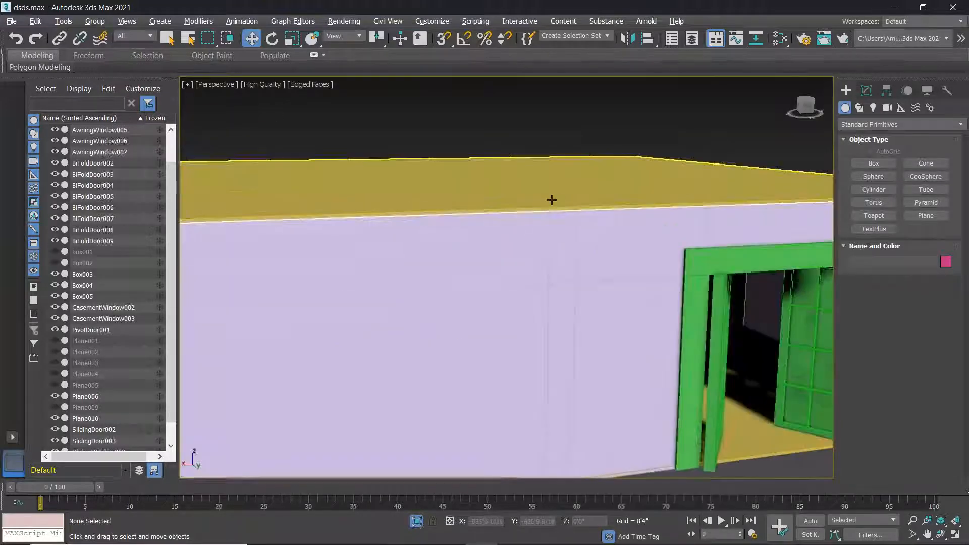
left_click(552, 200)
right_click(765, 183)
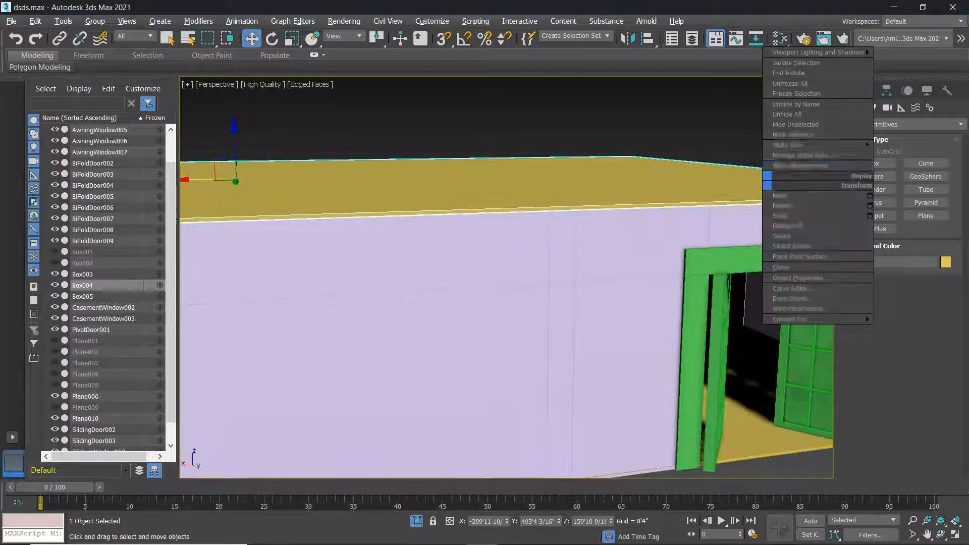
left_click(901, 130)
left_click(901, 128)
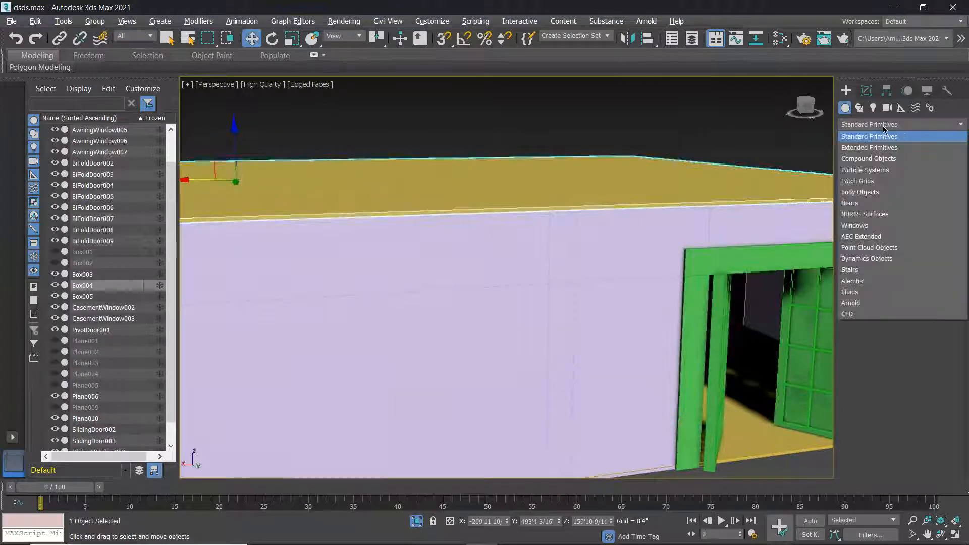
left_click(866, 92)
left_click(868, 127)
scroll(889, 426, "down", 5)
scroll(889, 426, "down", 6)
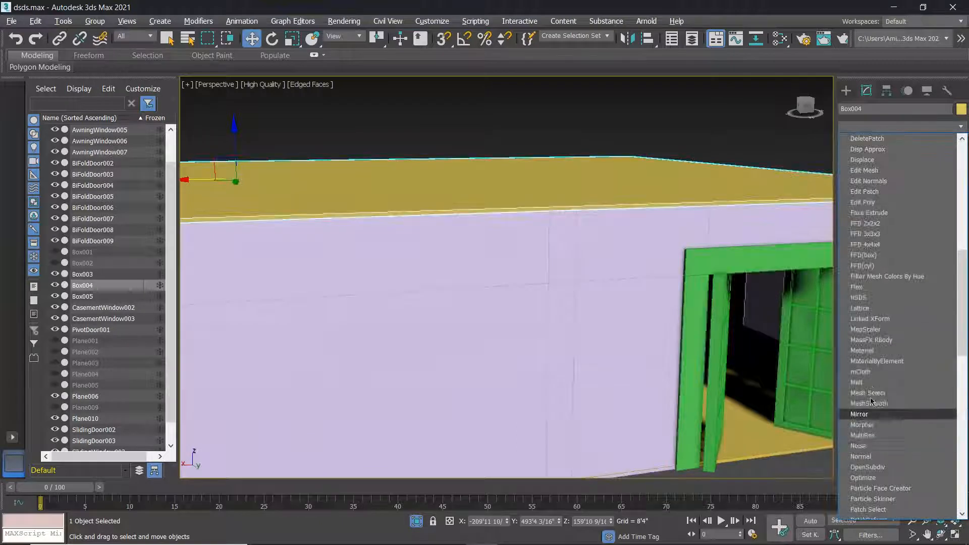
left_click(863, 202)
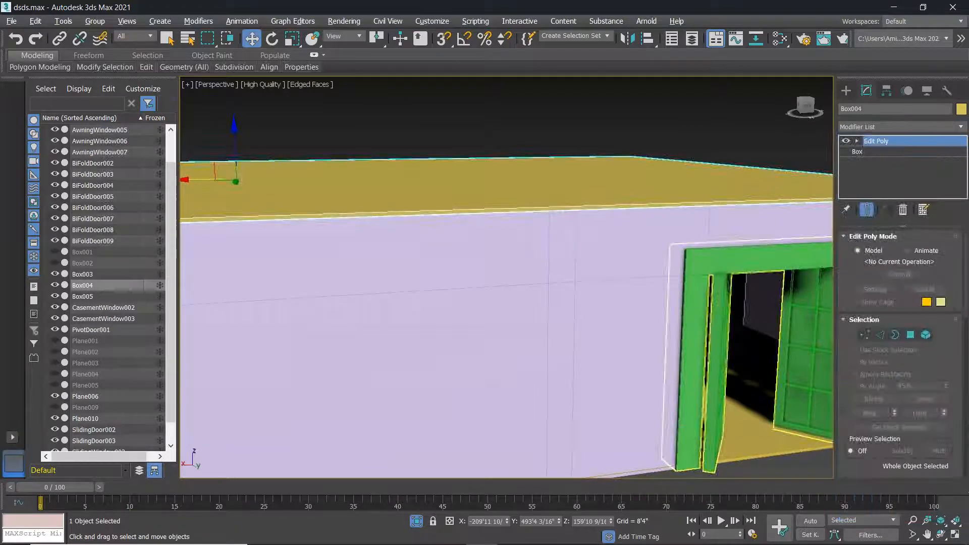
Select the slab's thin side polygon and extrude it about 57' outward.
left_click(912, 335)
middle_click_drag(493, 206, 494, 209, "alt")
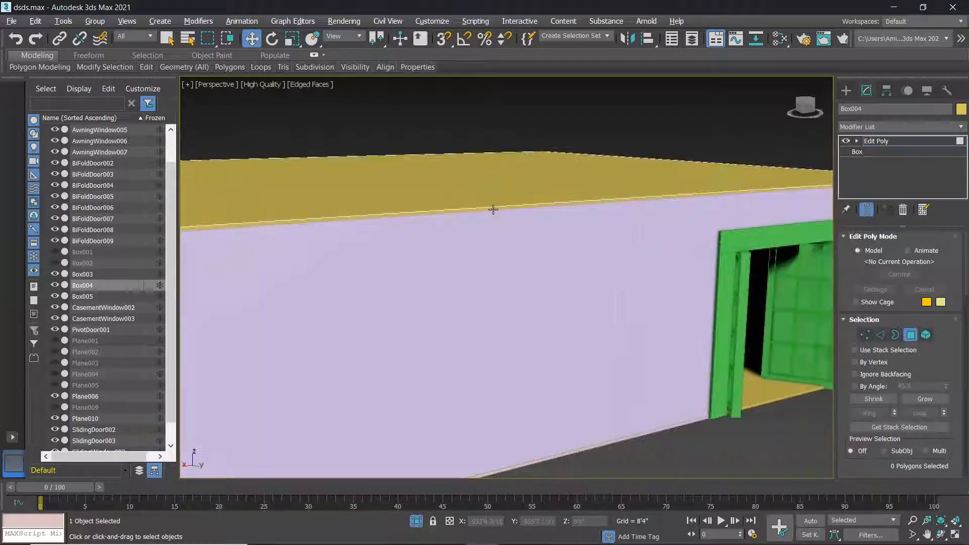
scroll(500, 208, "up", 2)
left_click(508, 208)
scroll(546, 226, "down", 3)
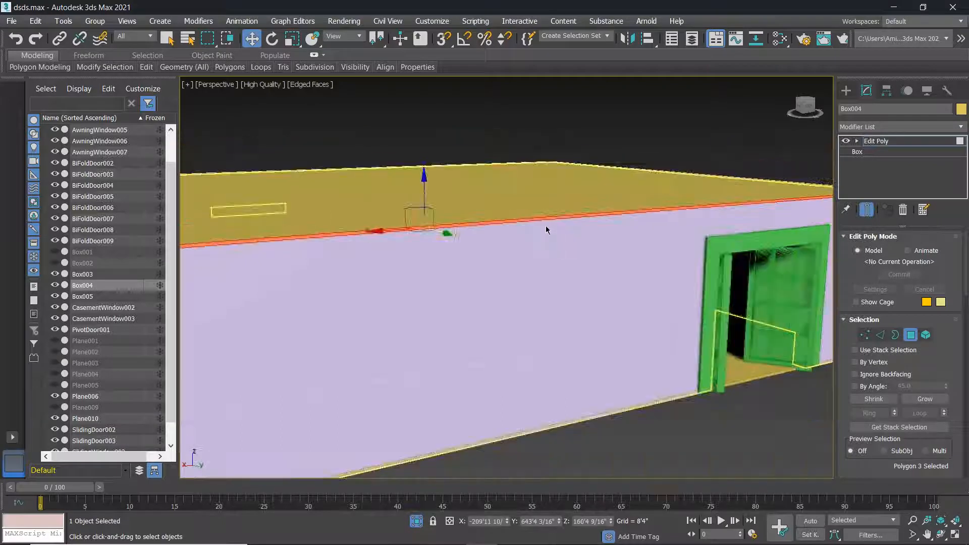
scroll(632, 249, "down", 4)
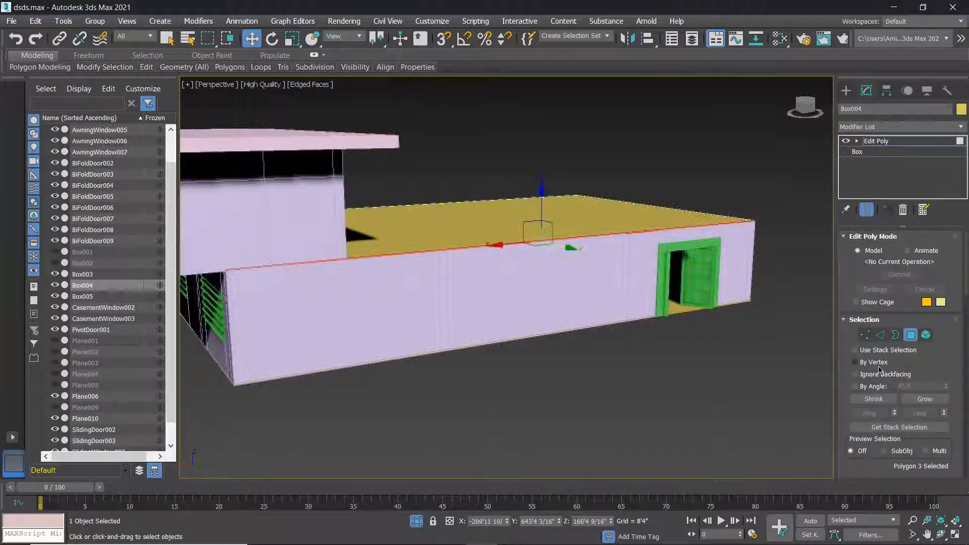
scroll(872, 374, "down", 5)
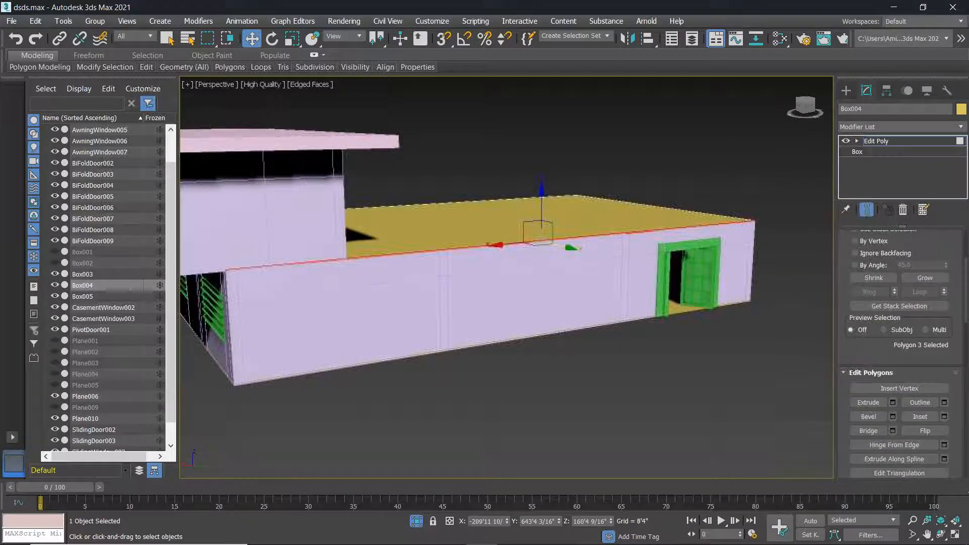
key("shift+e")
left_click_drag(515, 301, 515, 403)
middle_click_drag(515, 403, 513, 325, "alt")
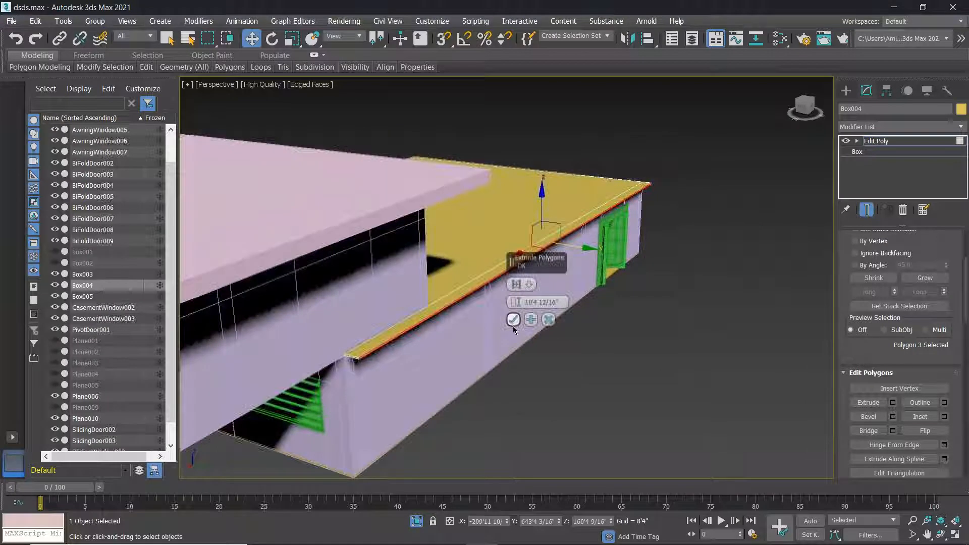
left_click_drag(514, 302, 870, 499)
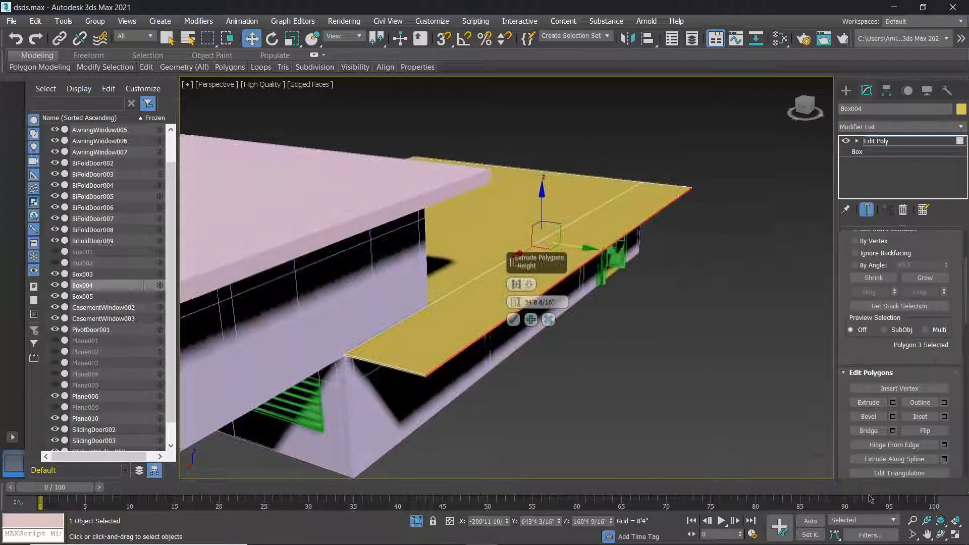
left_click_drag(513, 303, 547, 235)
left_click(514, 322)
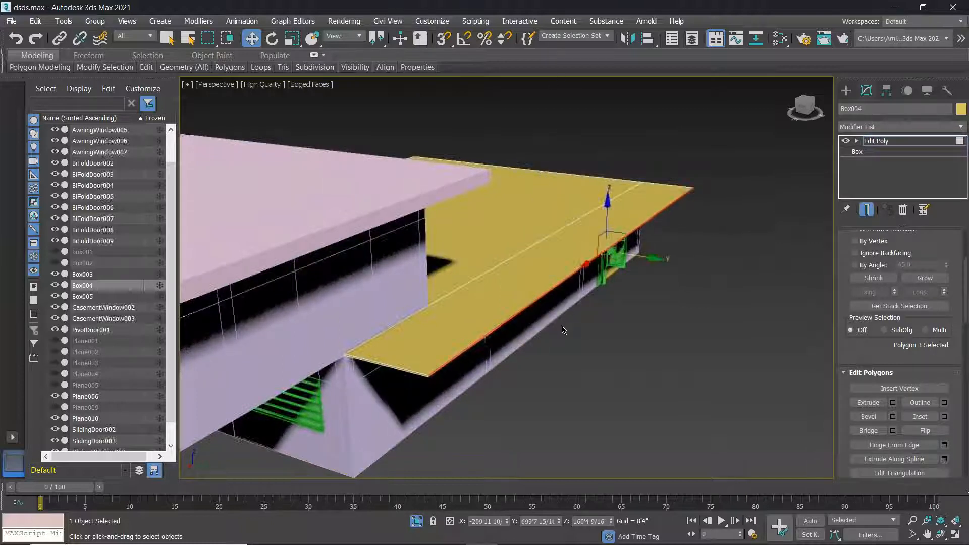
scroll(558, 331, "down", 6)
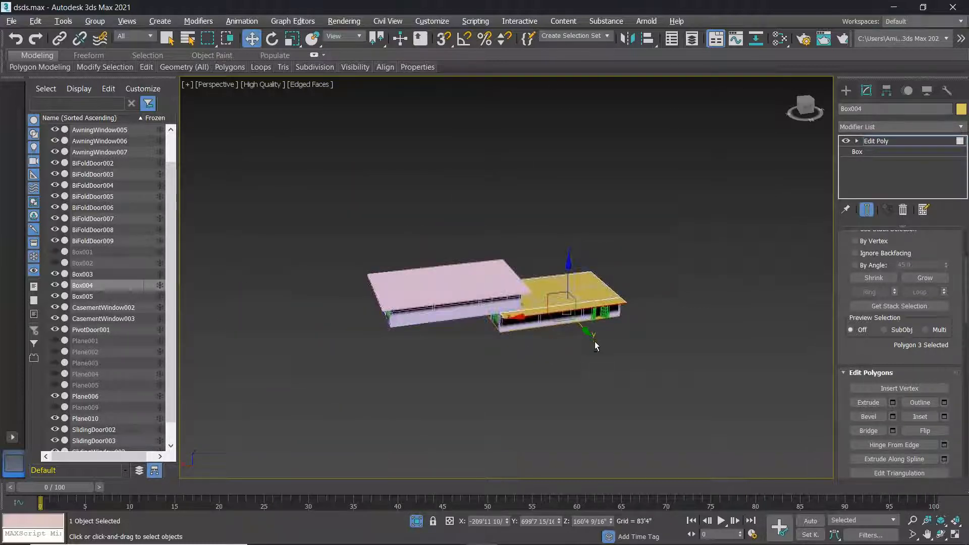
Inspect the maximized Front view of the extended slab and upper building.
key("alt+w")
right_click(424, 307)
key("alt+w")
scroll(424, 306, "down", 5)
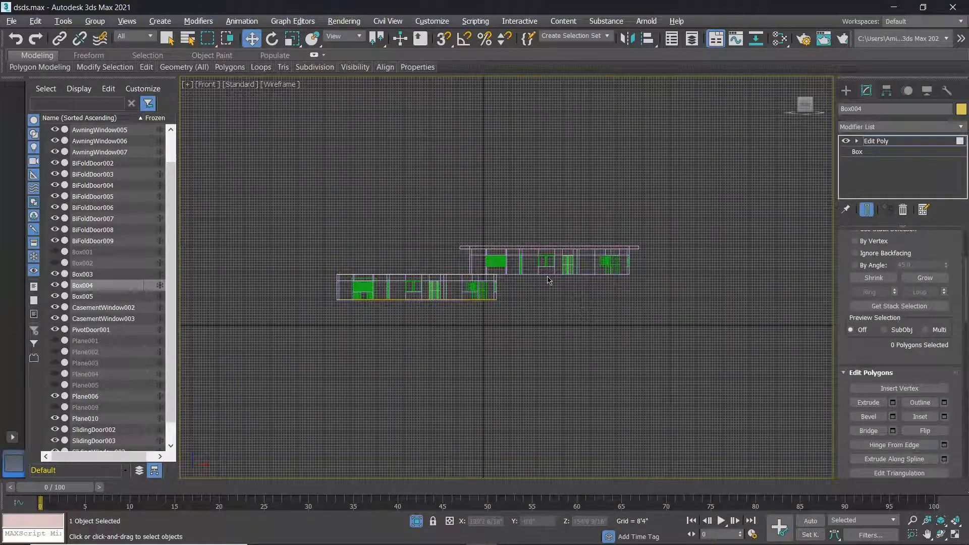
scroll(549, 281, "up", 5)
left_click_drag(439, 241, 335, 200)
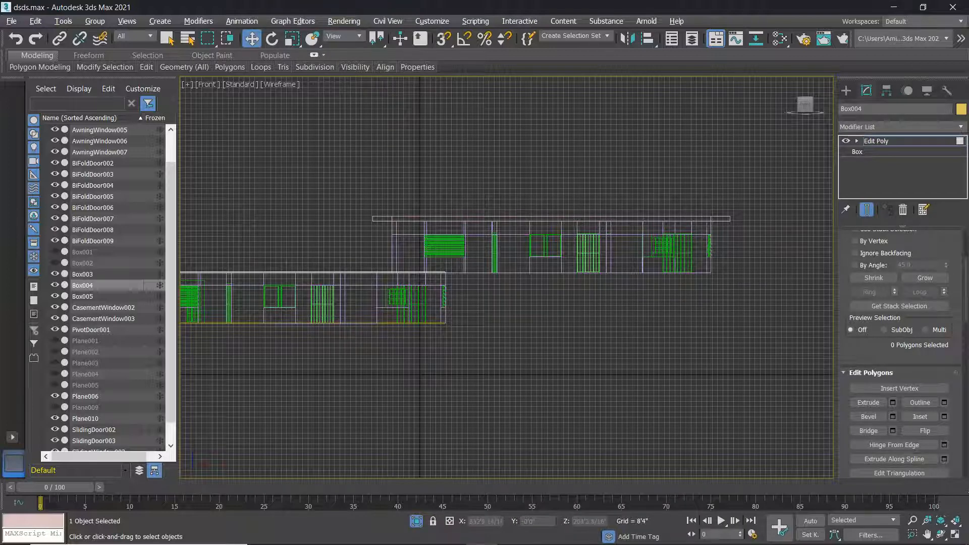
scroll(804, 251, "down", 7)
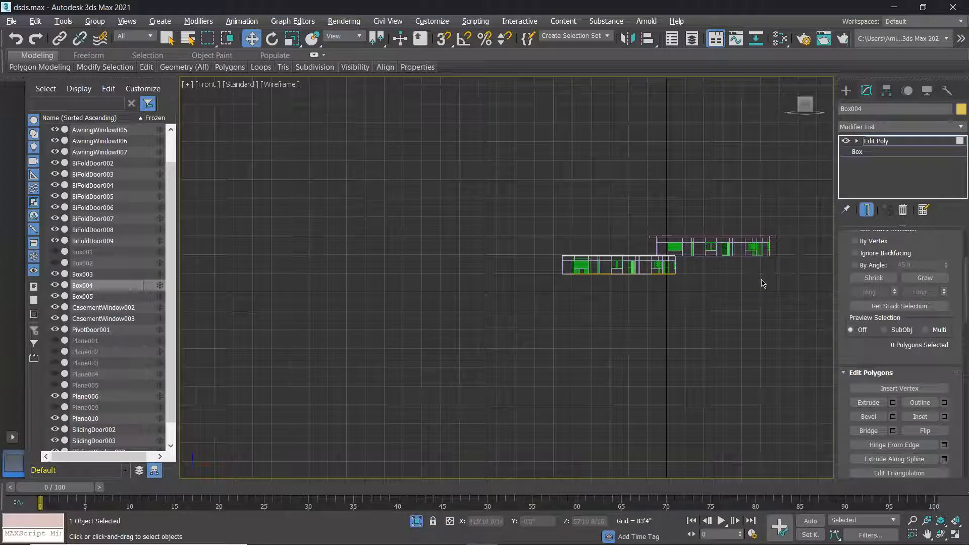
scroll(744, 272, "up", 5)
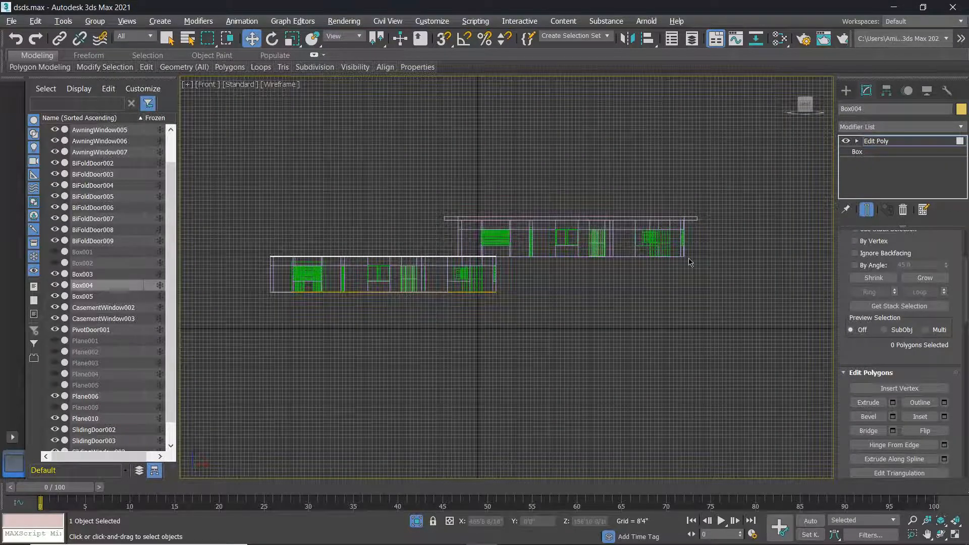
key("alt+w")
Orbit the Perspective view, exit Edit Poly sub-object mode via the Create panel, and deselect.
right_click(695, 359)
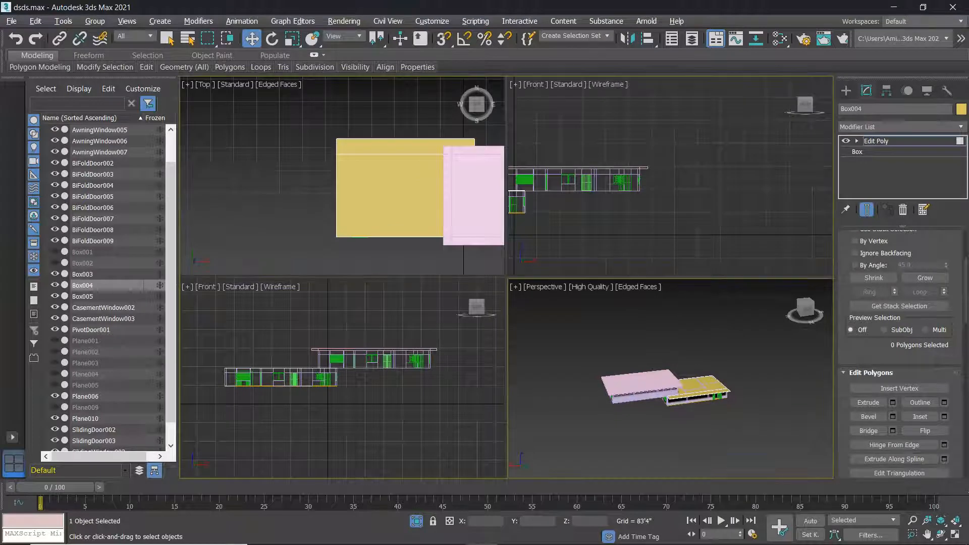
key("alt+w")
scroll(458, 326, "up", 3)
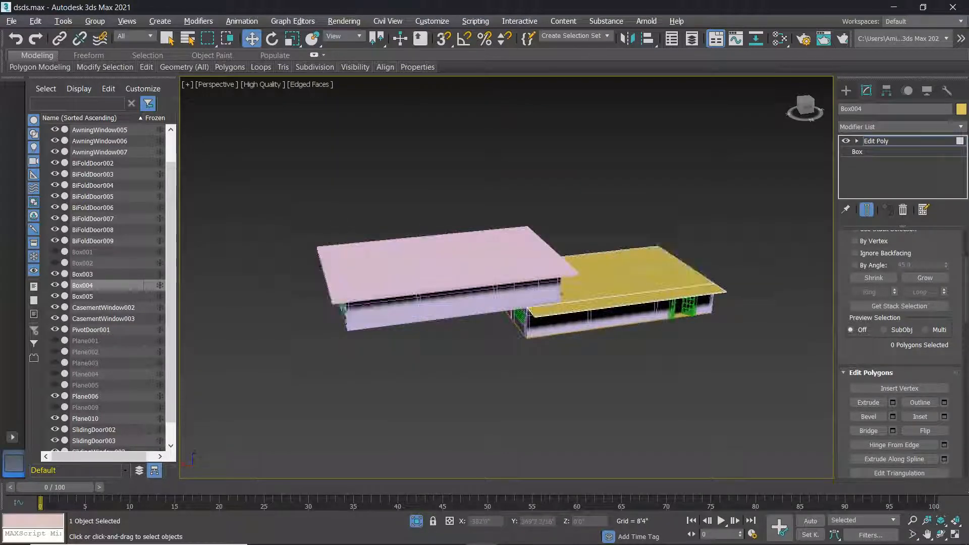
middle_click_drag(643, 308, 628, 334, "alt")
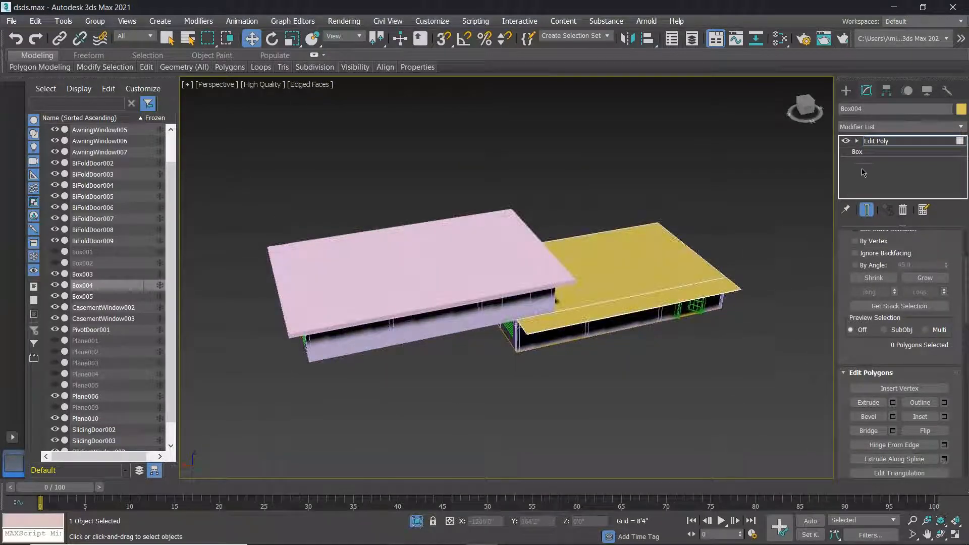
left_click(847, 93)
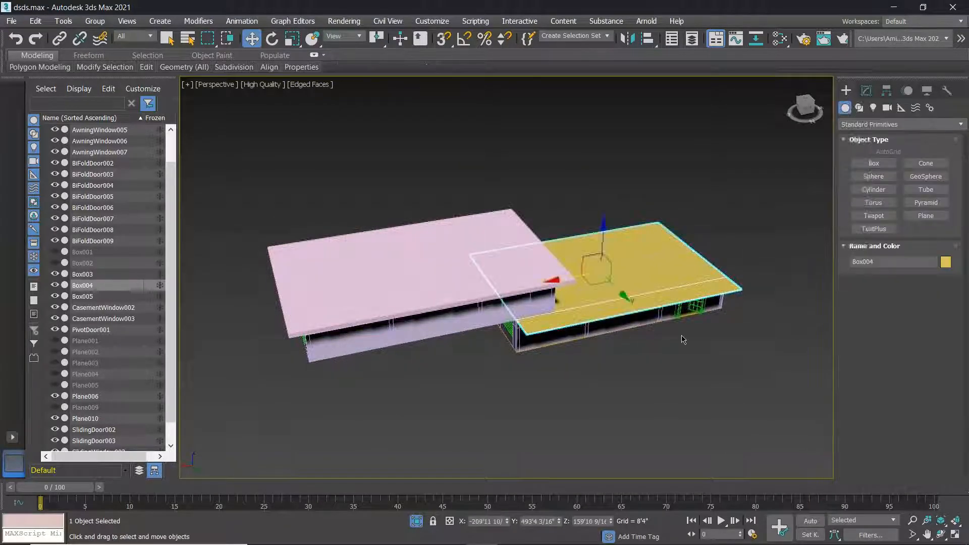
left_click(727, 179)
In the maximized Front view, select the twelve upper-storey parts and move them left over the lower storey.
key("alt+w")
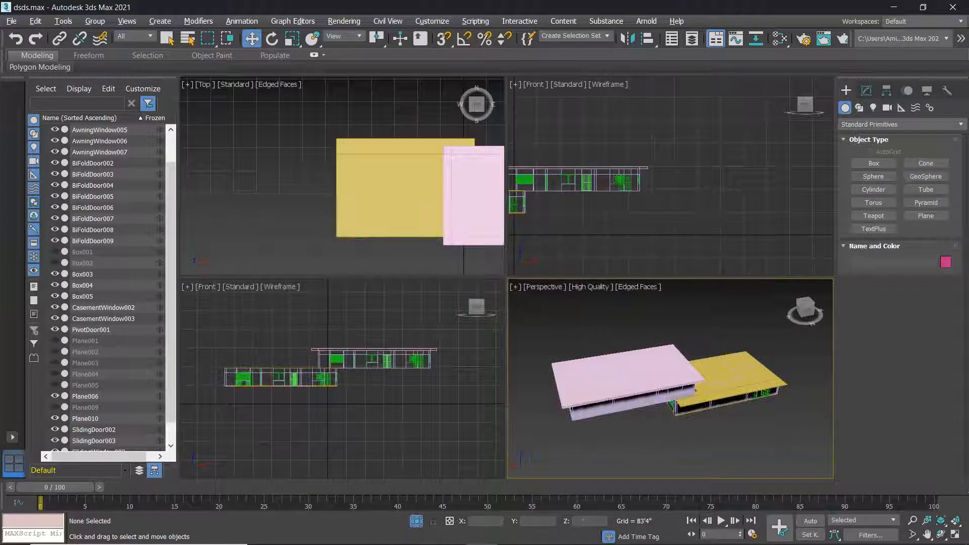
key("alt+w")
left_click_drag(490, 230, 396, 189)
left_click_drag(644, 238, 458, 238)
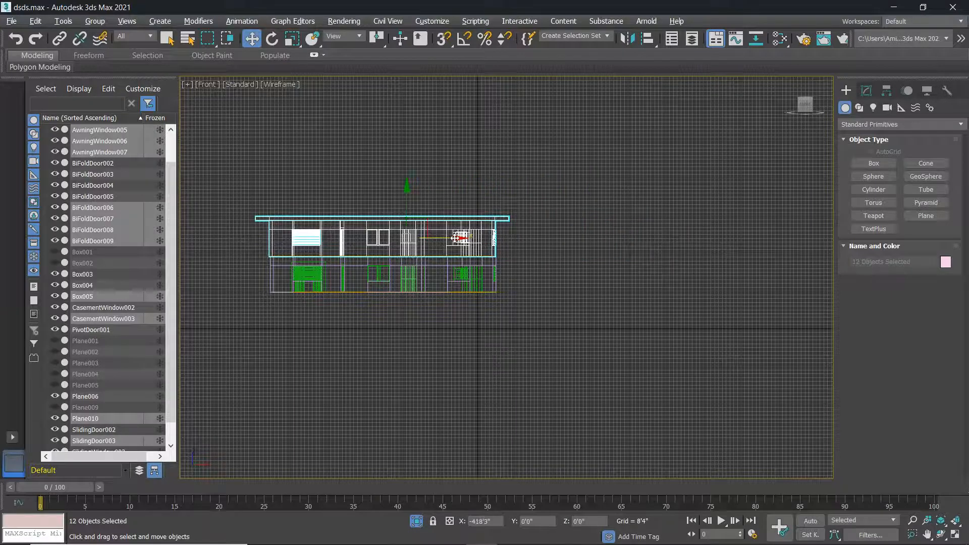
Snap the yellow slab Box004 onto the building's wall edge and corner.
scroll(263, 217, "up", 6)
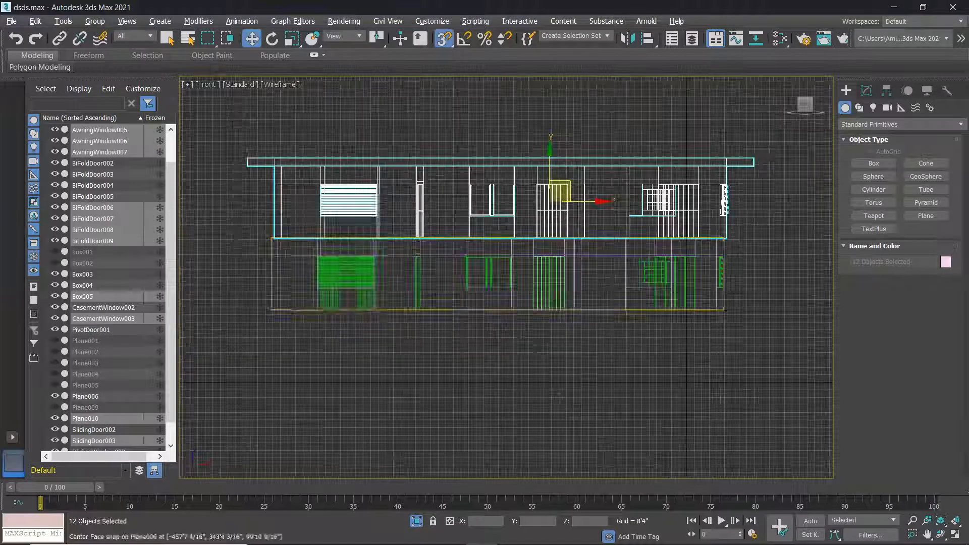
left_click(267, 209)
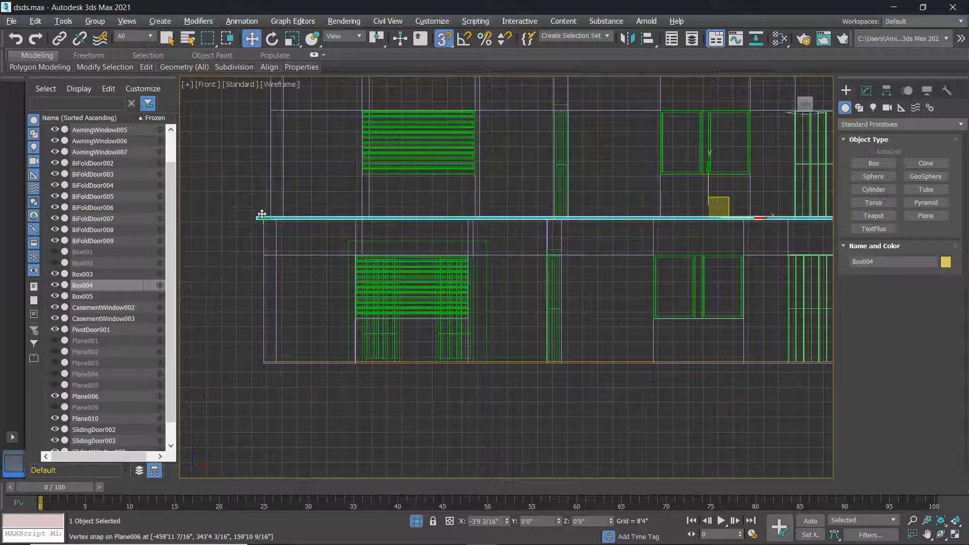
left_click_drag(276, 225, 278, 228)
scroll(280, 228, "up", 2)
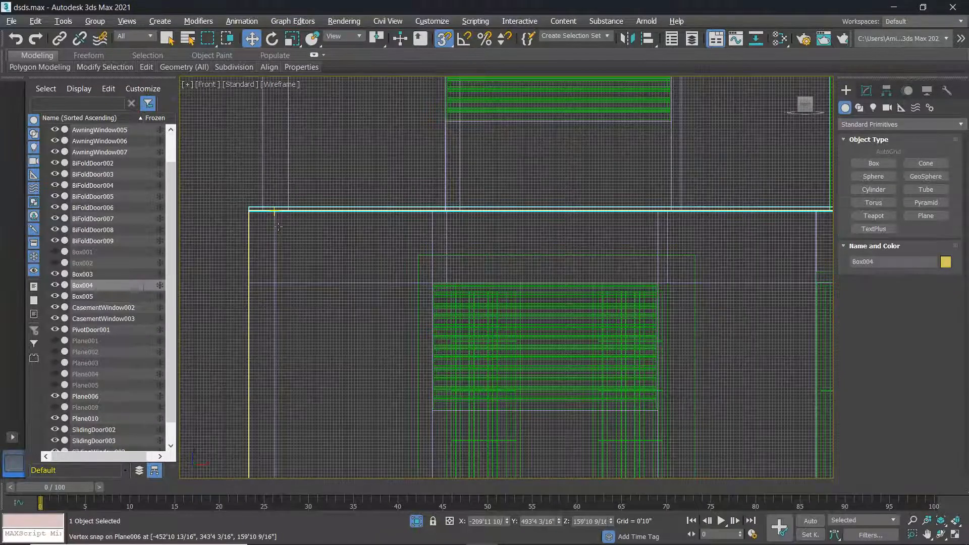
scroll(280, 228, "down", 8)
left_click_drag(679, 210, 206, 221)
scroll(263, 217, "up", 6)
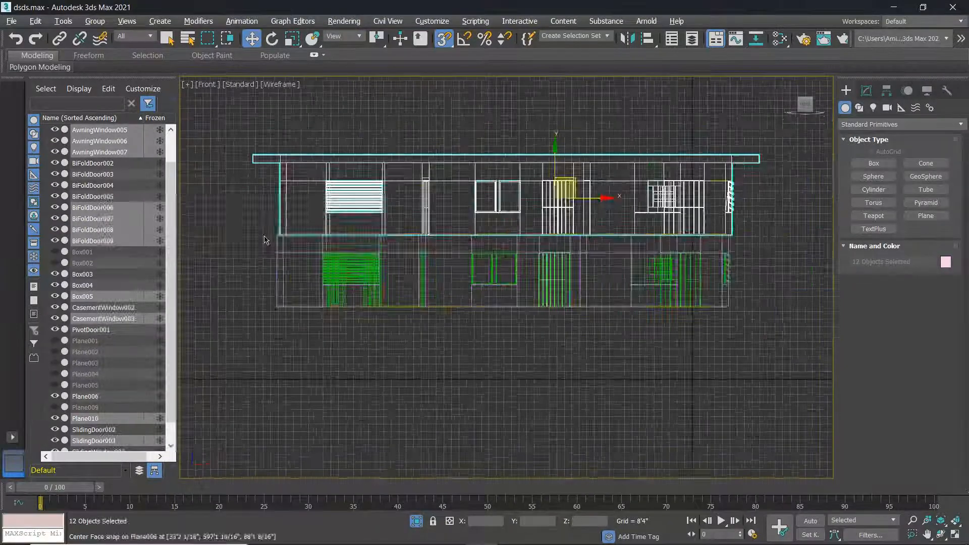
scroll(279, 181, "up", 3)
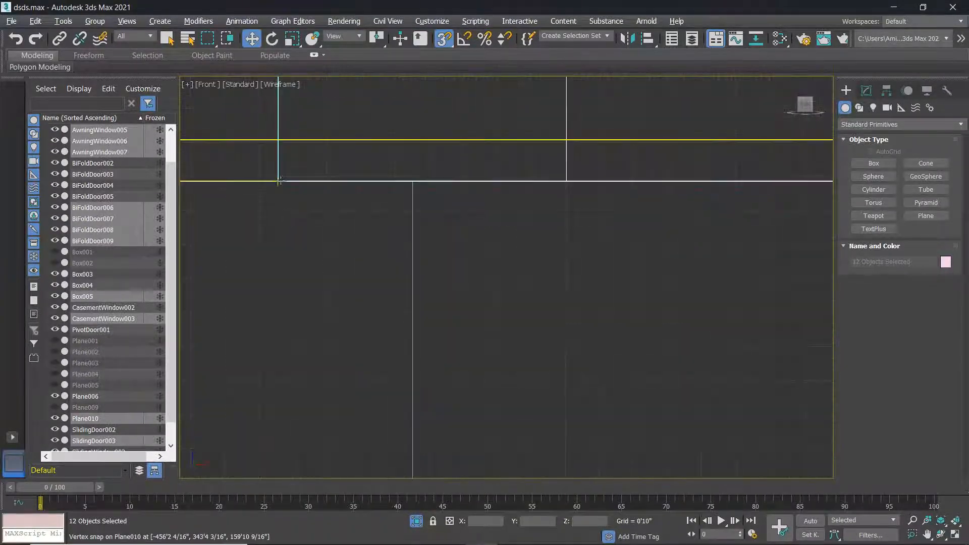
left_click_drag(278, 181, 374, 183)
Snap the whole upper storey down directly onto the lower storey, then deselect.
scroll(424, 188, "down", 5)
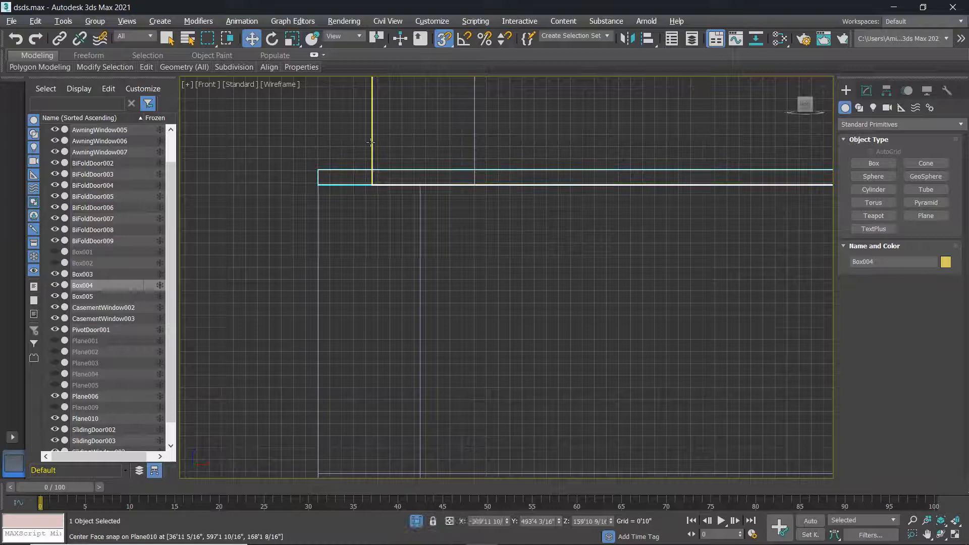
scroll(371, 143, "down", 4)
middle_click_drag(373, 147, 381, 215)
scroll(388, 213, "up", 1)
scroll(467, 198, "down", 3)
middle_click_drag(465, 199, 290, 284)
scroll(324, 269, "down", 3)
scroll(495, 267, "down", 3)
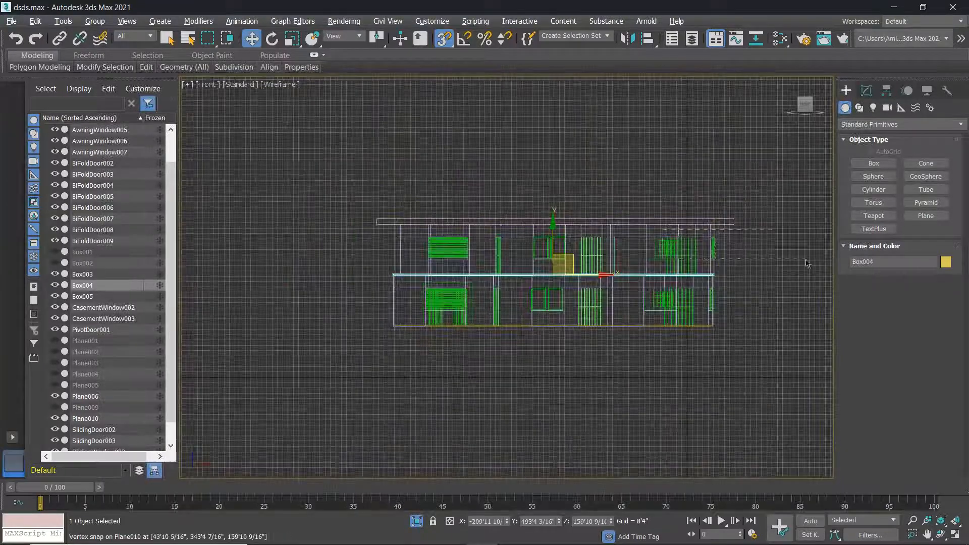
left_click_drag(338, 211, 339, 212)
left_click_drag(400, 203, 391, 327)
scroll(397, 224, "up", 4)
scroll(434, 290, "down", 3)
middle_click_drag(414, 278, 346, 252)
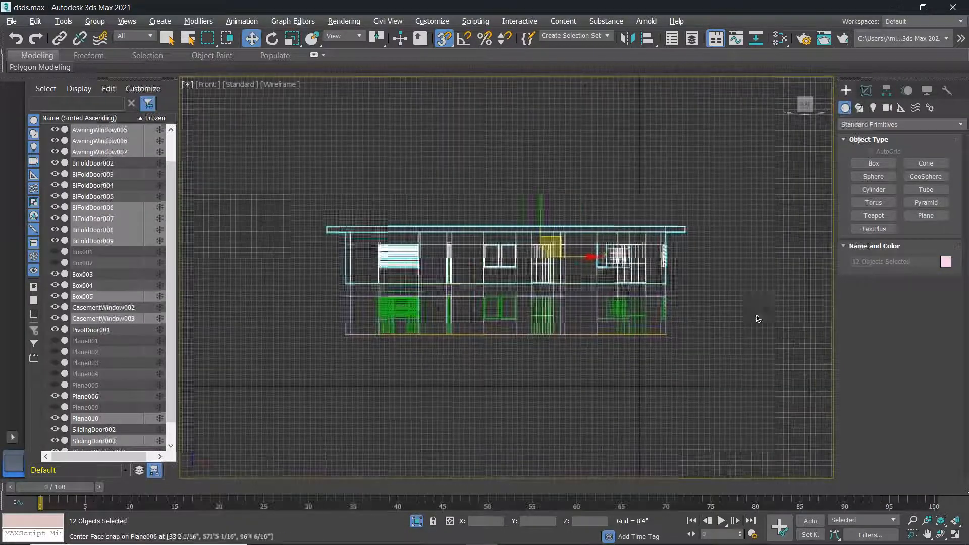
left_click(758, 319)
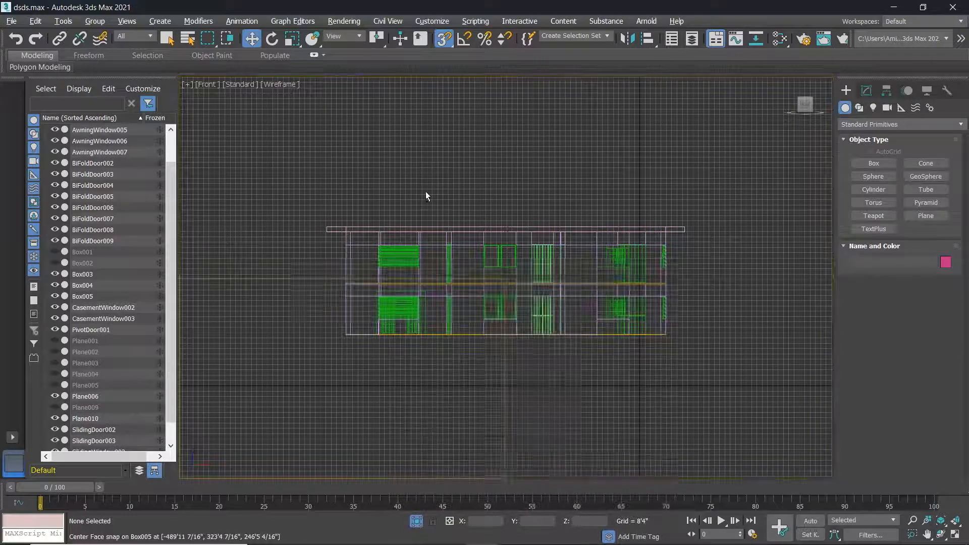
key("alt+w")
In the maximized Perspective view, select front wall panel Plane006 and undo its accidental drop.
middle_click_drag(652, 349, 689, 379)
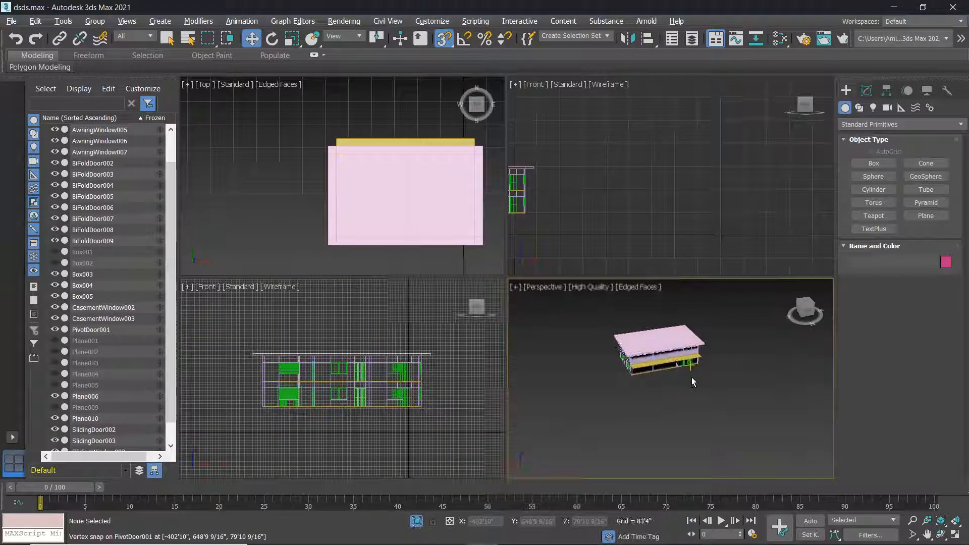
key("alt+w")
scroll(482, 251, "up", 10)
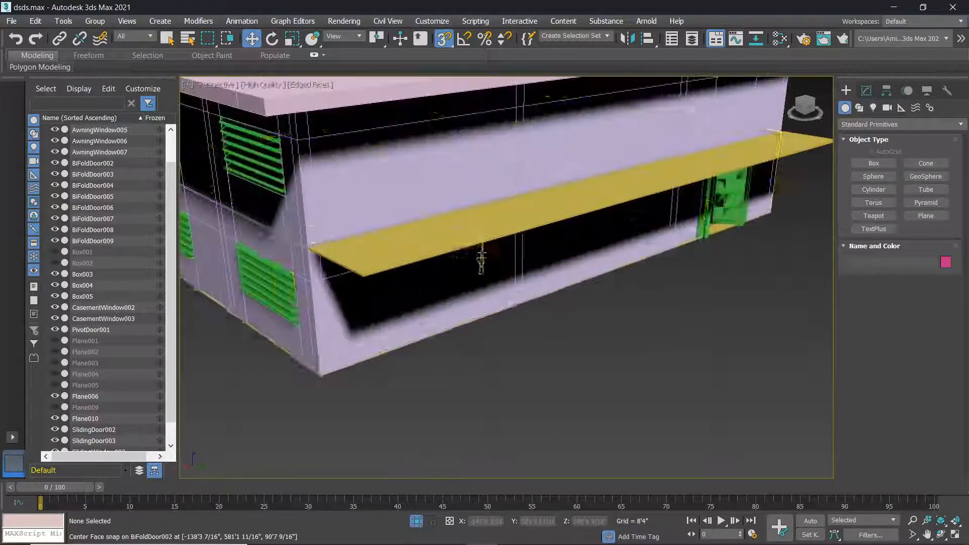
middle_click_drag(461, 246, 407, 216, "alt")
scroll(479, 258, "down", 4)
scroll(490, 252, "up", 5)
scroll(489, 250, "down", 3)
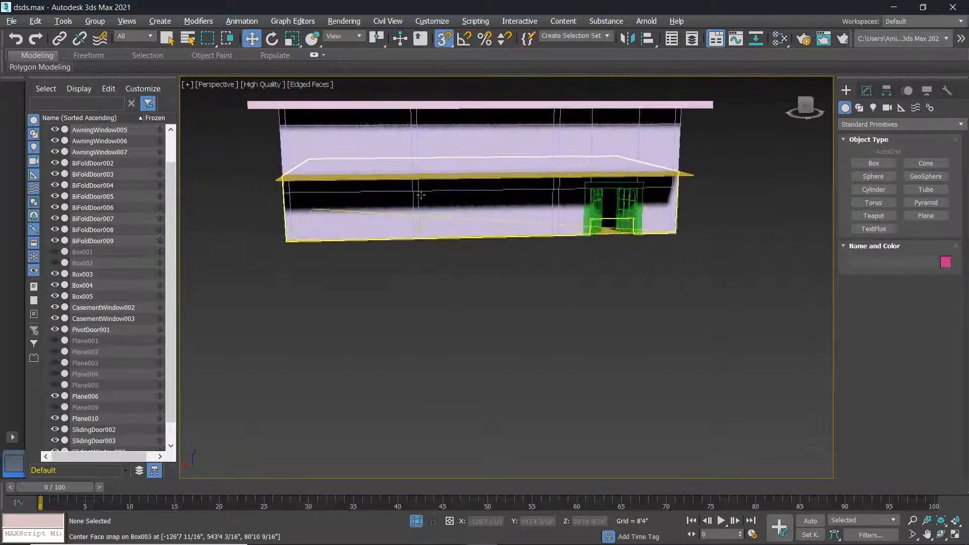
left_click(556, 224)
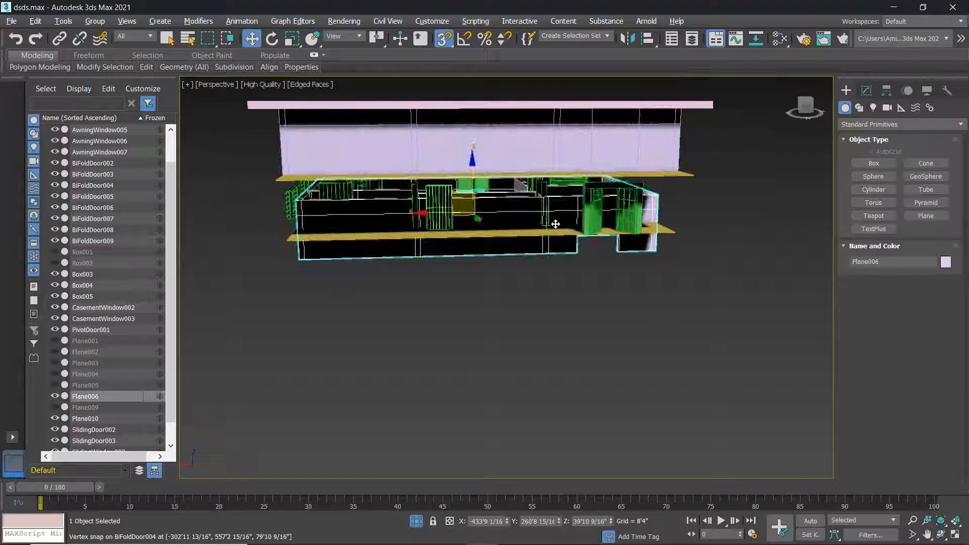
key("ctrl+z")
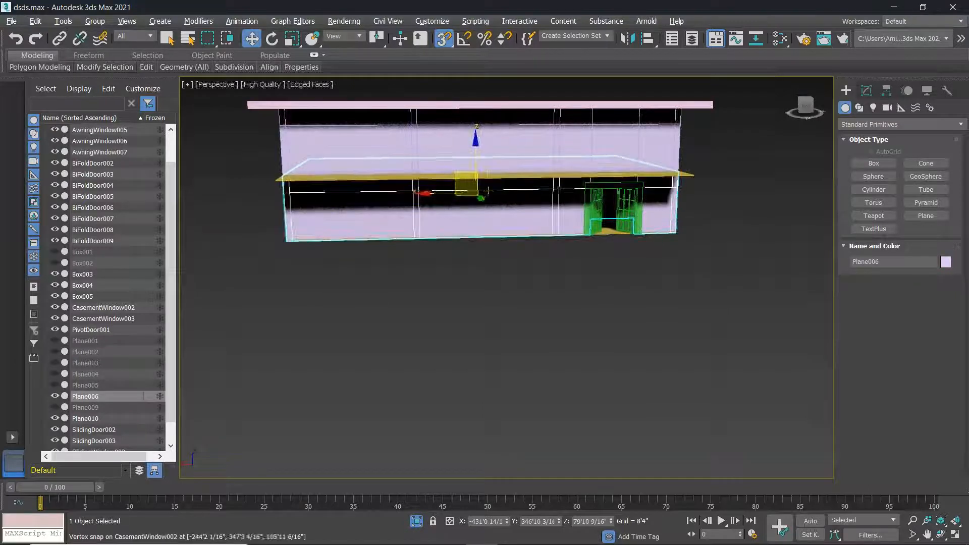
Select Box004 and show its modifier stack in the Modify panel.
middle_click_drag(500, 184, 554, 225, "alt")
left_click(554, 227)
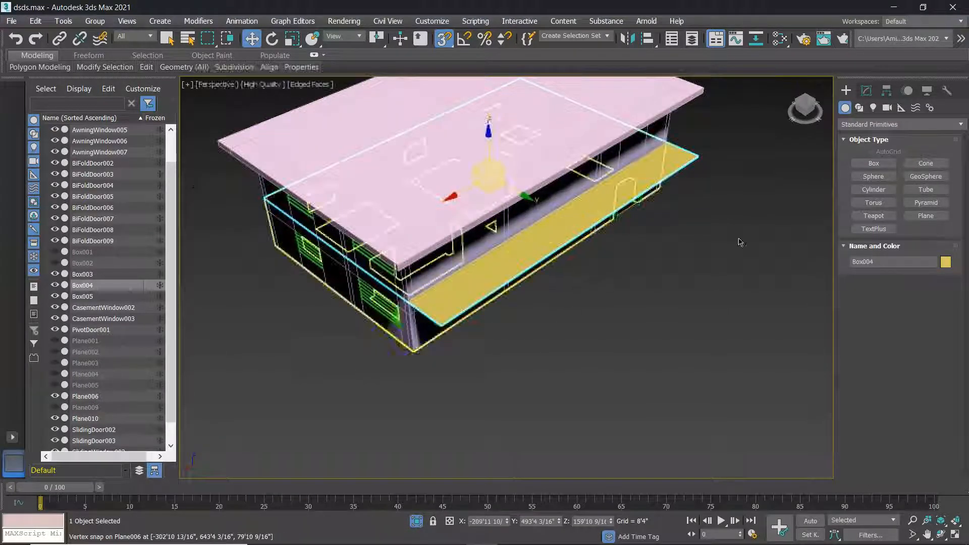
left_click(867, 91)
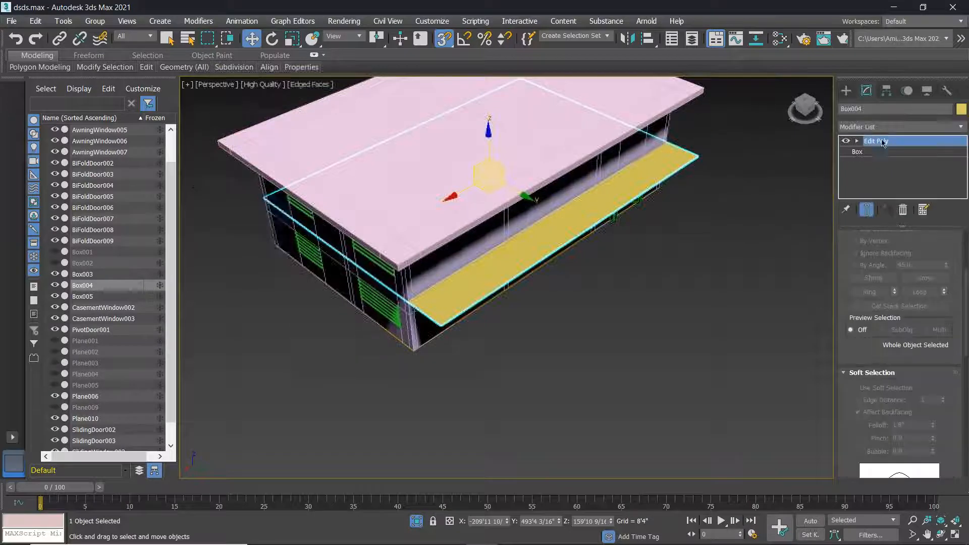
left_click(874, 127)
scroll(882, 420, "down", 6)
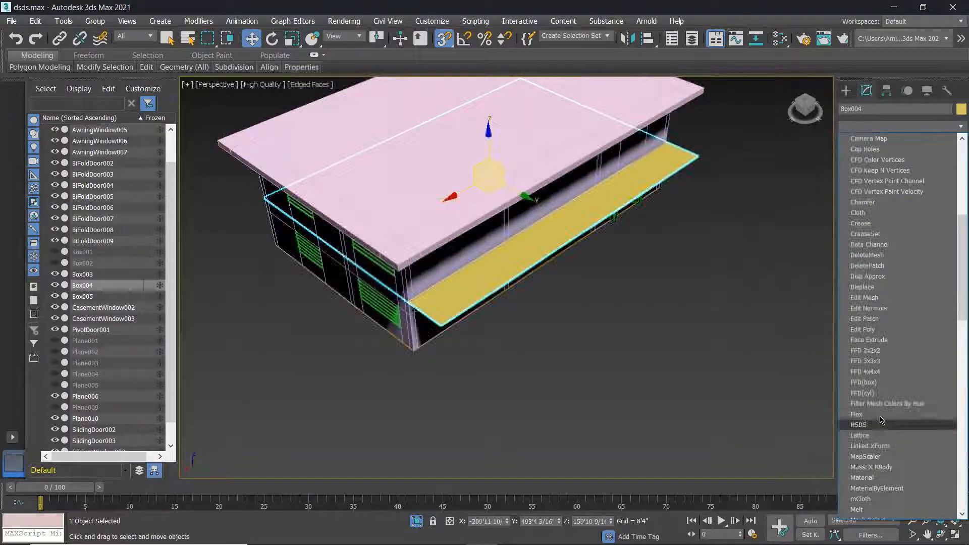
scroll(874, 398, "up", 1)
scroll(876, 389, "up", 5)
scroll(883, 363, "down", 6)
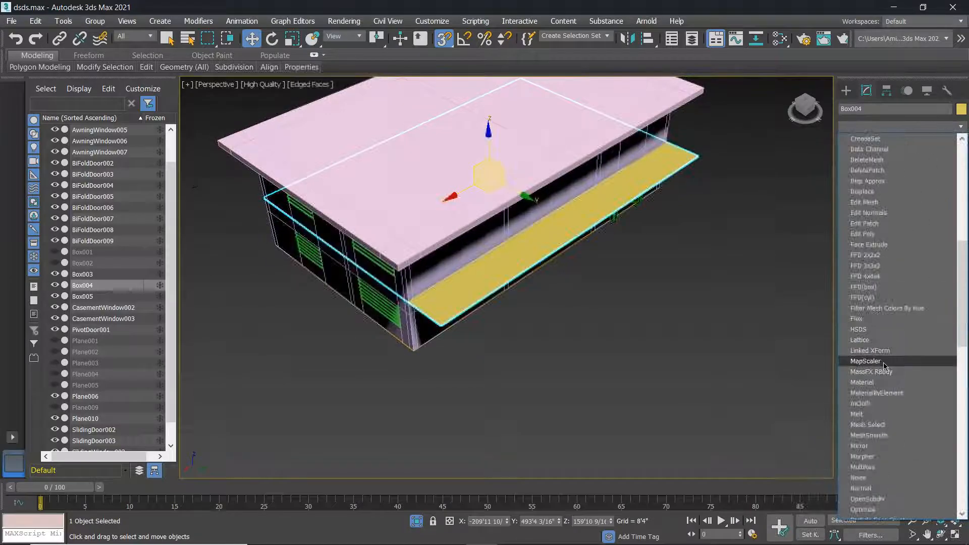
scroll(882, 430, "down", 7)
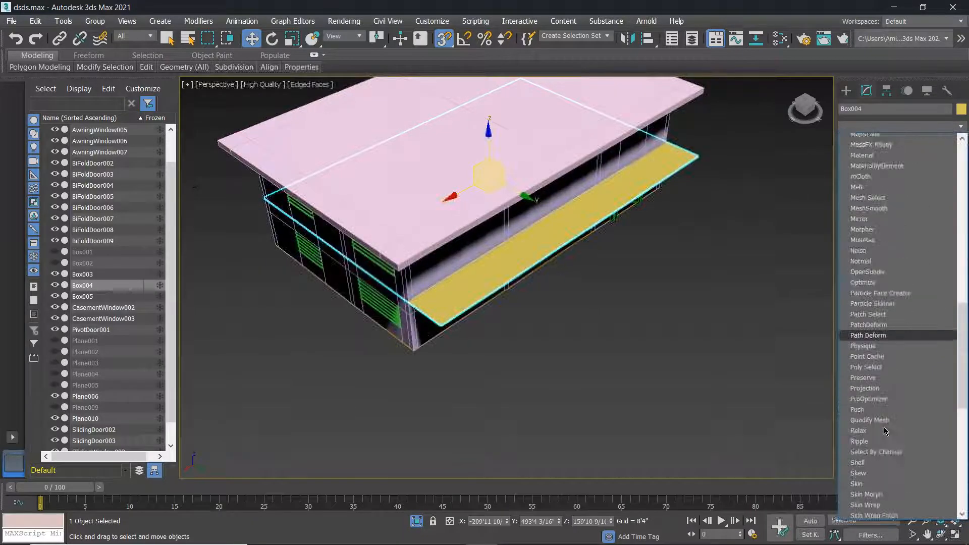
scroll(883, 427, "up", 7)
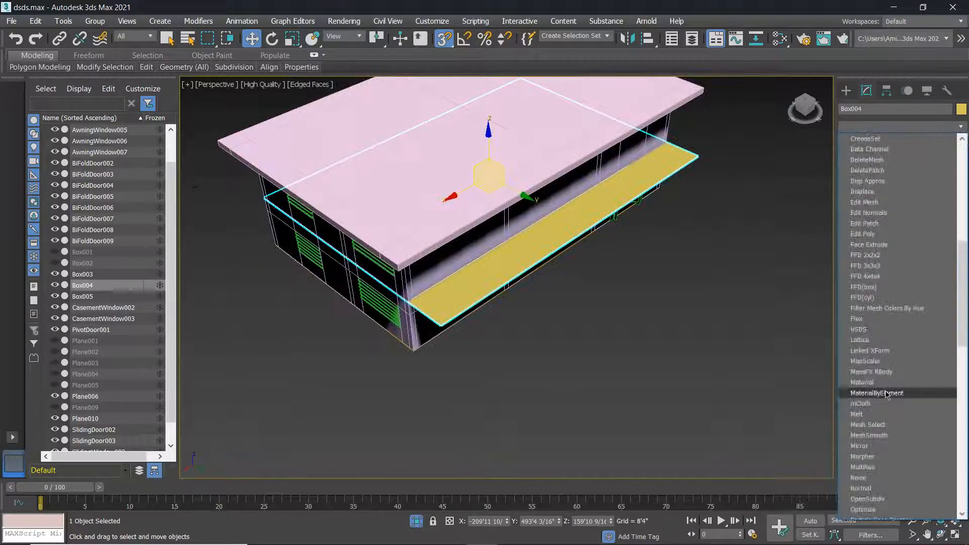
left_click(873, 224)
right_click(876, 146)
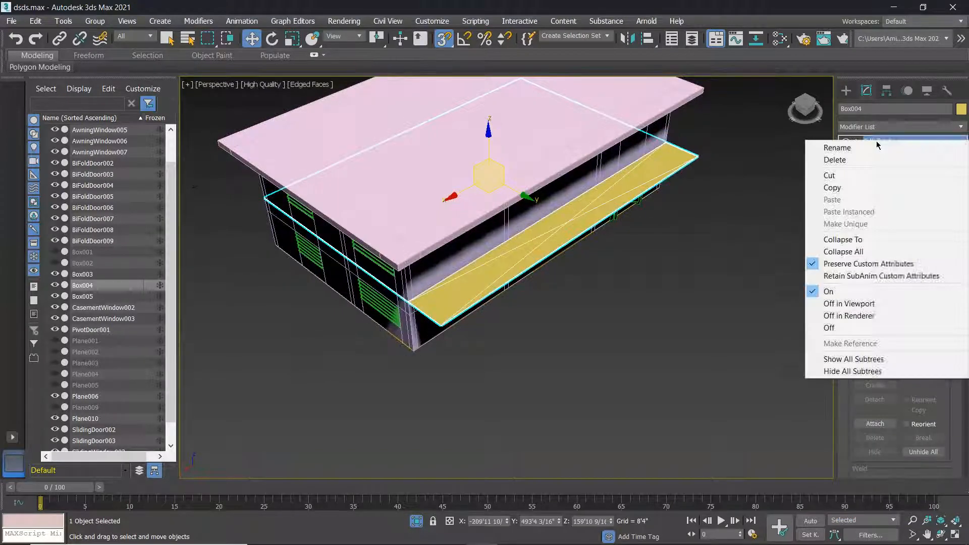
left_click(833, 158)
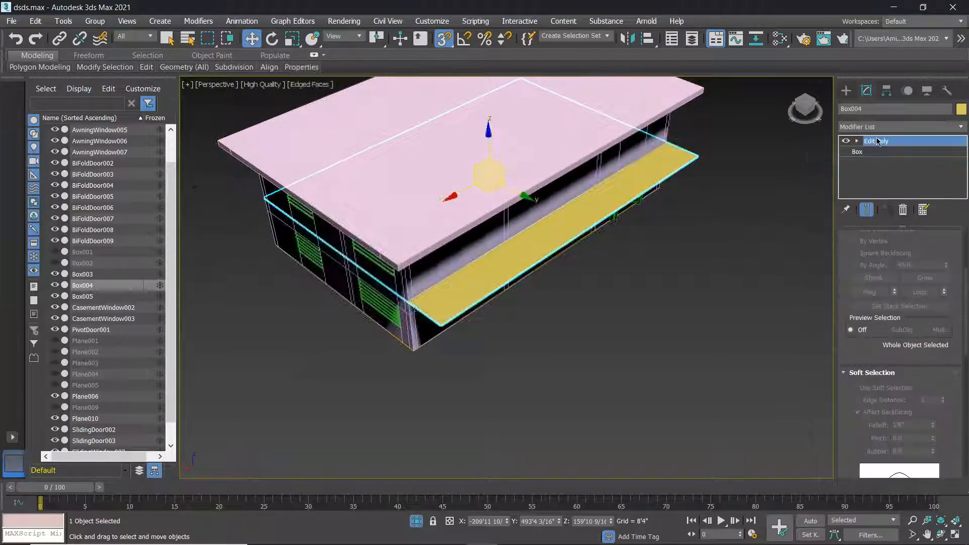
key("1")
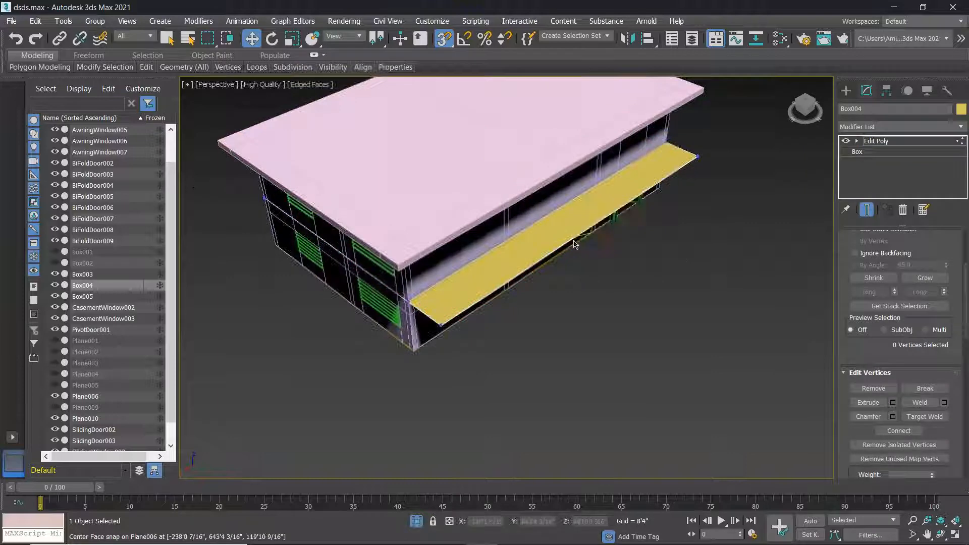
middle_click_drag(608, 310, 594, 216, "alt")
key("4")
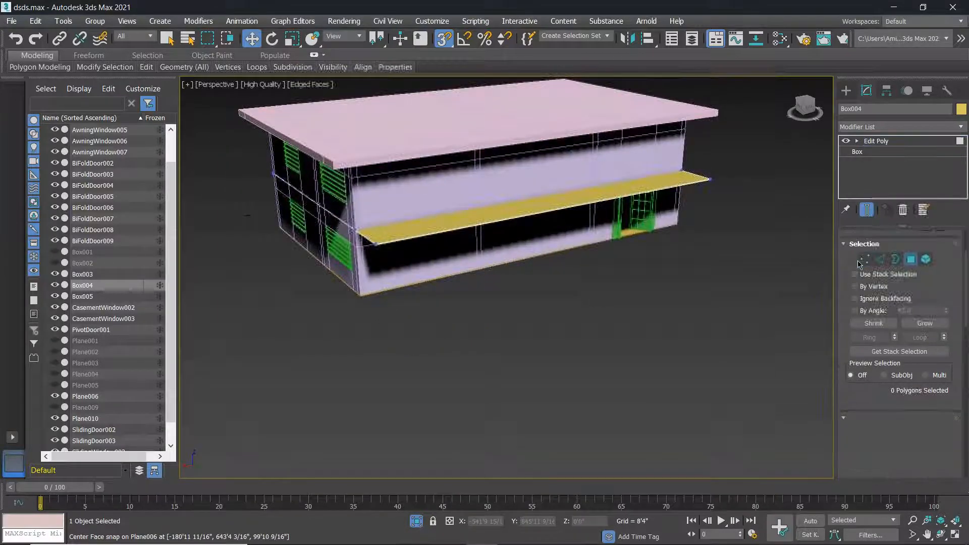
scroll(593, 217, "up", 5)
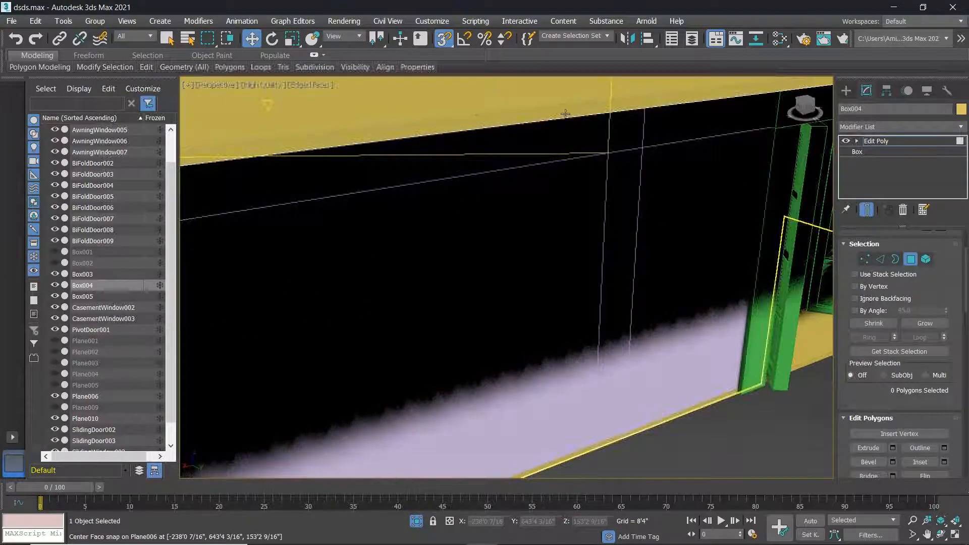
left_click(578, 147)
scroll(578, 147, "down", 5)
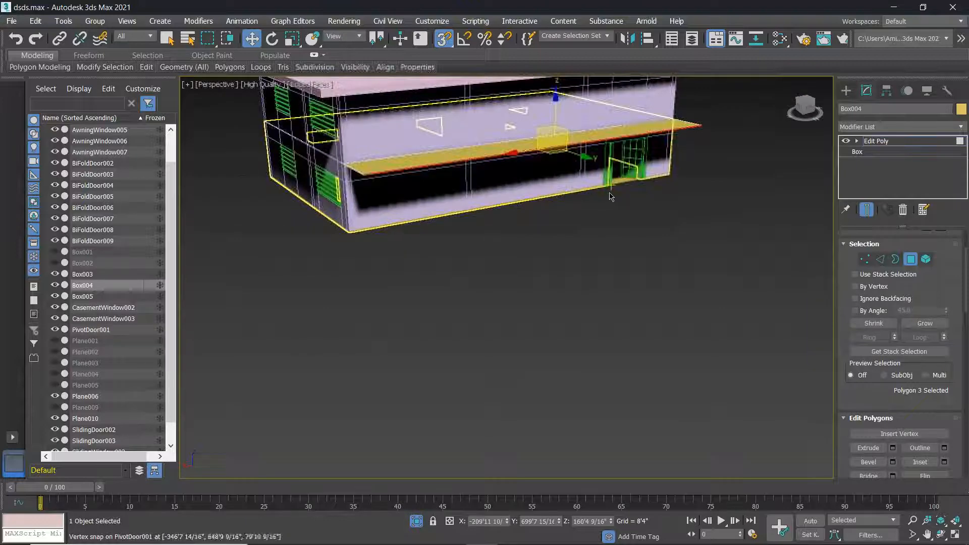
left_click(880, 259)
scroll(540, 168, "up", 6)
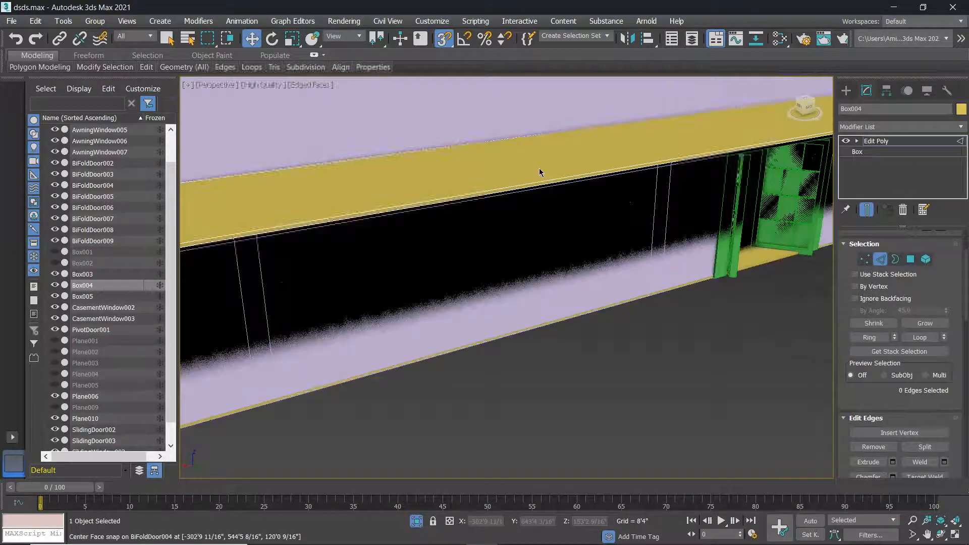
left_click(543, 201)
middle_click_drag(538, 237, 571, 237, "alt")
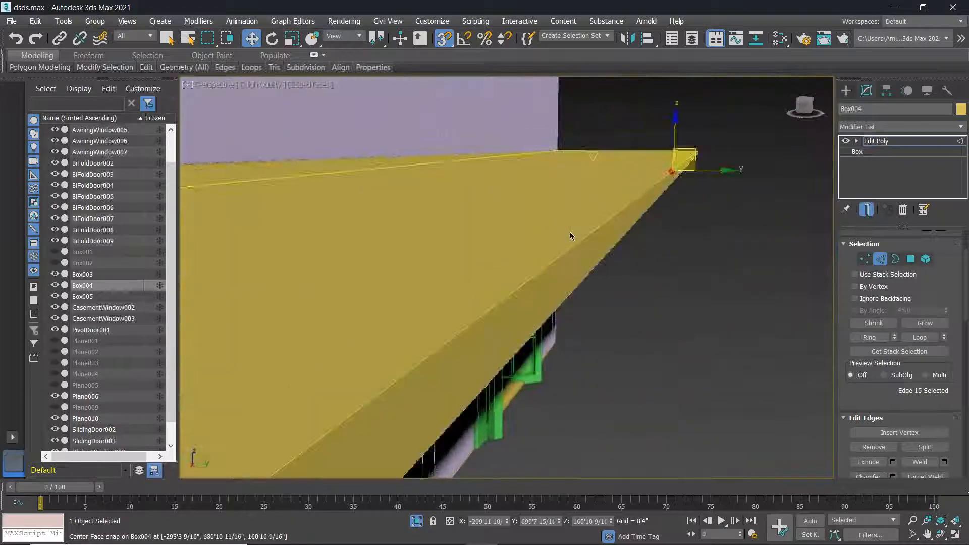
left_click(881, 260)
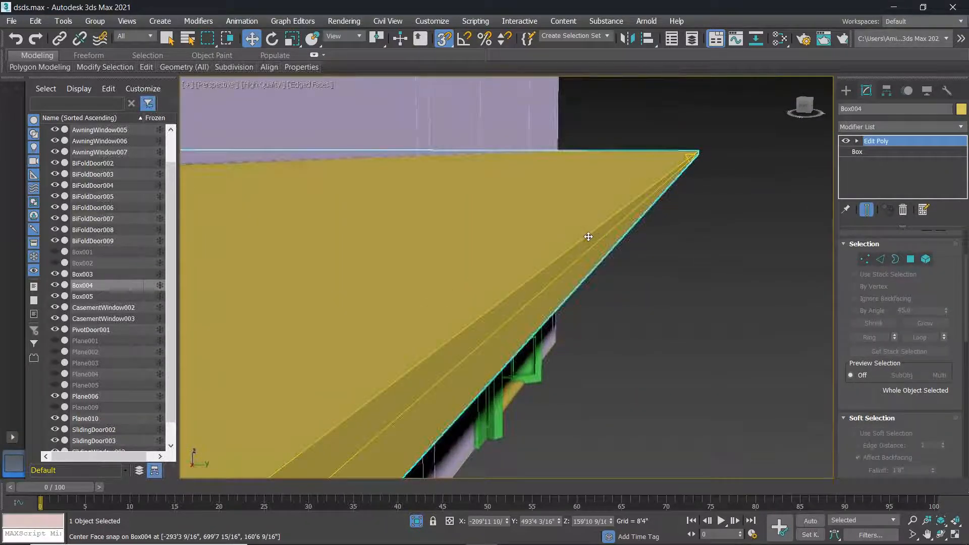
left_click(714, 298)
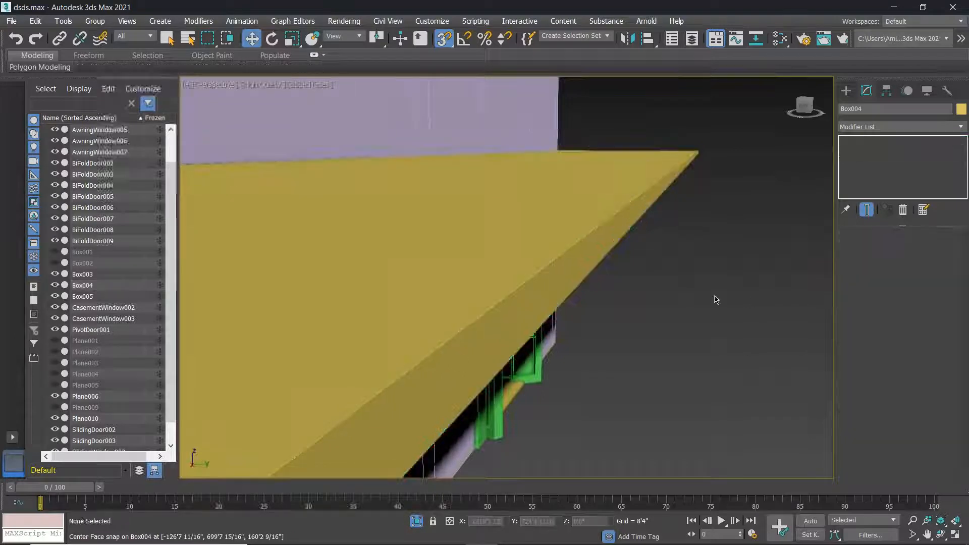
left_click(602, 254)
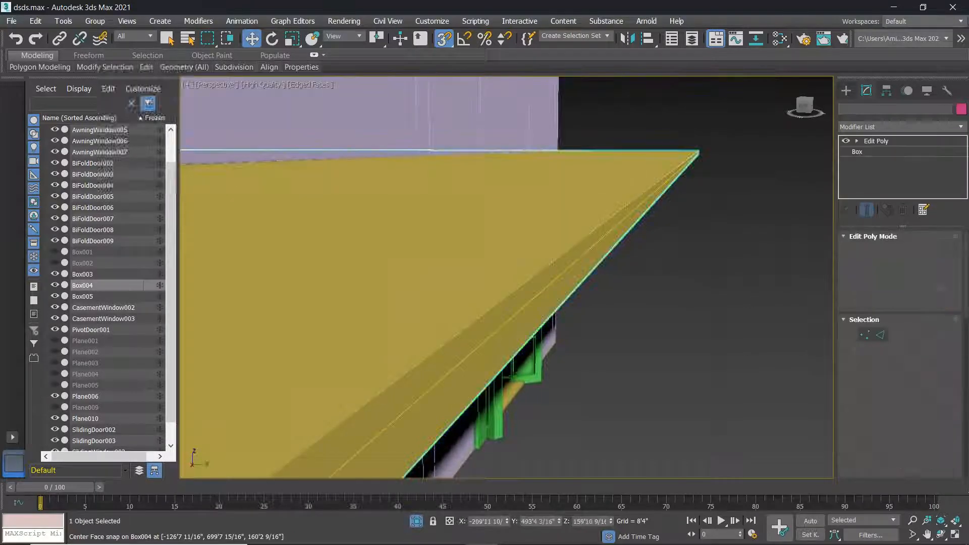
left_click(881, 336)
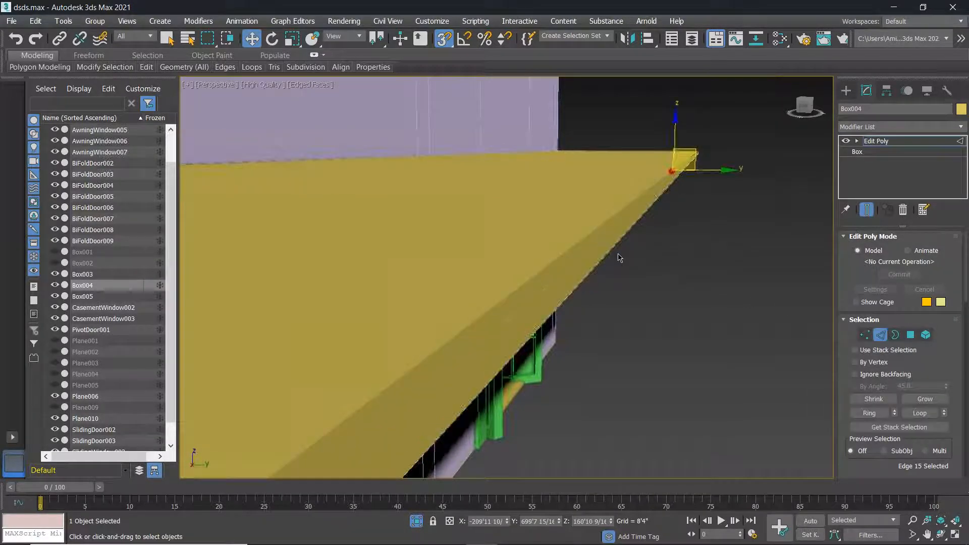
right_click(584, 238)
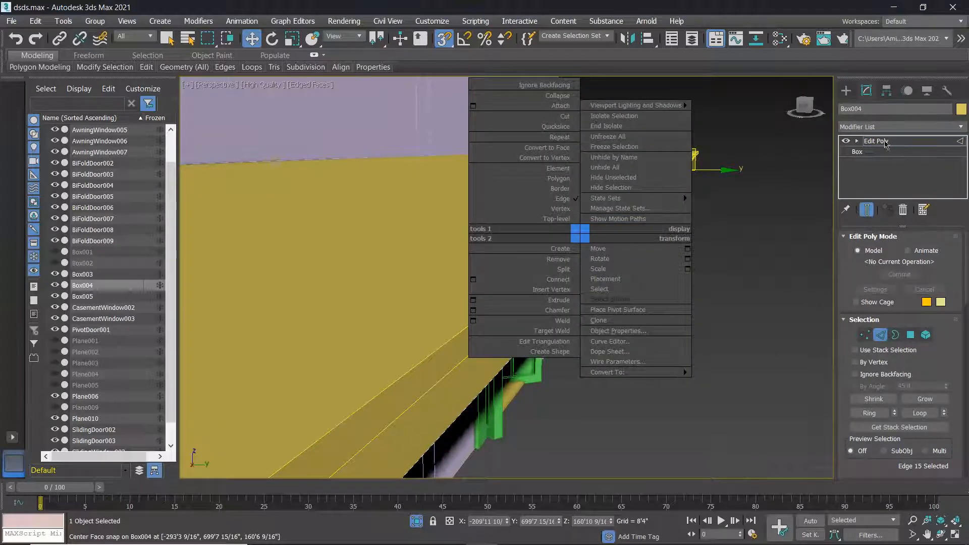
left_click(886, 144)
left_click(665, 228)
left_click(867, 128)
left_click(754, 166)
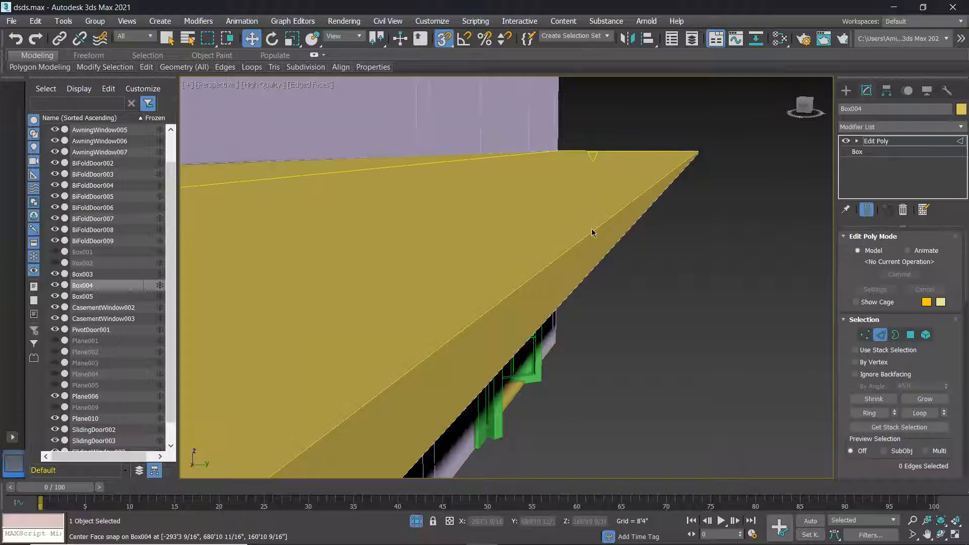
scroll(593, 234, "down", 1)
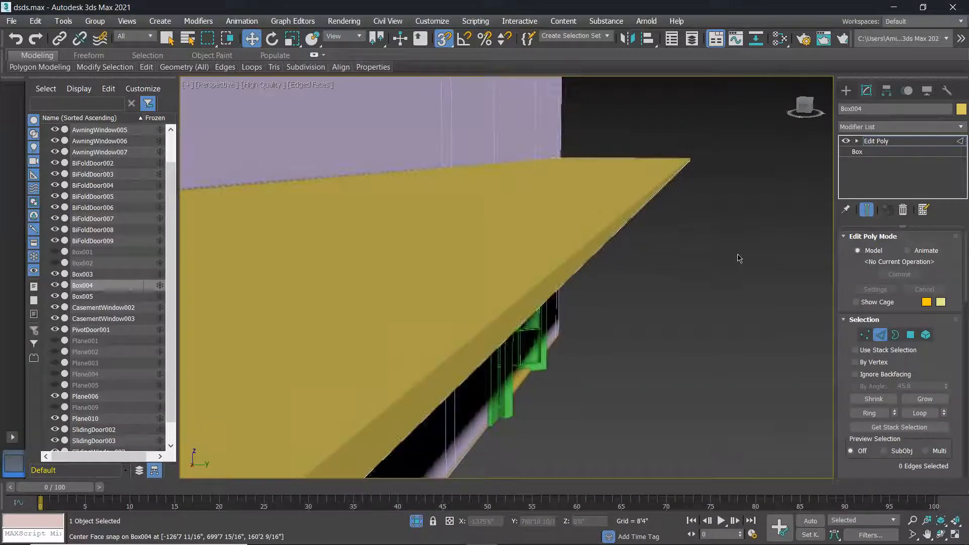
left_click(846, 90)
left_click(671, 316)
left_click(613, 244)
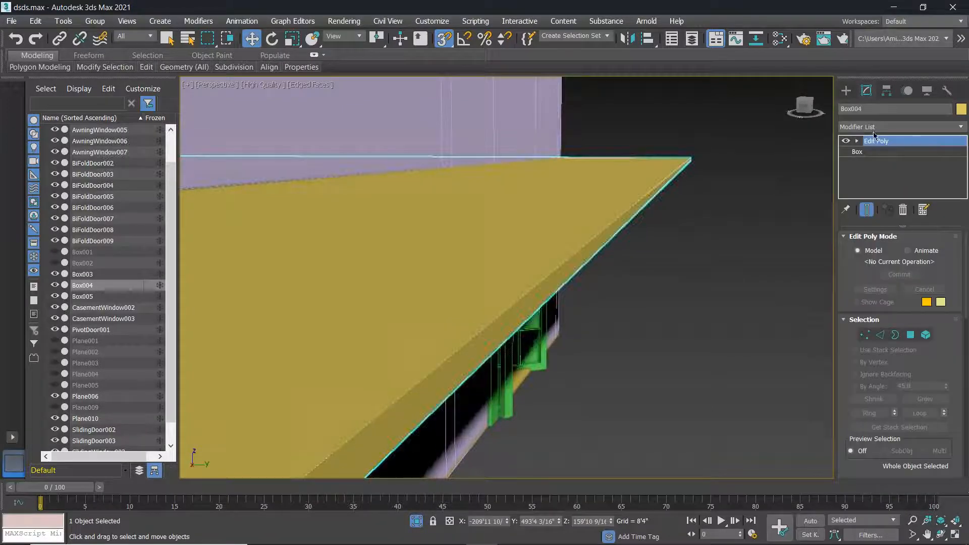
Add a second Edit Poly modifier to Box004 and select its long side face.
left_click(875, 128)
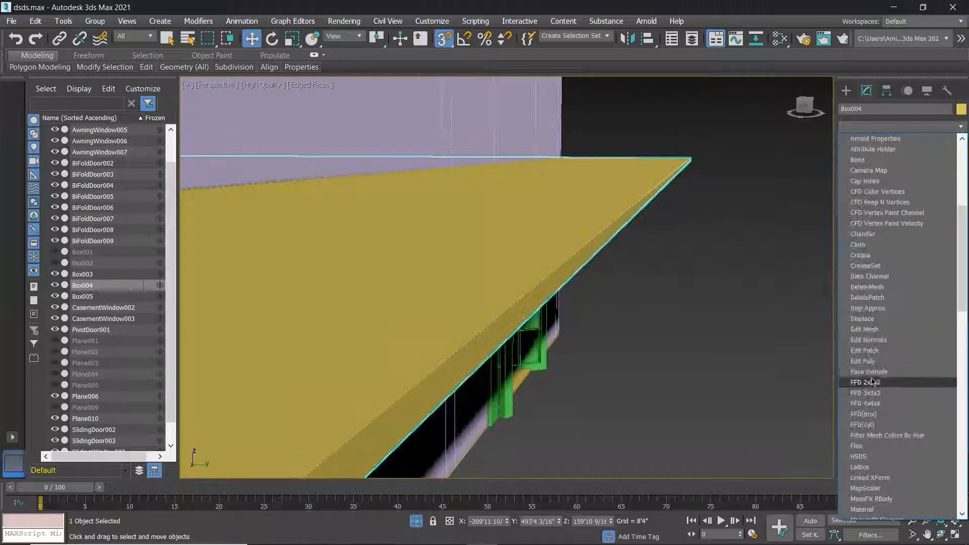
left_click(865, 380)
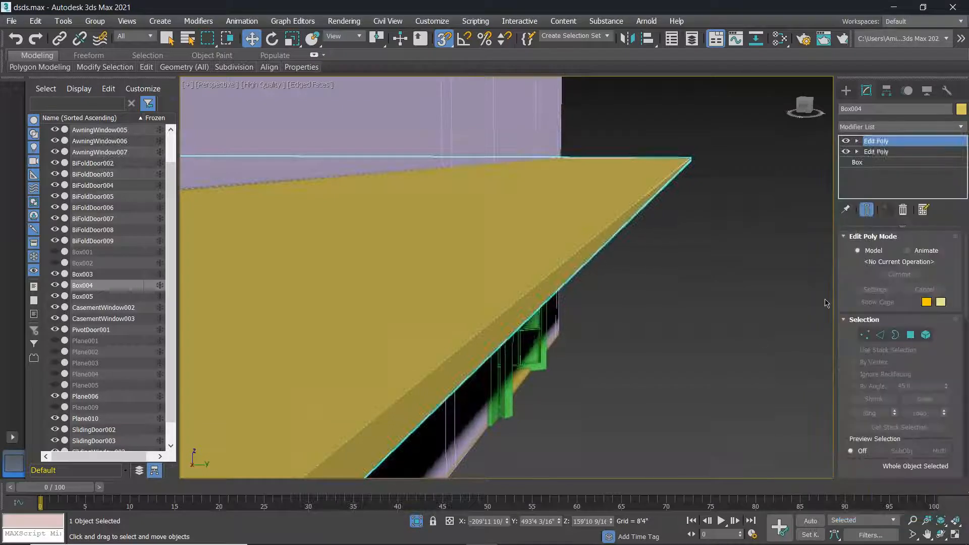
left_click(911, 335)
left_click(599, 271)
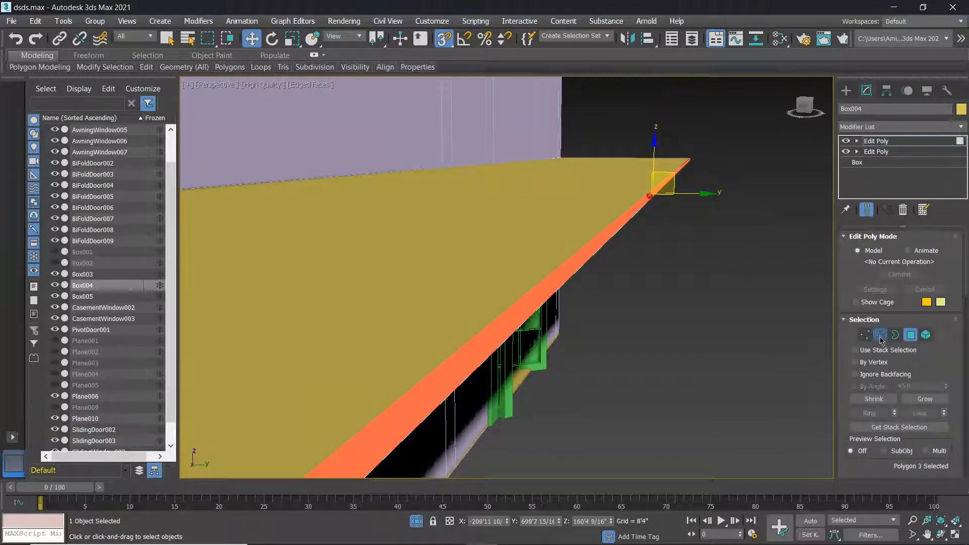
At Edge level, select the slab's two long edges and open the Connect Edges settings.
left_click(880, 337)
left_click(575, 272)
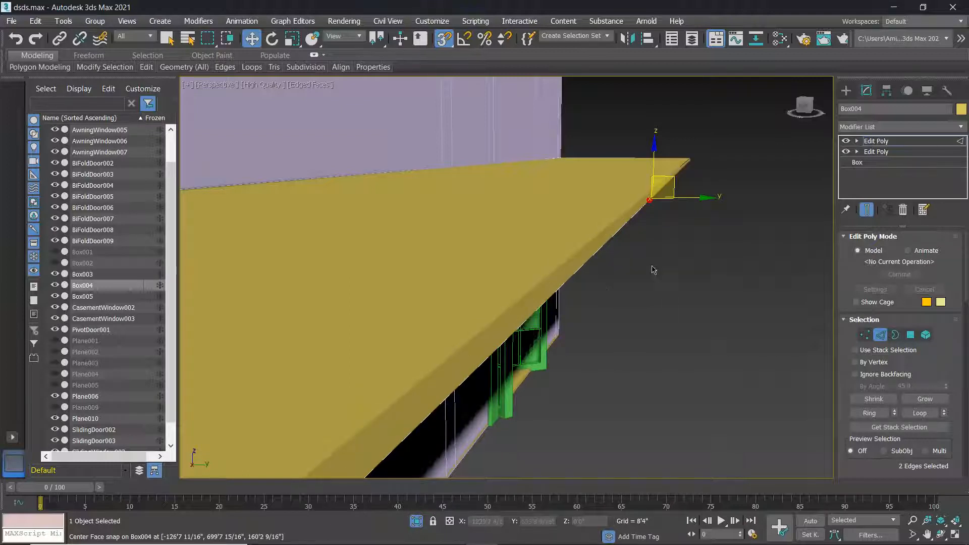
scroll(624, 263, "down", 10)
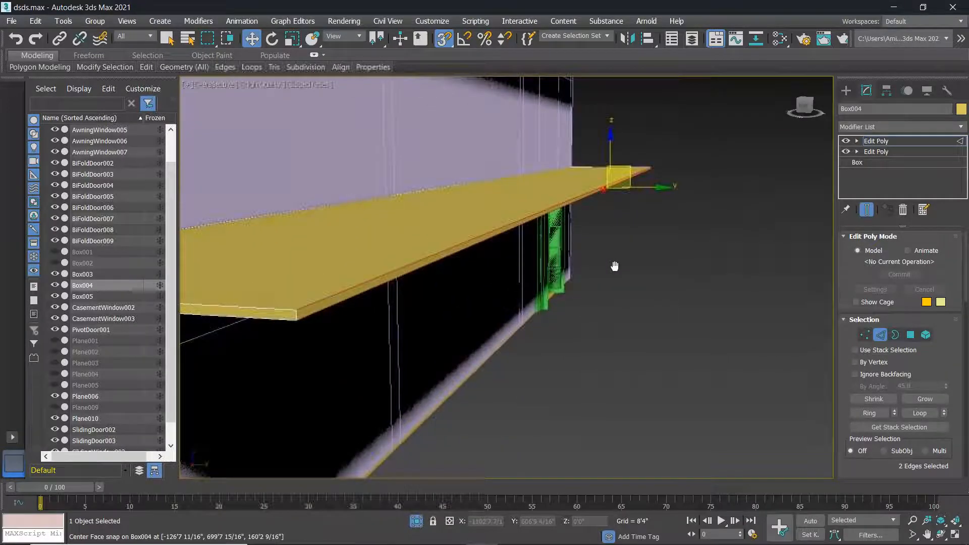
middle_click_drag(595, 269, 551, 295)
scroll(917, 416, "down", 4)
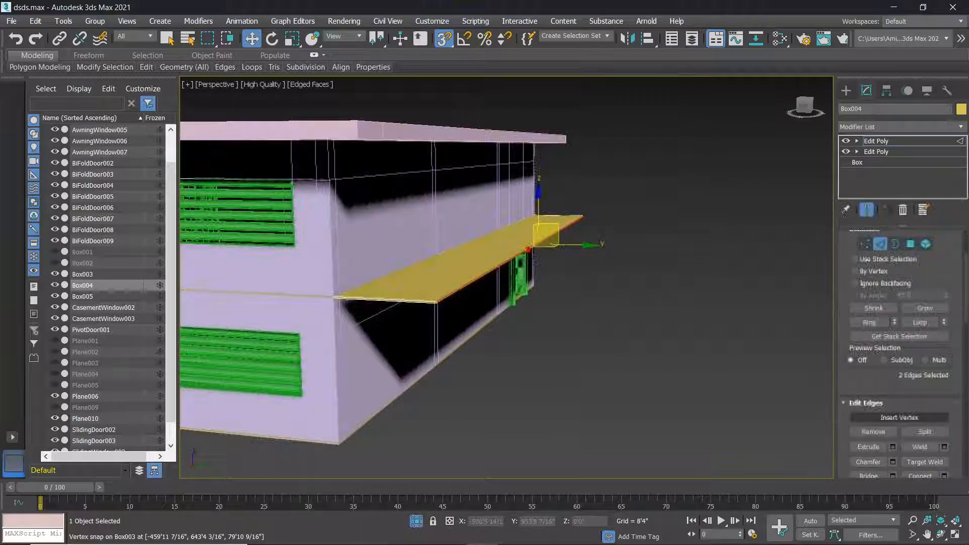
left_click(945, 431)
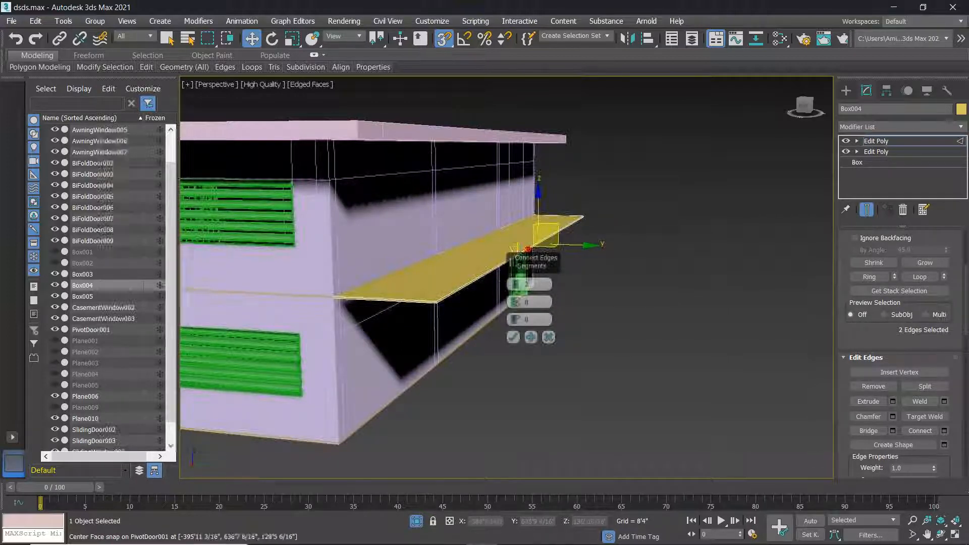
Apply Connect Edges to the selected slab edges, splitting a thin strip along the lower edge.
scroll(489, 288, "up", 4)
middle_click_drag(489, 288, 404, 252)
scroll(422, 262, "up", 4)
scroll(429, 244, "down", 2)
scroll(394, 254, "down", 2)
scroll(348, 263, "up", 3)
middle_click_drag(348, 263, 414, 253)
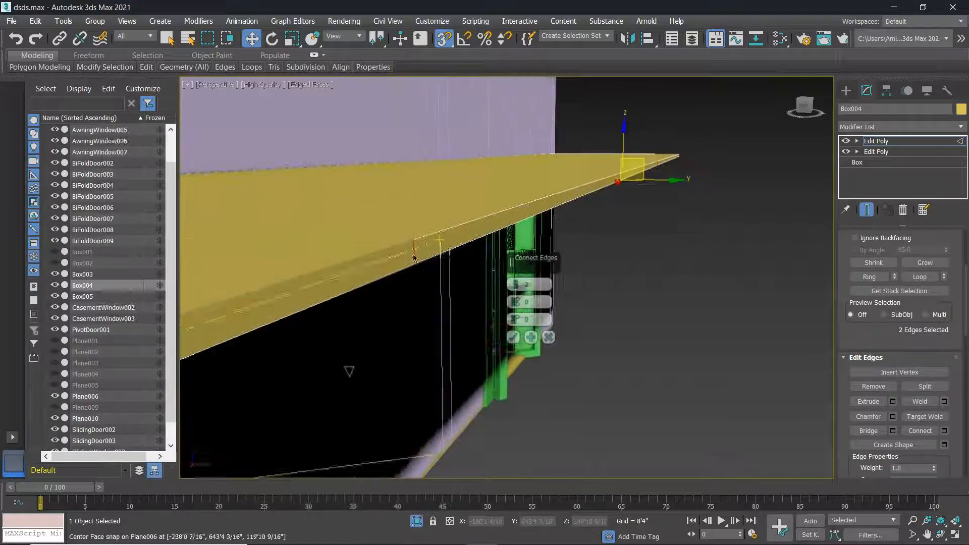
middle_click_drag(617, 254, 583, 247, "alt")
left_click(514, 337)
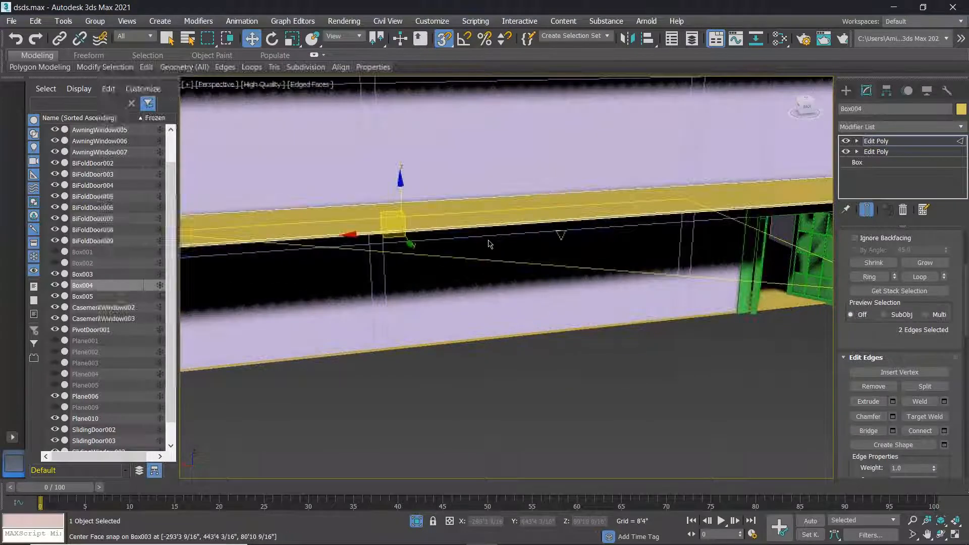
scroll(491, 244, "up", 2)
middle_click_drag(502, 247, 528, 252, "alt")
In Polygon mode, select the single thin front polygon strip of the slab.
left_click(776, 363)
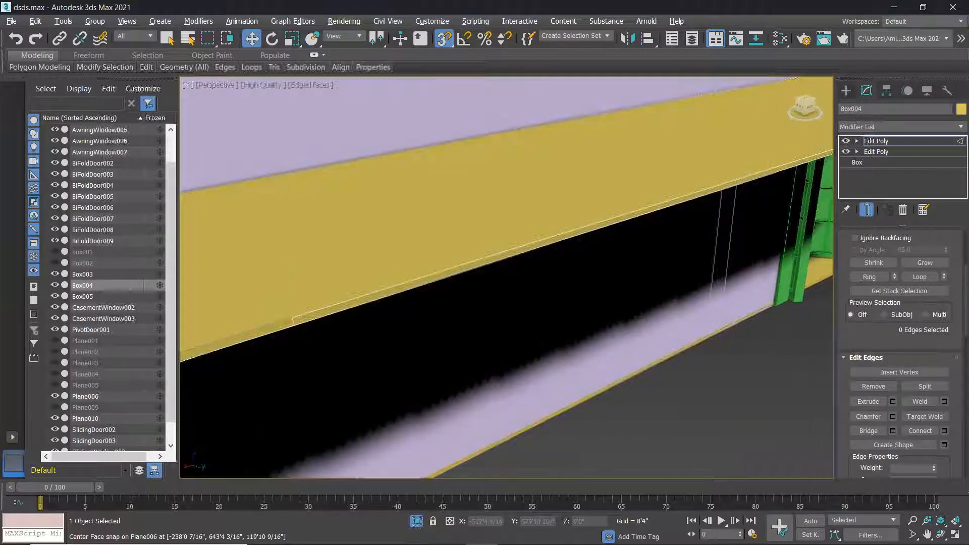
key("4")
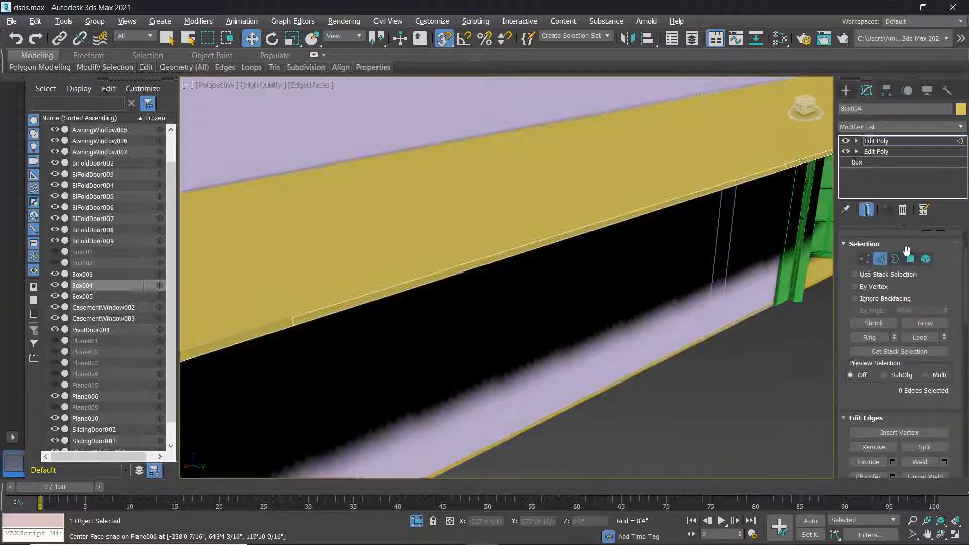
left_click(554, 249)
middle_click_drag(541, 253, 583, 259, "alt")
left_click(525, 252)
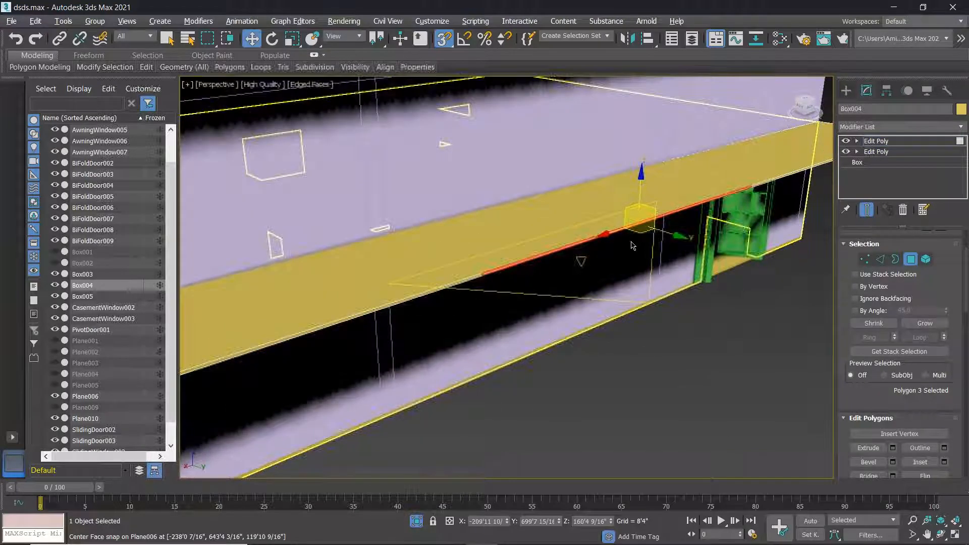
scroll(607, 244, "down", 8)
Extrude the slab's front strip about 54'10" outward with the Extrude caddy and confirm.
left_click(892, 448)
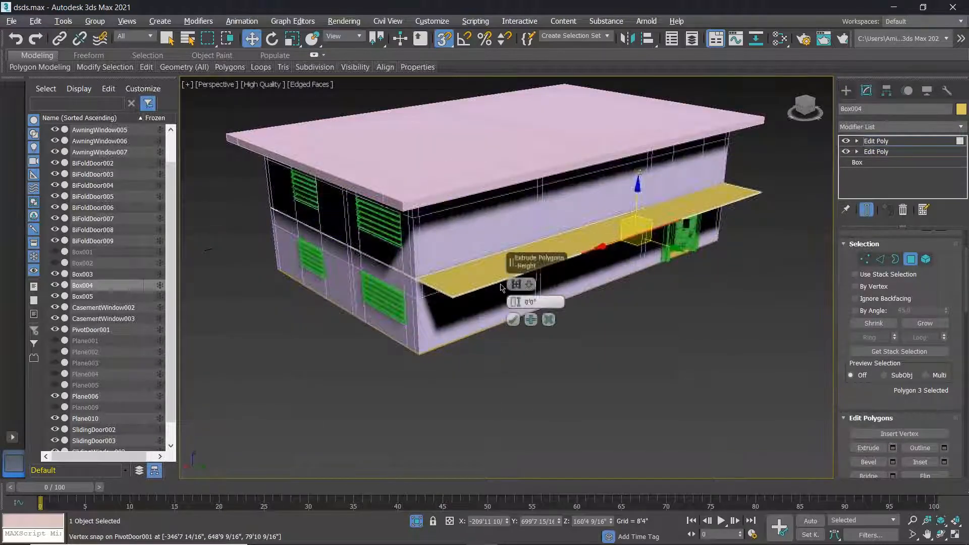
left_click_drag(515, 303, 529, 141)
left_click_drag(539, 74, 540, 74)
middle_click_drag(575, 316, 642, 321, "alt")
left_click_drag(518, 302, 967, 43)
left_click_drag(967, 141, 954, 189)
left_click(514, 319)
middle_click_drag(516, 320, 647, 323, "alt")
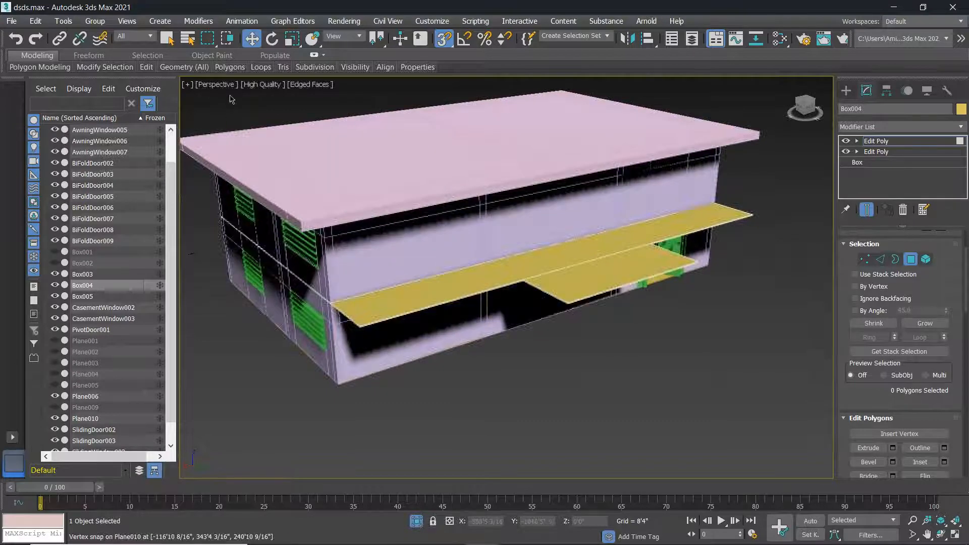
left_click(217, 87)
Restore the four-viewport layout and change the Top viewport to a Bottom view.
left_click(704, 370)
key("alt+w")
left_click(204, 84)
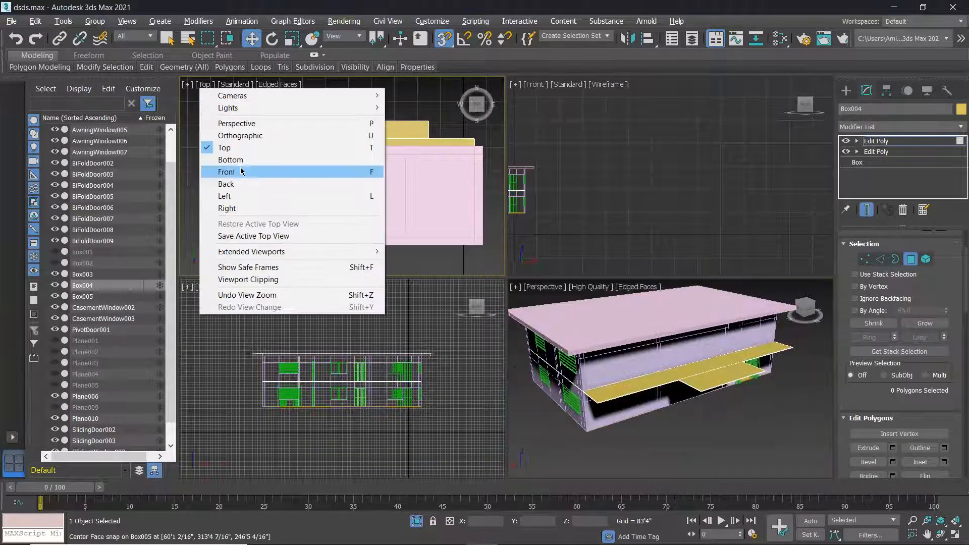
left_click(227, 161)
scroll(337, 189, "up", 8)
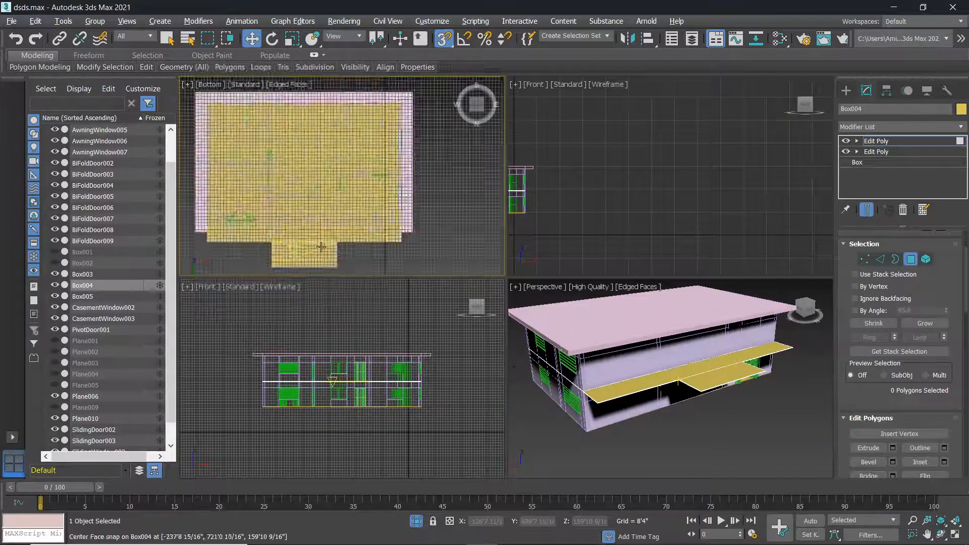
scroll(337, 189, "up", 3)
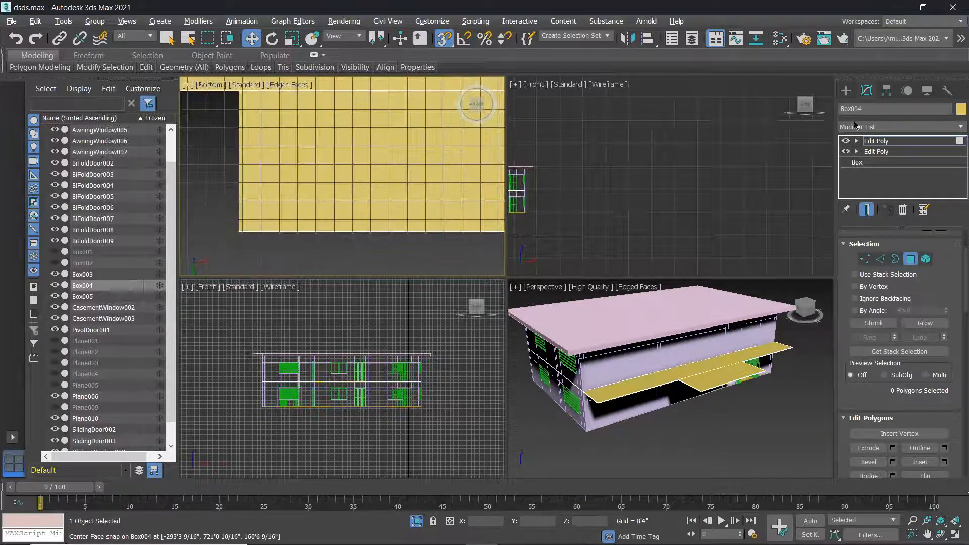
Pick Standard Primitives > Box and cancel the trial boxes drawn under the slab.
left_click(847, 90)
left_click(874, 163)
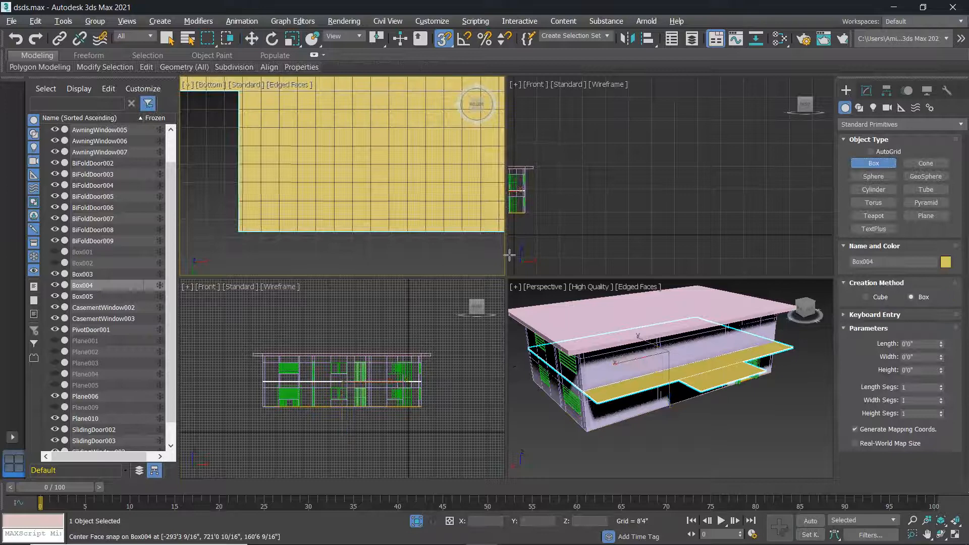
middle_click_drag(291, 204, 299, 206)
left_click_drag(261, 202, 265, 217)
right_click(265, 217)
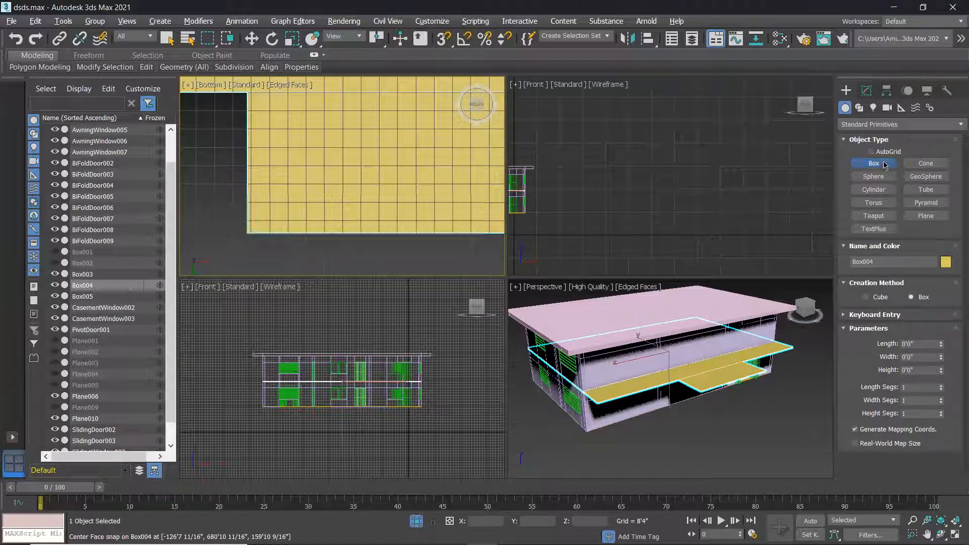
scroll(258, 225, "down", 3)
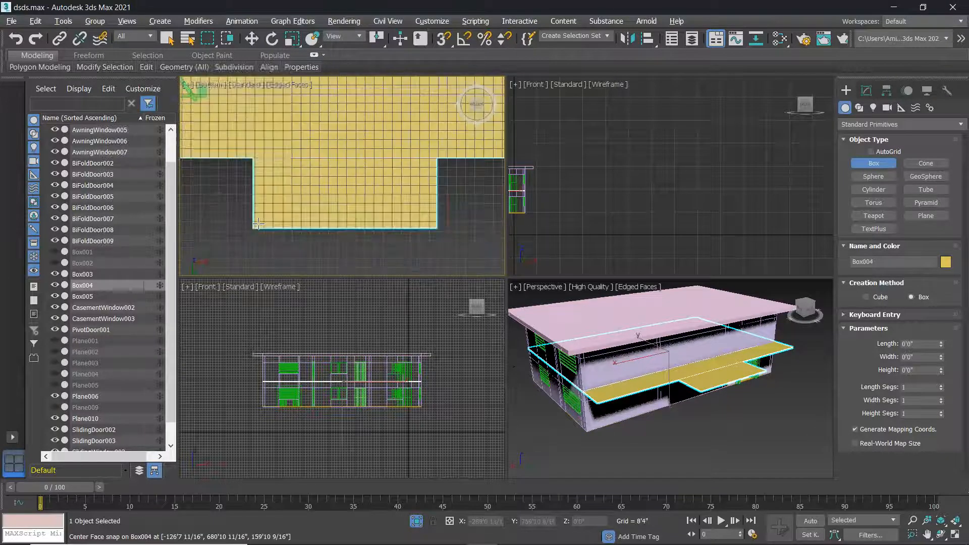
scroll(260, 222, "up", 5)
left_click_drag(247, 233, 285, 212)
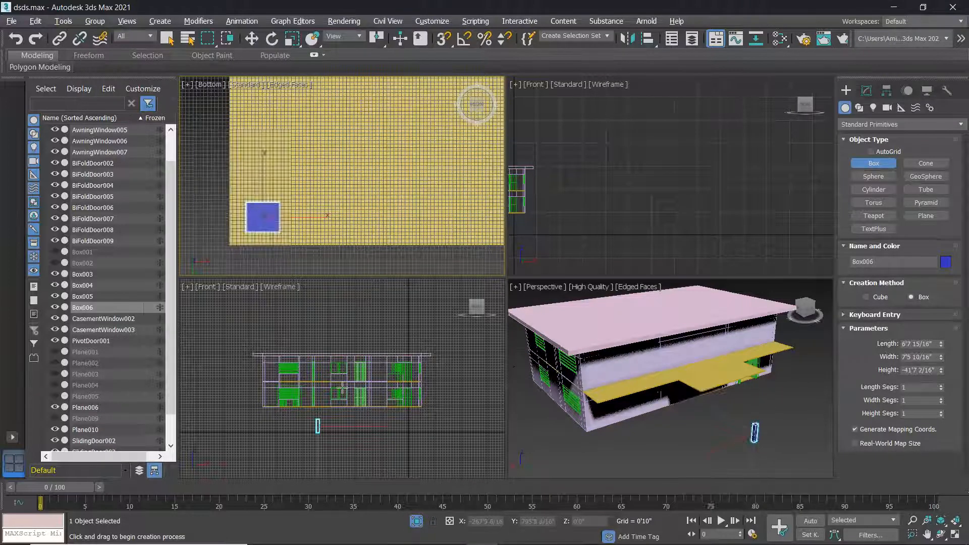
right_click(333, 430)
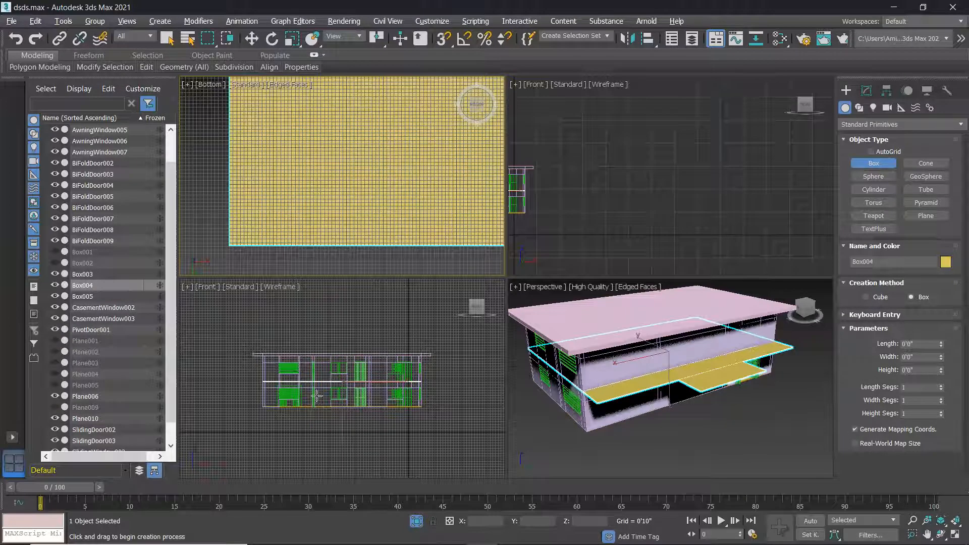
left_click(217, 89)
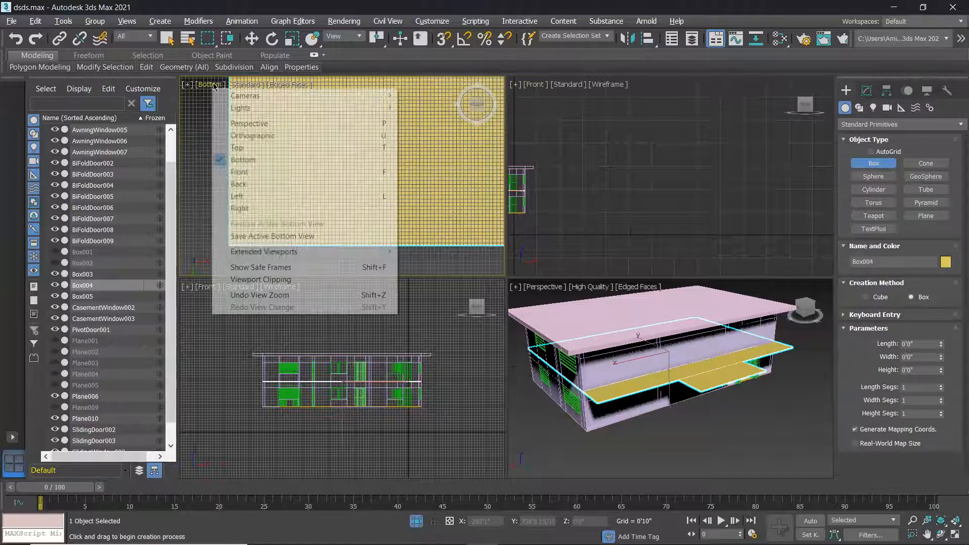
Switch the viewport back to Top and draw the thin box column Box006 with its height.
left_click(237, 148)
scroll(384, 148, "up", 8)
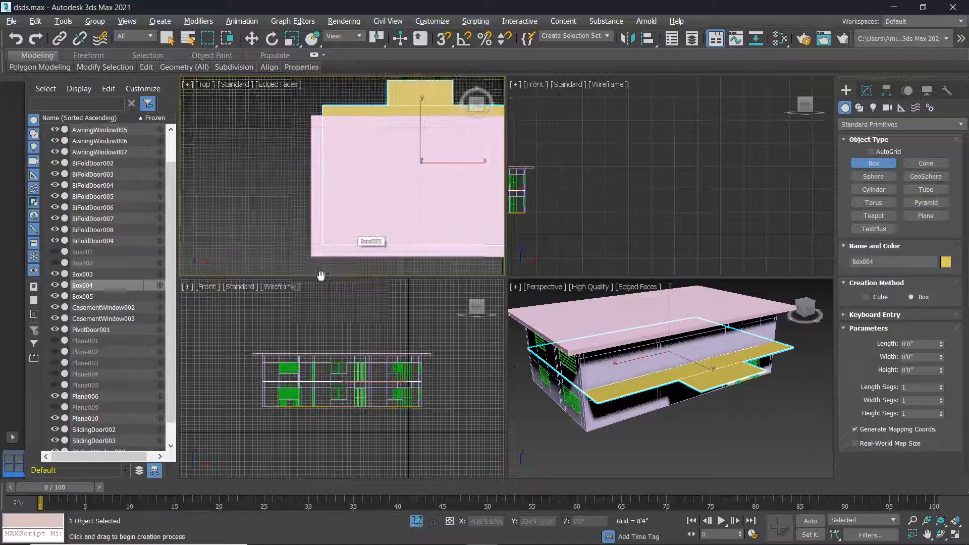
mouse_move(385, 148)
left_mouse_down()
mouse_move(358, 158)
mouse_move(371, 157)
left_mouse_up()
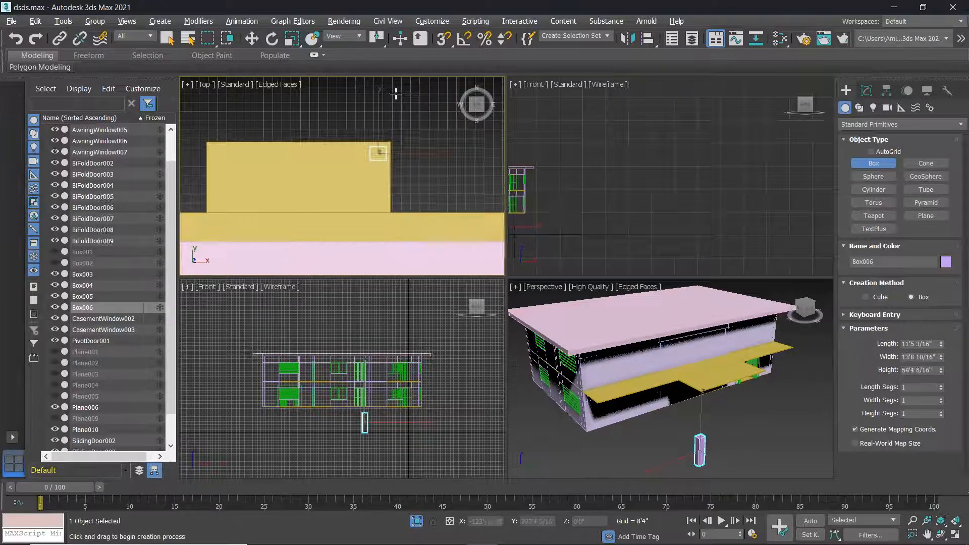
scroll(370, 384, "up", 4)
middle_click_drag(391, 313, 397, 258)
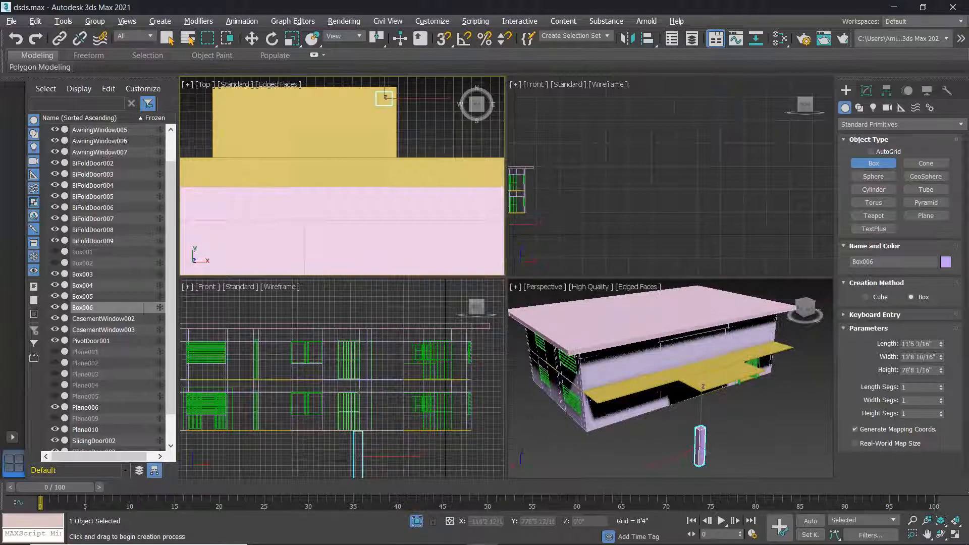
scroll(351, 382, "down", 4)
Move Box006 up along Z until it meets the slab's underside.
key("w")
middle_click_drag(350, 382, 354, 341)
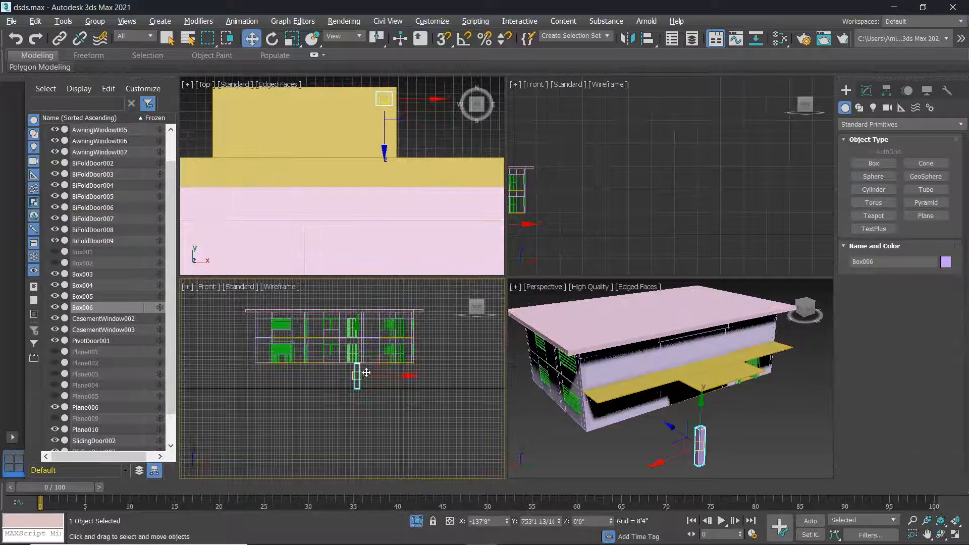
right_click(703, 408)
left_click_drag(702, 398, 706, 362)
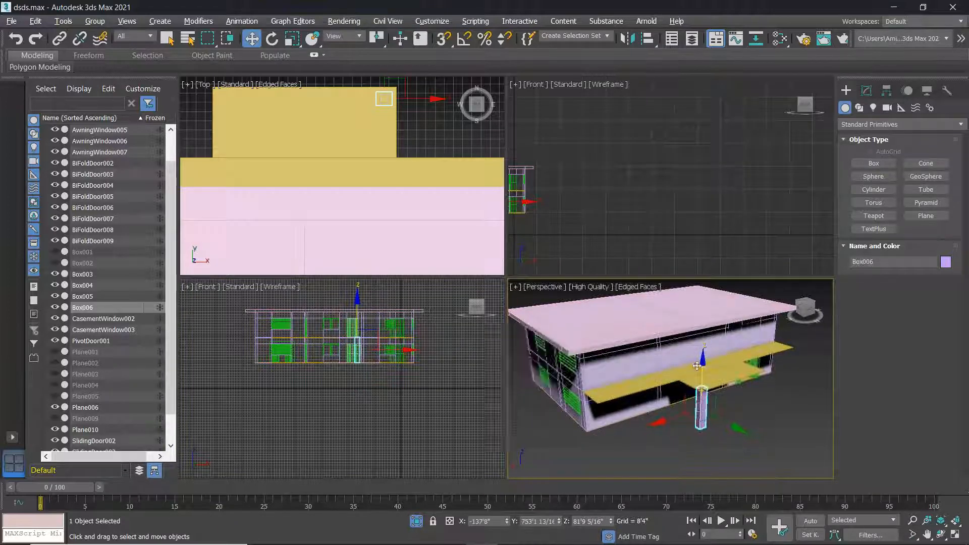
scroll(375, 360, "up", 7)
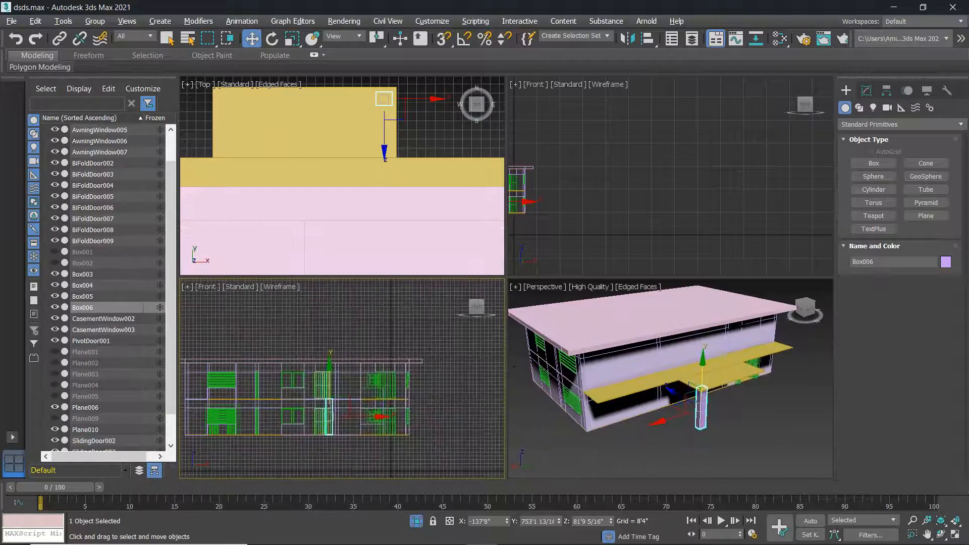
scroll(314, 451, "up", 4)
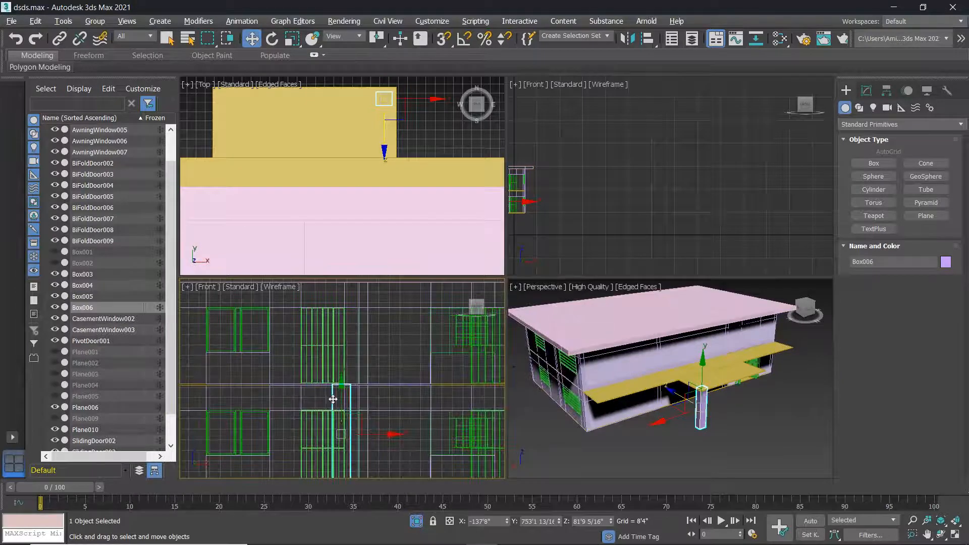
mouse_move(342, 384)
left_mouse_down()
mouse_move(342, 373)
mouse_move(342, 385)
left_mouse_up()
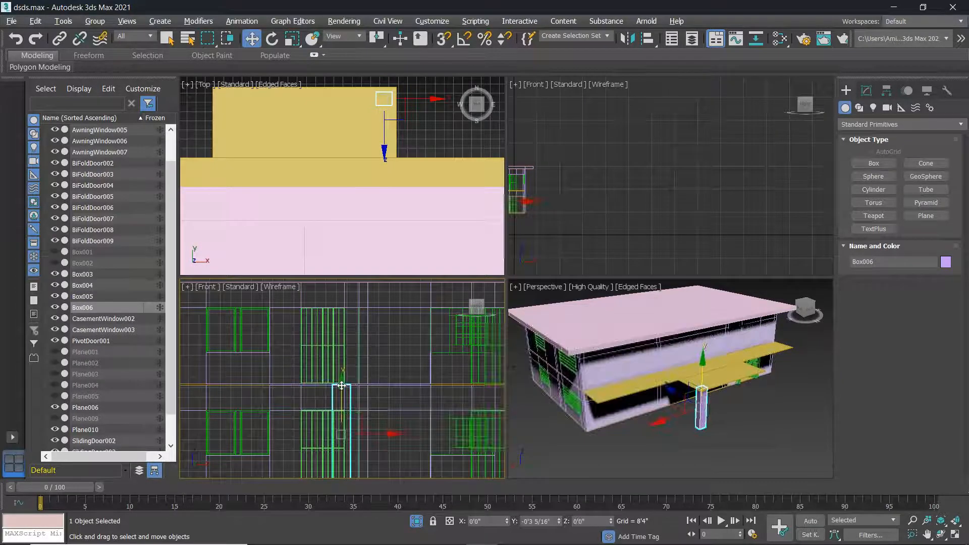
scroll(334, 402, "up", 8)
scroll(361, 353, "up", 4)
scroll(348, 333, "up", 3)
scroll(332, 339, "down", 3)
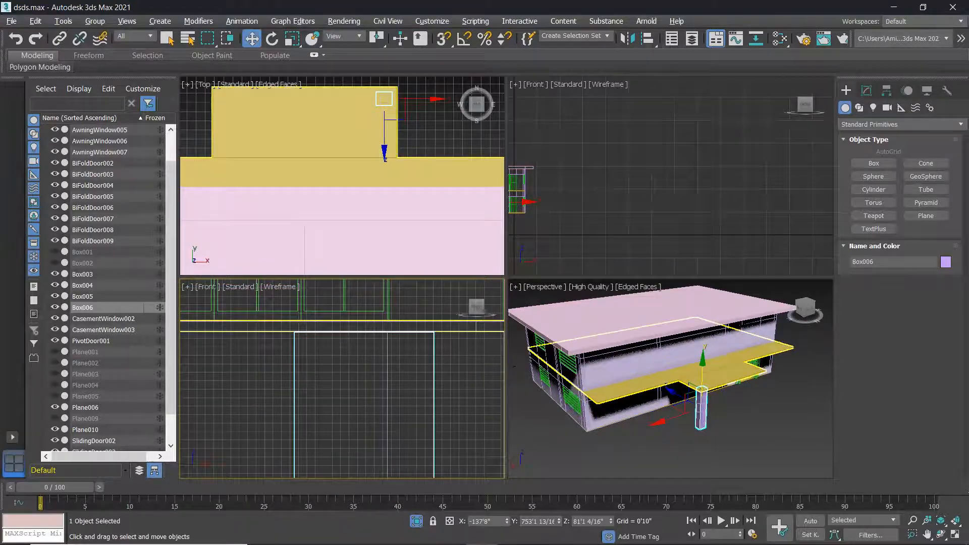
left_click(379, 332)
scroll(379, 334, "down", 3)
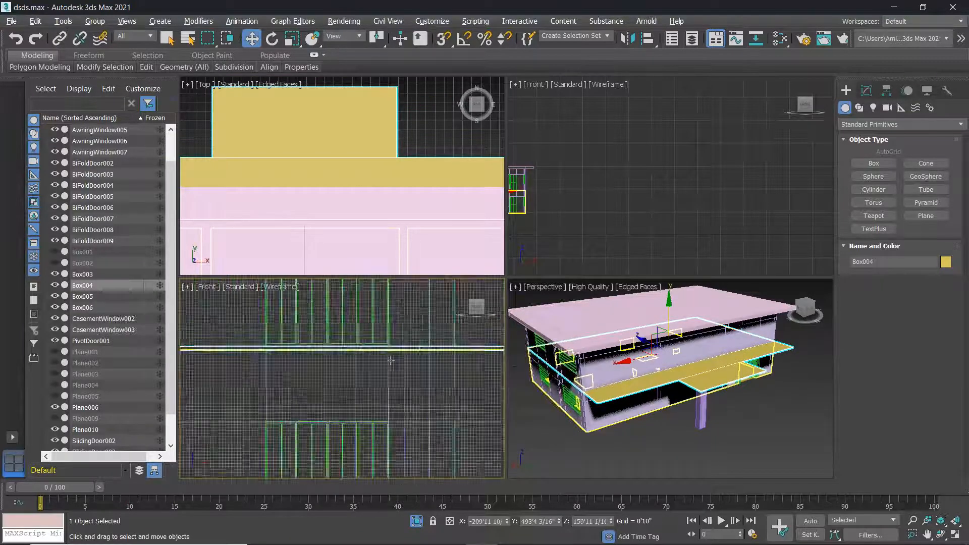
Deselect everything and maximize the Top viewport framed on the building.
left_click(717, 426)
scroll(717, 426, "down", 3)
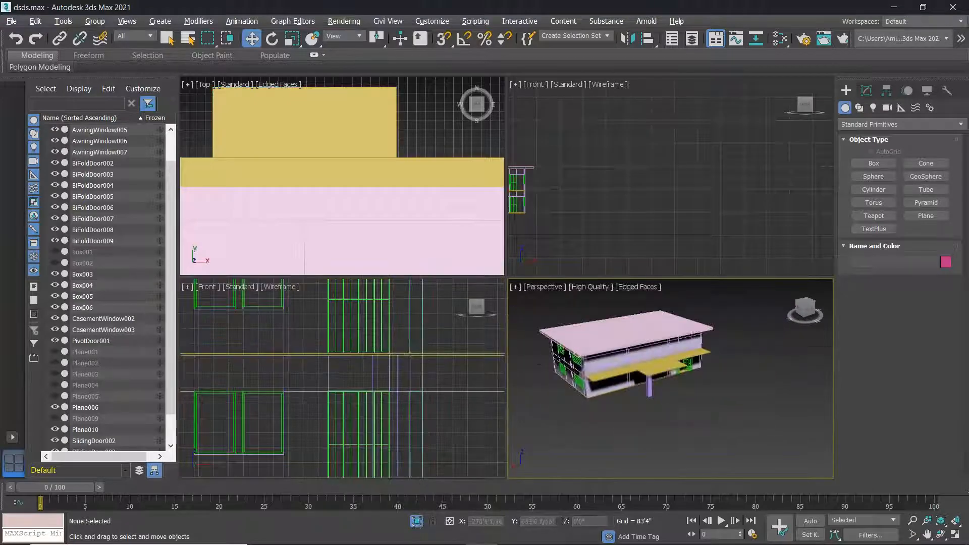
key("alt+w")
middle_click_drag(525, 274, 455, 319, "alt")
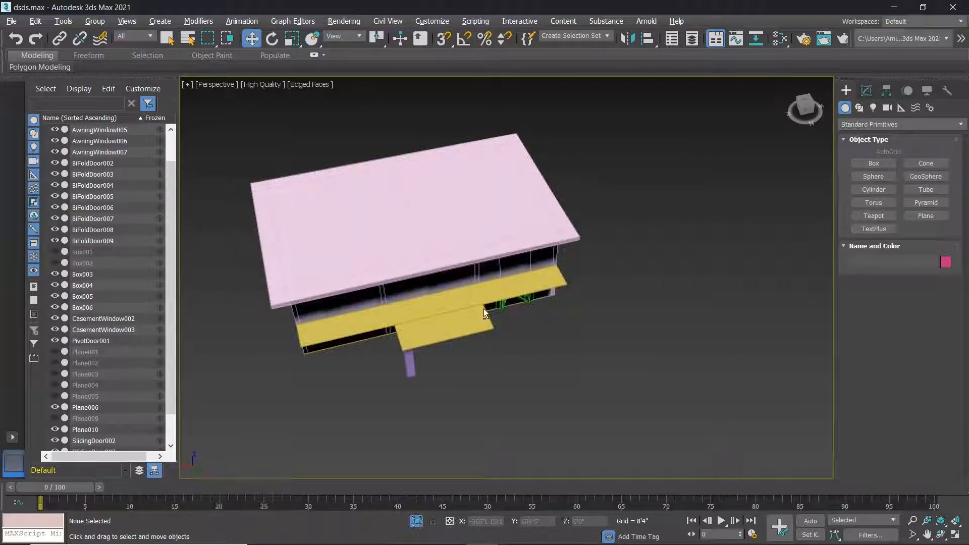
key("alt+w")
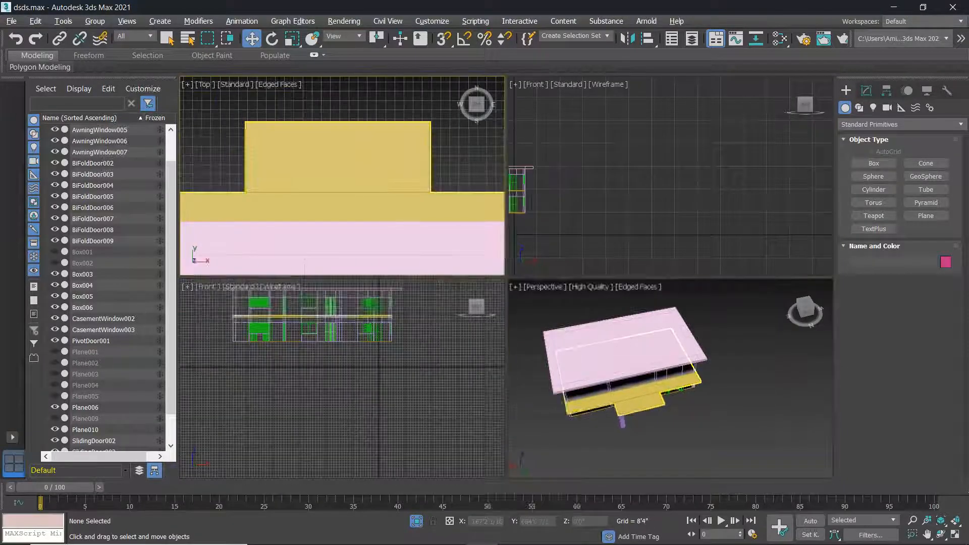
scroll(440, 182, "down", 3)
middle_click_drag(441, 182, 412, 147)
key("alt+w")
scroll(499, 241, "down", 3)
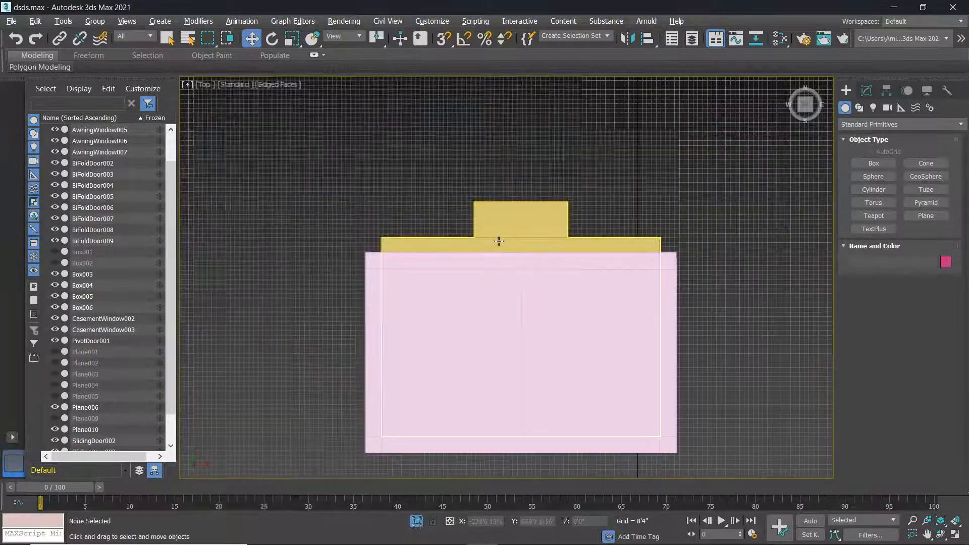
scroll(499, 241, "down", 2)
middle_click_drag(530, 273, 394, 197)
Turn off Edged Faces and set the top view to Wireframe Override.
left_click(280, 84)
left_click(323, 208)
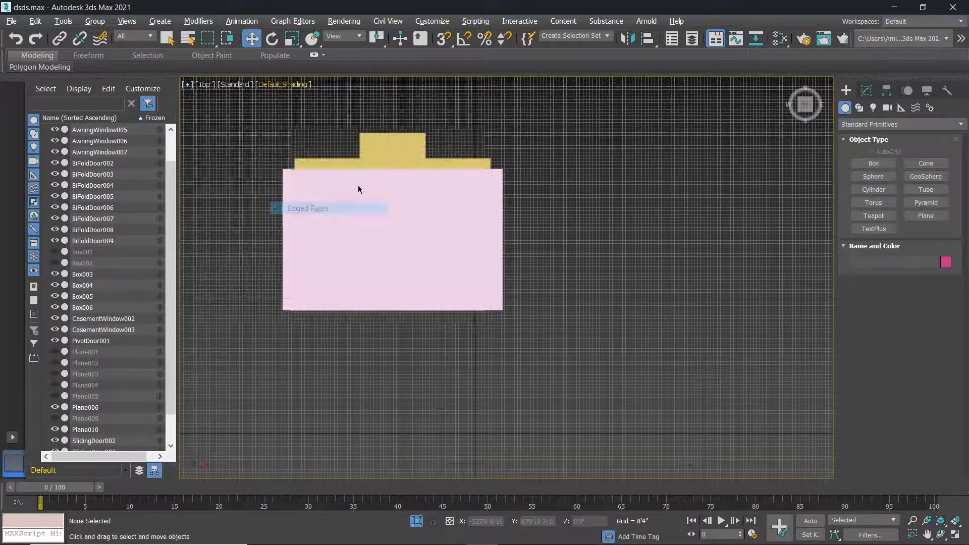
left_click(278, 86)
left_click(319, 197)
scroll(422, 133, "up", 5)
scroll(421, 143, "down", 1)
middle_click_drag(422, 147, 541, 196)
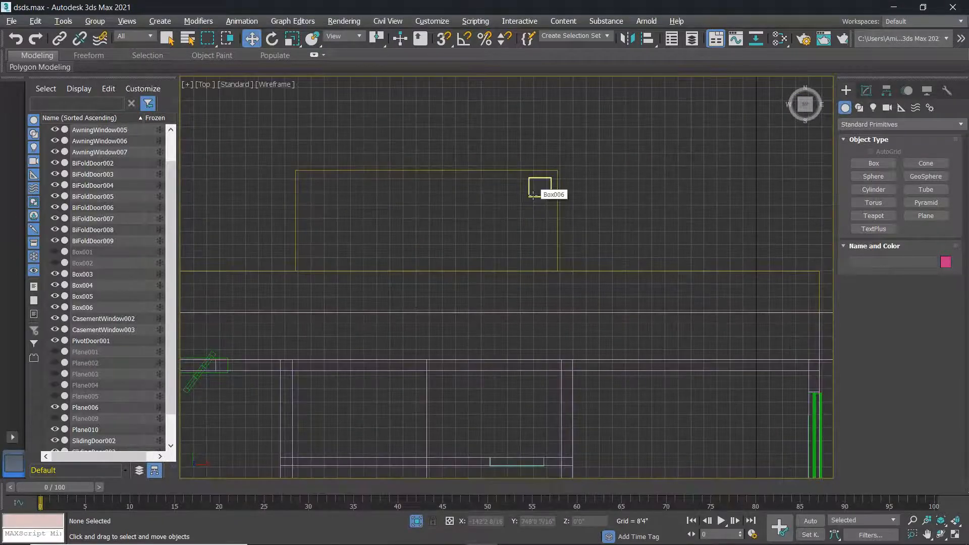
Slide Box006 along X and Shift-copy it as a second column, Box007.
left_click(533, 196)
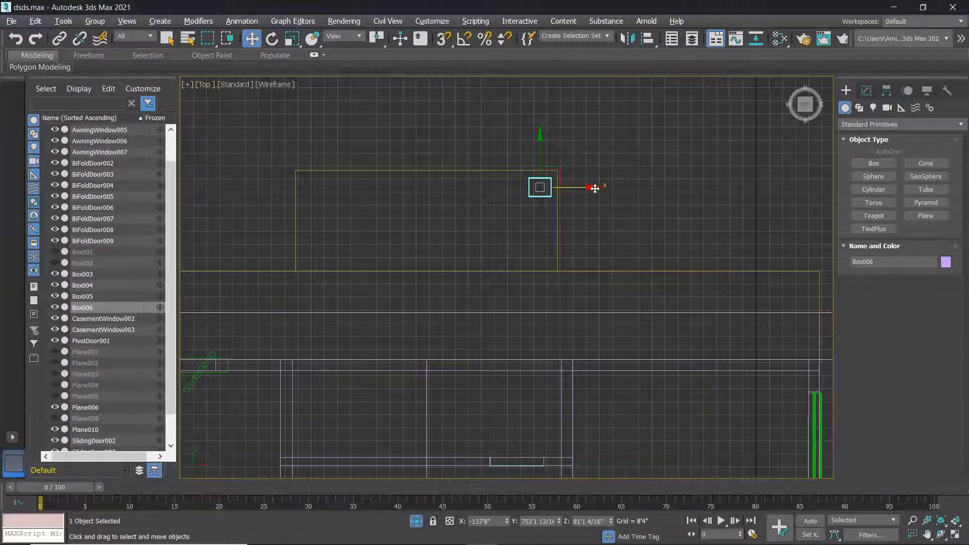
left_click_drag(595, 188, 548, 189)
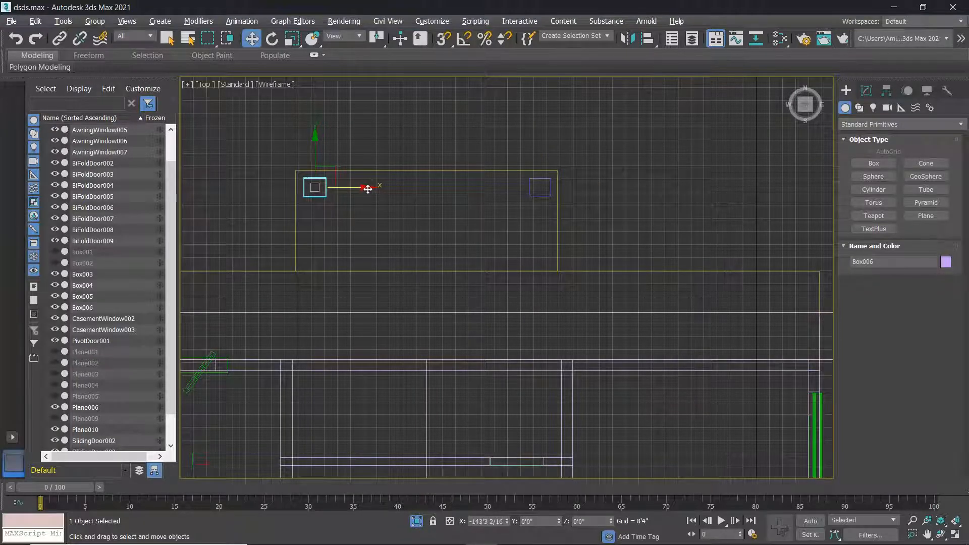
left_click_drag(369, 189, 367, 188, "shift")
left_click(486, 330)
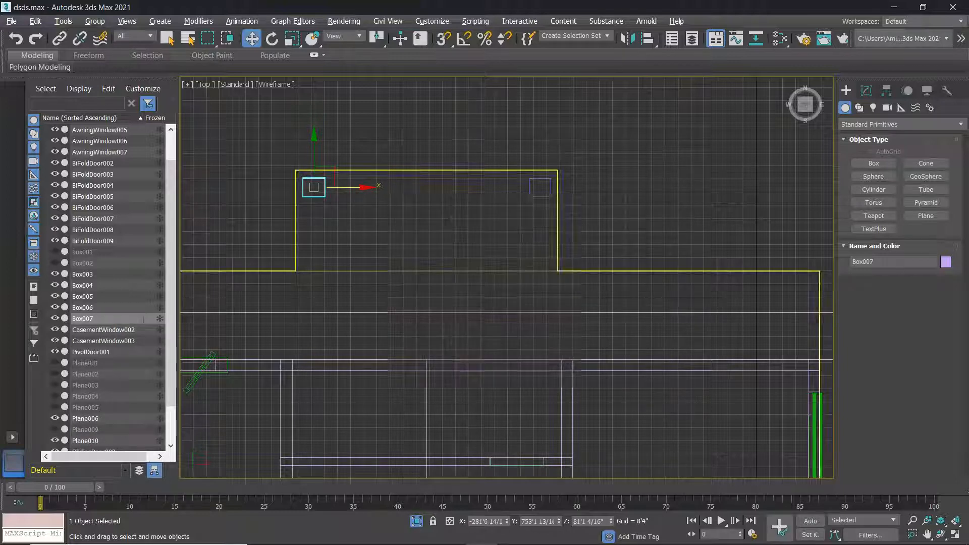
Make the Perspective viewport active and maximize it.
key("alt+w")
right_click(719, 382)
key("alt+w")
Orbit around the house to inspect the ledge resting on both columns.
left_click(665, 354)
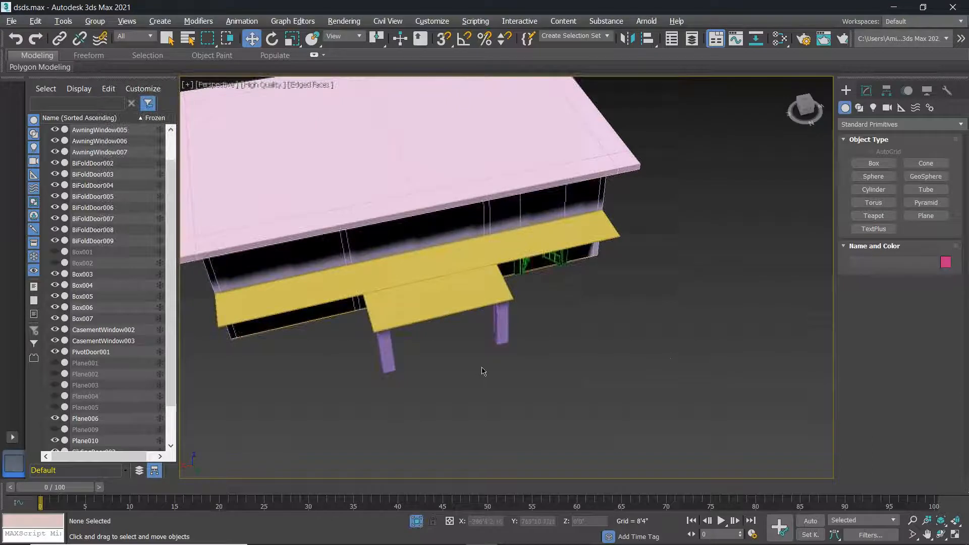
scroll(477, 370, "up", 4)
middle_click_drag(476, 370, 511, 314, "alt")
scroll(477, 333, "down", 5)
scroll(525, 305, "up", 3)
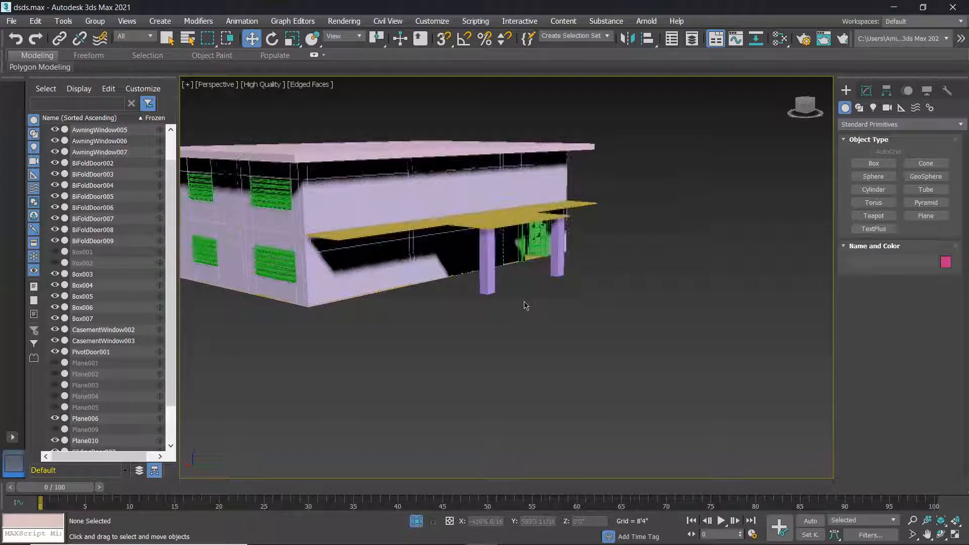
scroll(525, 305, "down", 3)
middle_click_drag(522, 301, 437, 303, "alt")
scroll(498, 300, "up", 3)
scroll(513, 312, "down", 4)
scroll(520, 306, "up", 2)
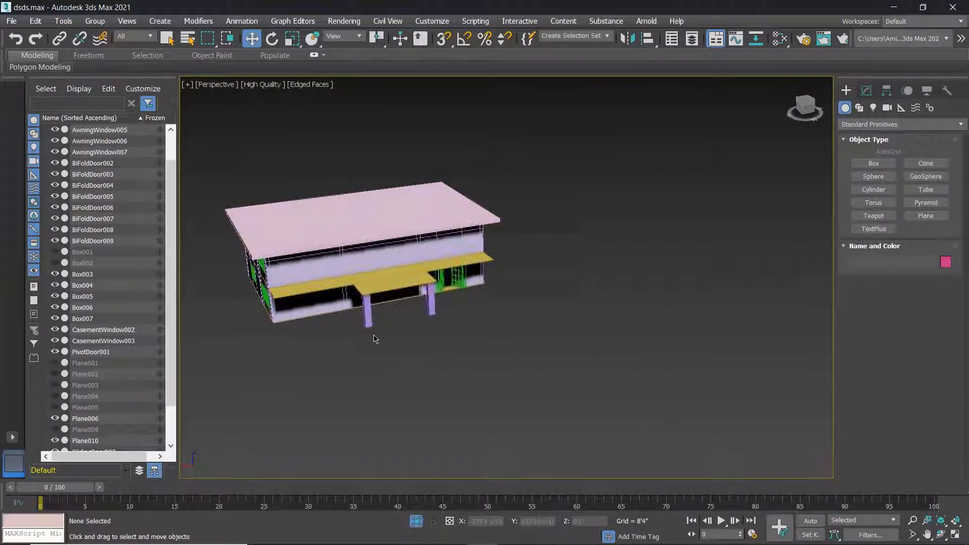
middle_click_drag(367, 297, 362, 327, "alt")
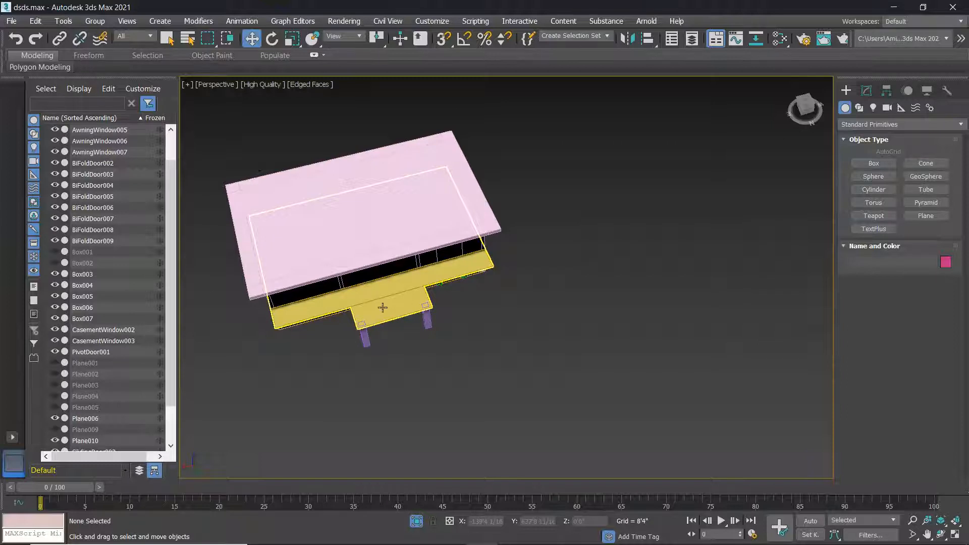
left_click(907, 125)
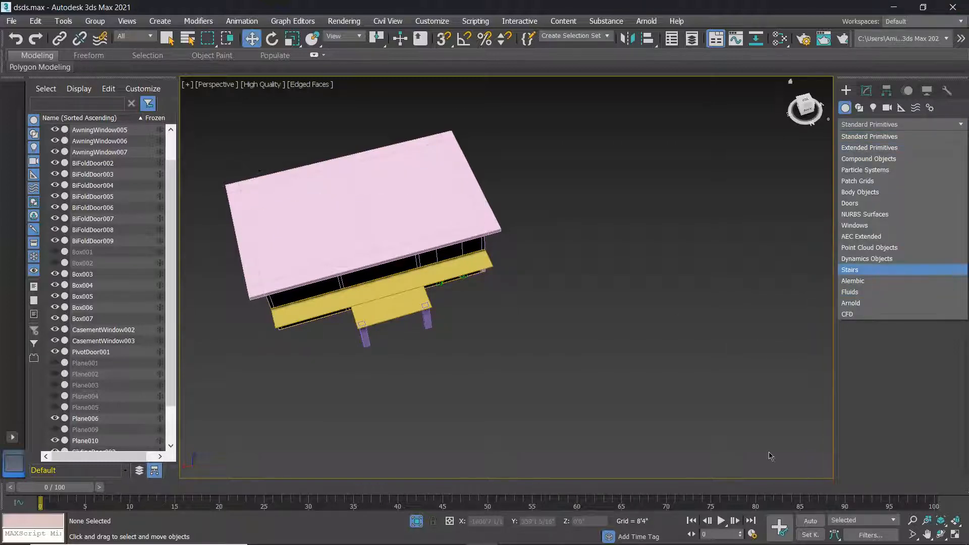
Fit the whole model in view and frame the house from a lower angle.
key("Escape")
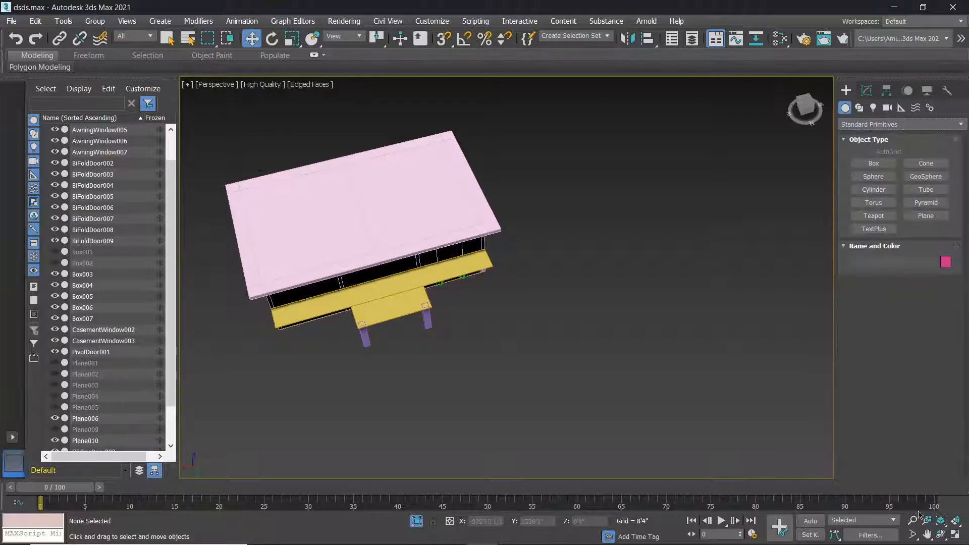
left_click(956, 523)
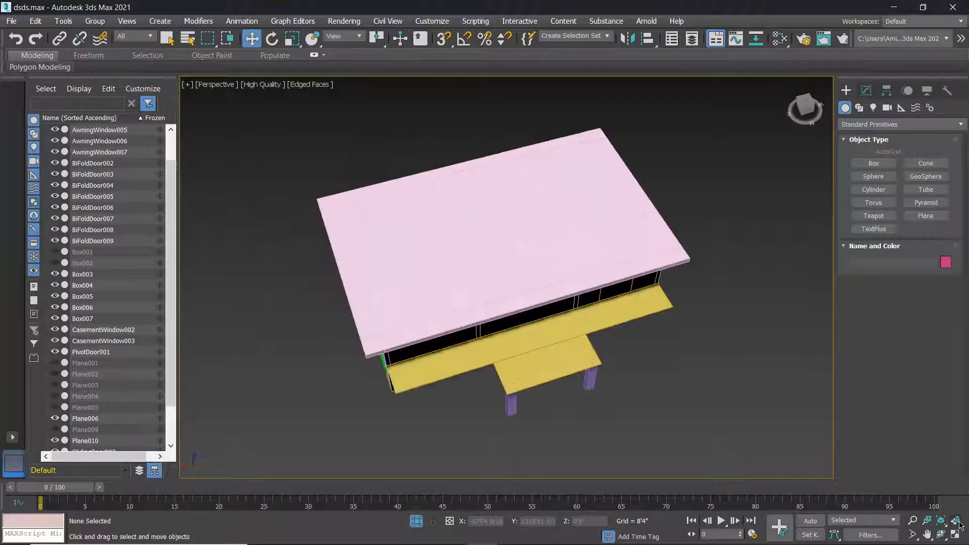
scroll(707, 409, "down", 2)
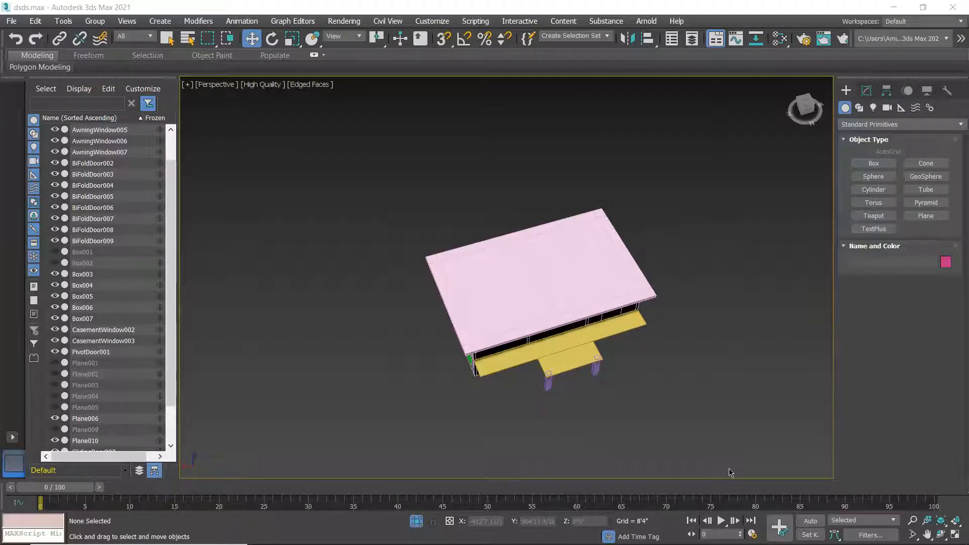
left_click(788, 387)
middle_click_drag(612, 303, 424, 254, "alt")
scroll(445, 285, "down", 2)
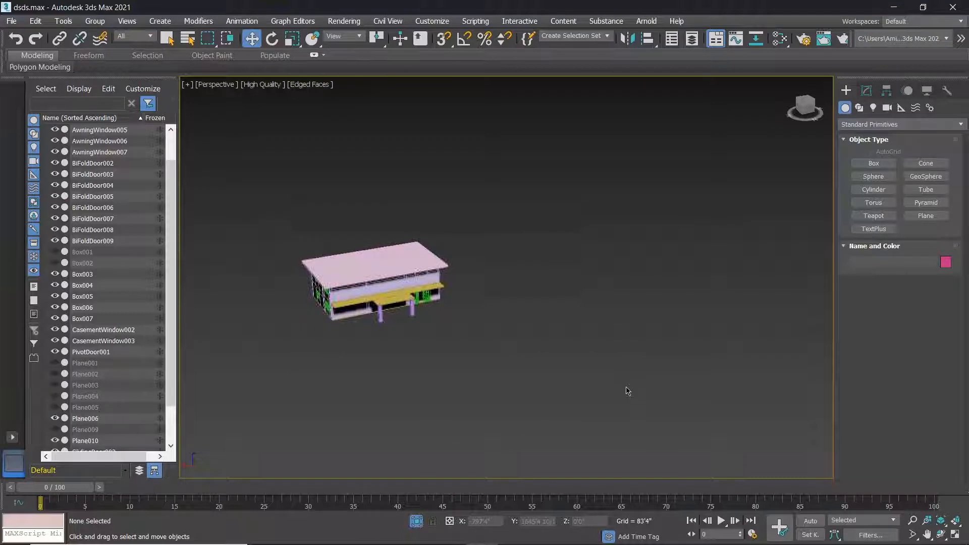
scroll(619, 288, "up", 3)
middle_click_drag(619, 287, 792, 377)
Switch the Create panel category to Stairs.
left_click(902, 124)
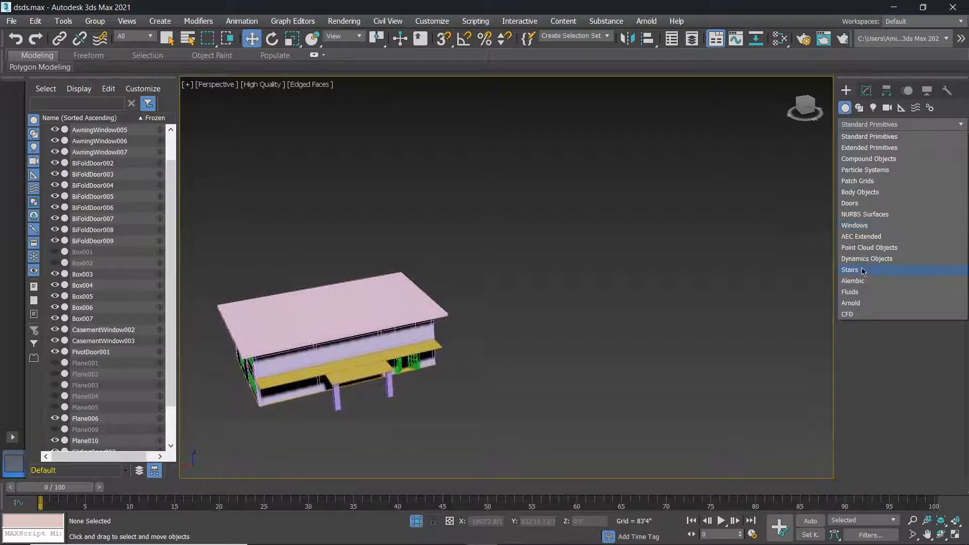
left_click(876, 241)
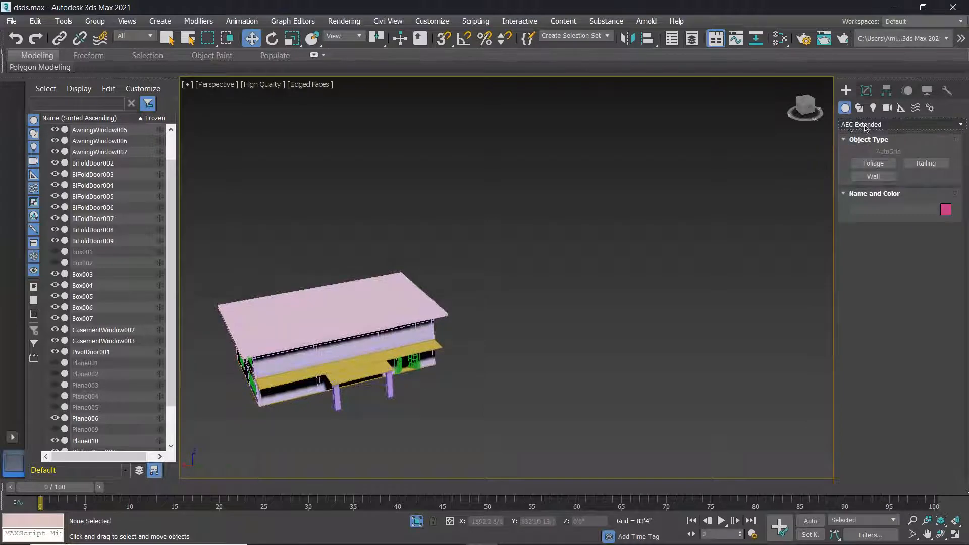
left_click(891, 125)
left_click(861, 272)
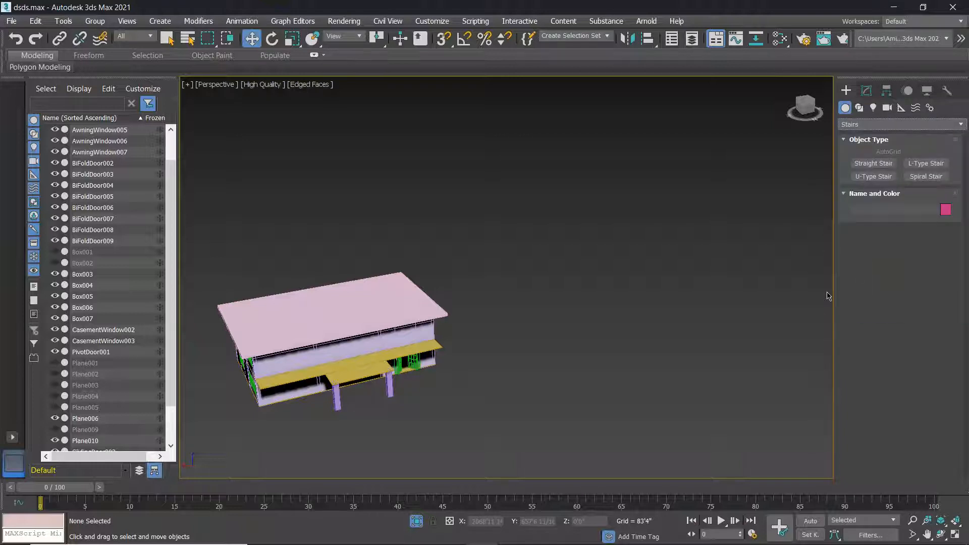
scroll(642, 287, "up", 3)
scroll(793, 213, "down", 6)
middle_click_drag(791, 211, 693, 192)
scroll(694, 272, "up", 3)
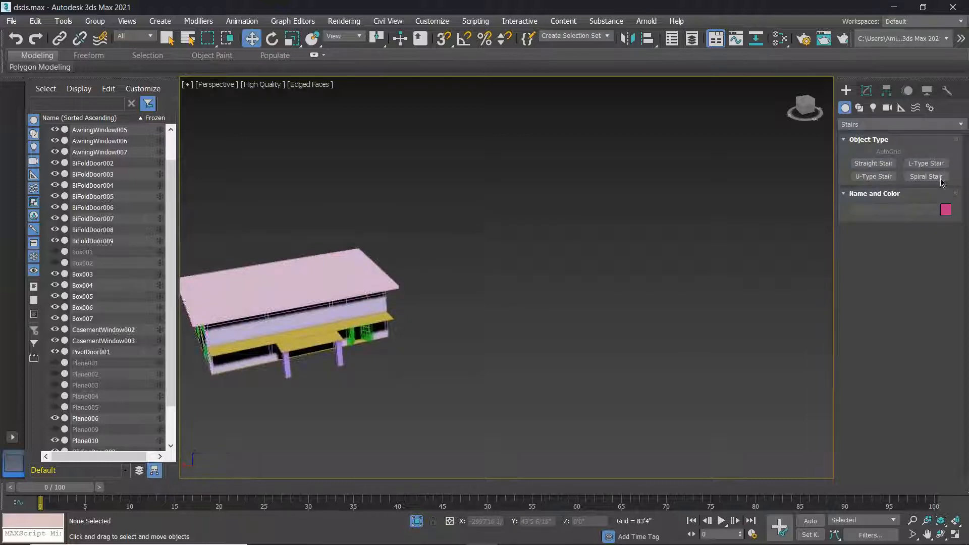
Draw a Straight Stair beside the house: 417'0 8/16" long, 106'9 14/16" wide, 308'7 4/16" high.
left_click(874, 163)
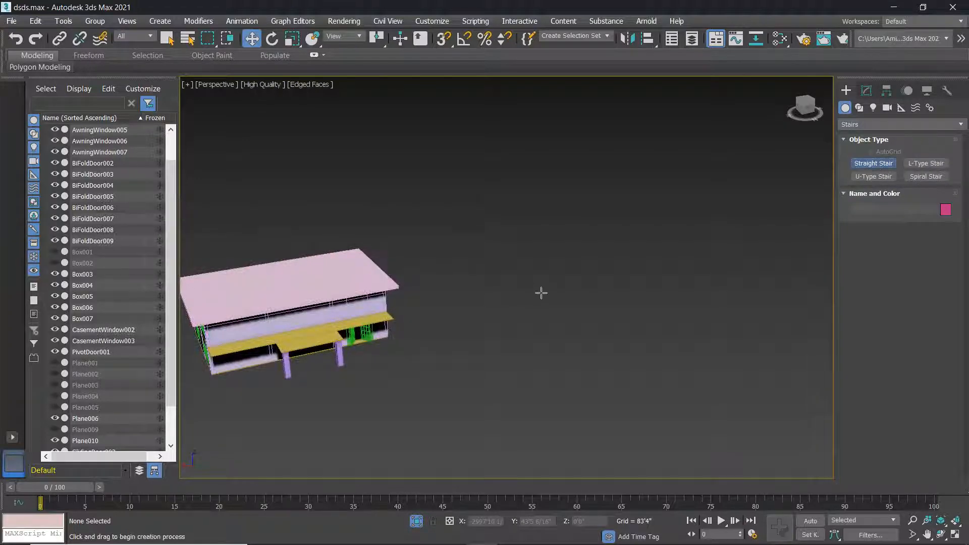
scroll(543, 295, "up", 3)
left_click_drag(525, 309, 916, 386)
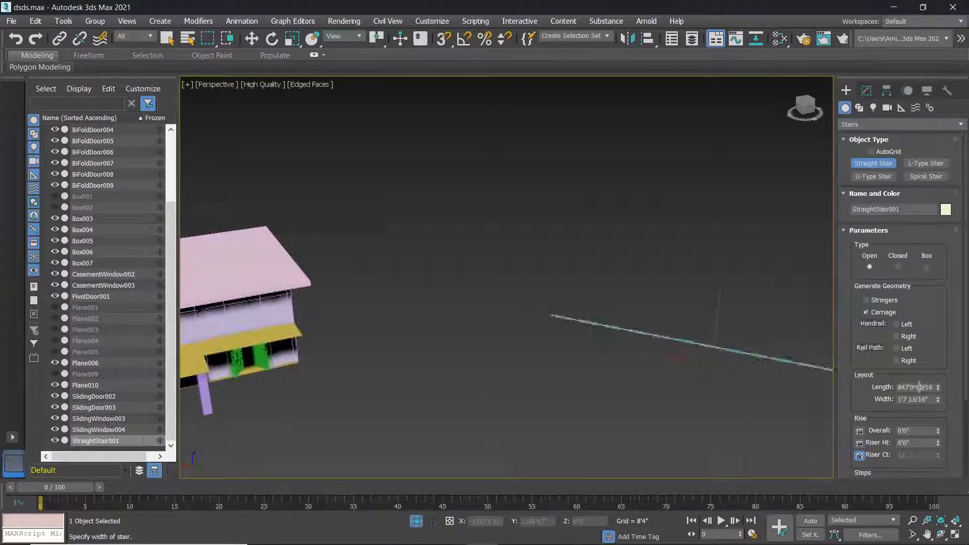
right_click(764, 364)
left_click_drag(504, 339, 648, 299)
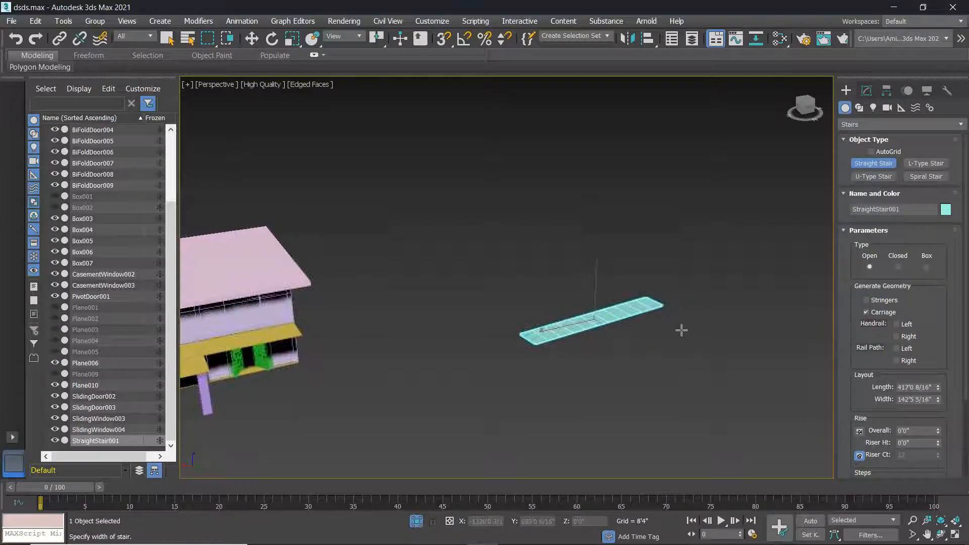
left_click(666, 318)
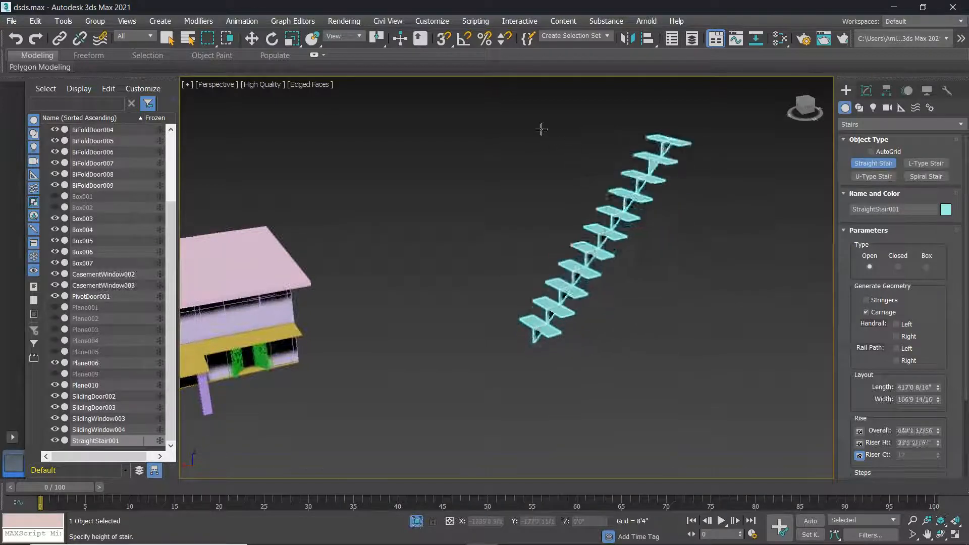
left_click(562, 186)
mouse_move(650, 358)
middle_mouse_down("alt")
mouse_move(617, 338)
mouse_move(650, 361)
middle_mouse_up("alt")
scroll(913, 402, "down", 3)
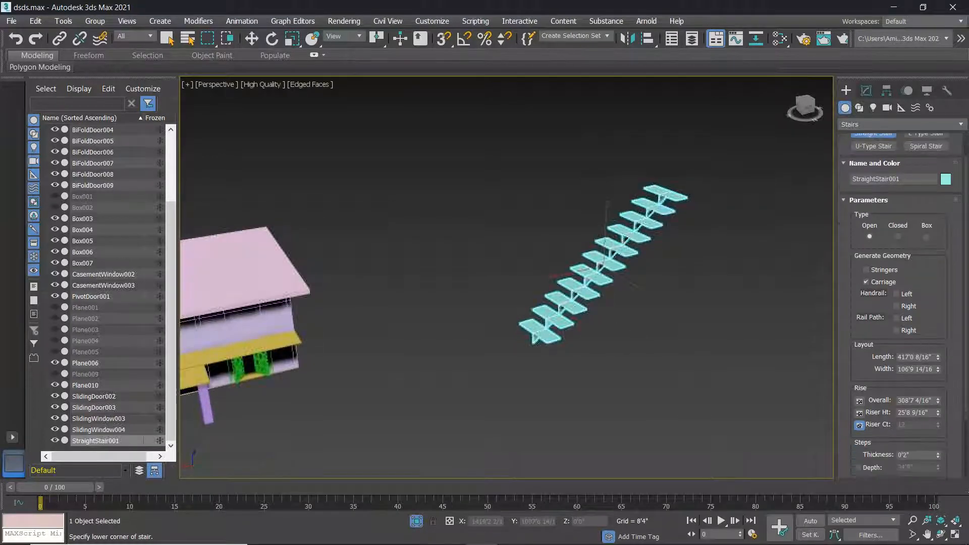
scroll(893, 230, "up", 3)
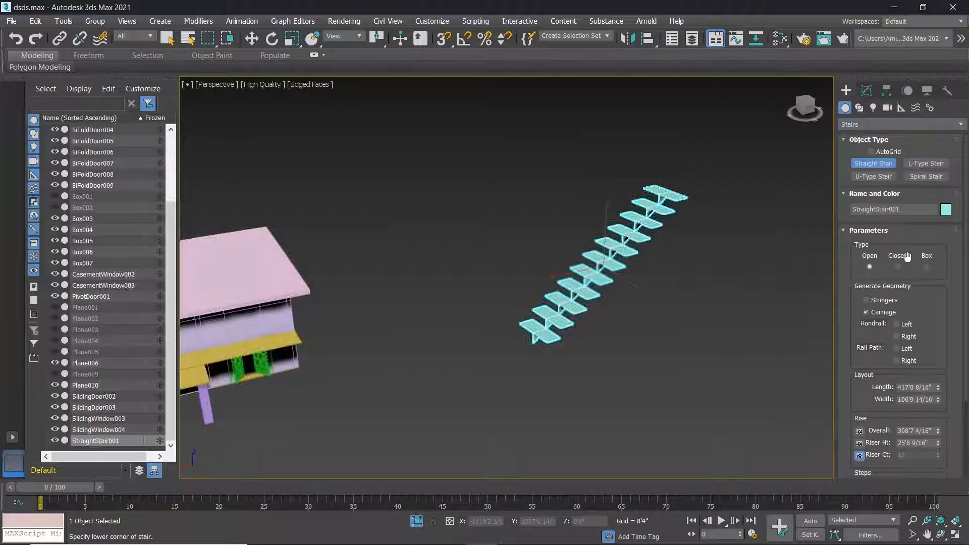
scroll(670, 267, "up", 4)
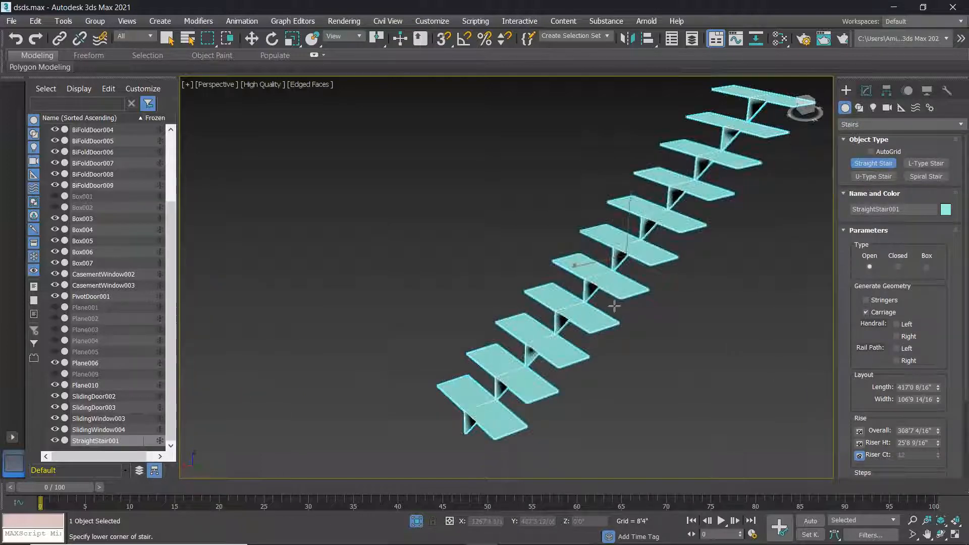
scroll(690, 217, "up", 6)
scroll(715, 194, "down", 8)
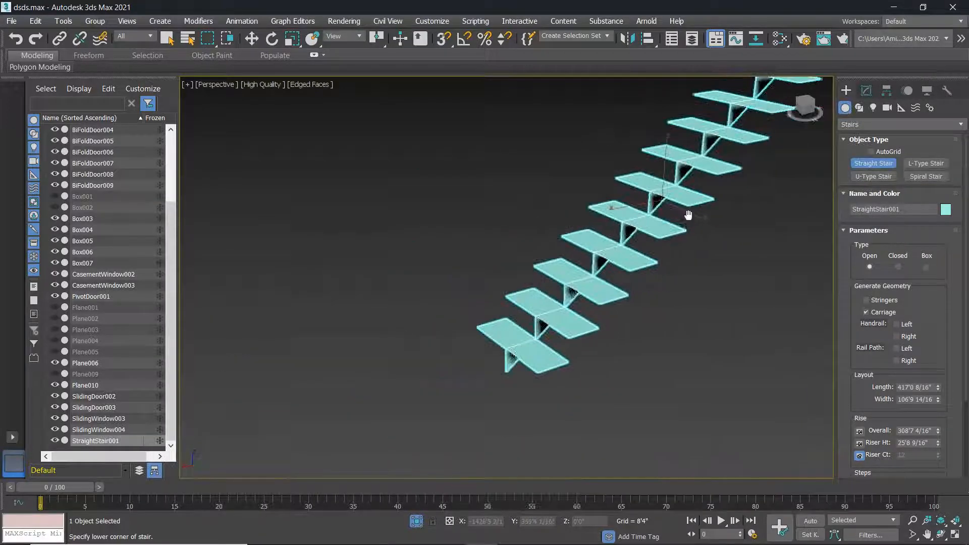
Try the stair's Closed, Box and Open types, finishing on Open.
left_click(899, 267)
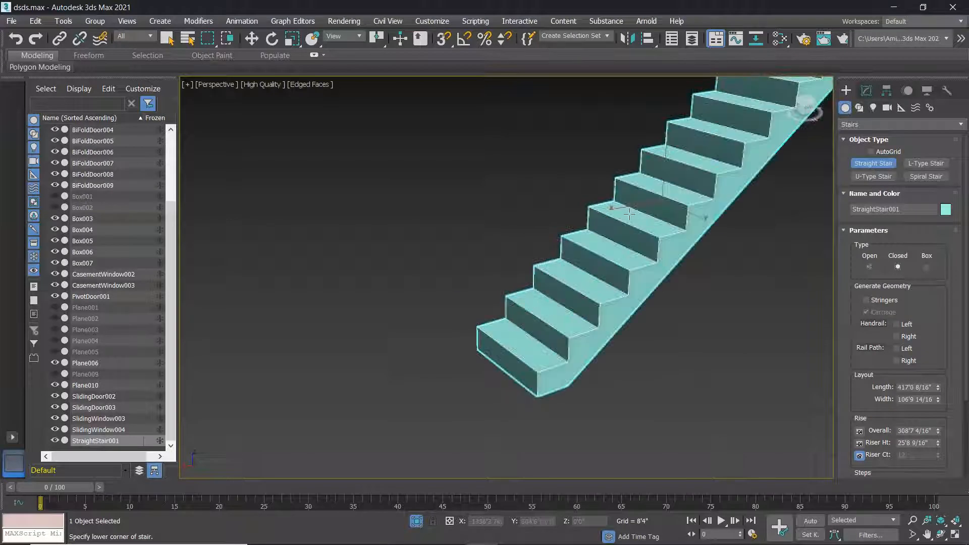
scroll(706, 214, "down", 3)
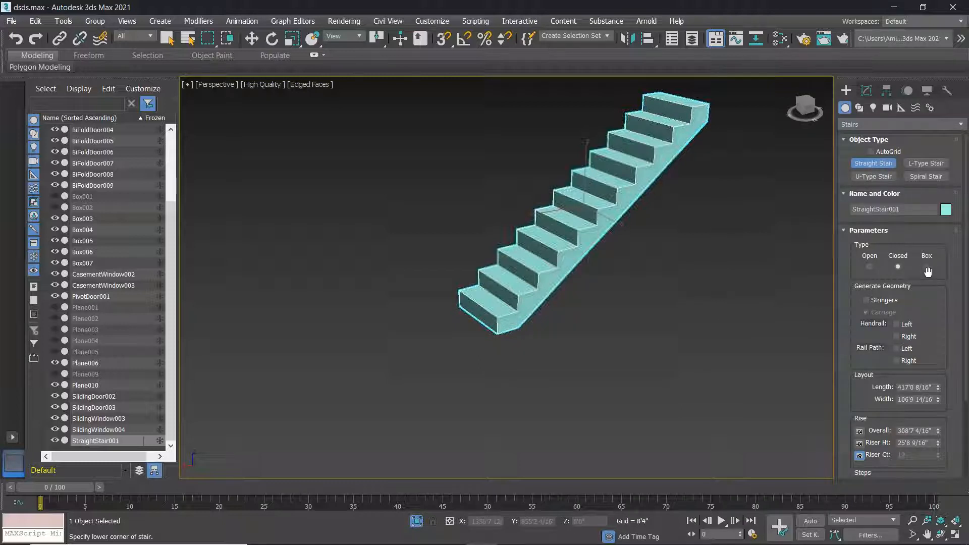
left_click(927, 268)
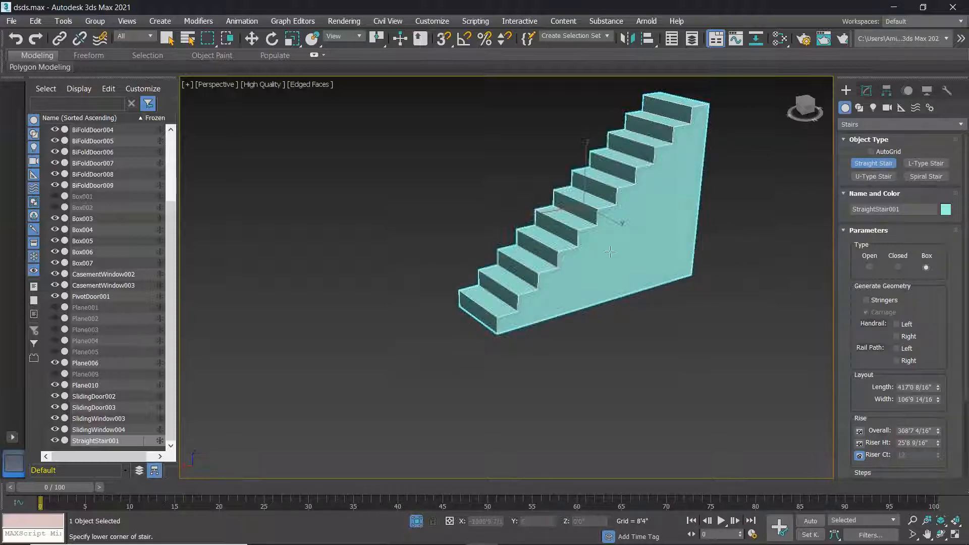
left_click(870, 267)
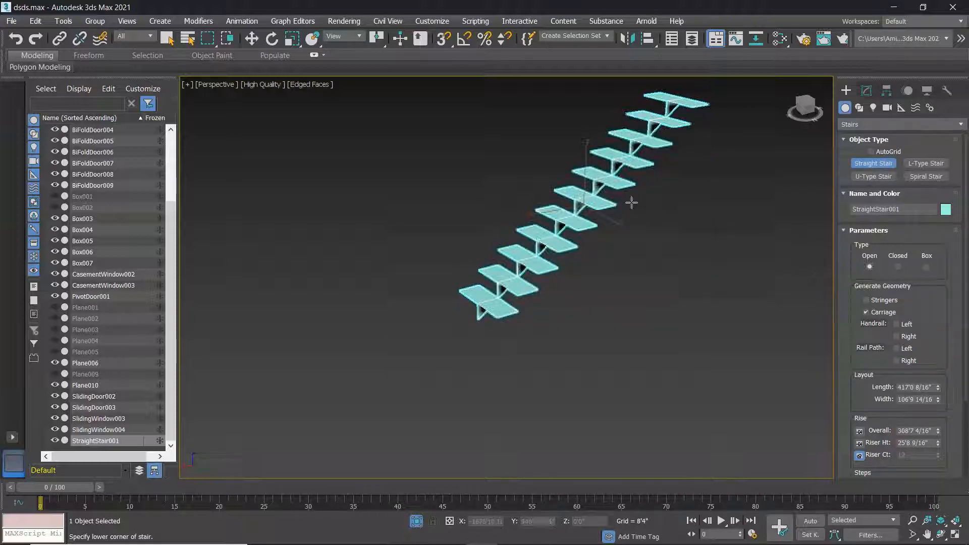
left_click(898, 268)
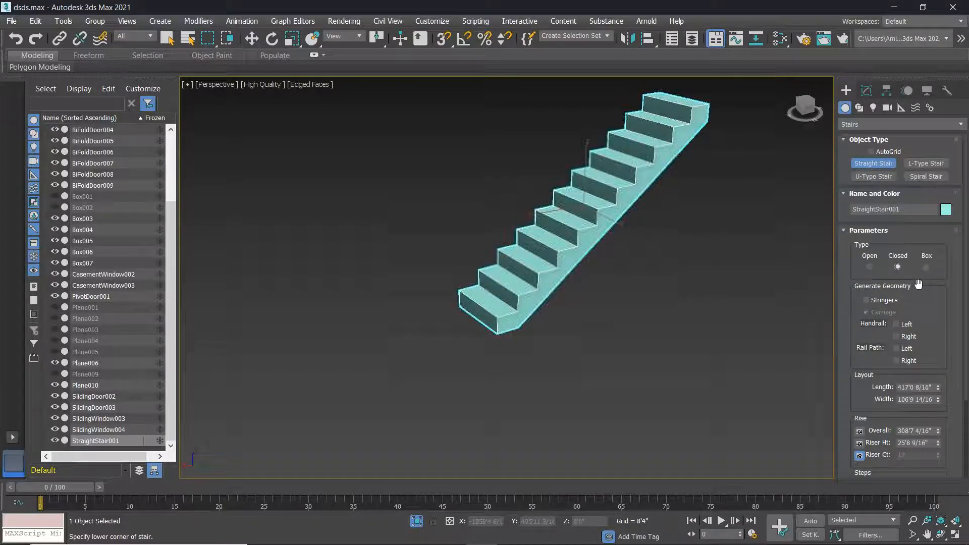
left_click(869, 268)
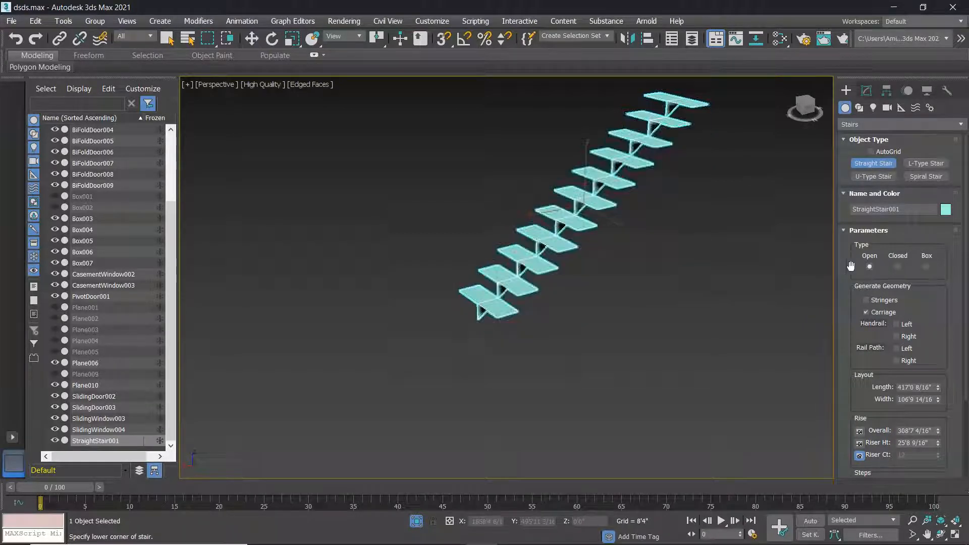
left_click(898, 267)
left_click(926, 268)
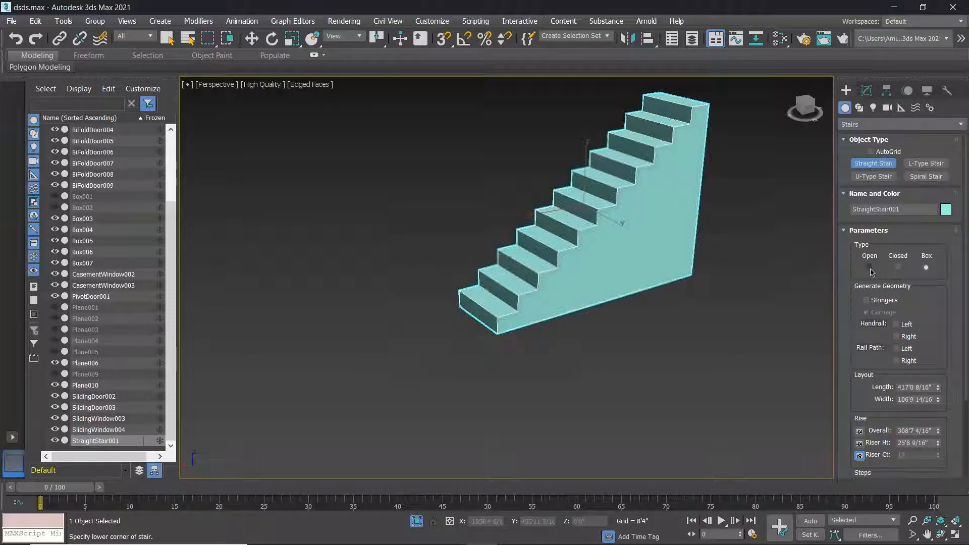
left_click(869, 268)
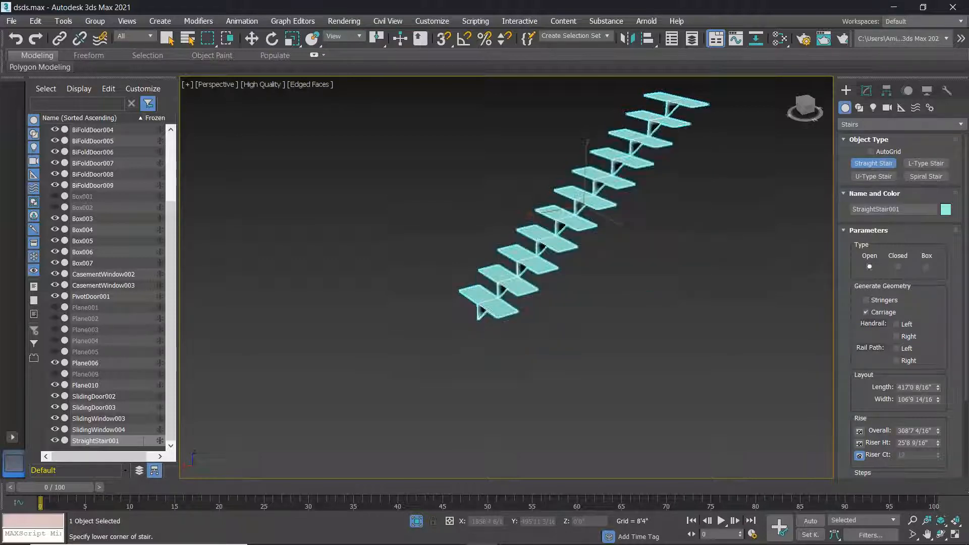
Enable stringers on the stair, then turn the carriage off and restore it with undo.
left_click(867, 301)
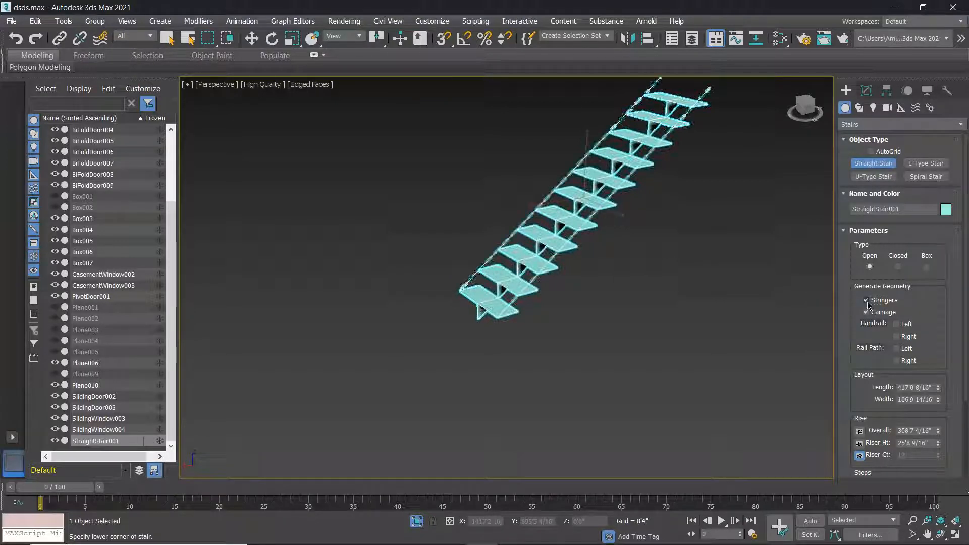
scroll(566, 246, "up", 5)
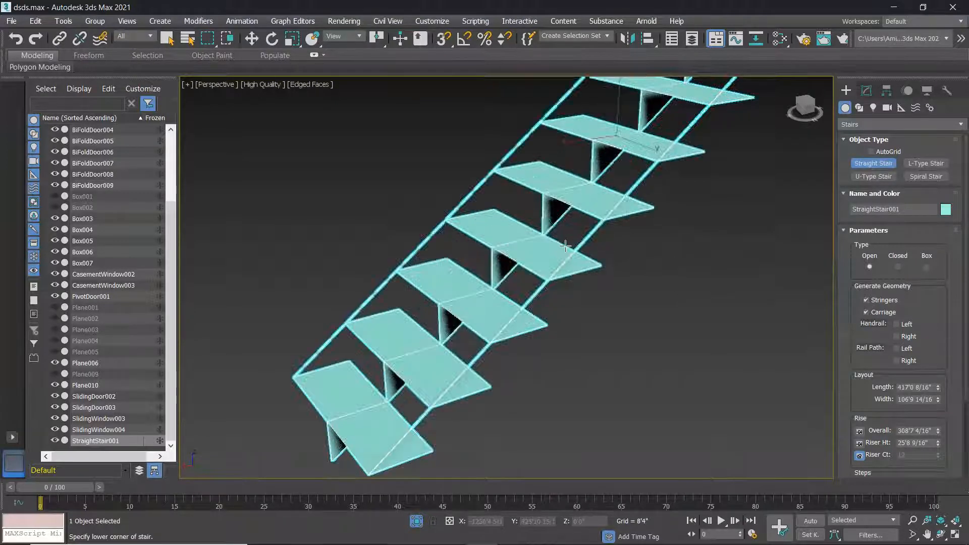
middle_click_drag(564, 261, 597, 278, "alt")
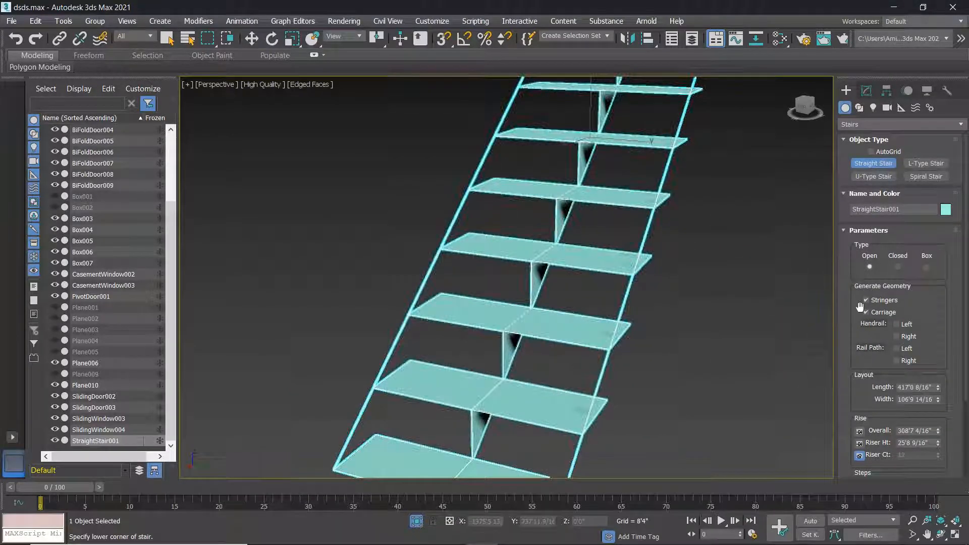
left_click(867, 314)
middle_click_drag(621, 232, 603, 236, "alt")
key("ctrl+z")
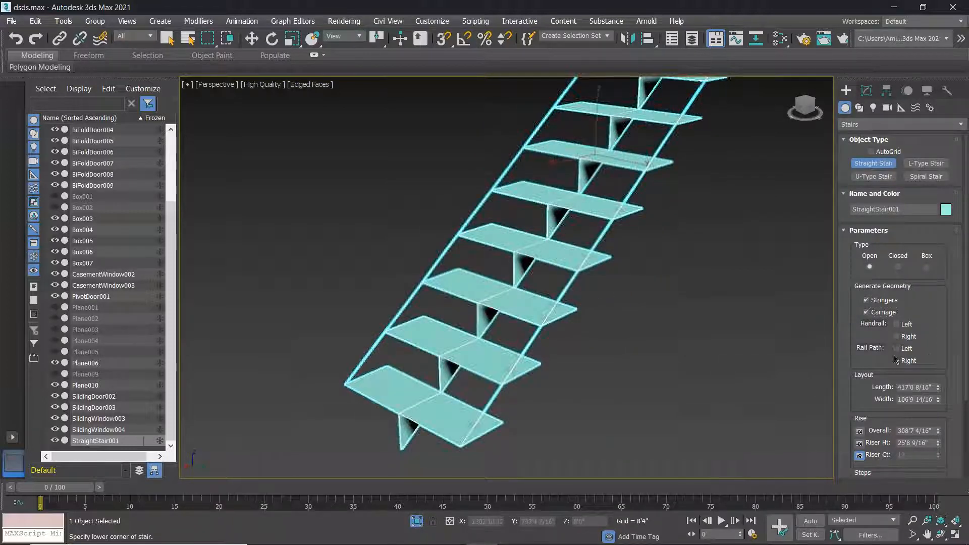
scroll(666, 314, "down", 4)
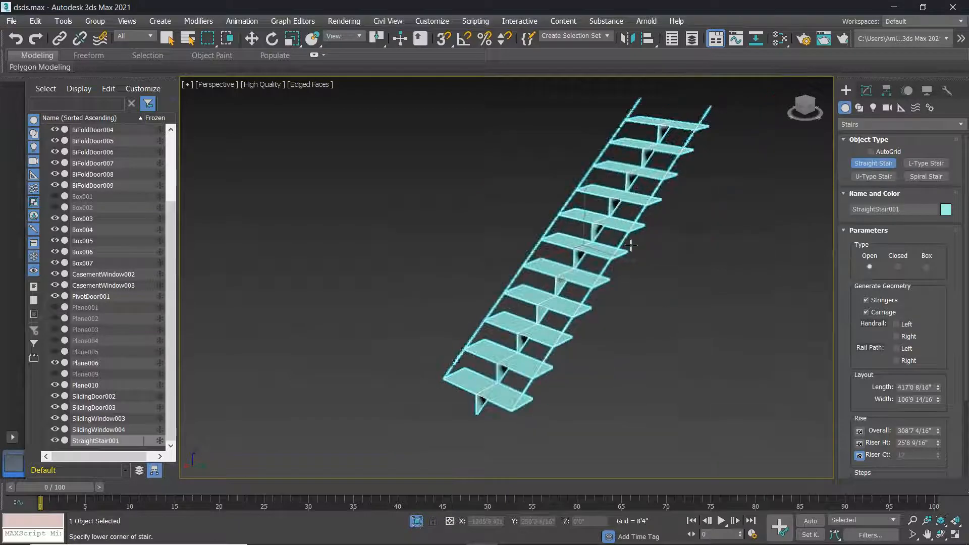
middle_click_drag(646, 296, 621, 281, "alt")
Add handrails on both the left and right sides of the open straight stair.
left_click(898, 325)
left_click(898, 337)
mouse_move(684, 299)
middle_mouse_down("alt")
mouse_move(736, 288)
mouse_move(693, 274)
mouse_move(697, 285)
middle_mouse_up("alt")
scroll(555, 254, "up", 8)
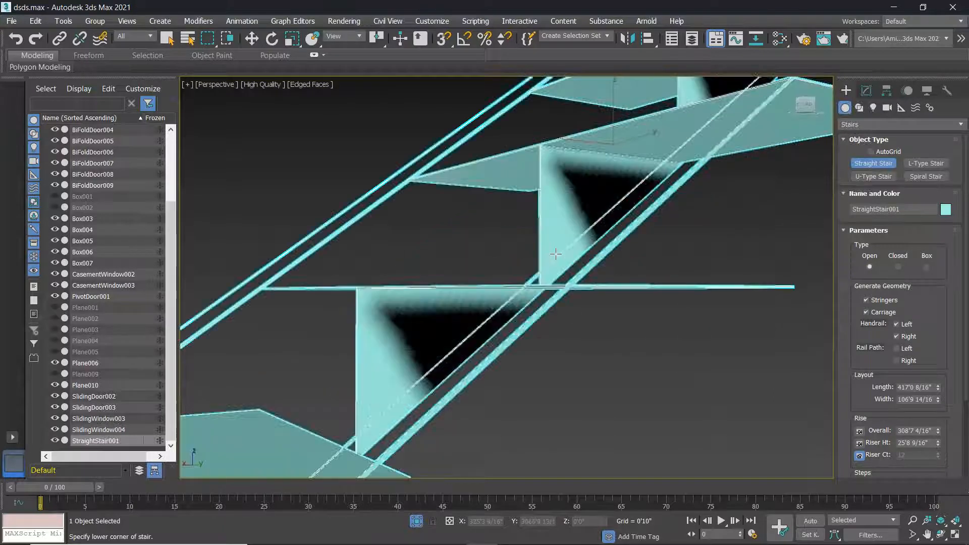
scroll(555, 254, "up", 2)
scroll(578, 273, "down", 8)
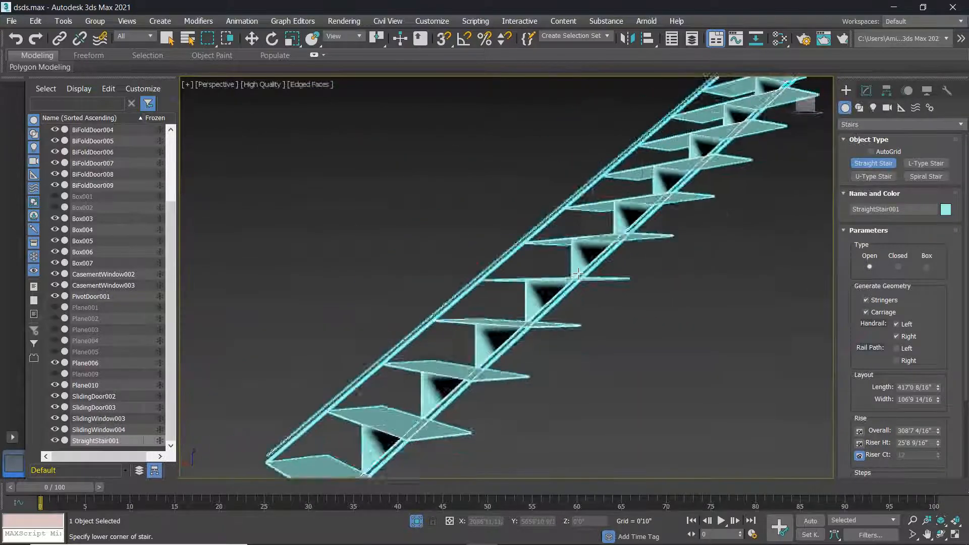
left_click(313, 85)
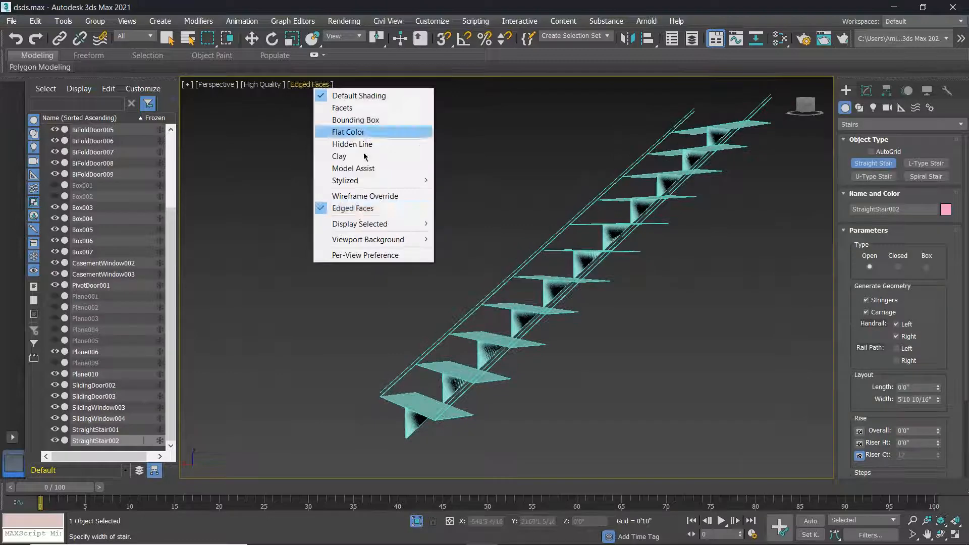
Turn off Edged Faces in the viewport and cancel the unfinished second stair.
left_click(353, 208)
right_click(537, 270)
scroll(538, 271, "up", 5)
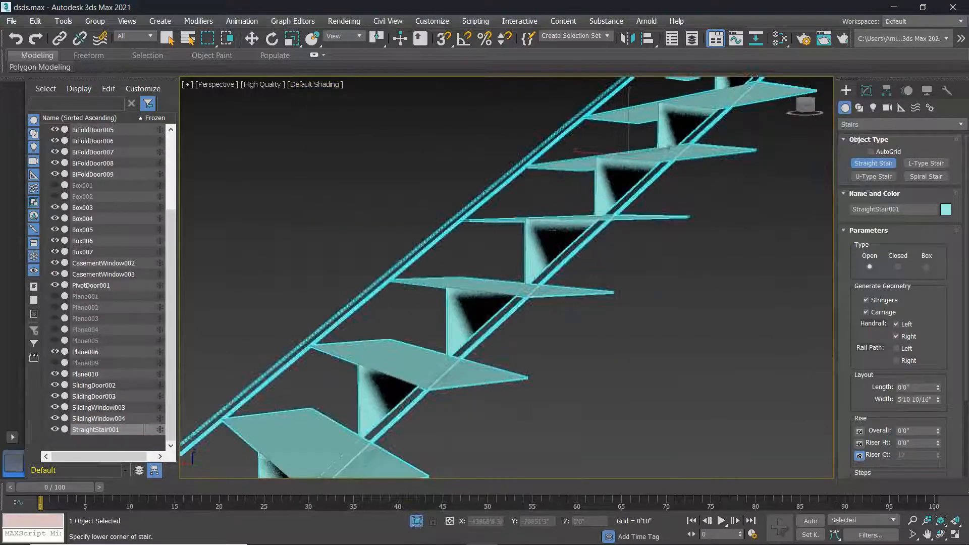
scroll(641, 290, "down", 5)
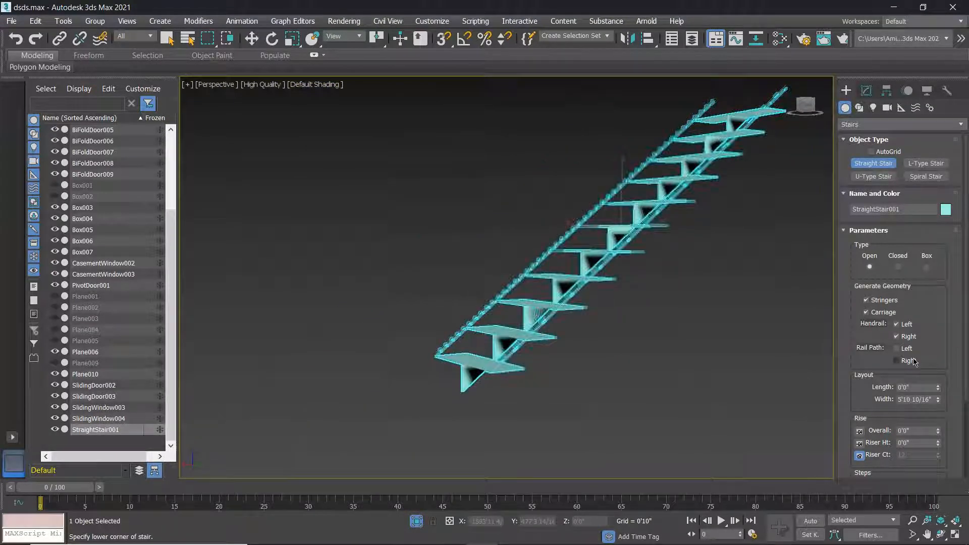
Adjust the stair's length to 0'3 12/16", then change its width and overall rise.
left_click_drag(940, 389, 917, 195)
middle_click_drag(667, 258, 677, 279, "alt")
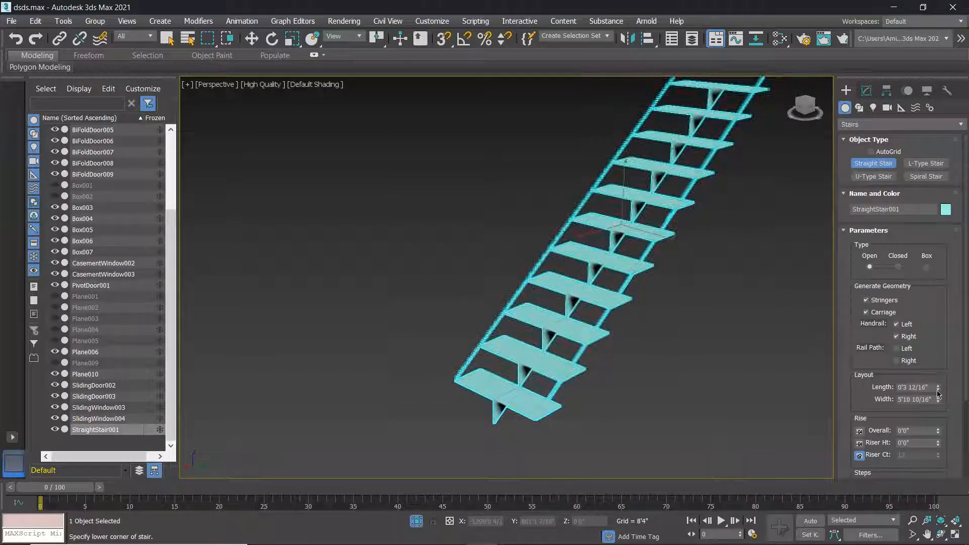
left_click_drag(939, 405, 371, 473)
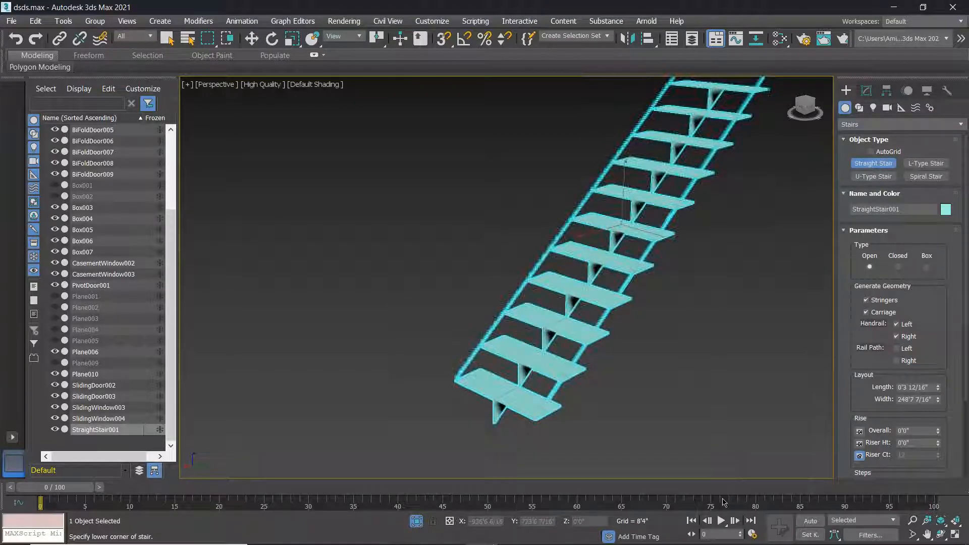
left_click_drag(939, 408, 941, 430)
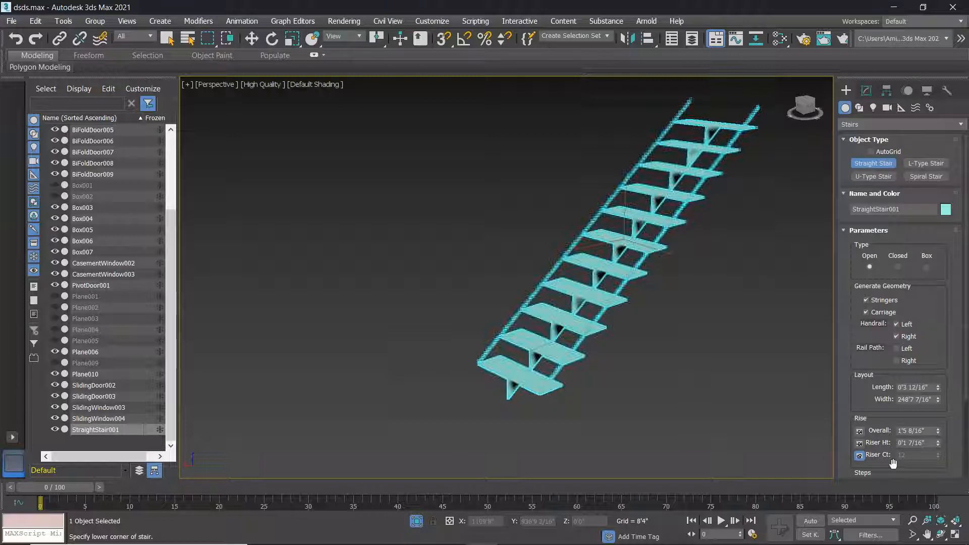
Stop stair creation and delete the existing StraightStair001.
key("w")
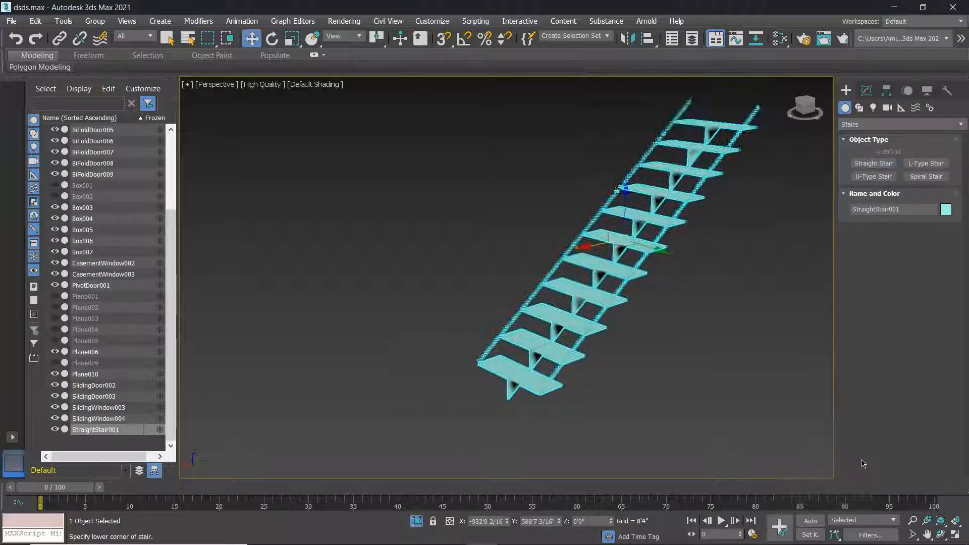
scroll(695, 268, "down", 10)
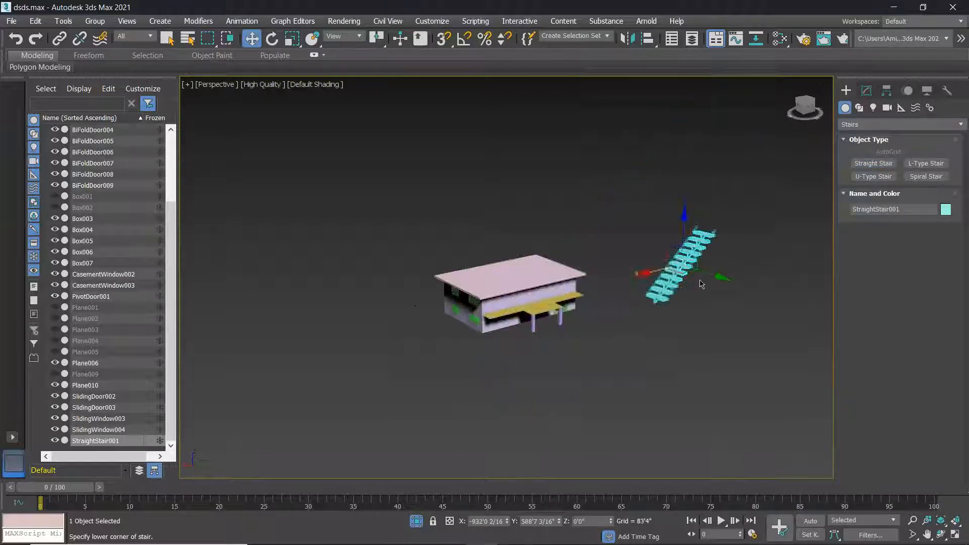
key("Delete")
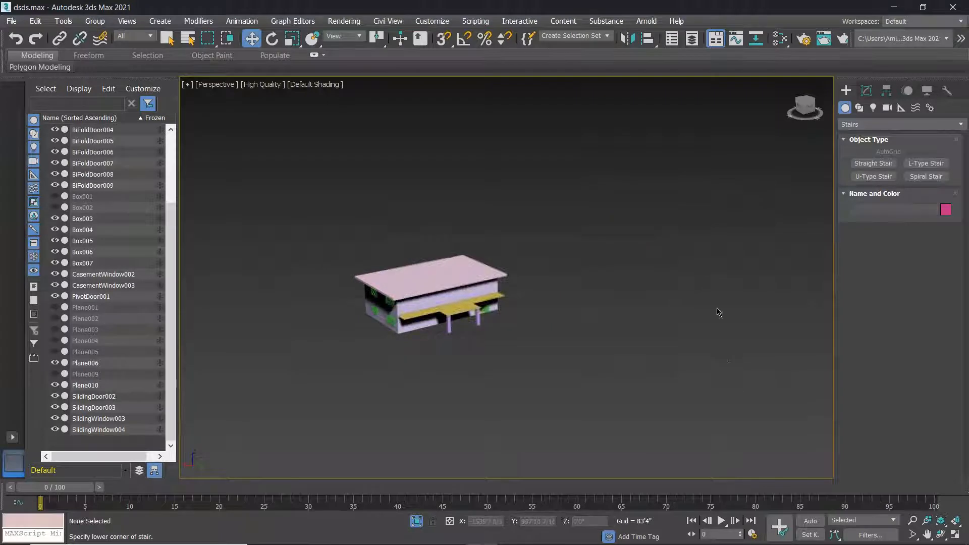
middle_click_drag(718, 308, 672, 341)
Draw a new straight stair beside the house, setting its length, width and height.
left_click(862, 166)
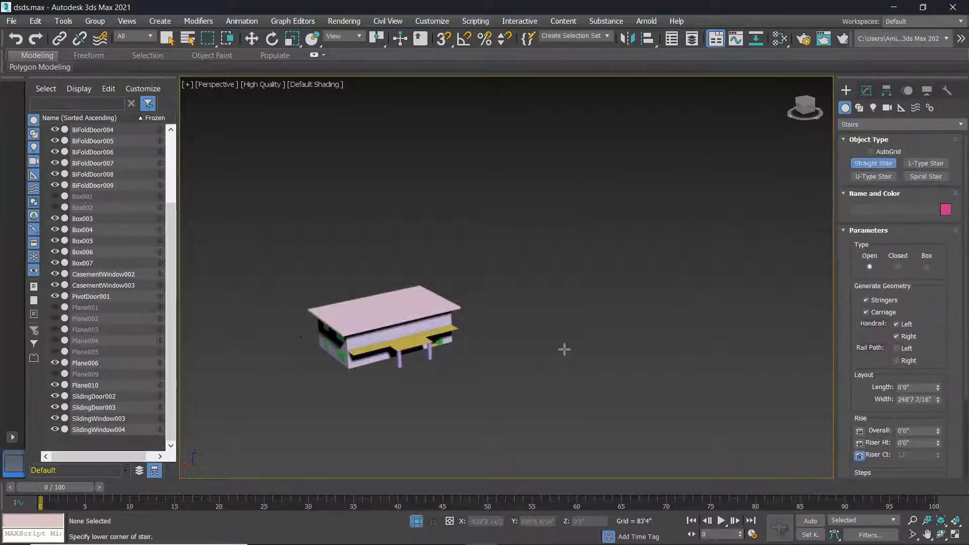
left_click_drag(561, 333, 698, 271)
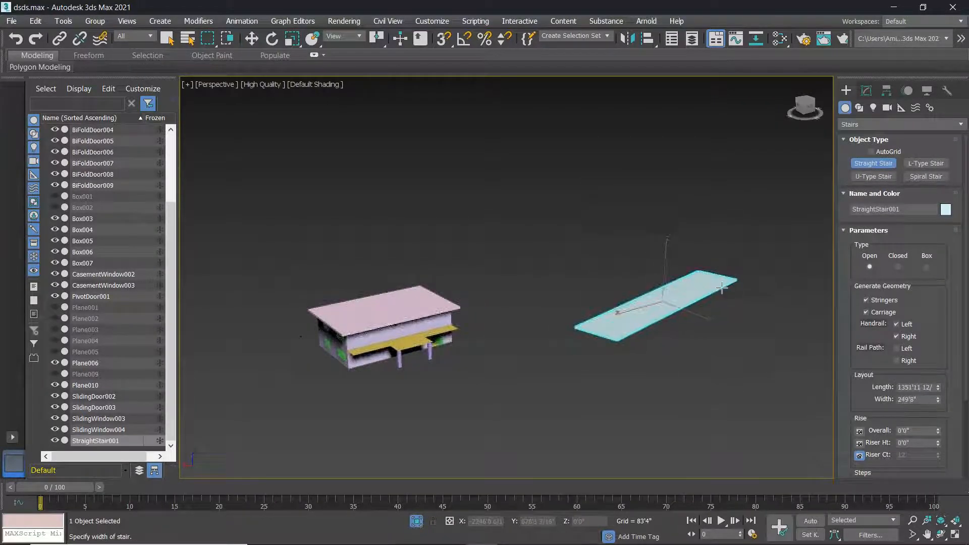
left_click(722, 275)
left_click(682, 173)
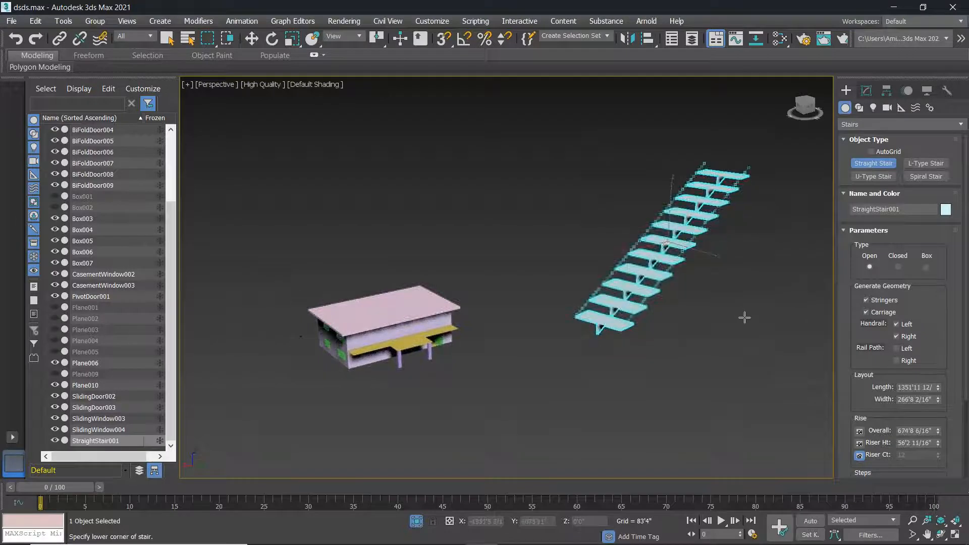
key("w")
scroll(677, 334, "down", 3)
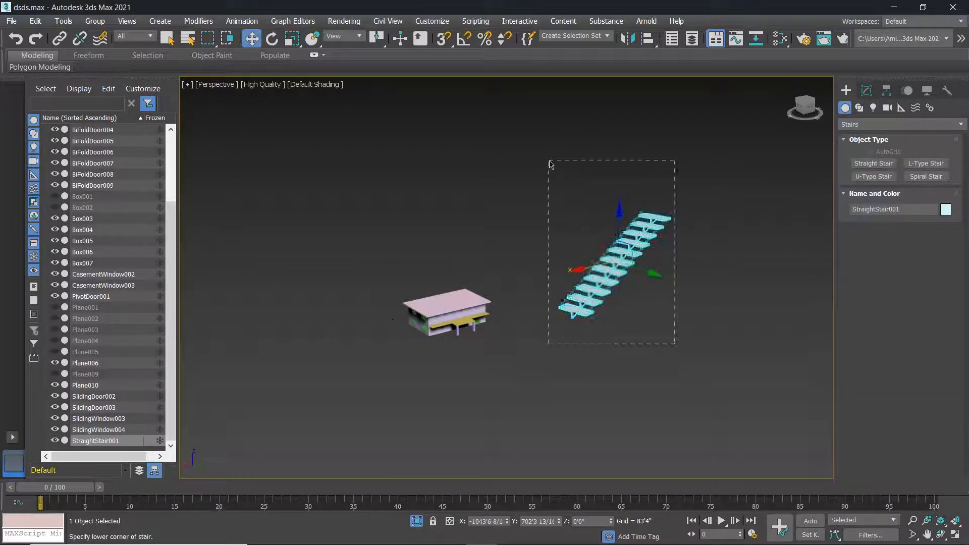
Delete that stair and redraw it 1119'3 7/16" long, 204'10 14/16" wide, 496'8 5/16" high.
key("Delete")
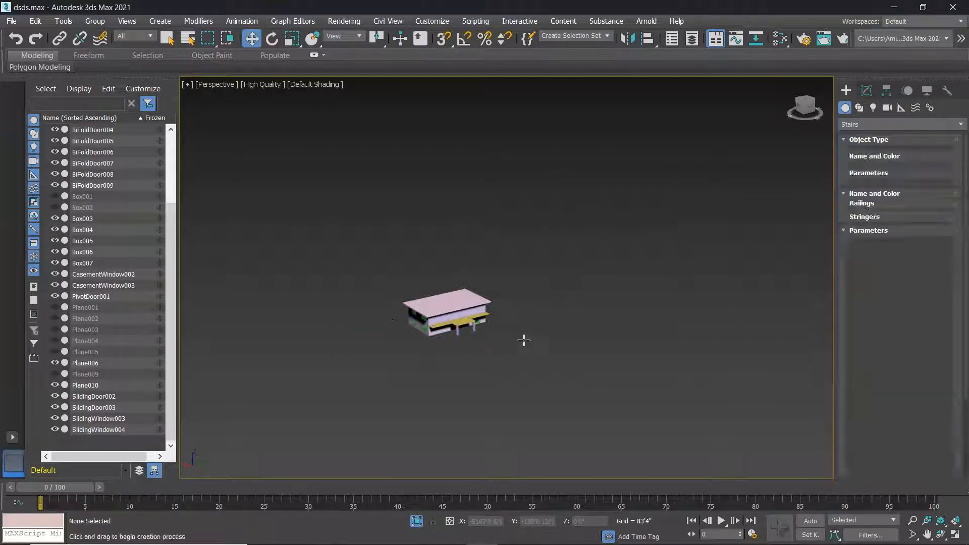
scroll(525, 340, "up", 6)
left_click_drag(513, 356, 756, 264)
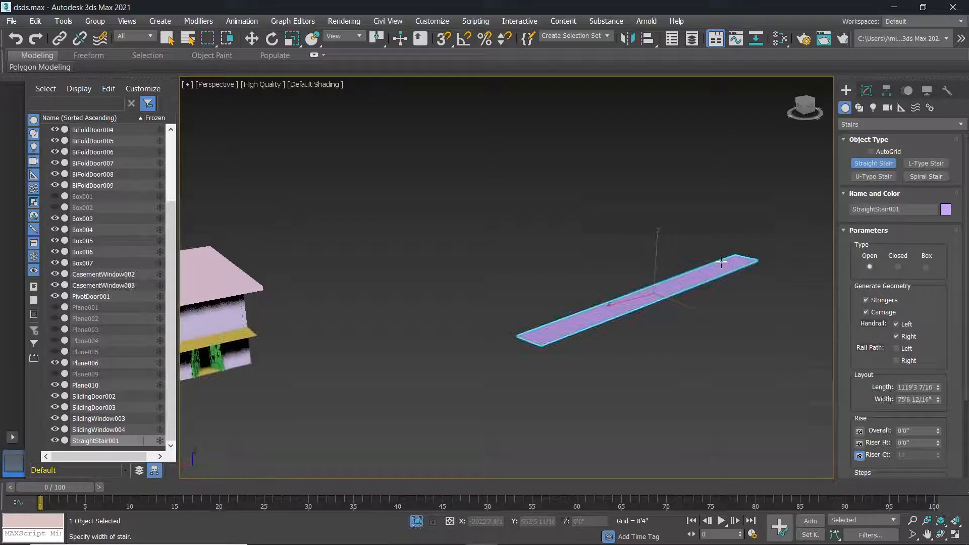
left_click(710, 244)
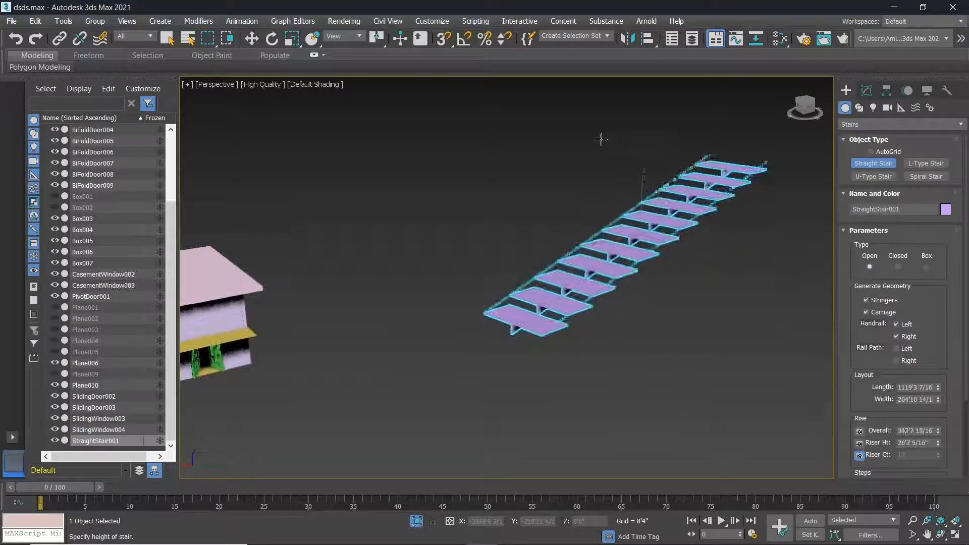
left_click(669, 243)
scroll(671, 307, "down", 3)
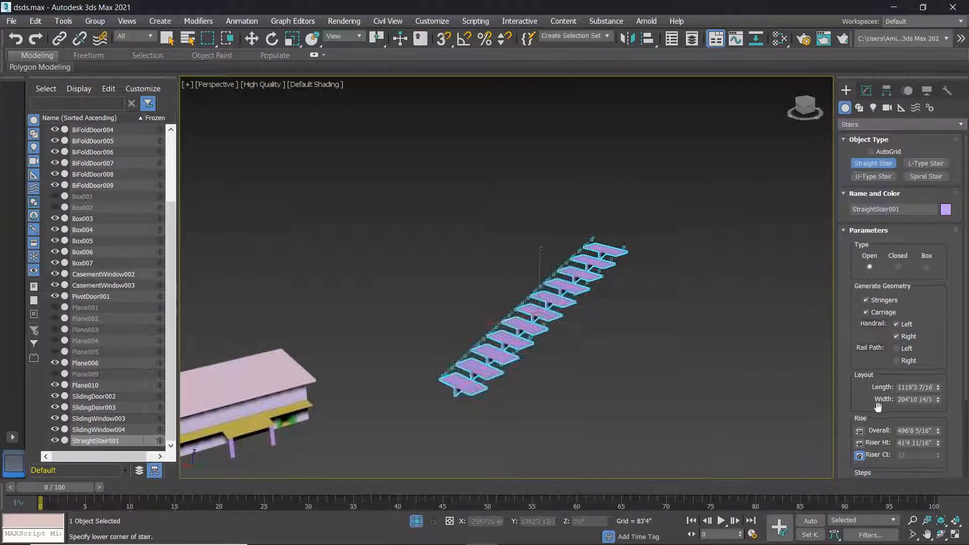
scroll(878, 407, "down", 5)
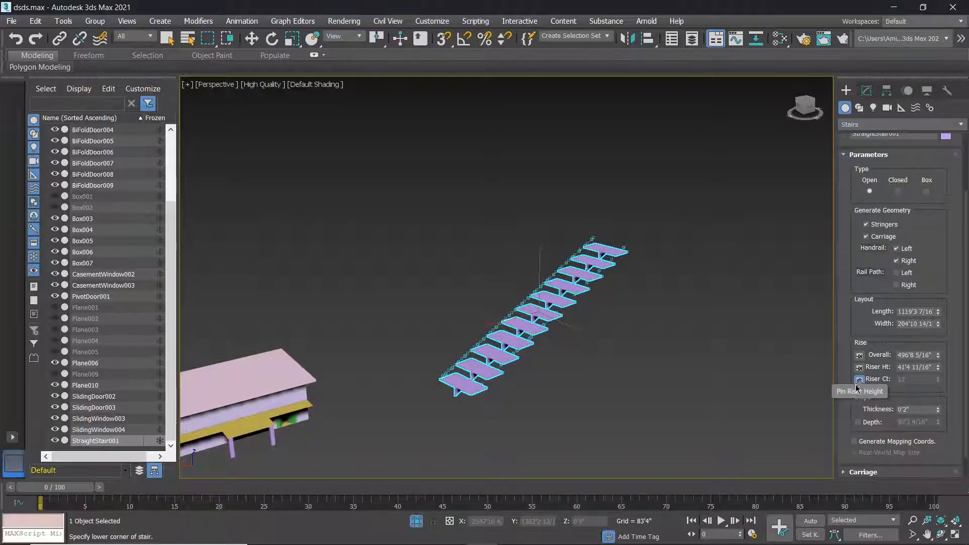
Try riser counts of 14, 10 and 12, then lock the count and set riser height 47'7 3/16".
left_click(860, 368)
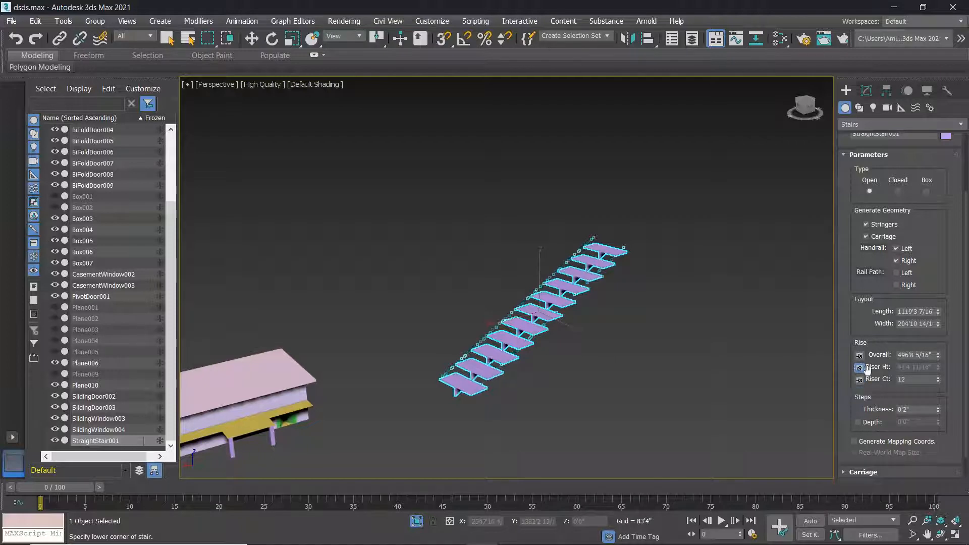
mouse_move(938, 382)
left_mouse_down()
mouse_move(940, 373)
mouse_move(939, 385)
left_mouse_up()
left_click(938, 382)
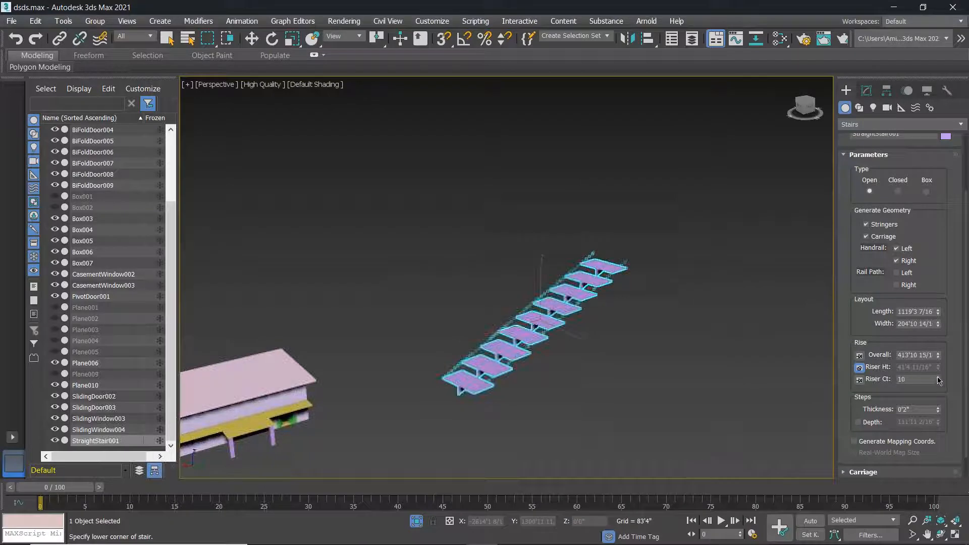
left_click(938, 377)
left_click(939, 378)
left_click(861, 379)
mouse_move(938, 367)
left_mouse_down()
mouse_move(937, 351)
mouse_move(941, 363)
left_mouse_up()
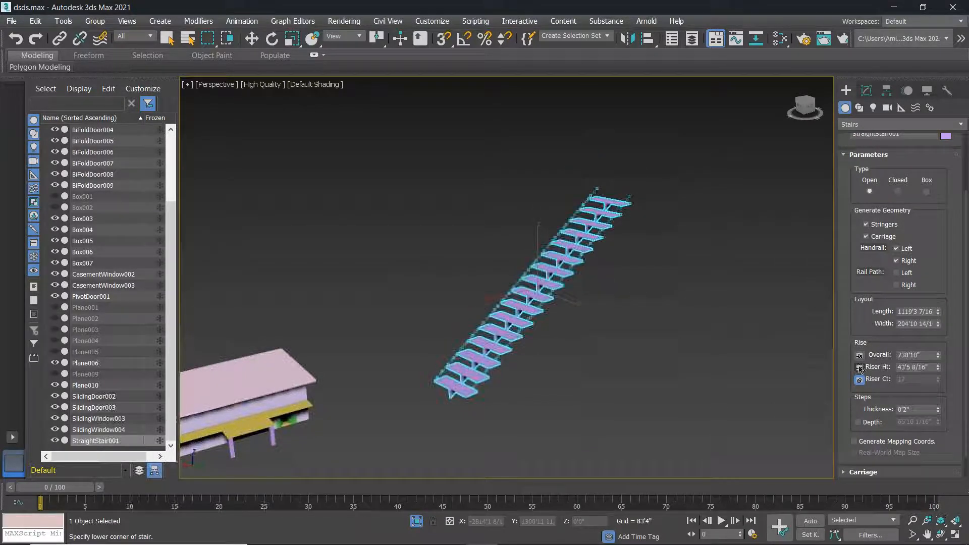
Set the overall rise to 685'9 7/16" and shorten the length to 906'7 8/16".
mouse_move(940, 357)
left_mouse_down()
mouse_move(940, 349)
mouse_move(939, 366)
mouse_move(936, 346)
mouse_move(936, 374)
left_mouse_up()
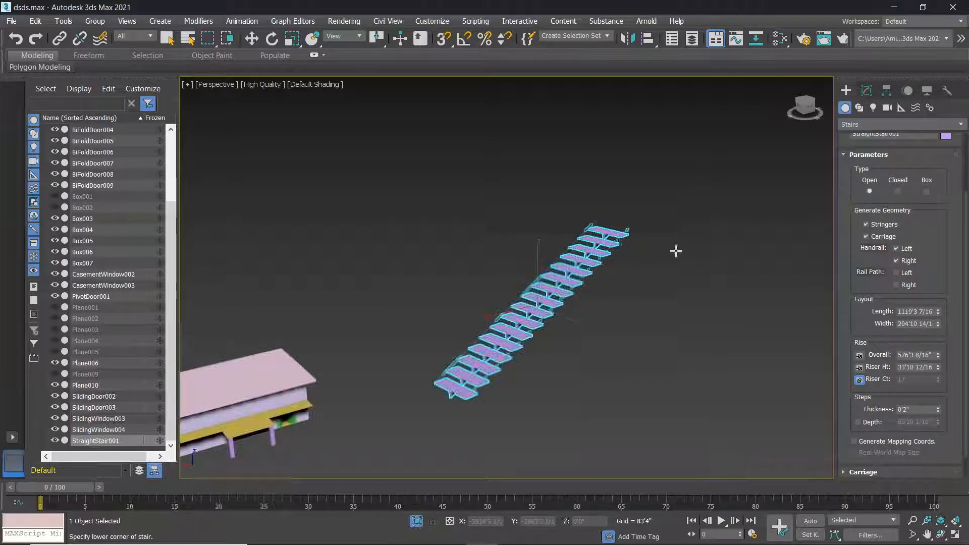
left_click_drag(940, 356, 193, 345)
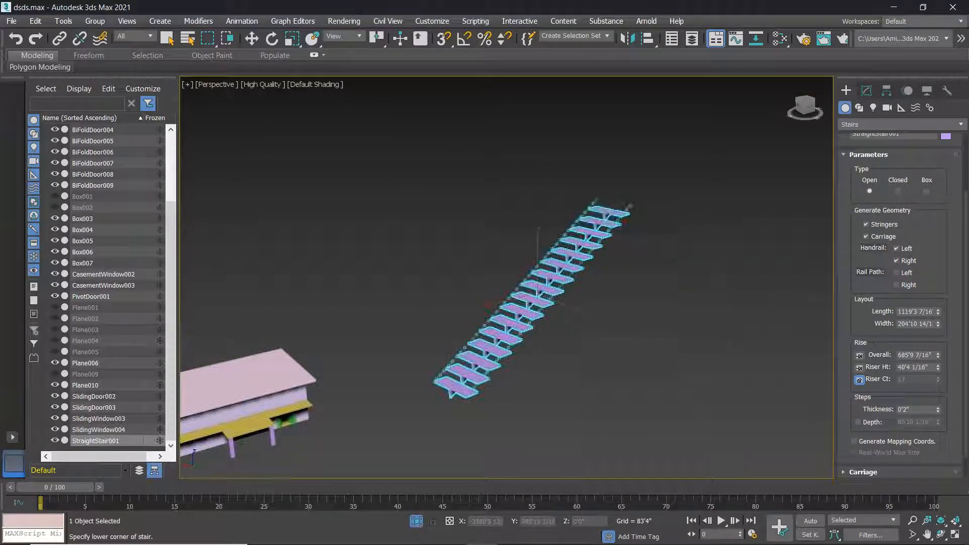
left_click_drag(938, 312, 938, 324)
scroll(567, 298, "down", 3)
scroll(578, 306, "up", 3)
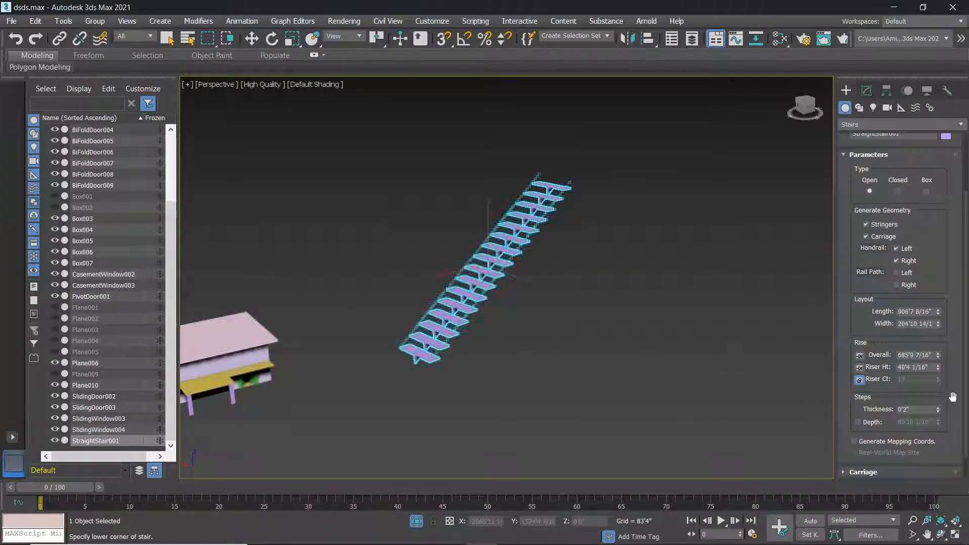
scroll(953, 397, "down", 1)
left_click_drag(938, 383, 936, 318)
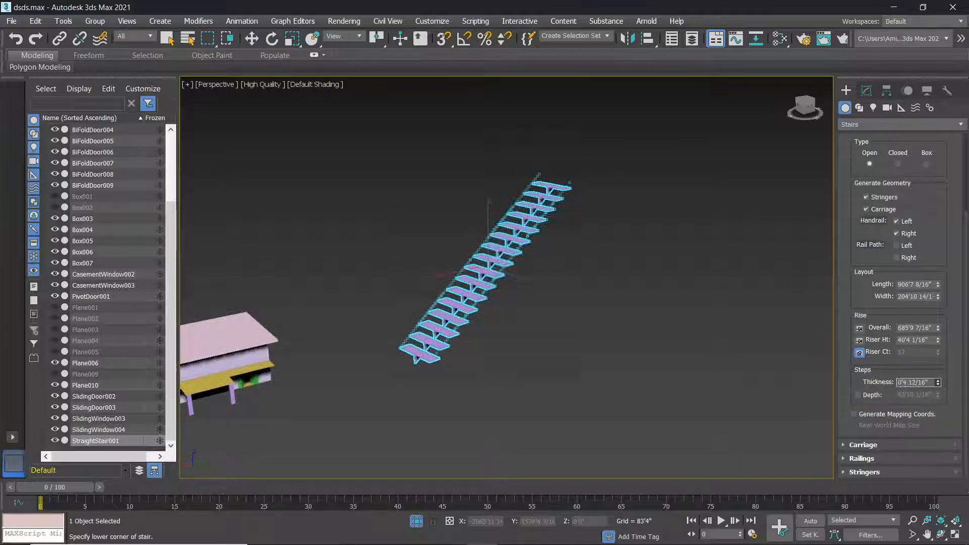
Thicken the stair treads to 11'1 1/16".
scroll(458, 283, "up", 7)
scroll(765, 374, "down", 2)
left_click_drag(938, 383, 9, 389)
middle_click_drag(362, 466, 233, 323)
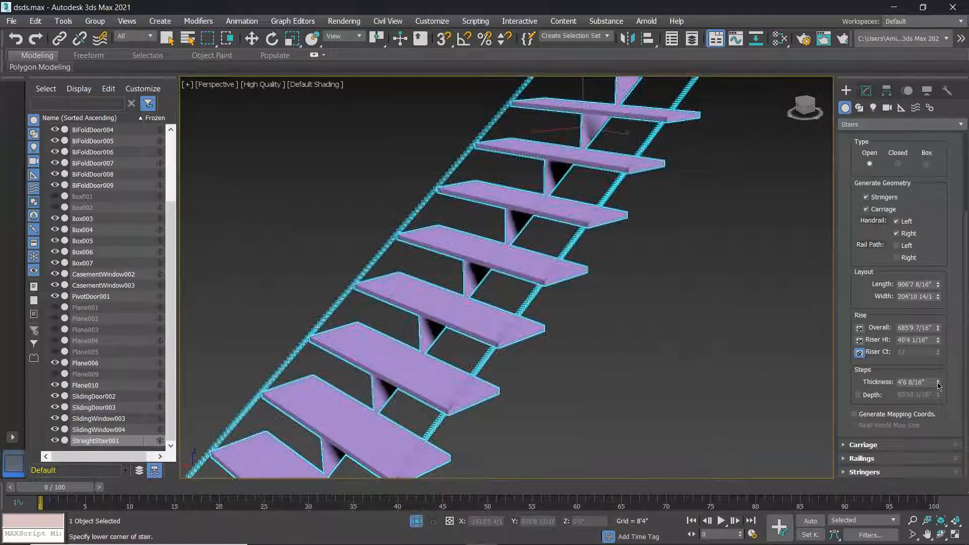
left_click_drag(939, 383, 567, 299)
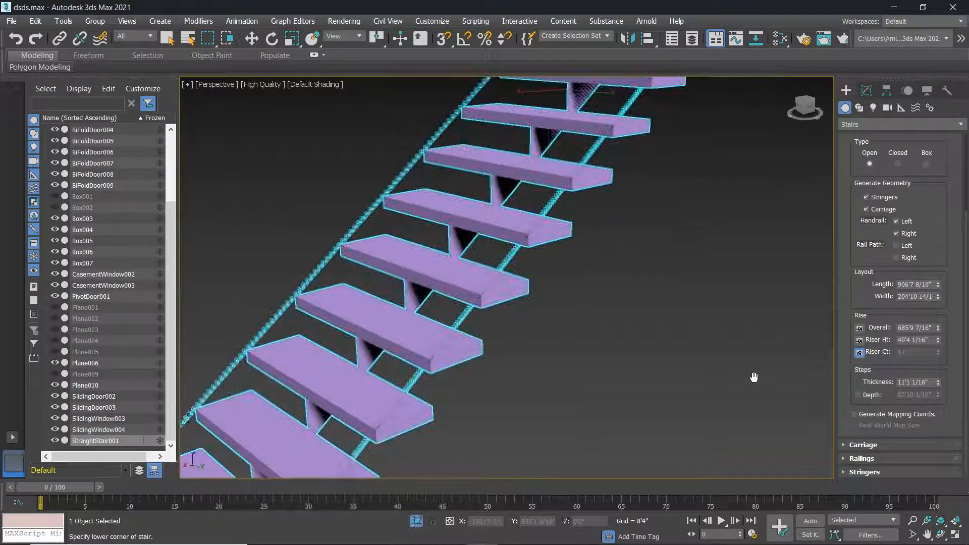
Enable a fixed step depth and settle it at 53'3 15/16".
left_click(858, 395)
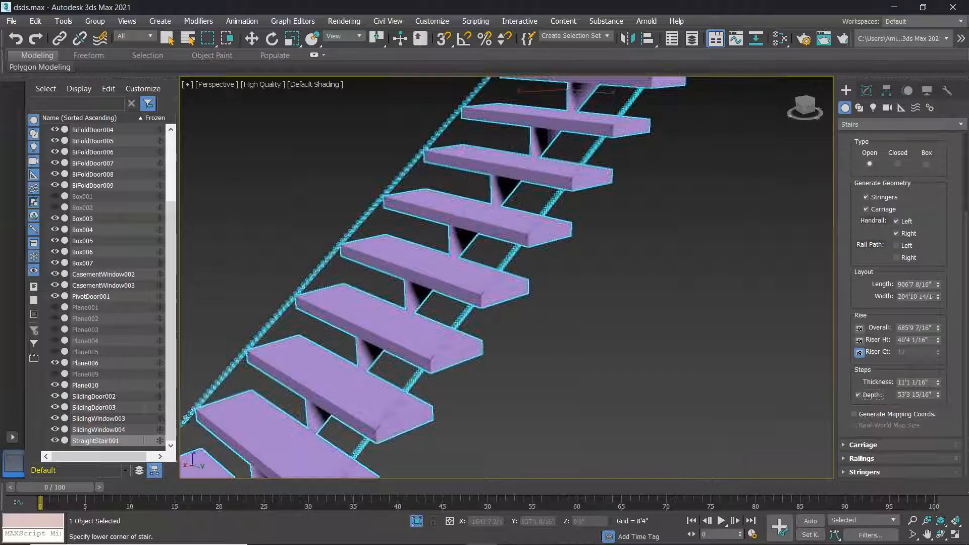
left_click_drag(938, 397, 925, 378)
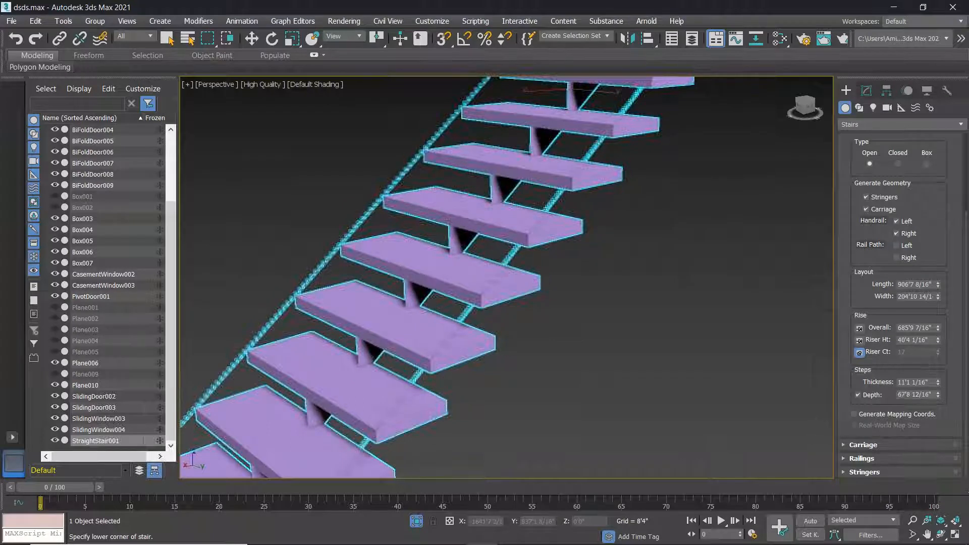
key("ctrl+z")
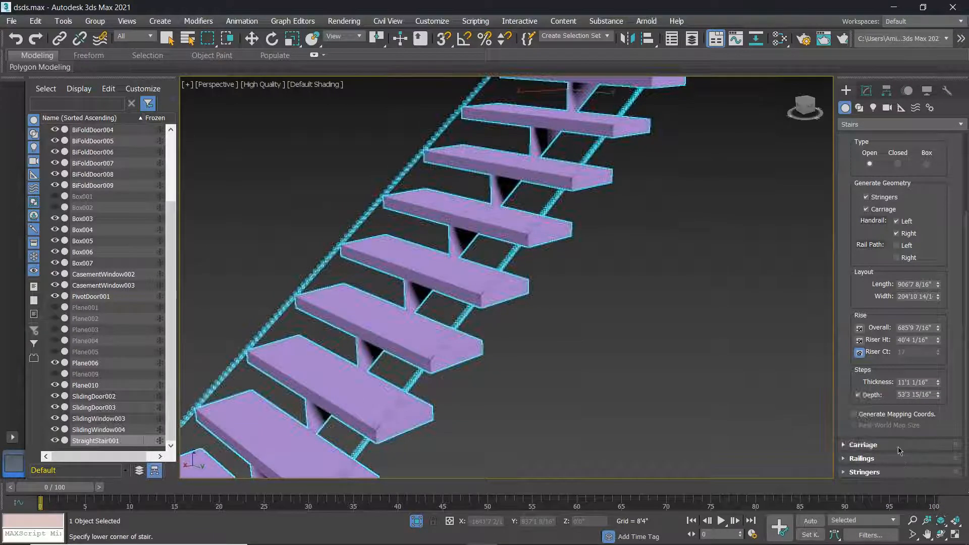
In the Carriage rollout, set the carriage width to 13'7 9/16" and its depth to 0'0".
left_click(846, 444)
scroll(884, 433, "down", 1)
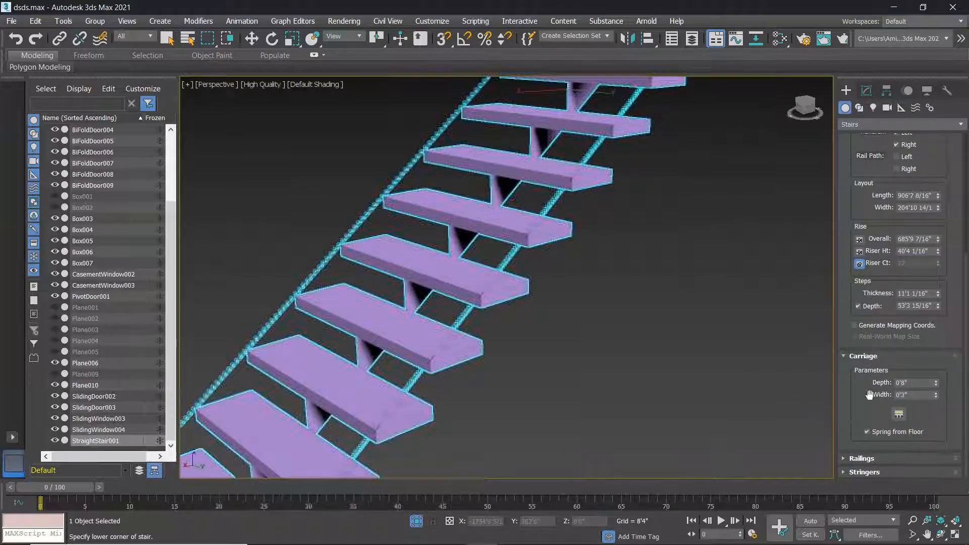
left_click_drag(938, 385, 939, 427)
scroll(418, 294, "up", 3)
middle_click_drag(418, 294, 470, 322)
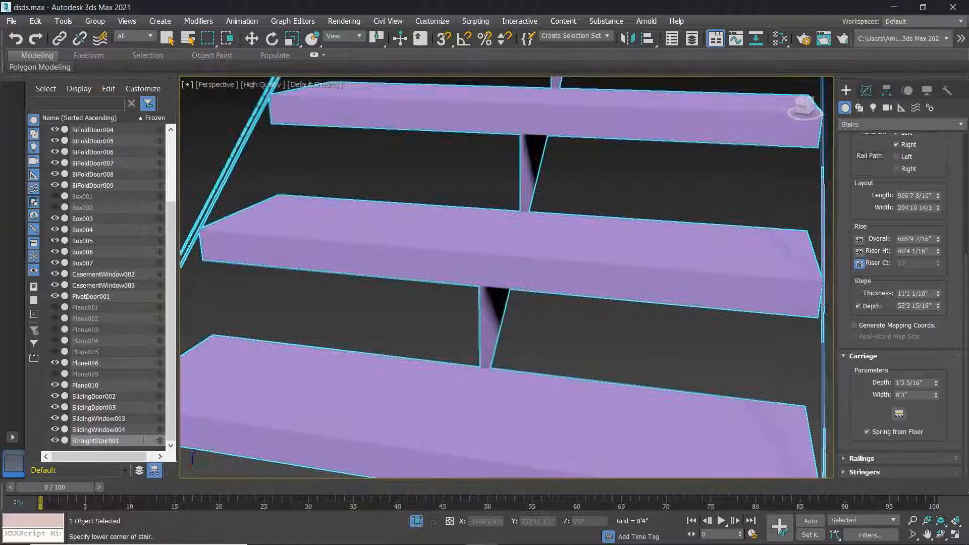
left_click_drag(937, 396, 647, 399)
middle_click_drag(649, 341, 354, 297, "alt")
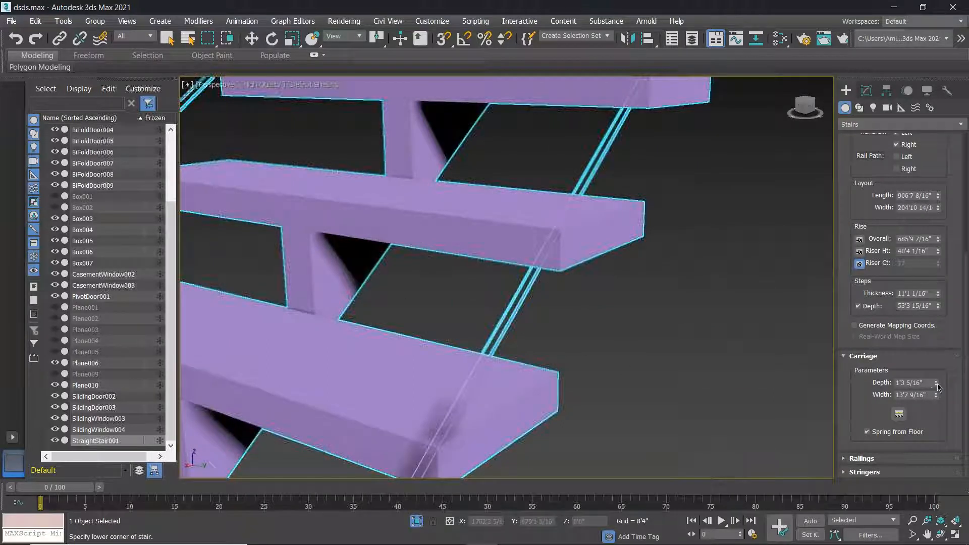
left_click_drag(939, 384, 513, 321)
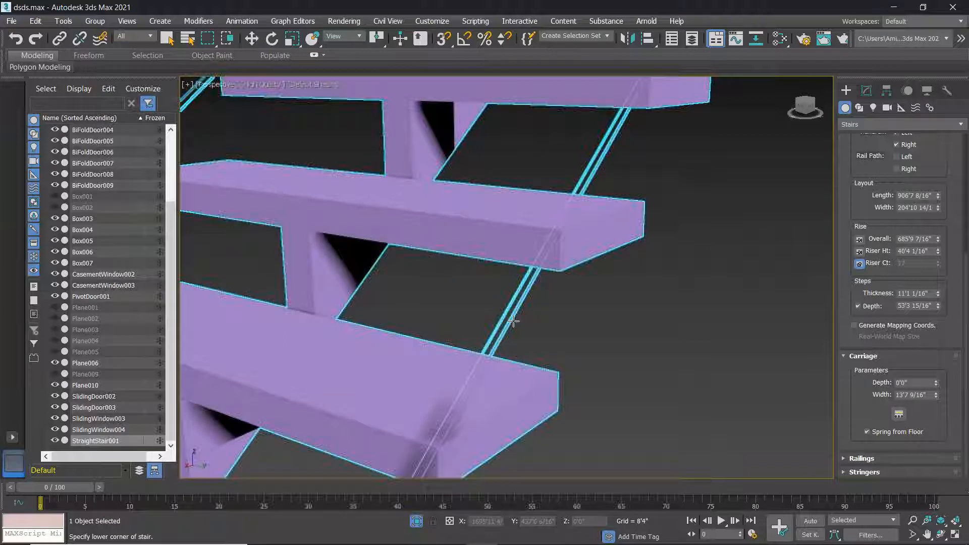
Set the carriage count to 3 with Free Center spacing and increase the spacing.
left_click(899, 414)
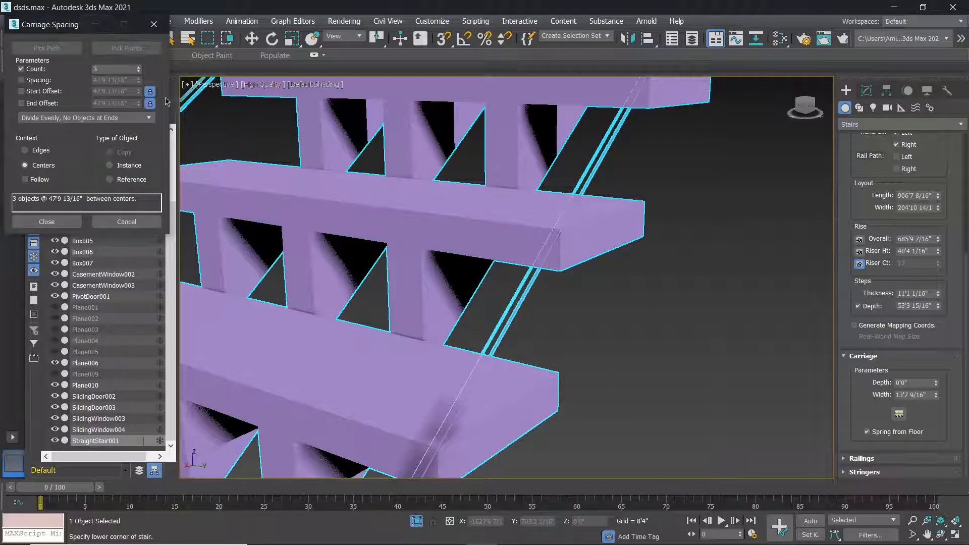
left_click_drag(49, 26, 741, 100)
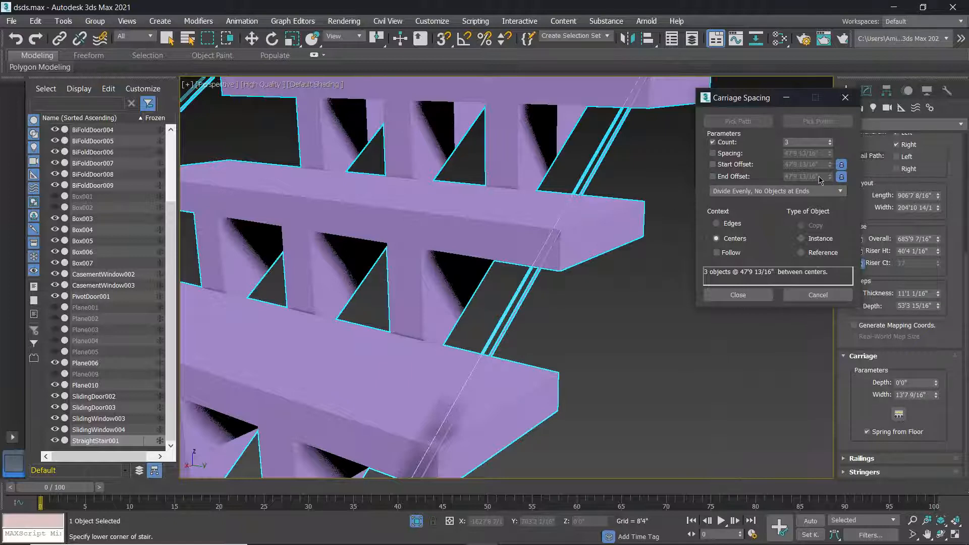
left_click(831, 146)
left_click(830, 145)
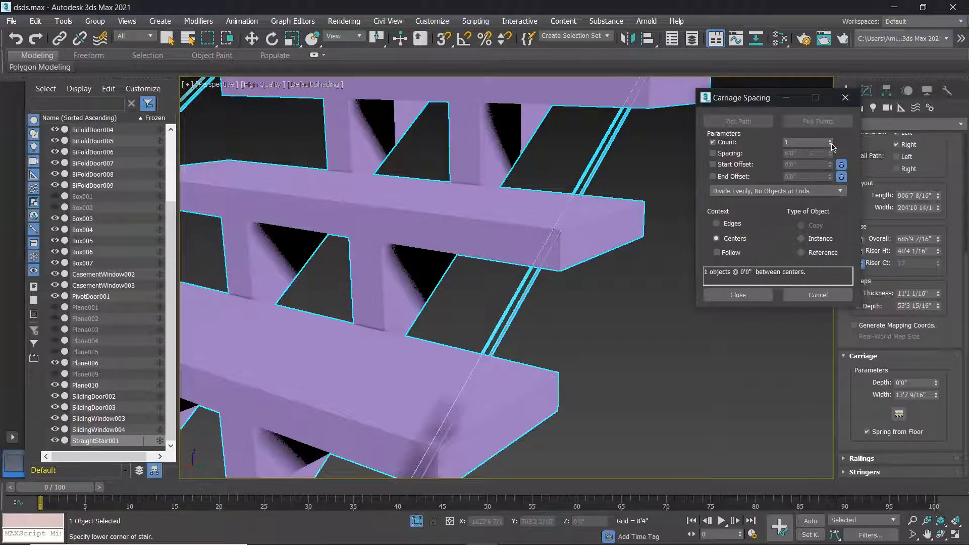
left_click(830, 141)
left_click(830, 140)
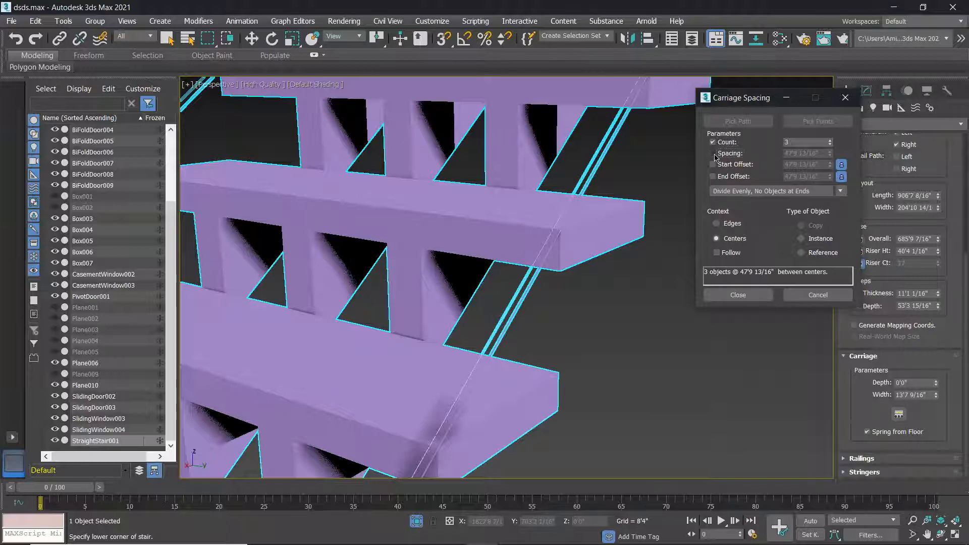
left_click(770, 194)
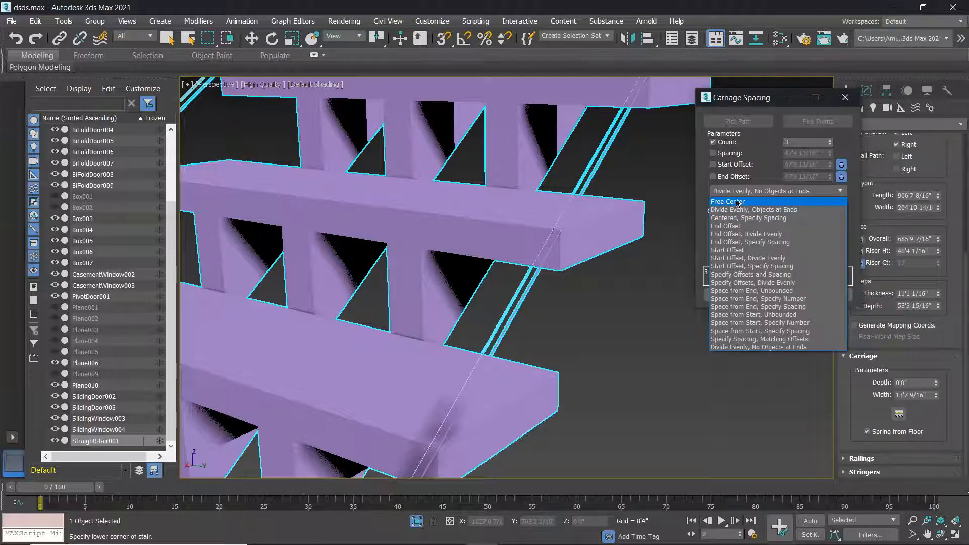
left_click(733, 202)
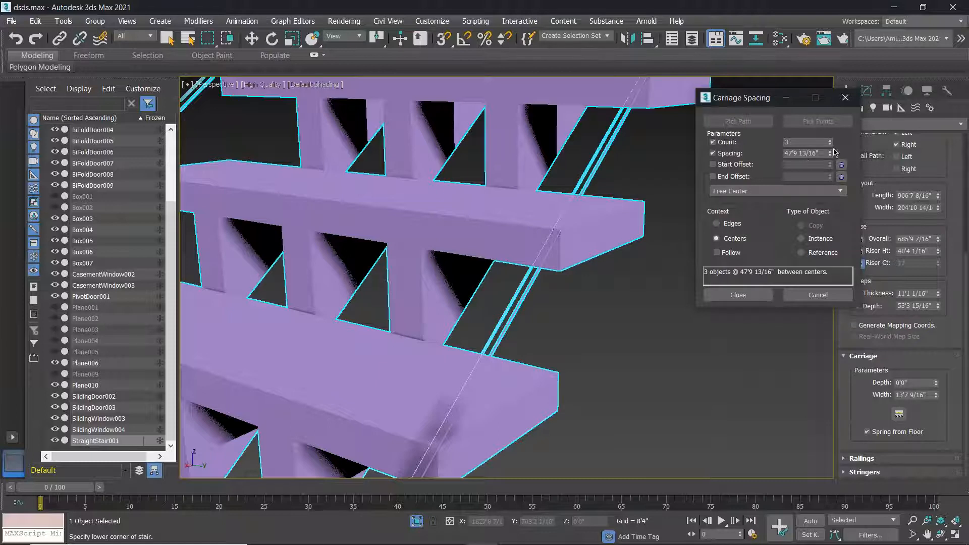
left_click_drag(830, 154, 408, 393)
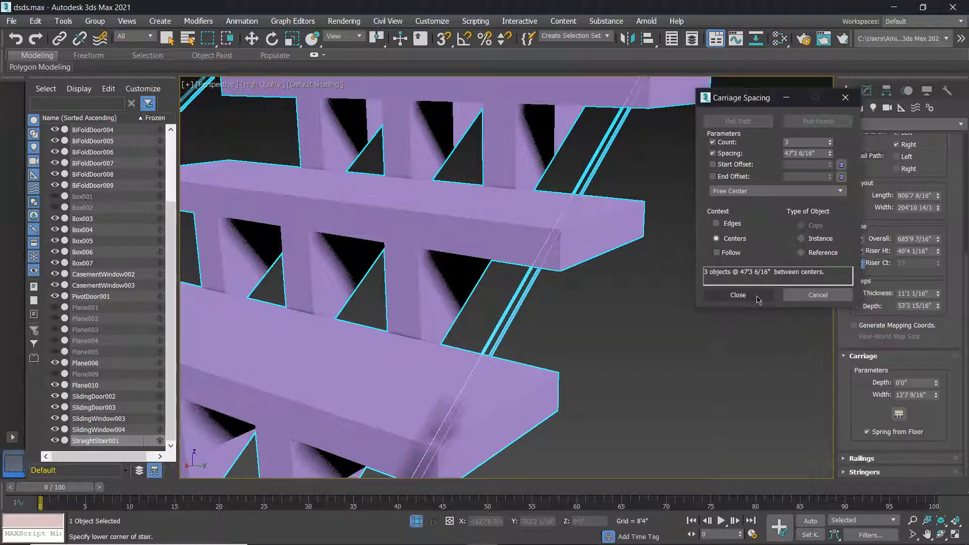
left_click(738, 295)
Spread the three Free Center carriages further apart, to 50'8 9/16" between centres.
middle_click_drag(480, 298, 510, 293, "alt")
scroll(513, 293, "down", 4)
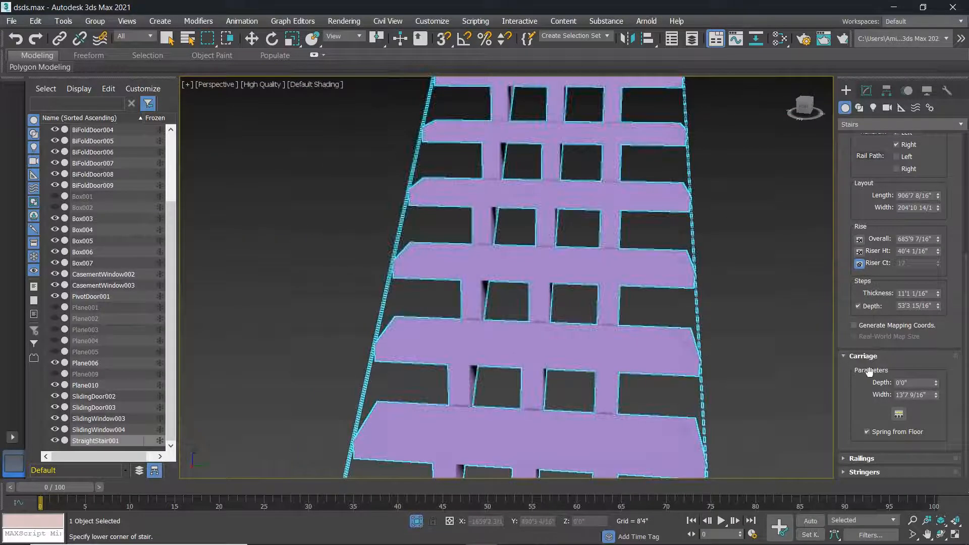
left_click(900, 415)
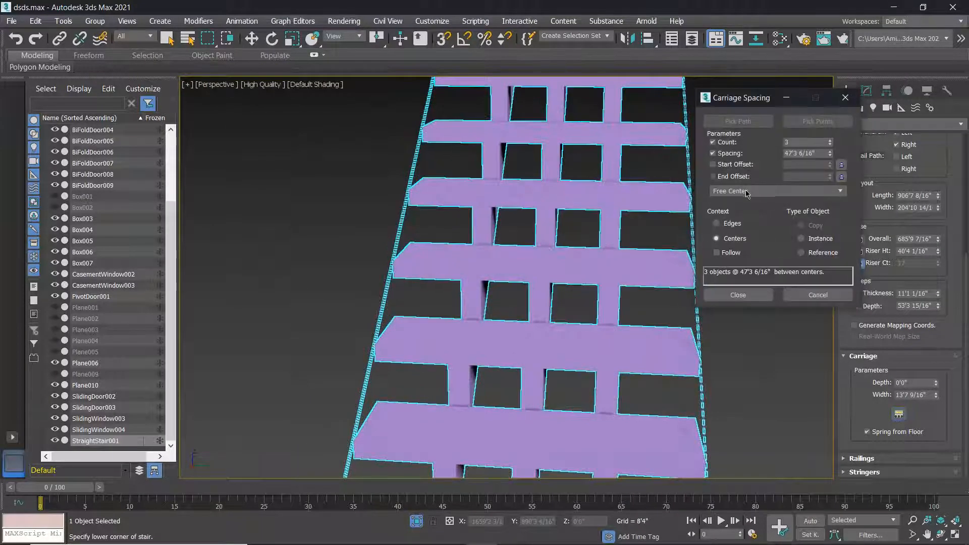
left_click(748, 193)
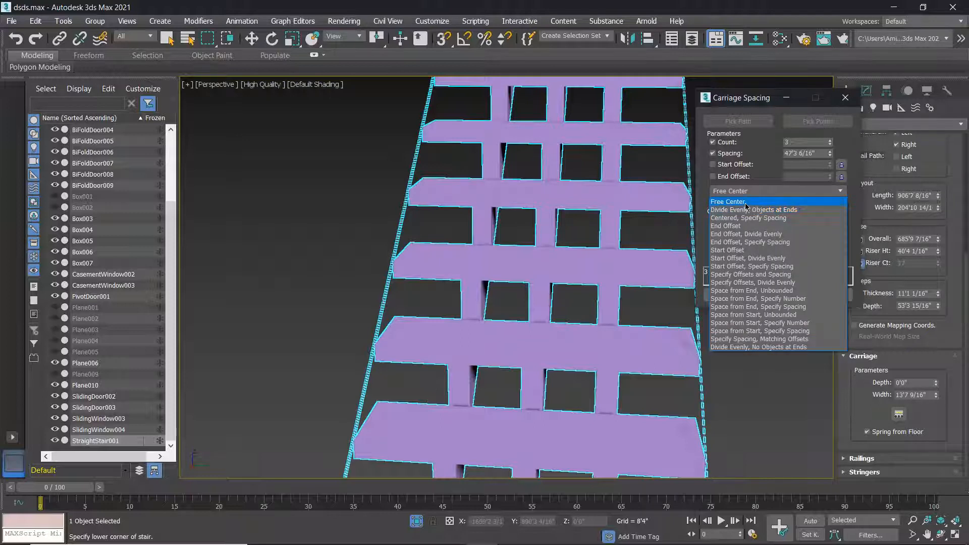
left_click(746, 203)
left_click_drag(832, 153, 831, 145)
left_click_drag(227, 543, 502, 225)
left_click(738, 295)
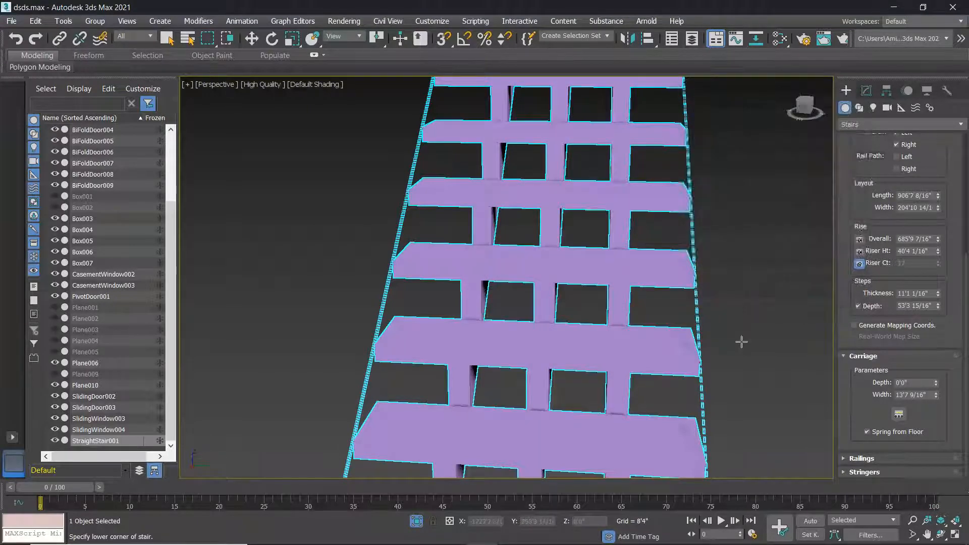
In the Railings rollout, raise the railing height and offset the railings out to 0'4 11/16".
middle_click_drag(751, 338, 707, 334, "alt")
scroll(505, 273, "down", 5)
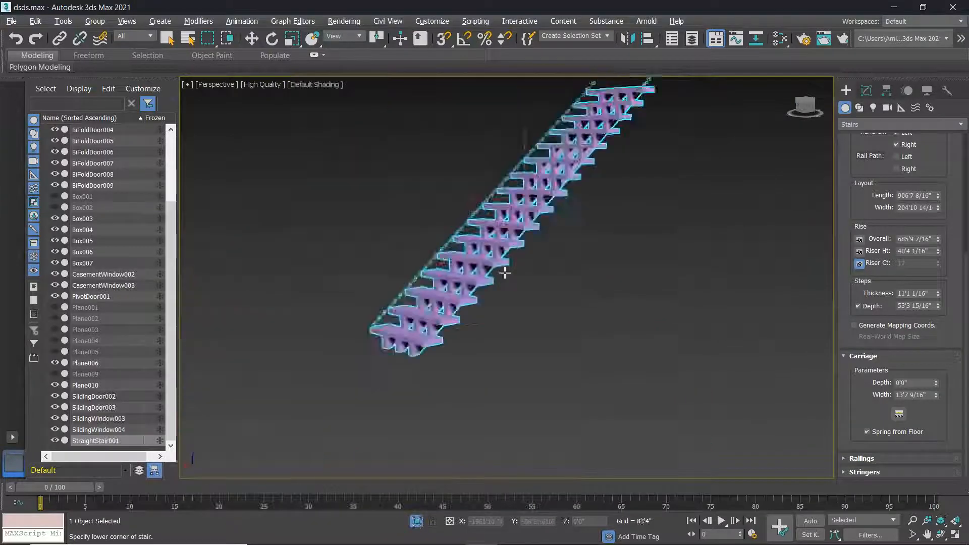
middle_click_drag(505, 273, 514, 300, "alt")
left_click(935, 460)
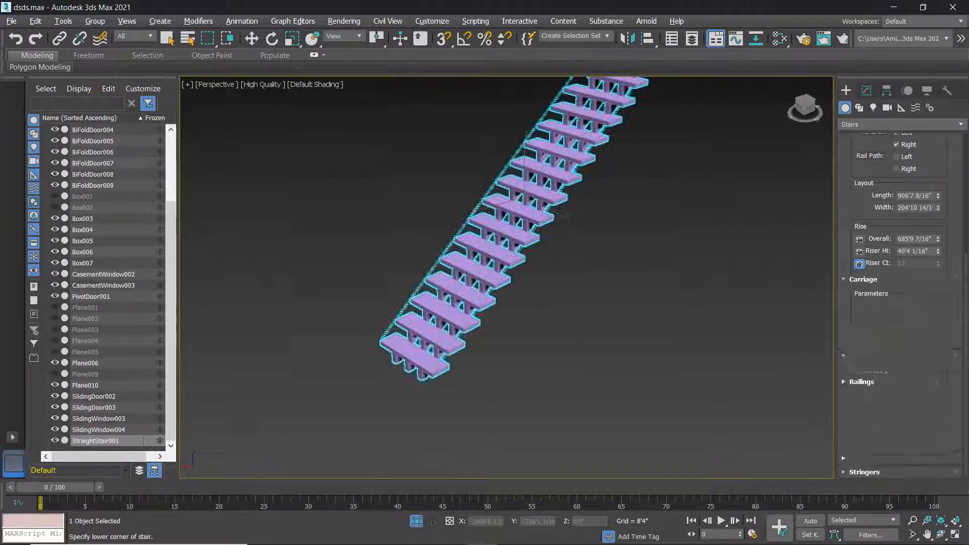
left_click_drag(937, 409, 936, 1)
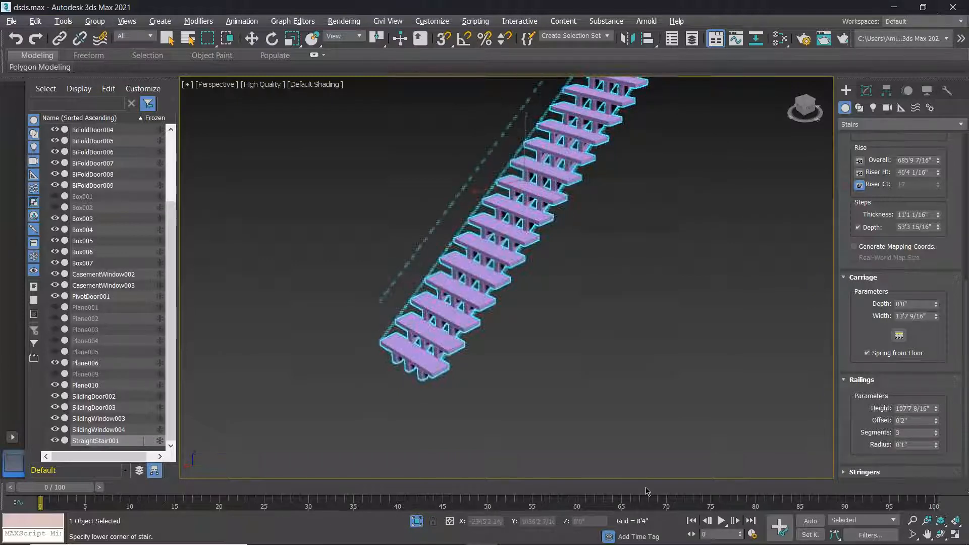
middle_click_drag(647, 492, 595, 452, "alt")
middle_click_drag(429, 240, 457, 257, "alt")
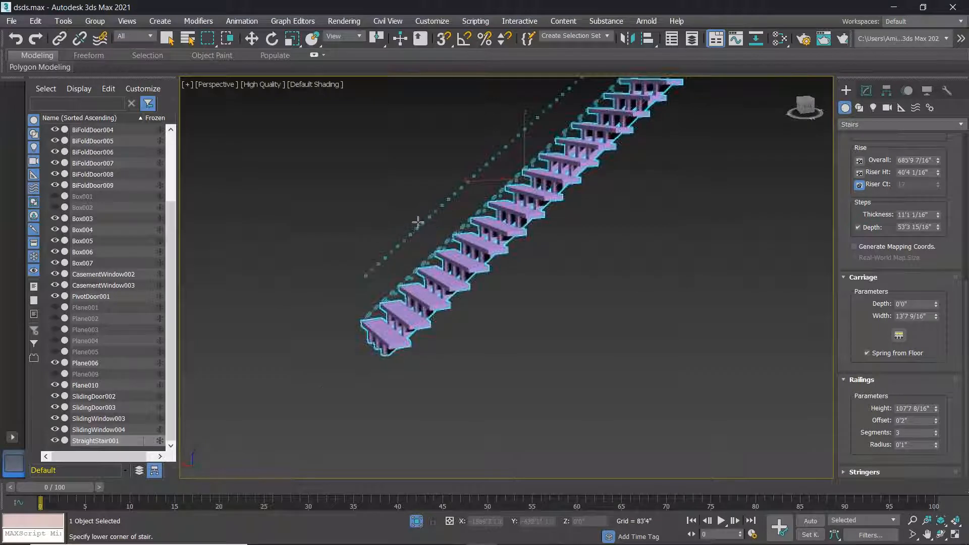
scroll(418, 222, "up", 3)
scroll(418, 222, "down", 2)
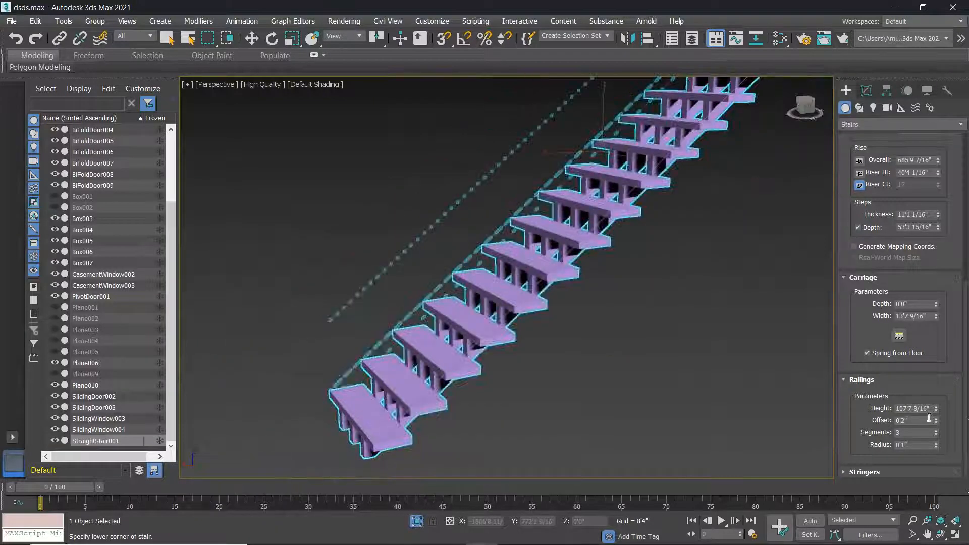
left_click_drag(936, 421, 938, 356)
Keep railing segments at 3 and thicken the railings to a 5'7 6/16" radius.
left_click_drag(936, 435, 80, 315)
key("ctrl+z")
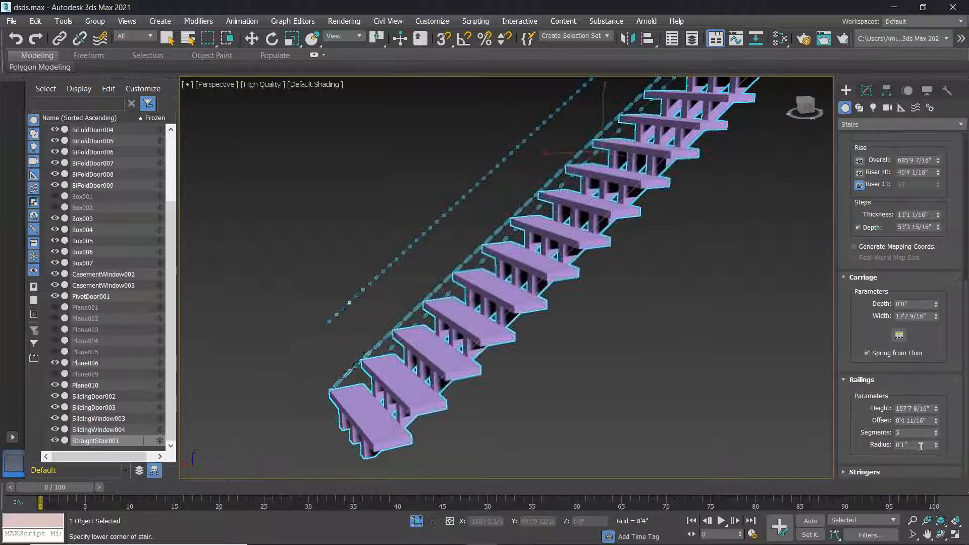
left_click_drag(936, 446, 641, 179)
left_click_drag(497, 248, 668, 387)
left_click_drag(641, 314, 487, 258)
left_click_drag(14, 301, 579, 330)
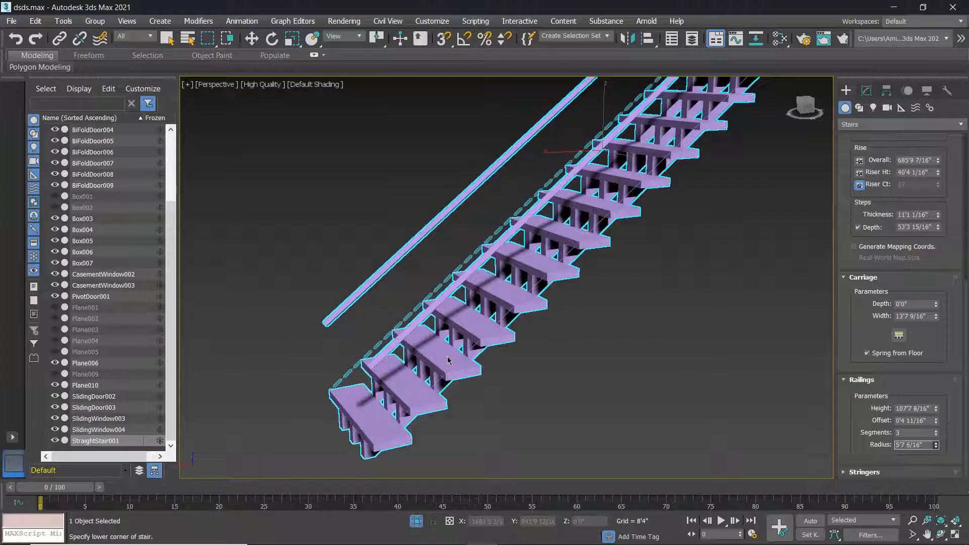
End stair creation and delete the old staircase.
right_click(508, 389)
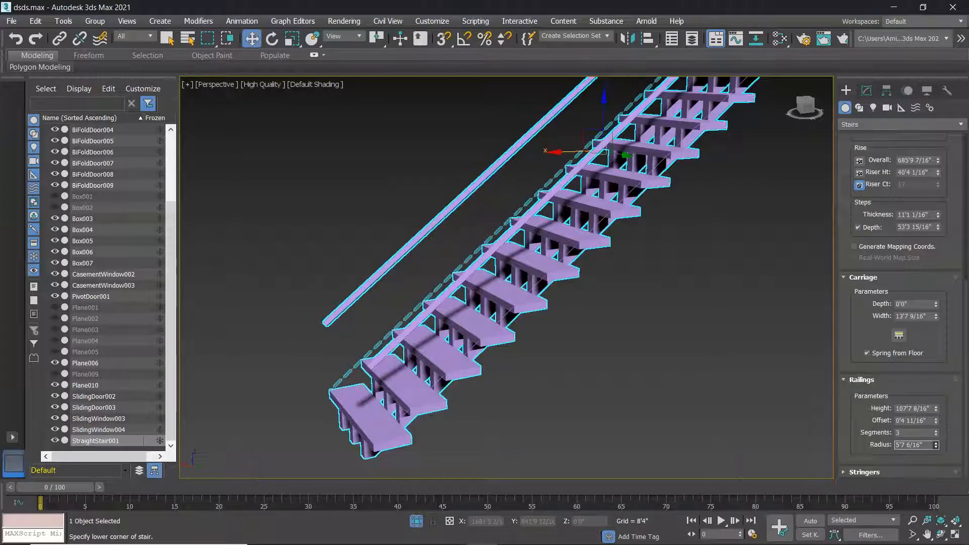
scroll(508, 388, "down", 3)
middle_click_drag(522, 362, 488, 361, "alt")
scroll(491, 359, "up", 4)
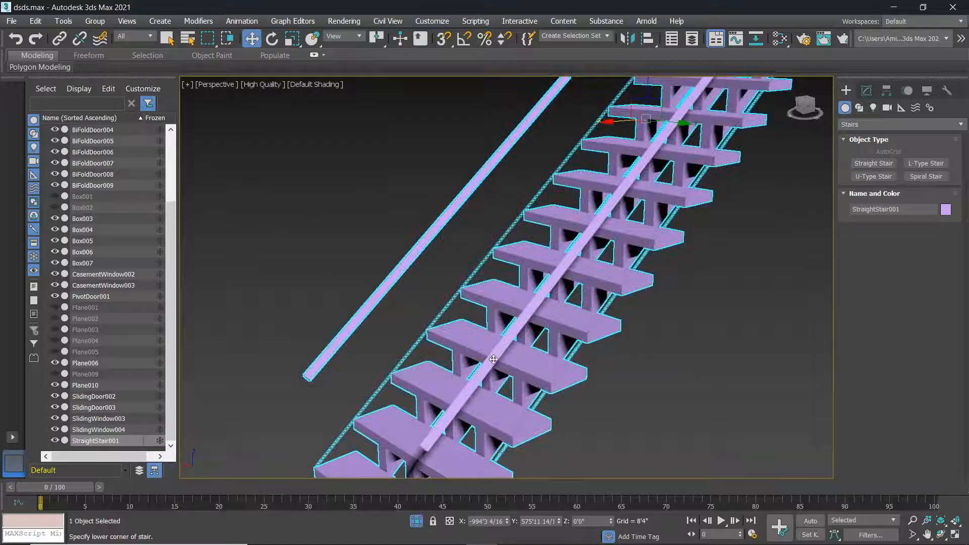
scroll(515, 359, "down", 8)
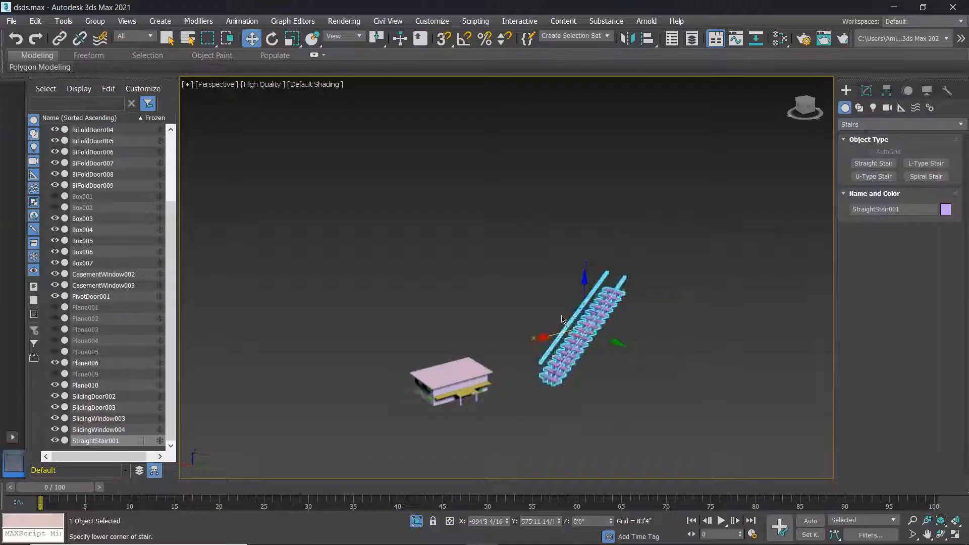
key("Delete")
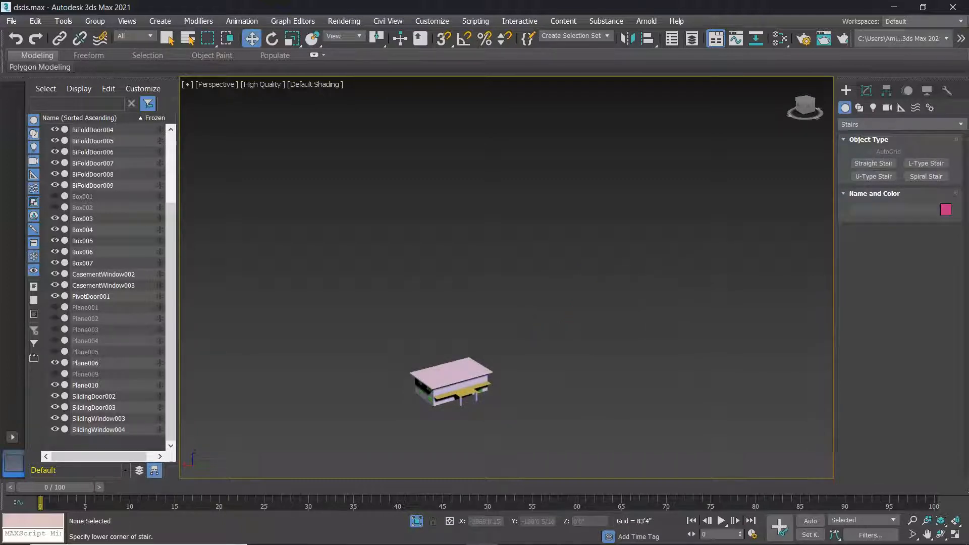
Draw a new straight stair 1264'0 13/16" long, 223'10 11/16" wide, 547'4 11/16" rise, showing its railing settings.
left_click(873, 163)
left_click_drag(562, 384, 647, 344)
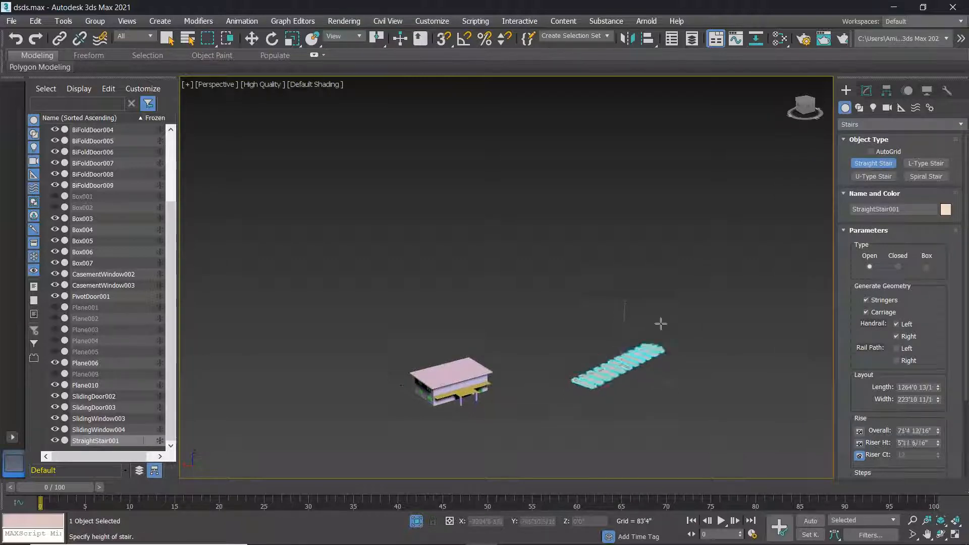
left_click(660, 328)
left_click(651, 312)
scroll(651, 312, "up", 8)
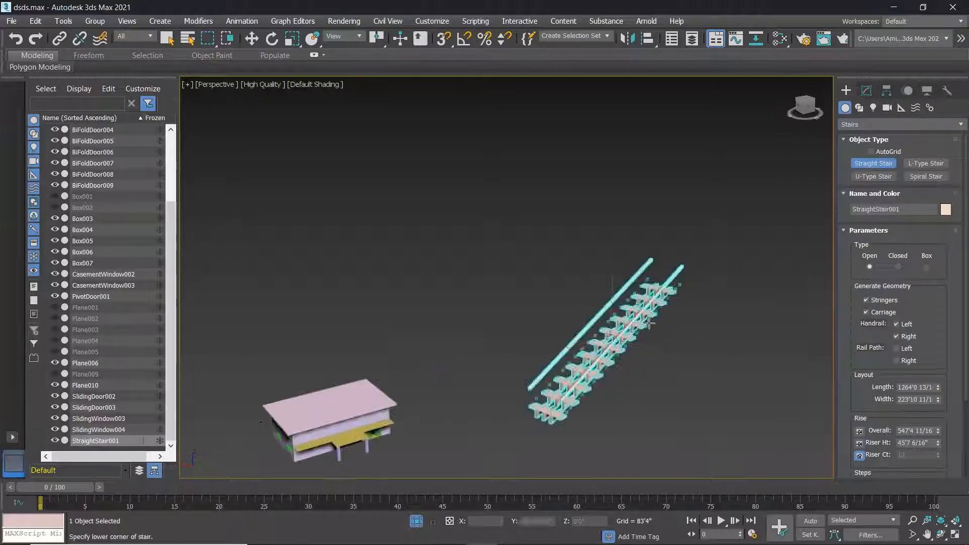
middle_click_drag(738, 410, 704, 314)
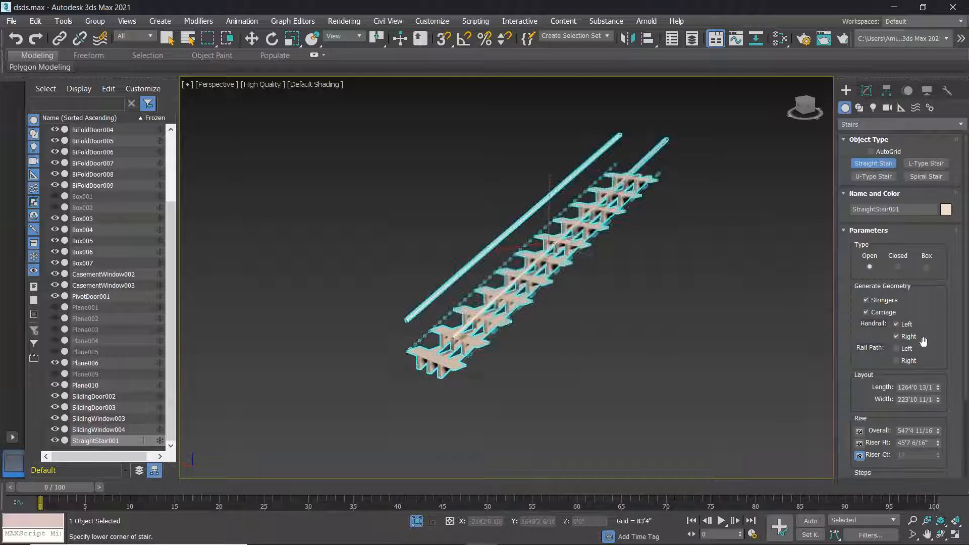
left_click_drag(967, 383, 967, 461)
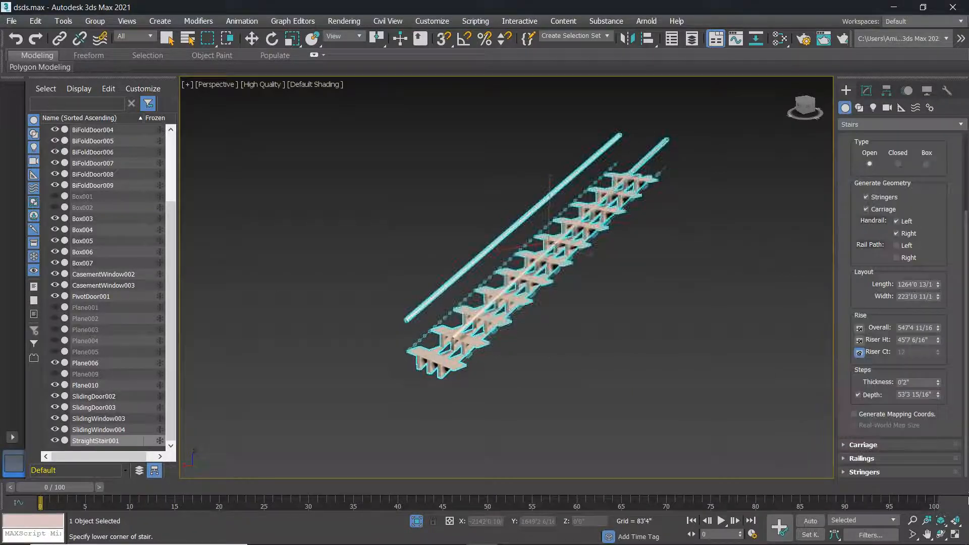
left_click(862, 459)
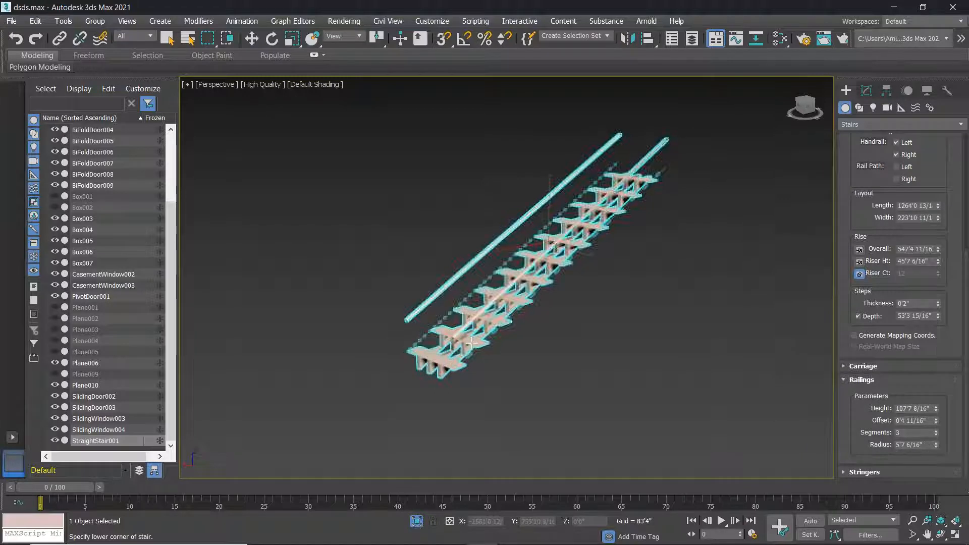
Set the handrail segments to 32 so the rails are smoothly round.
scroll(473, 343, "up", 3)
scroll(608, 343, "up", 3)
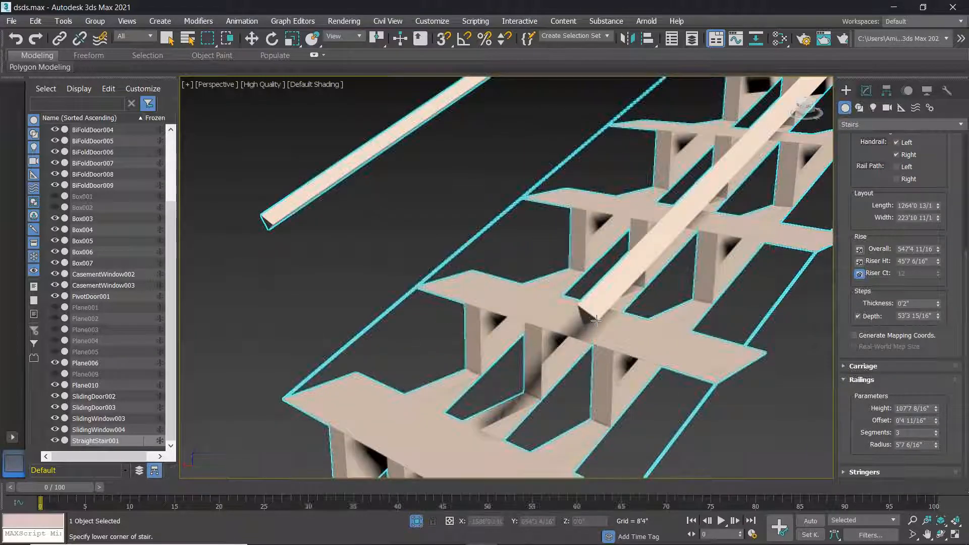
middle_click_drag(596, 317, 651, 303)
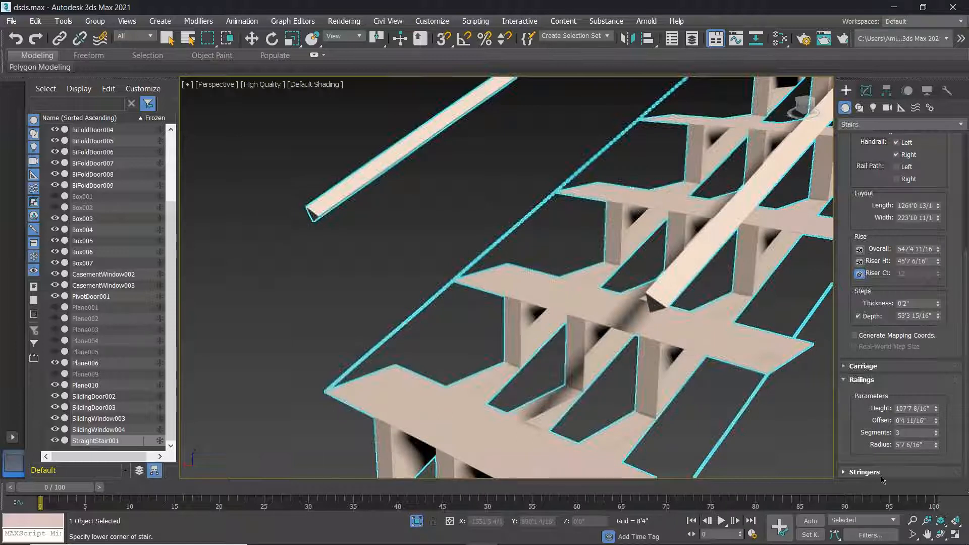
double_click(908, 433)
scroll(677, 301, "up", 2)
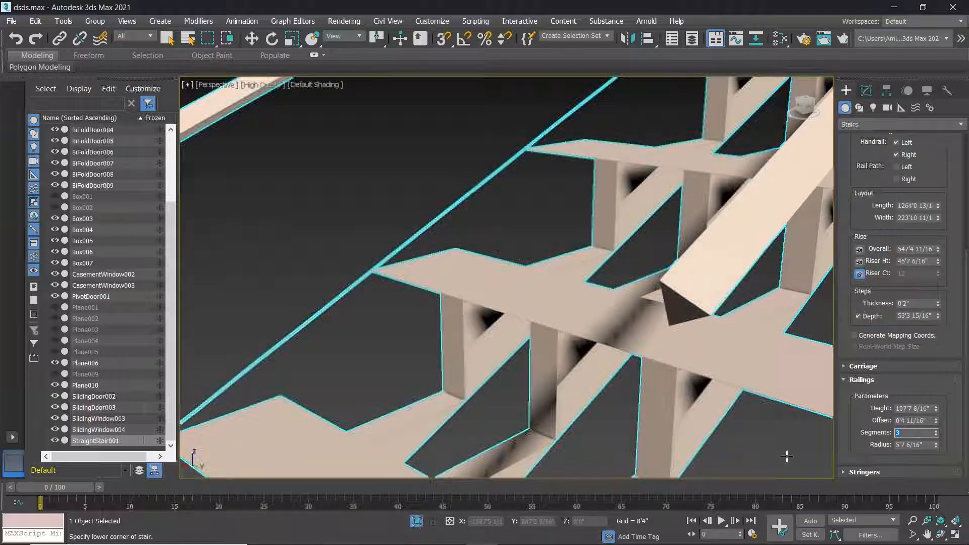
type("32")
key("Return")
left_click_drag(939, 403, 944, 434)
left_click(937, 433)
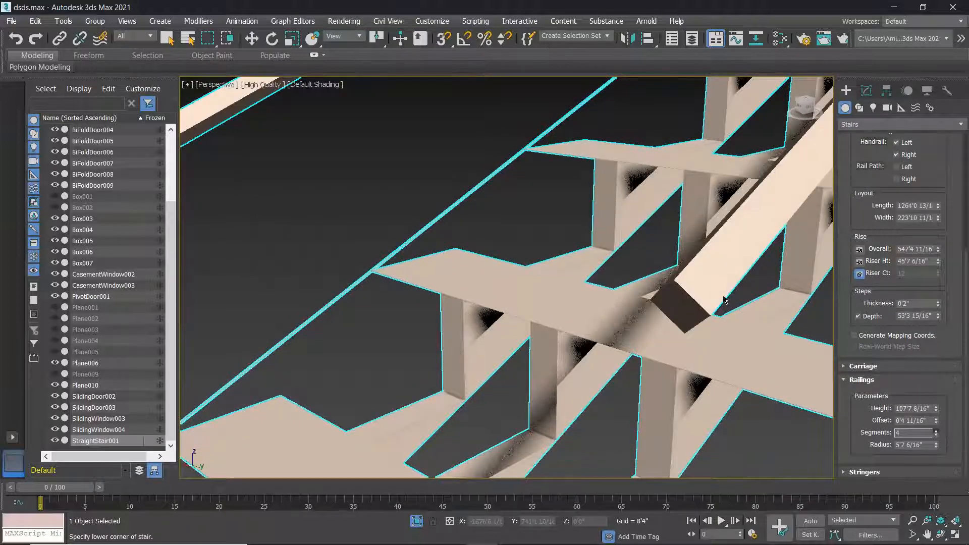
left_click(937, 431)
left_click(937, 432)
left_click(937, 431)
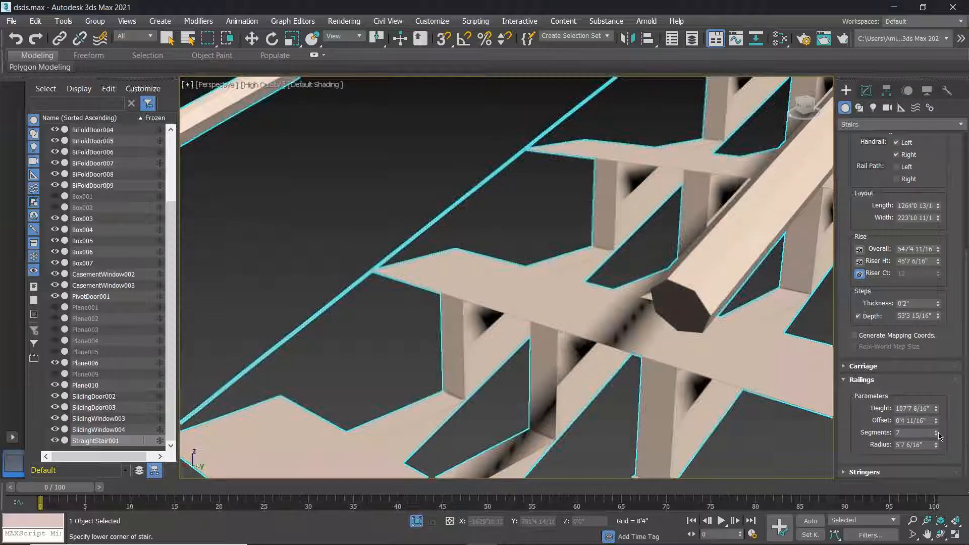
left_click_drag(937, 433, 937, 403)
Slim the handrails down to a 4'9 4/16" radius.
scroll(672, 312, "down", 4)
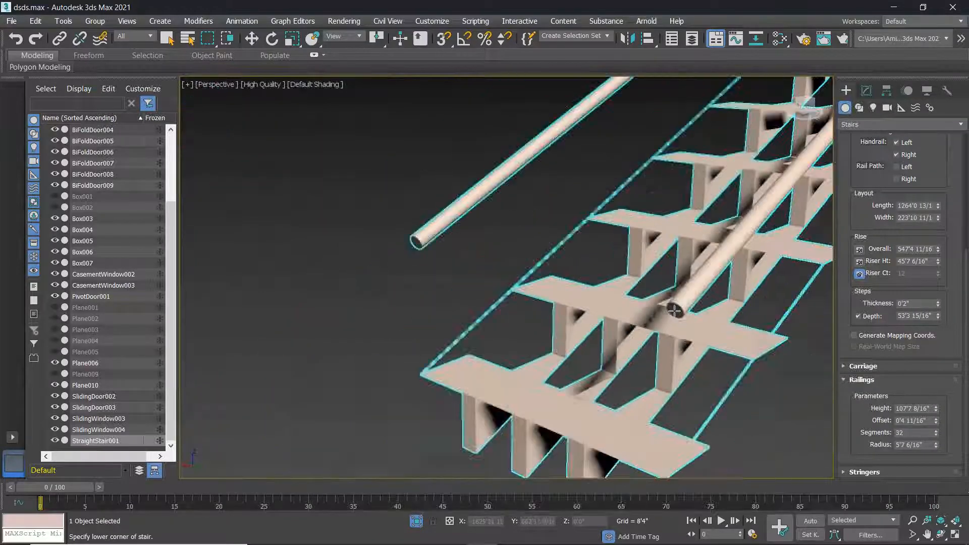
middle_click_drag(651, 317, 604, 333)
scroll(655, 335, "down", 2)
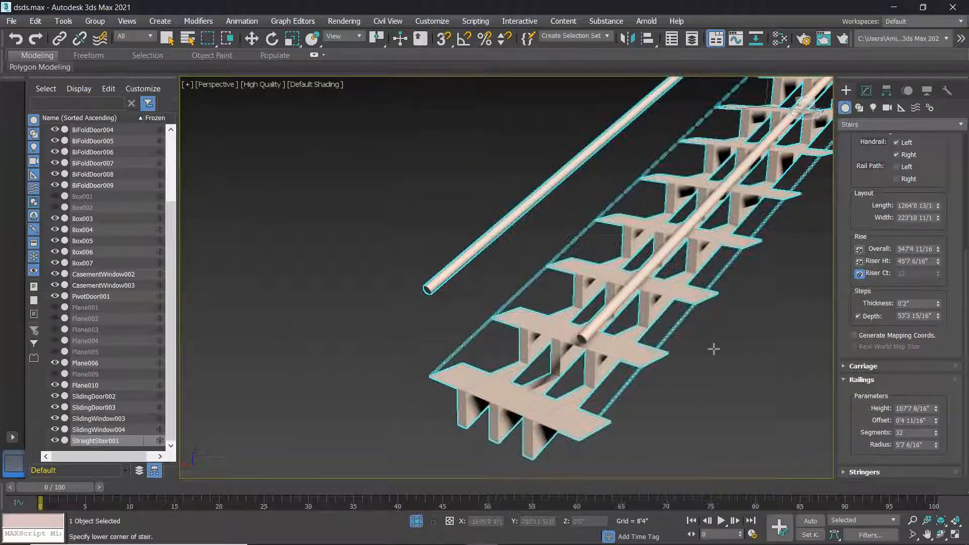
scroll(650, 365, "up", 3)
scroll(626, 359, "up", 3)
middle_click_drag(554, 299, 651, 302)
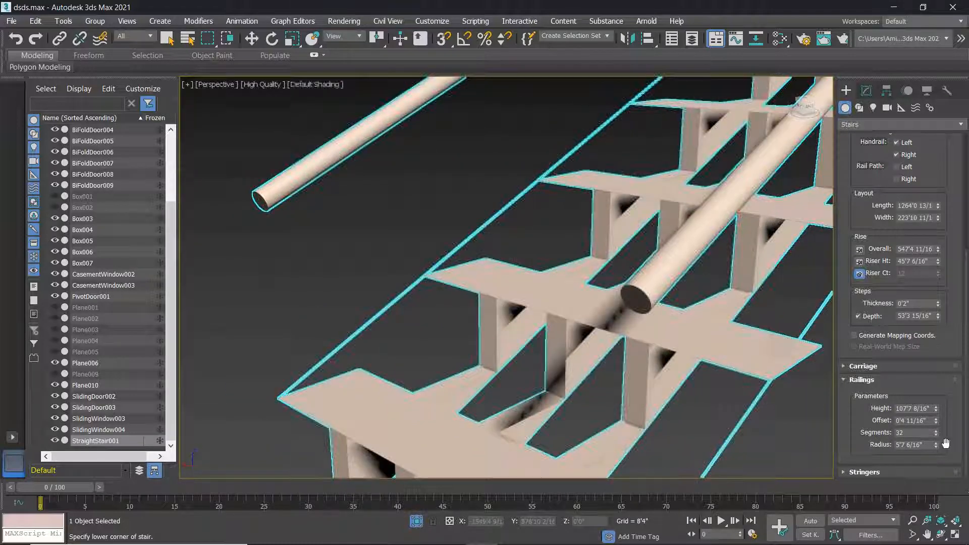
mouse_move(937, 448)
left_mouse_down()
mouse_move(939, 462)
mouse_move(938, 436)
mouse_move(939, 467)
mouse_move(953, 450)
left_mouse_up()
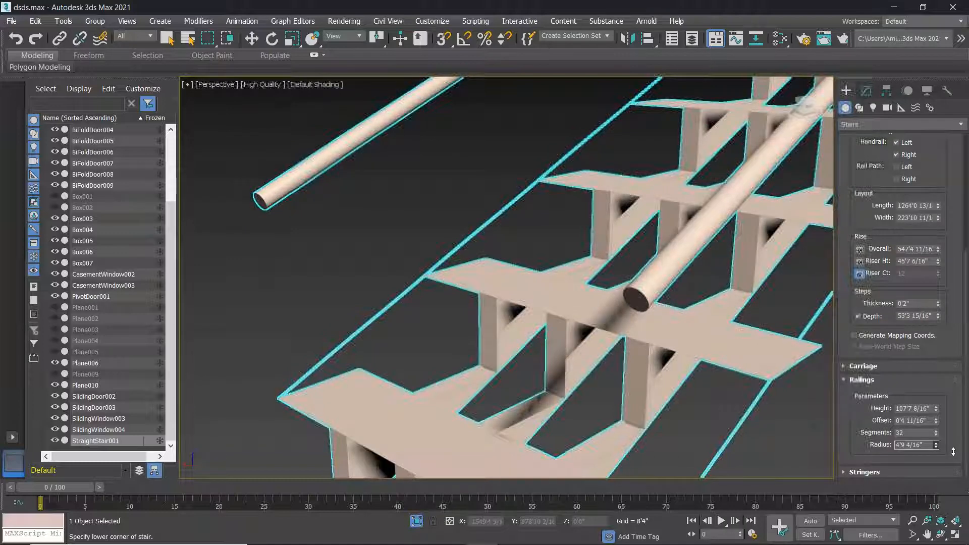
middle_click_drag(818, 415, 571, 356)
scroll(757, 379, "down", 5)
scroll(758, 381, "up", 2)
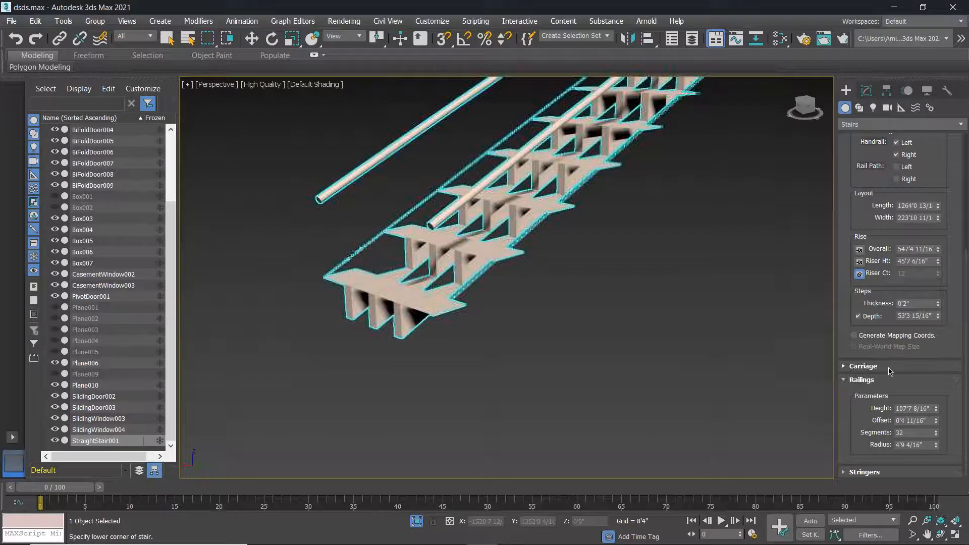
scroll(507, 220, "up", 1)
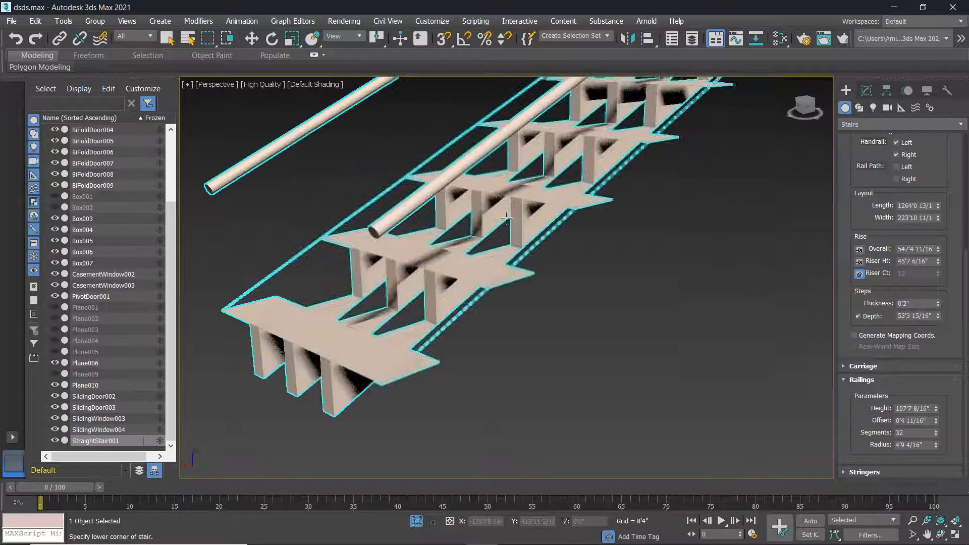
scroll(533, 223, "up", 1)
scroll(533, 224, "down", 1)
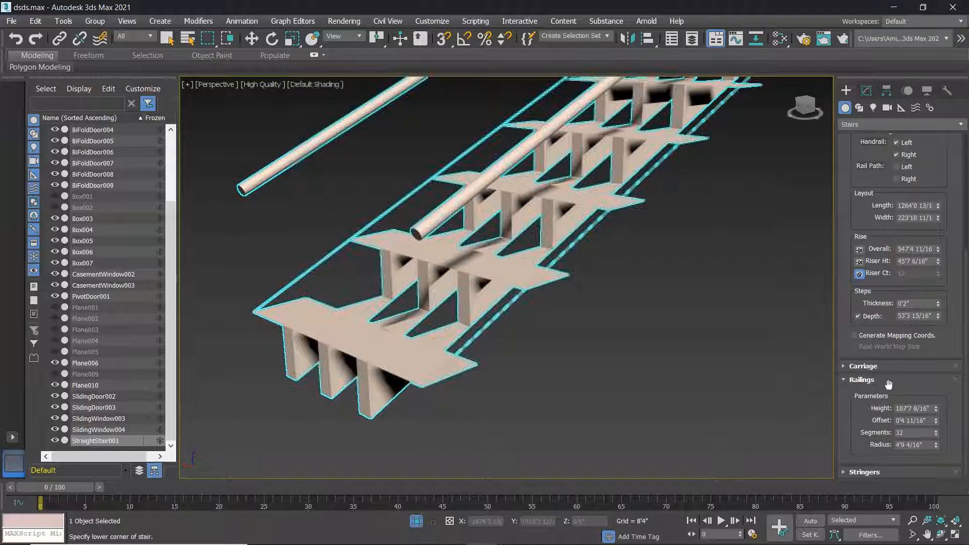
Make the stair stringers 29'1 9/16" deep and 0'3 3/16" wide.
left_click(846, 380)
left_click(864, 473)
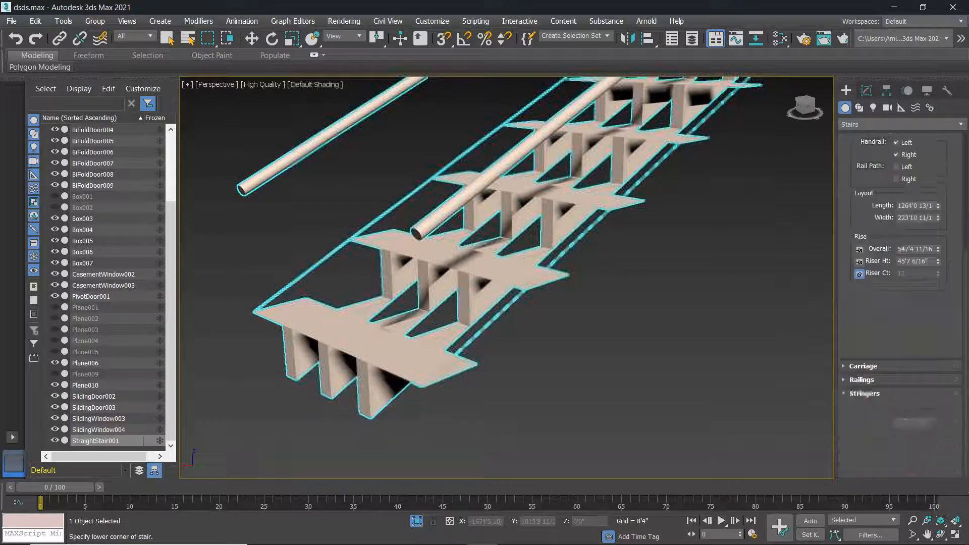
left_click_drag(937, 424, 937, 381)
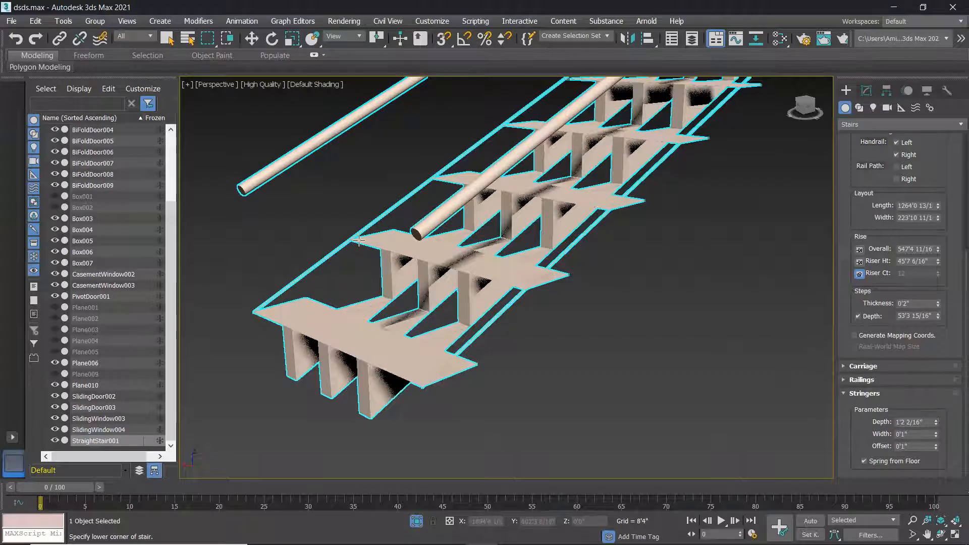
left_click_drag(936, 422, 936, 328)
left_click_drag(7, 9, 21, 332)
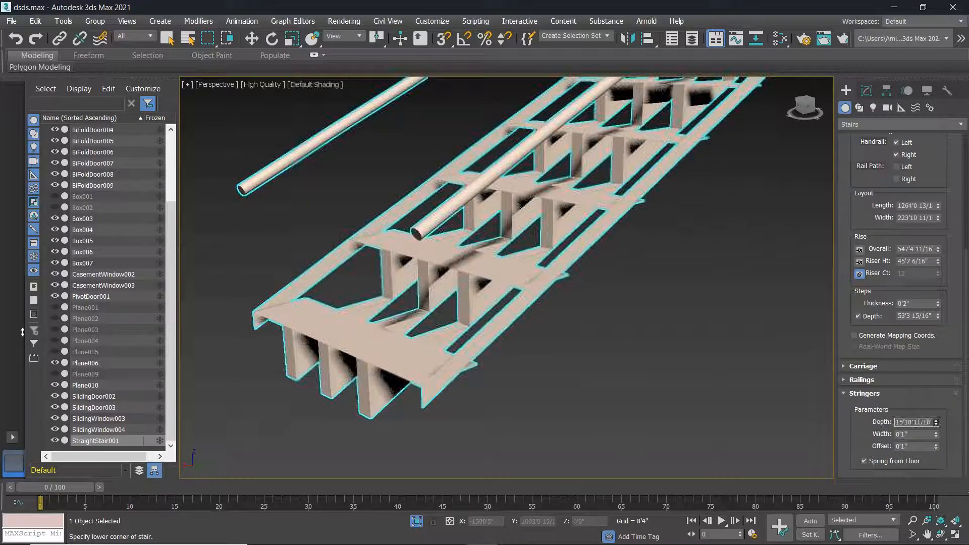
left_click_drag(936, 423, 932, 380)
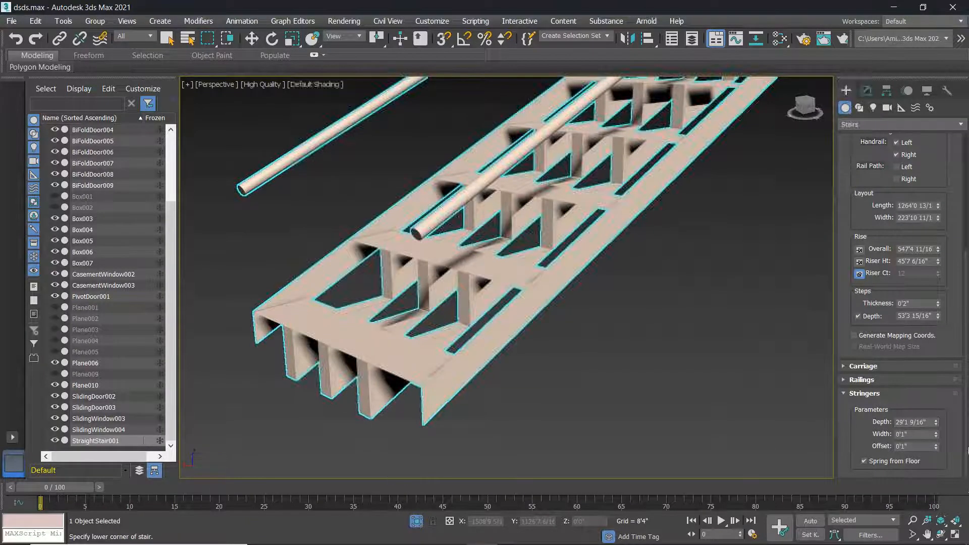
left_click_drag(936, 434, 938, 373)
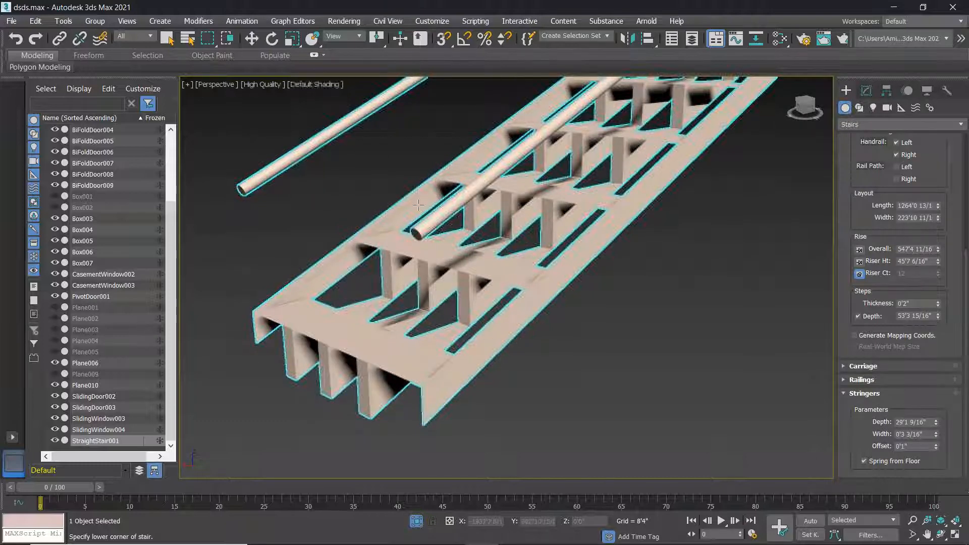
middle_click_drag(374, 255, 404, 231, "alt")
middle_click_drag(438, 175, 413, 205, "alt")
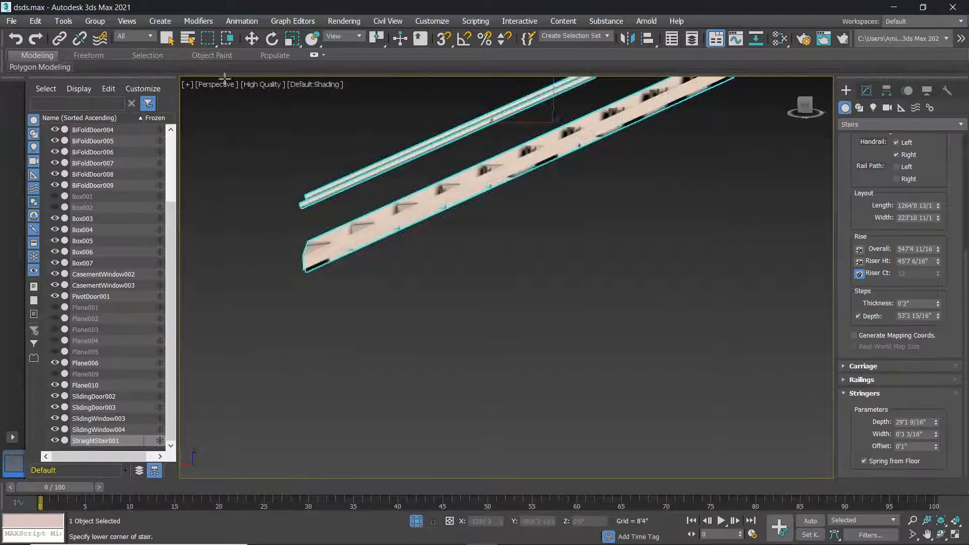
Return to four viewports and pan the Top and Front views onto the stair.
key("alt+w")
scroll(429, 251, "down", 2)
middle_click_drag(428, 251, 416, 210)
scroll(415, 210, "down", 7)
middle_click_drag(255, 181, 313, 171)
scroll(323, 362, "down", 8)
middle_click_drag(319, 364, 351, 358)
scroll(269, 336, "up", 6)
scroll(326, 346, "down", 3)
In a maximized Front view, raise the stringer offset to 58'5 14/16".
key("alt+w")
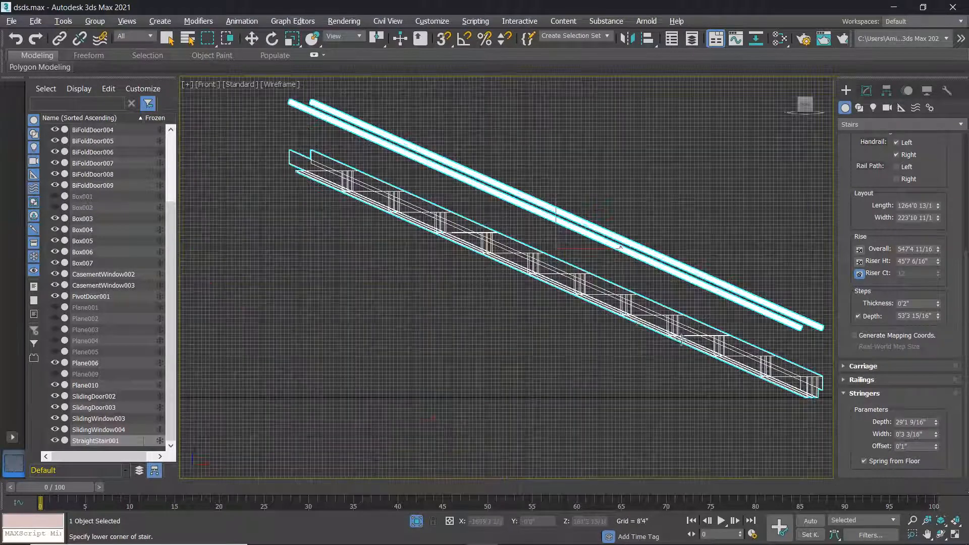
scroll(484, 335, "down", 4)
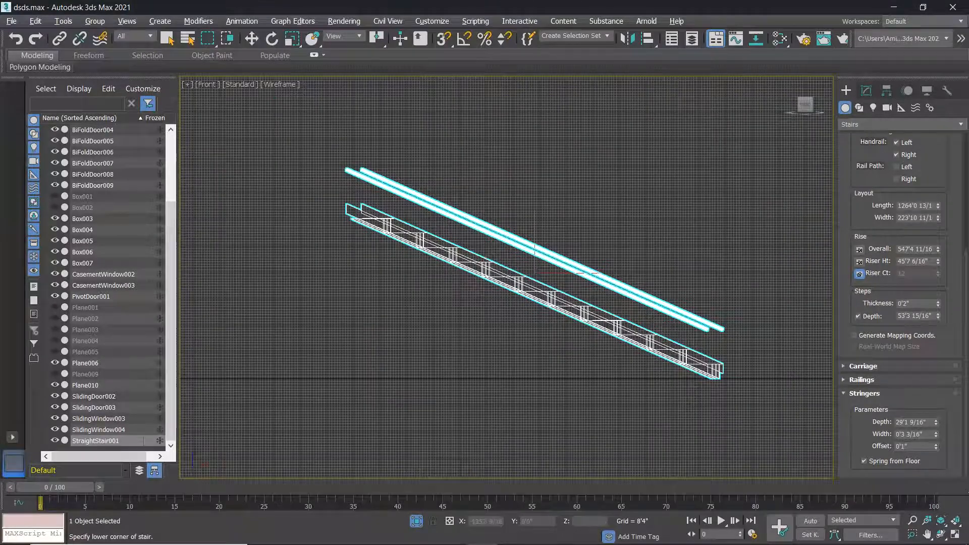
left_click_drag(937, 448, 791, 164)
left_click_drag(685, 294, 685, 294)
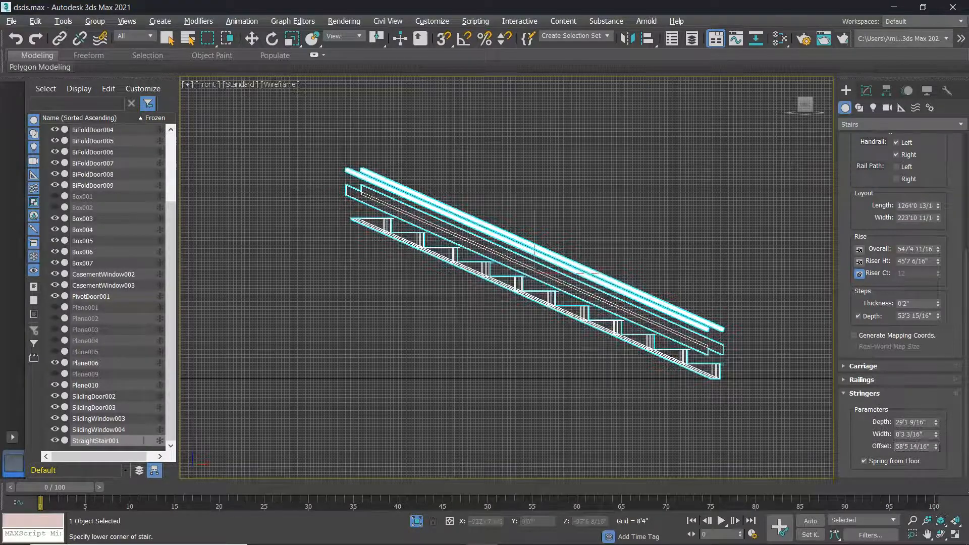
key("alt+w")
middle_click_drag(664, 322, 692, 353, "alt")
scroll(693, 354, "down", 5)
scroll(693, 353, "up", 4)
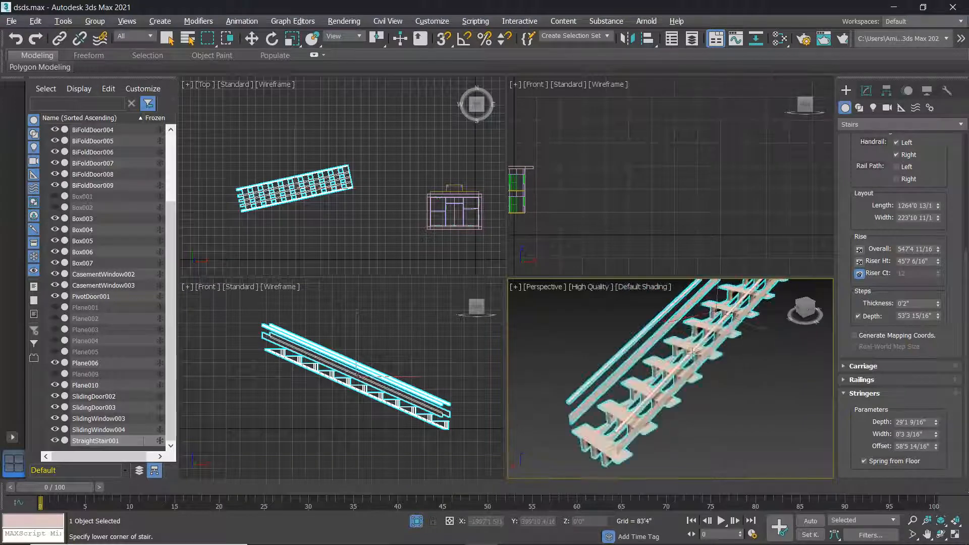
Cancel an accidental new stair and orbit the Perspective view around StraightStair001.
left_click(769, 407)
right_click(757, 404)
scroll(694, 374, "down", 3)
middle_click_drag(681, 369, 831, 431)
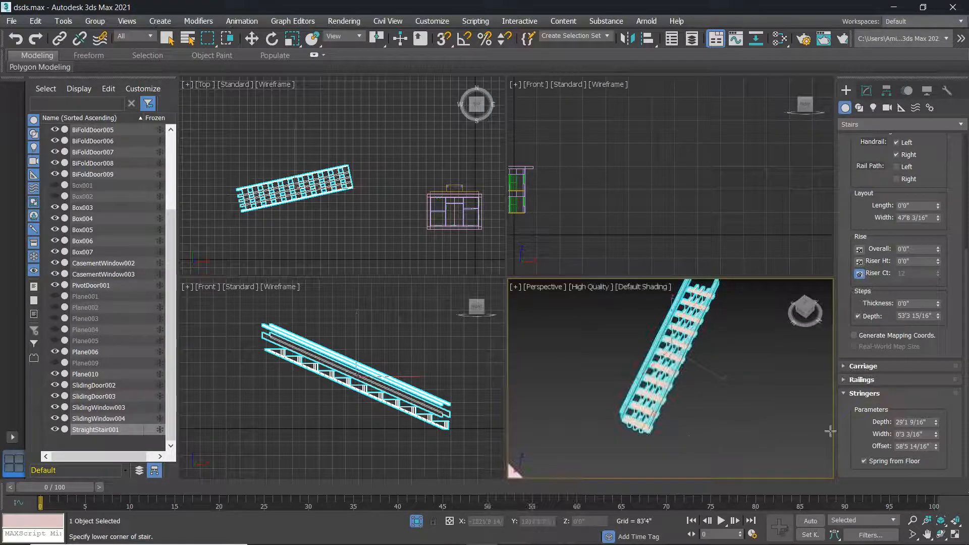
middle_click_drag(684, 371, 679, 342, "alt")
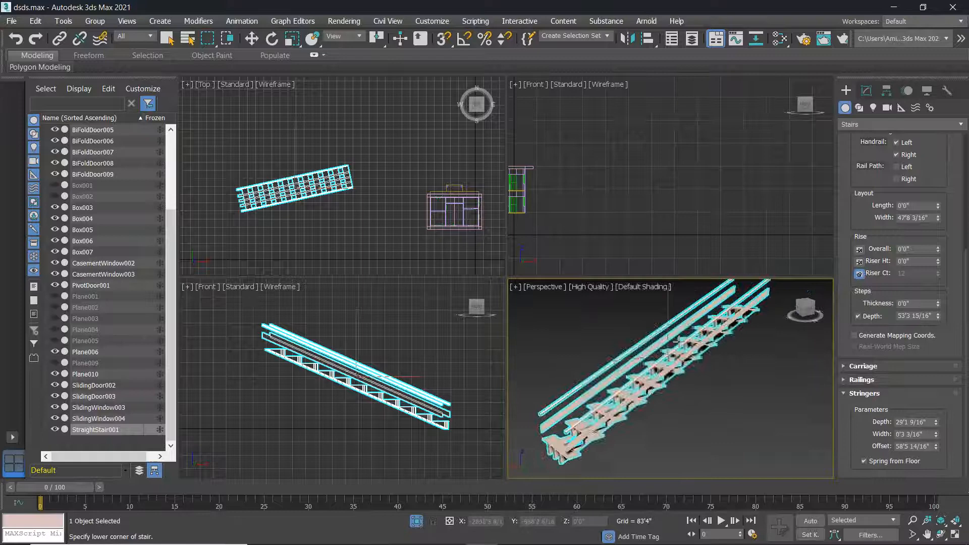
scroll(679, 342, "down", 5)
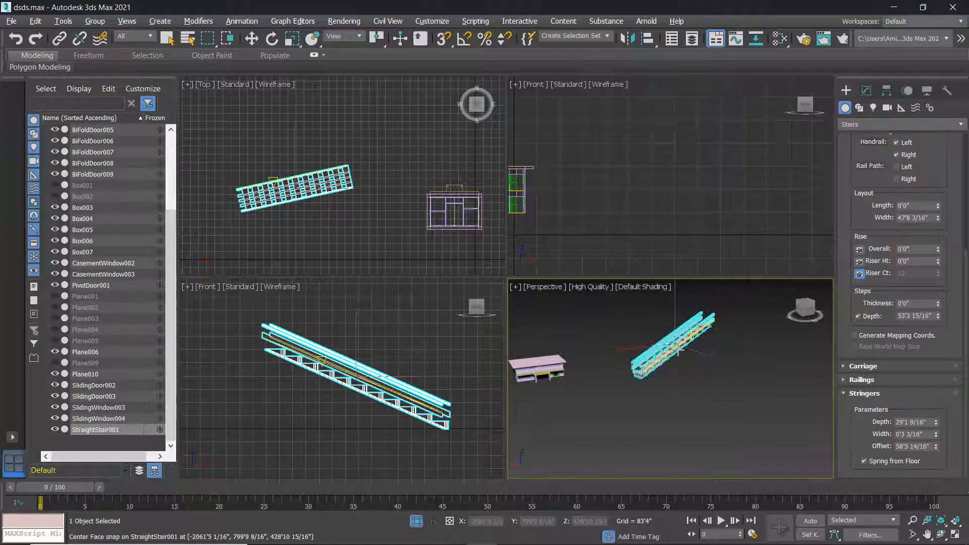
Abandon an unfinished second stair and delete StraightStair001 from the scene.
key("alt+w")
scroll(520, 320, "up", 8)
scroll(521, 325, "down", 6)
left_click_drag(539, 367, 440, 255)
right_click(453, 276)
right_click(457, 283)
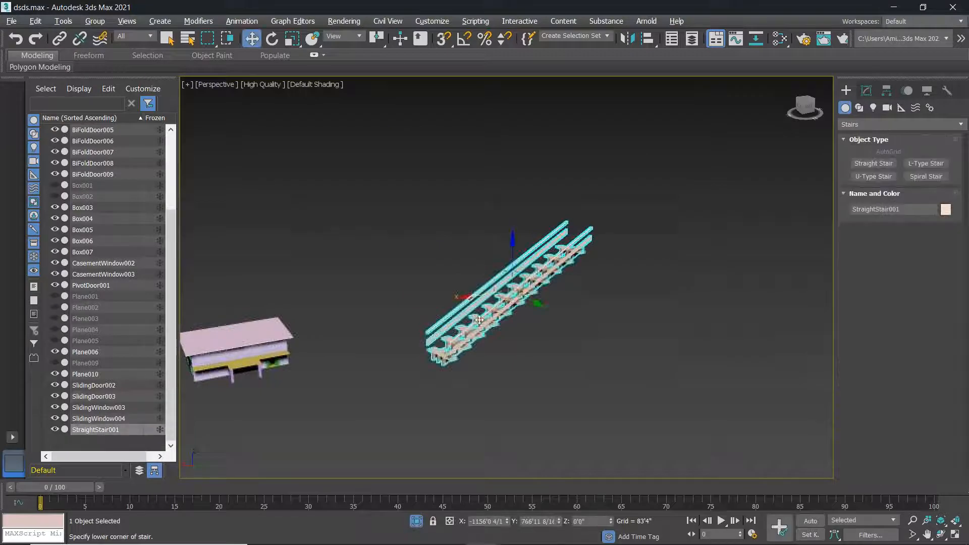
key("Delete")
left_click(915, 164)
left_click_drag(471, 331, 558, 304)
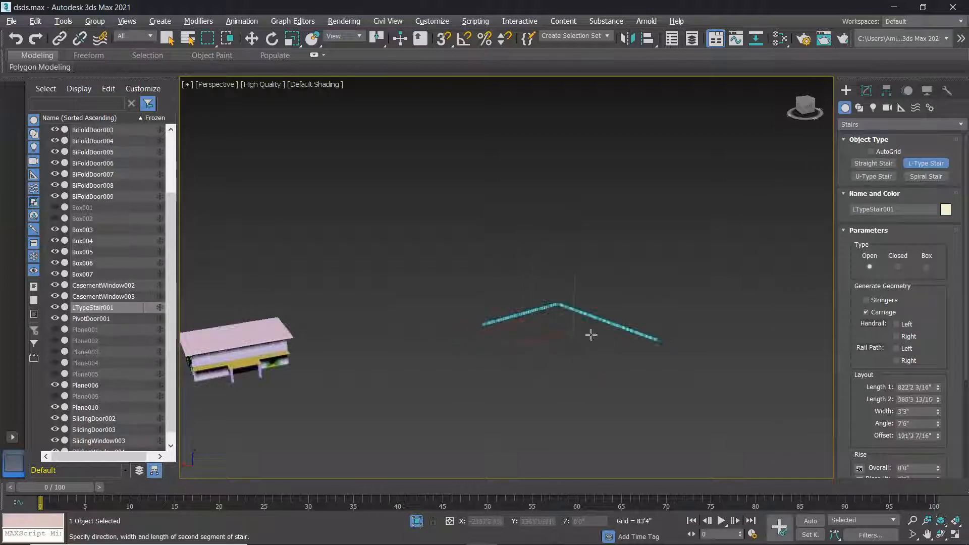
left_click(601, 336)
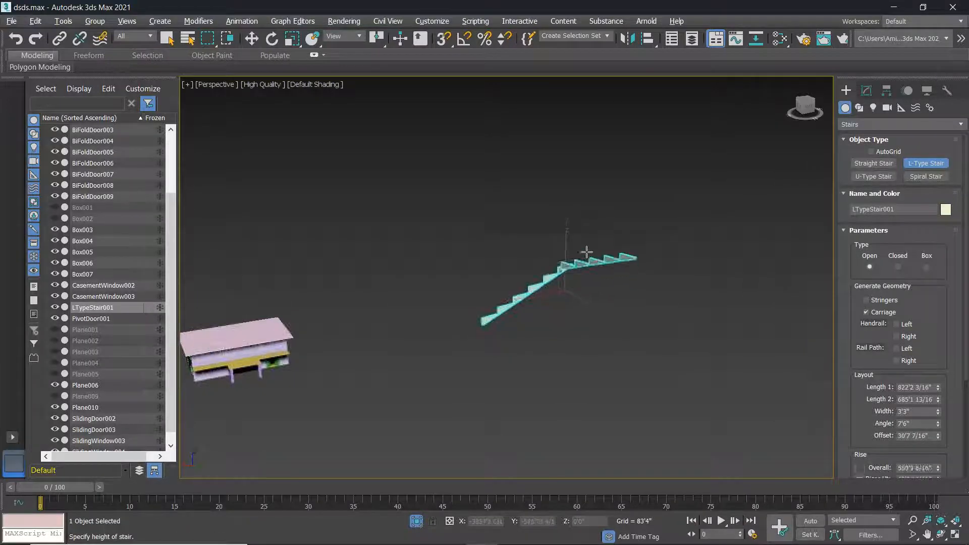
middle_click_drag(580, 257, 633, 262, "alt")
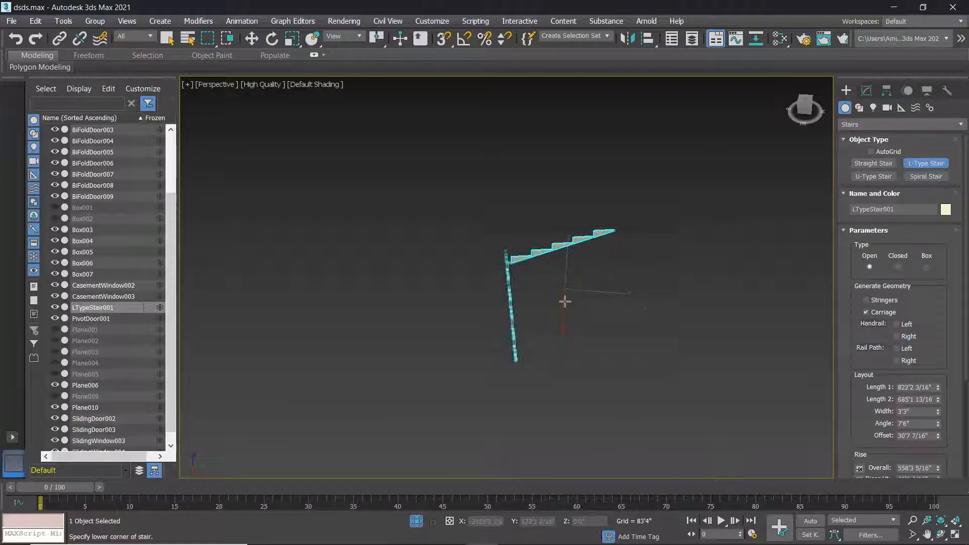
key("w")
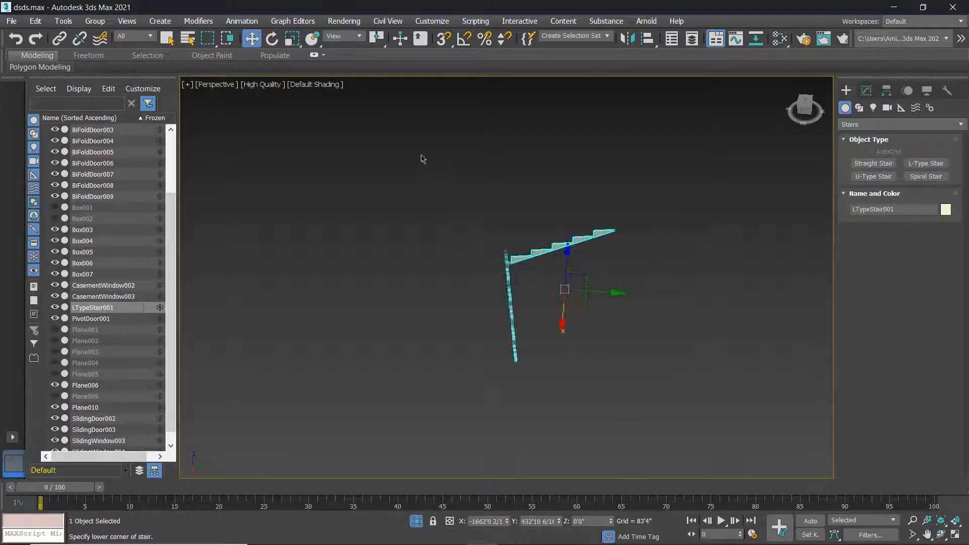
key("Delete")
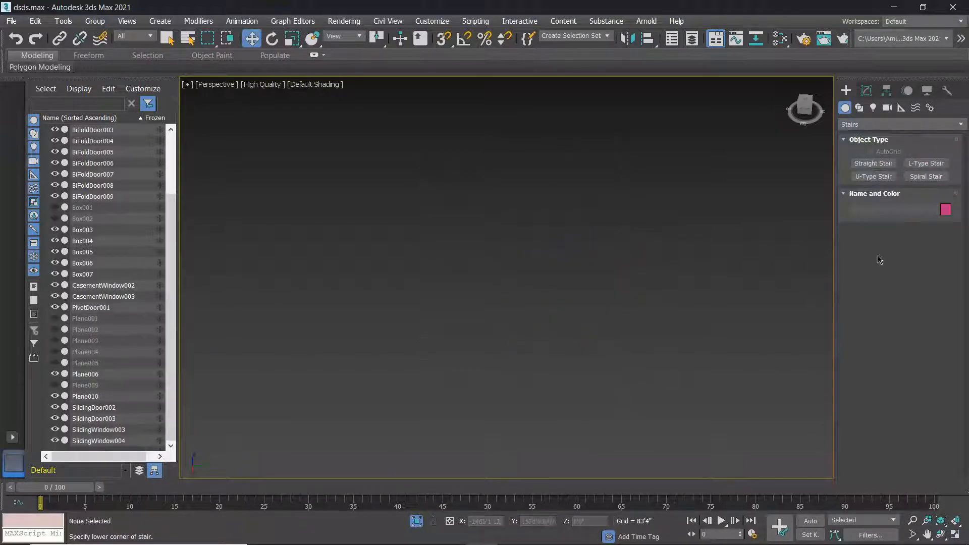
Draw a new L-type stair's two flights and widen it to 401'7 3/16".
left_click(926, 163)
left_click_drag(520, 394, 485, 313)
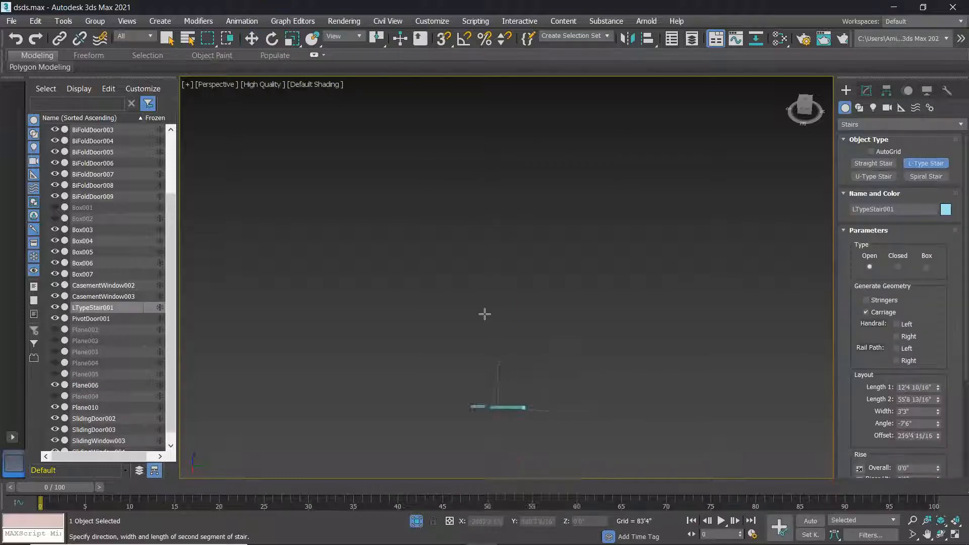
right_click(538, 385)
left_click_drag(539, 391, 548, 275)
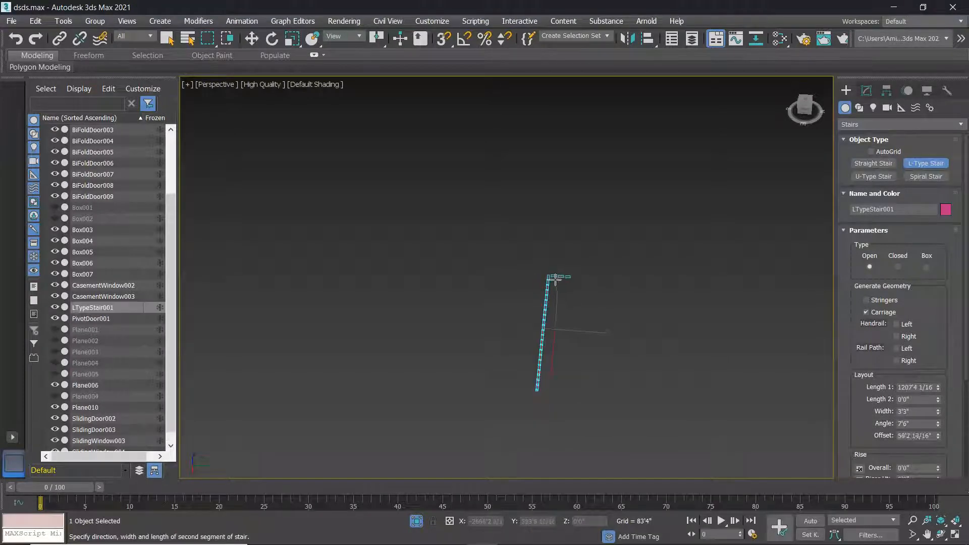
left_click(629, 282)
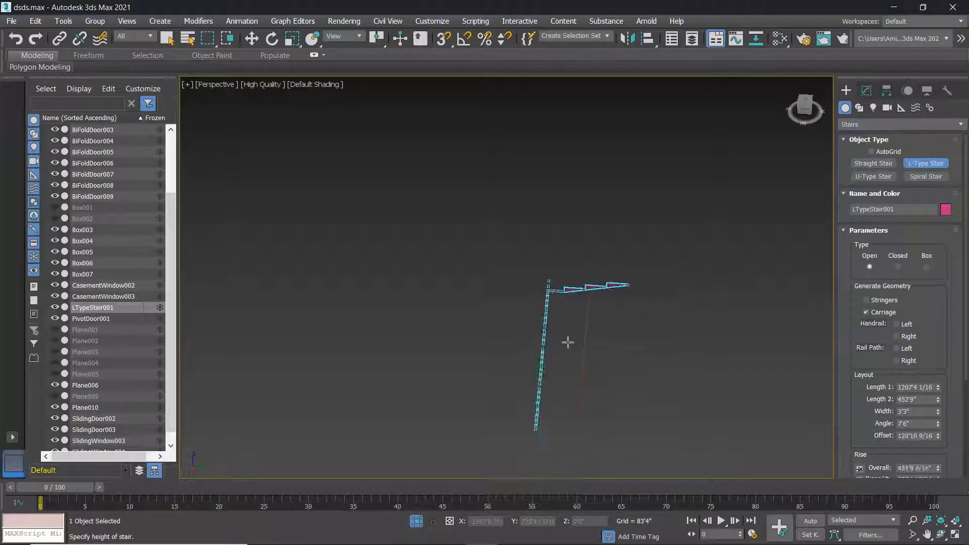
middle_click_drag(586, 301, 637, 322, "alt")
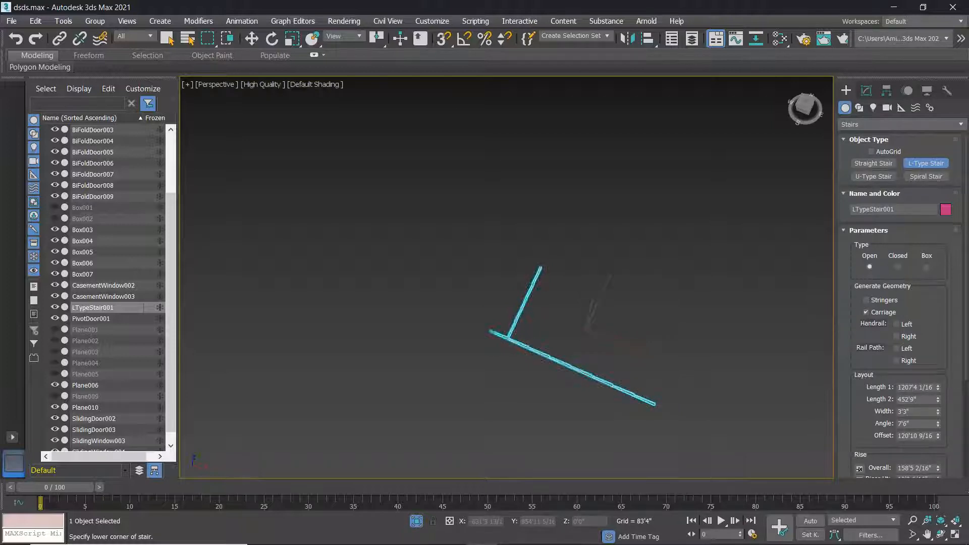
left_click_drag(940, 415, 272, 158)
Lengthen the second flight and set Length 1 to 1267'8 7/16", testing flight angles.
mouse_move(254, 544)
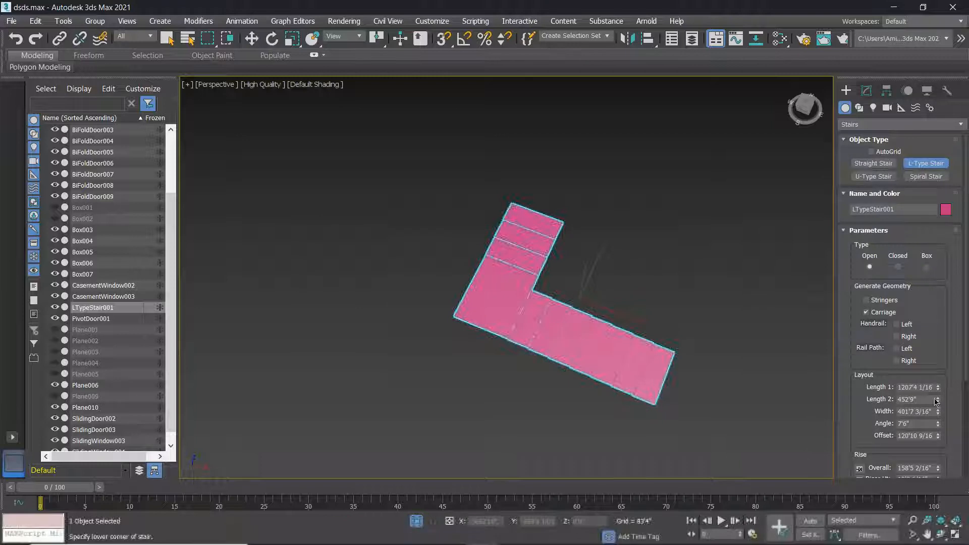
left_click_drag(938, 399, 958, 313)
left_click_drag(940, 388, 9, 382)
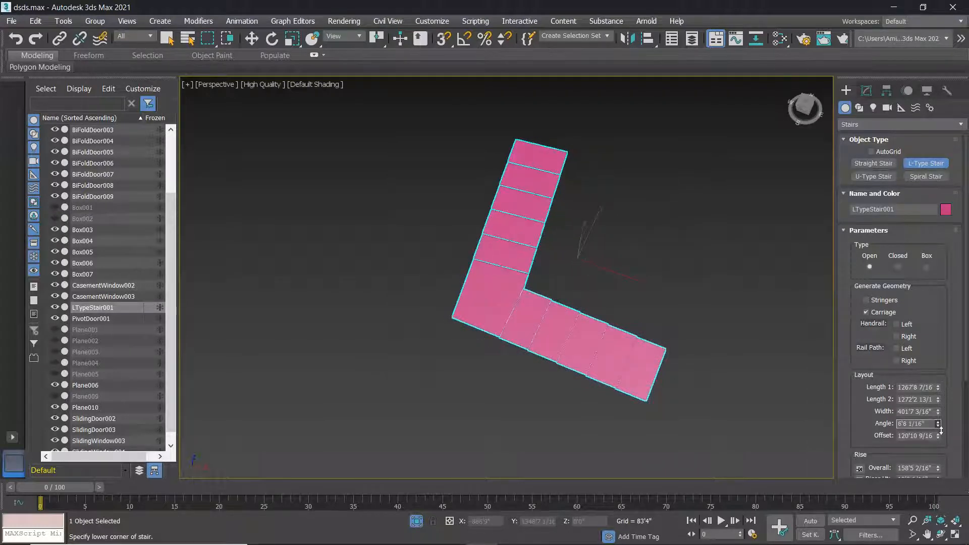
left_click_drag(926, 341, 59, 411)
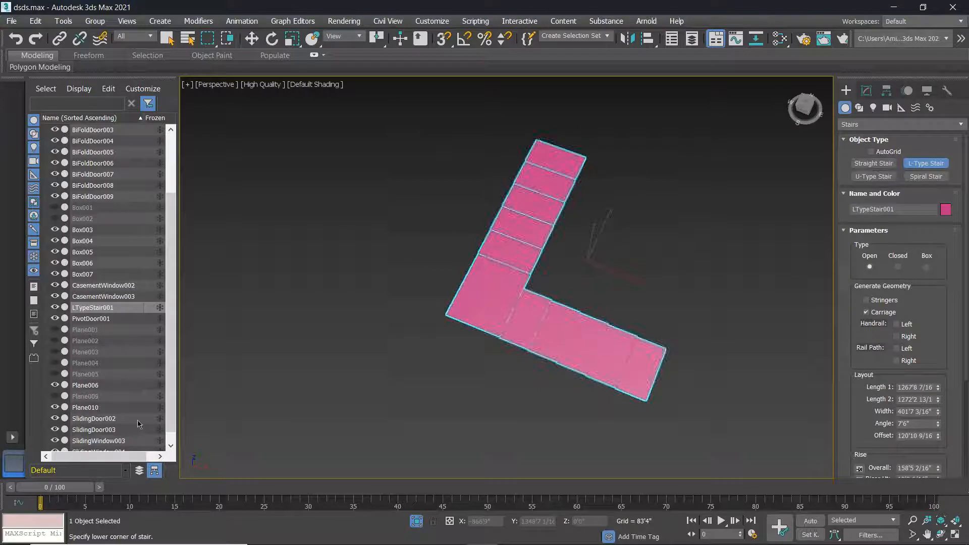
middle_click_drag(613, 393, 511, 355, "alt")
scroll(584, 292, "up", 3)
scroll(584, 292, "down", 3)
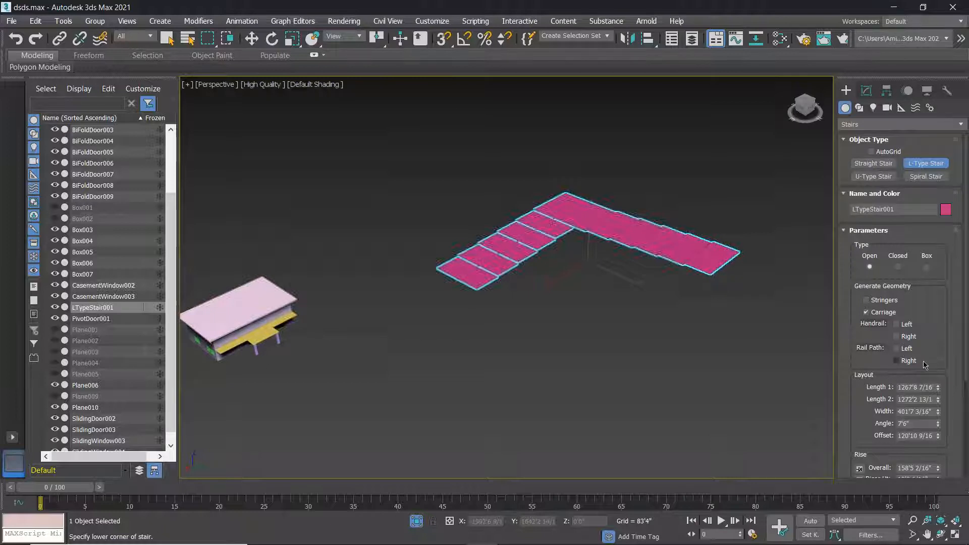
scroll(926, 365, "down", 2)
Set the rise to 985'5 14/16" overall with 15 risers of 65'8 6/16", locking riser count.
left_click_drag(940, 438, 901, 183)
mouse_move(566, 298)
middle_mouse_down("alt")
mouse_move(596, 292)
mouse_move(534, 292)
mouse_move(550, 289)
middle_mouse_up("alt")
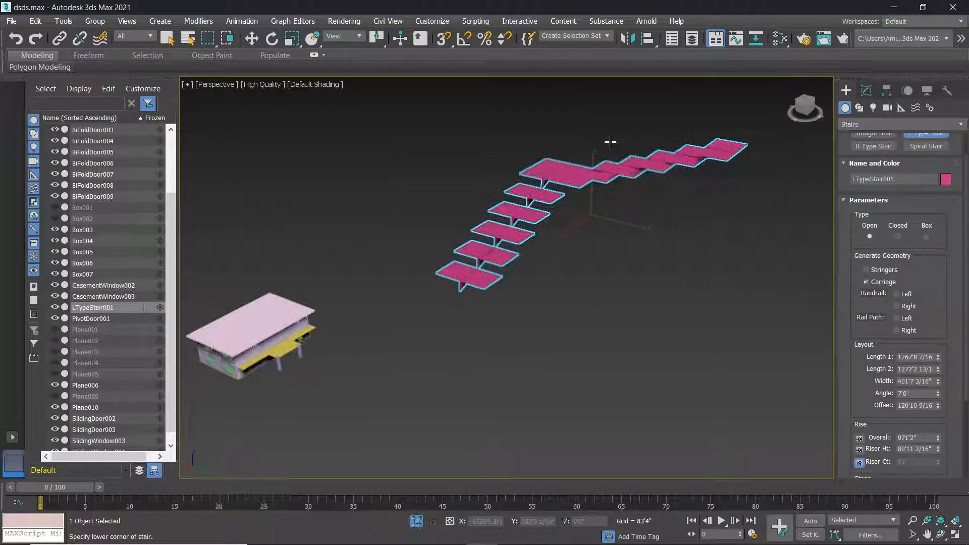
left_click_drag(938, 448, 940, 438)
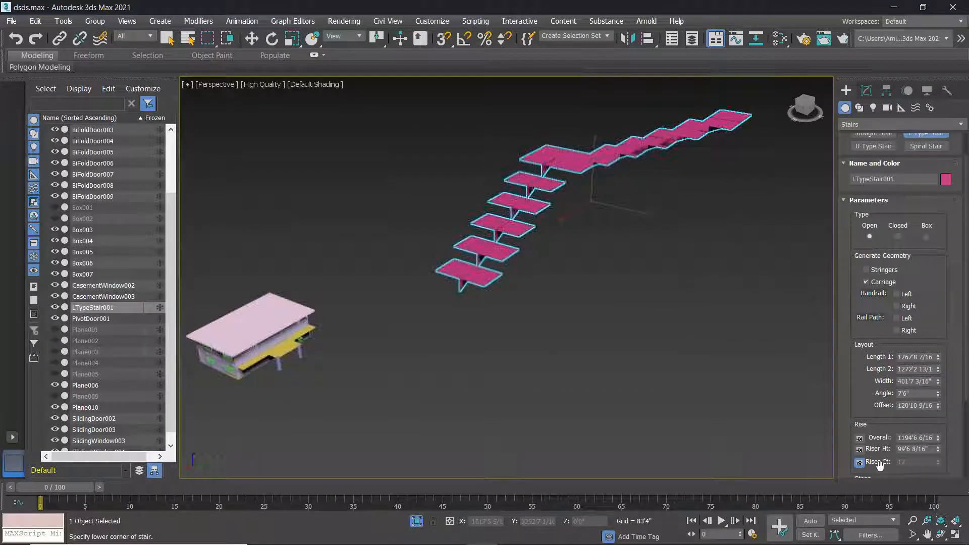
left_click(860, 450)
left_click_drag(939, 462, 944, 455)
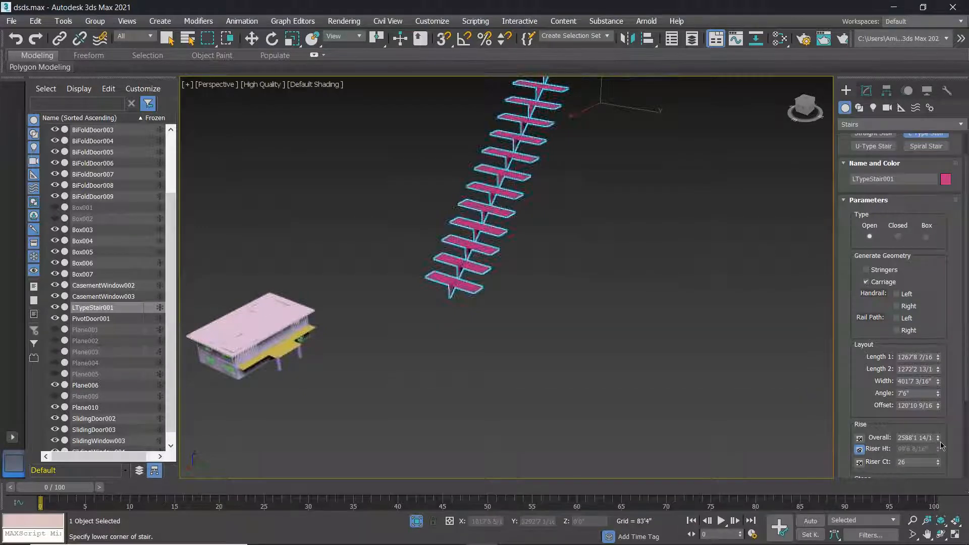
left_click_drag(940, 441, 953, 463)
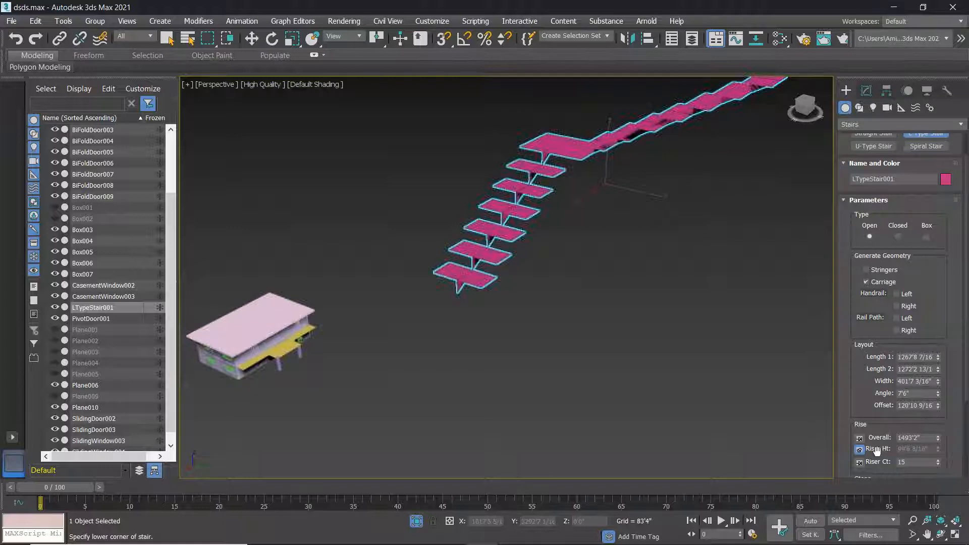
left_click(860, 462)
left_click_drag(938, 449, 940, 466)
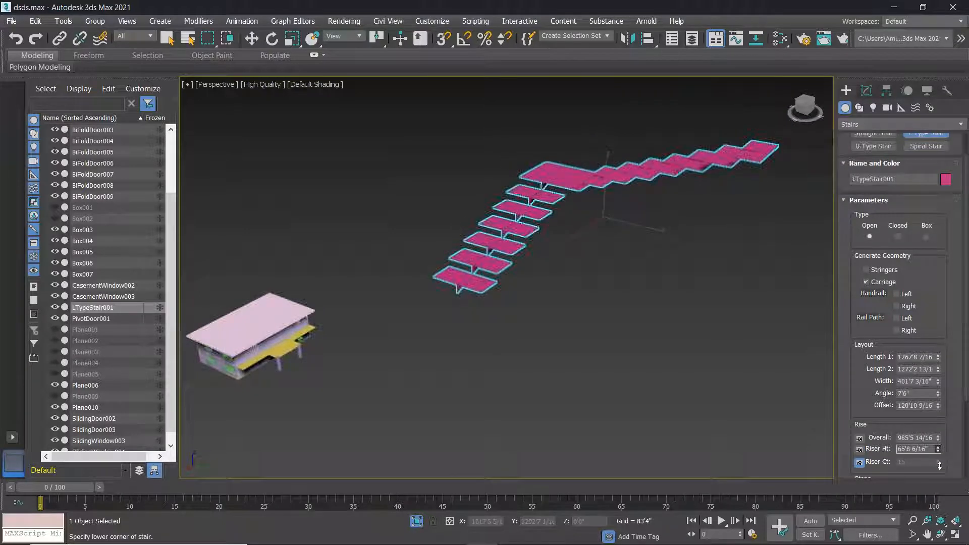
scroll(866, 439, "down", 2)
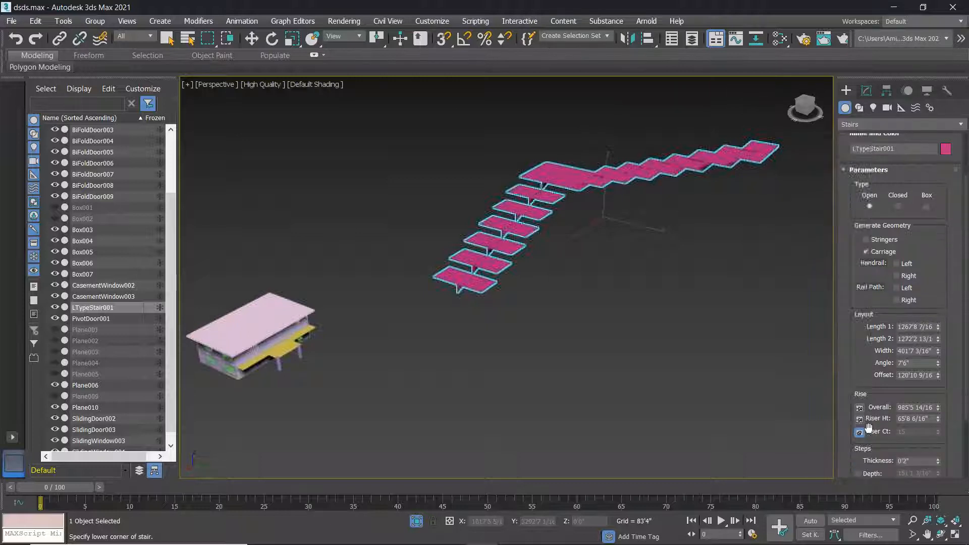
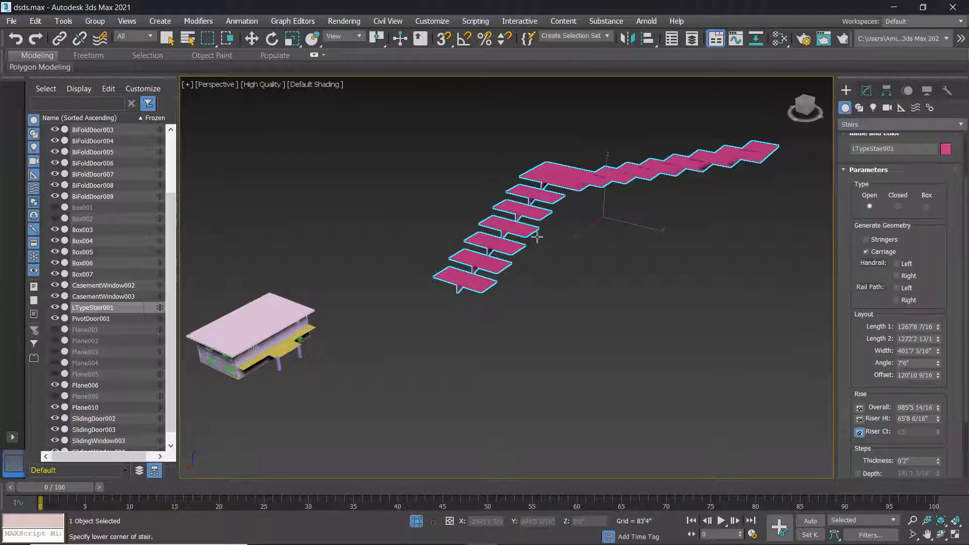
Raise the step thickness to 27'6 3/16" and enable step depth at 190'1 13/16".
scroll(502, 286, "up", 7)
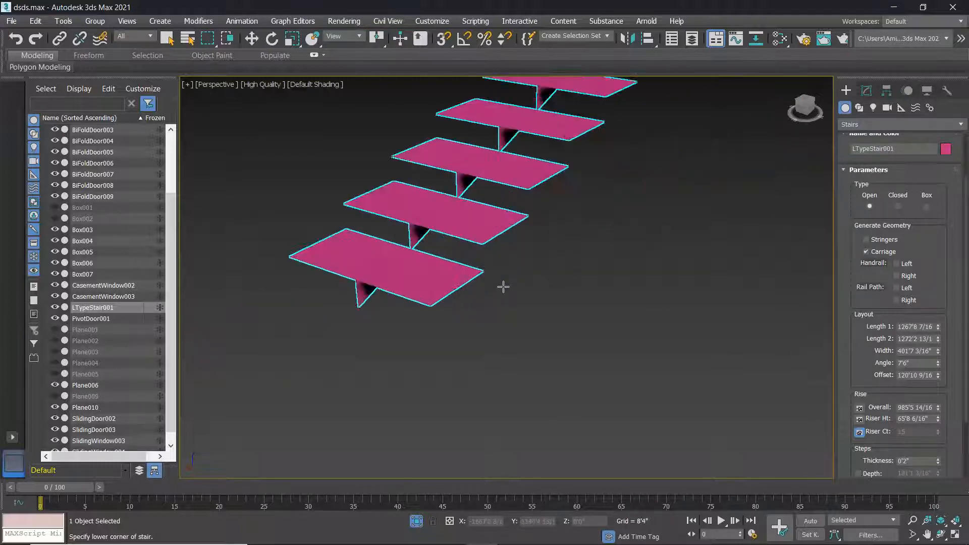
scroll(451, 258, "down", 5)
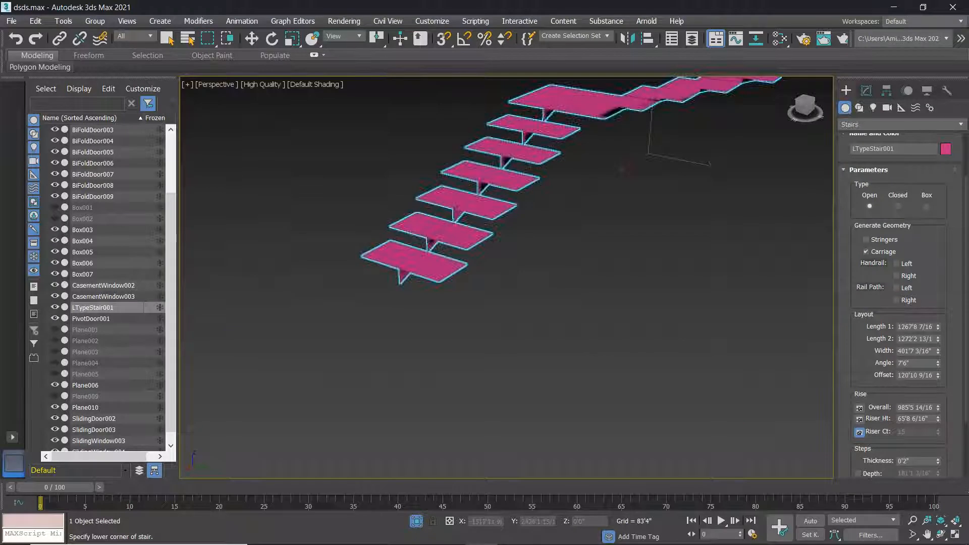
left_click(939, 460)
left_click_drag(938, 460, 911, 146)
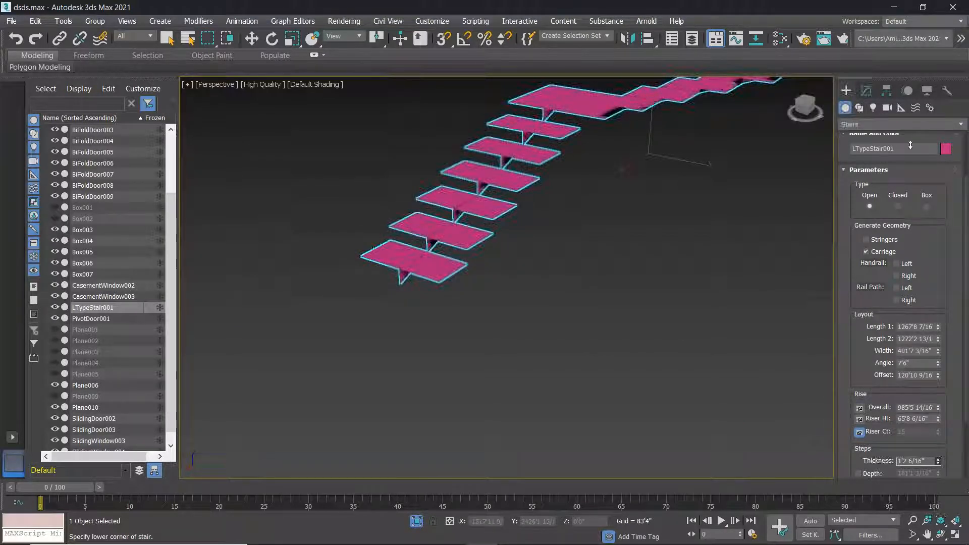
scroll(431, 229, "up", 6)
scroll(516, 300, "down", 3)
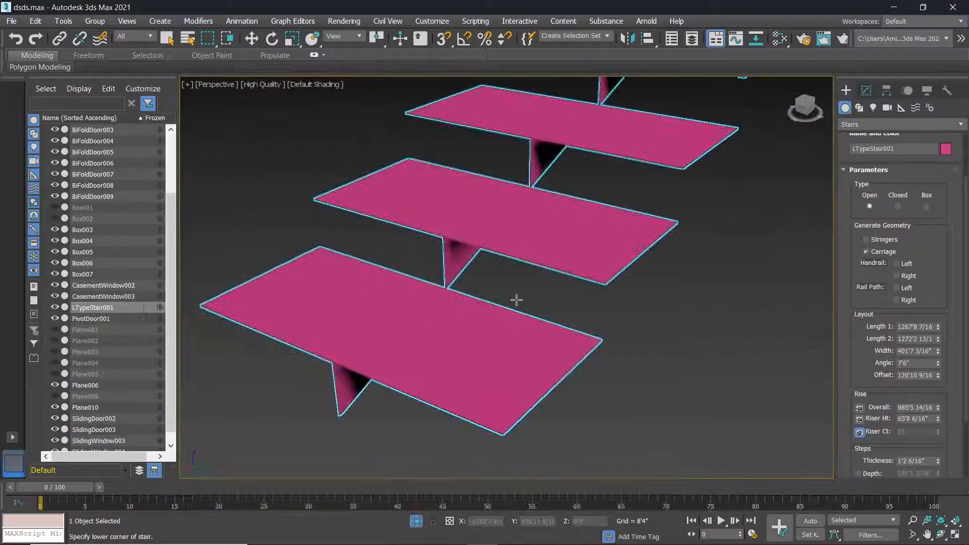
left_click_drag(939, 461, 899, 432)
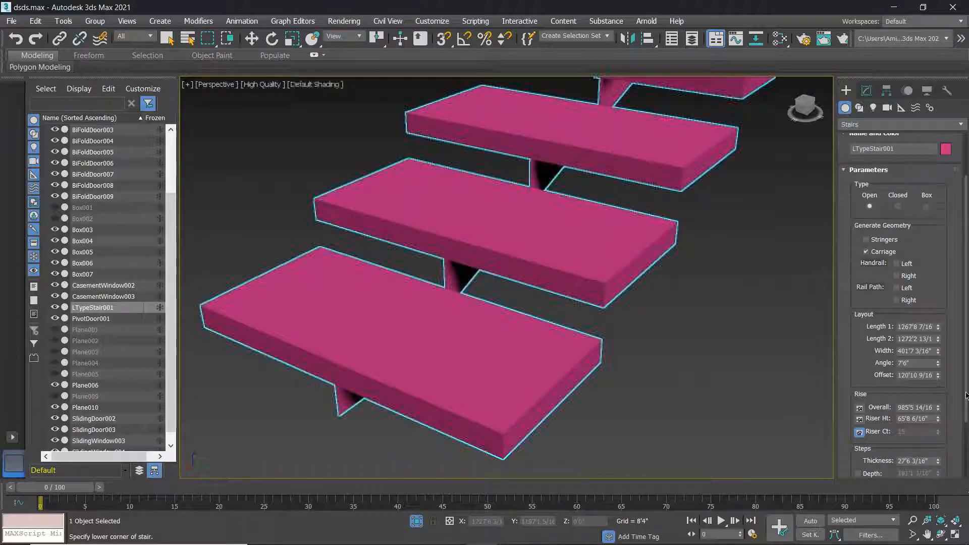
scroll(967, 395, "down", 4)
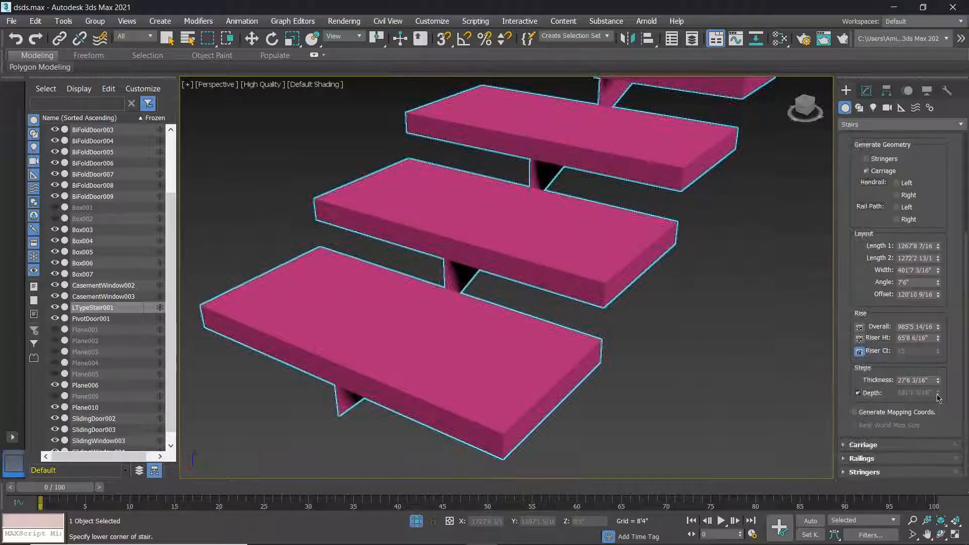
mouse_move(939, 394)
left_mouse_down()
mouse_move(935, 406)
mouse_move(937, 392)
left_mouse_up()
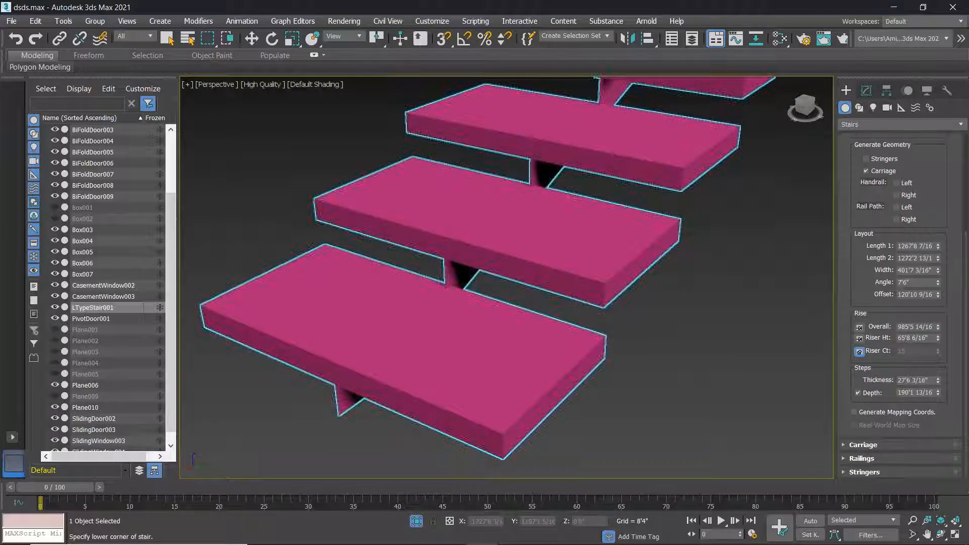
In the Carriage settings, increase the carriage depth and width under the steps.
left_click(922, 446)
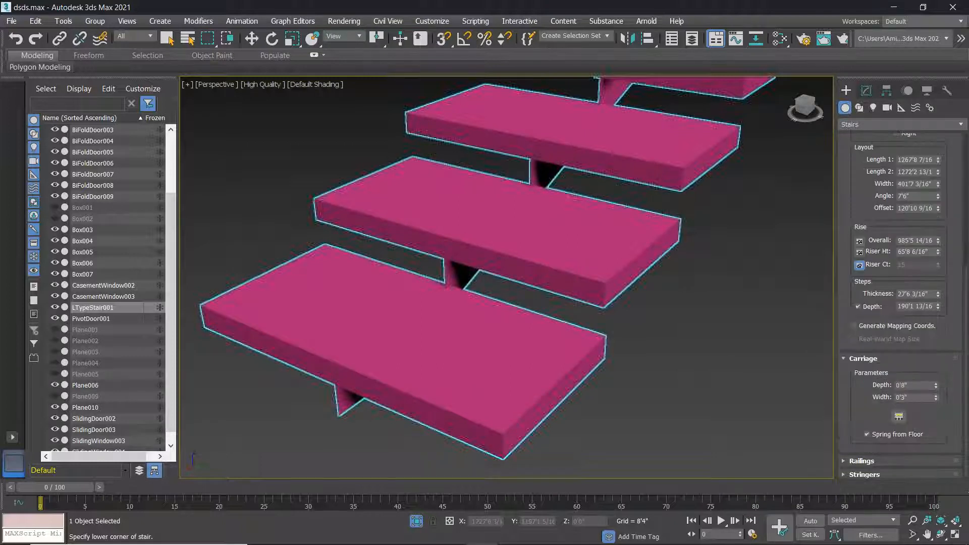
left_click_drag(938, 387, 545, 530)
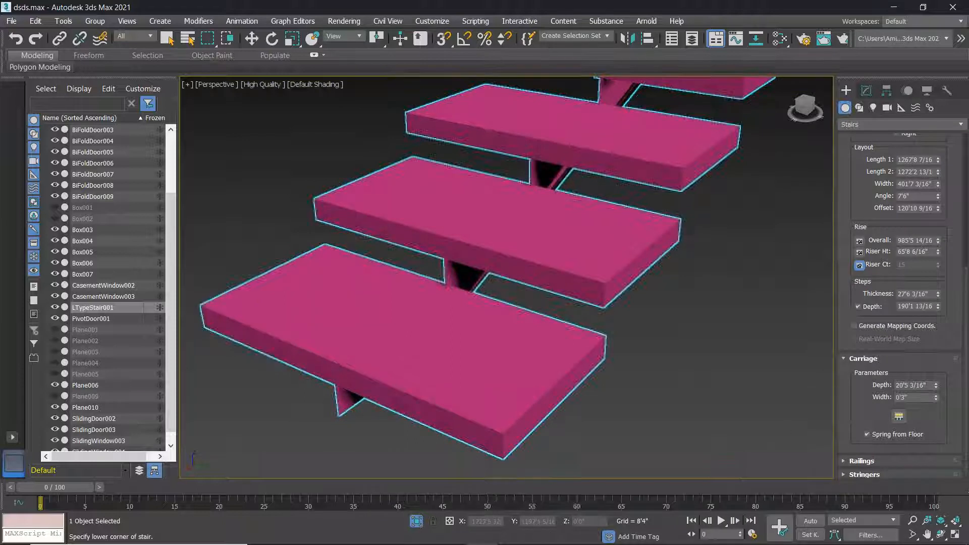
left_click_drag(938, 399, 172, 289)
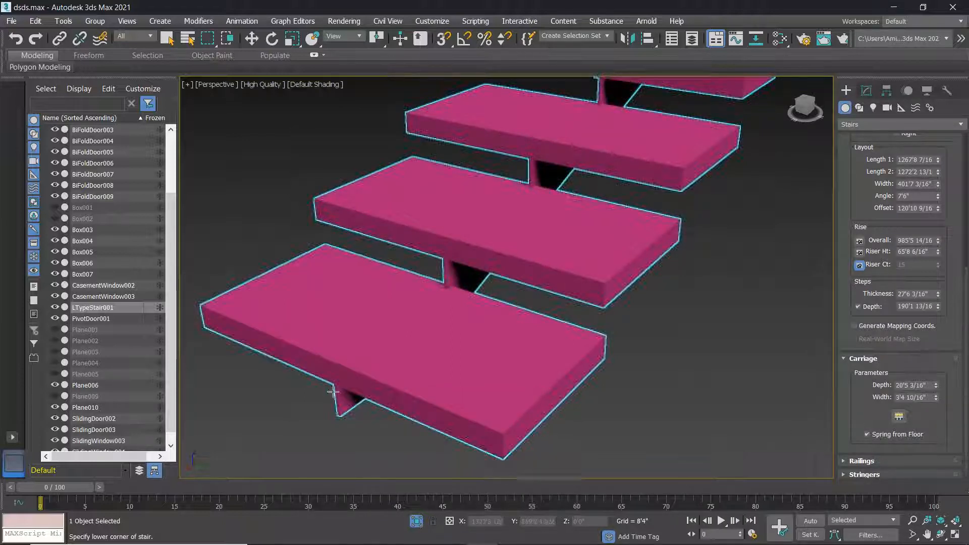
Space the carriage as 5 supports using Free Center, 64'2 10/16" apart.
left_click(898, 417)
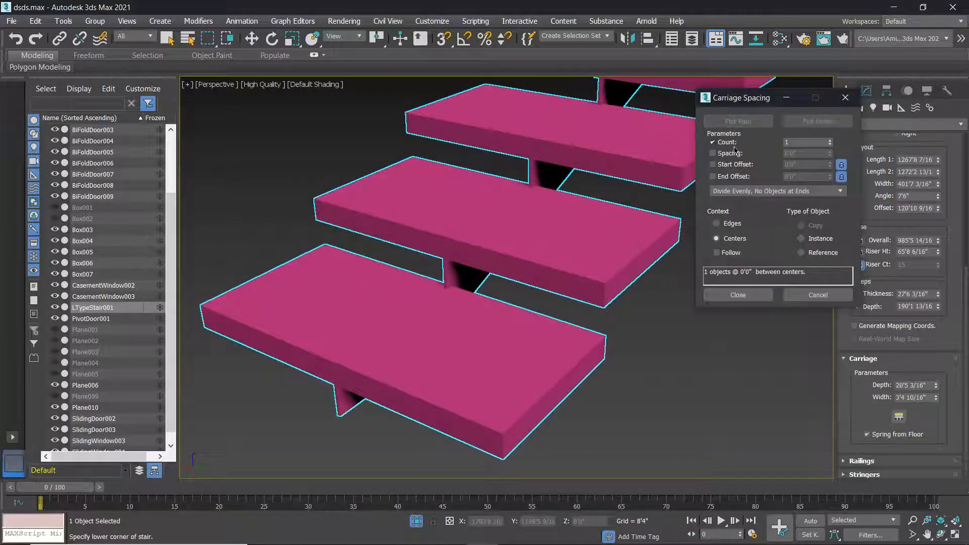
mouse_move(831, 143)
left_mouse_down()
mouse_move(824, 160)
mouse_move(832, 147)
left_mouse_up()
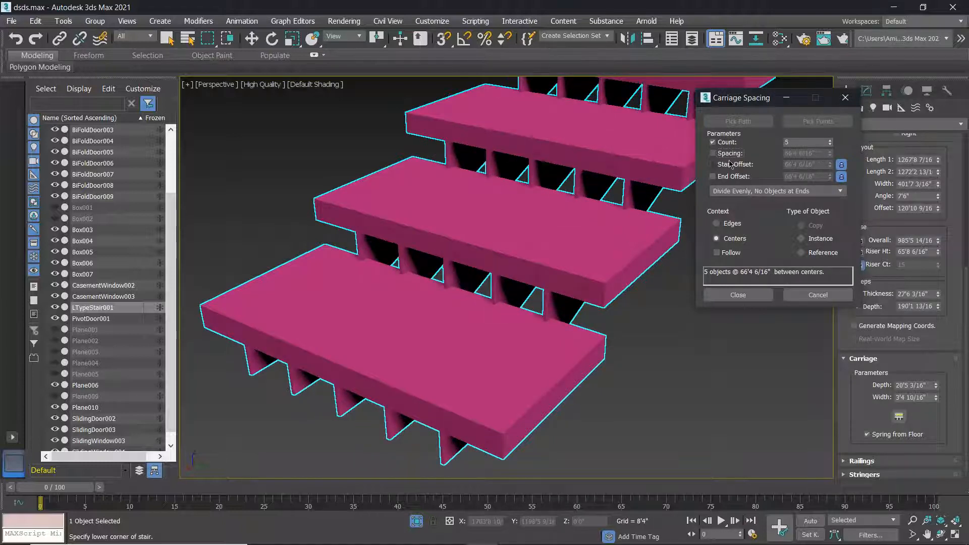
left_click(745, 194)
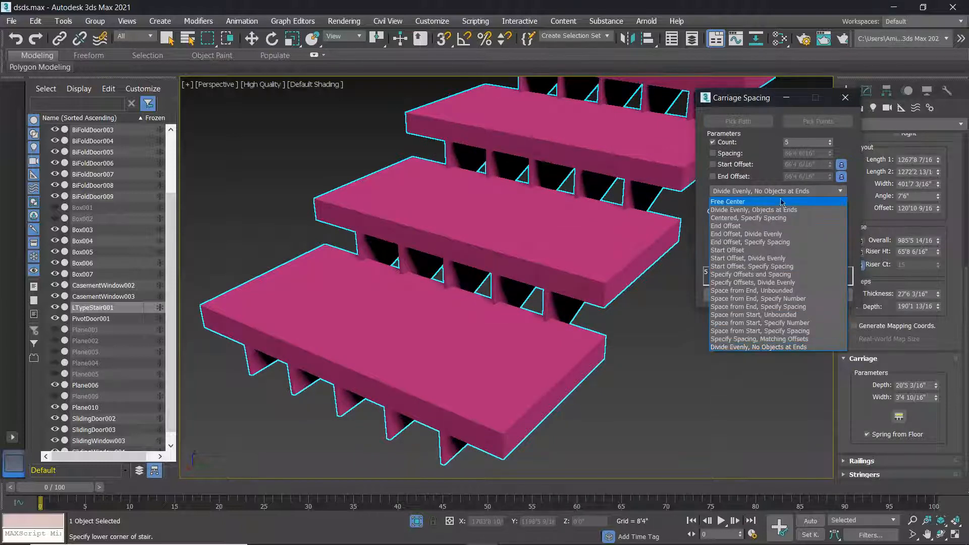
left_click(736, 202)
left_click_drag(831, 153, 314, 119)
left_click(738, 295)
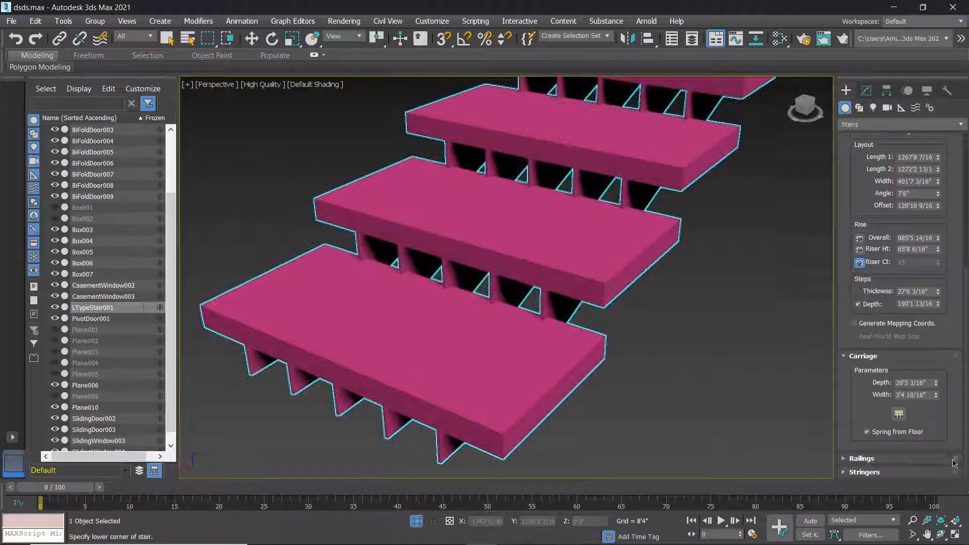
Turn on stringers and the left and right handrails for the stair.
left_click(885, 460)
left_click_drag(965, 372, 963, 340)
left_click_drag(883, 164, 886, 315)
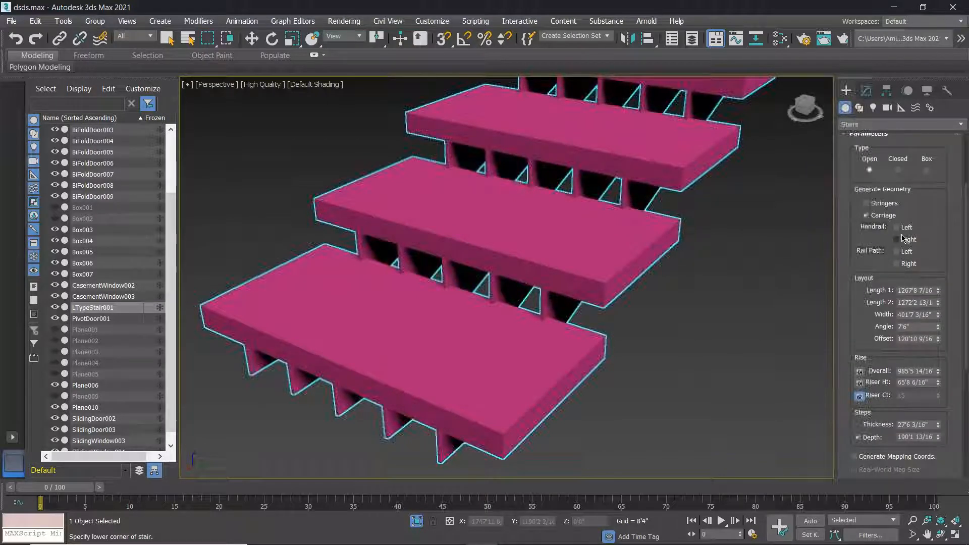
scroll(898, 428, "down", 7)
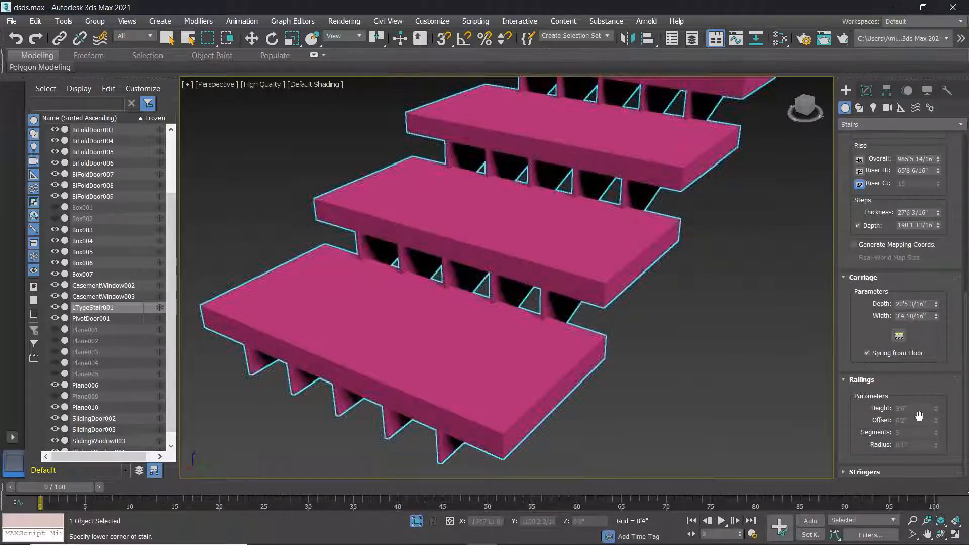
scroll(899, 166, "up", 4)
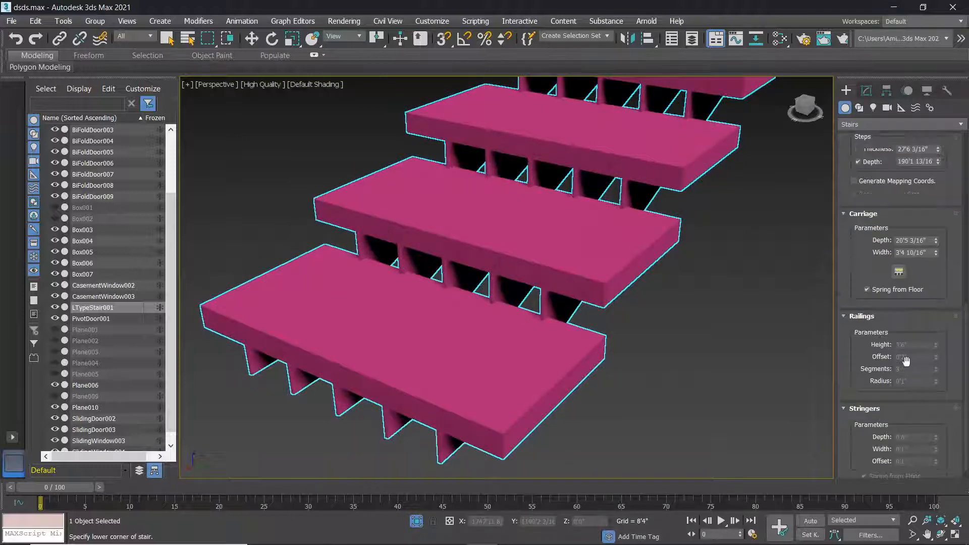
scroll(899, 165, "up", 4)
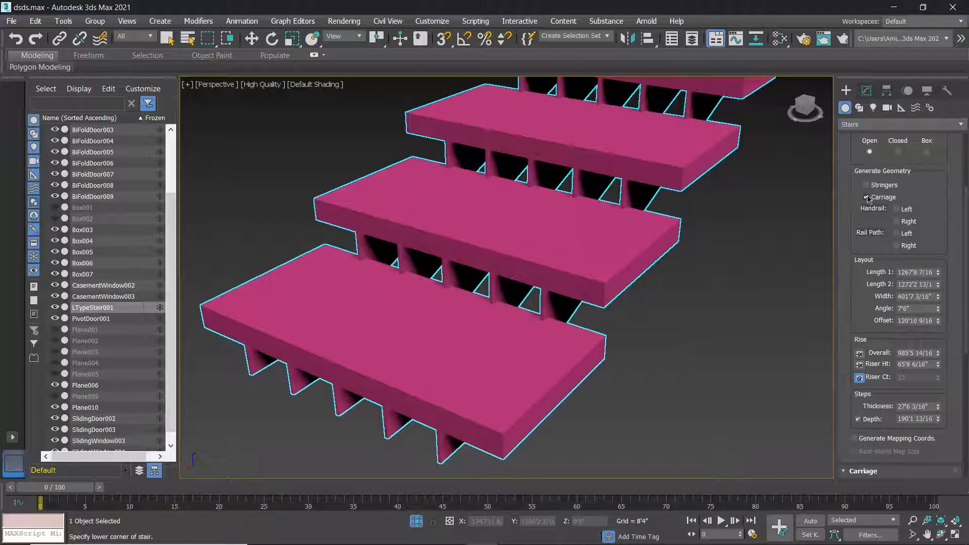
left_click(868, 186)
left_click(897, 210)
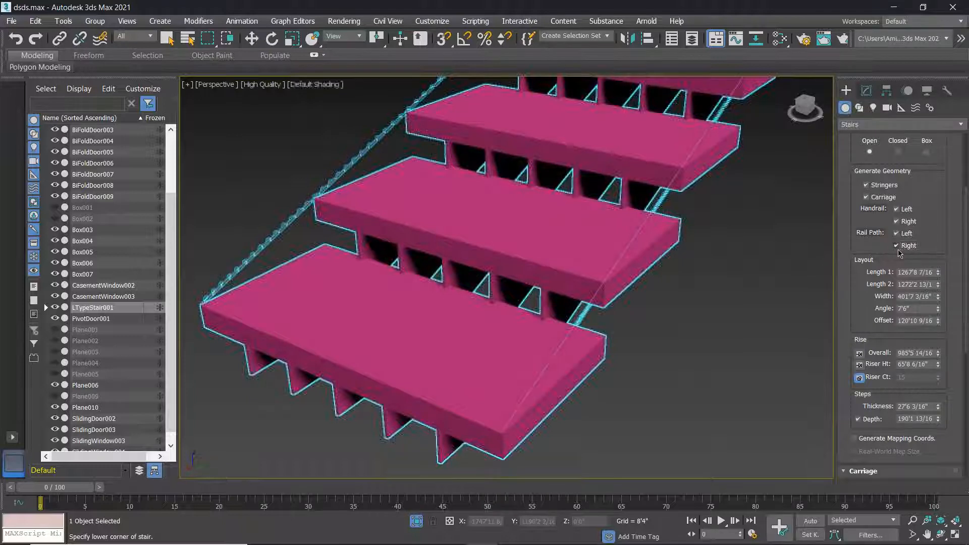
Give the railings radius 7'11 9/16", 32 segments and offset 3'10 15/16".
scroll(903, 243, "down", 3)
scroll(931, 310, "down", 2)
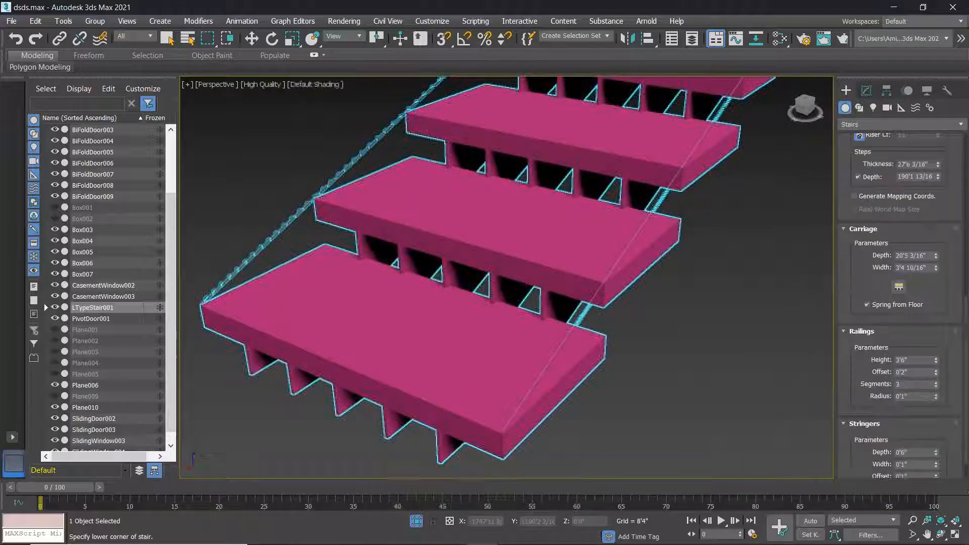
left_click_drag(937, 367, 555, 459)
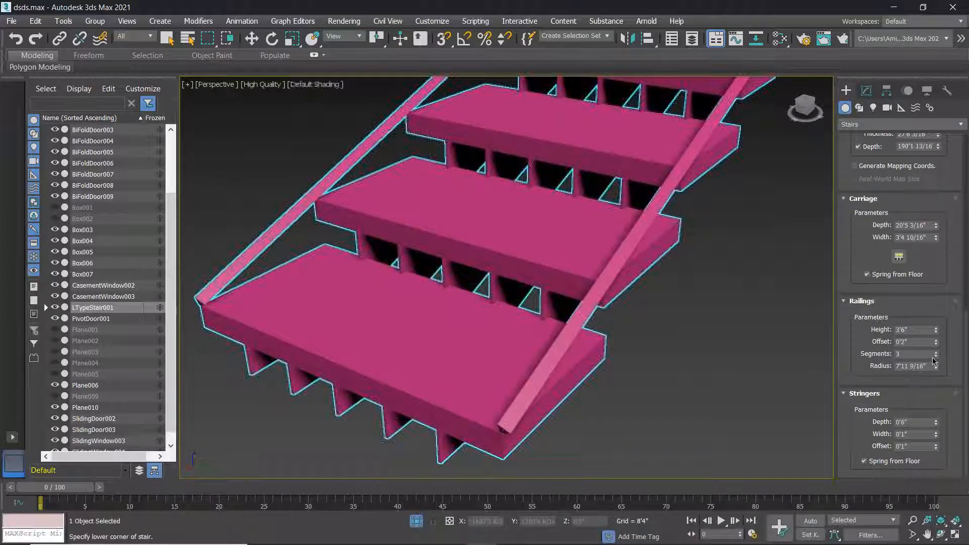
left_click_drag(937, 355, 937, 217)
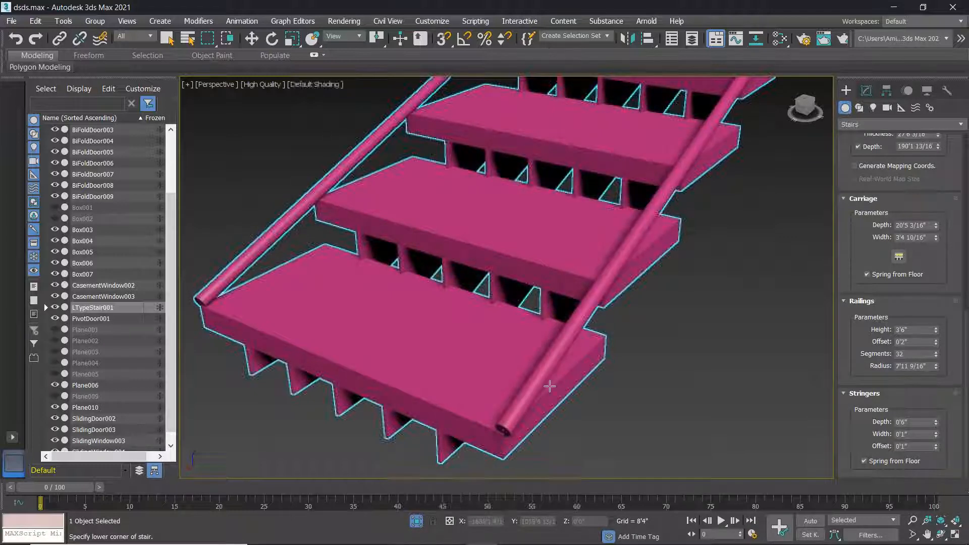
left_click_drag(937, 342, 313, 441)
Increase the railing offset to 13'9 5/16", lifting the round handrails above the treads.
scroll(404, 373, "down", 10)
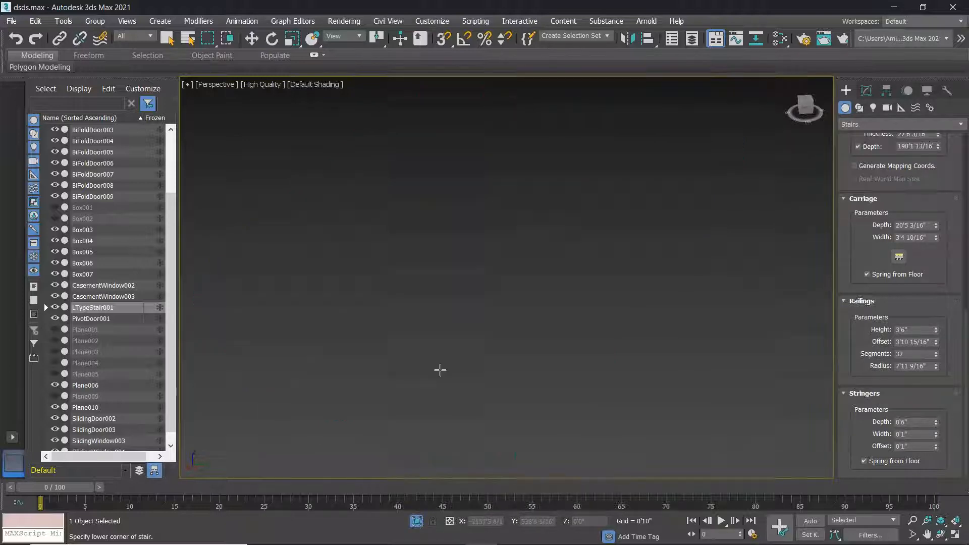
scroll(497, 415, "down", 1)
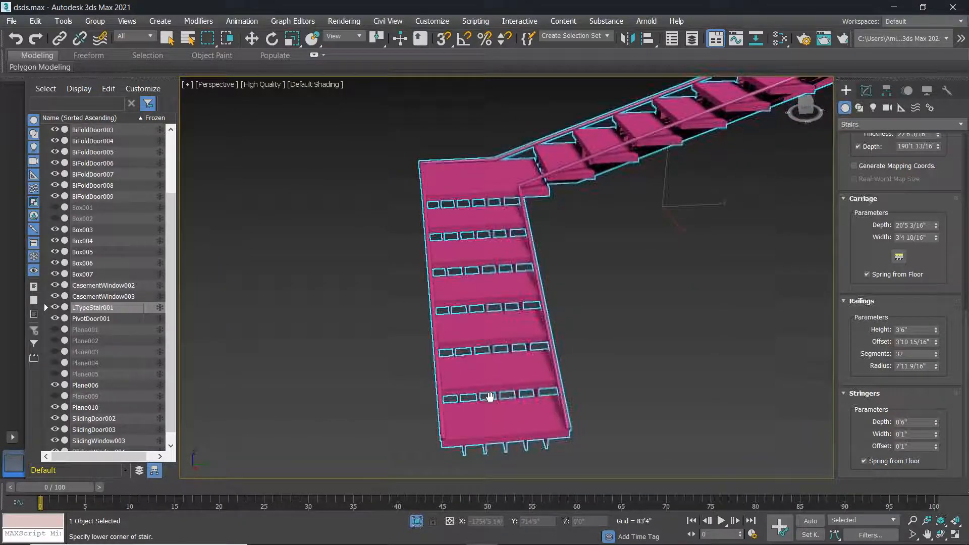
scroll(493, 419, "down", 1)
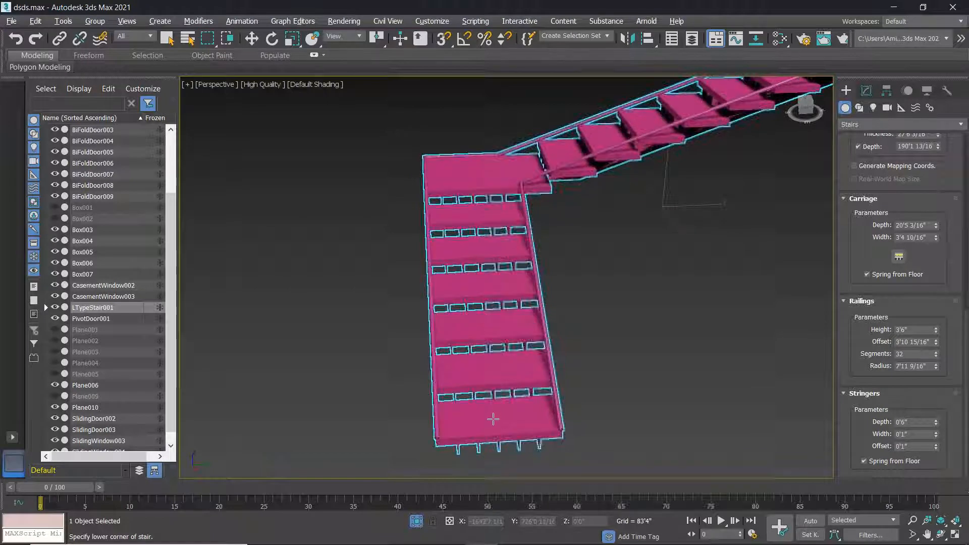
scroll(494, 419, "up", 10)
scroll(472, 430, "down", 5)
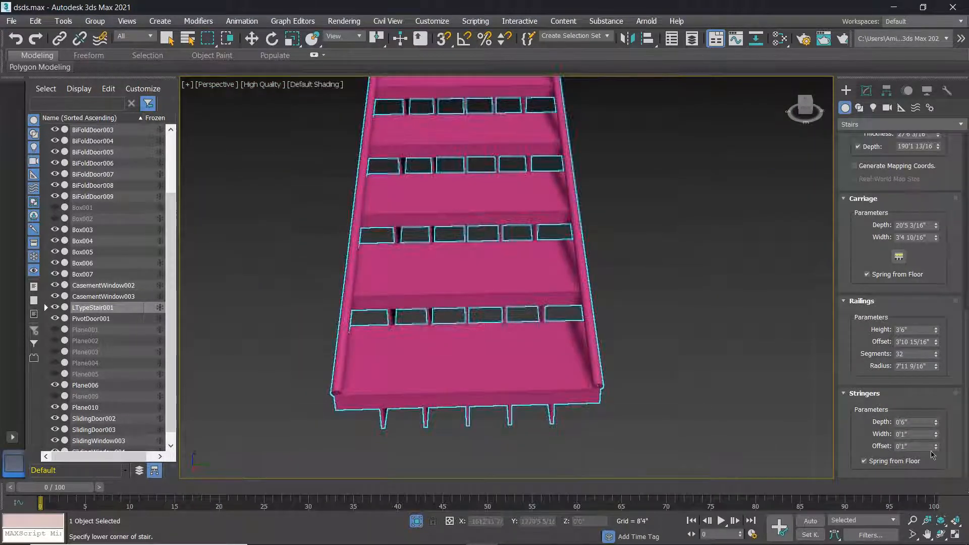
left_click_drag(937, 346, 854, 214)
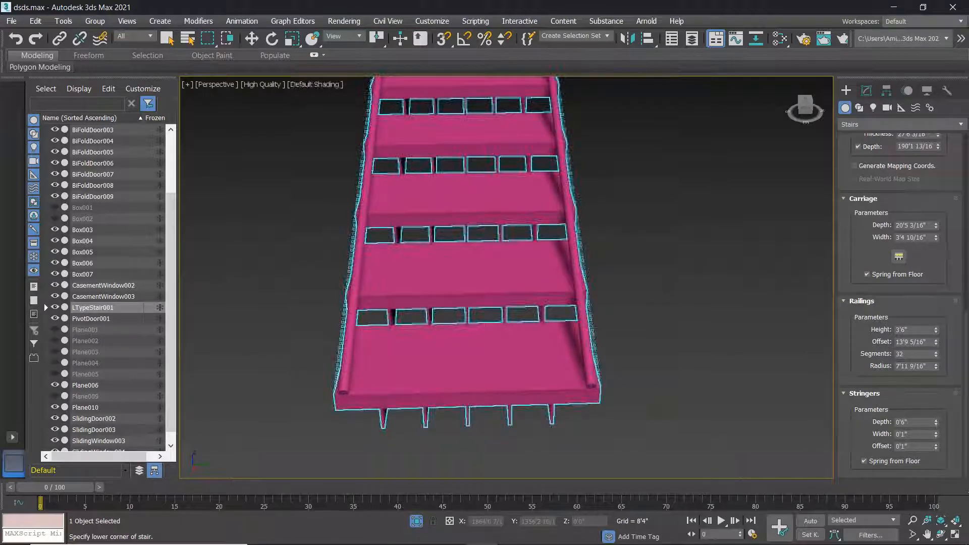
middle_click_drag(597, 380, 380, 290, "alt")
scroll(507, 346, "down", 5)
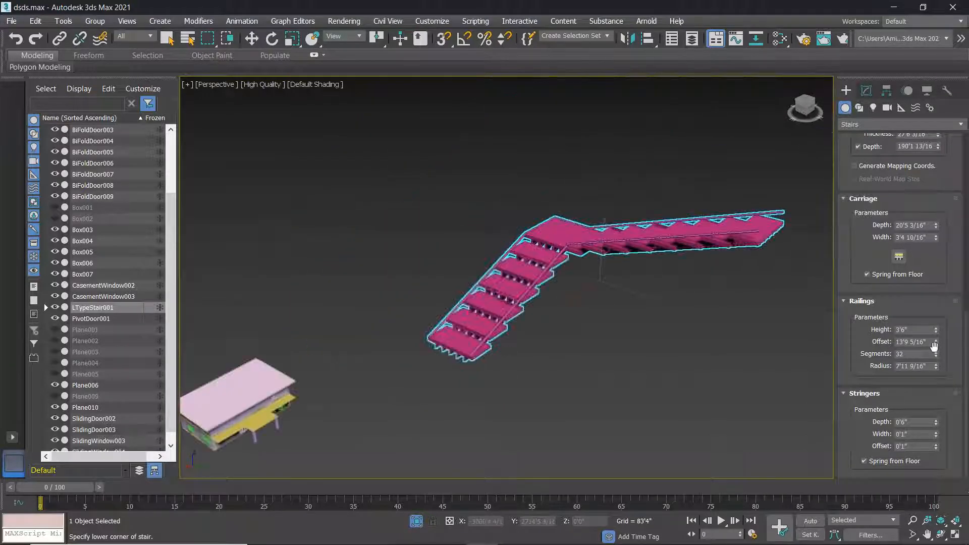
Set the railing height to 265'2 8/16".
left_click_drag(937, 332, 965, 167)
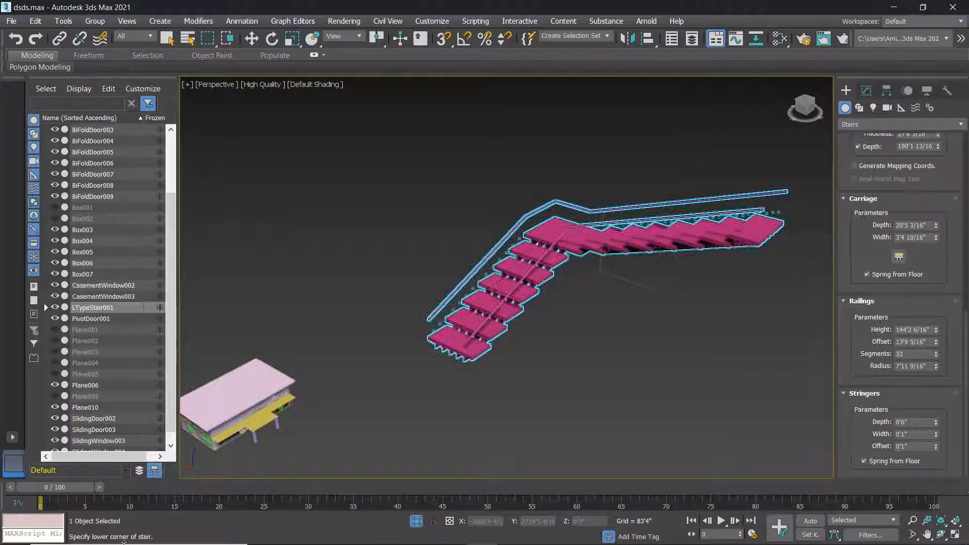
middle_click_drag(462, 399, 471, 362, "alt")
scroll(471, 361, "up", 5)
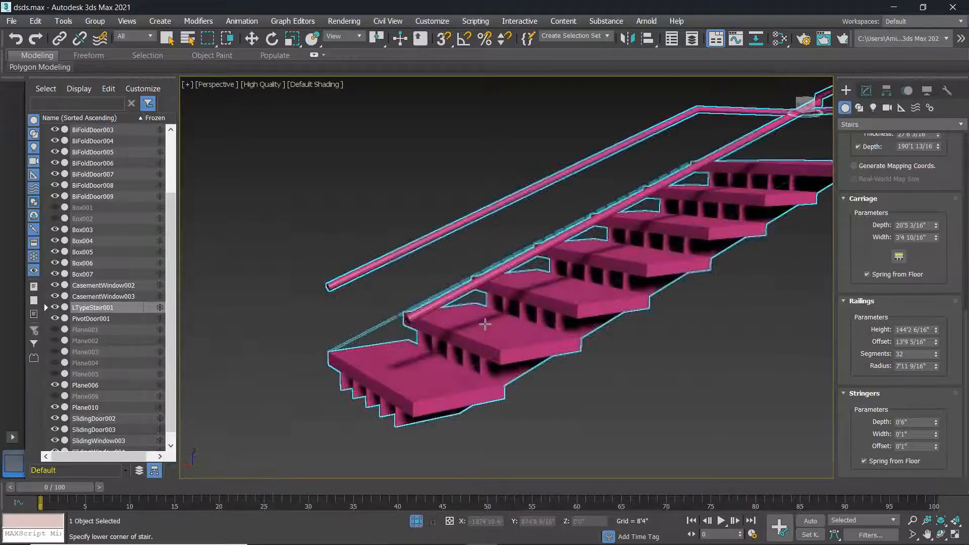
middle_click_drag(606, 342, 589, 353, "alt")
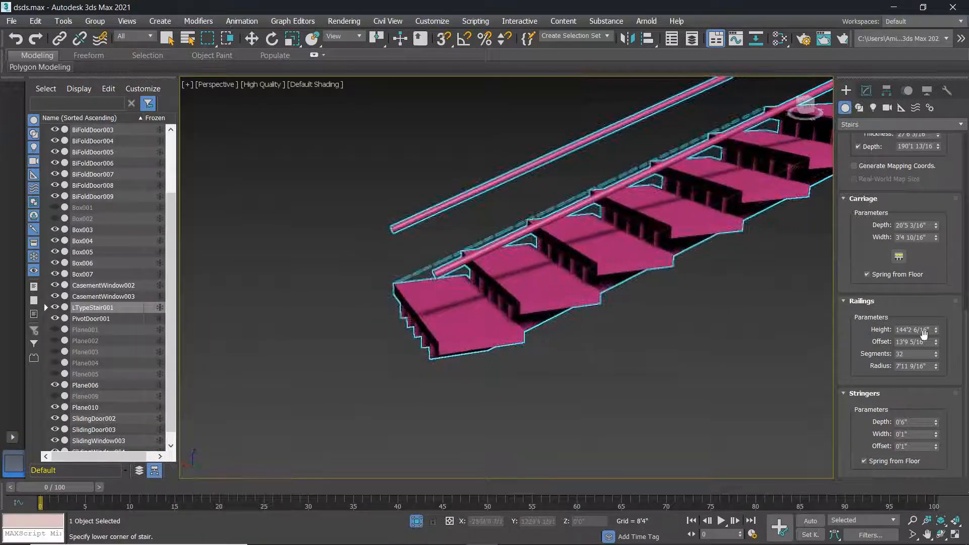
left_click_drag(937, 333, 932, 256)
scroll(465, 328, "down", 8)
middle_click_drag(465, 329, 556, 317, "alt")
left_click_drag(935, 333, 935, 358)
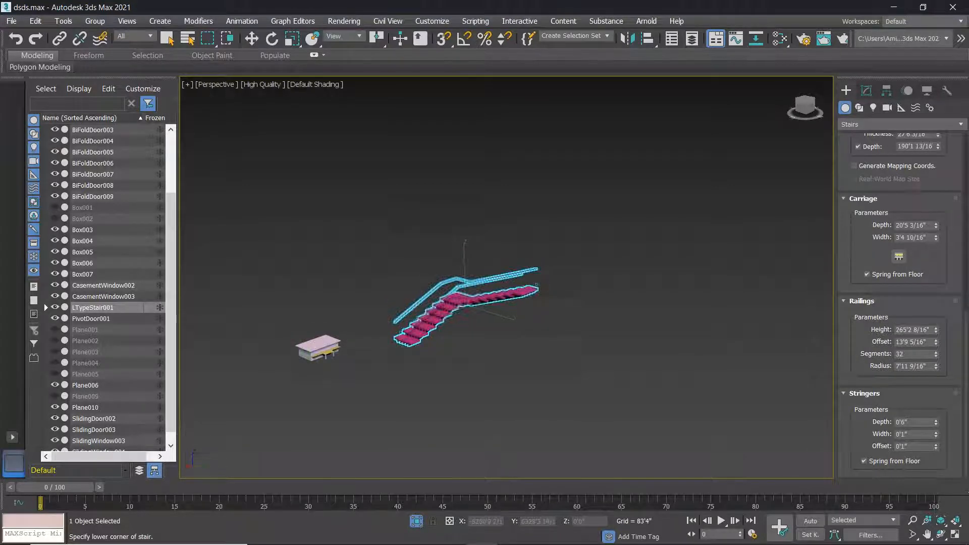
Make the stringers 123'3 9/16" deep and 11'0 8/16" wide.
left_click_drag(937, 424, 937, 409)
left_click(937, 432)
scroll(424, 361, "up", 10)
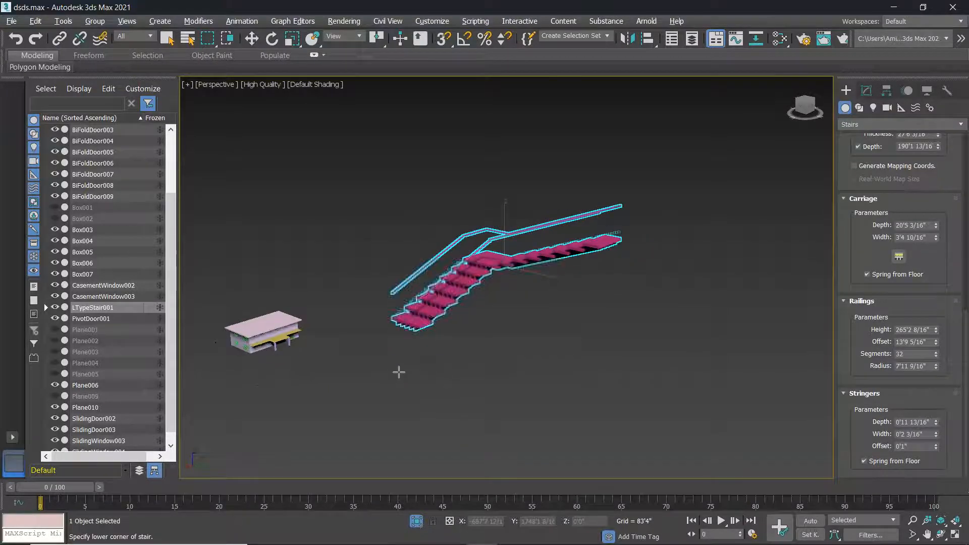
left_click_drag(936, 435, 151, 223)
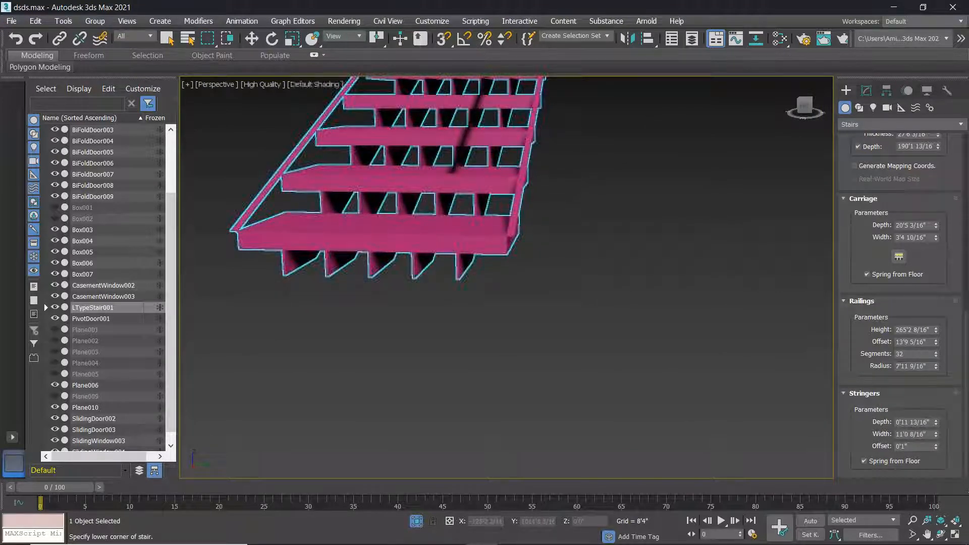
left_click(936, 420)
middle_click_drag(760, 391, 727, 402, "alt")
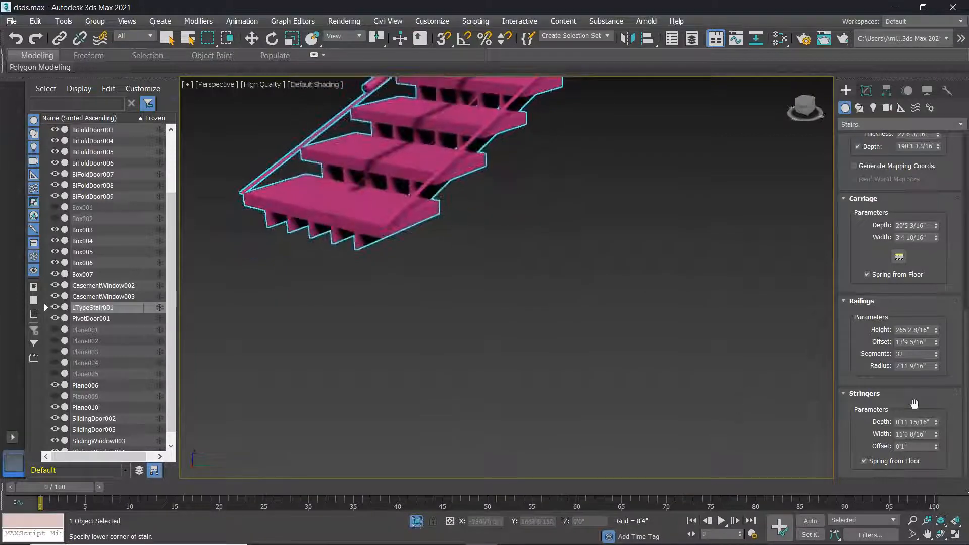
left_click_drag(936, 423, 744, 179)
Raise the stringer offset well above its previous value.
scroll(580, 185, "down", 5)
middle_click_drag(577, 186, 499, 261)
scroll(539, 179, "up", 4)
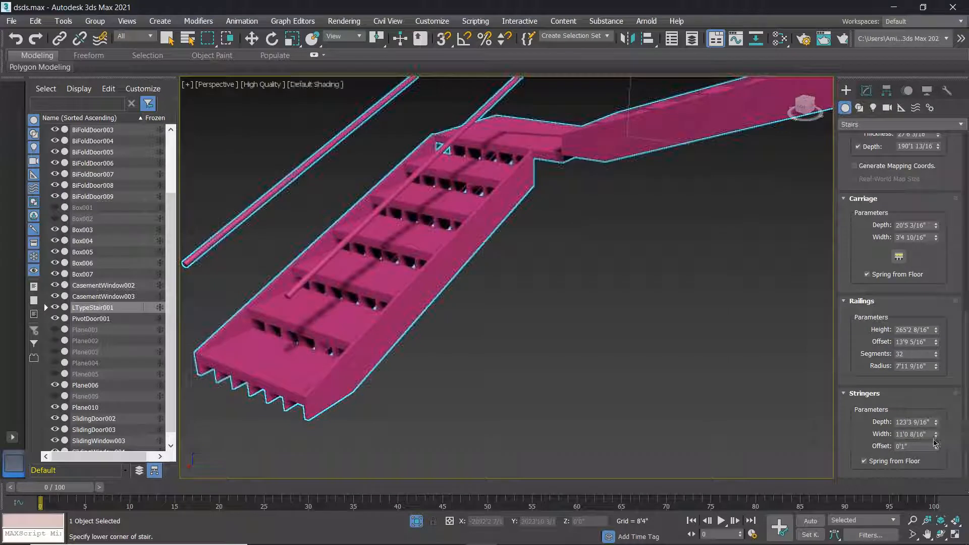
left_click_drag(962, 227, 572, 233)
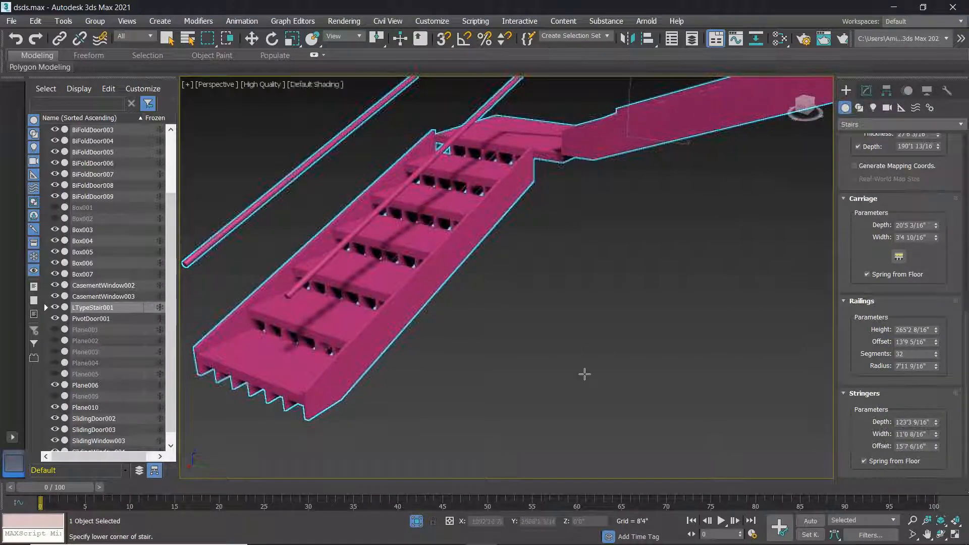
mouse_move(867, 544)
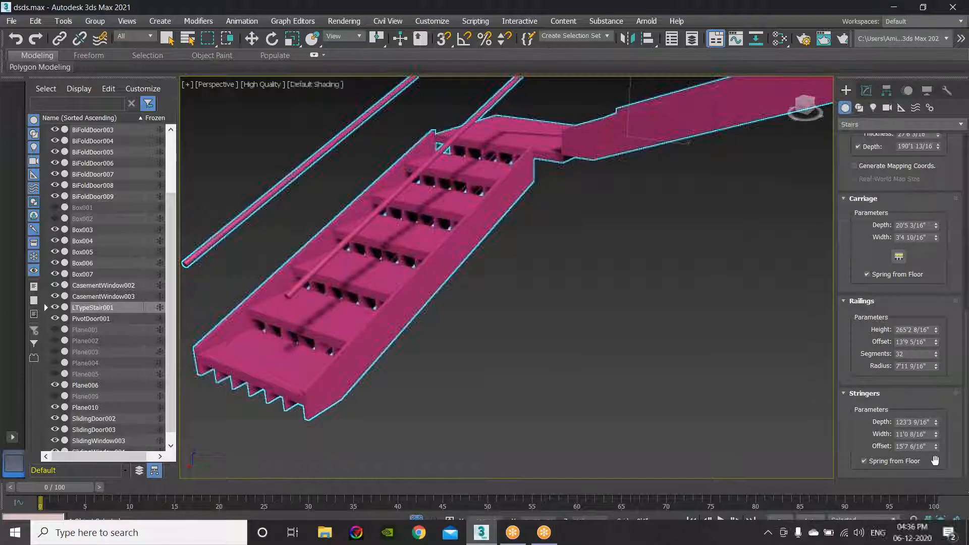
left_click_drag(936, 446, 180, 343)
Lower the stringer offset to 31'0 14/16" and inspect the finished stair from several angles.
left_click_drag(179, 271, 196, 399)
scroll(509, 215, "down", 6)
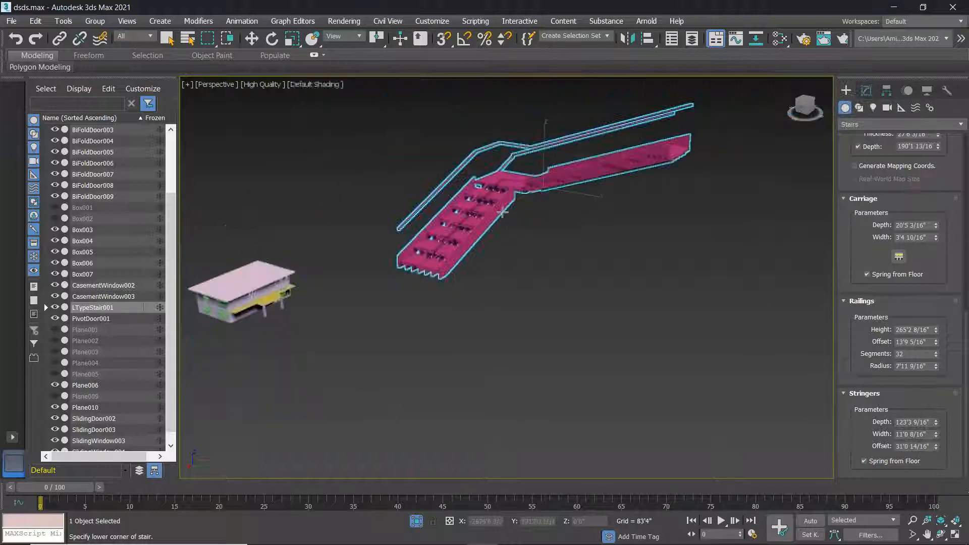
mouse_move(515, 245)
middle_mouse_down("alt")
mouse_move(591, 275)
mouse_move(532, 267)
mouse_move(510, 242)
mouse_move(530, 237)
middle_mouse_up("alt")
scroll(532, 266, "down", 5)
scroll(530, 237, "up", 5)
scroll(530, 238, "up", 3)
scroll(529, 236, "down", 3)
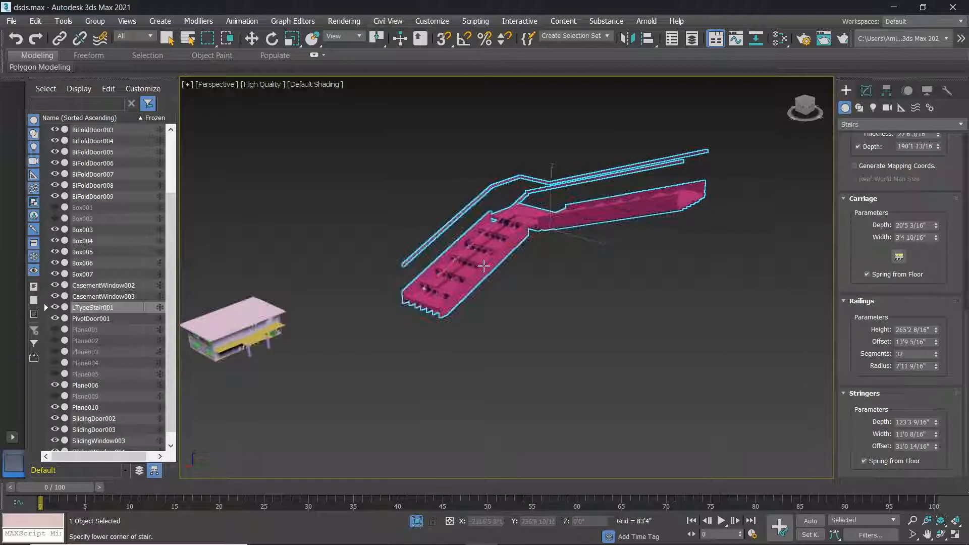
scroll(445, 282, "up", 4)
scroll(444, 282, "up", 3)
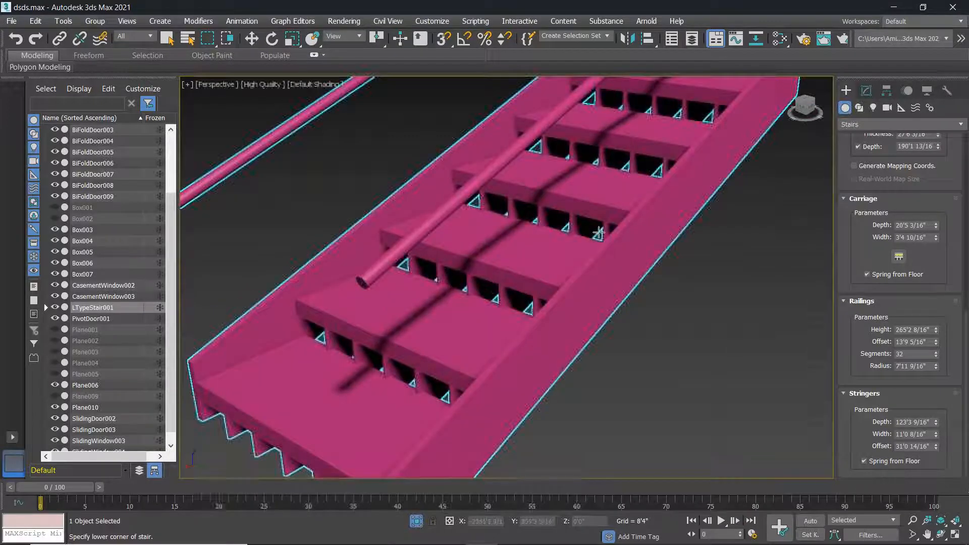
scroll(627, 260, "down", 2)
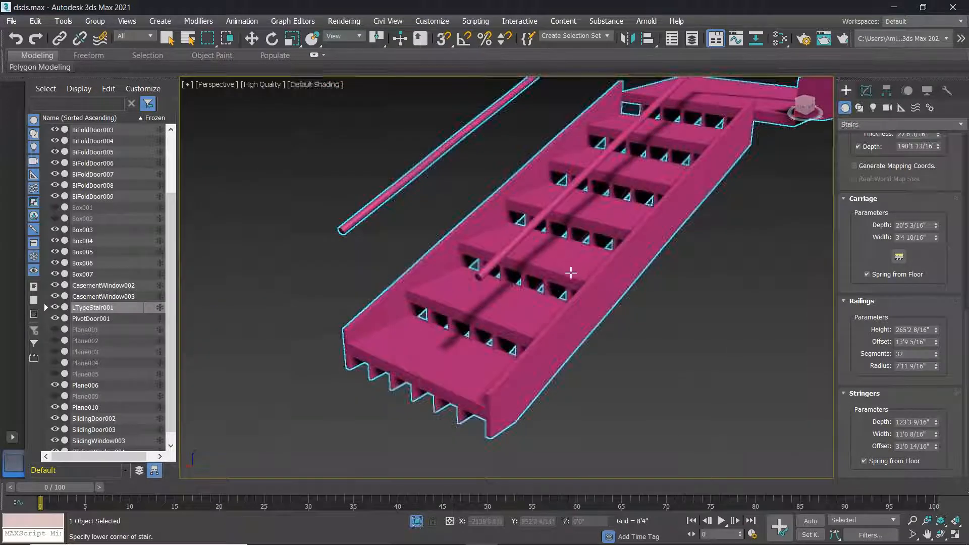
scroll(532, 302, "down", 2)
middle_click_drag(533, 301, 432, 352)
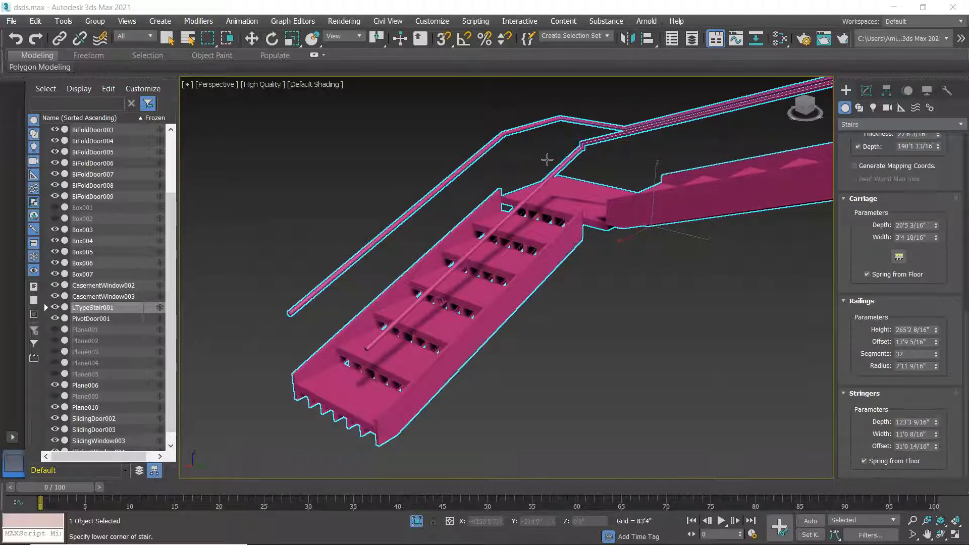
scroll(543, 167, "down", 6)
scroll(529, 182, "up", 3)
middle_click_drag(499, 188, 467, 300)
scroll(439, 301, "up", 2)
scroll(448, 295, "down", 1)
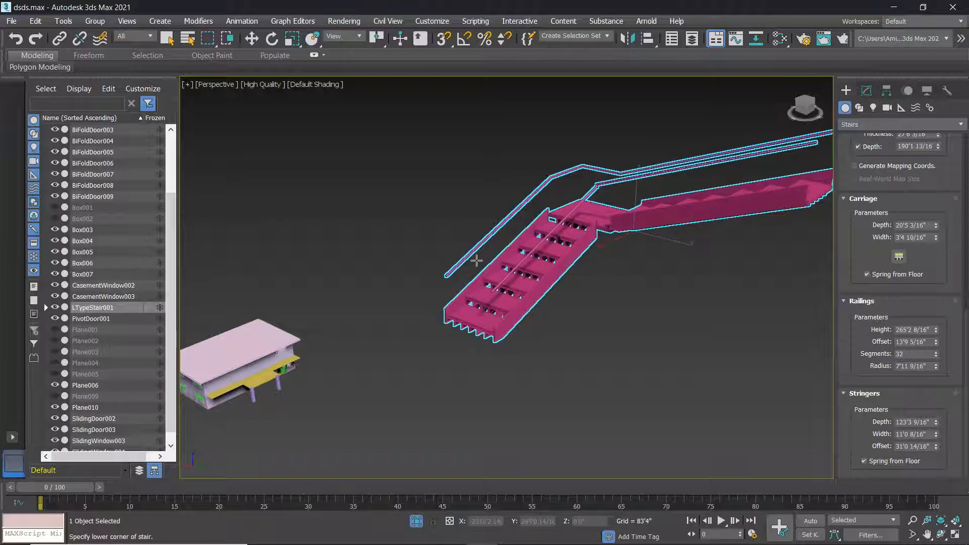
Select the roof slab Box005 and delete it to expose the upper floor's rooms.
middle_click_drag(266, 376, 373, 311)
scroll(372, 311, "up", 8)
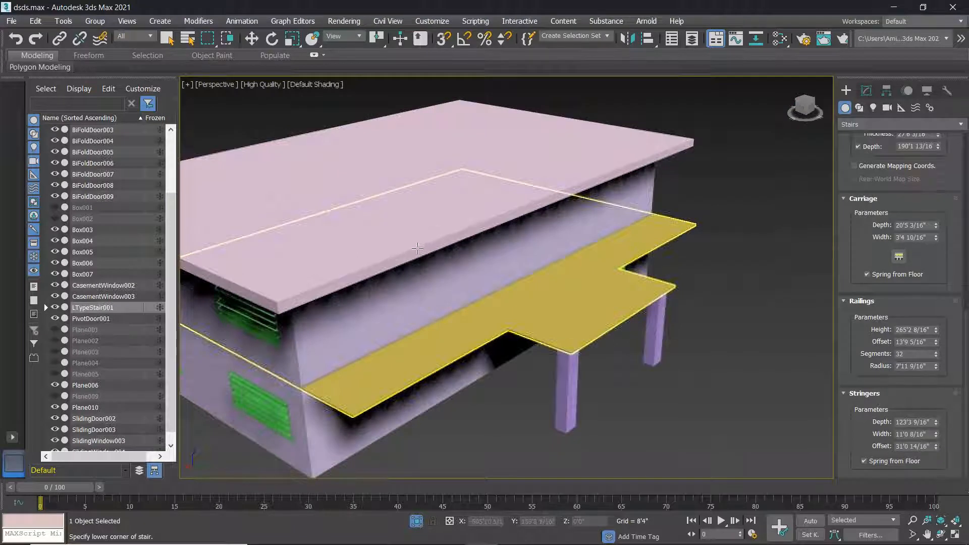
key("w")
left_click(409, 254)
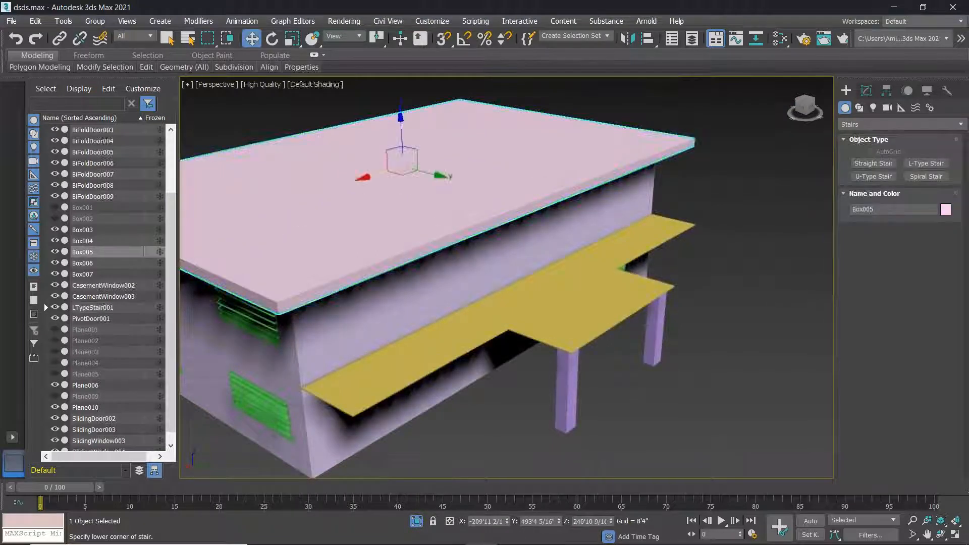
key("Delete")
scroll(424, 251, "down", 4)
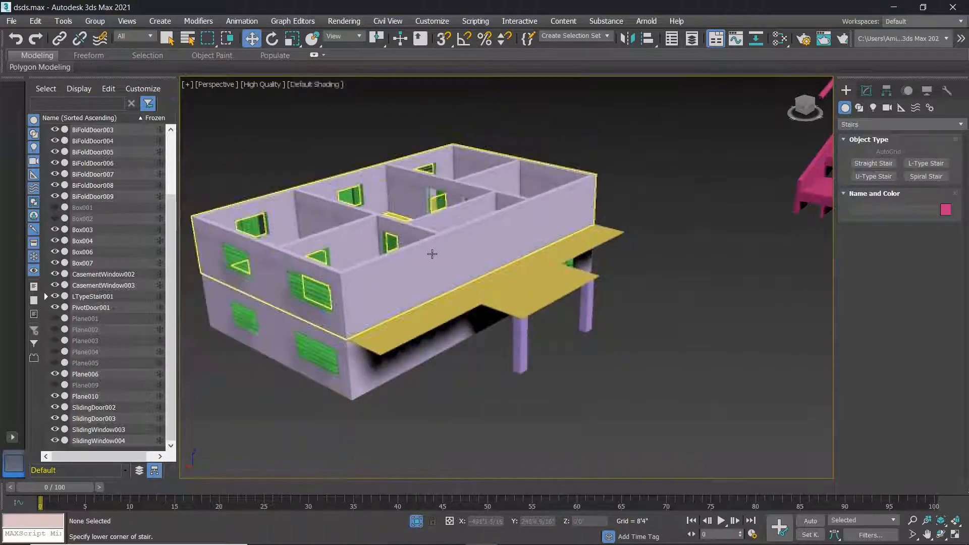
middle_click_drag(431, 255, 510, 239, "alt")
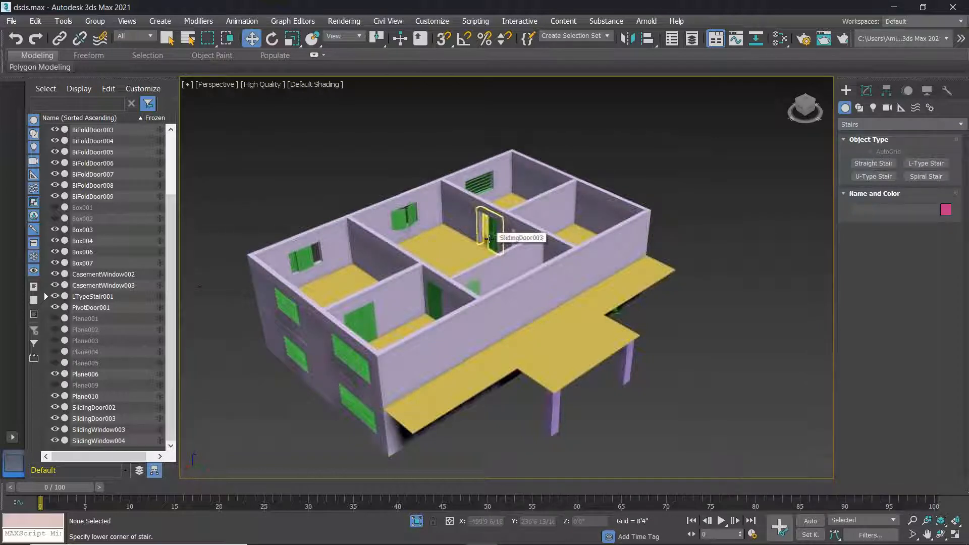
Pan the view back onto the pink L-type stair.
scroll(608, 245, "down", 5)
middle_click_drag(612, 241, 302, 299)
scroll(303, 299, "up", 2)
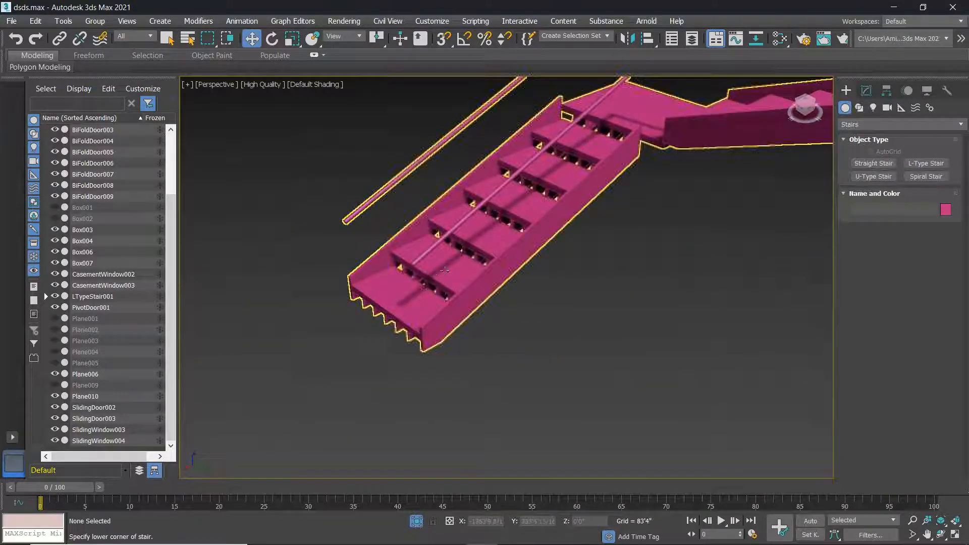
scroll(452, 276, "down", 1)
middle_click_drag(452, 276, 367, 328)
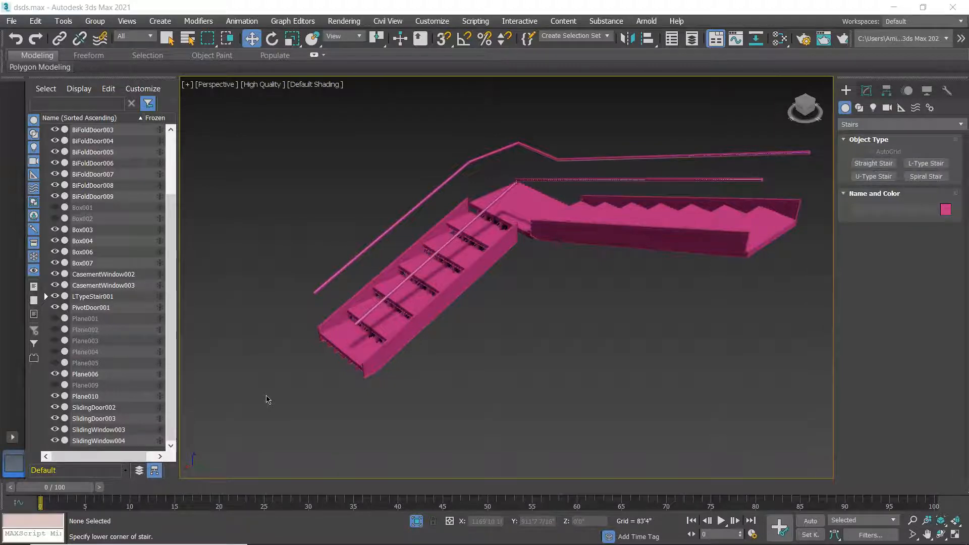
Box-select the L-type stair with its two rails and delete them.
scroll(630, 375, "down", 6)
middle_click_drag(604, 333, 412, 292)
scroll(456, 315, "up", 4)
middle_click_drag(508, 244, 541, 225)
scroll(541, 225, "down", 2)
left_click_drag(565, 291, 365, 178)
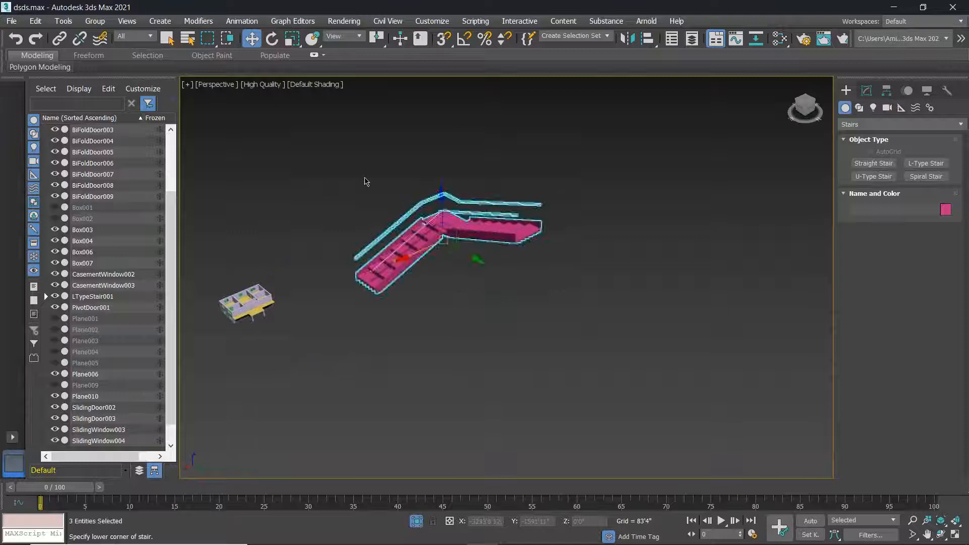
key("Delete")
Start a U-Type Stair beside the house, dragging out its first flight.
scroll(309, 301, "up", 8)
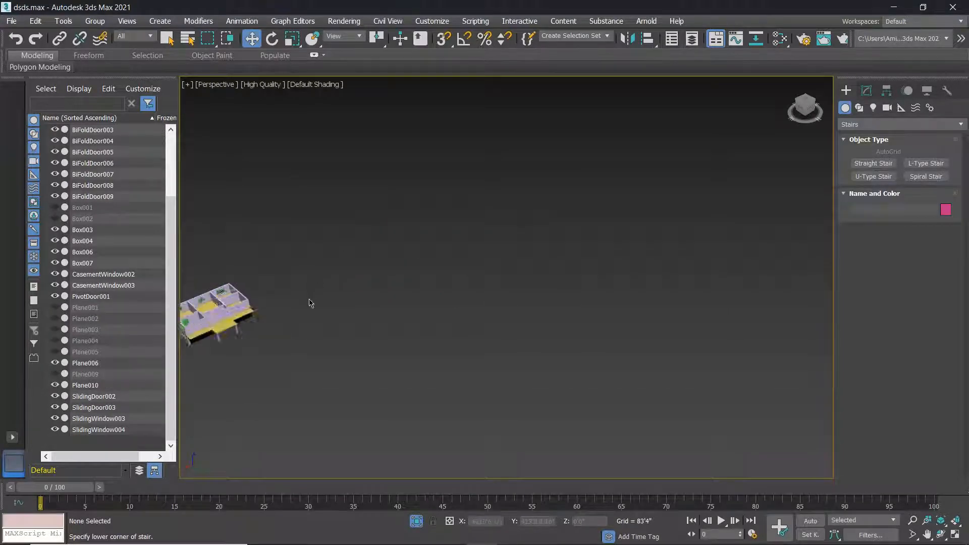
scroll(431, 264, "up", 5)
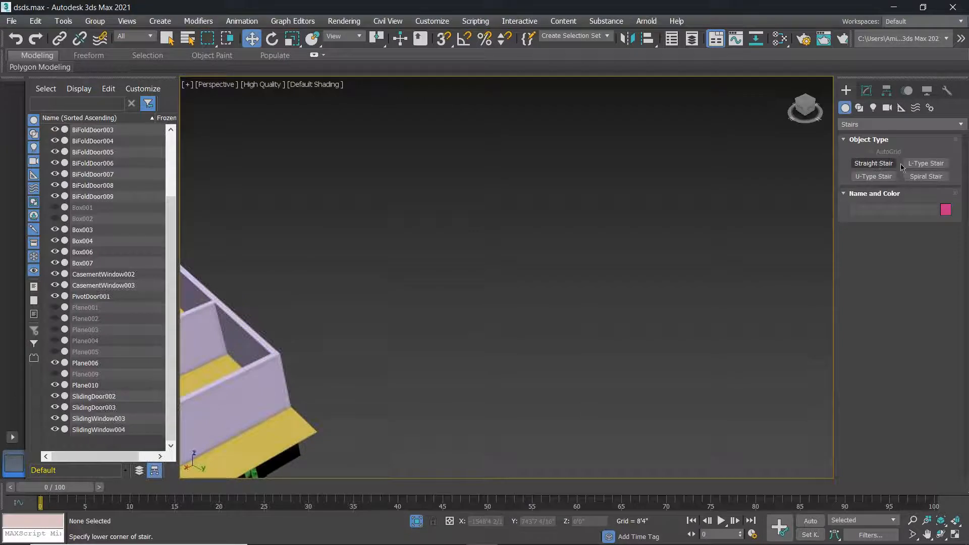
left_click(873, 176)
left_click_drag(475, 288, 432, 249)
Finish placing the U-type stair by setting its width and height.
left_click(507, 232)
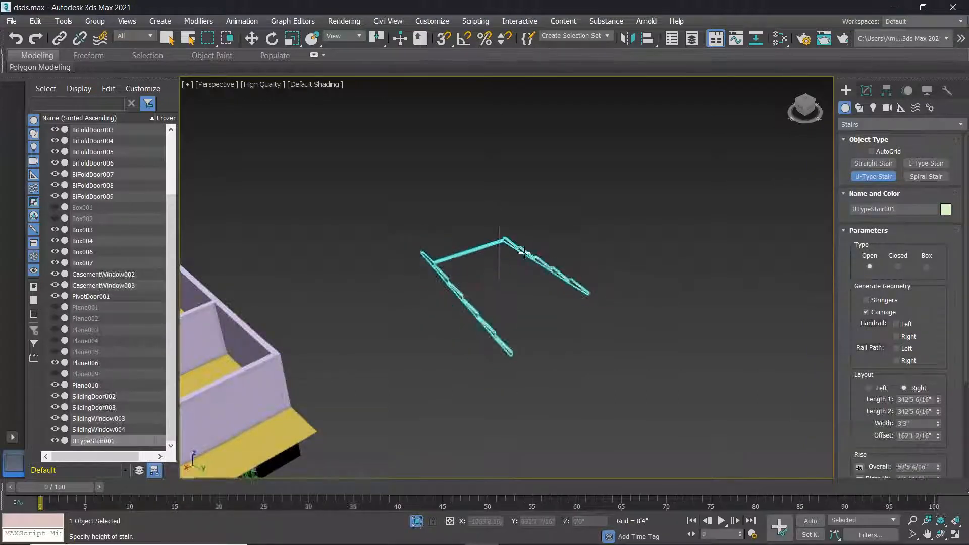
left_click(512, 233)
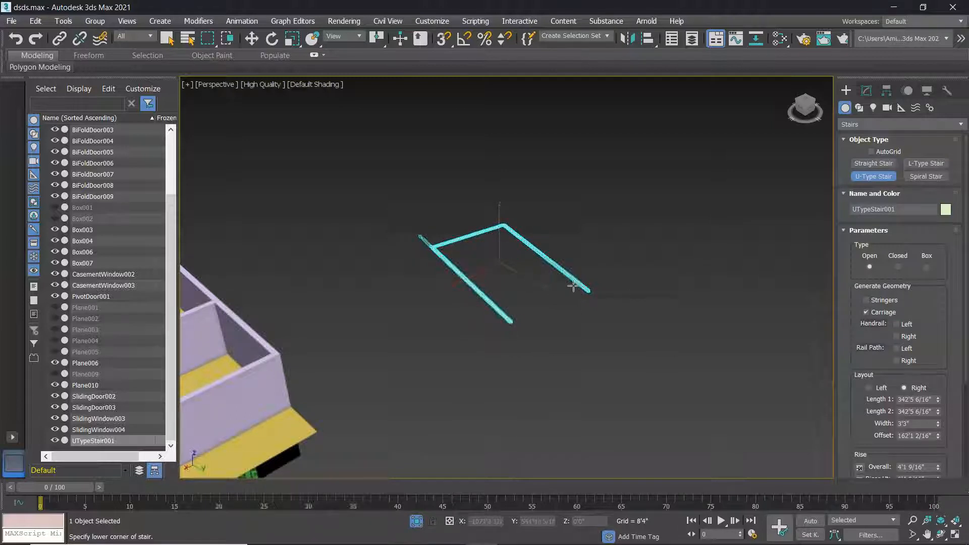
middle_click_drag(573, 283, 632, 304)
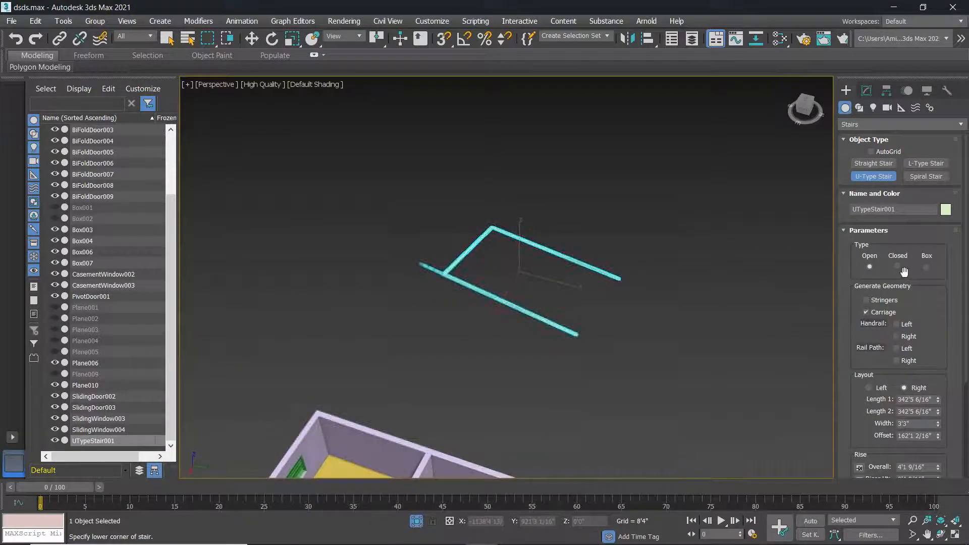
Set Length 1 to 414'4 5/16", width 128'9 15/16" and offset 59'11 11/16".
mouse_move(939, 400)
left_mouse_down()
mouse_move(955, 387)
mouse_move(942, 407)
left_mouse_up()
right_click(941, 406)
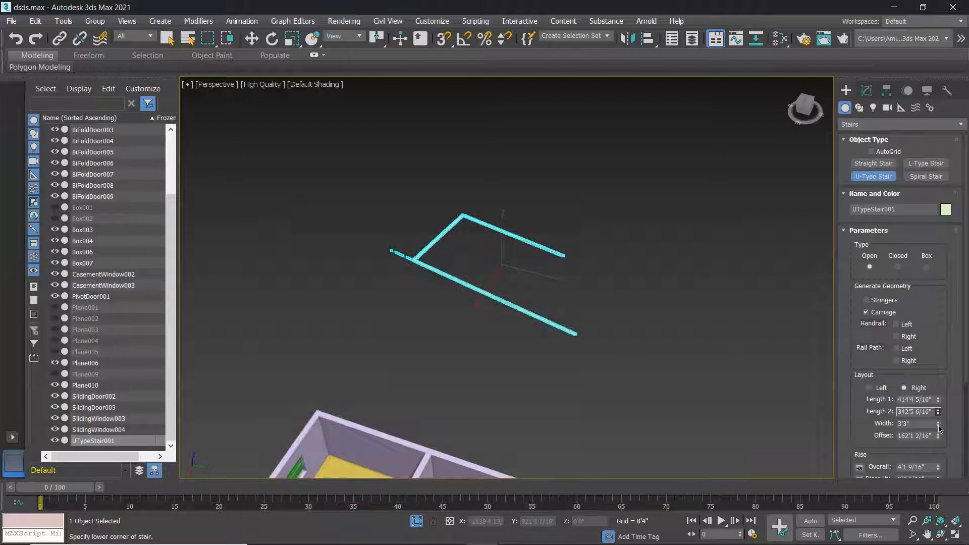
left_click_drag(938, 424, 940, 404)
left_click_drag(16, 512, 688, 70)
middle_click_drag(707, 424, 594, 391, "alt")
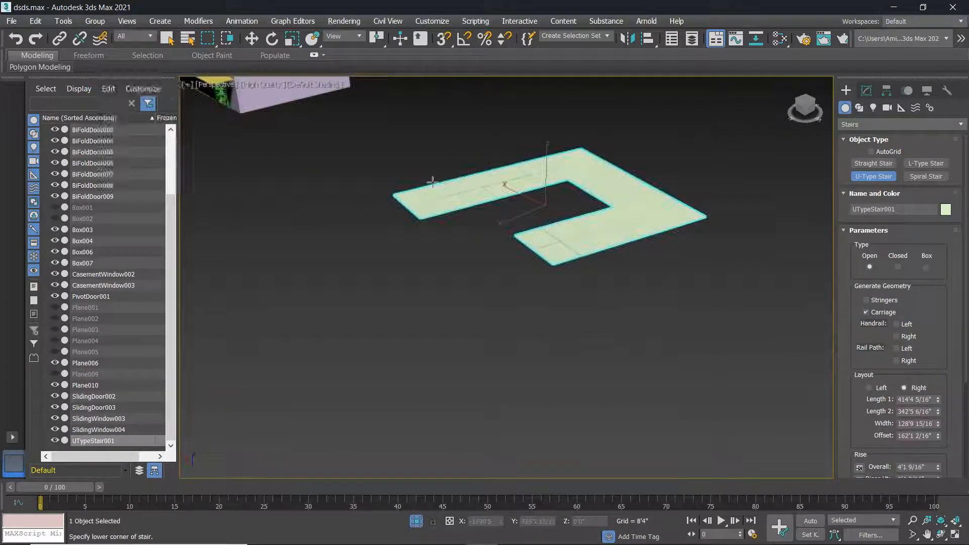
left_click_drag(938, 437, 920, 465)
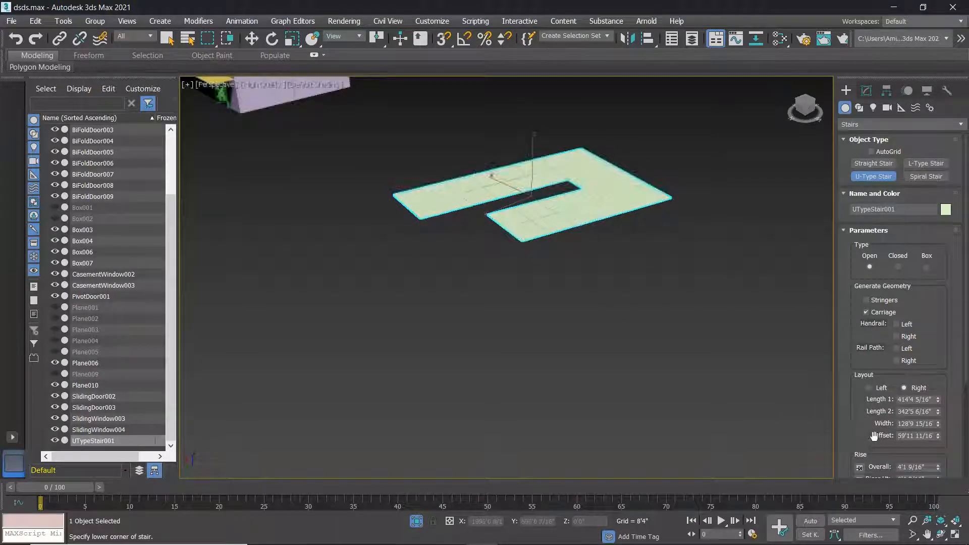
Give UTypeStair001 an overall rise of 394'8 7/16" and set the riser count to 14.
scroll(873, 437, "down", 2)
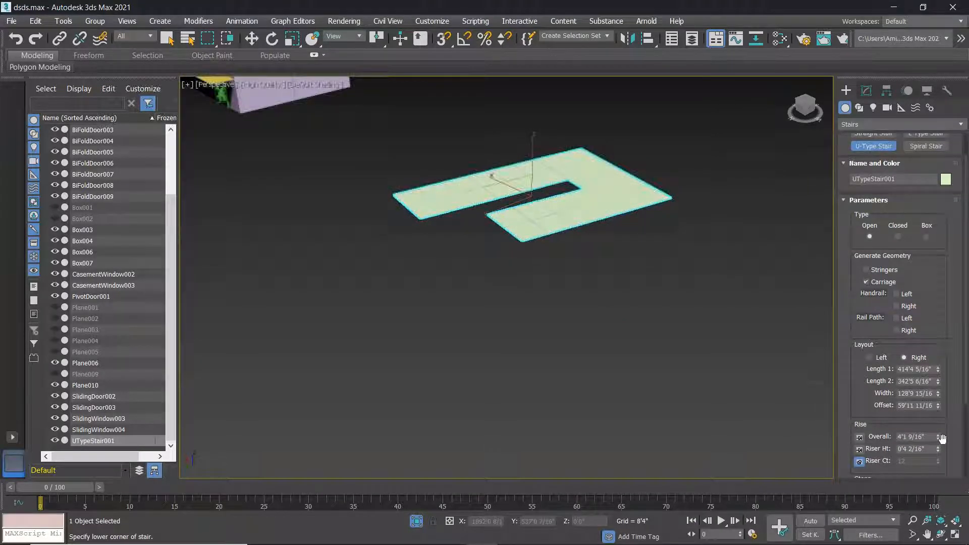
left_click_drag(938, 437, 881, 443)
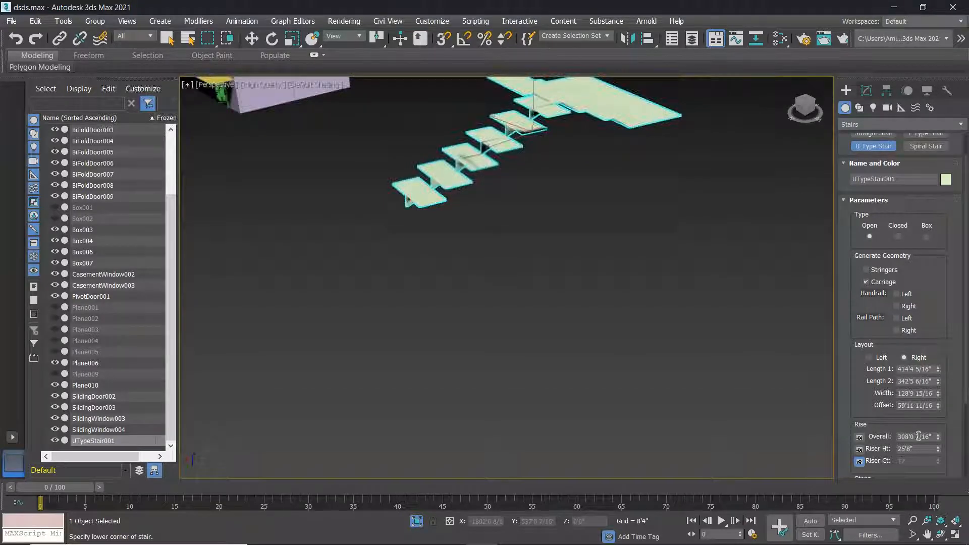
mouse_move(938, 449)
left_mouse_down()
mouse_move(953, 500)
mouse_move(950, 448)
left_mouse_up()
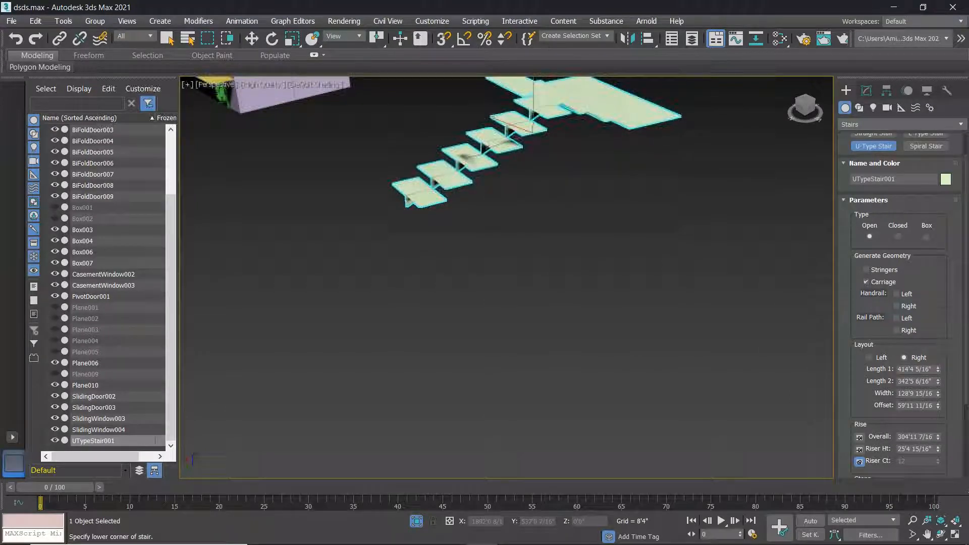
left_click_drag(939, 437, 939, 444)
left_click(859, 449)
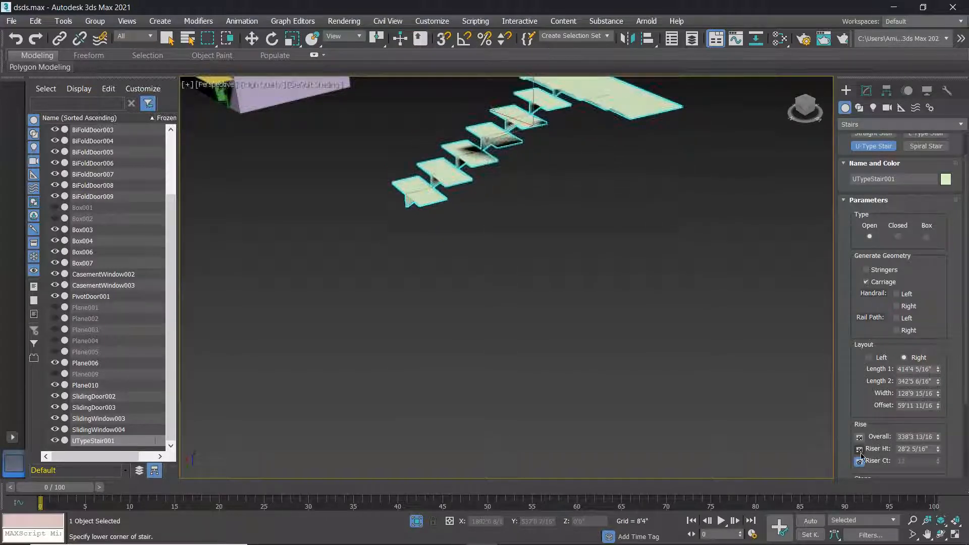
left_click_drag(940, 463, 938, 461)
scroll(699, 389, "down", 6)
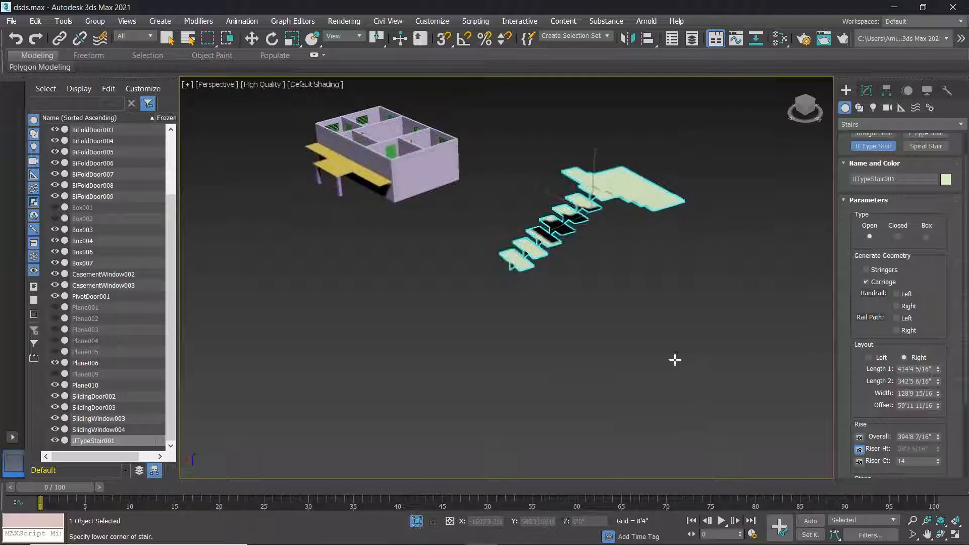
middle_click_drag(545, 325, 757, 328, "alt")
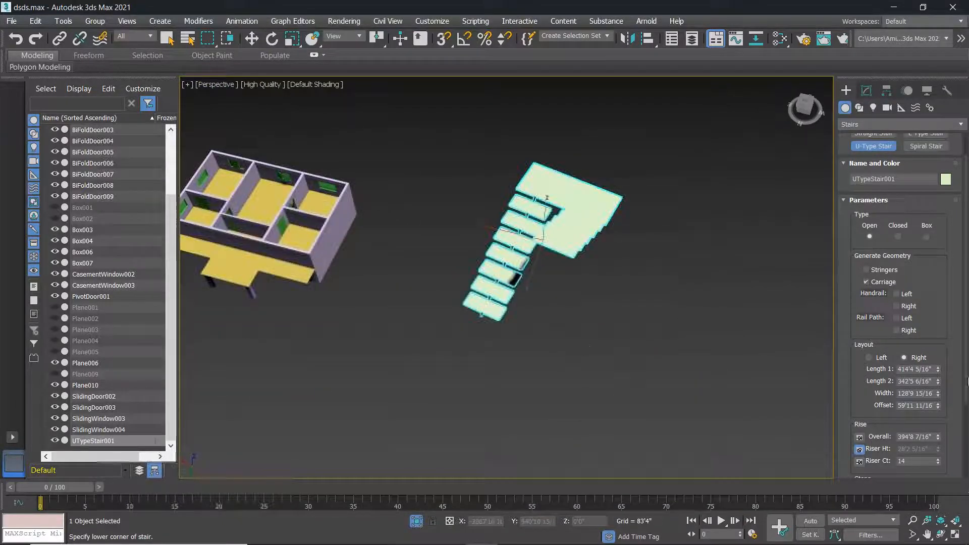
Enable the left and right handrails and the left and right rail paths.
left_click(897, 294)
left_click(897, 306)
left_click(897, 319)
left_click(898, 330)
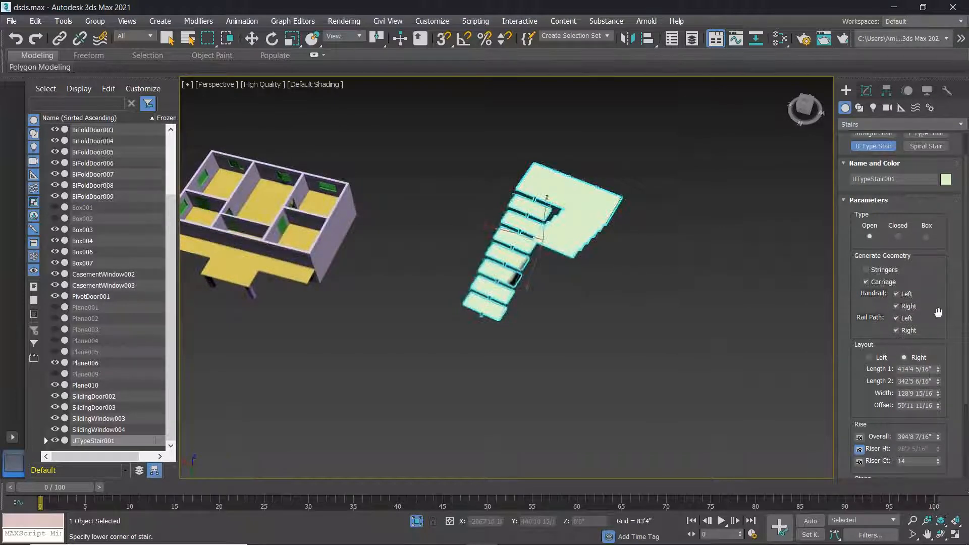
Thicken the stair steps to 7'5 10/16".
scroll(967, 308, "down", 3)
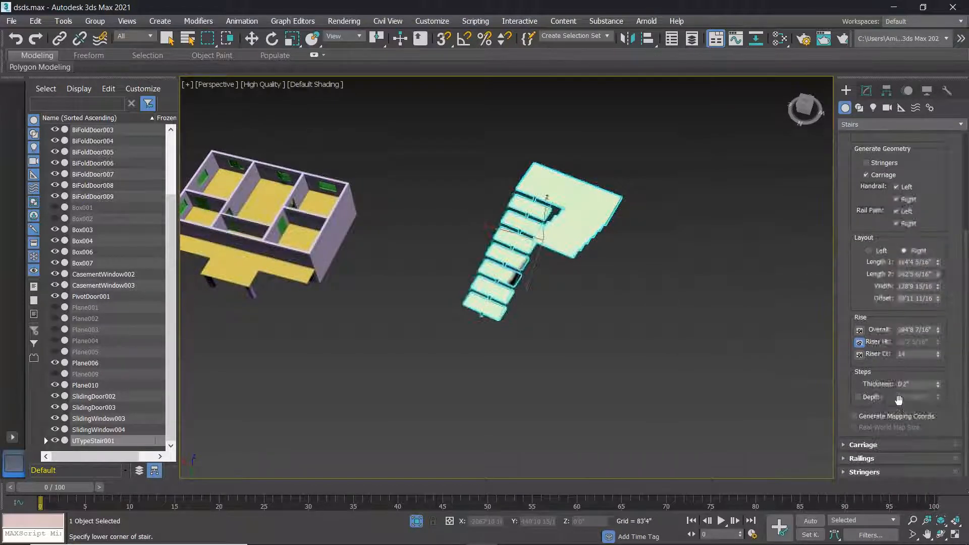
left_click(939, 383)
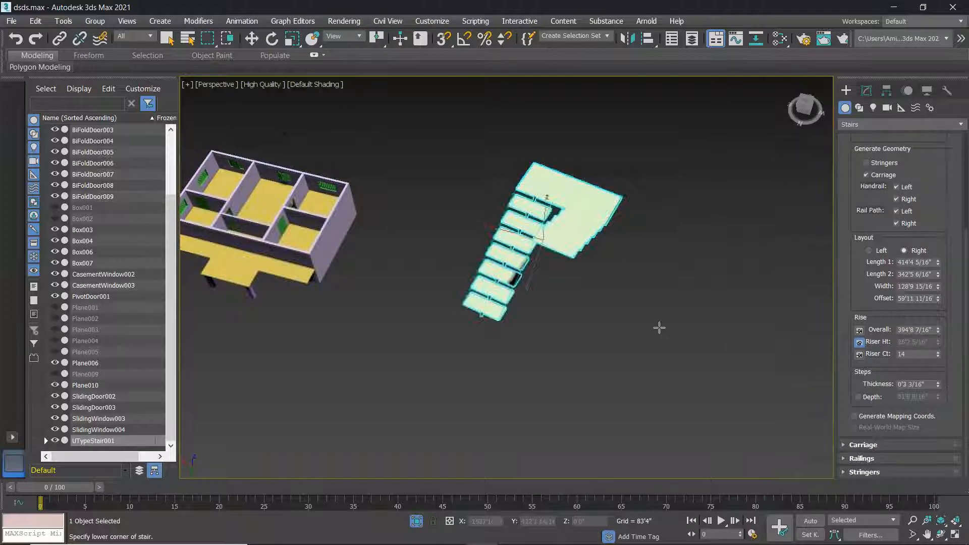
scroll(560, 401, "up", 5)
scroll(571, 332, "up", 10)
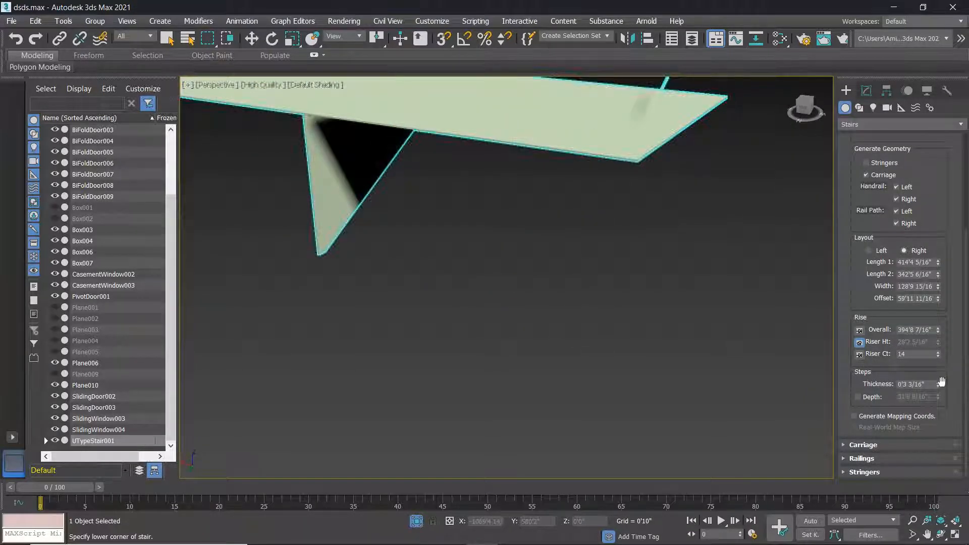
left_click_drag(940, 386, 562, 108)
scroll(603, 275, "down", 10)
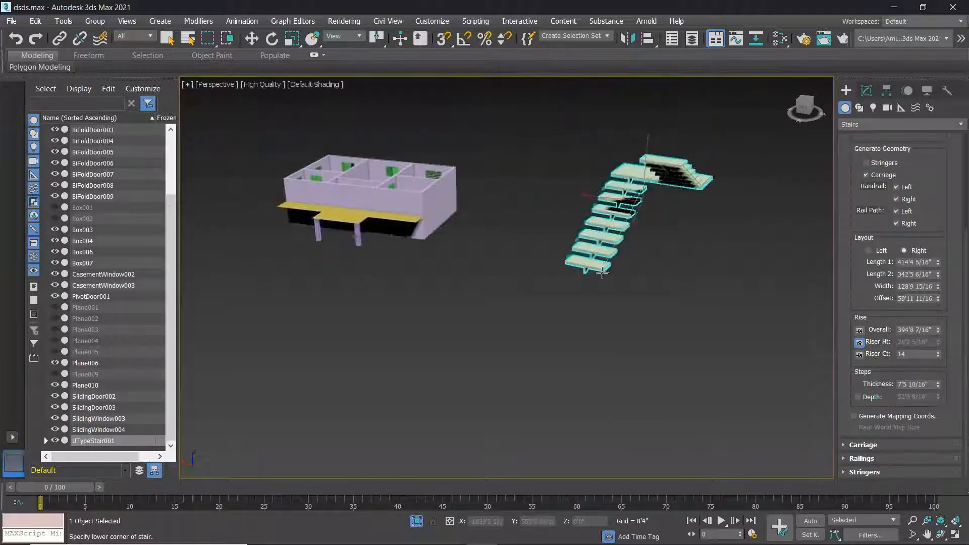
scroll(603, 276, "up", 3)
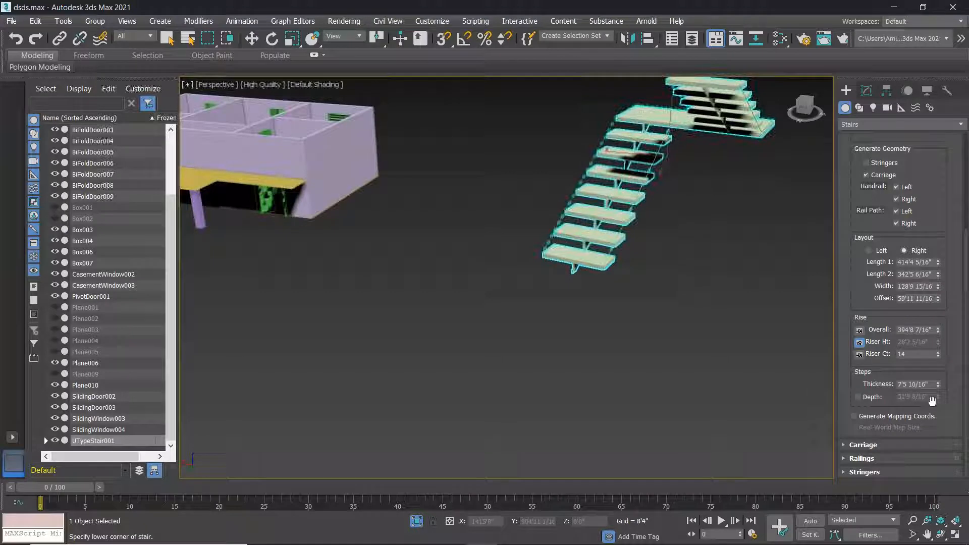
Turn on manual step depth and set it to 46'7 6/16".
left_click(858, 398)
mouse_move(940, 395)
left_mouse_down()
mouse_move(940, 388)
mouse_move(940, 401)
left_mouse_up()
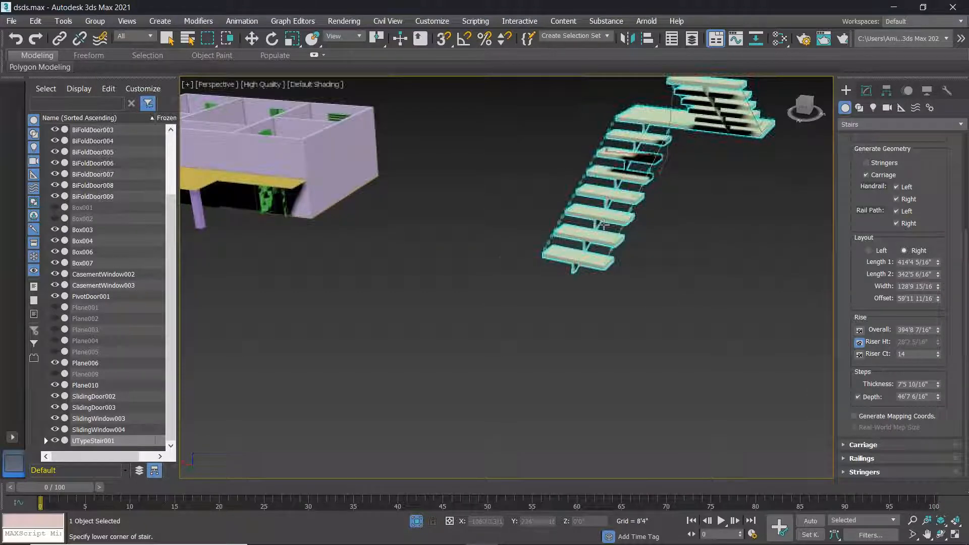
scroll(793, 353, "up", 3)
scroll(791, 355, "up", 3)
Return step depth to automatic and set carriage depth 1'0 7/16" and width 2'4 1/16".
left_click(858, 398)
left_click(890, 446)
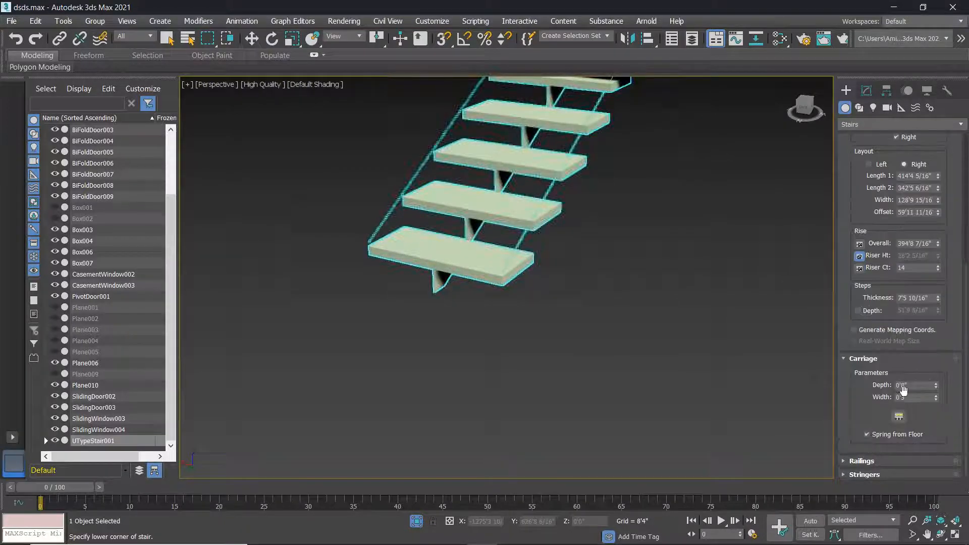
left_click_drag(937, 386, 939, 356)
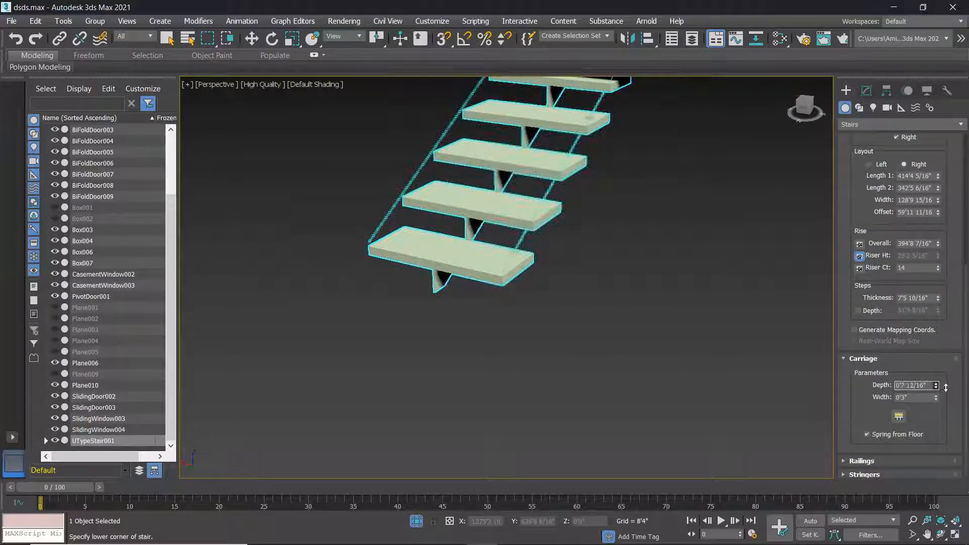
left_click_drag(937, 398, 938, 352)
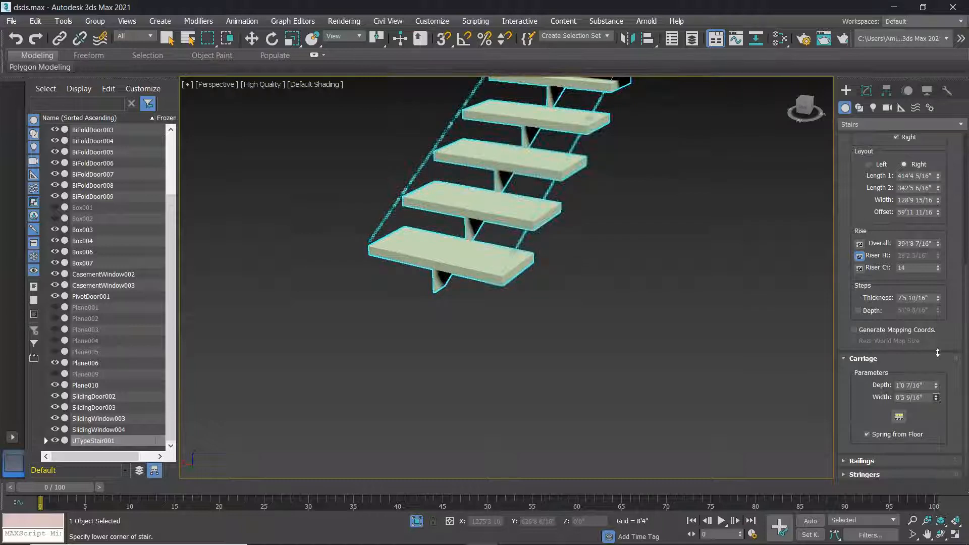
left_click_drag(947, 292, 947, 544)
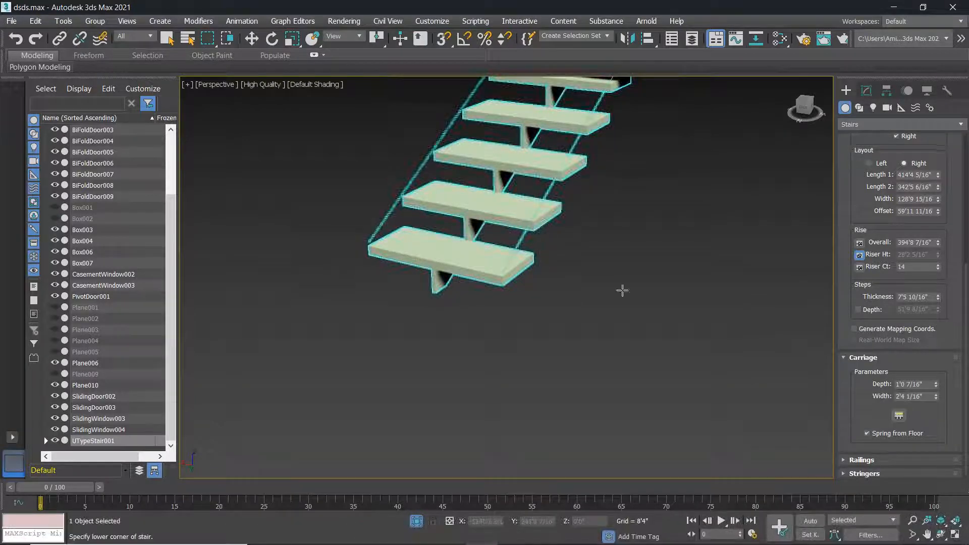
Check the Carriage Spacing distribution options and cancel, keeping a single carriage.
left_click(900, 416)
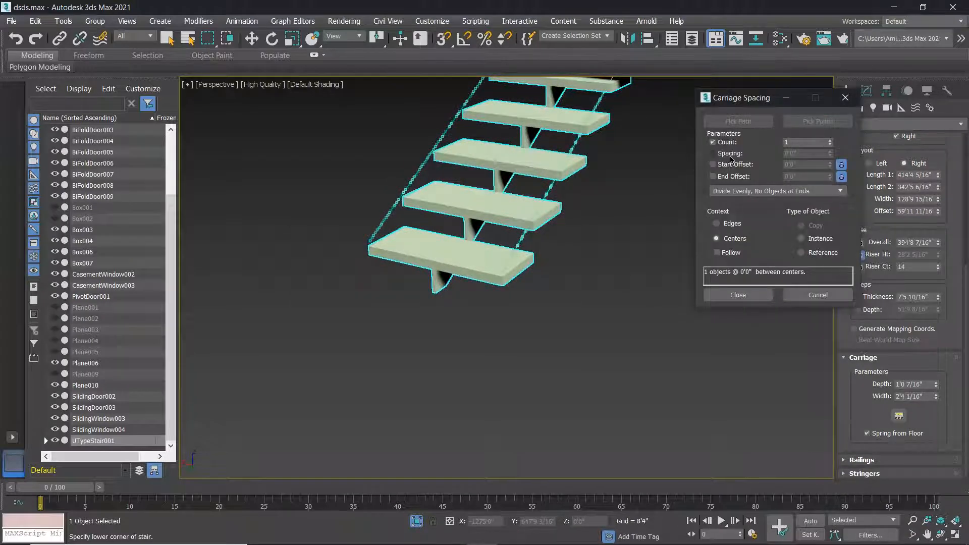
left_click(753, 191)
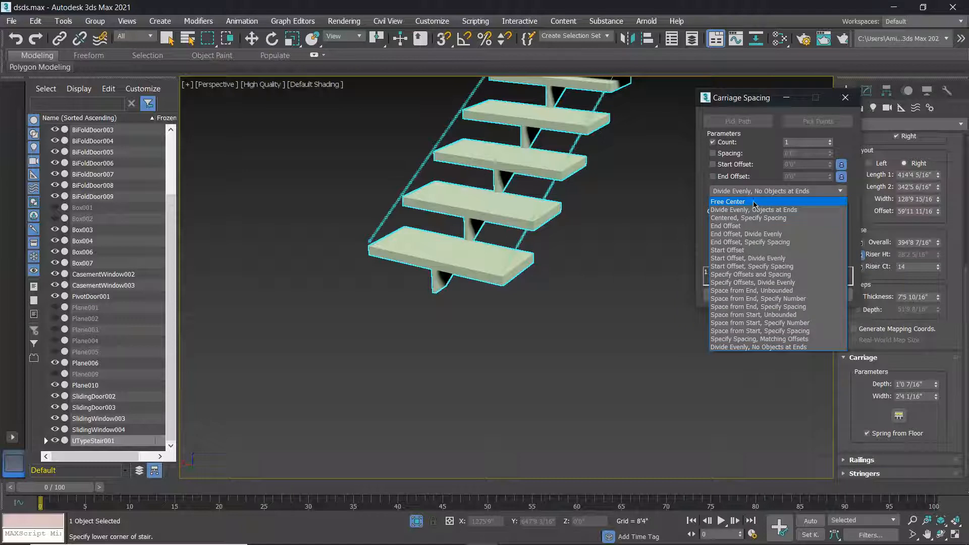
left_click(775, 106)
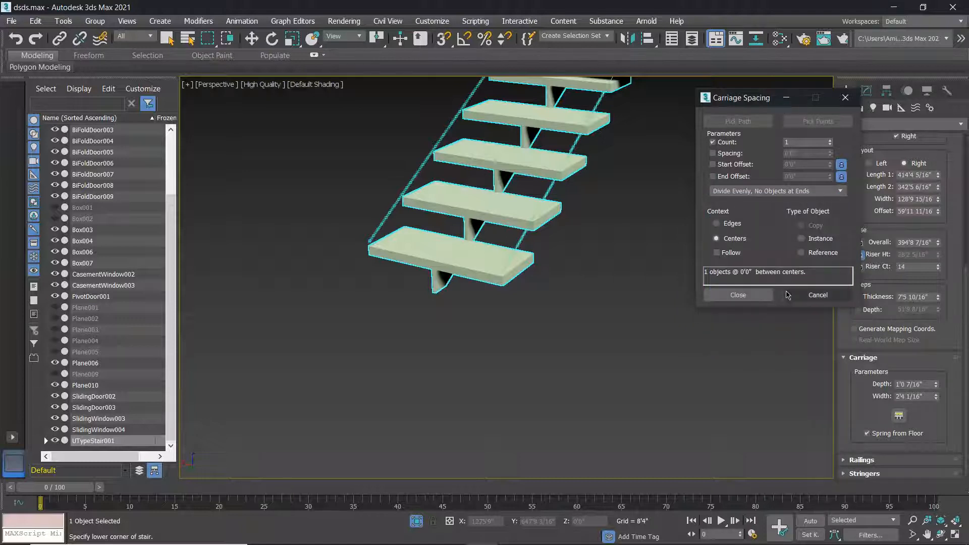
left_click(811, 298)
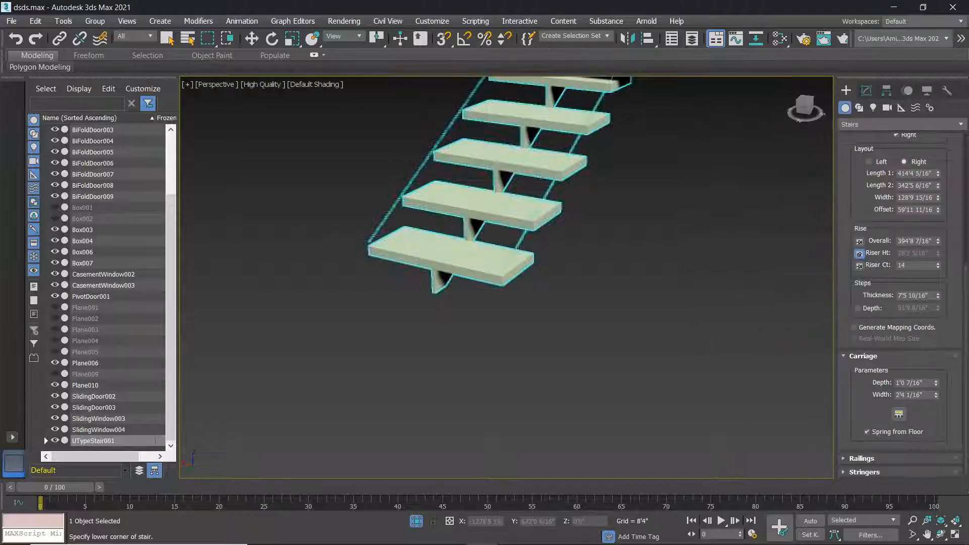
left_click(943, 473)
Raise the railing height and thicken the railing bars.
left_click(863, 380)
left_click_drag(937, 410, 936, 376)
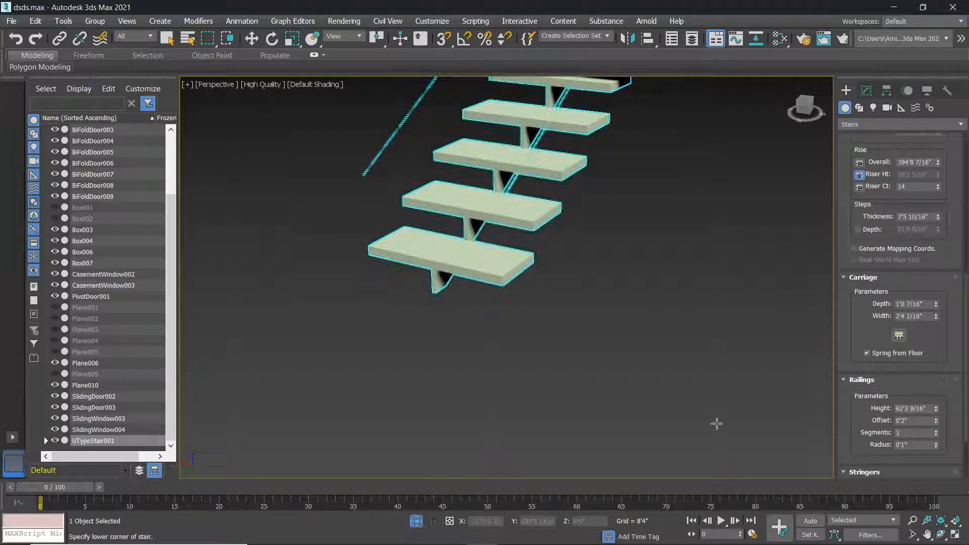
left_click_drag(936, 445, 199, 242)
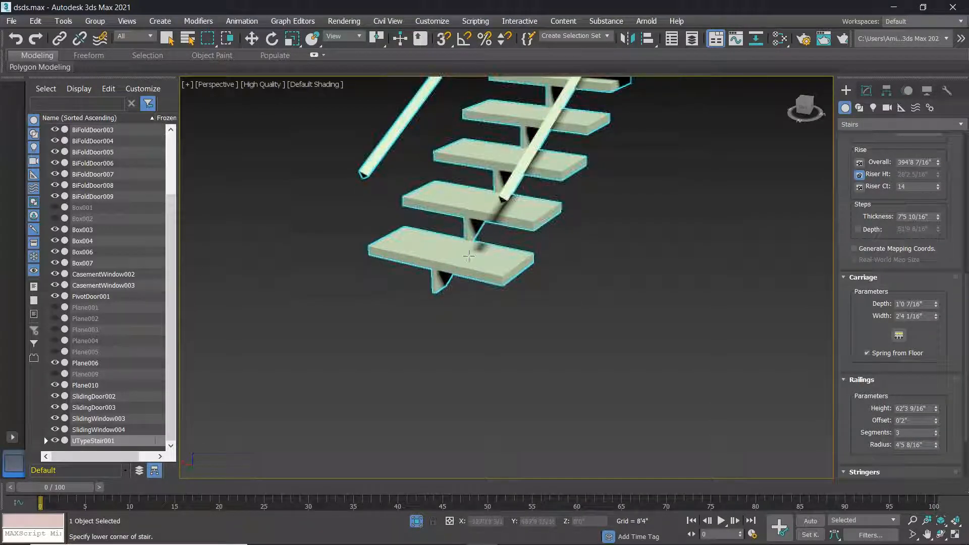
Increase the railing segments from 4 up to 32 for smooth round handrails.
left_click(937, 433)
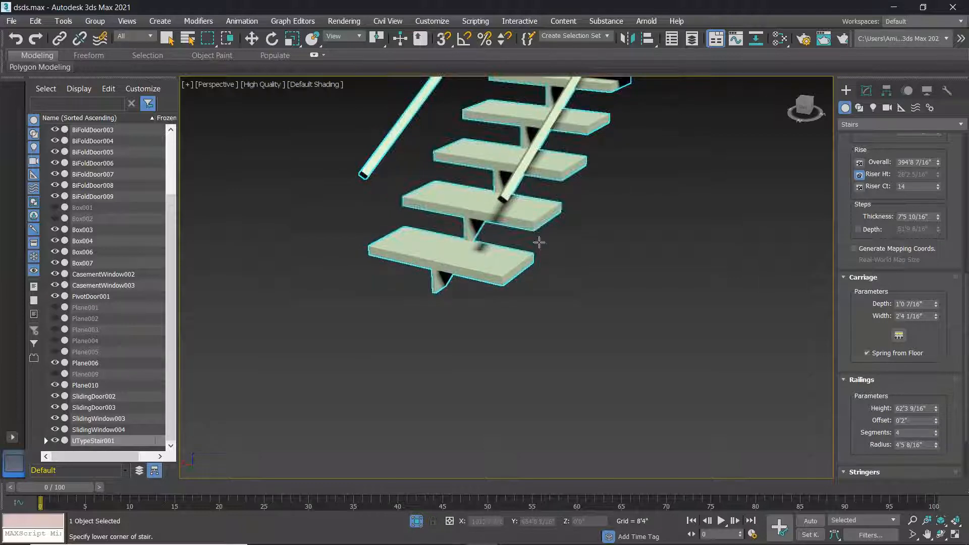
scroll(505, 221, "up", 4)
scroll(561, 154, "down", 6)
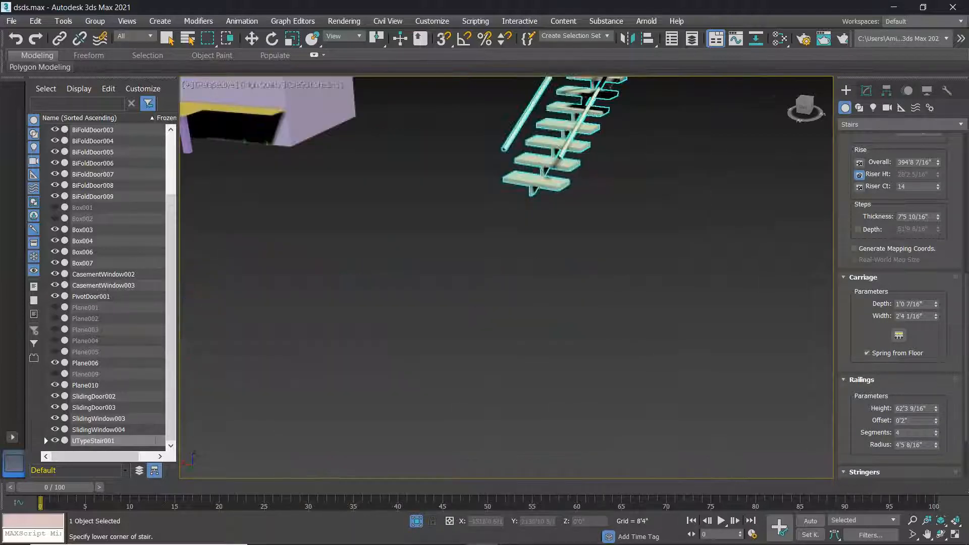
left_click(937, 432)
left_click(937, 432)
left_click(937, 432)
left_click(937, 432)
left_click(937, 432)
left_click(938, 432)
scroll(552, 150, "up", 6)
scroll(800, 253, "down", 3)
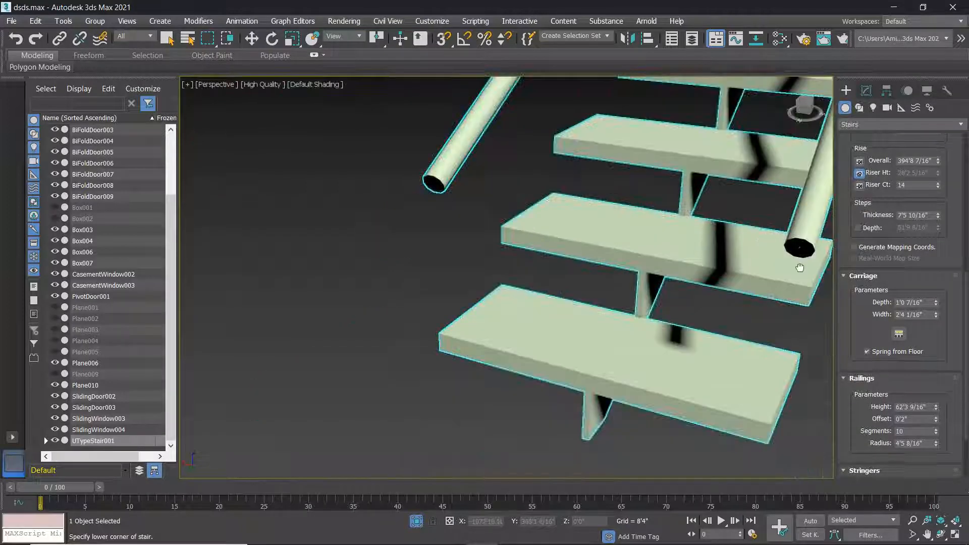
scroll(736, 283, "up", 6)
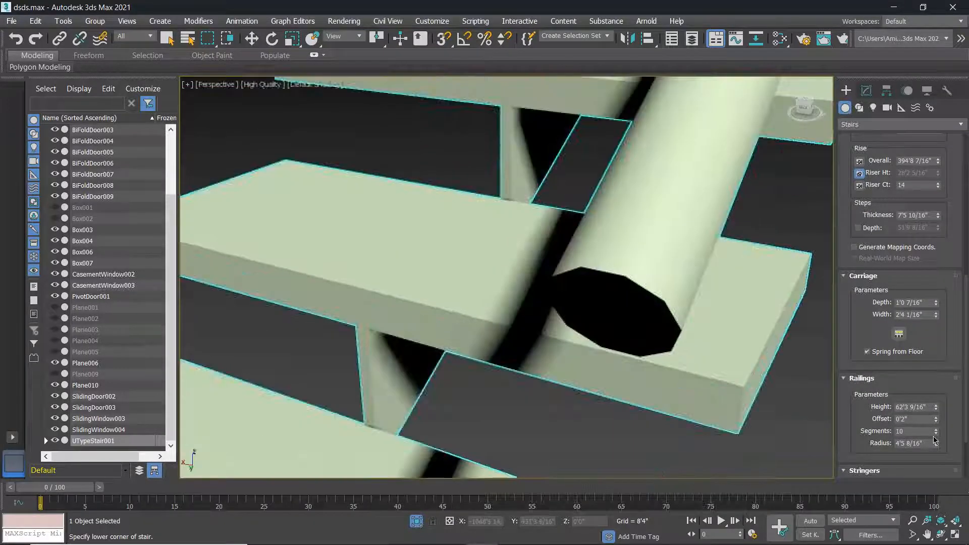
left_click_drag(937, 432, 932, 218)
scroll(750, 257, "down", 8)
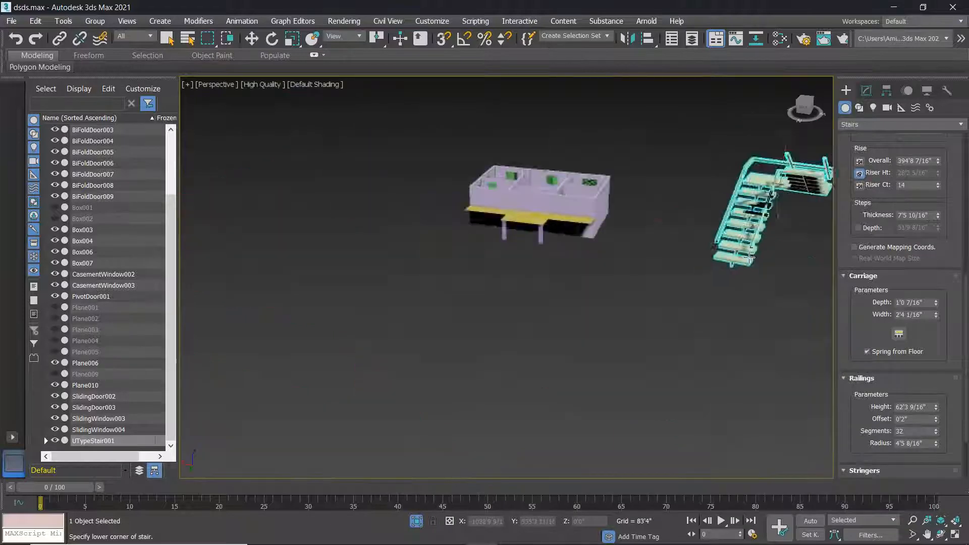
middle_click_drag(749, 258, 669, 299)
scroll(870, 446, "down", 3)
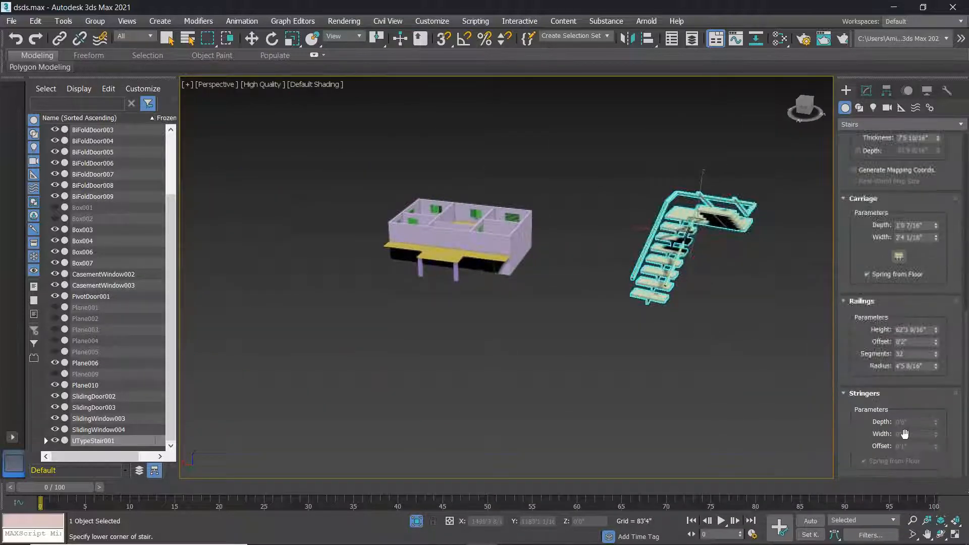
scroll(565, 225, "down", 3)
left_click_drag(596, 246, 783, 435)
Cancel the unfinished stair and delete the U-type stair.
right_click(721, 376)
right_click(723, 378)
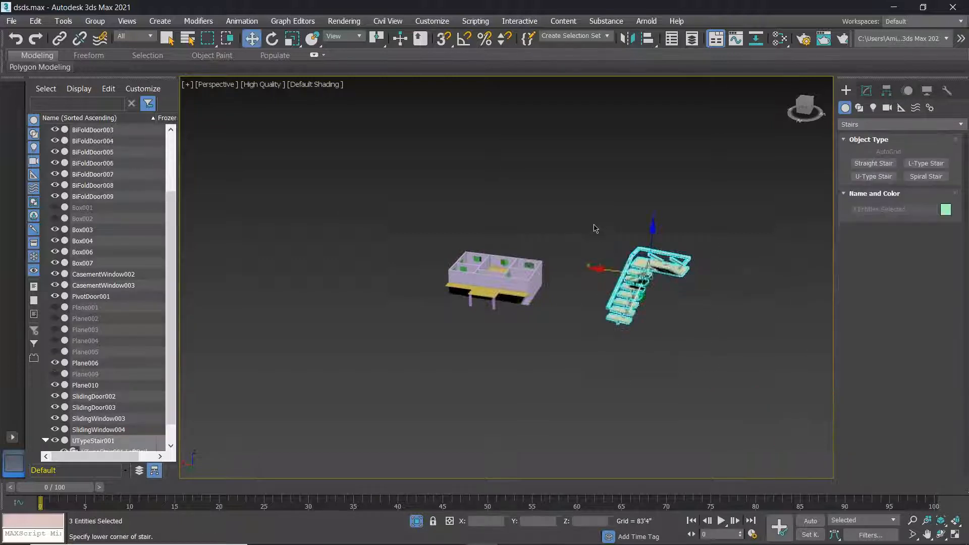
key("Delete")
middle_click_drag(663, 233, 617, 244)
Create a spiral stair rising 370'10 8/16" with stringers and an inside handrail.
left_click(921, 179)
scroll(604, 335, "up", 5)
mouse_move(590, 275)
left_mouse_down()
mouse_move(520, 292)
mouse_move(603, 283)
mouse_move(595, 285)
left_mouse_up()
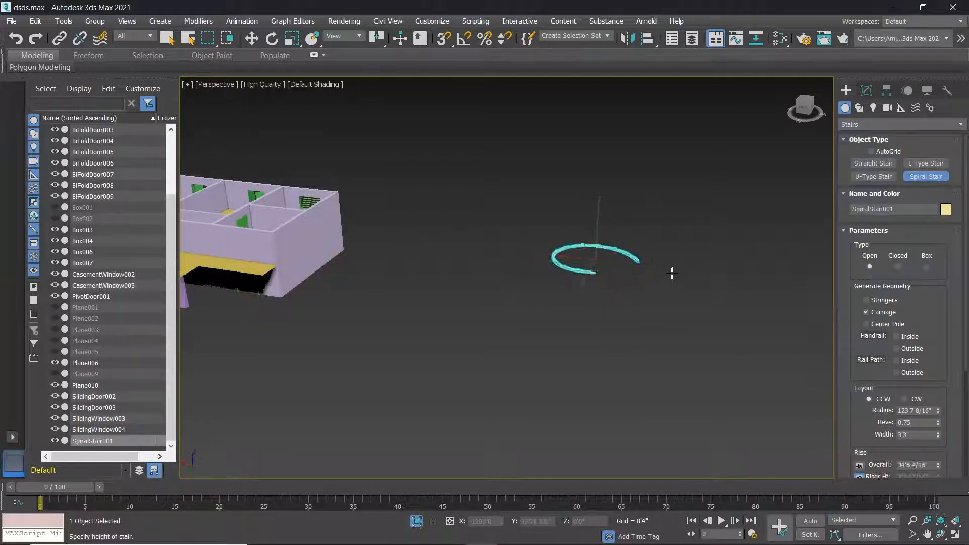
left_click(650, 143)
left_click(866, 325)
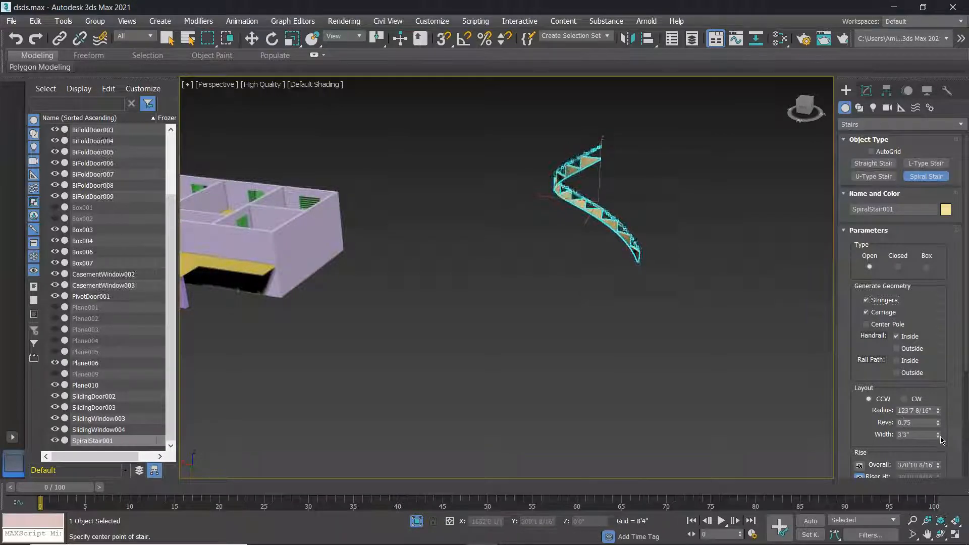
Set the spiral stair's width and radius to 123'7 8/16" and revolutions to 0.92.
left_click_drag(932, 177, 908, 298)
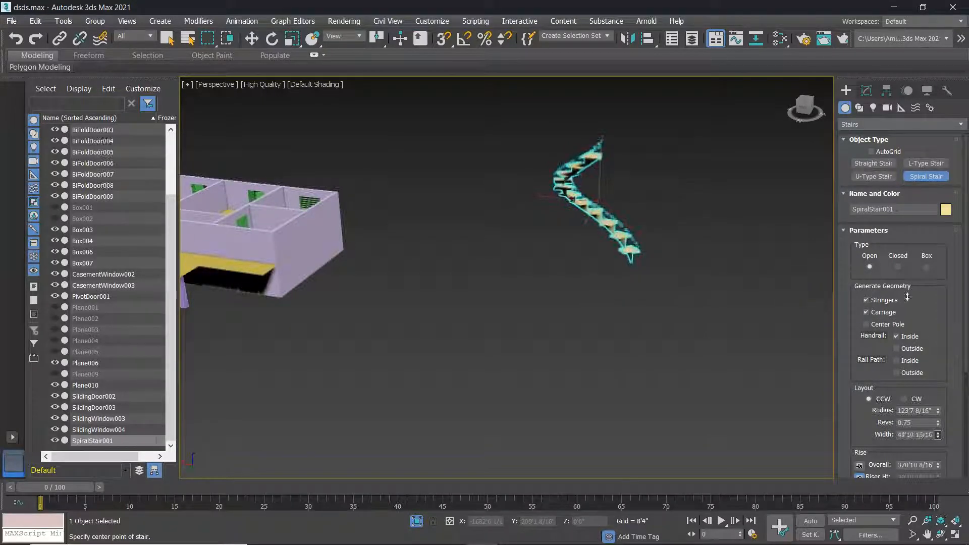
middle_click_drag(616, 372, 872, 456, "alt")
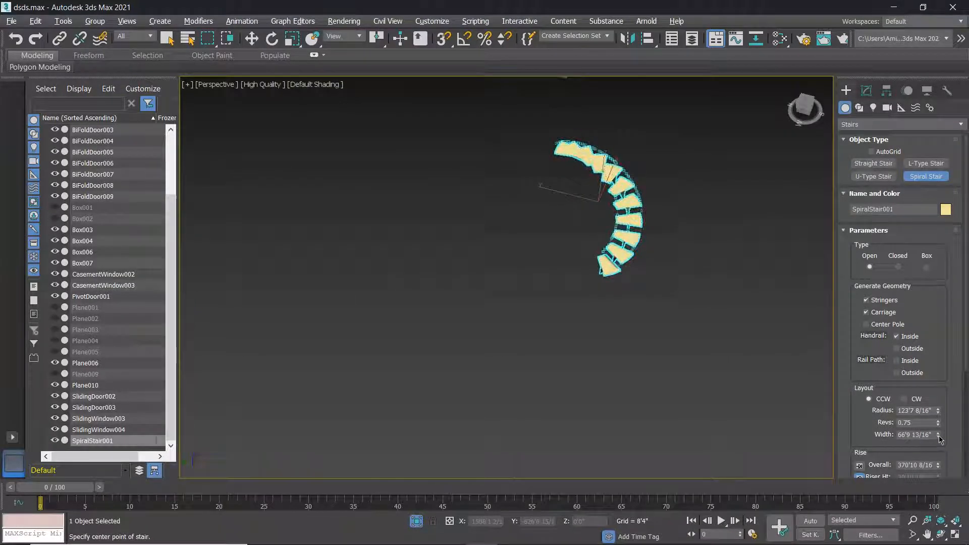
middle_click_drag(633, 257, 602, 253, "alt")
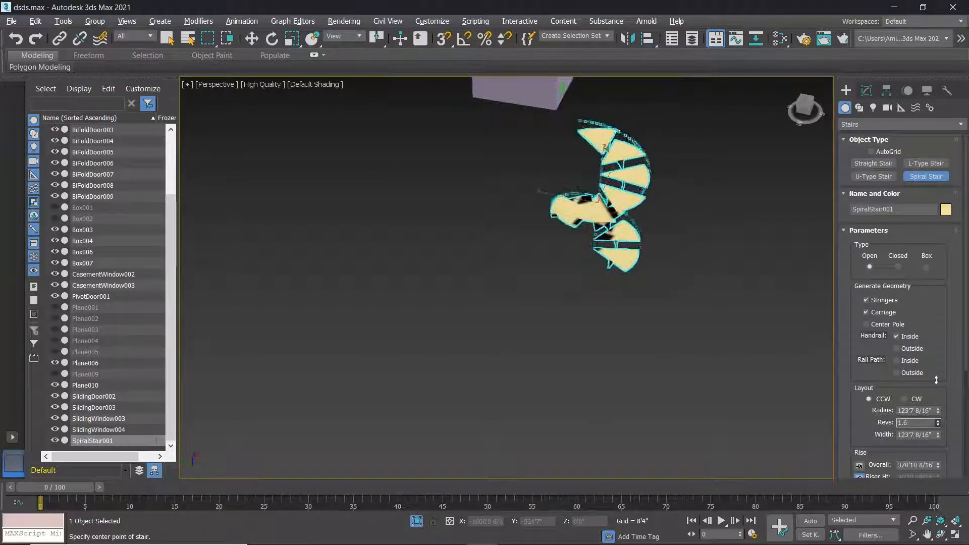
left_click_drag(950, 395, 942, 397)
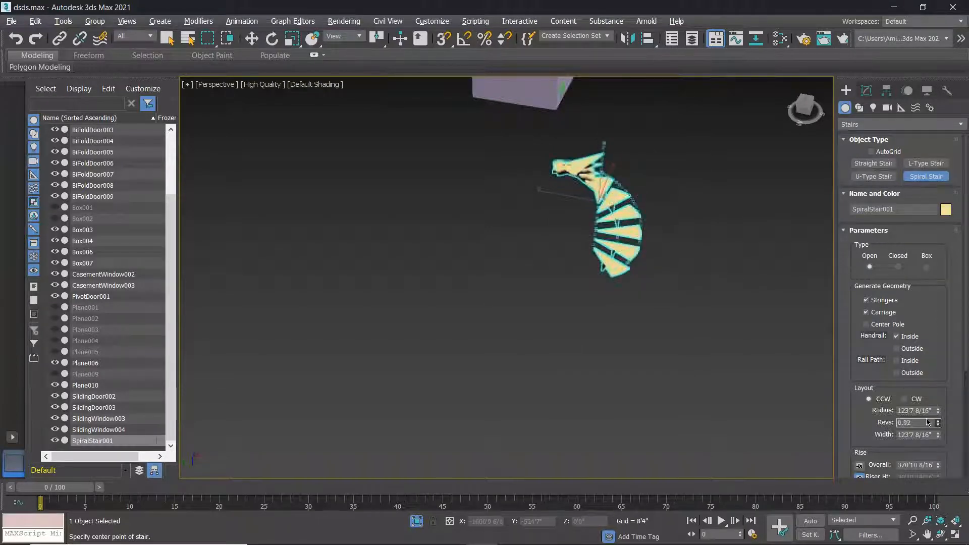
left_click_drag(938, 402, 946, 409)
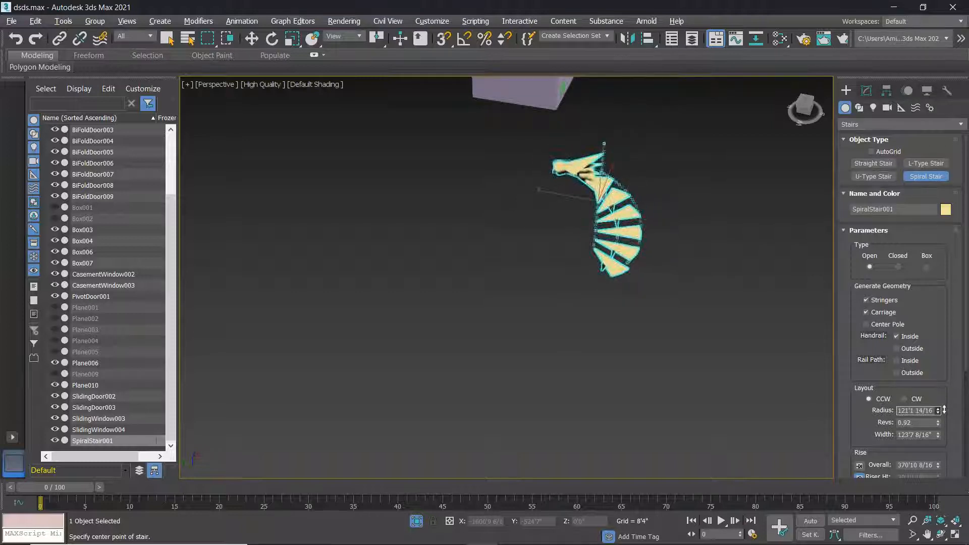
scroll(605, 213, "up", 2)
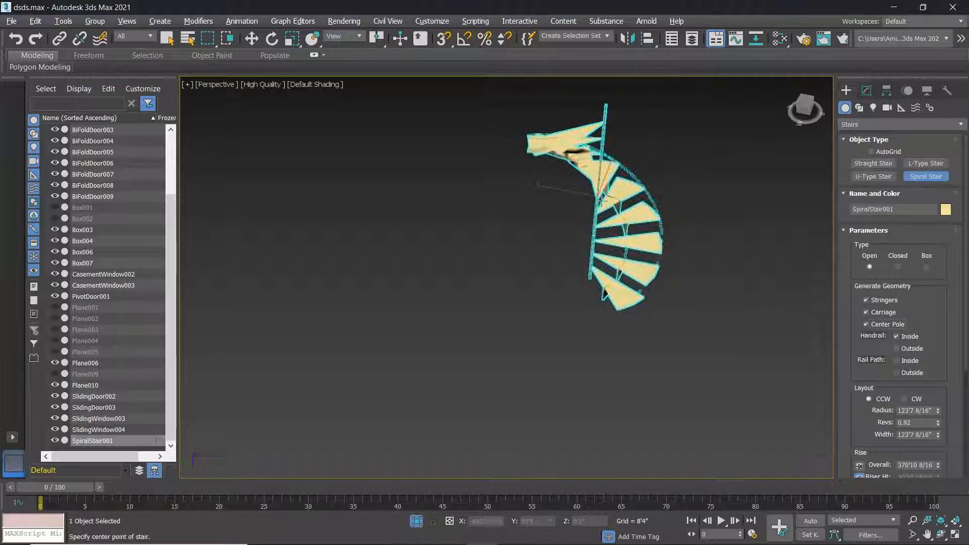
scroll(611, 204, "up", 3)
scroll(549, 212, "up", 2)
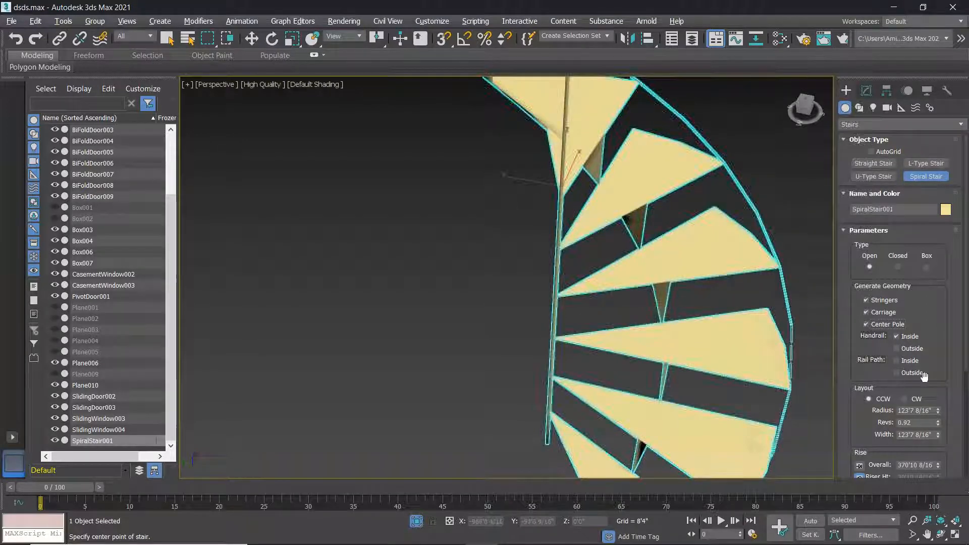
Add the outside handrail, both rail paths, and thicken the spiral stair treads.
left_click(897, 349)
left_click(898, 361)
left_click(897, 373)
left_click_drag(968, 354, 968, 449)
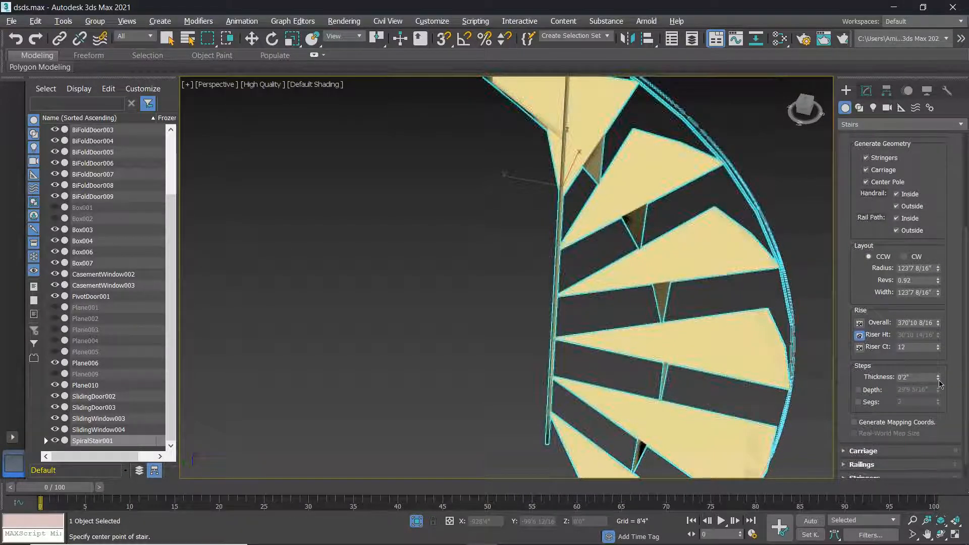
left_click_drag(939, 377, 114, 313)
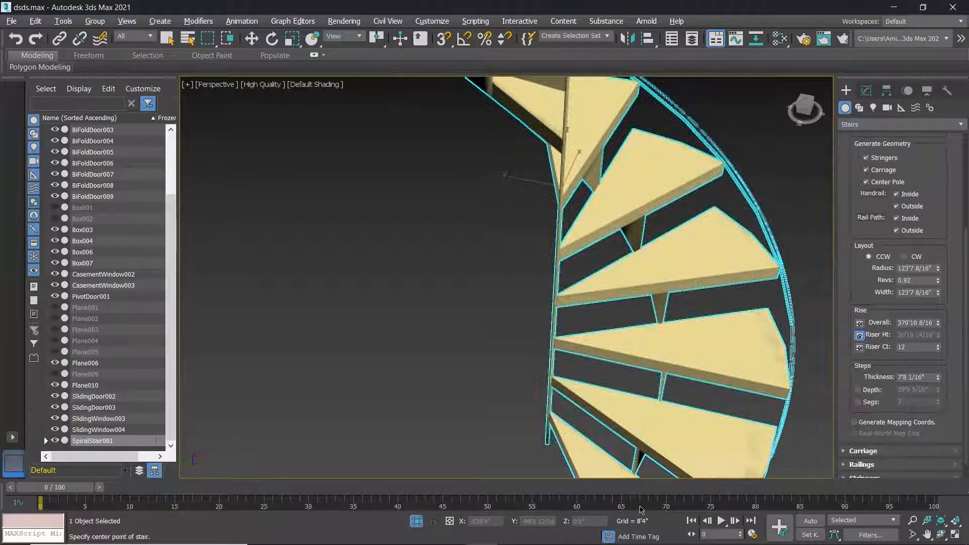
scroll(915, 435, "down", 1)
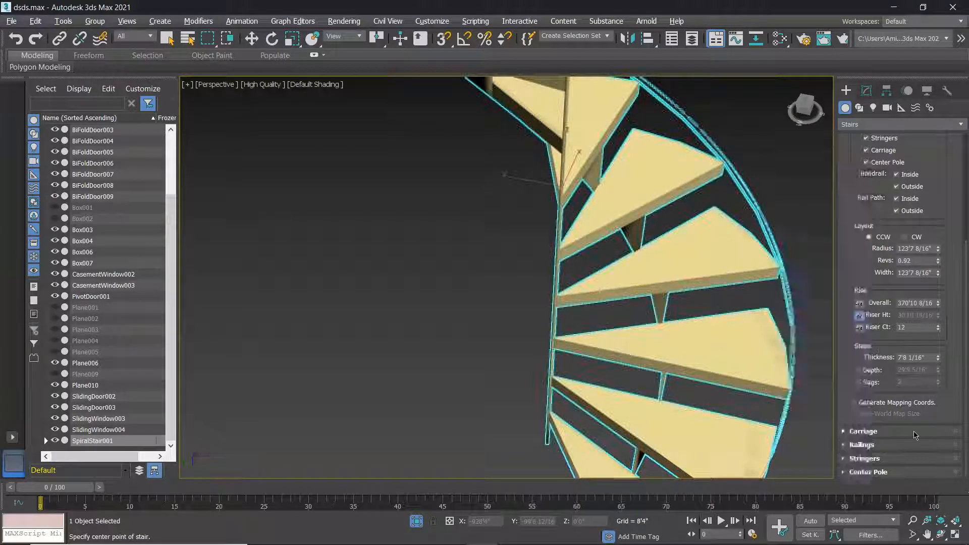
Deepen and widen the spiral stair's carriage.
left_click(916, 431)
left_click_drag(938, 386, 939, 348)
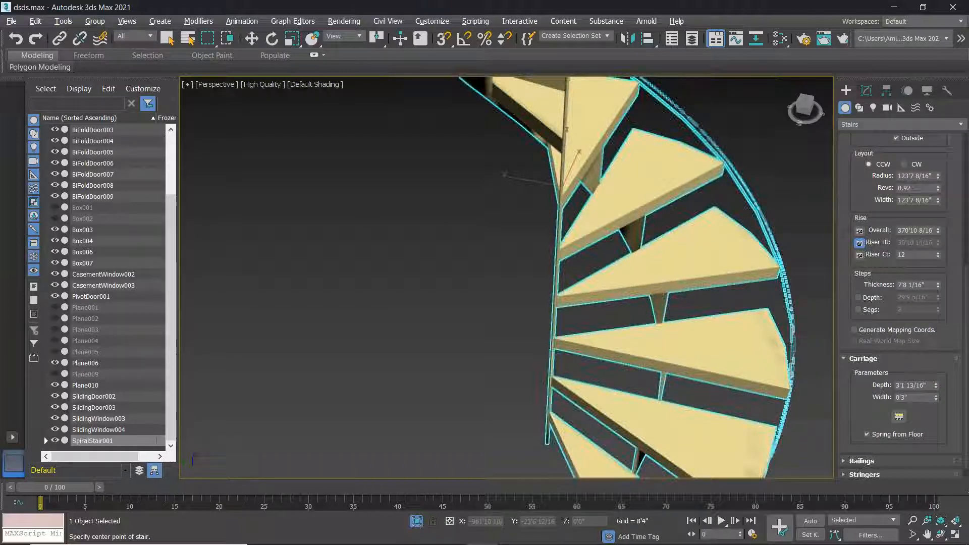
left_click_drag(937, 398, 937, 348)
scroll(537, 357, "down", 2)
middle_click_drag(605, 265, 645, 225)
Thicken the stringers, widen them to 2'6 3/16", and disable Spring from Floor.
left_click(864, 474)
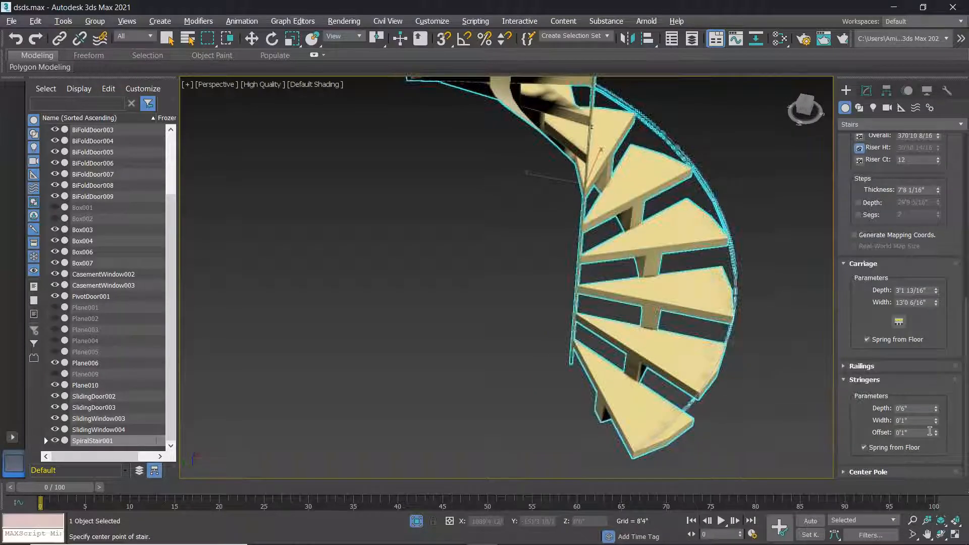
left_click_drag(937, 425, 937, 397)
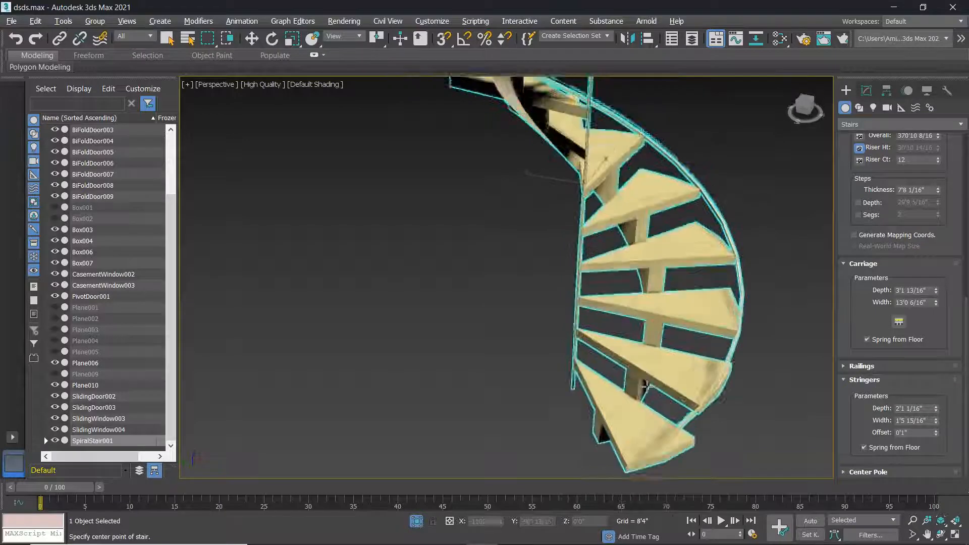
middle_click_drag(646, 387, 620, 364, "alt")
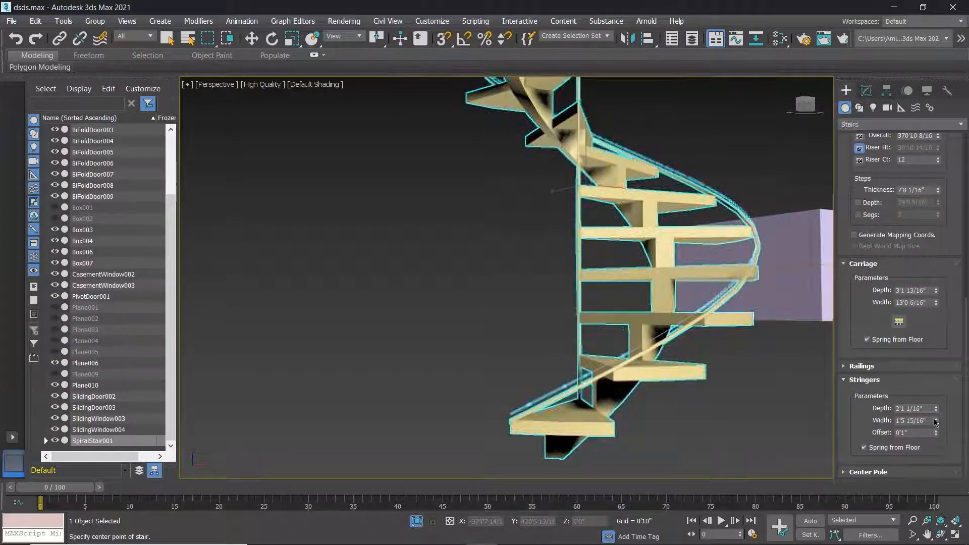
left_click_drag(938, 423, 193, 395)
middle_click_drag(374, 409, 465, 459, "alt")
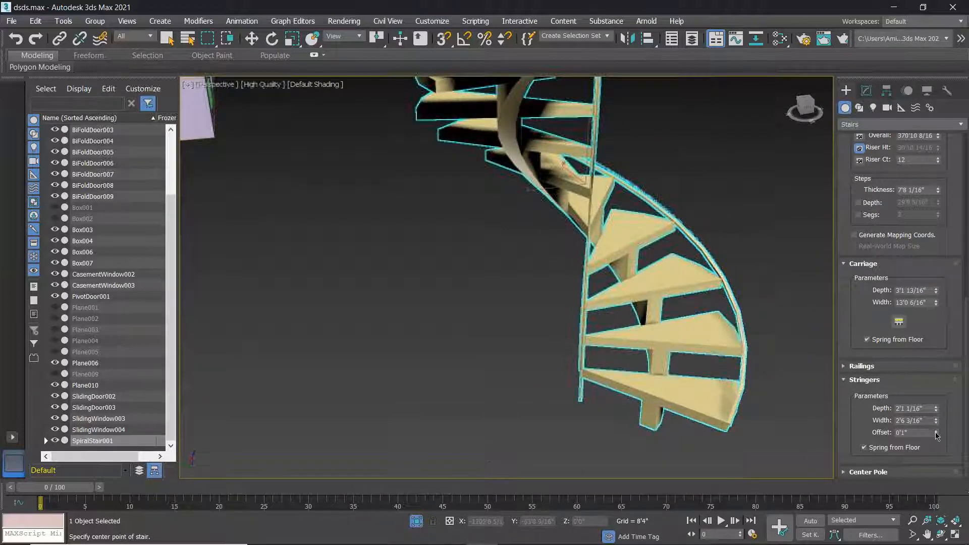
left_click(882, 451)
middle_click_drag(581, 328, 644, 374, "alt")
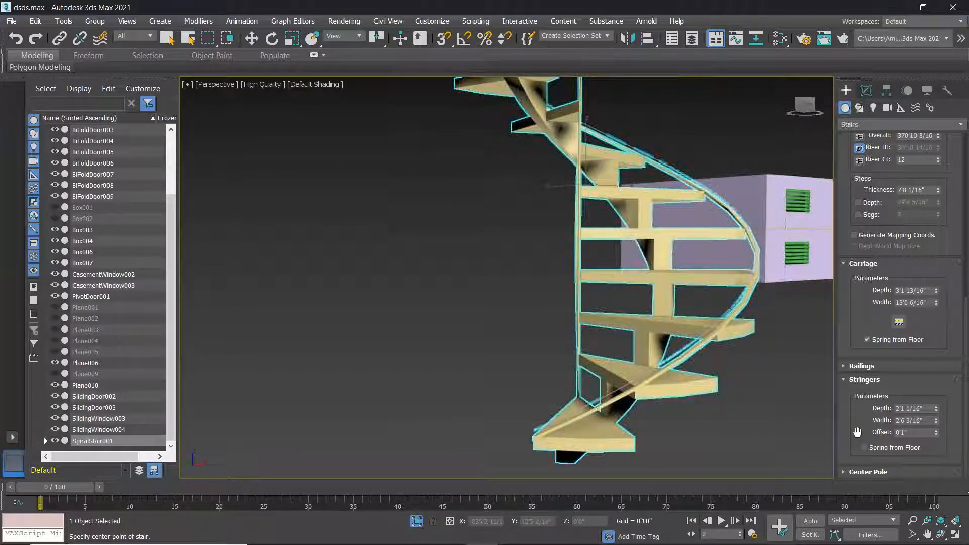
scroll(924, 465, "down", 3)
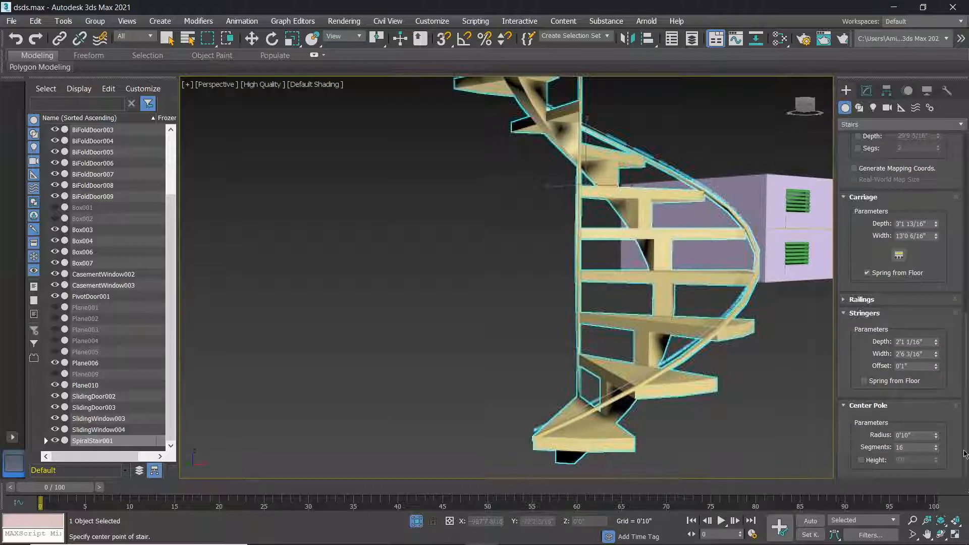
Enlarge the centre pole's radius.
middle_click_drag(637, 365, 656, 401, "alt")
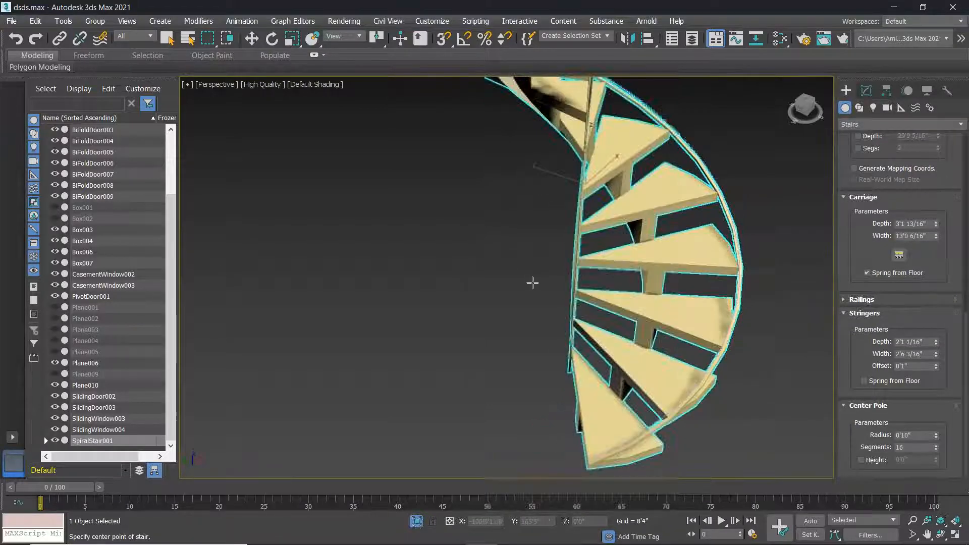
left_click_drag(936, 436, 914, 140)
scroll(535, 233, "down", 4)
middle_click_drag(509, 228, 539, 256, "alt")
left_click_drag(936, 438, 943, 433)
scroll(562, 155, "up", 4)
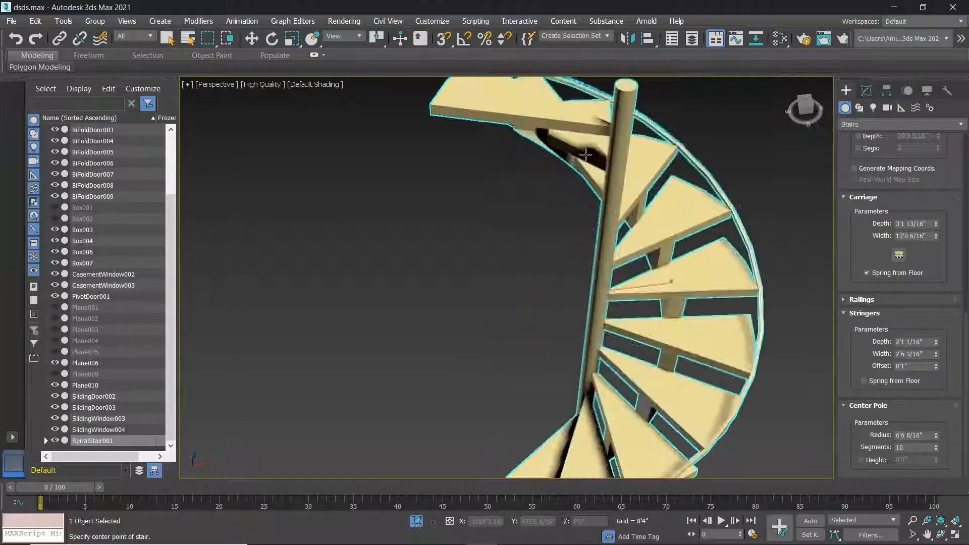
middle_click_drag(584, 155, 608, 186, "alt")
scroll(682, 223, "up", 3)
middle_click_drag(682, 224, 792, 363, "alt")
Reduce the centre pole's segment count.
left_click_drag(937, 449, 949, 482)
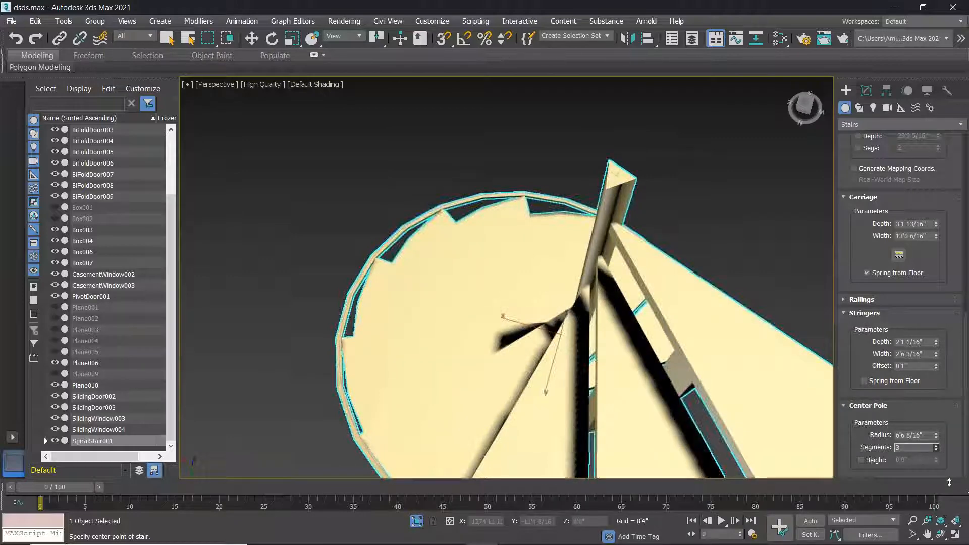
middle_click_drag(770, 391, 626, 354, "alt")
scroll(613, 368, "up", 4)
scroll(613, 368, "down", 4)
scroll(878, 467, "up", 2)
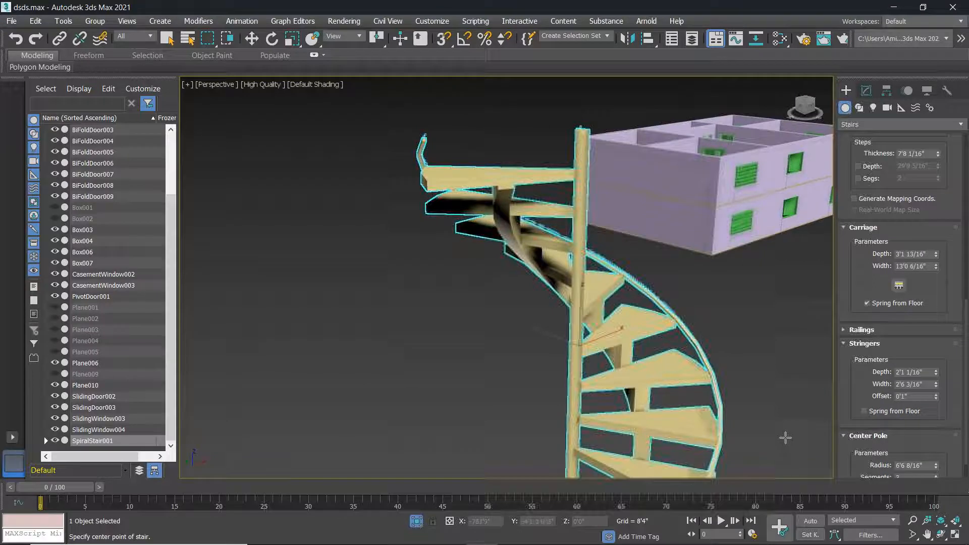
scroll(793, 423, "down", 3)
scroll(793, 423, "up", 1)
middle_click_drag(793, 423, 679, 318)
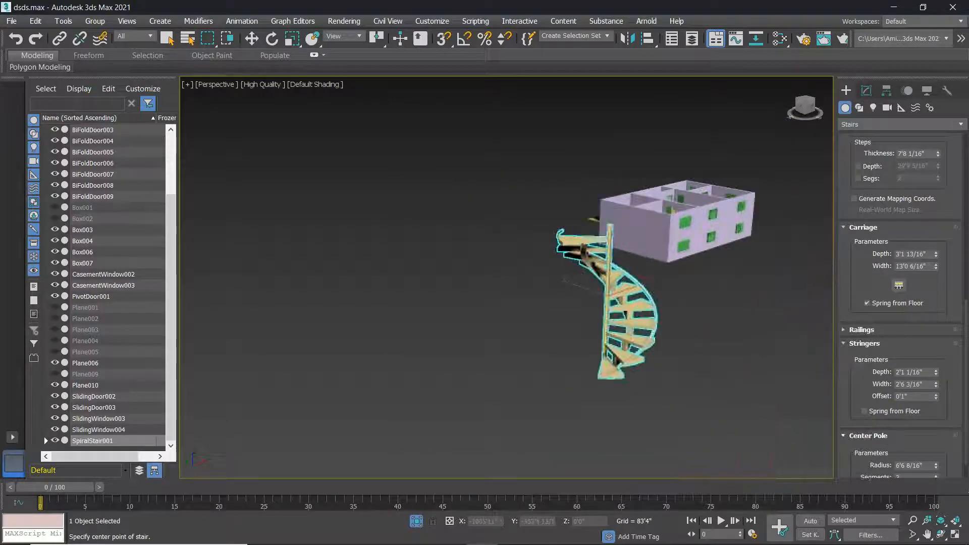
scroll(883, 414, "down", 2)
Give the centre pole its own height of 348'7 7/16", below the stair rise.
left_click(861, 460)
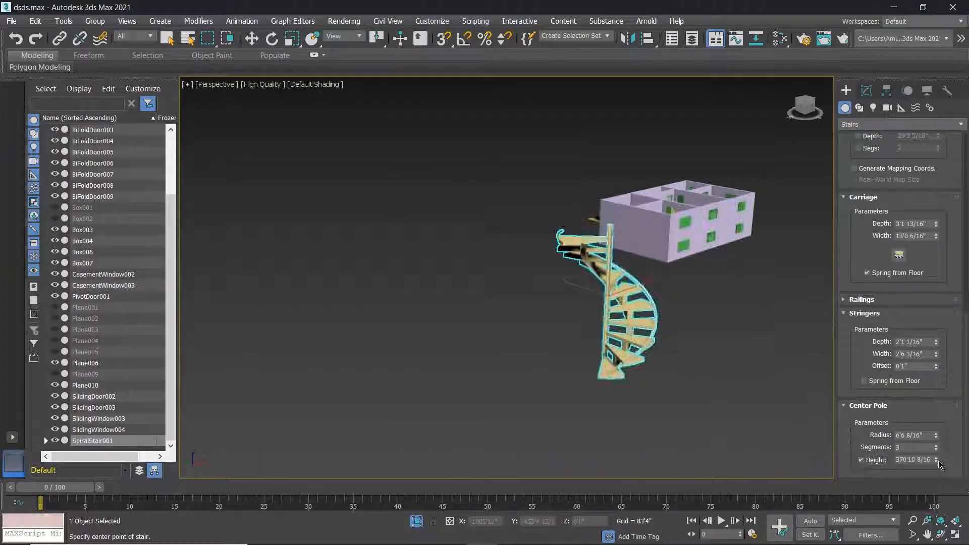
left_click_drag(939, 462, 939, 463)
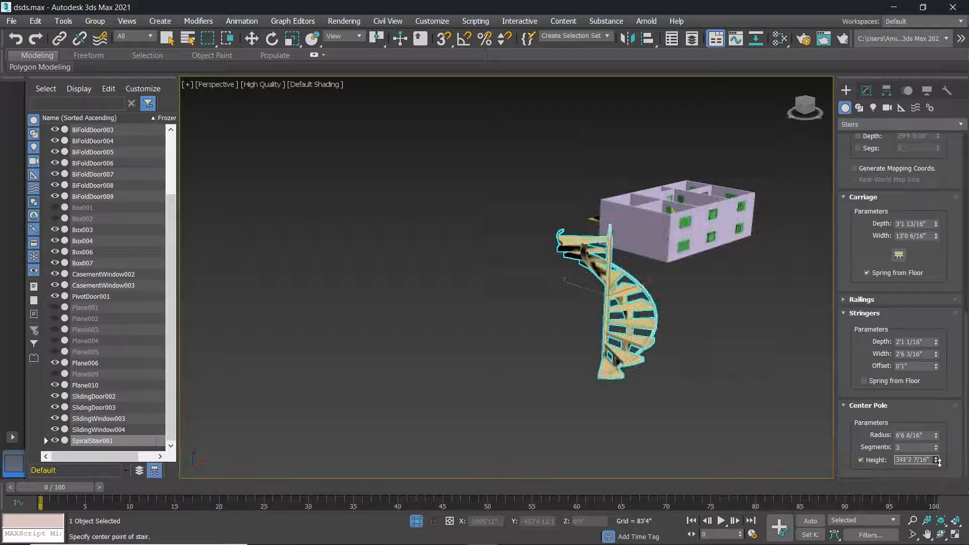
scroll(669, 292, "up", 5)
middle_click_drag(668, 292, 660, 311, "alt")
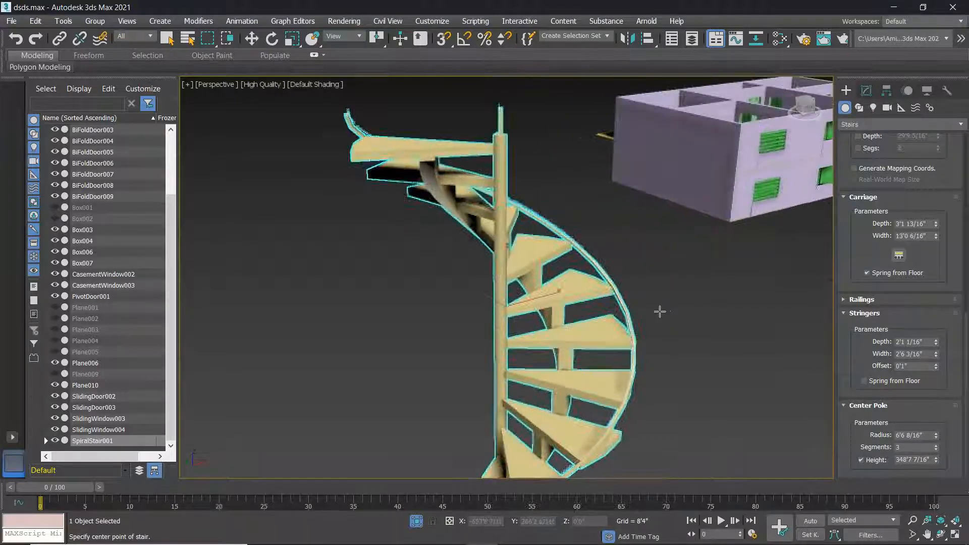
left_click(683, 313)
scroll(682, 313, "down", 6)
middle_click_drag(709, 382, 739, 425, "alt")
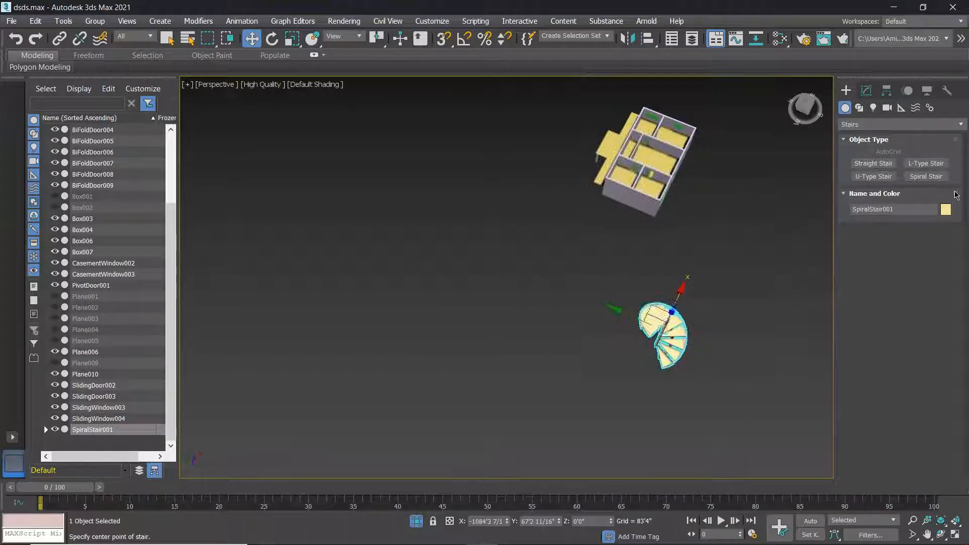
Set SpiralStair001's object colour to cyan.
middle_click_drag(643, 354, 665, 347, "alt")
left_click(946, 210)
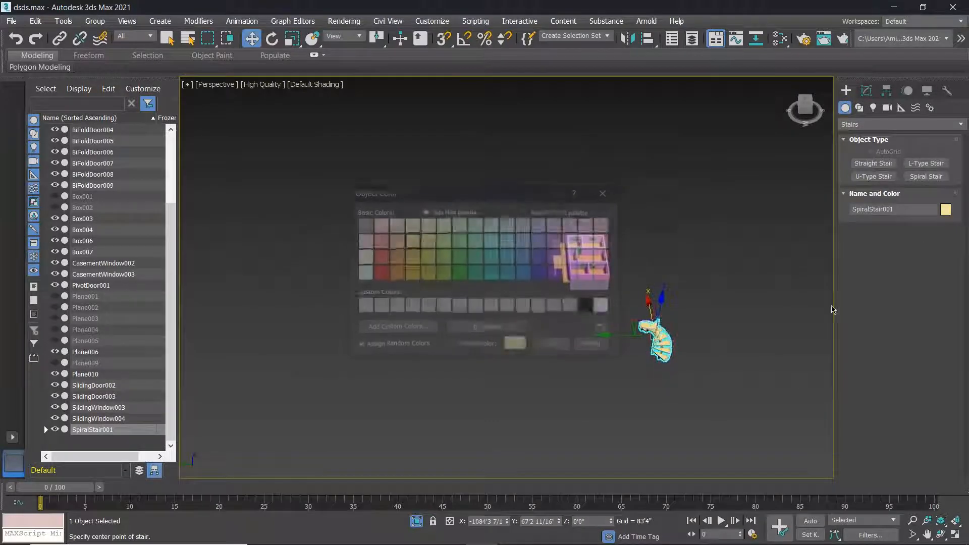
left_click(509, 258)
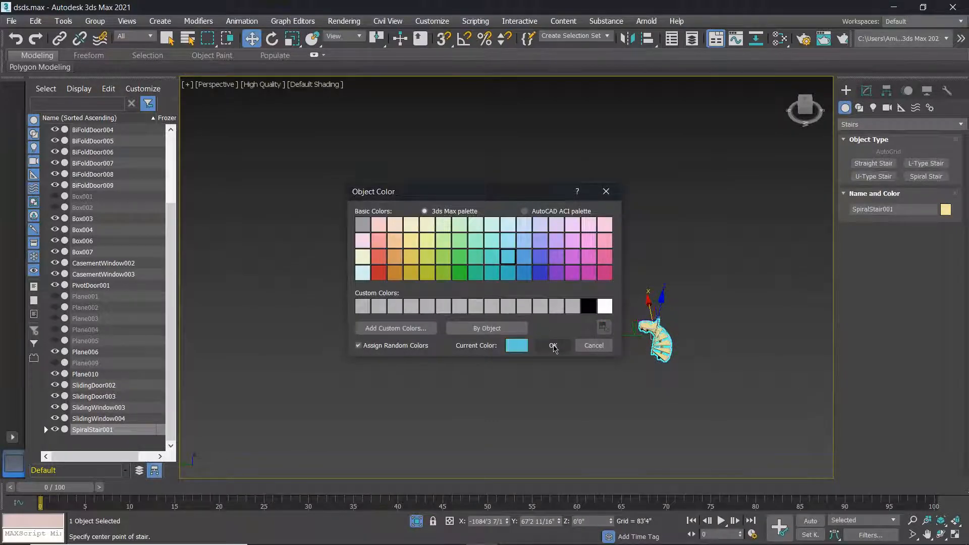
left_click(554, 345)
left_click(694, 356)
Look around the stair and house, then box-select the spiral stair.
scroll(674, 355, "up", 3)
scroll(654, 348, "up", 3)
middle_click_drag(653, 349, 587, 334, "alt")
scroll(483, 323, "up", 3)
scroll(481, 322, "up", 1)
scroll(481, 323, "down", 2)
middle_click_drag(481, 322, 532, 319, "alt")
scroll(532, 319, "down", 5)
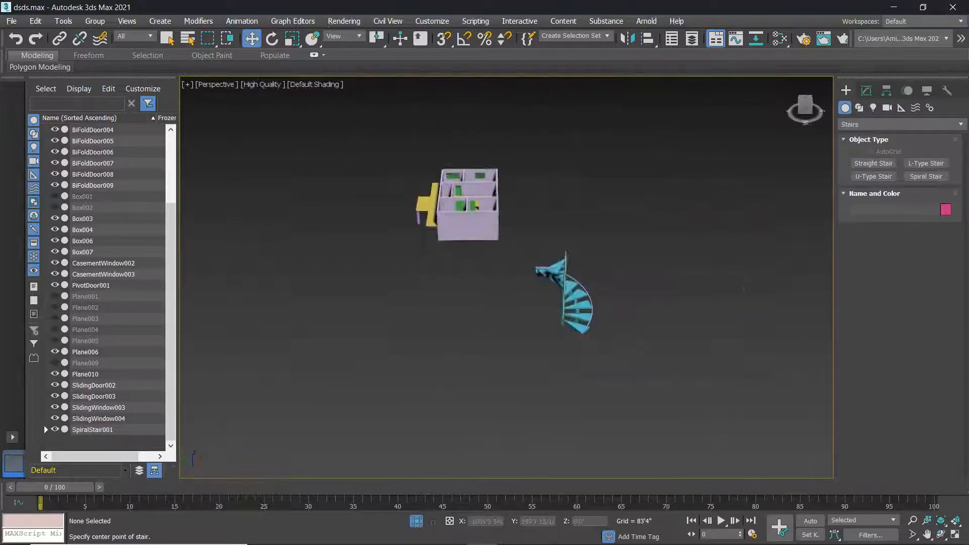
scroll(541, 323, "up", 2)
scroll(618, 286, "up", 4)
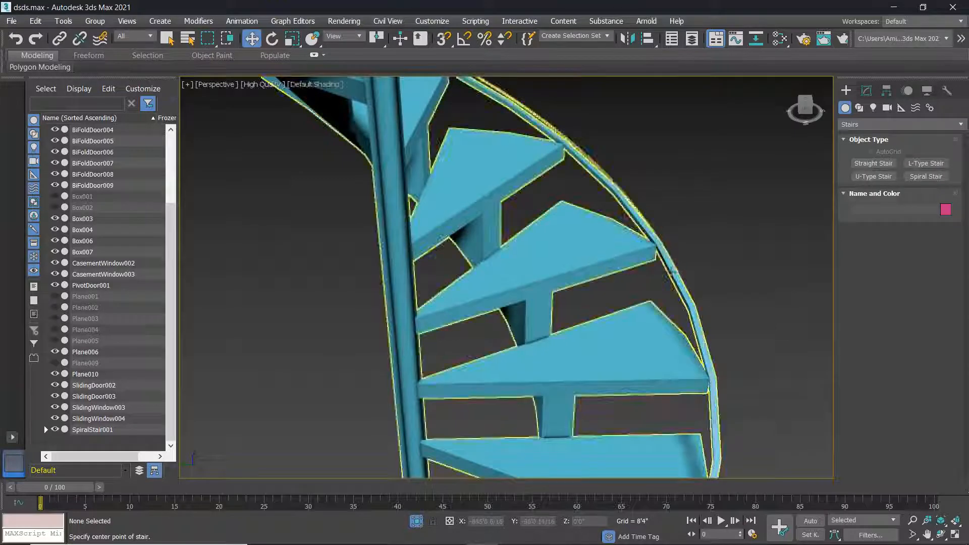
scroll(667, 268, "down", 1)
scroll(669, 269, "down", 5)
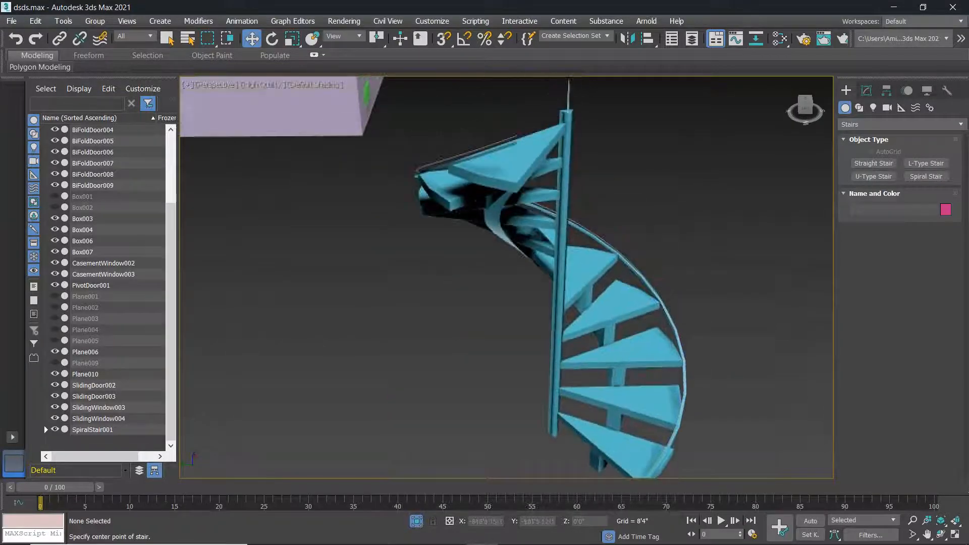
scroll(656, 297, "up", 1)
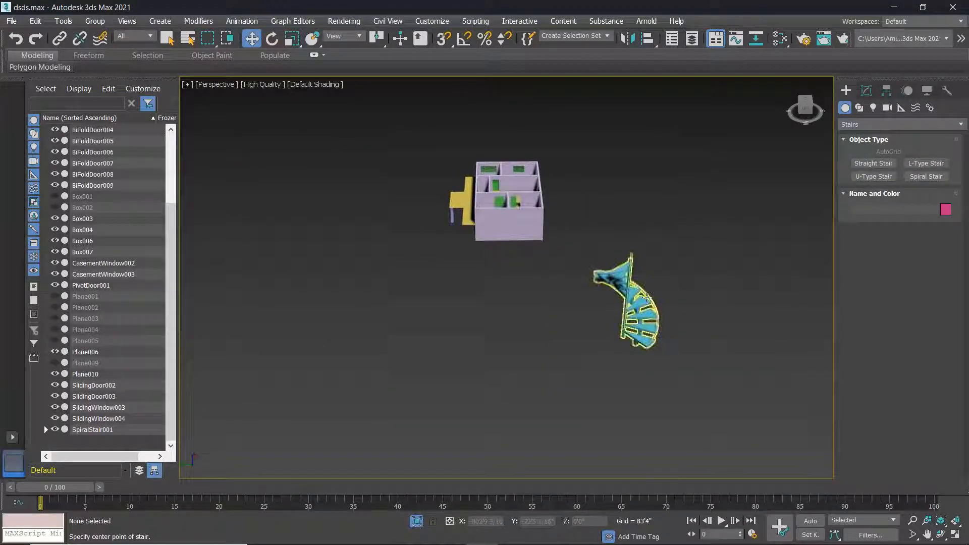
scroll(620, 286, "up", 3)
scroll(620, 285, "down", 2)
left_click_drag(530, 188, 751, 457)
scroll(751, 456, "down", 3)
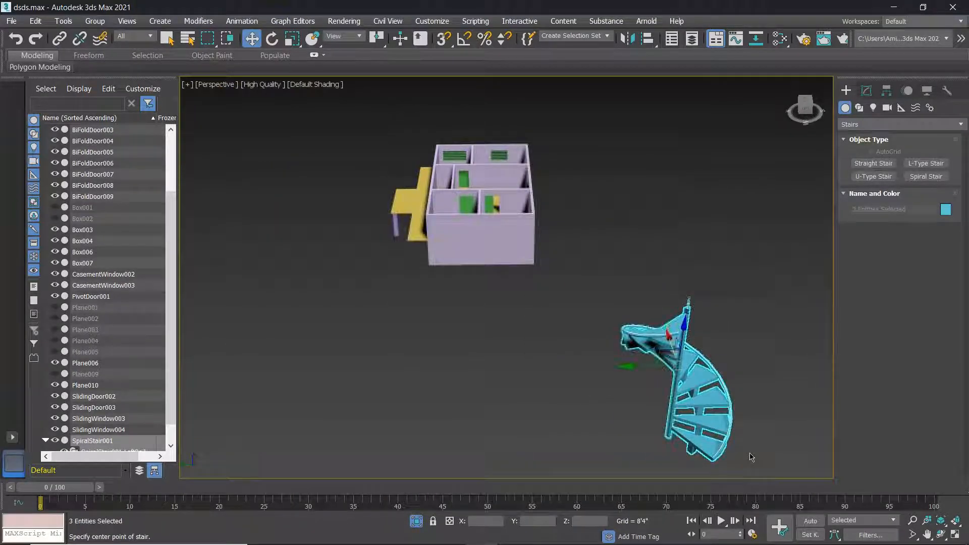
Delete the spiral stair from the scene.
key("Delete")
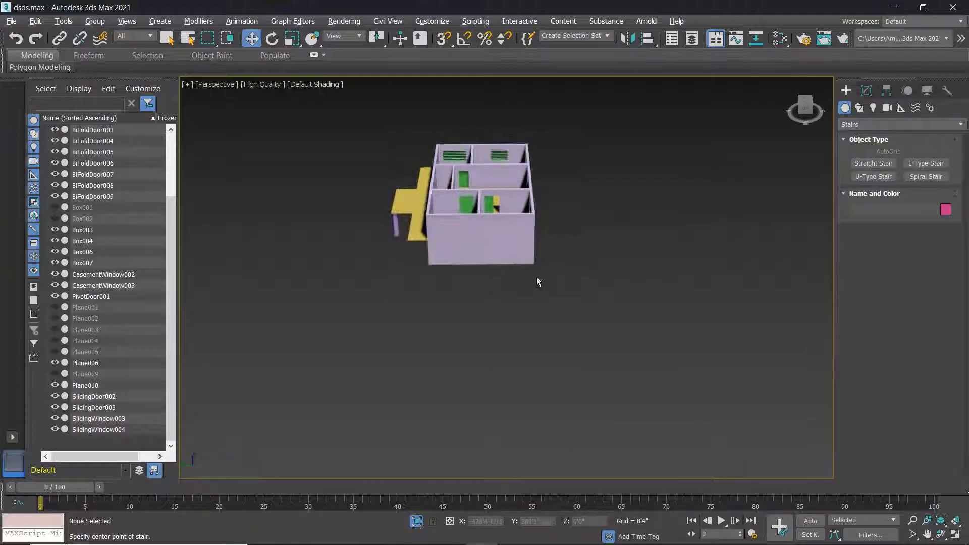
middle_click_drag(537, 281, 627, 281, "alt")
scroll(461, 277, "down", 3)
left_click(867, 127)
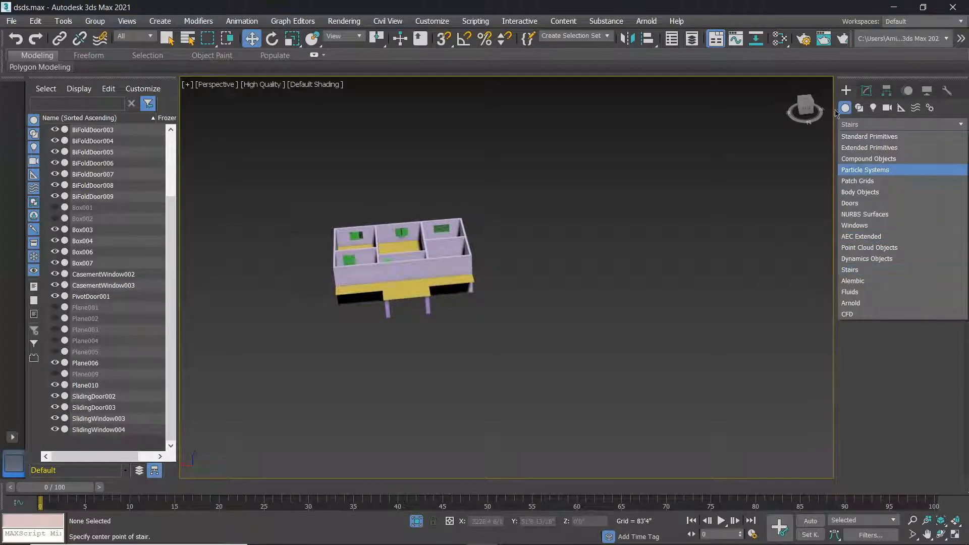
left_click(848, 92)
left_click(846, 108)
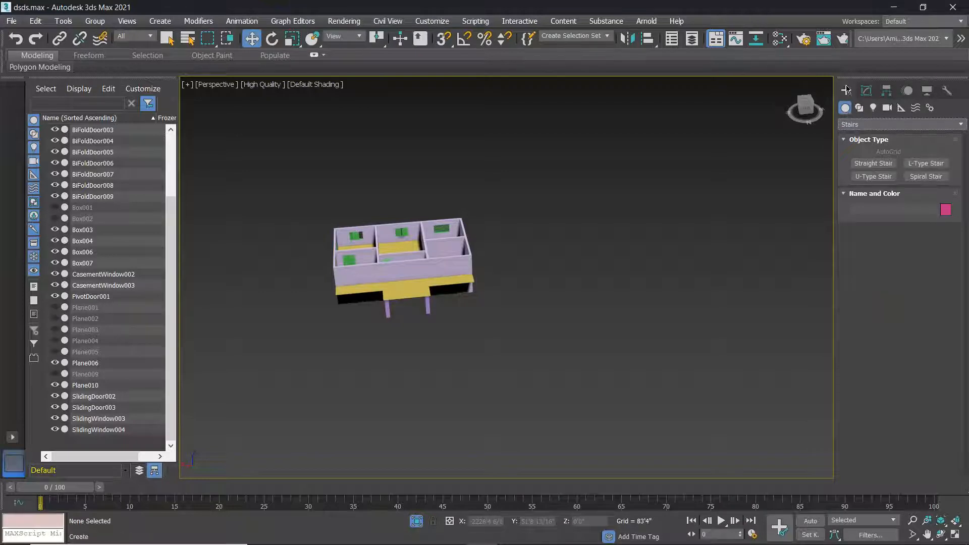
Switch the Create panel category to AEC Extended, then box-select all the house objects.
left_click(877, 126)
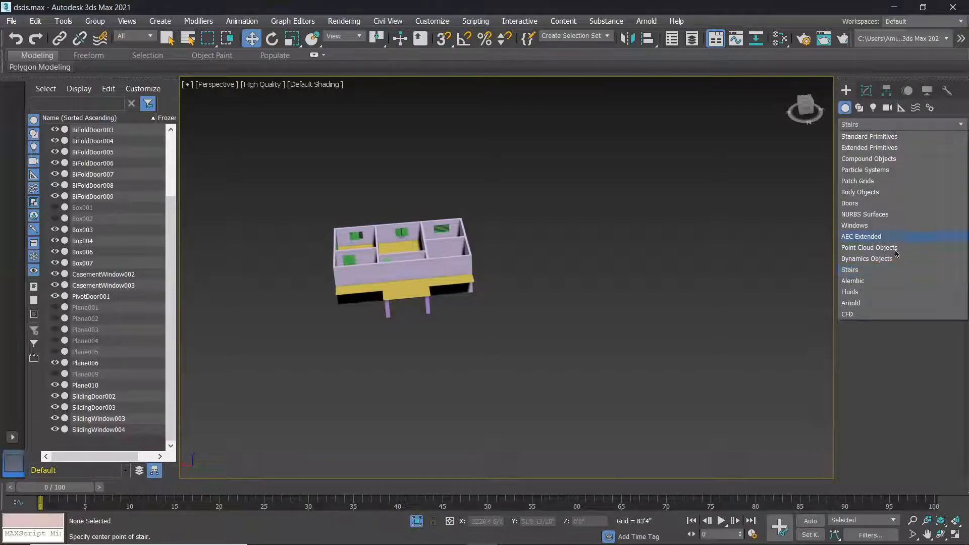
left_click(868, 237)
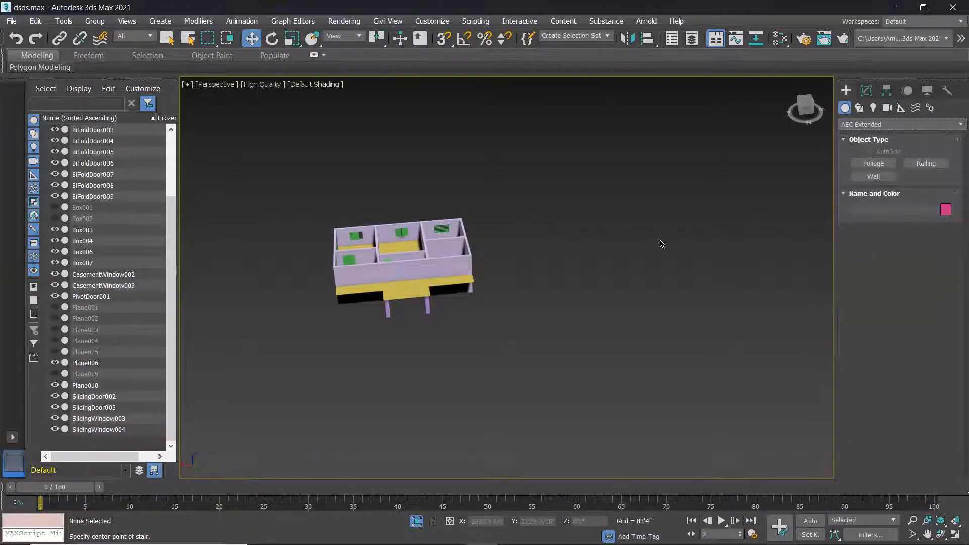
left_click(927, 163)
scroll(574, 268, "up", 5)
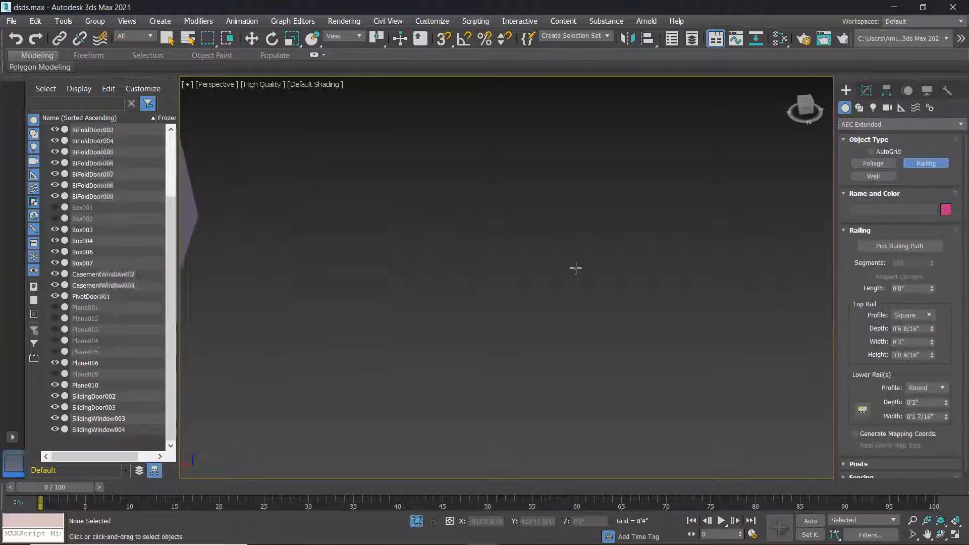
scroll(576, 269, "down", 7)
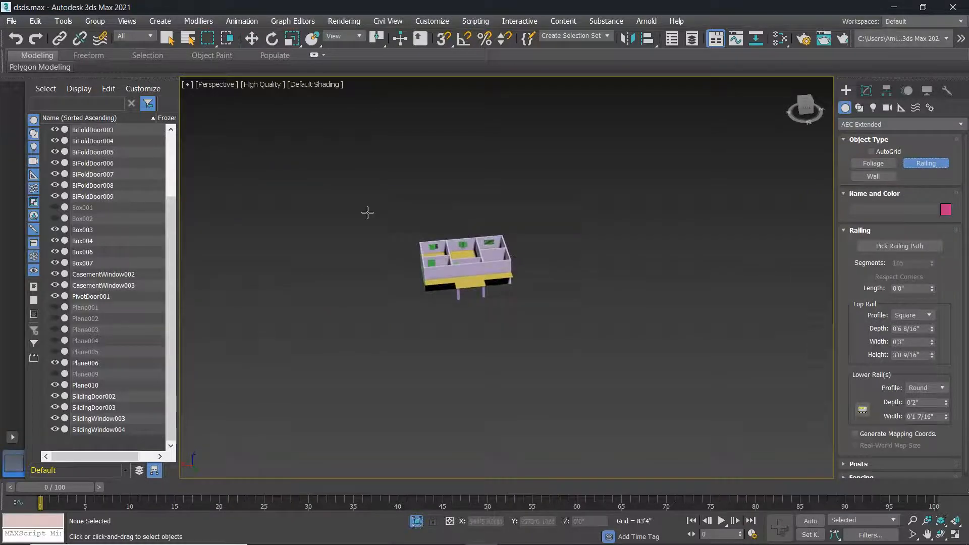
key("w")
left_click_drag(387, 226, 606, 343)
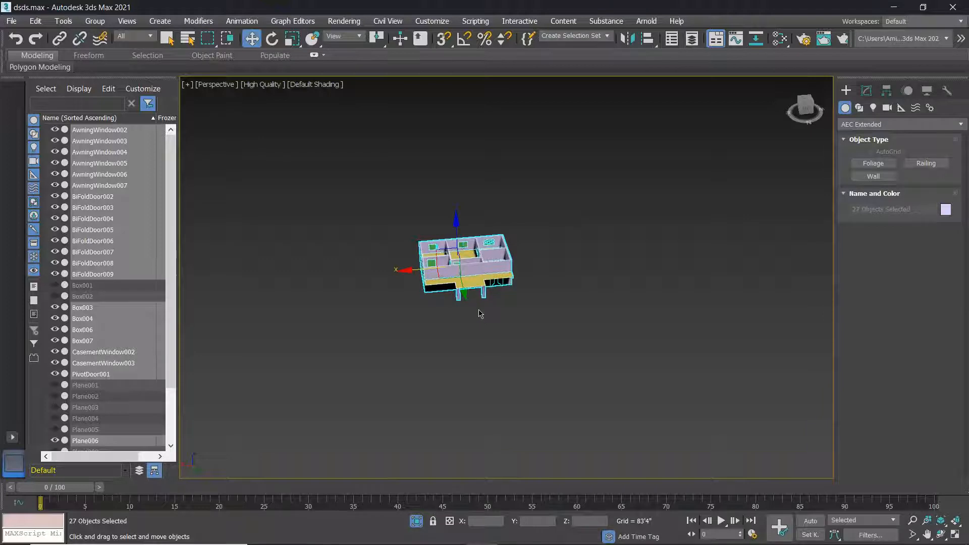
Save the scene over the existing dsds.max file.
key("ctrl+shift+s")
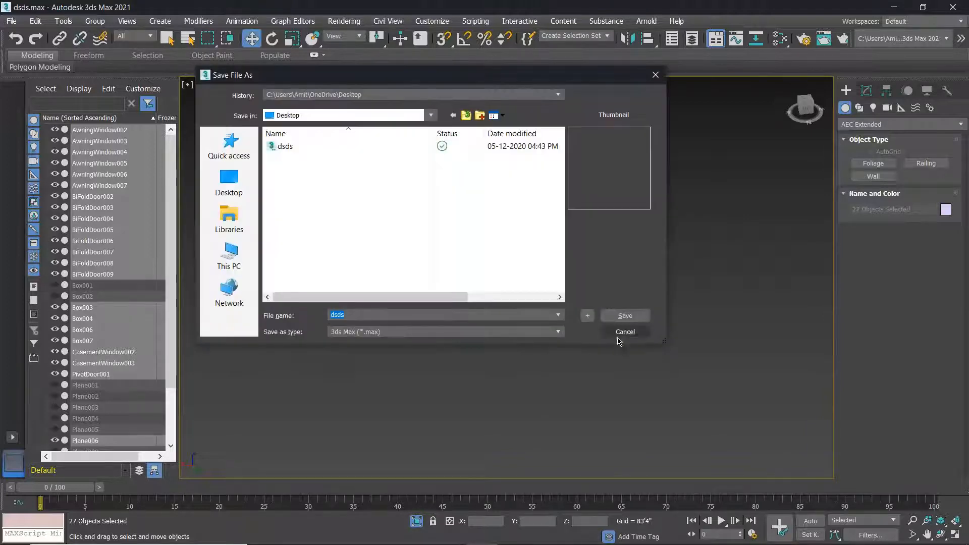
left_click(618, 317)
left_click(487, 295)
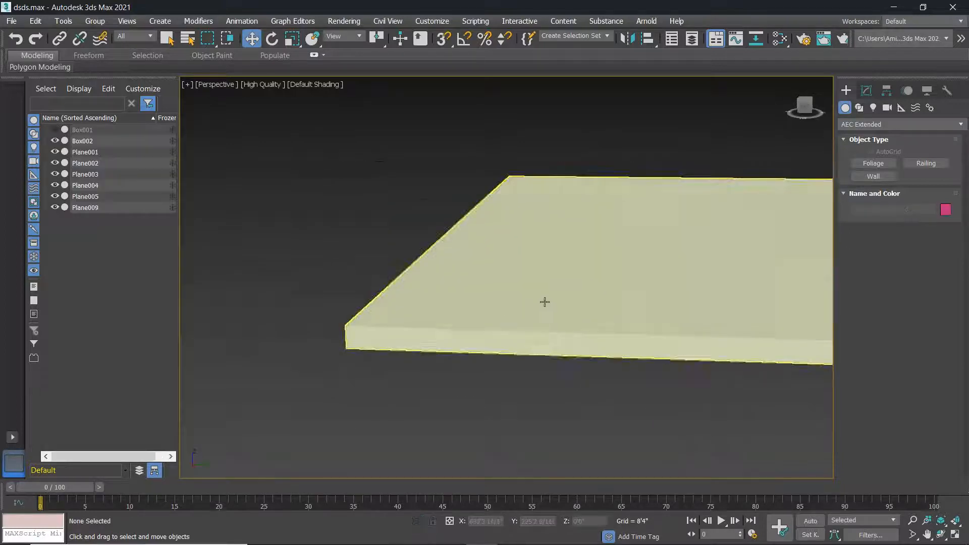
Delete all remaining objects and zoom extents onto the empty grid.
scroll(546, 301, "down", 5)
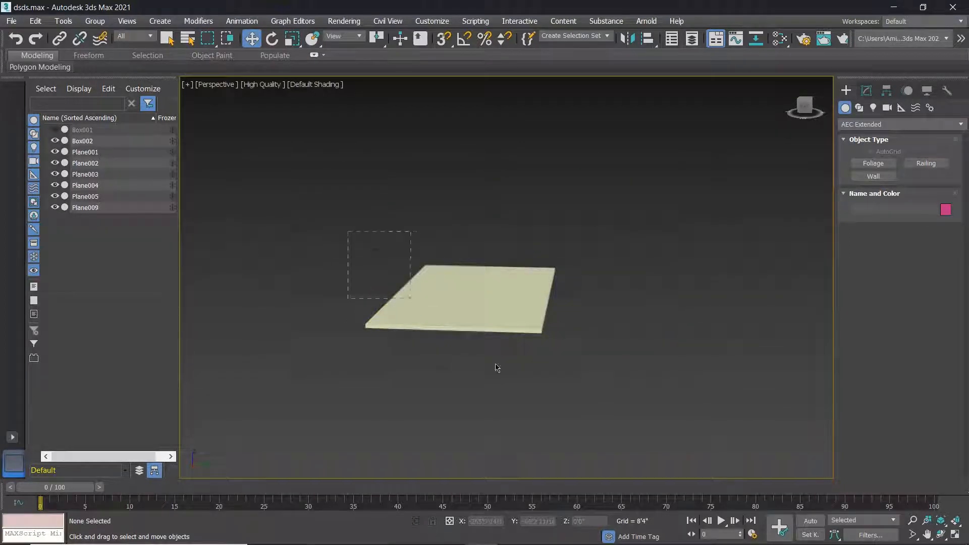
key("ctrl+a")
key("Delete")
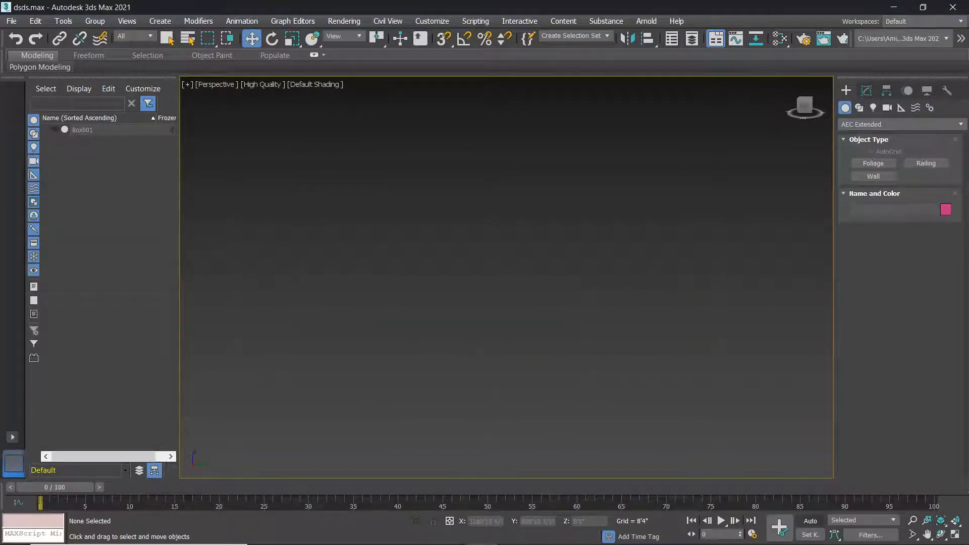
left_click(955, 521)
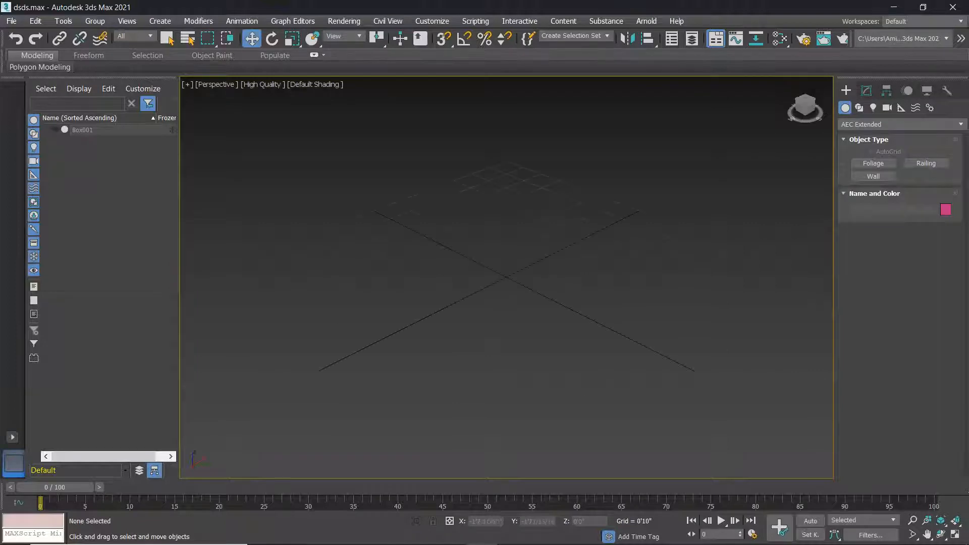
Drag out a railing about 3'3 6/16" long across the grid centre.
left_click(926, 163)
left_click_drag(431, 328, 533, 279)
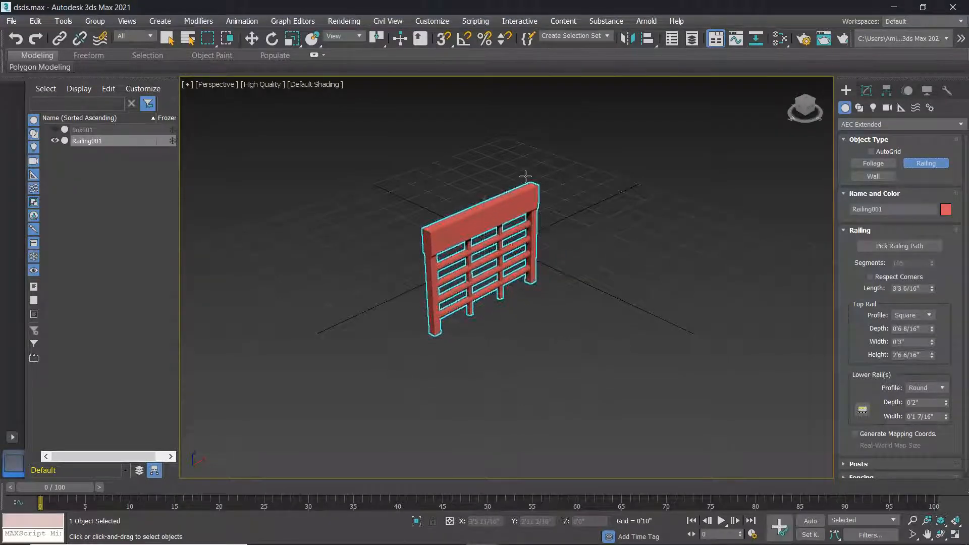
middle_click_drag(529, 326, 465, 320, "alt")
key("w")
scroll(518, 275, "up", 3)
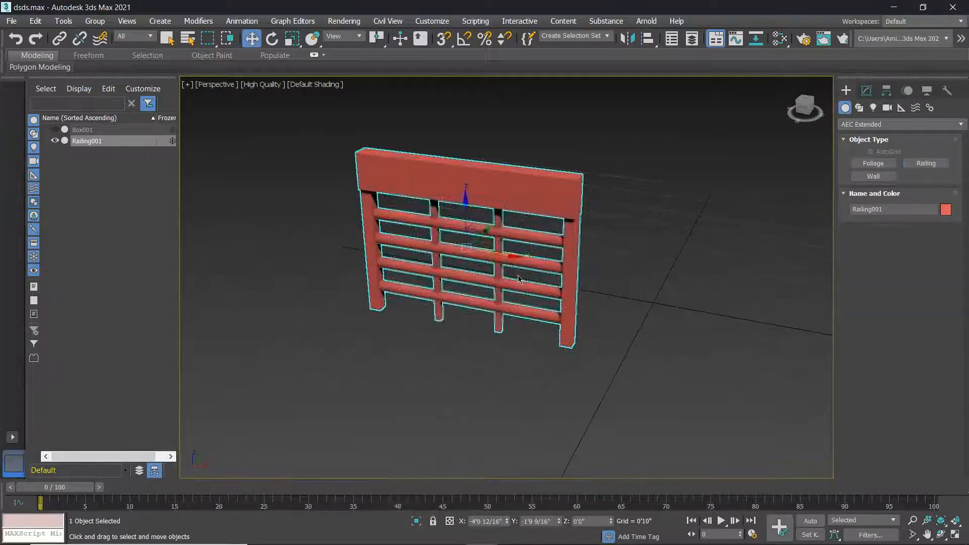
scroll(525, 274, "down", 3)
left_click_drag(623, 348, 388, 201)
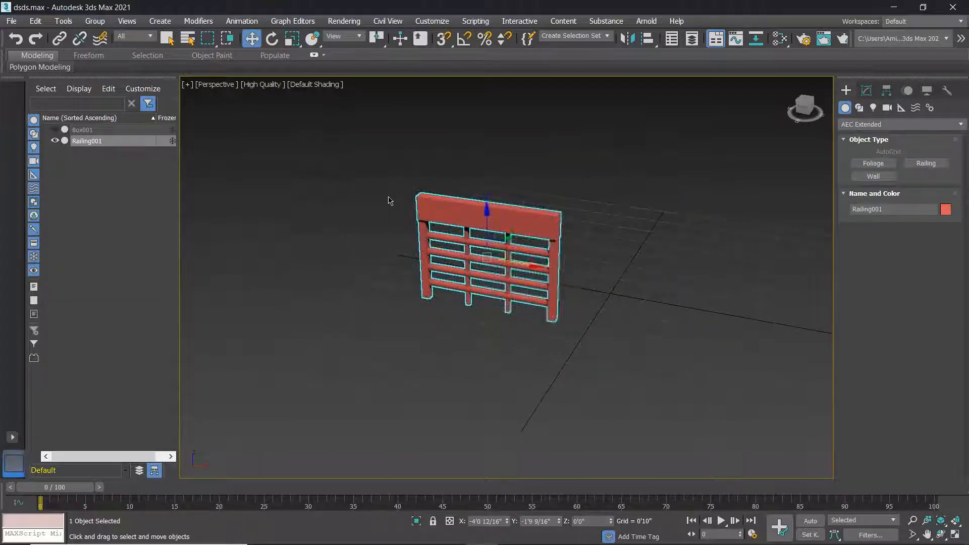
Replace the red railing with a new railing about 4'0 6/16" long.
key("Delete")
left_click(926, 163)
left_click_drag(400, 305, 567, 338)
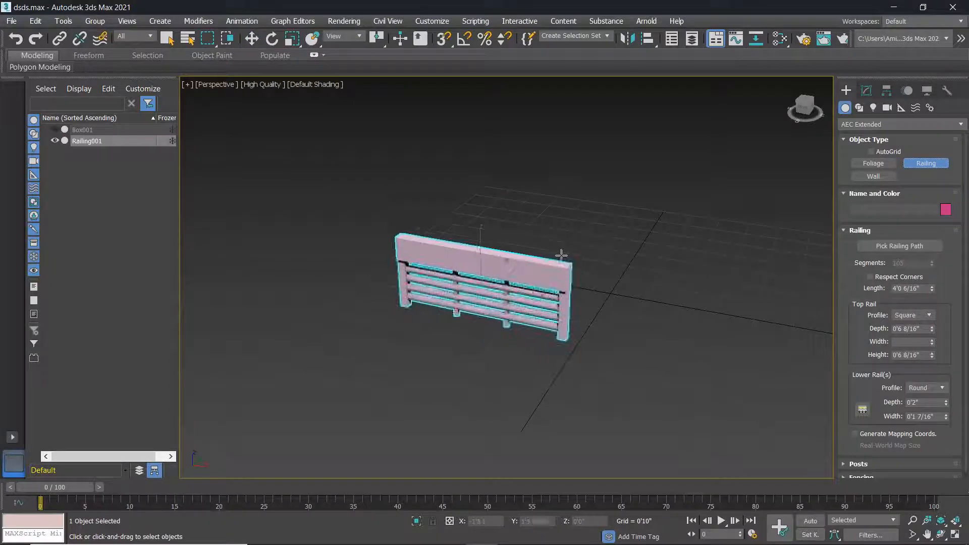
left_click(568, 224)
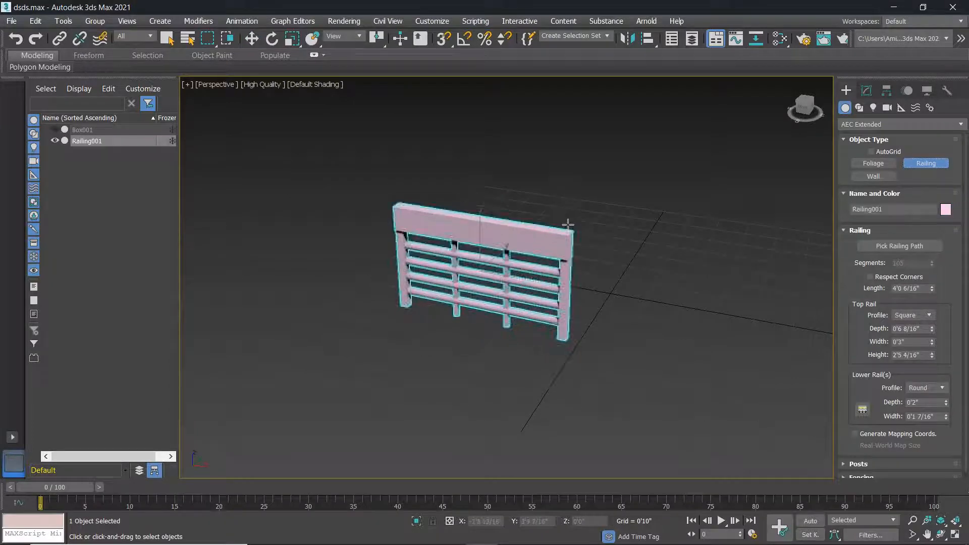
Try a Round top rail profile, revert to Square, and widen the top rail to 0'3 12/16".
left_click(914, 316)
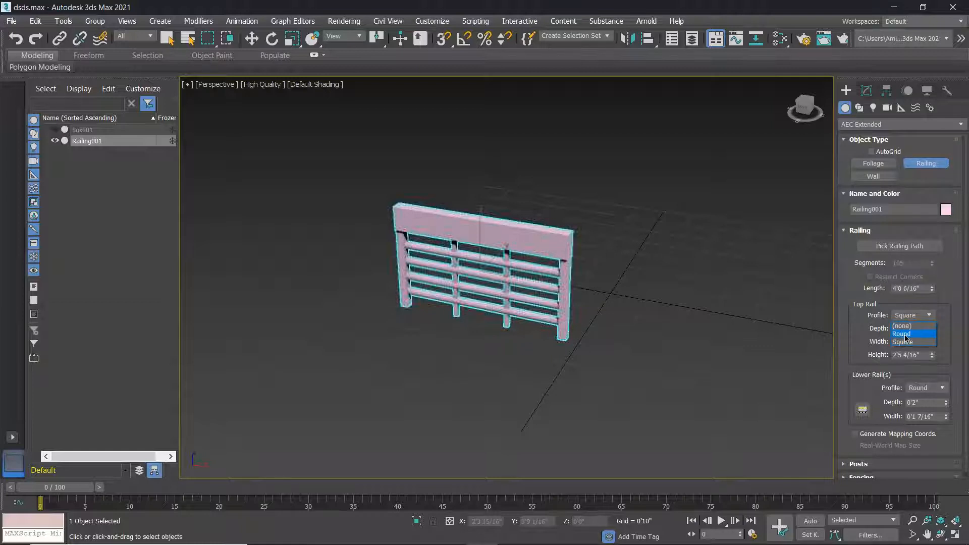
left_click(903, 334)
scroll(521, 244, "up", 5)
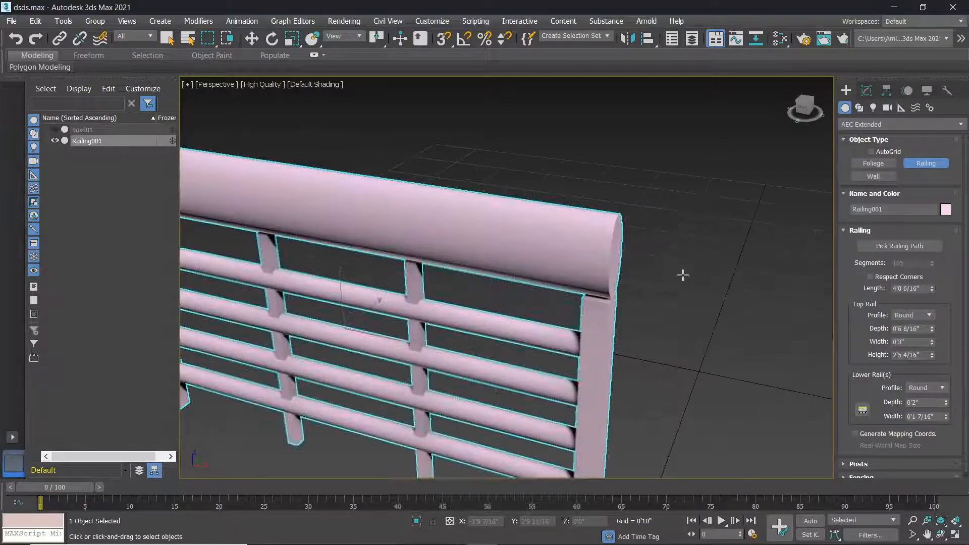
scroll(900, 324, "down", 1)
left_click(930, 310)
left_click(904, 327)
middle_click_drag(741, 350, 755, 304)
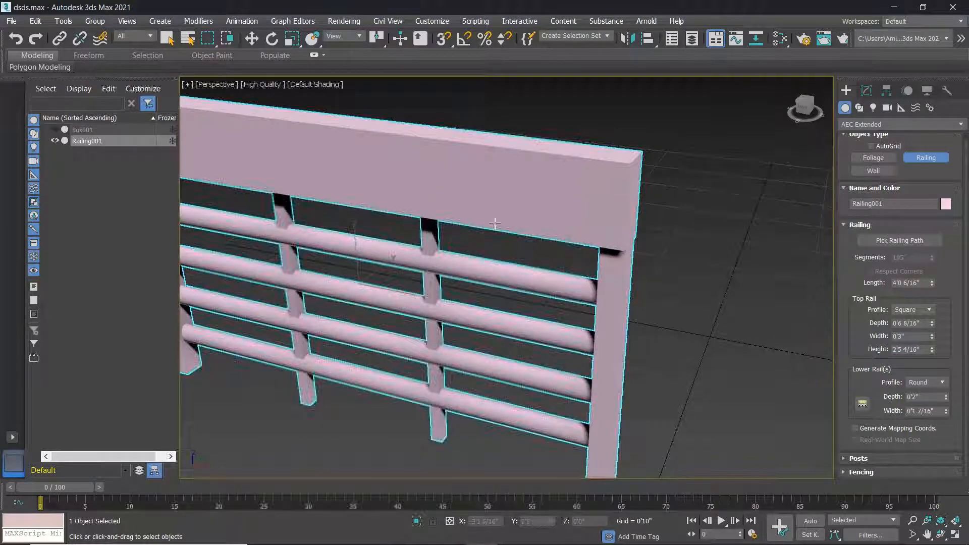
left_click_drag(933, 337, 927, 328)
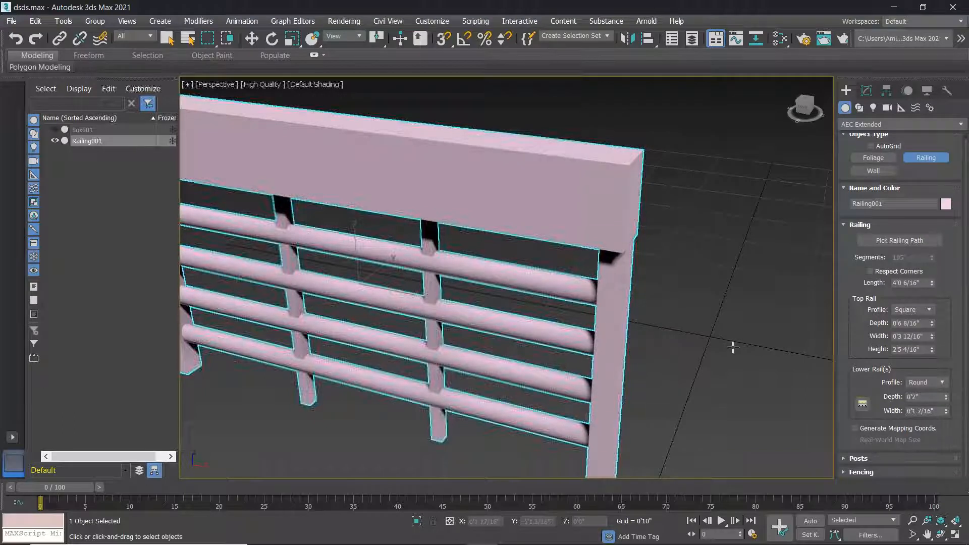
scroll(733, 342, "down", 8)
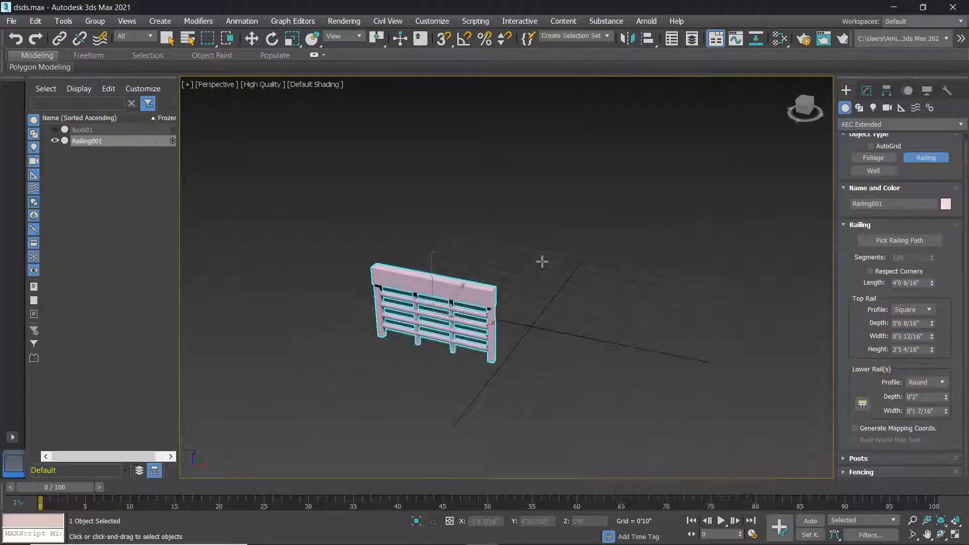
Switch to the four-viewport layout and zoom extents all views onto the railing.
key("alt+w")
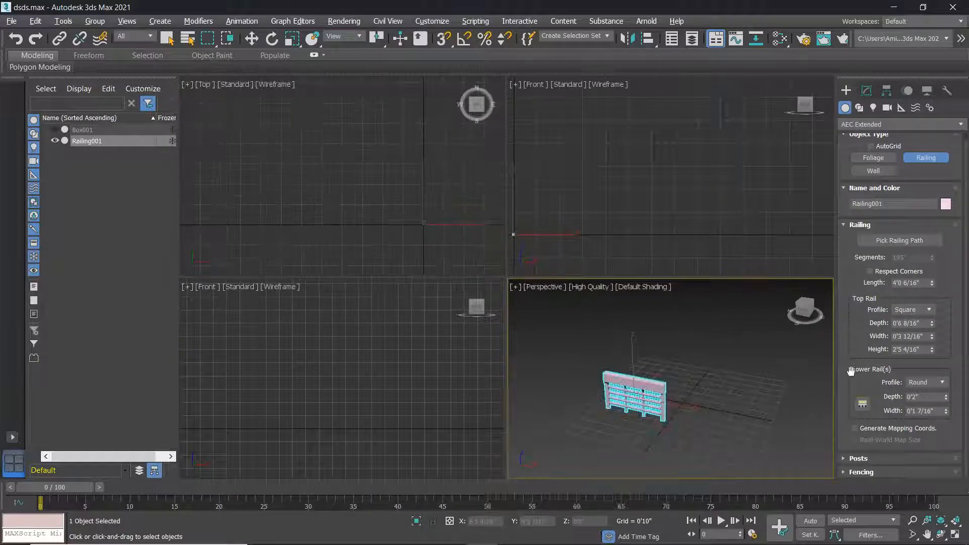
key("ctrl+shift+z")
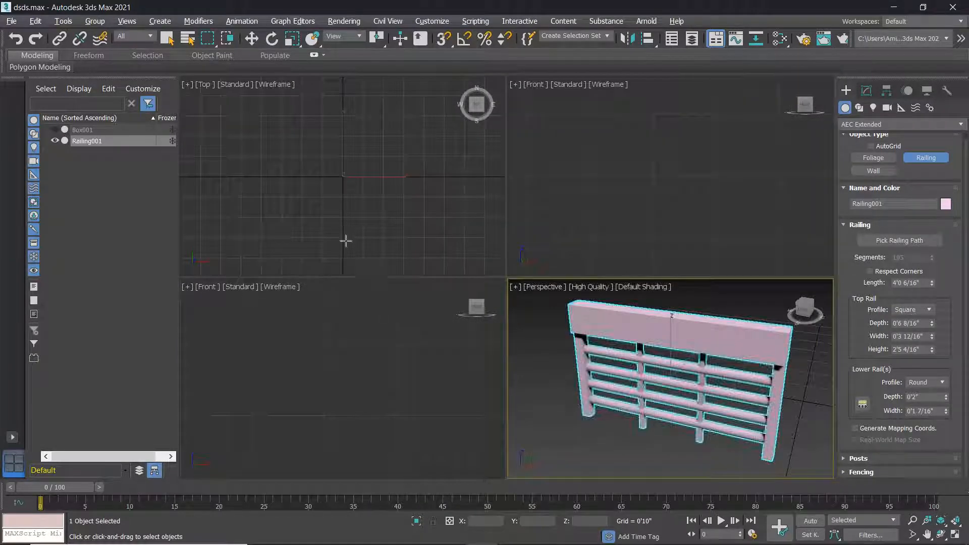
scroll(592, 341, "down", 3)
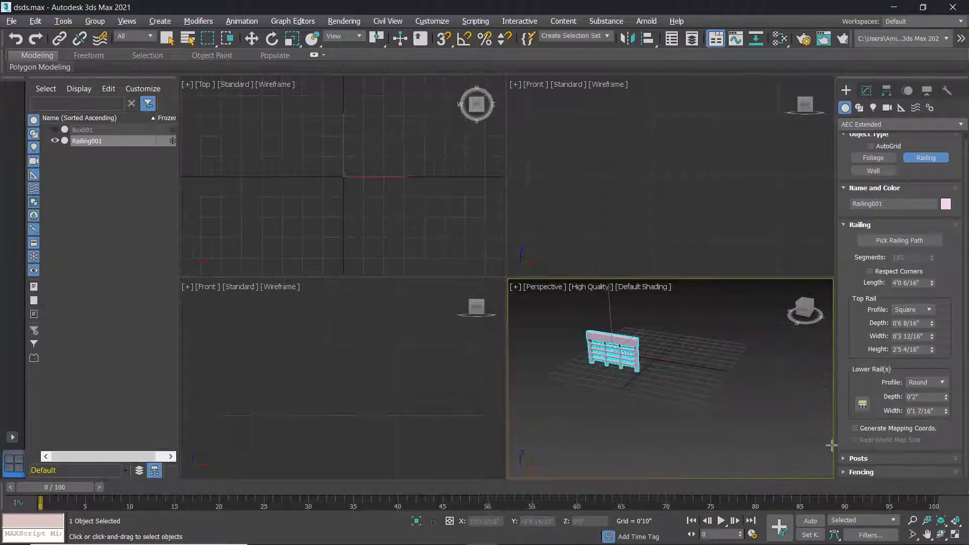
left_click(956, 522)
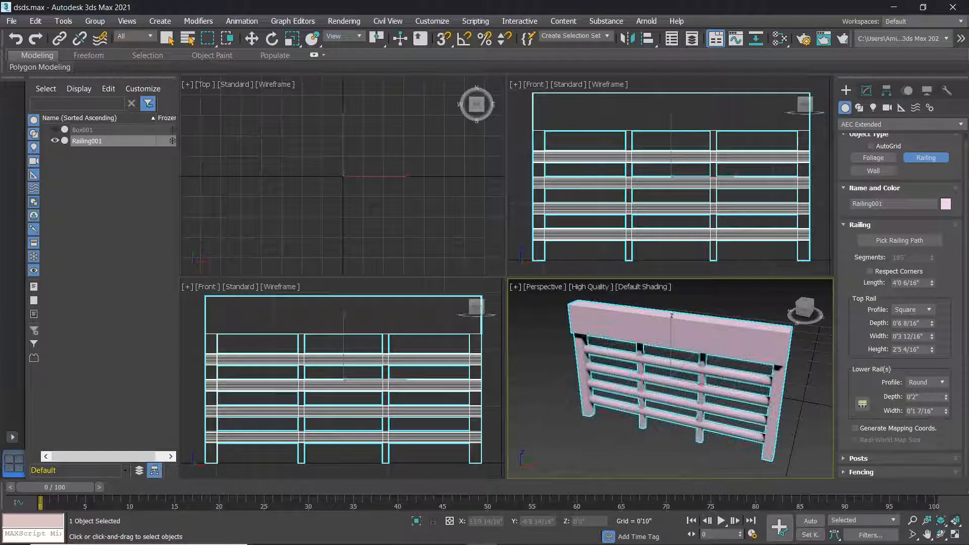
left_click(331, 213)
left_click(957, 523)
left_click(958, 523)
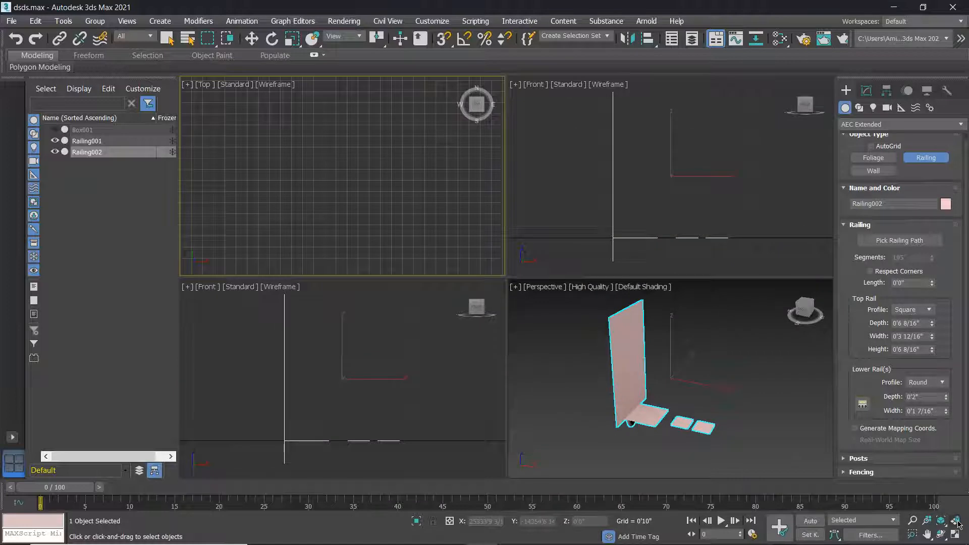
left_click(959, 524)
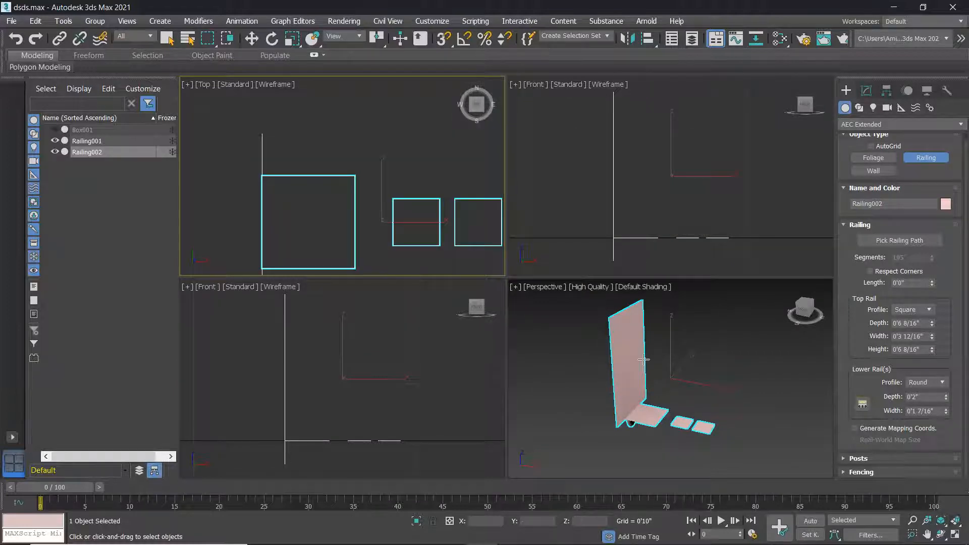
Undo the stray Railing002 and reframe Railing001 in the Perspective and all views.
left_click(614, 373)
left_click_drag(644, 385, 641, 383)
left_click(641, 382)
key("ctrl+z")
key("alt+w")
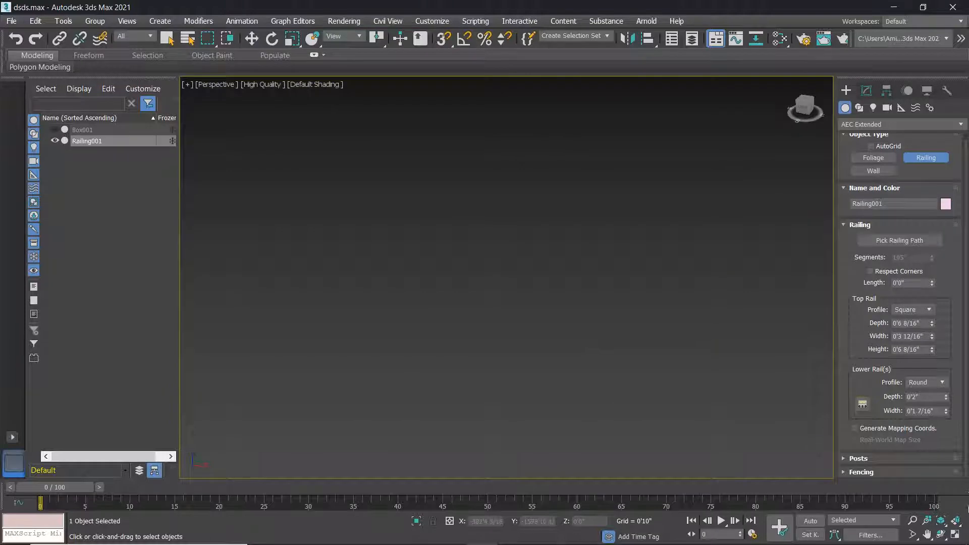
left_click(956, 523)
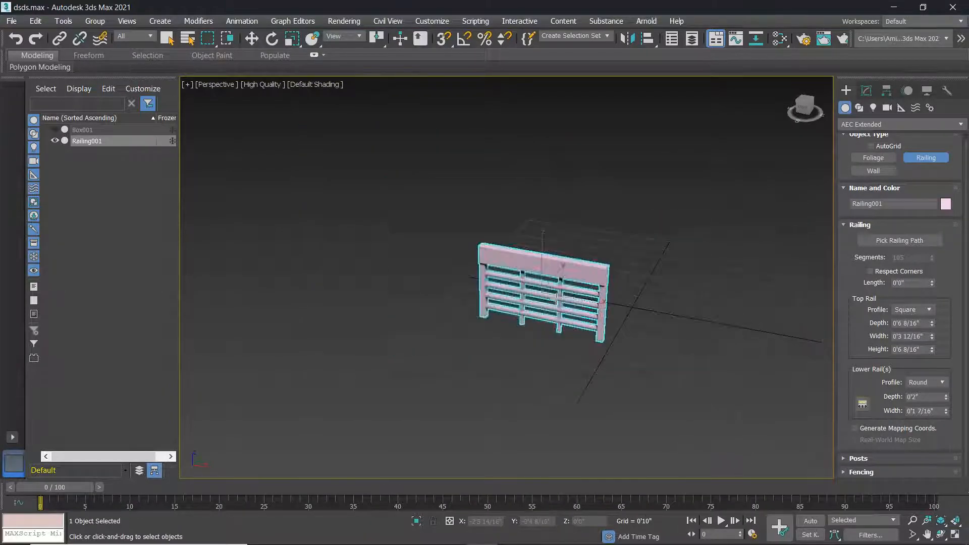
key("alt+w")
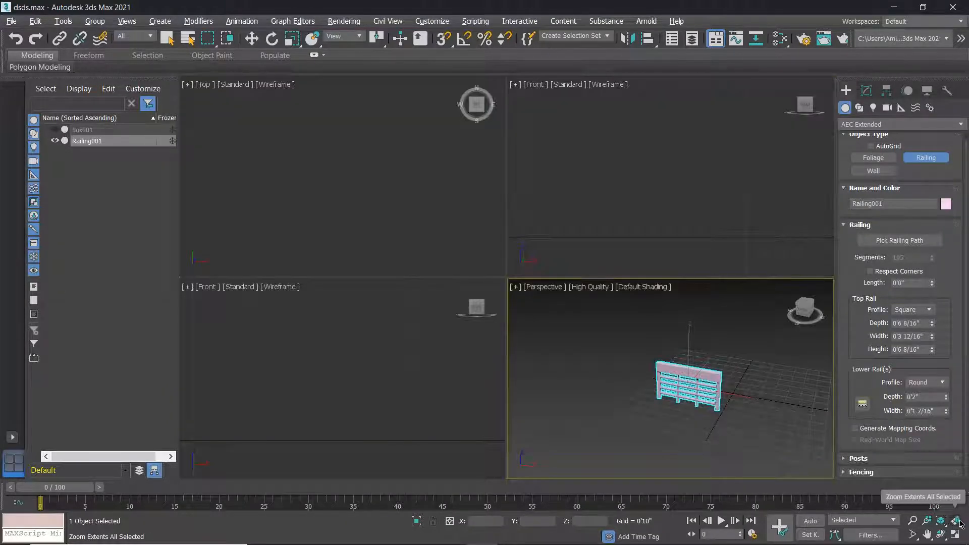
left_click(956, 523)
Pan the Front and Top views to centre the railing.
scroll(396, 378, "down", 3)
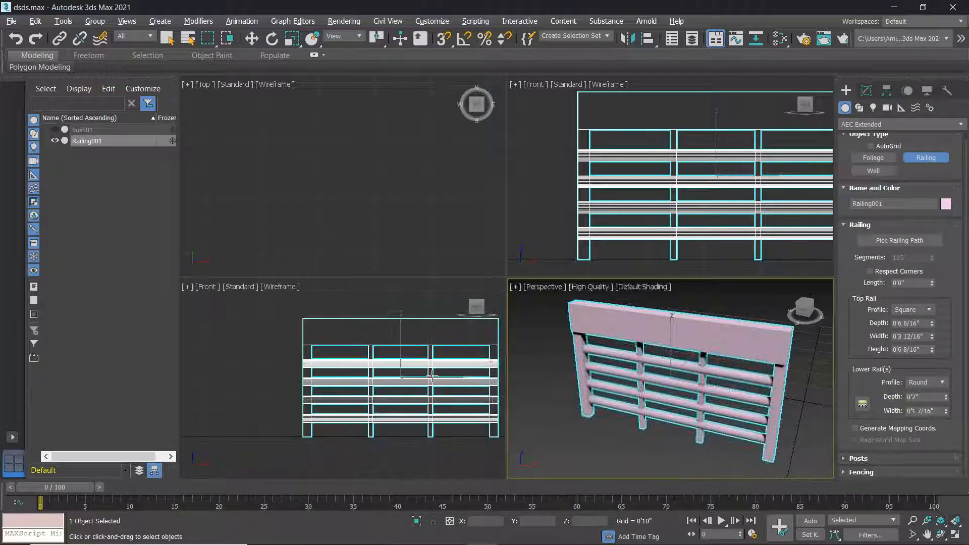
middle_click_drag(397, 377, 388, 379)
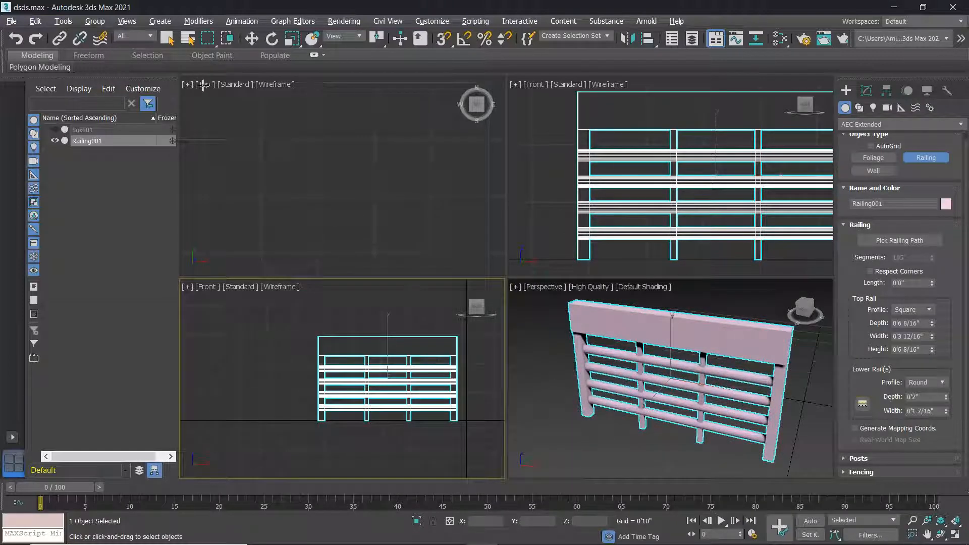
scroll(314, 173, "down", 5)
middle_click_drag(333, 129, 332, 194)
scroll(332, 194, "down", 2)
scroll(332, 195, "up", 4)
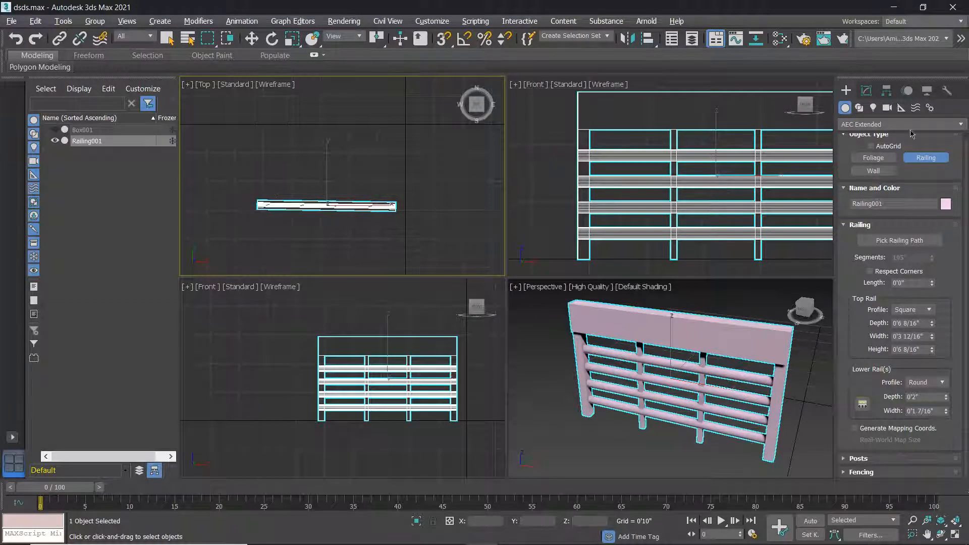
Draw Rectangle001 above the railing in the Top view and maximize that view.
left_click(860, 109)
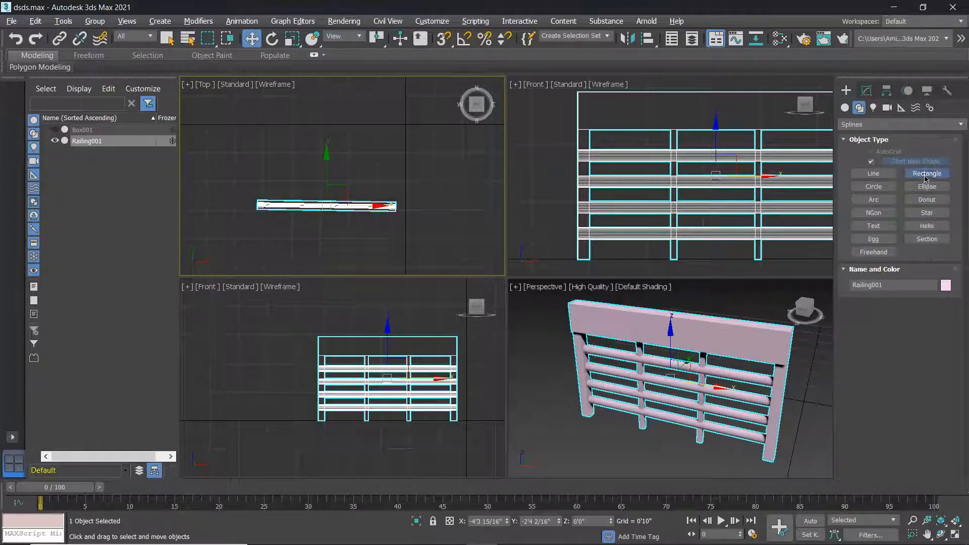
left_click(925, 174)
scroll(392, 165, "down", 2)
middle_click_drag(392, 165, 302, 211)
scroll(331, 204, "down", 2)
left_click_drag(300, 145, 393, 213)
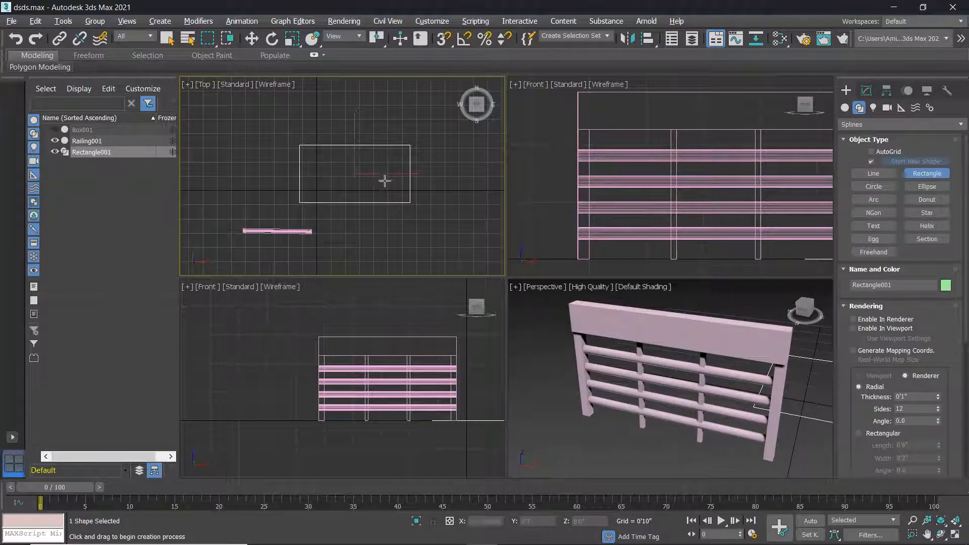
key("alt+w")
middle_click_drag(521, 251, 465, 212)
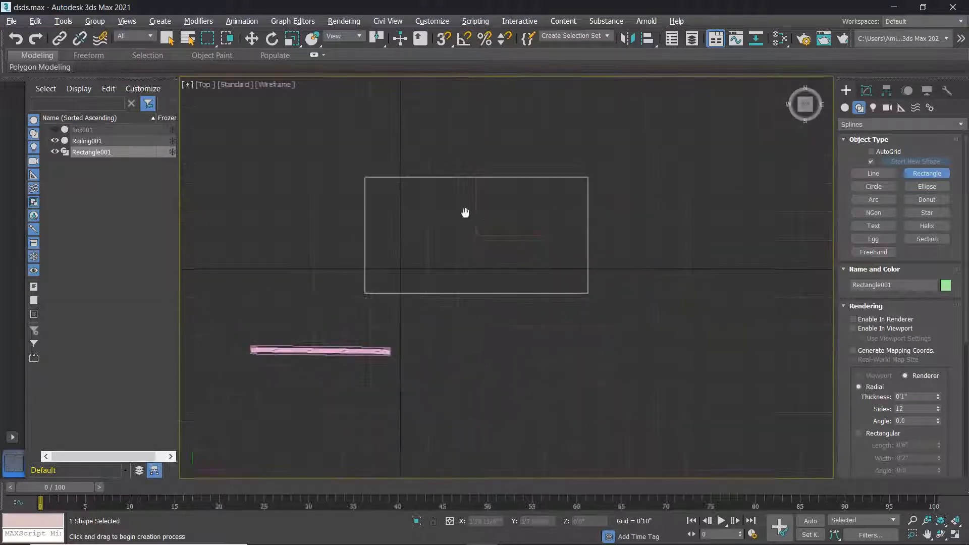
right_click(487, 194)
right_click(511, 210)
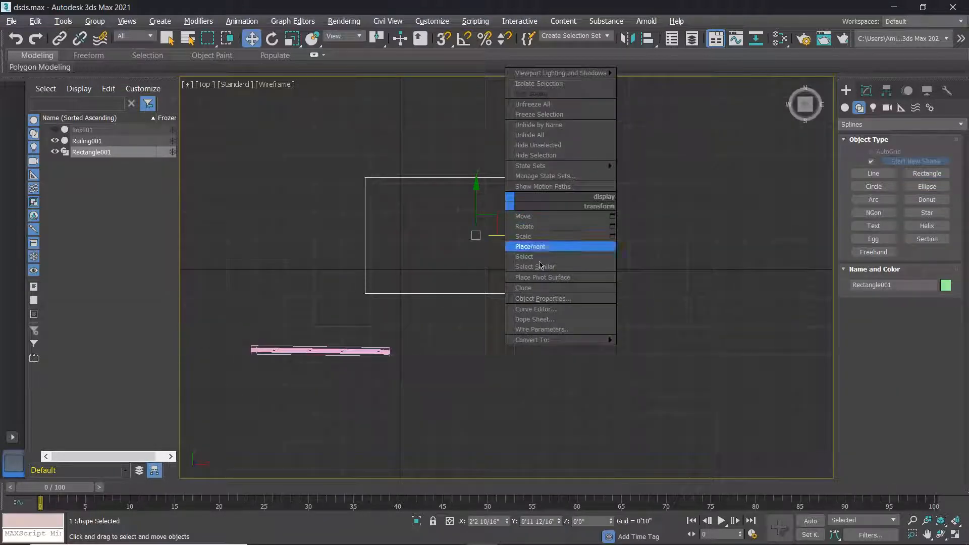
mouse_move(555, 342)
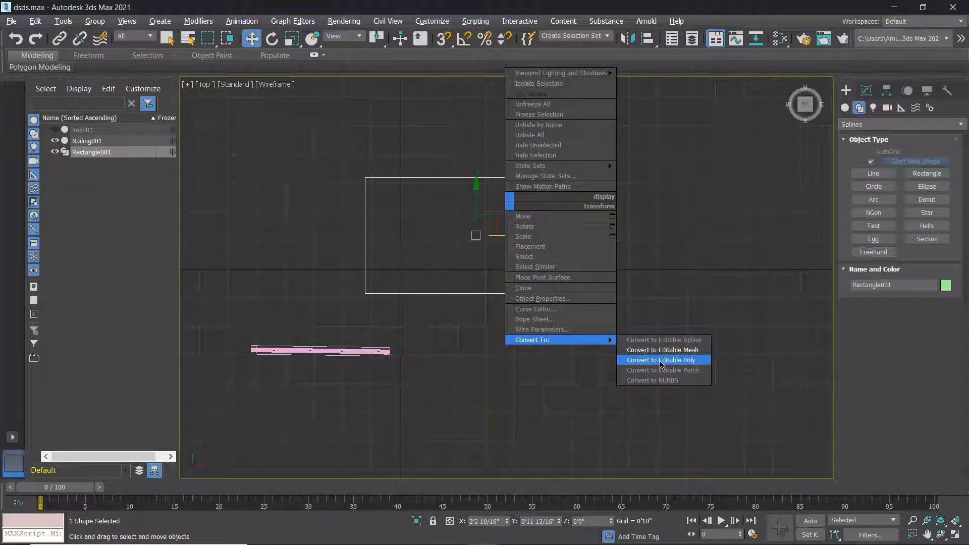
left_click(662, 341)
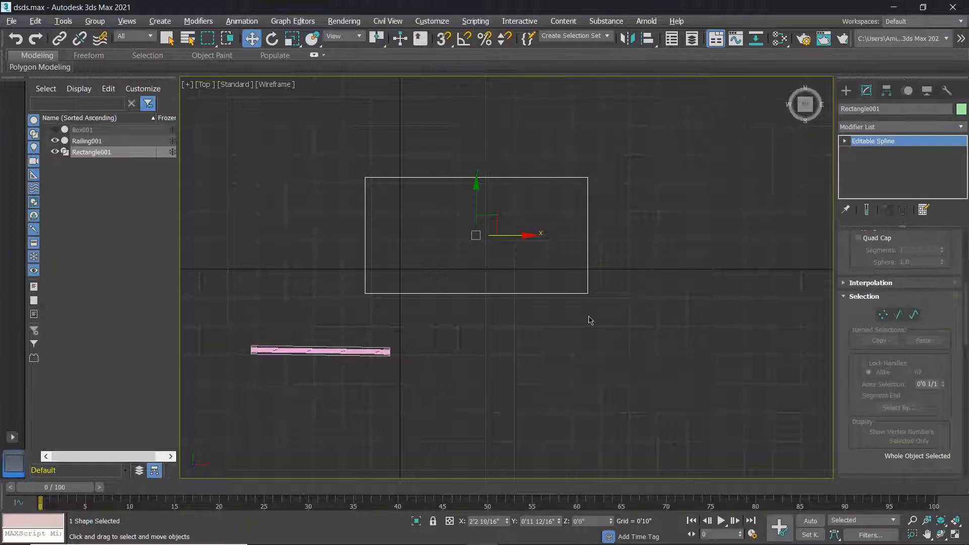
left_click(784, 307)
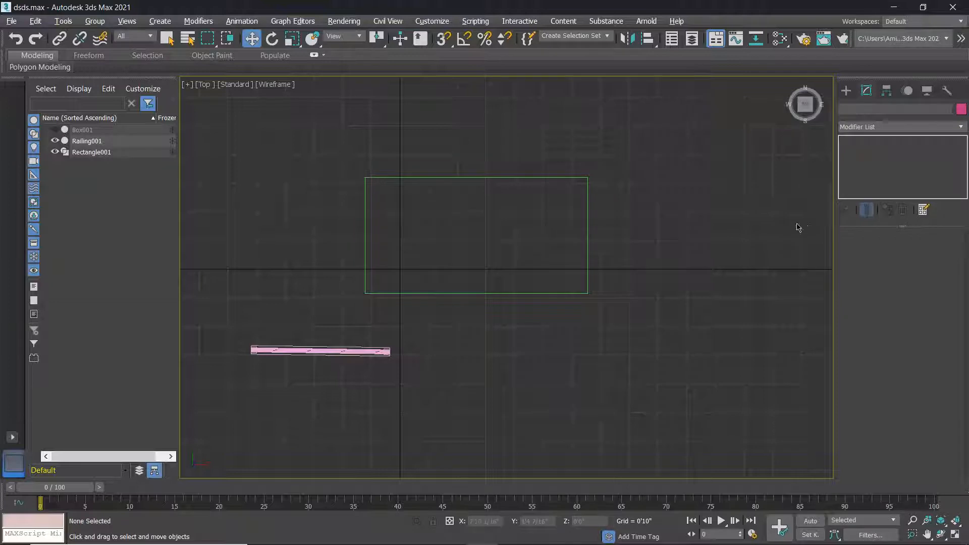
left_click(588, 275)
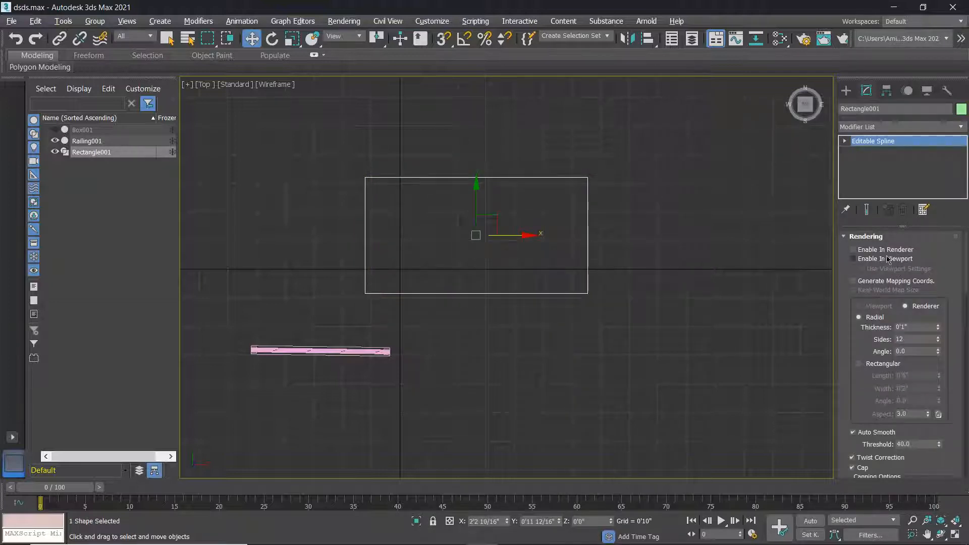
left_click(845, 142)
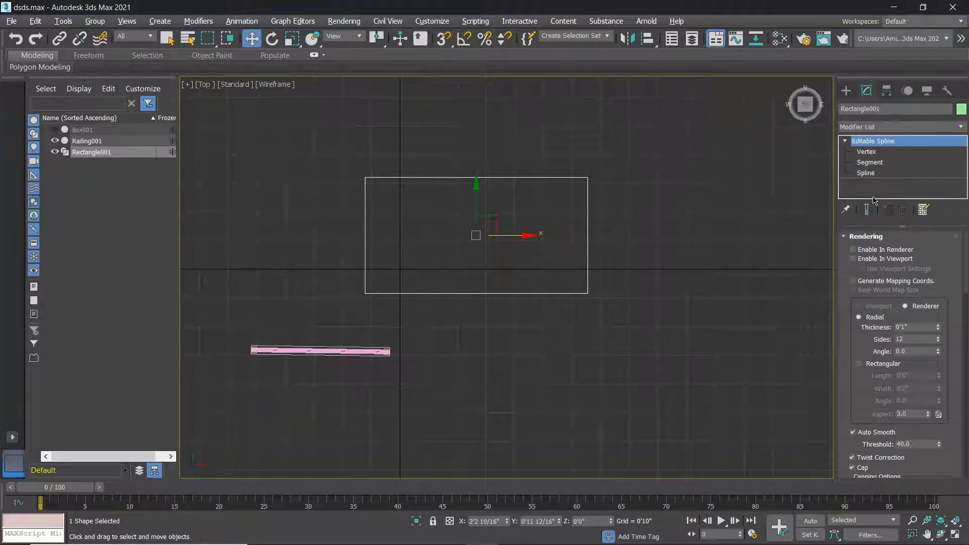
scroll(896, 387, "down", 5)
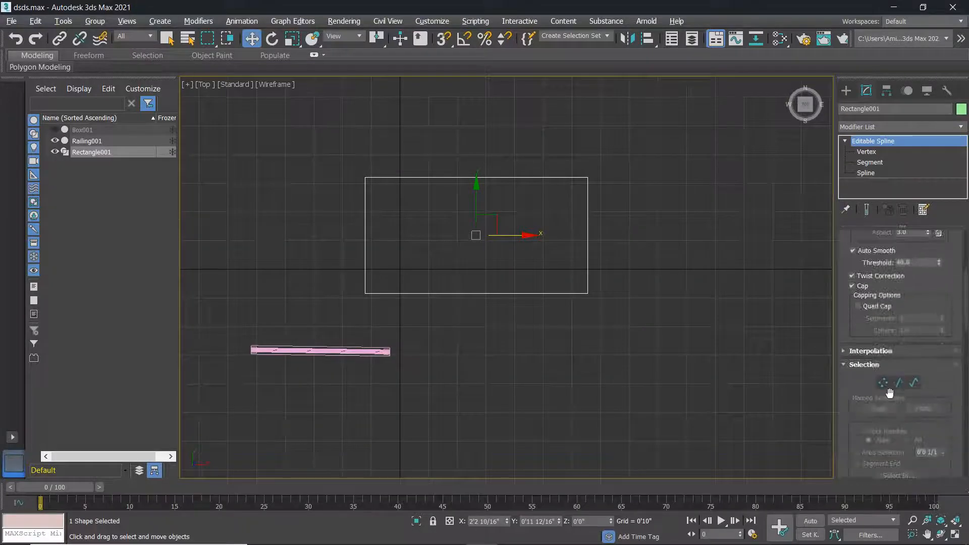
scroll(882, 386, "down", 1)
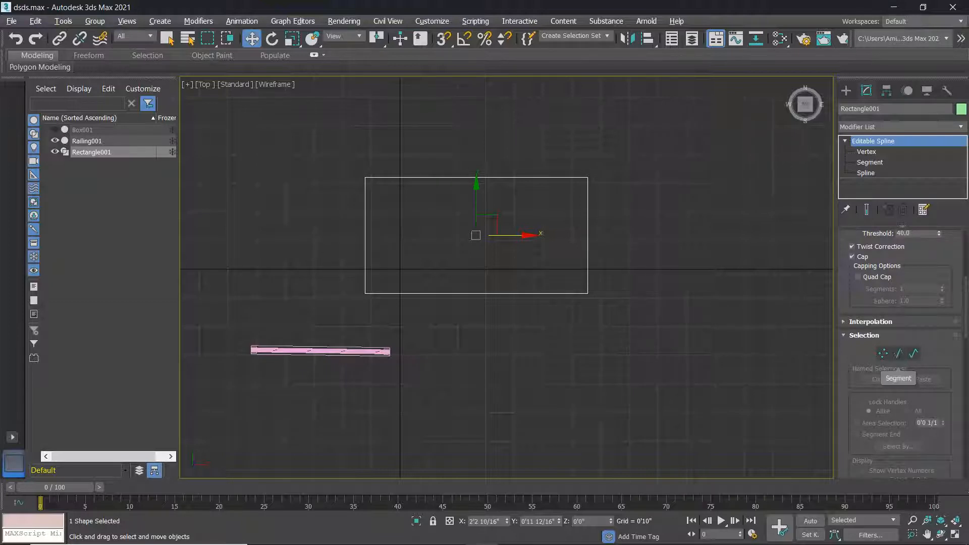
Delete the rectangle's top segment, leaving an open U-shaped spline.
left_click(899, 353)
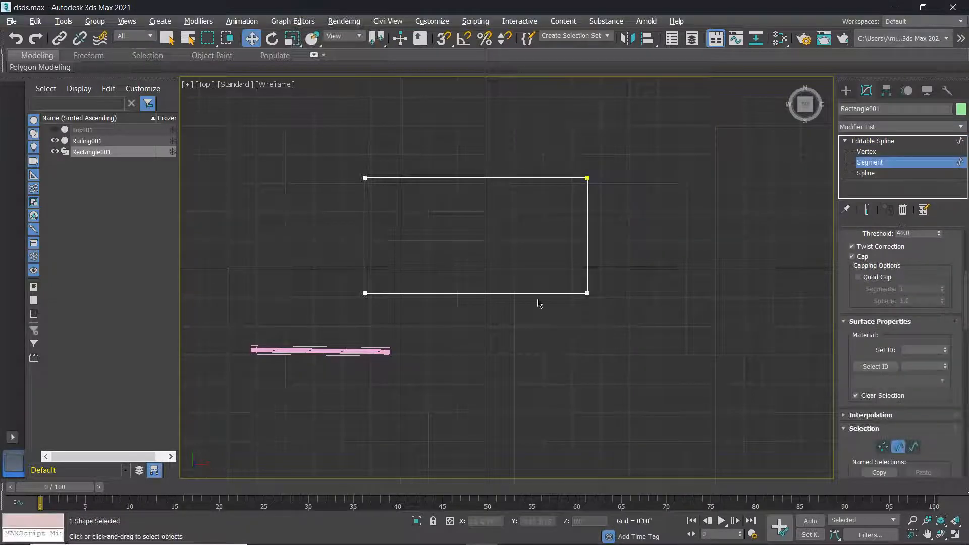
left_click(429, 178)
key("Delete")
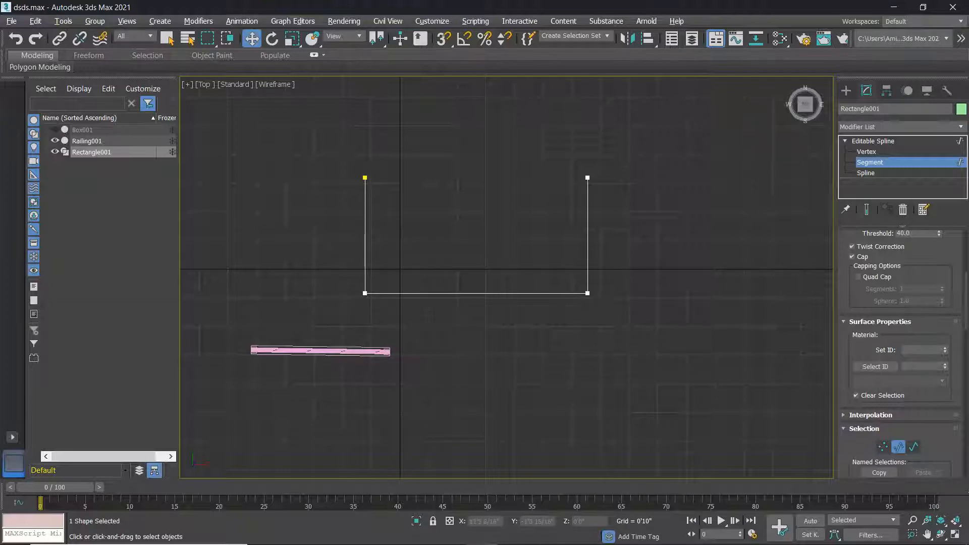
Marquee-select the U spline's bottom corner vertices at Vertex level.
left_click(884, 447)
left_click_drag(640, 316, 310, 273)
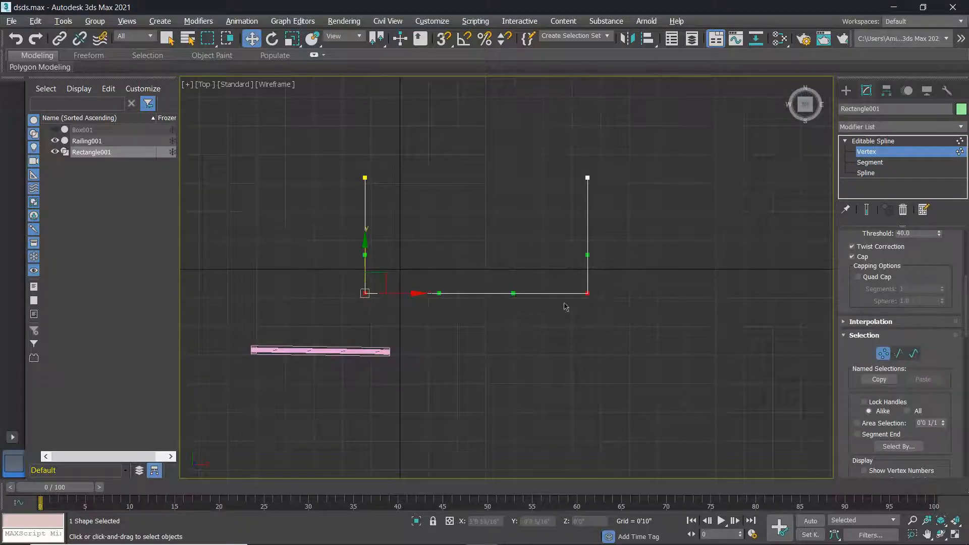
scroll(944, 367, "down", 8)
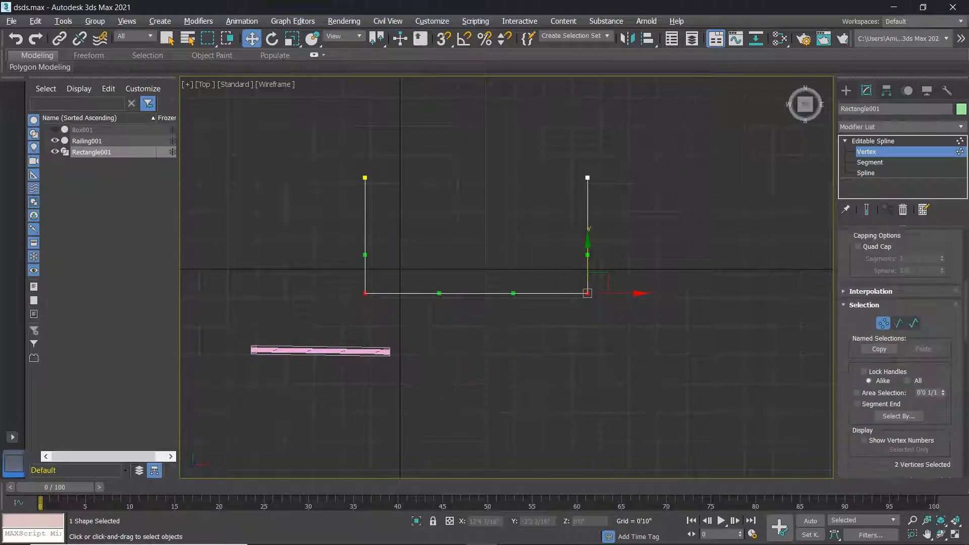
Reselect both bottom corner vertices and fillet them to about 1'5".
scroll(941, 373, "down", 3)
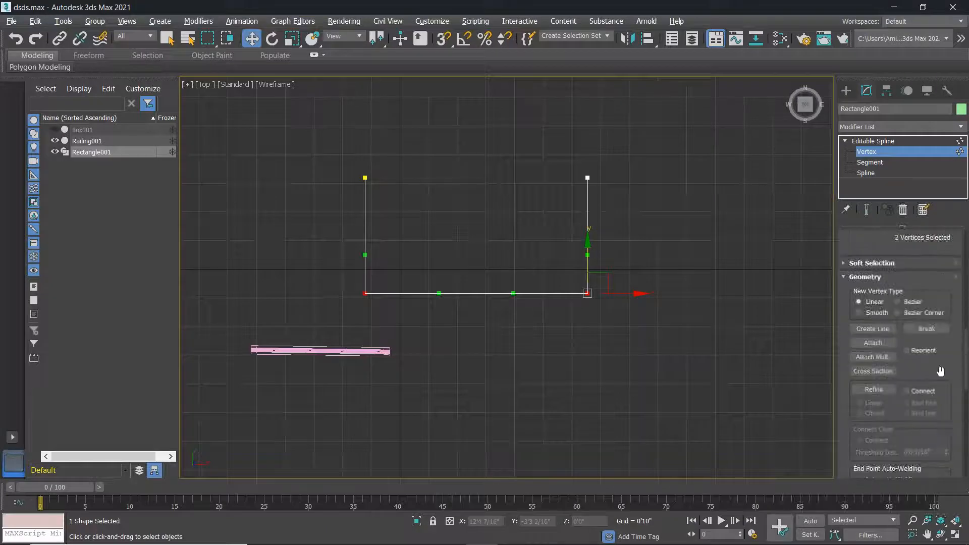
scroll(944, 393, "down", 2)
scroll(944, 392, "down", 3)
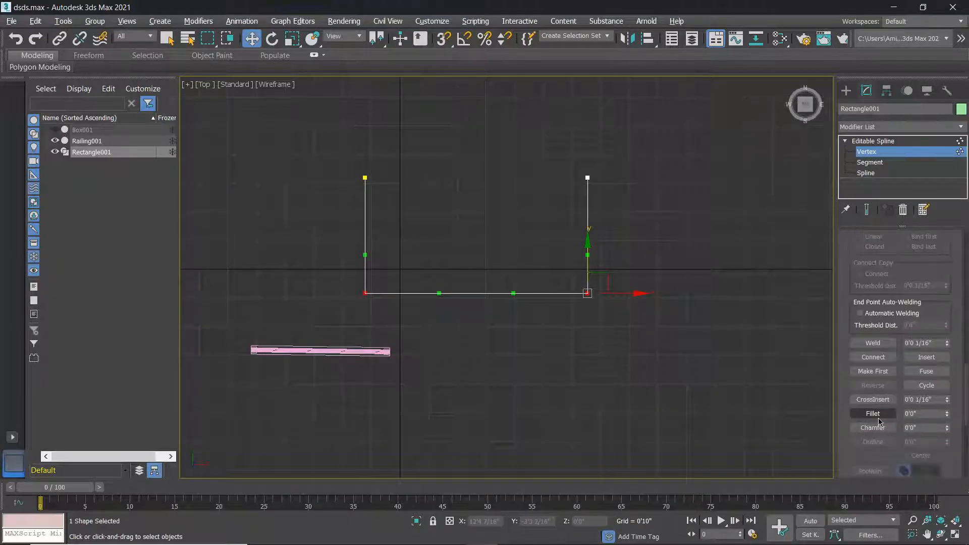
left_click(500, 248)
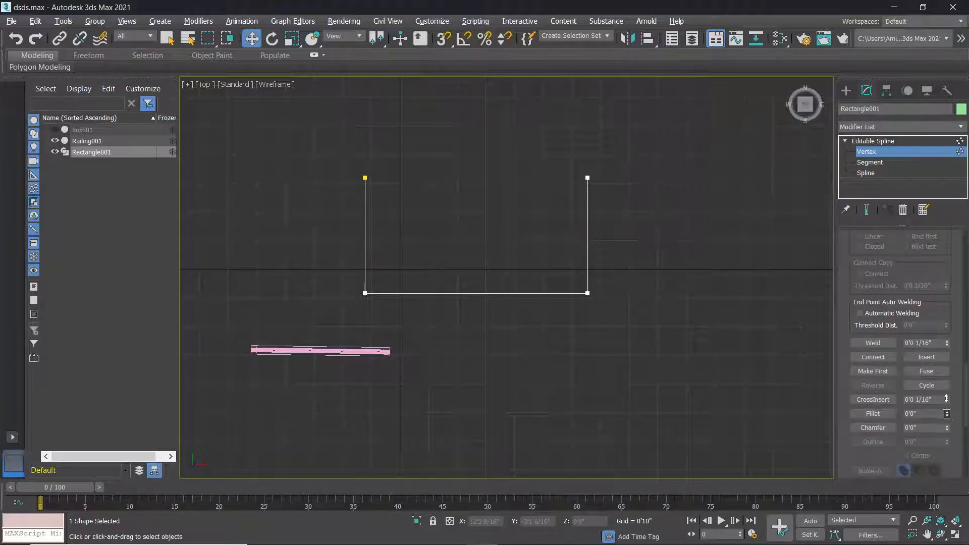
left_click_drag(598, 306, 349, 277)
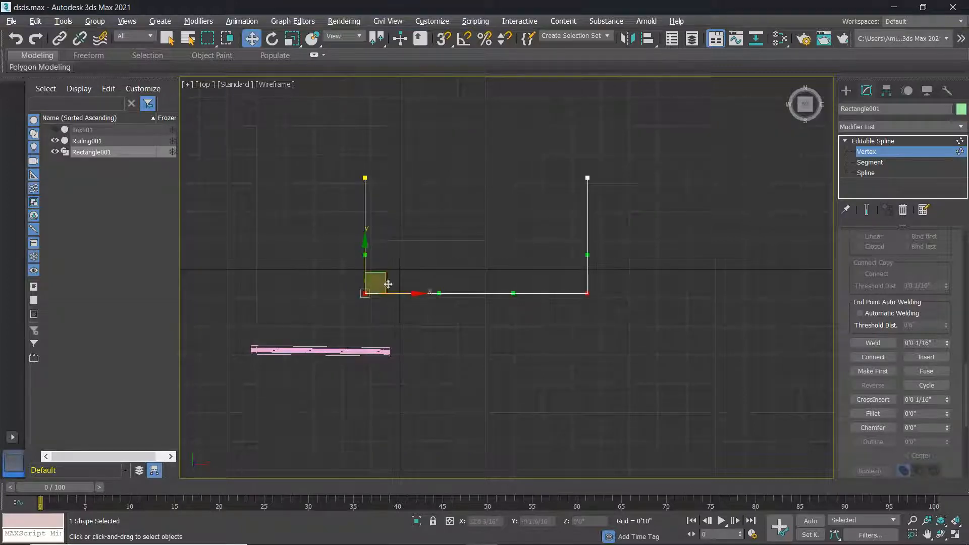
mouse_move(948, 416)
left_mouse_down()
mouse_move(950, 384)
mouse_move(955, 405)
left_mouse_up()
middle_click_drag(569, 367, 536, 371)
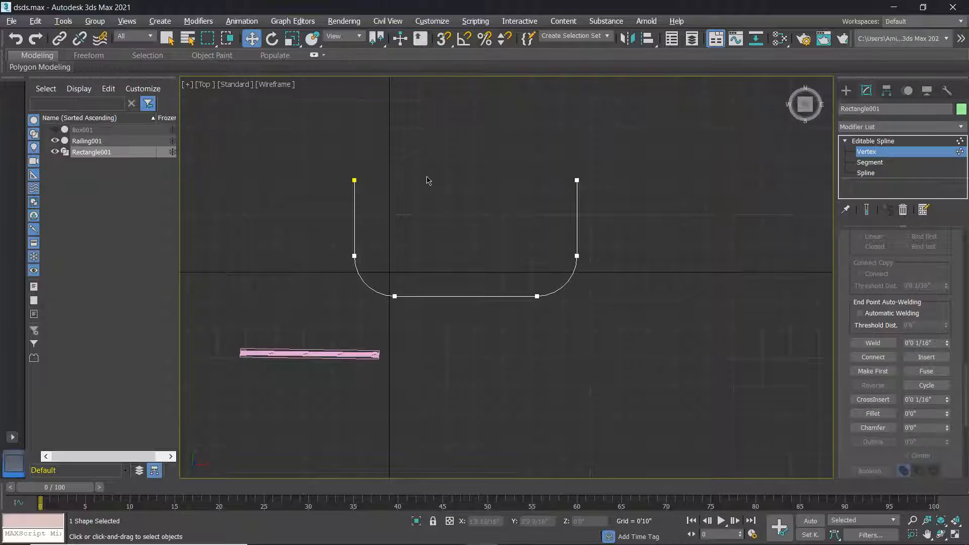
key("alt+w")
key("alt+w")
Orbit and zoom the Perspective view around the railing and U spline.
scroll(666, 348, "down", 8)
middle_click_drag(666, 343, 490, 307, "alt")
scroll(532, 334, "up", 5)
middle_click_drag(490, 307, 406, 299, "alt")
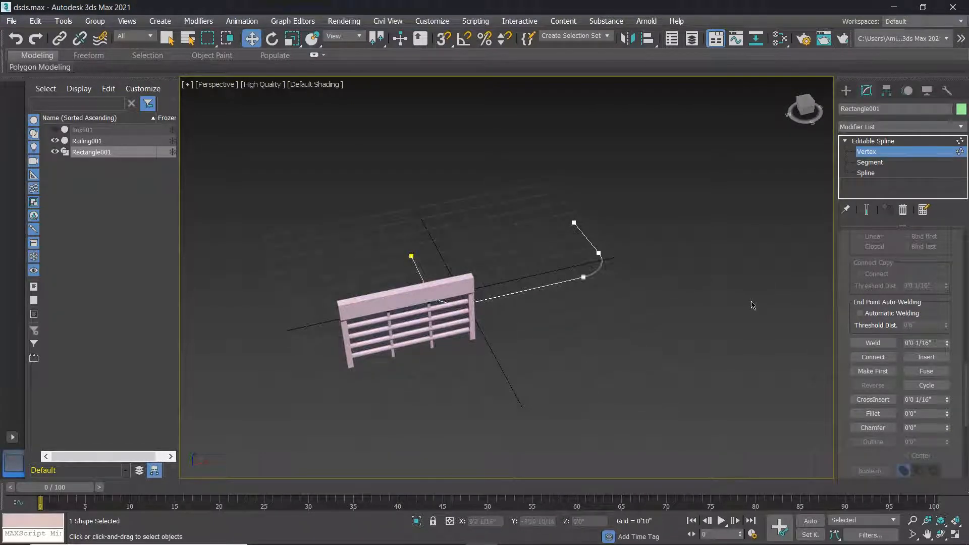
scroll(889, 303, "up", 4)
scroll(887, 300, "up", 8)
scroll(915, 311, "up", 6)
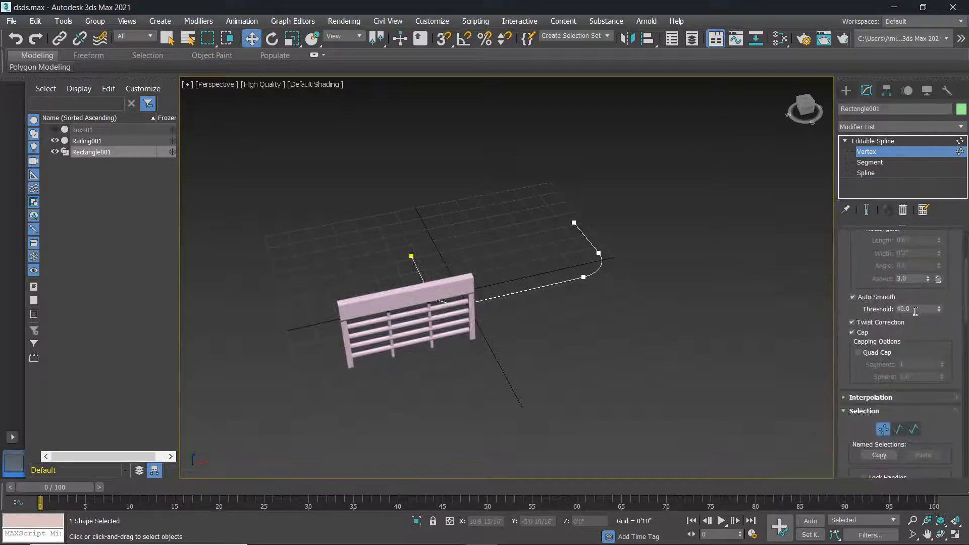
scroll(916, 312, "up", 6)
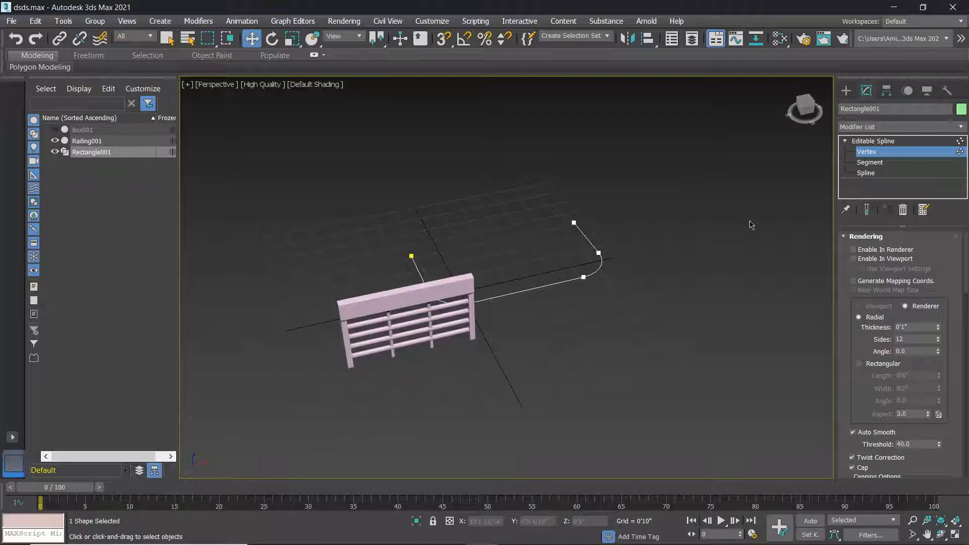
Leave vertex editing by choosing Top-level from the quad menu.
right_click(681, 180)
right_click(555, 287)
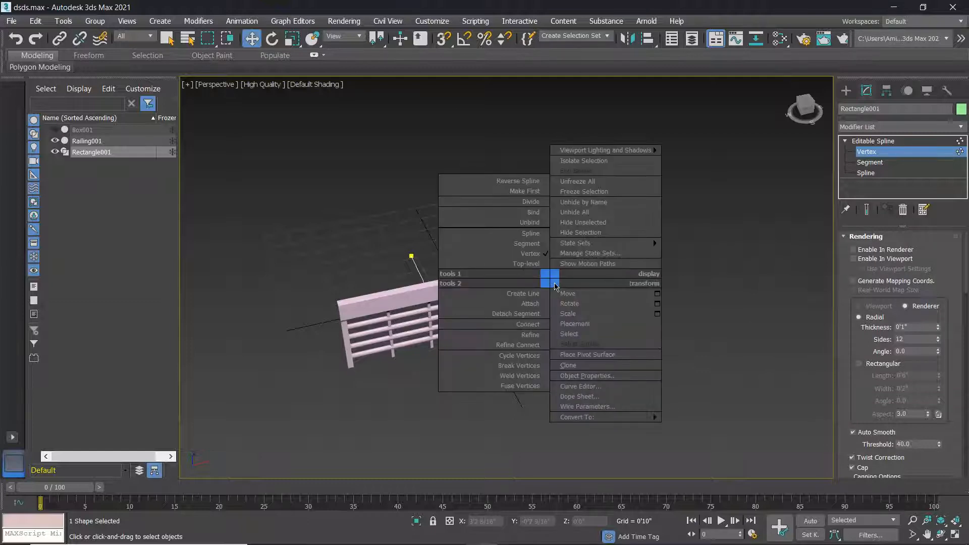
left_click(537, 266)
right_click(559, 281)
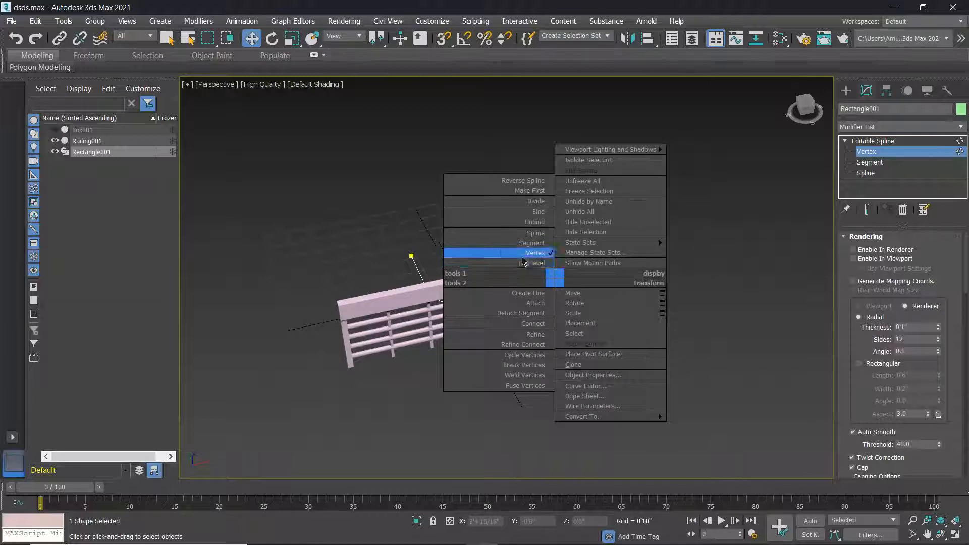
left_click(731, 295)
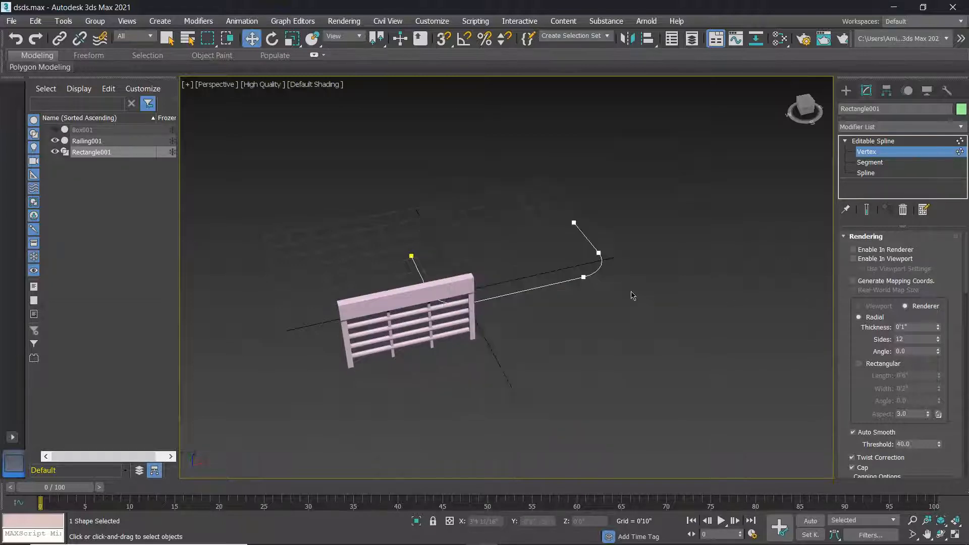
right_click(559, 285)
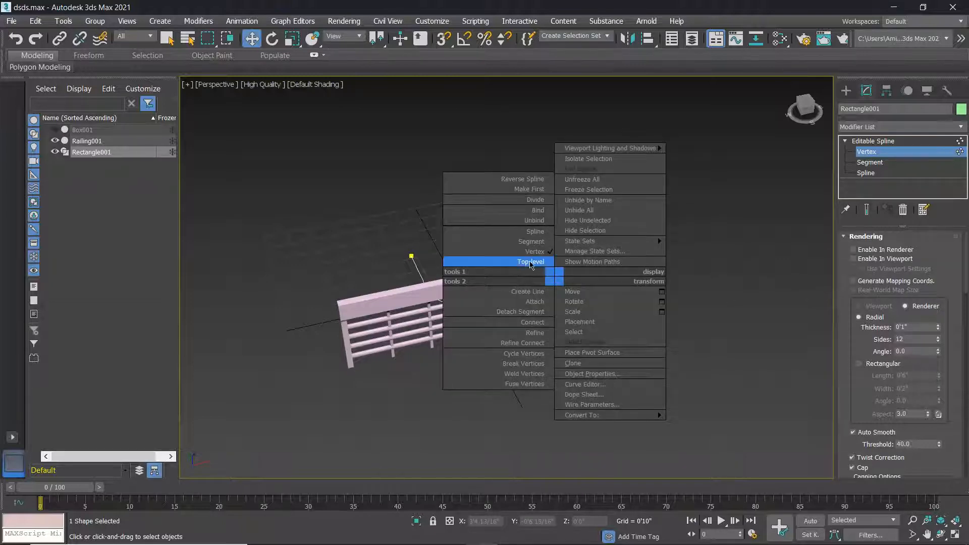
left_click(530, 262)
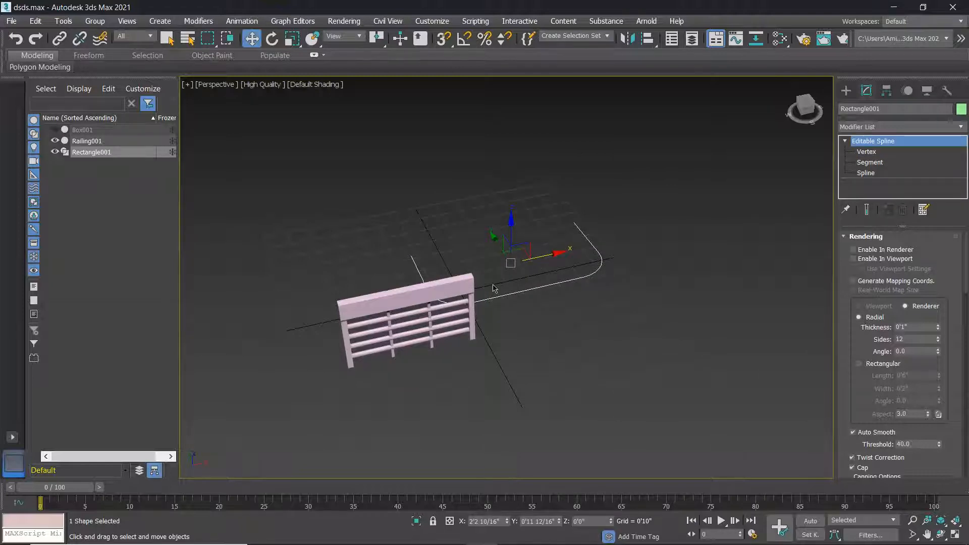
Select Railing001 and pick the U-shaped Rectangle001 as its railing path.
left_click(427, 292)
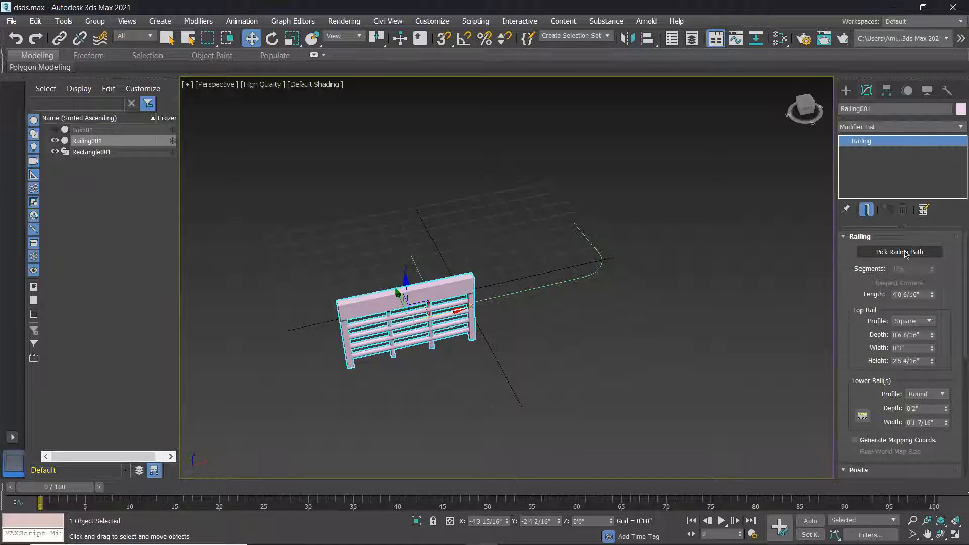
left_click(868, 256)
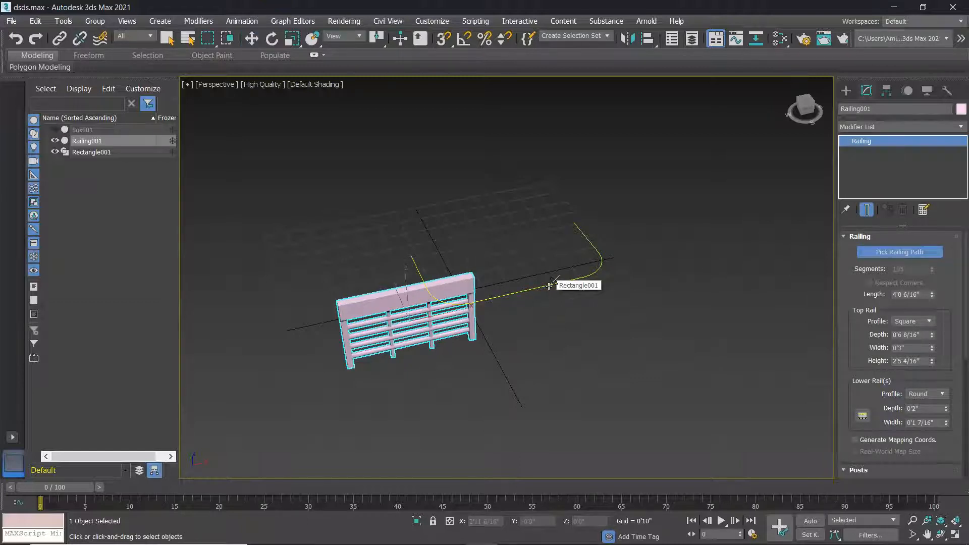
left_click(549, 287)
middle_click_drag(546, 294, 515, 283, "alt")
Adjust the railing's Segments to 77 so the rails follow the curves.
scroll(805, 320, "down", 2)
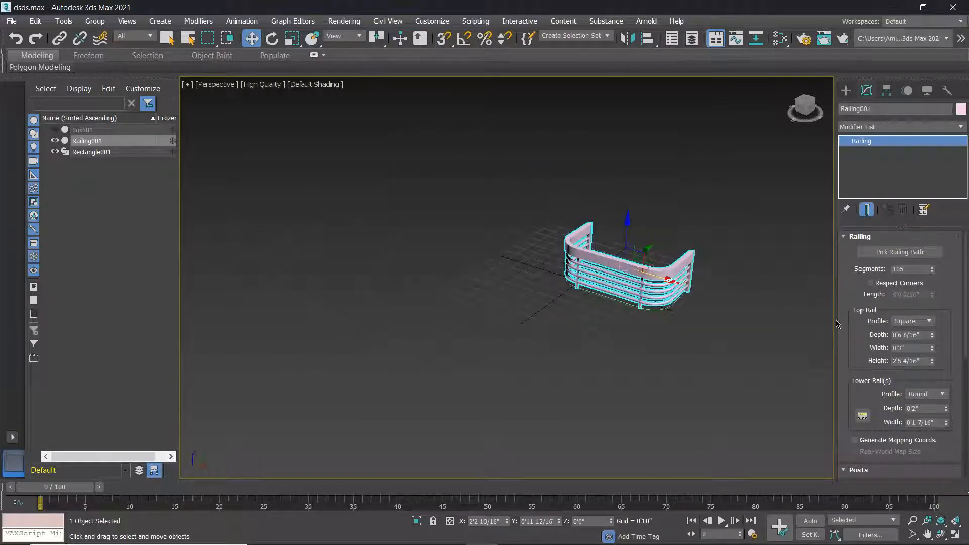
left_click_drag(934, 270, 906, 370)
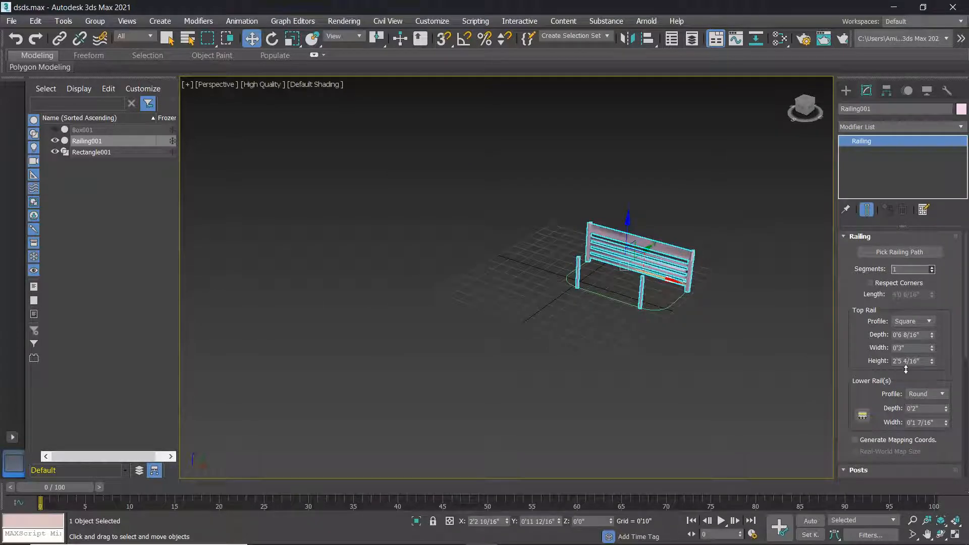
scroll(701, 253, "up", 5)
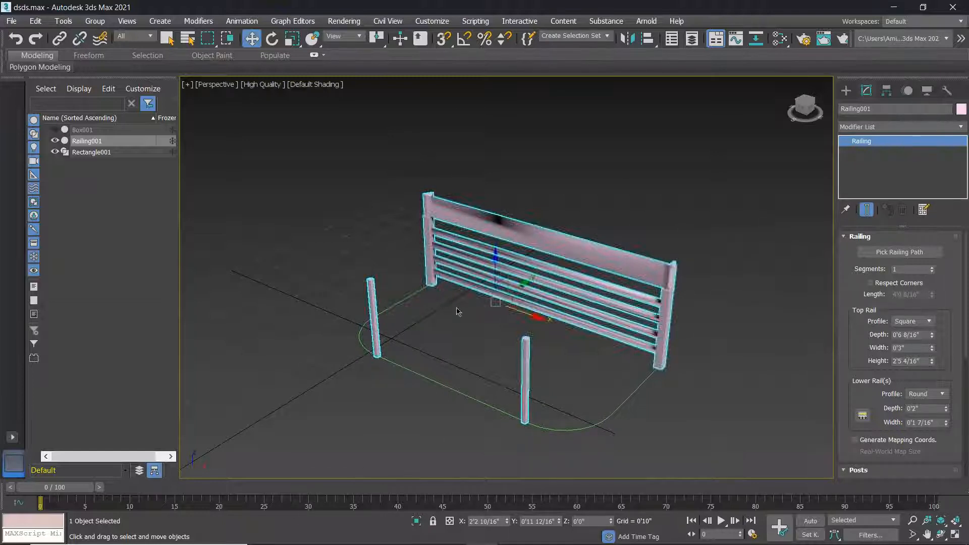
scroll(475, 338, "up", 2)
scroll(505, 341, "down", 2)
middle_click_drag(471, 368, 449, 354)
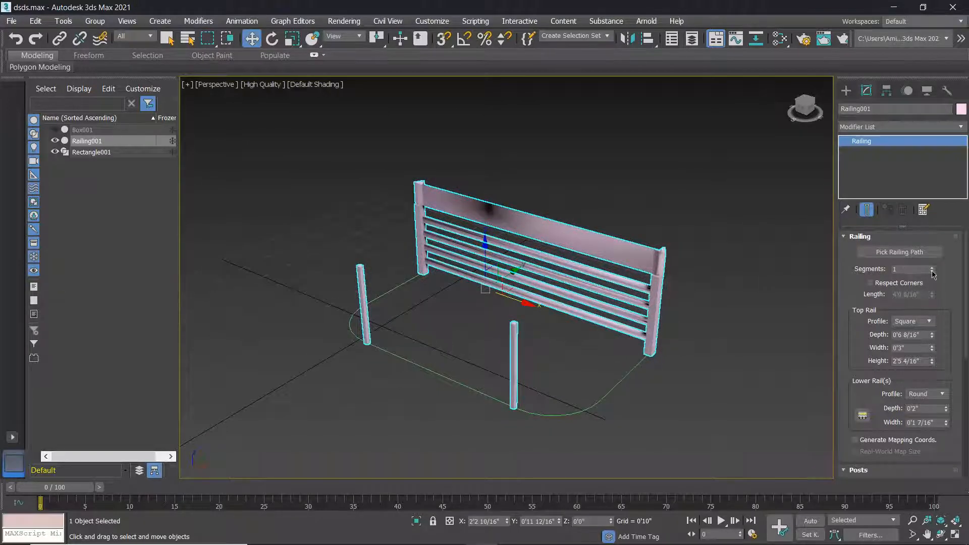
left_click_drag(932, 271, 951, 49)
left_click_drag(960, 136, 39, 227)
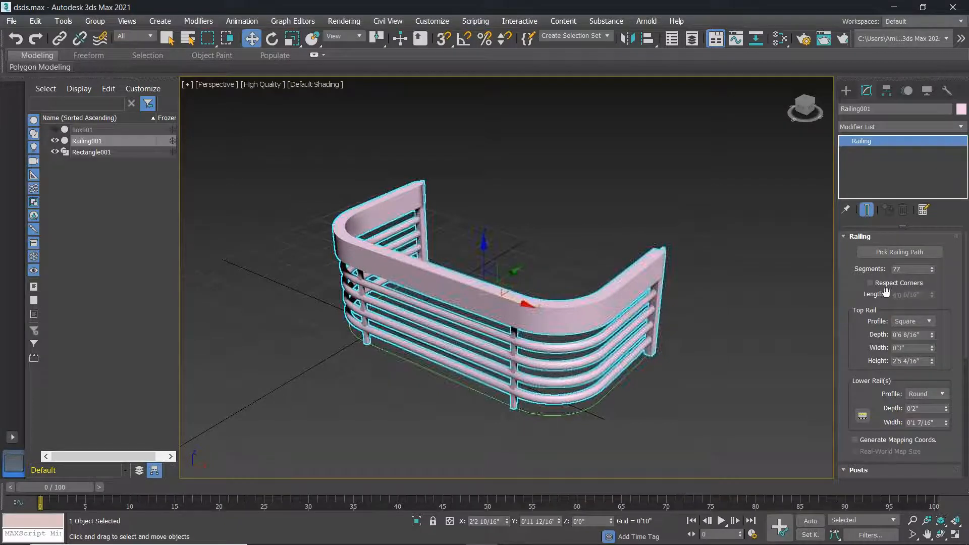
Expand the Railing rollout and lower Segments from 77 to 73.
right_click(932, 274)
left_click(933, 279)
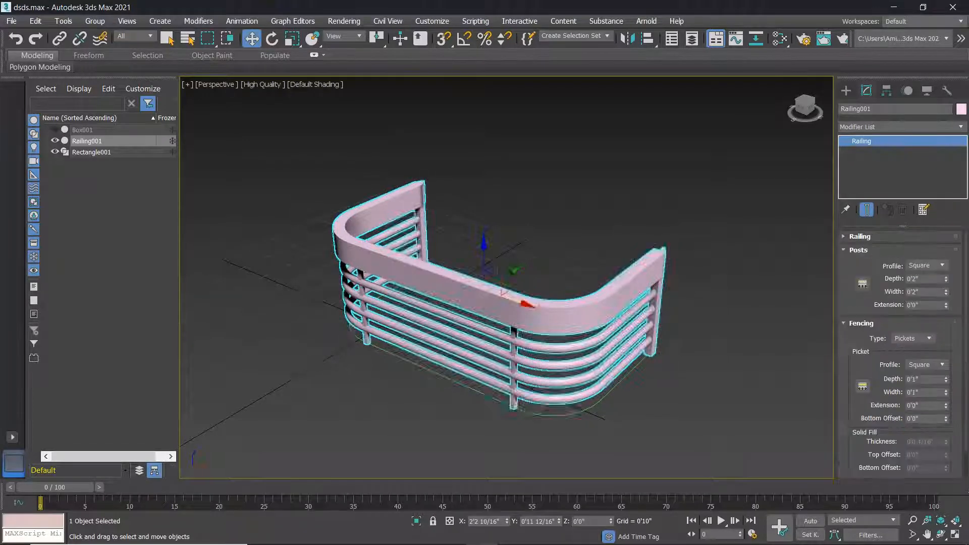
left_click(874, 238)
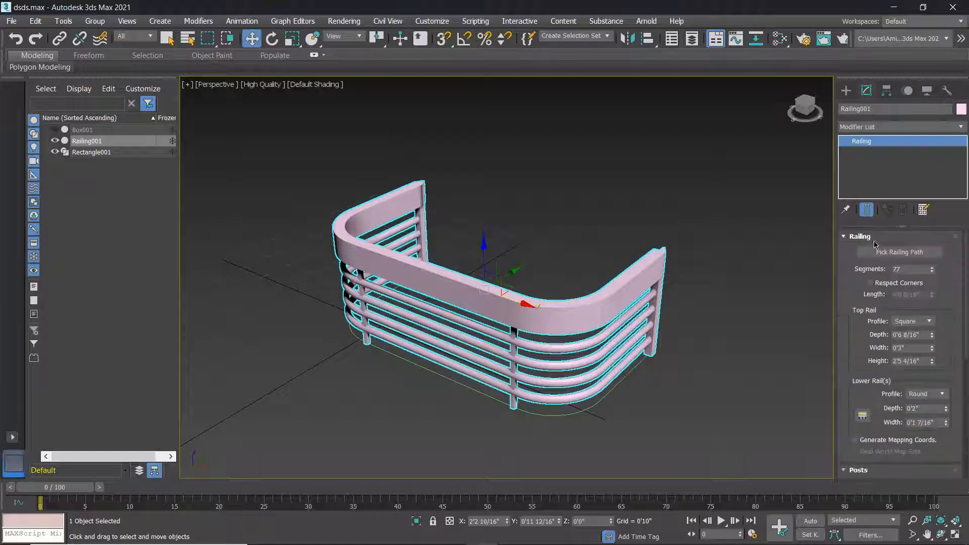
mouse_move(932, 272)
left_mouse_down()
mouse_move(942, 346)
mouse_move(946, 276)
left_mouse_up()
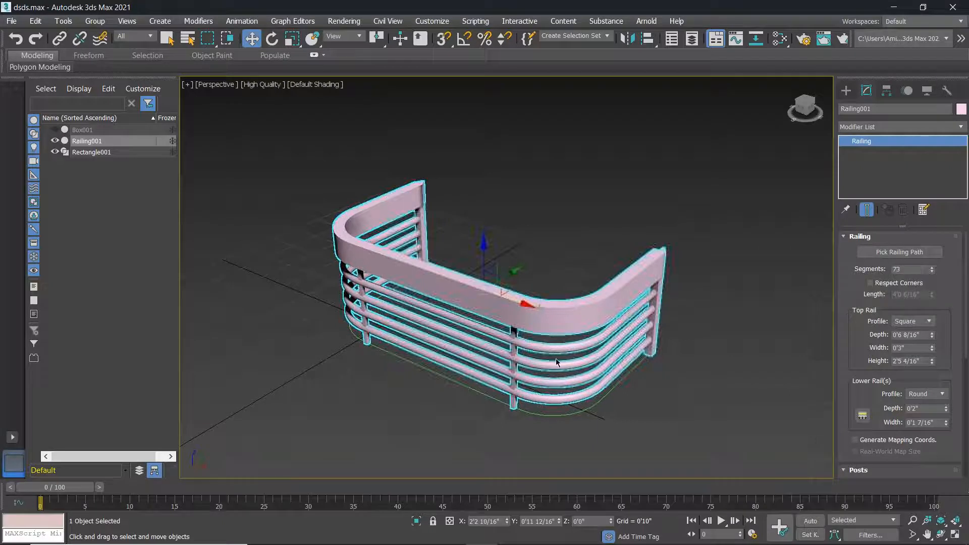
scroll(556, 359, "down", 3)
scroll(457, 338, "up", 2)
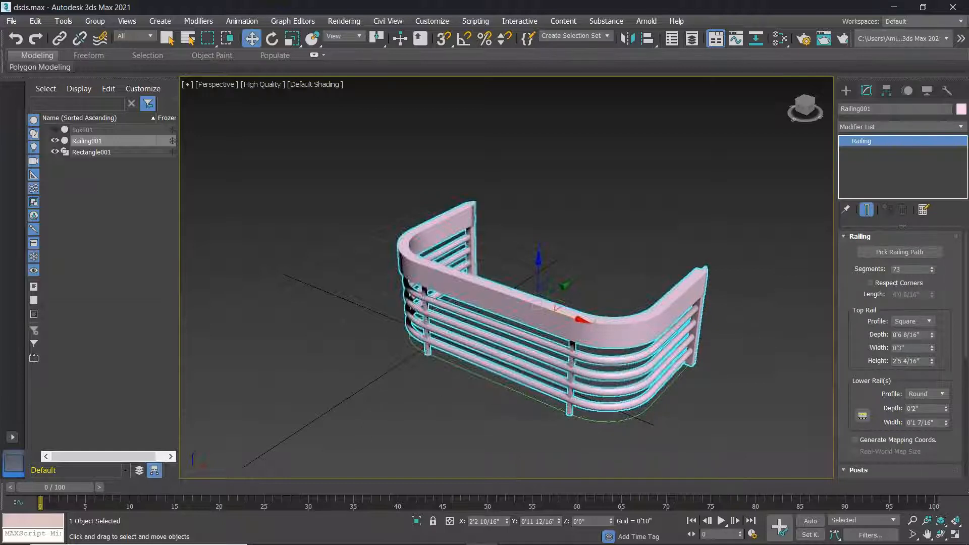
scroll(571, 422, "down", 2)
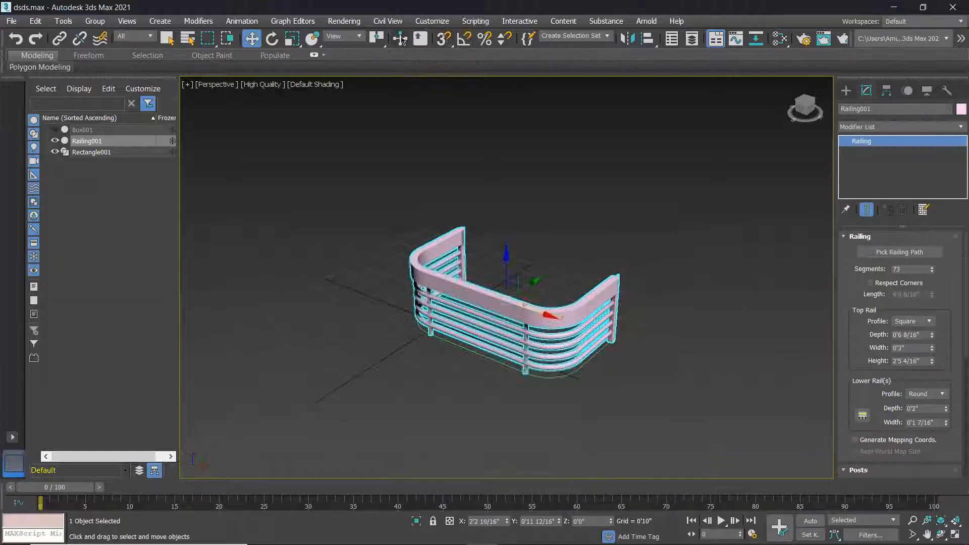
Turn on the Snaps Toggle and orbit toward the railing's front.
key("s")
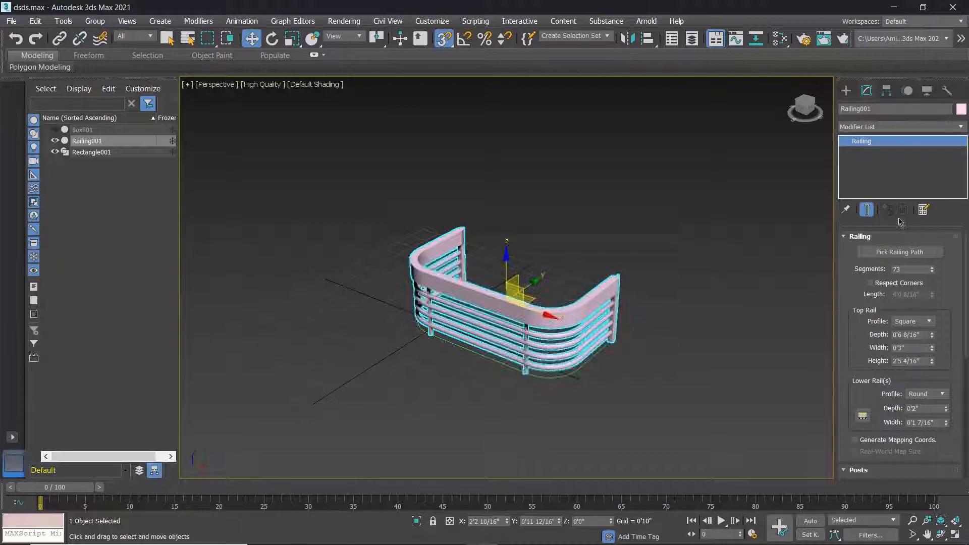
scroll(563, 317, "up", 5)
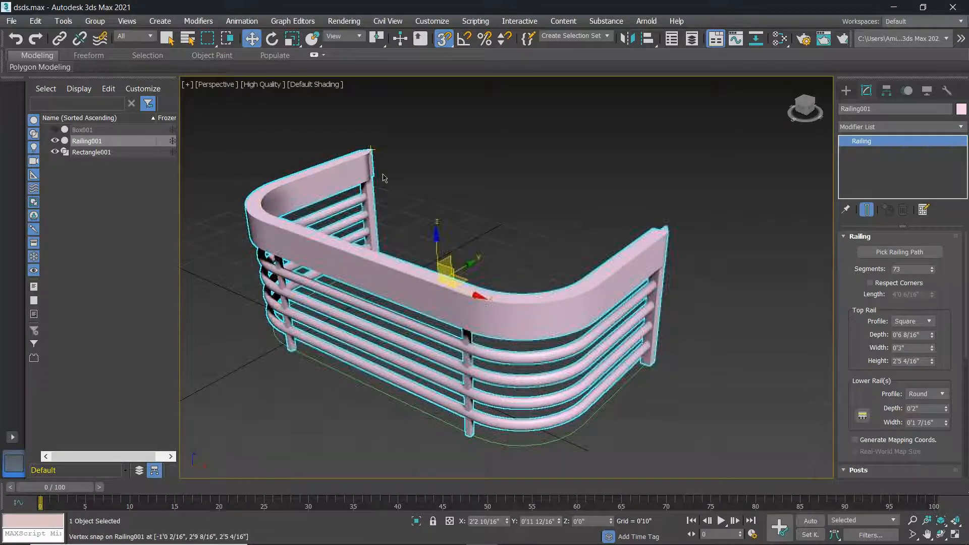
scroll(712, 265, "down", 3)
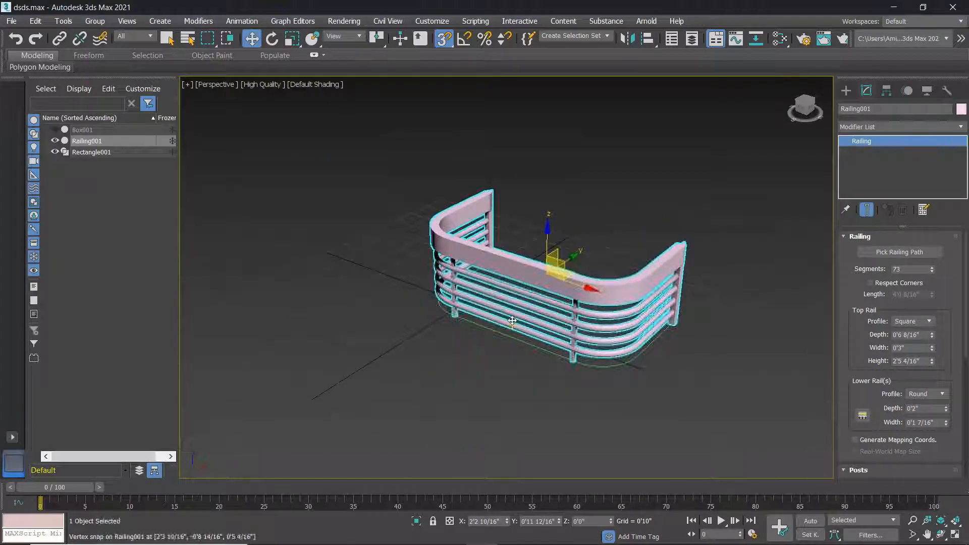
middle_click_drag(502, 312, 441, 295, "alt")
scroll(529, 316, "down", 5)
scroll(440, 295, "up", 2)
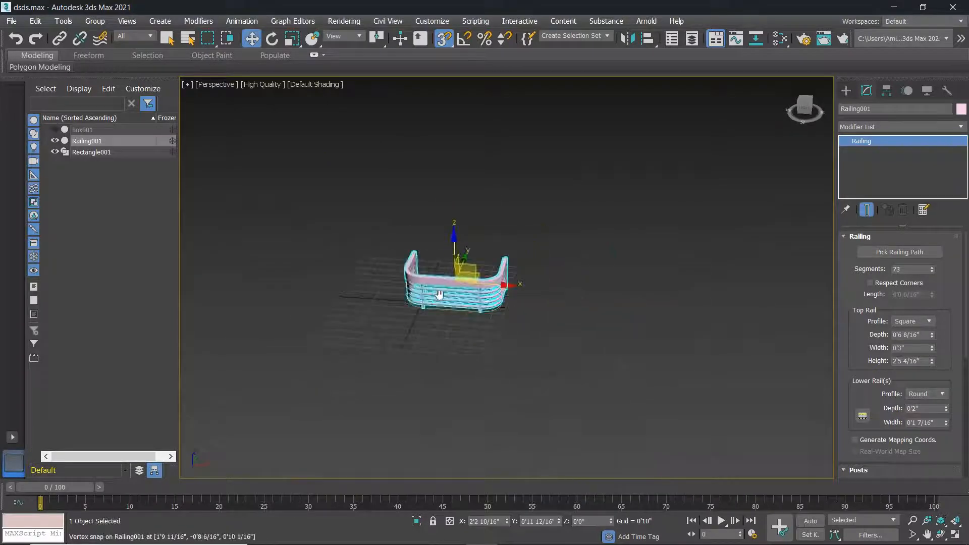
scroll(701, 289, "up", 4)
scroll(745, 240, "down", 2)
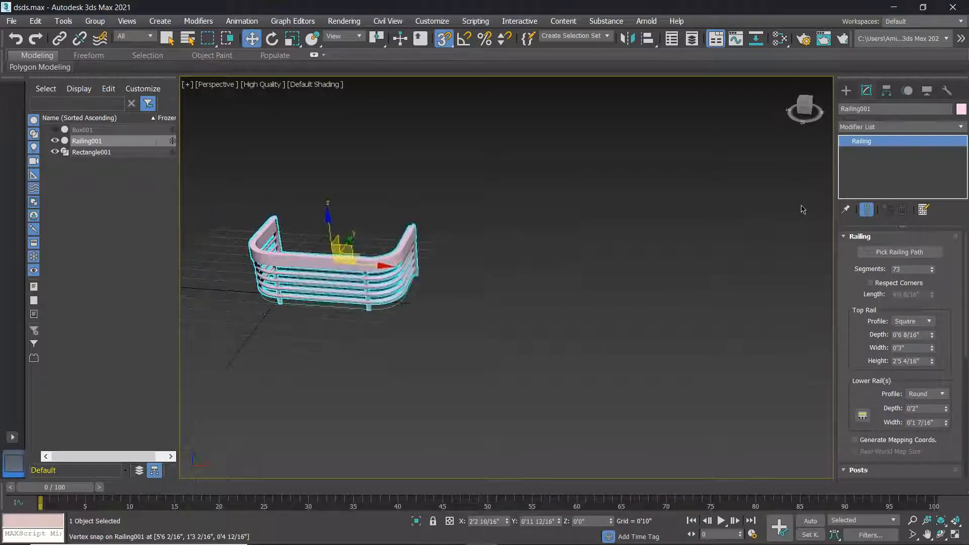
Draw a six-point star spline, Star001, beside the U-shaped railing.
left_click(847, 91)
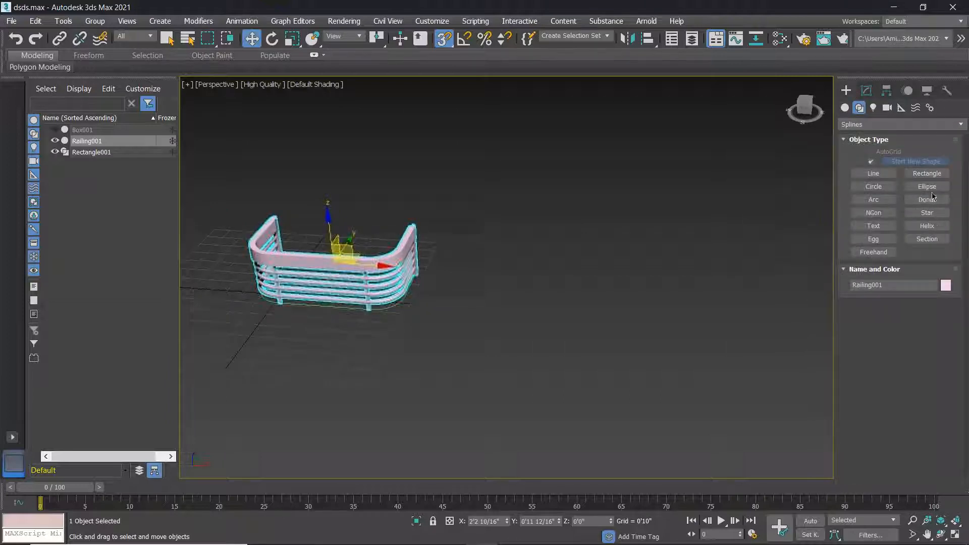
left_click(931, 214)
left_click_drag(459, 322, 510, 343)
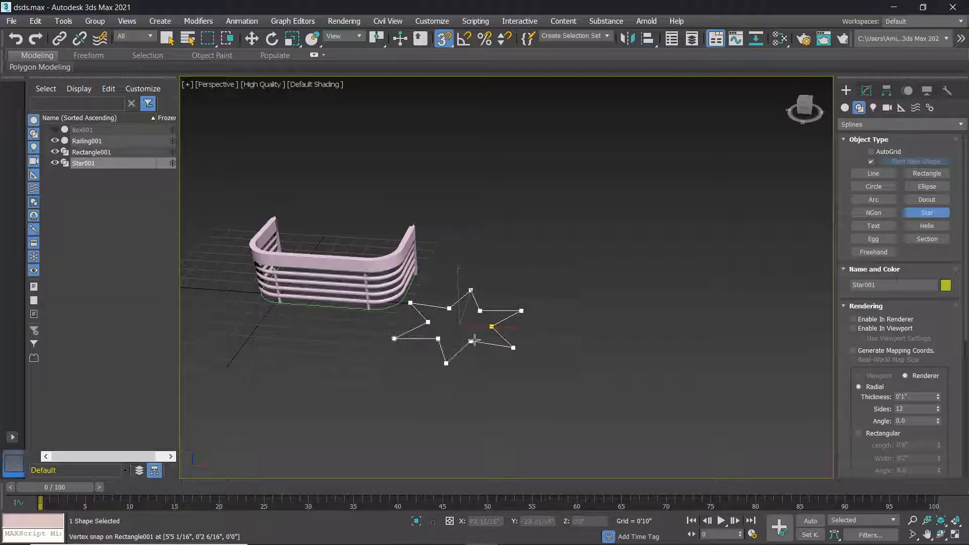
left_click(476, 345)
middle_click_drag(498, 316, 542, 288)
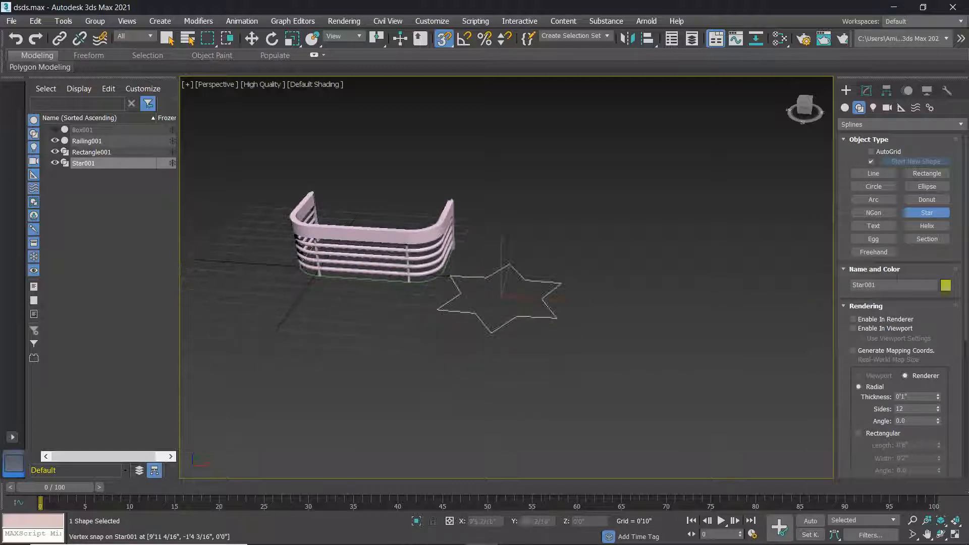
right_click(462, 246)
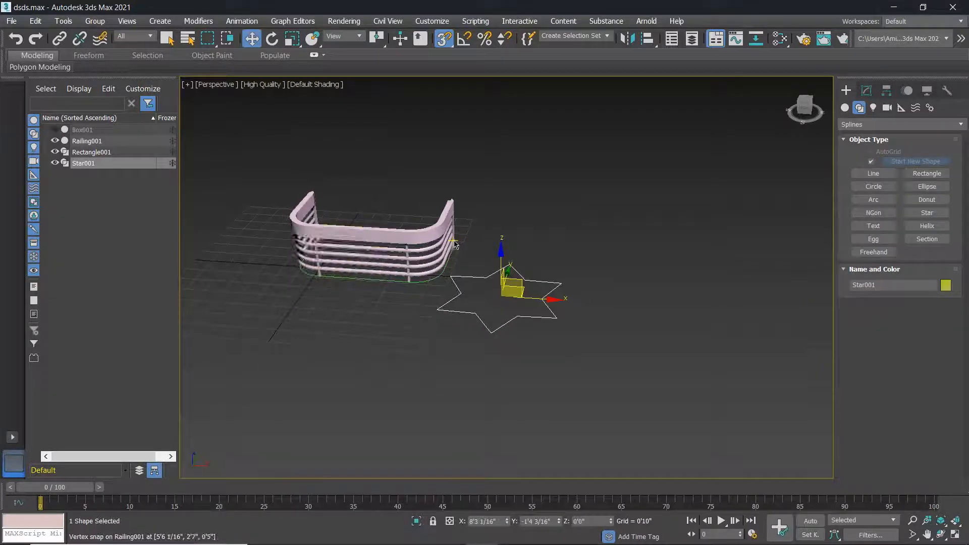
Shift-move Railing001 to the right to clone it as the copy Railing002.
left_click(357, 261)
left_click(386, 238)
left_click_drag(386, 238, 718, 243, "shift")
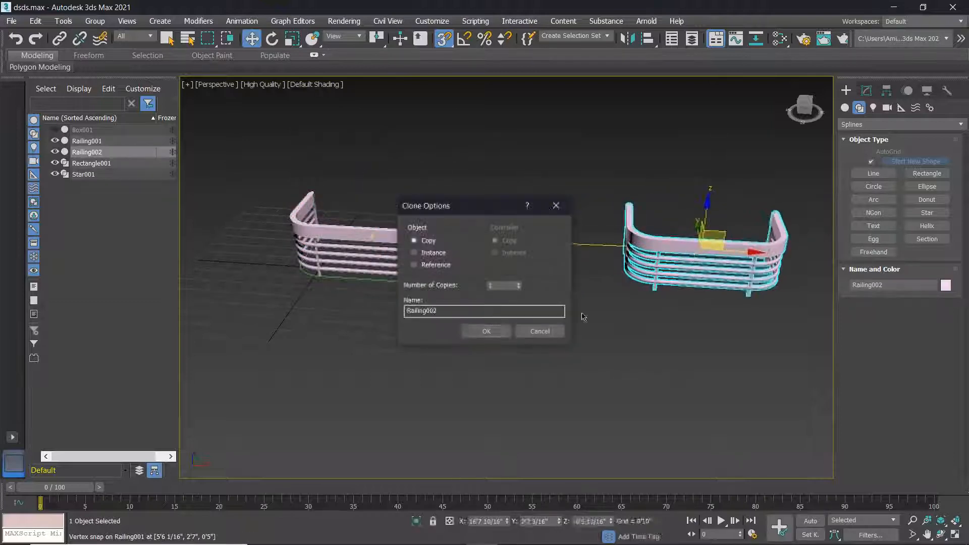
left_click(487, 331)
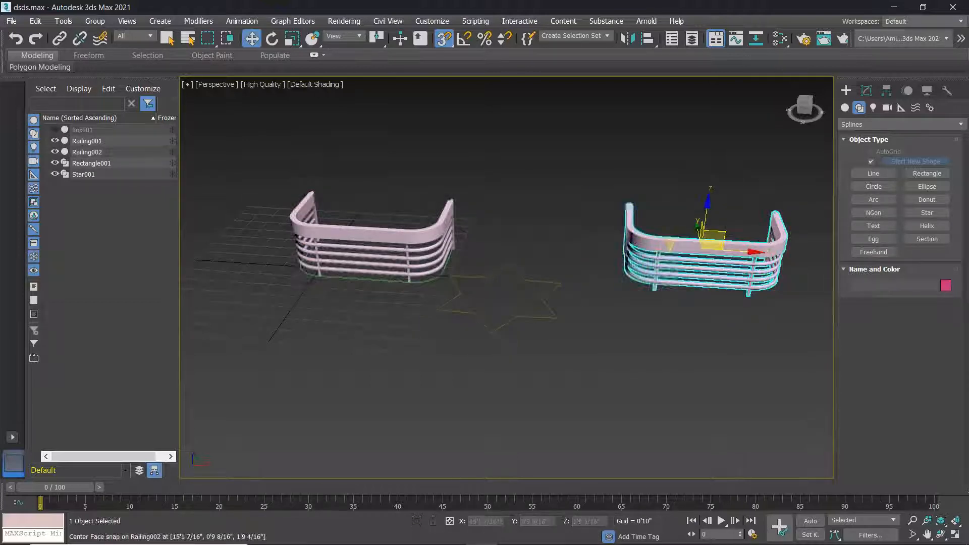
Convert the star Star001 to an editable spline.
right_click(516, 317)
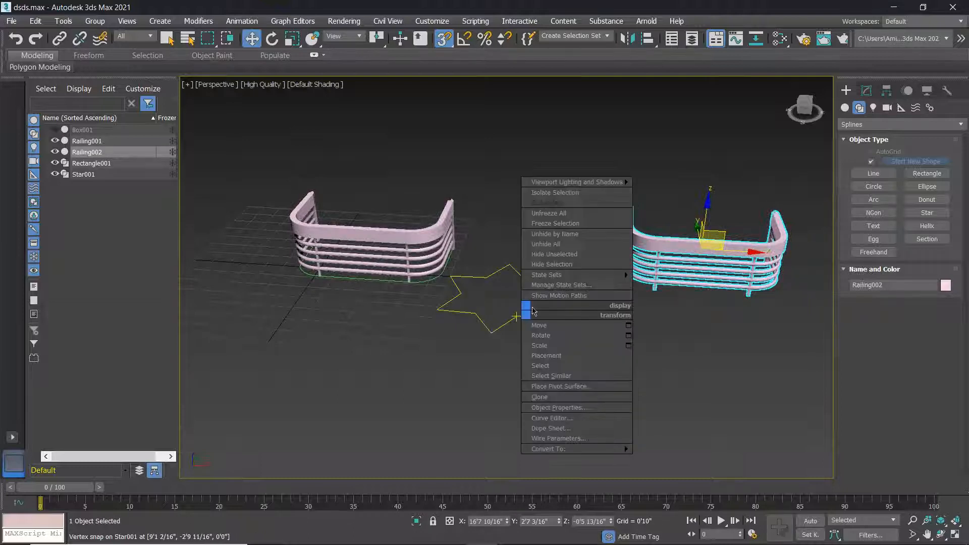
mouse_move(564, 449)
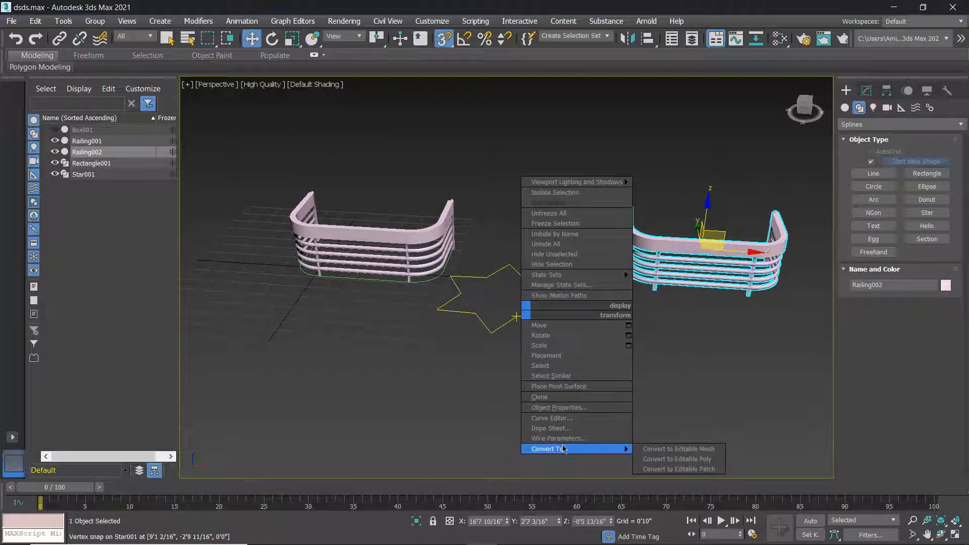
left_click(669, 459)
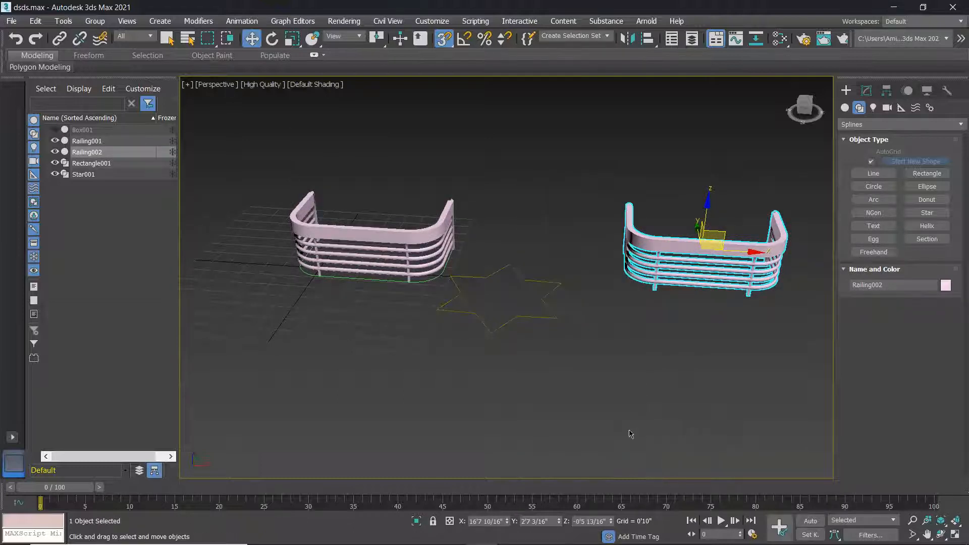
left_click(516, 317)
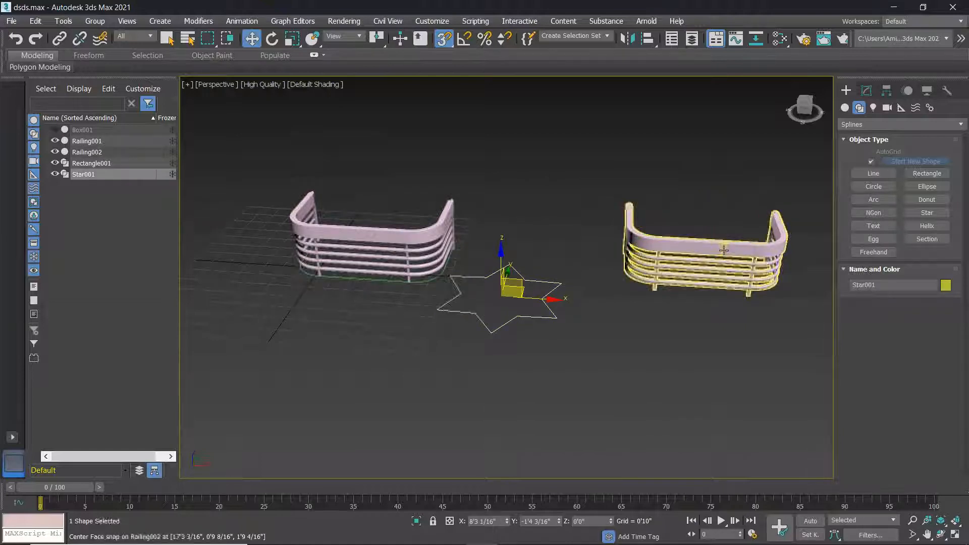
left_click(707, 263)
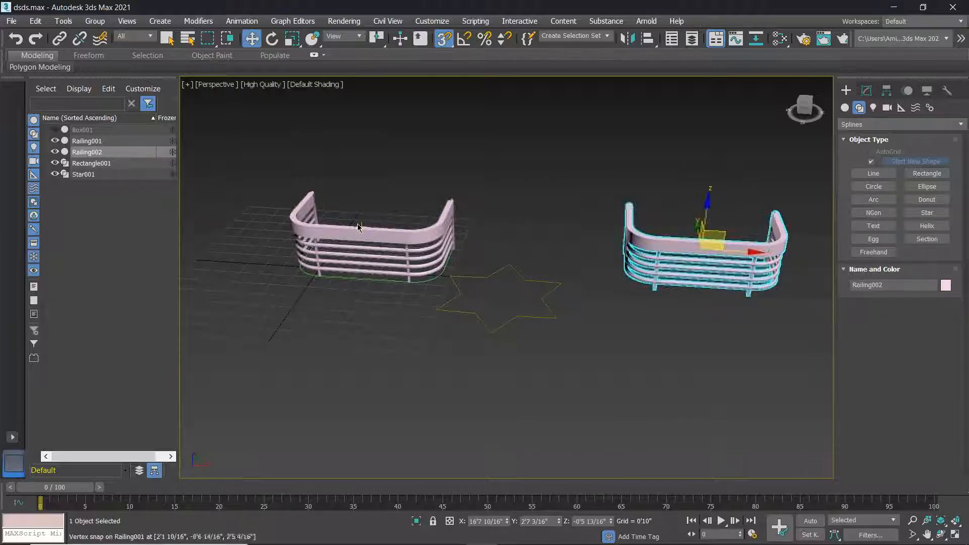
left_click(304, 207)
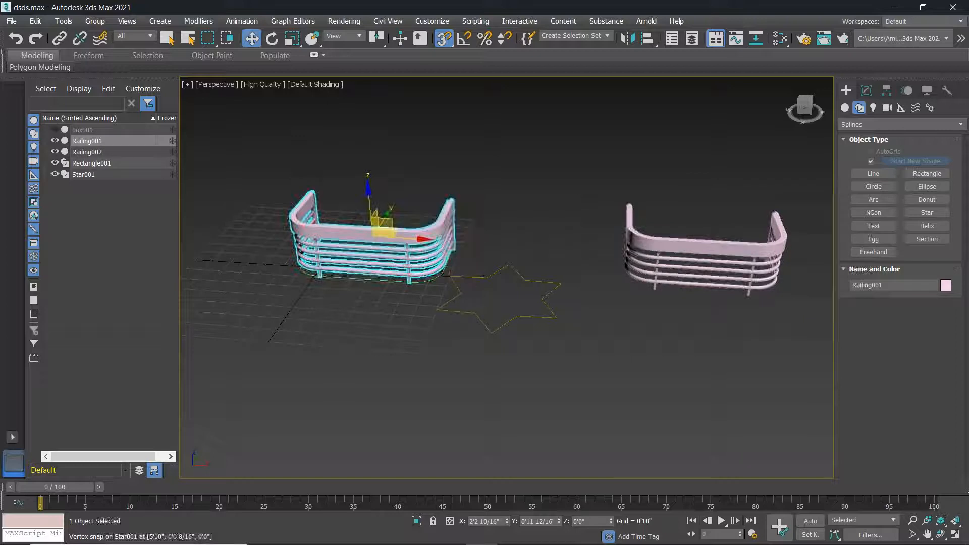
left_click(478, 279)
right_click(478, 279)
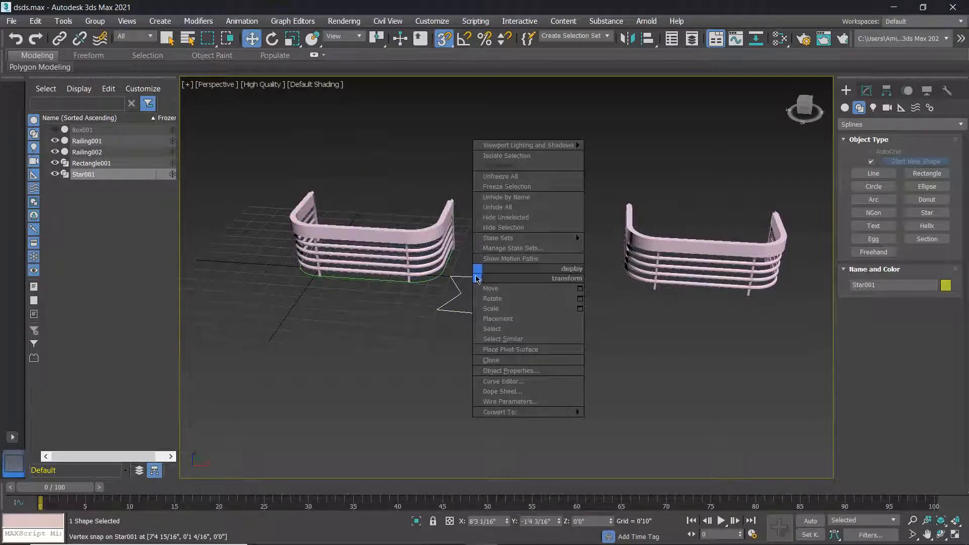
mouse_move(527, 413)
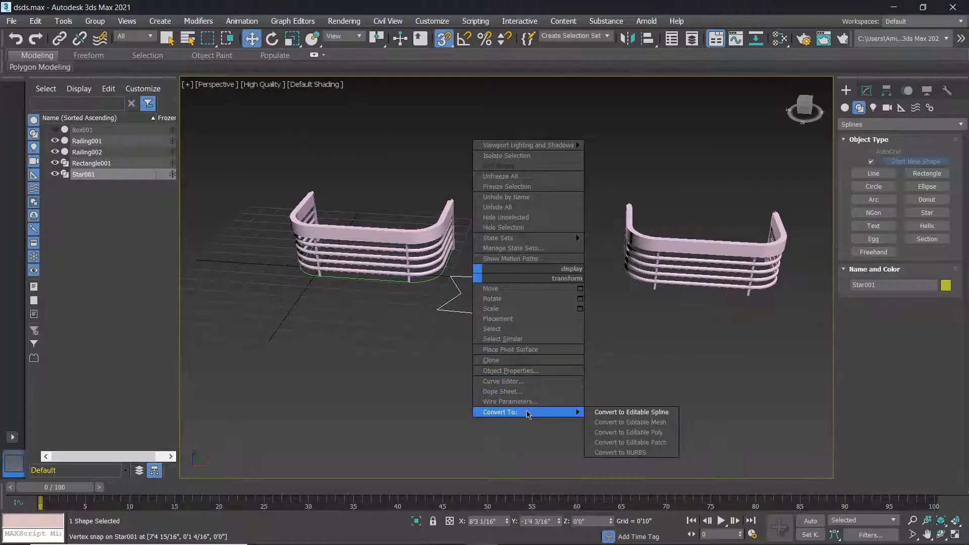
left_click(616, 413)
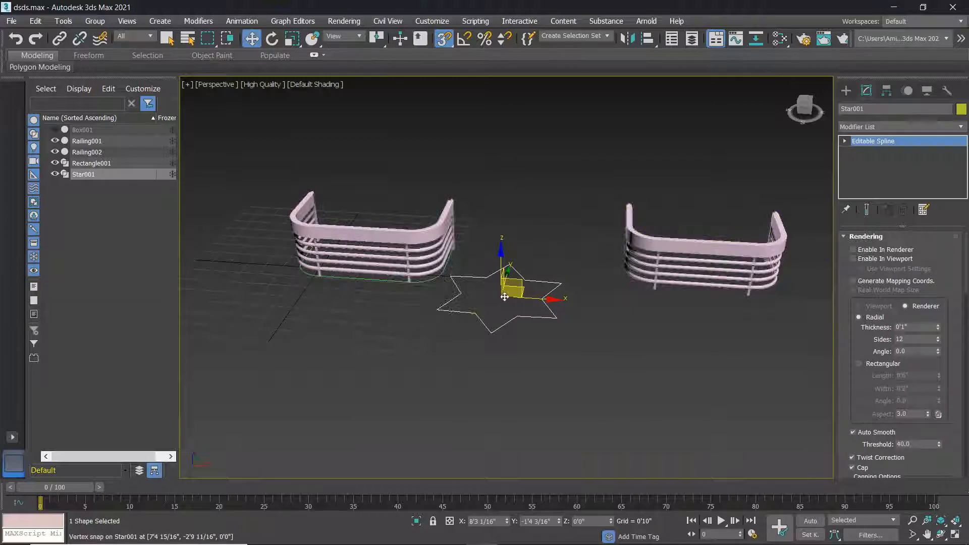
Pick Star001 as Railing002's railing path, making it a star-shaped railing.
left_click(713, 273)
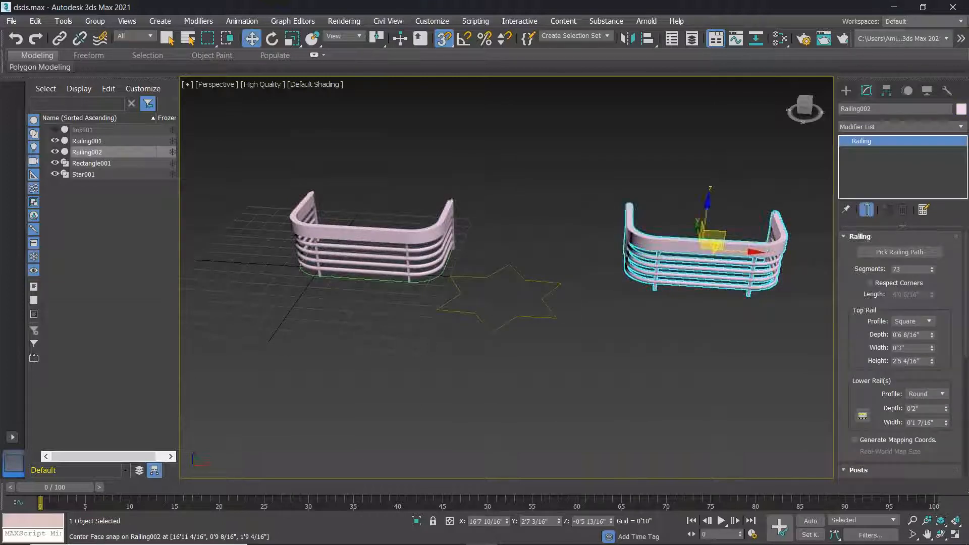
left_click(877, 253)
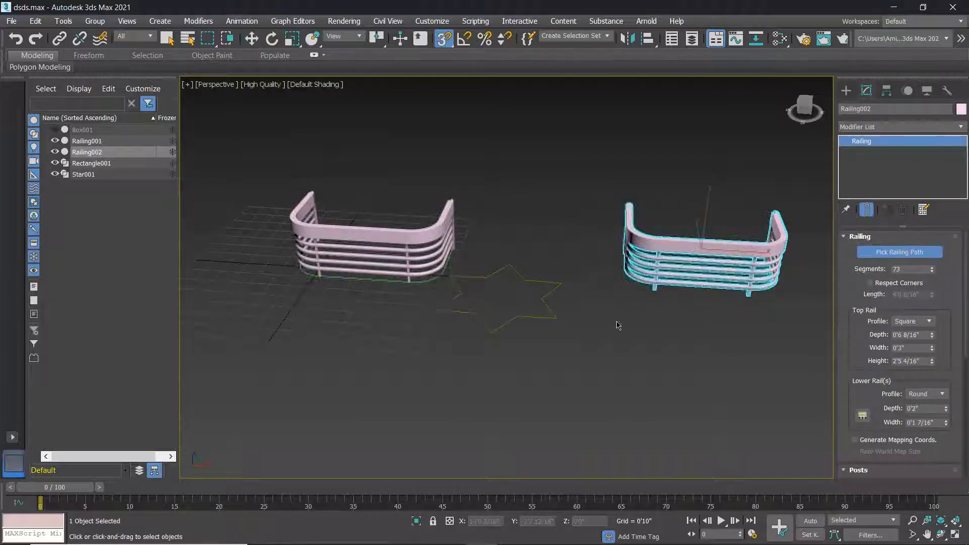
left_click(532, 318)
middle_click_drag(545, 325, 577, 369, "alt")
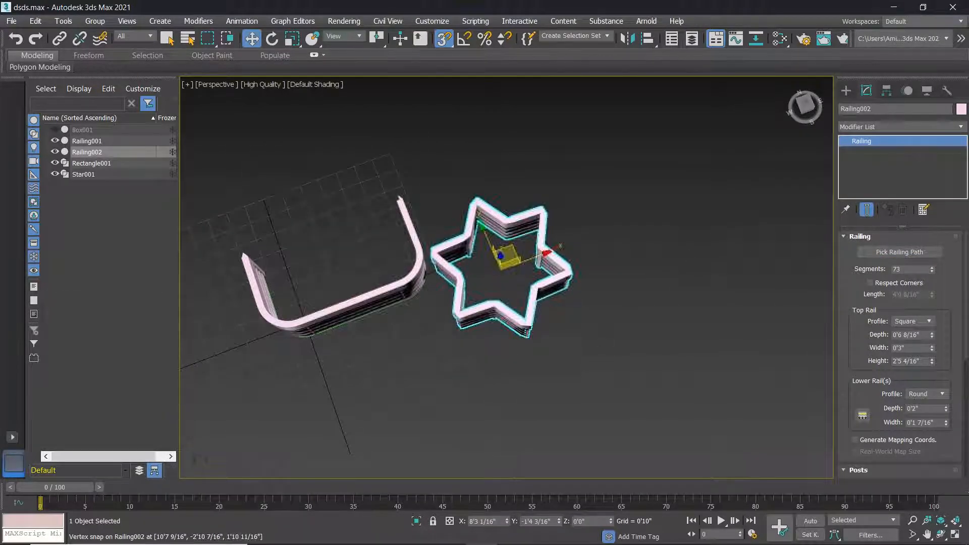
middle_click_drag(417, 328, 525, 298, "alt")
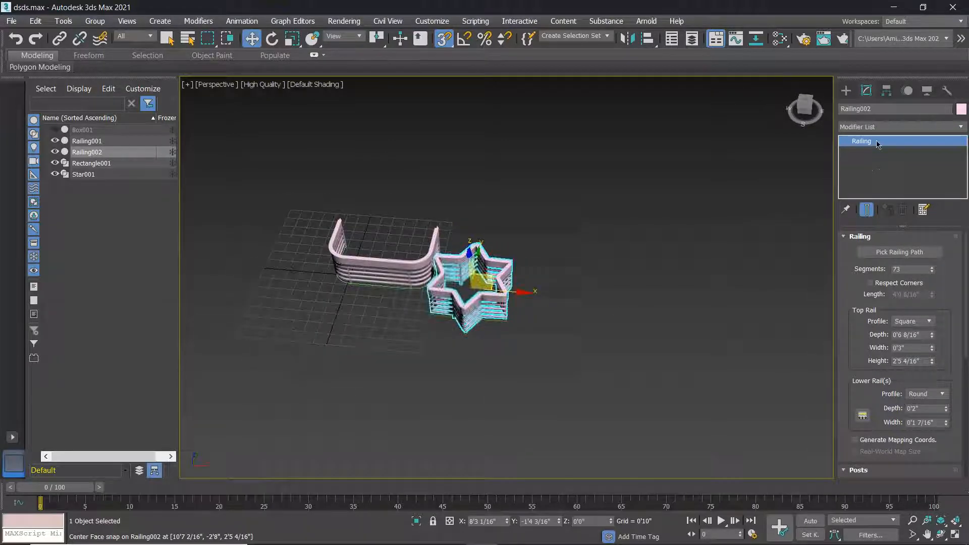
Draw a circle spline, Circle001, to the right of the star railing.
left_click(847, 91)
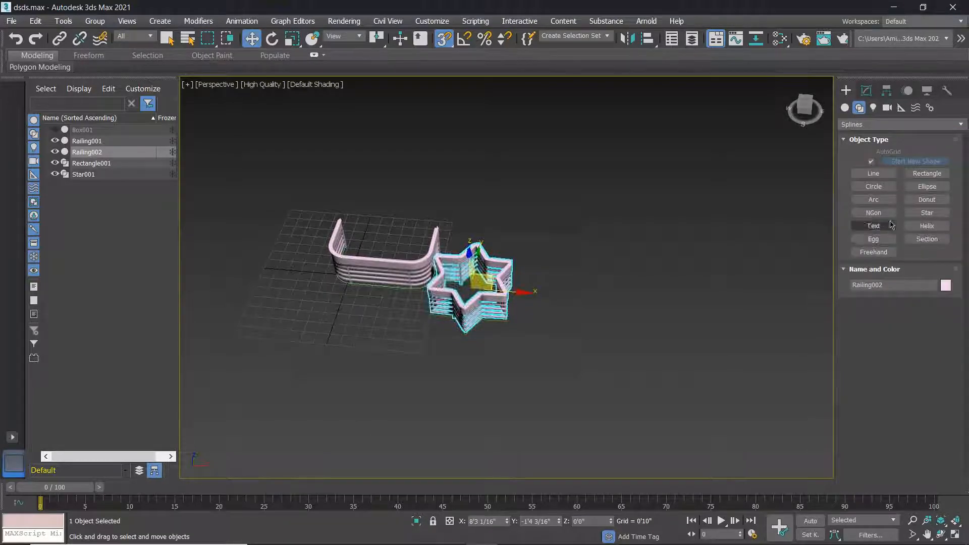
left_click(874, 186)
scroll(613, 320, "down", 3)
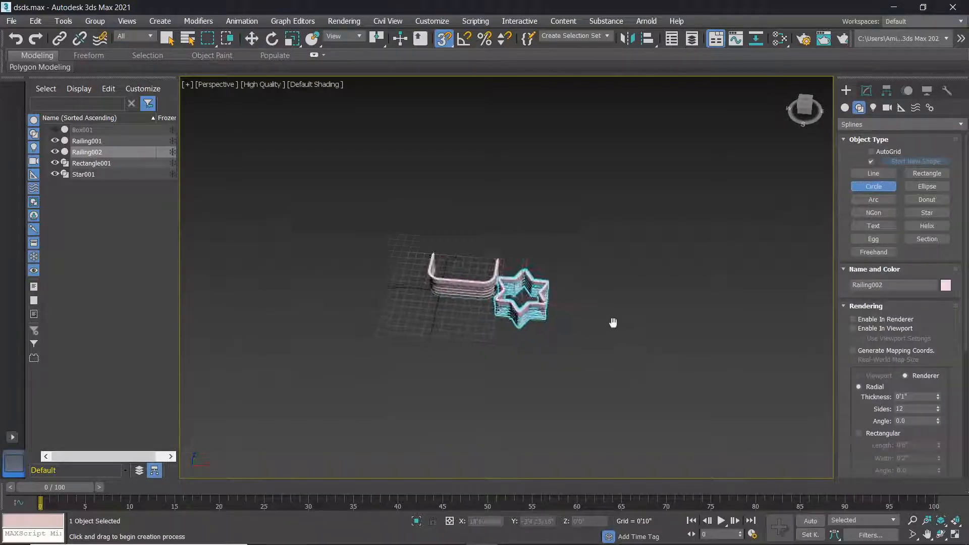
left_click_drag(590, 296, 619, 333)
scroll(541, 281, "up", 5)
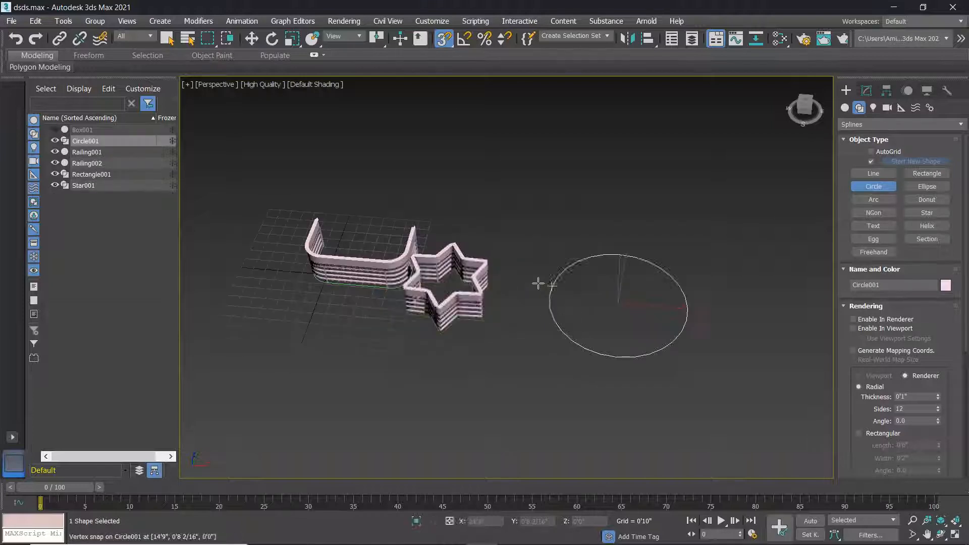
Shift-move the star railing Railing002 up and right to clone it as Railing003.
key("w")
middle_click_drag(468, 269, 484, 266, "alt")
left_click(472, 276)
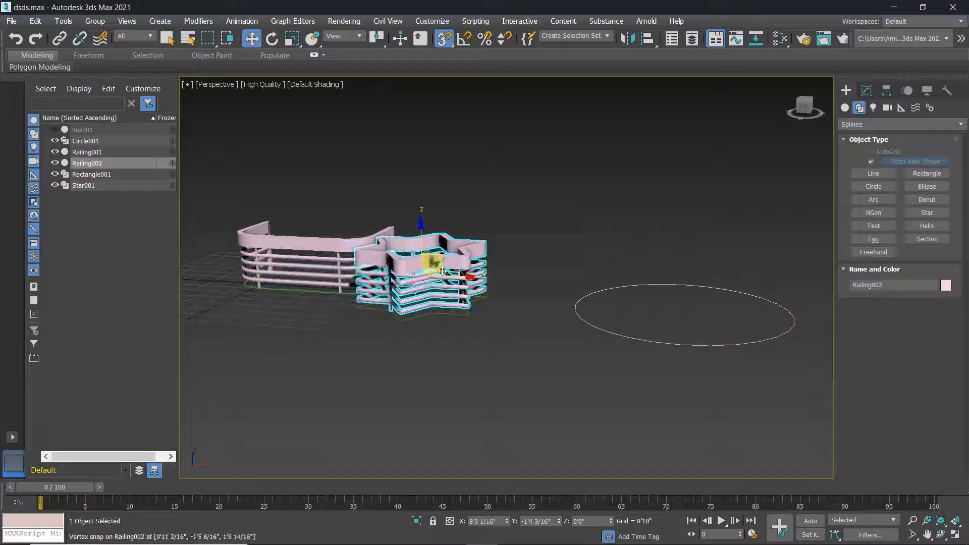
mouse_move(470, 277)
left_mouse_down("shift")
mouse_move(498, 134)
mouse_move(688, 181)
left_mouse_up("shift")
left_click(486, 332)
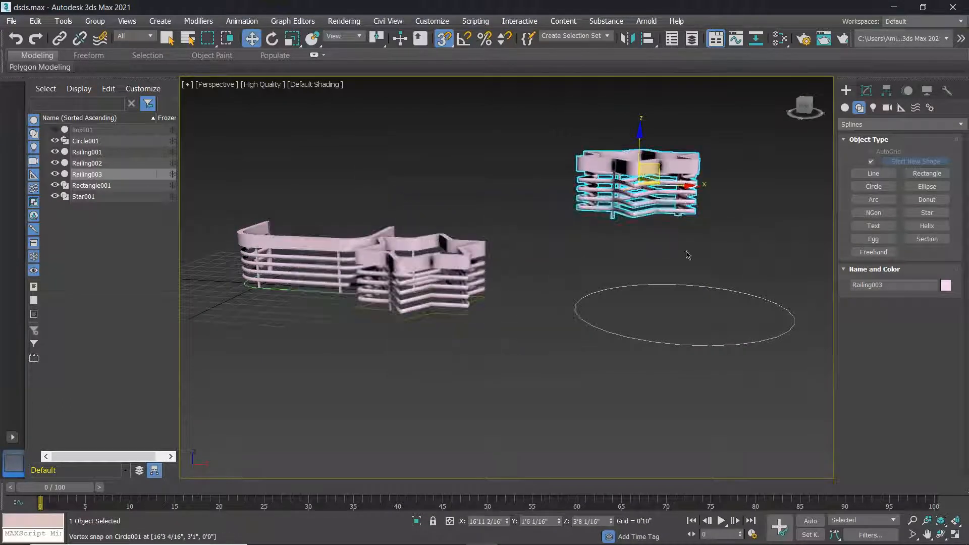
left_click(703, 284)
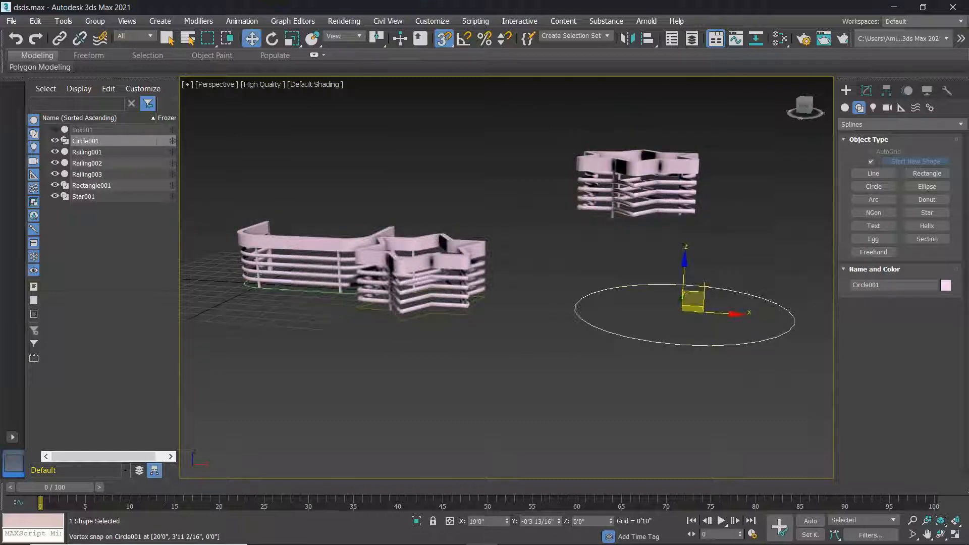
Convert Circle001 to an editable spline.
right_click(640, 306)
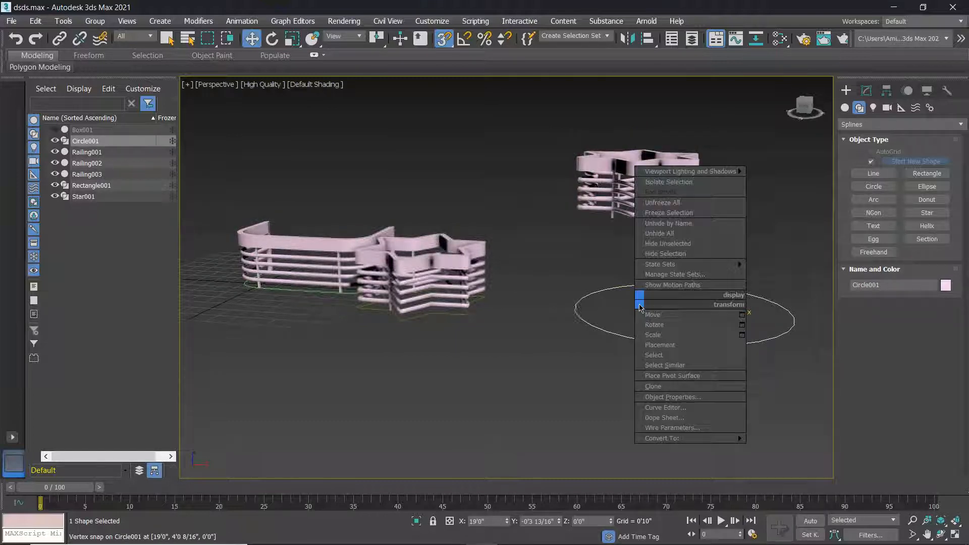
left_click(588, 333)
right_click(591, 326)
mouse_move(656, 459)
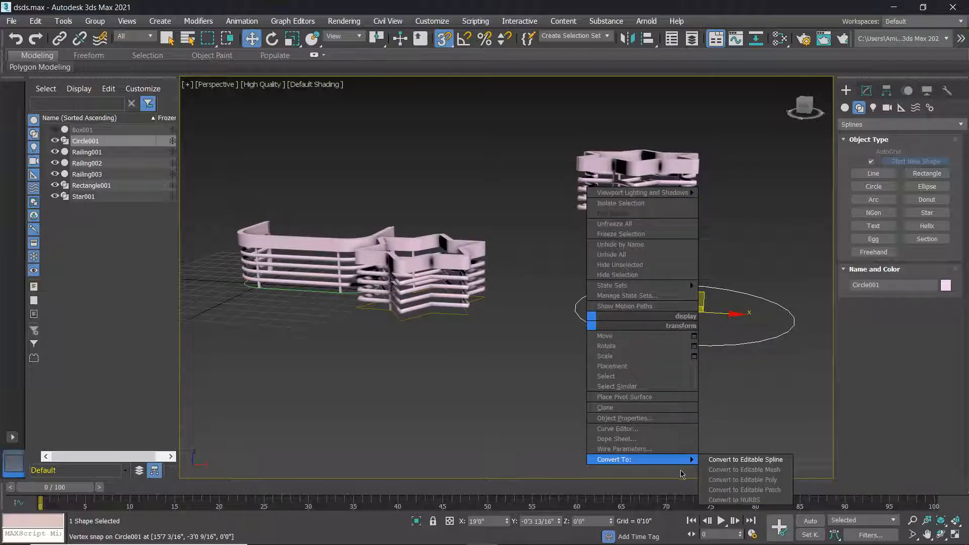
left_click(744, 461)
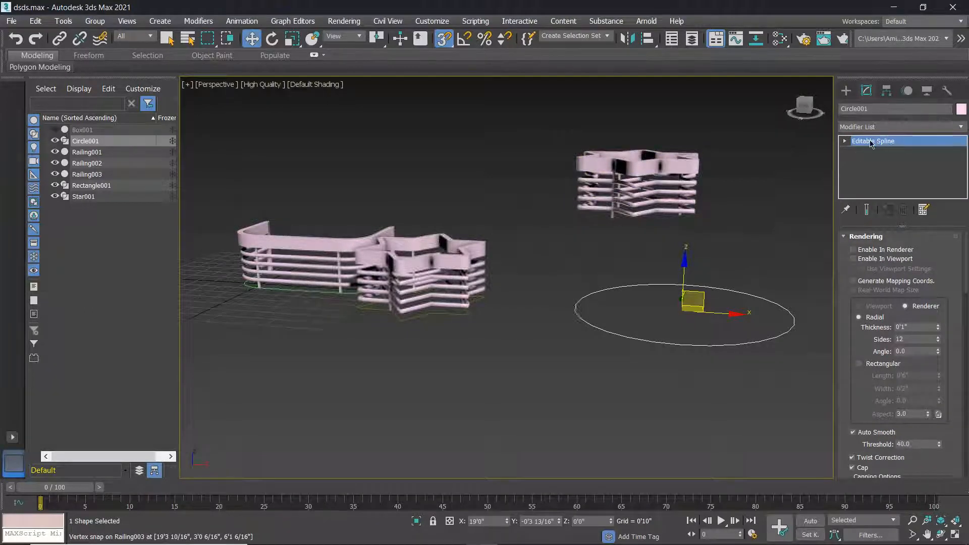
Pick Circle001 as Railing003's railing path, forming a round railing.
left_click(612, 200)
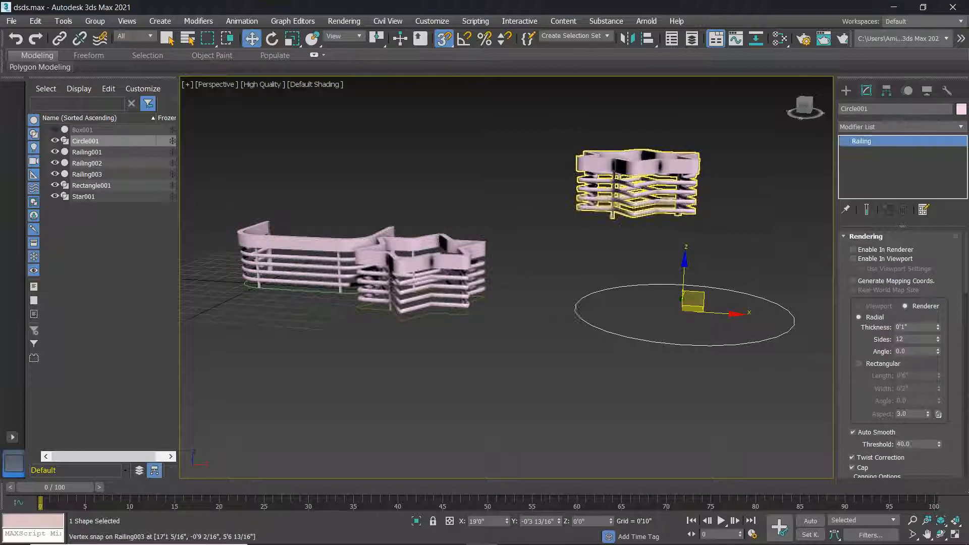
left_click(901, 258)
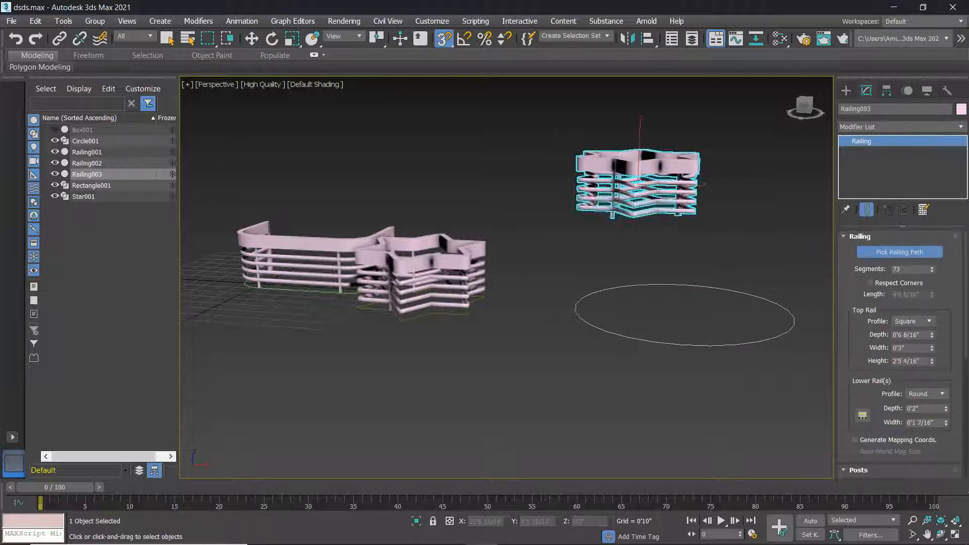
left_click(718, 288)
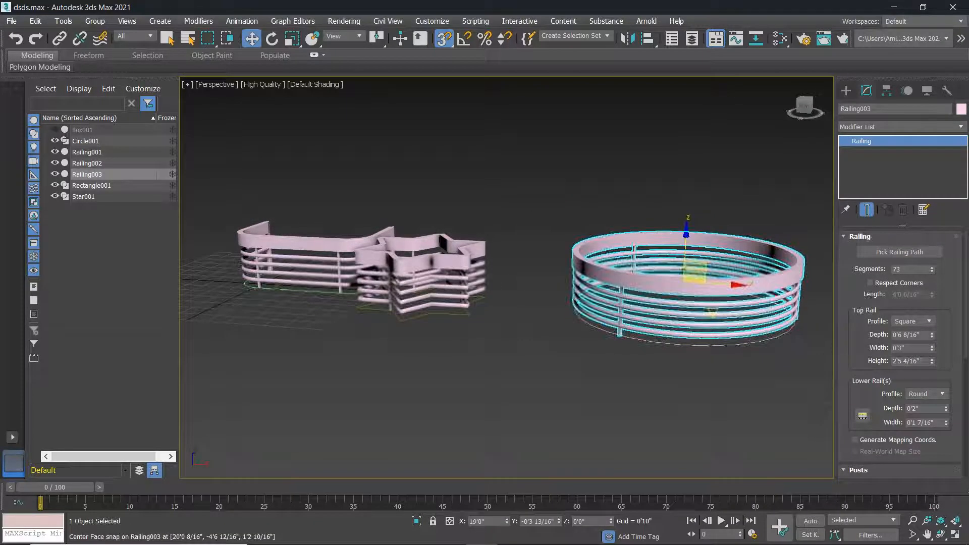
middle_click_drag(711, 309, 773, 303, "alt")
scroll(632, 307, "down", 5)
left_click(721, 323)
middle_click_drag(688, 324, 610, 318, "alt")
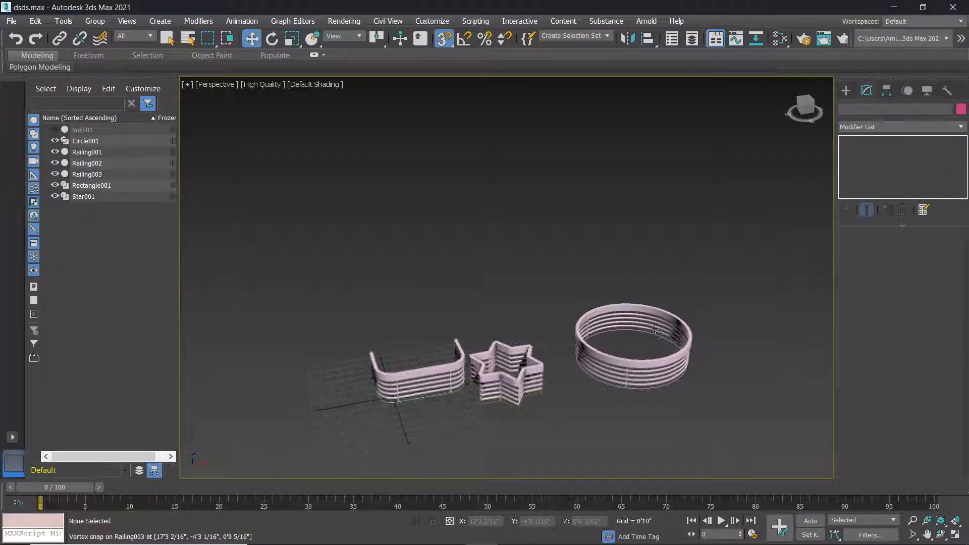
mouse_move(614, 544)
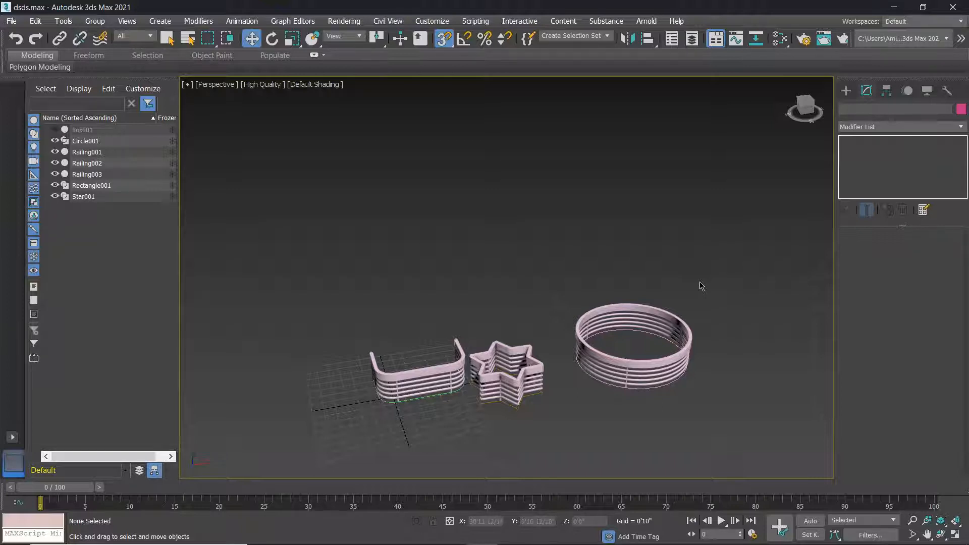
middle_click_drag(651, 409, 664, 360)
scroll(666, 336, "up", 4)
scroll(662, 337, "down", 2)
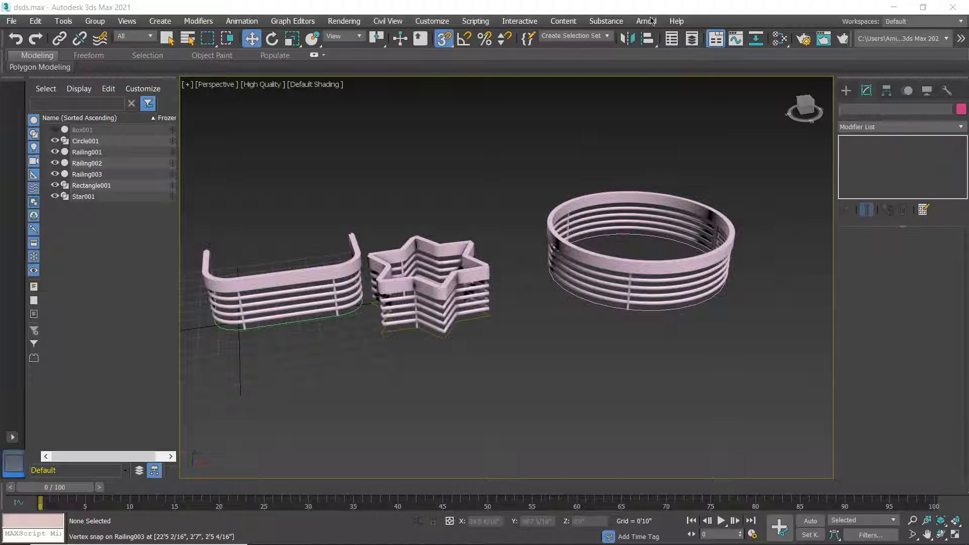
scroll(641, 298, "down", 3)
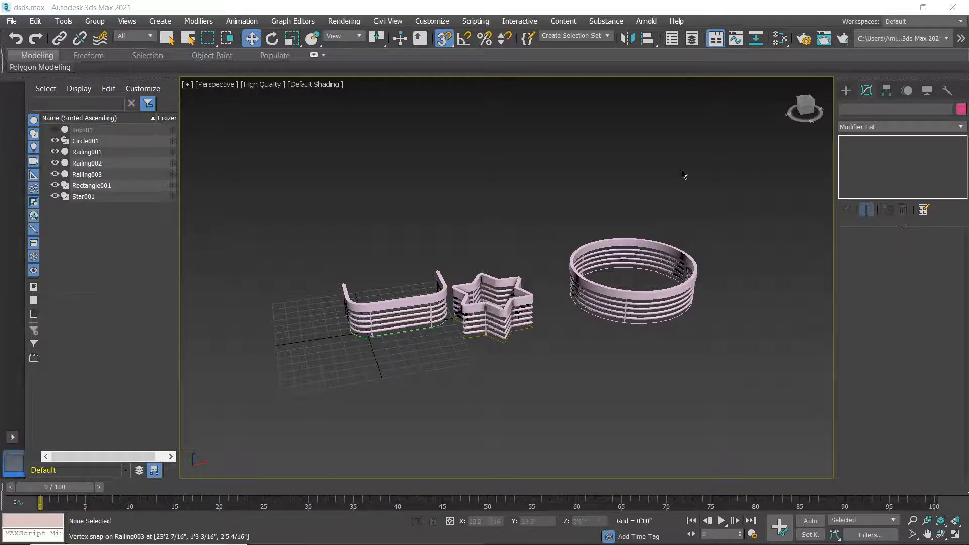
middle_click_drag(624, 332, 620, 332)
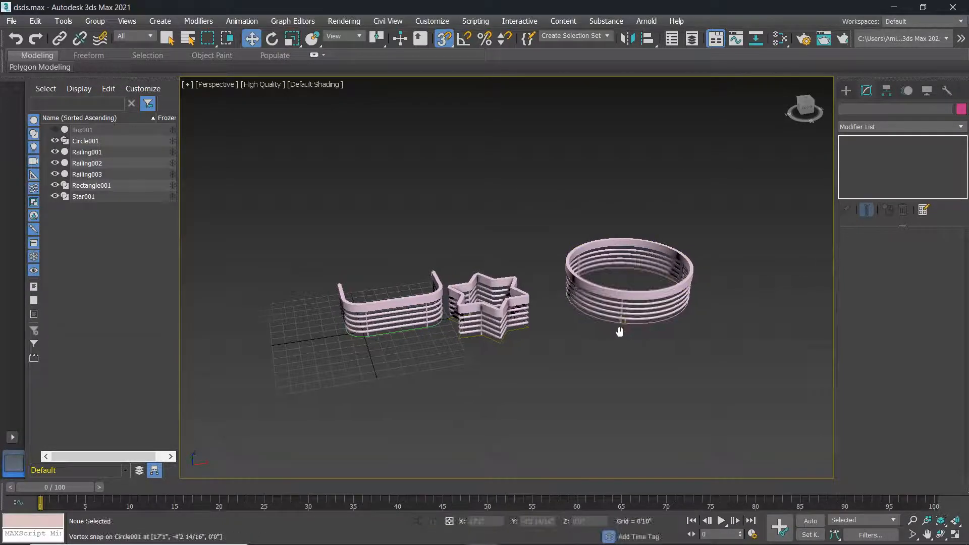
scroll(620, 332, "down", 3)
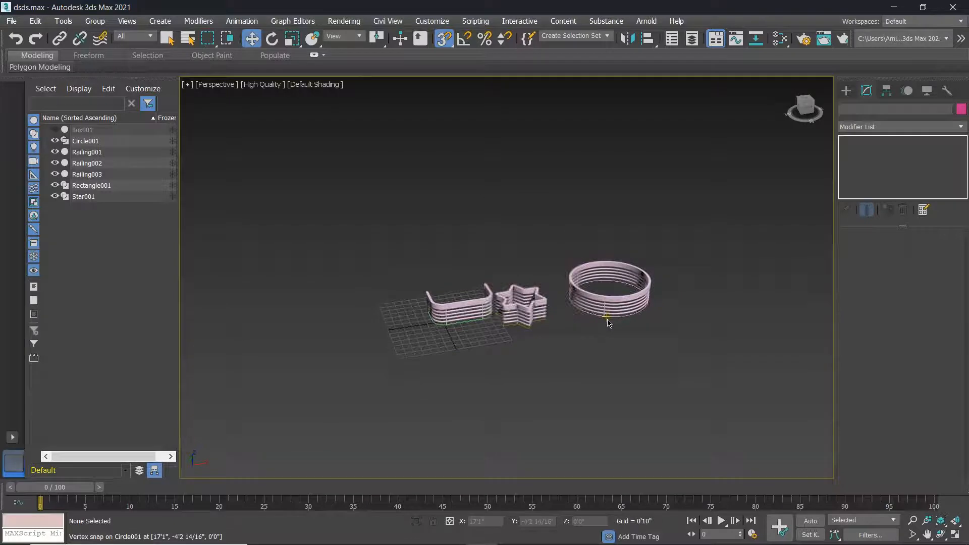
scroll(609, 323, "up", 3)
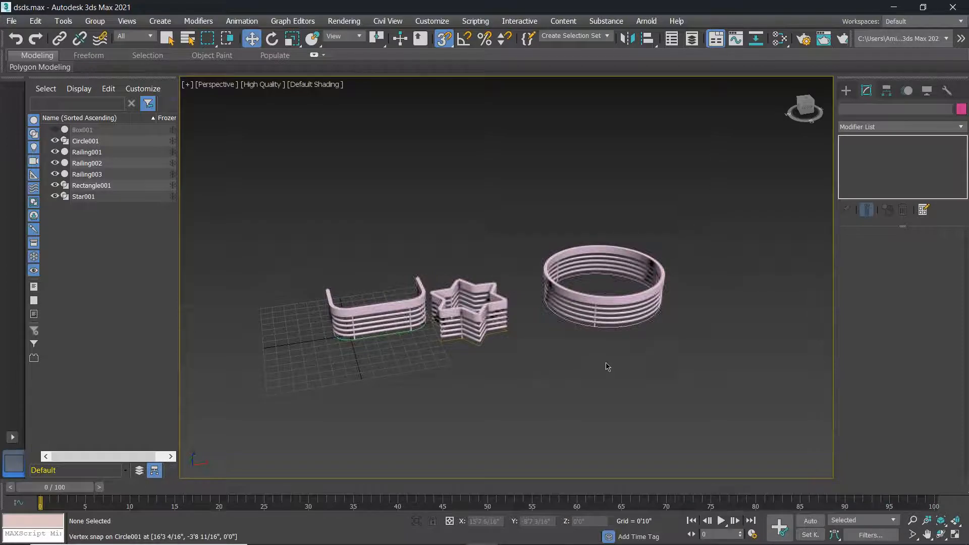
middle_click_drag(608, 367, 606, 356)
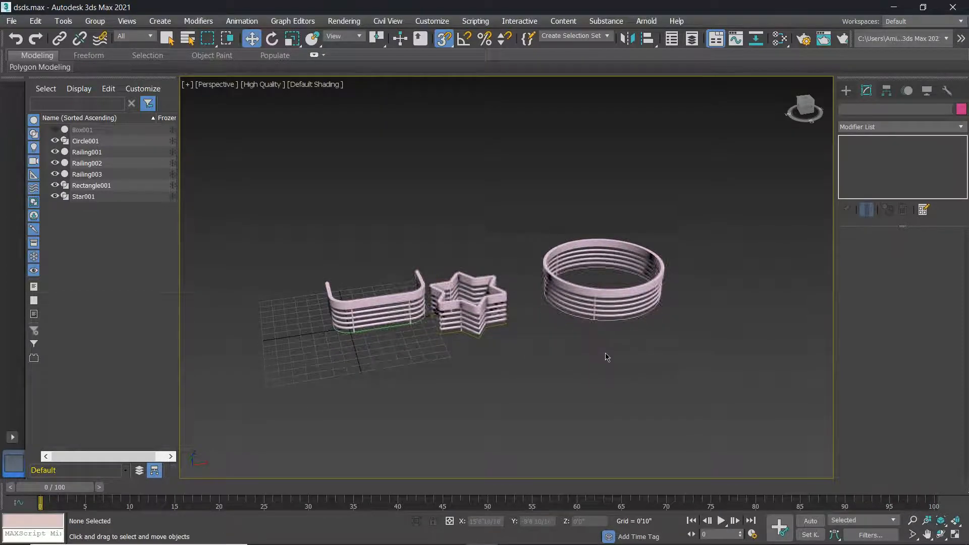